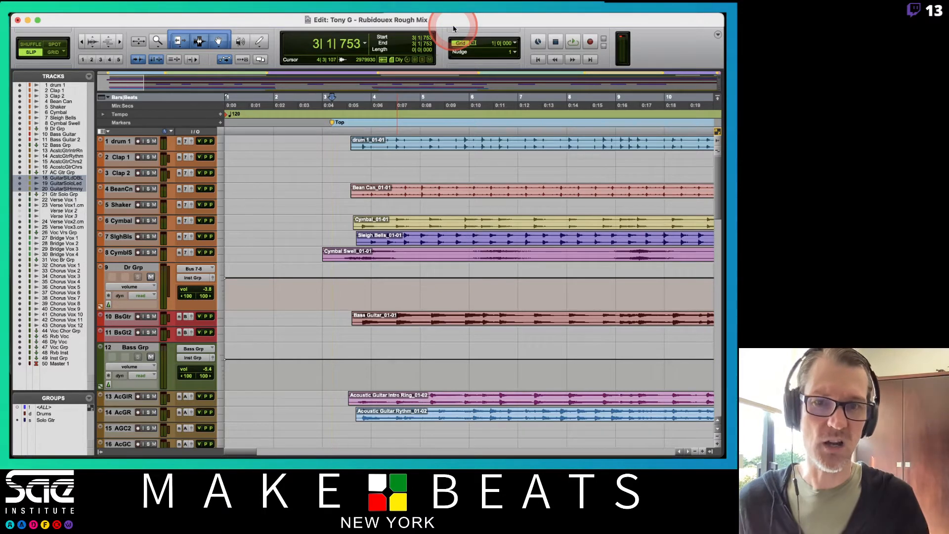
- Switch to the Mix window and hide the track and group lists beside the channel strips
{"action": "key", "text": "super+equal"}
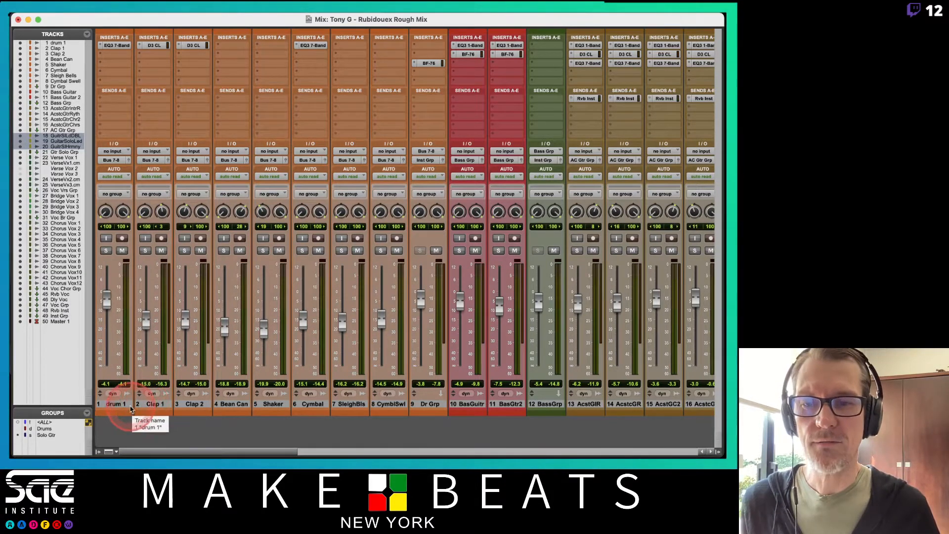
{"action": "left_click", "coordinate": [114, 404]}
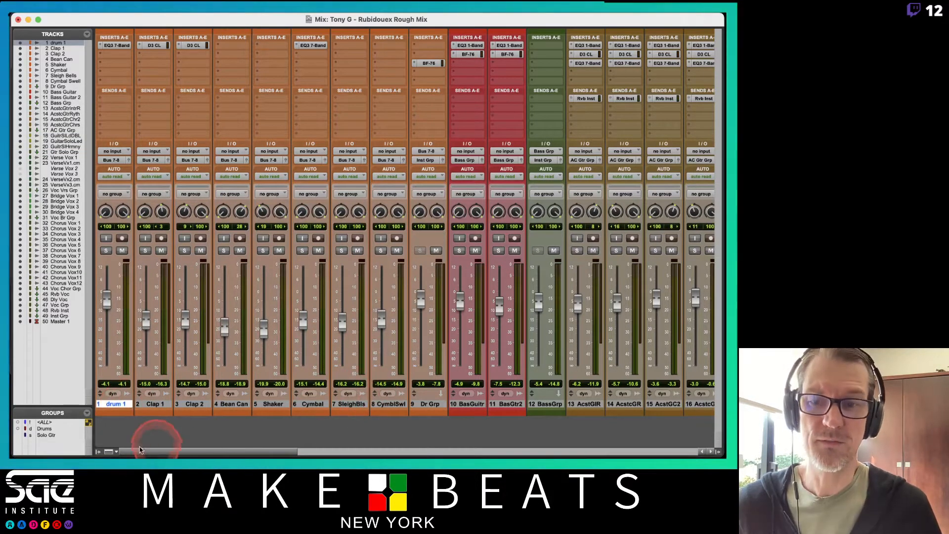
{"action": "left_click", "coordinate": [98, 451]}
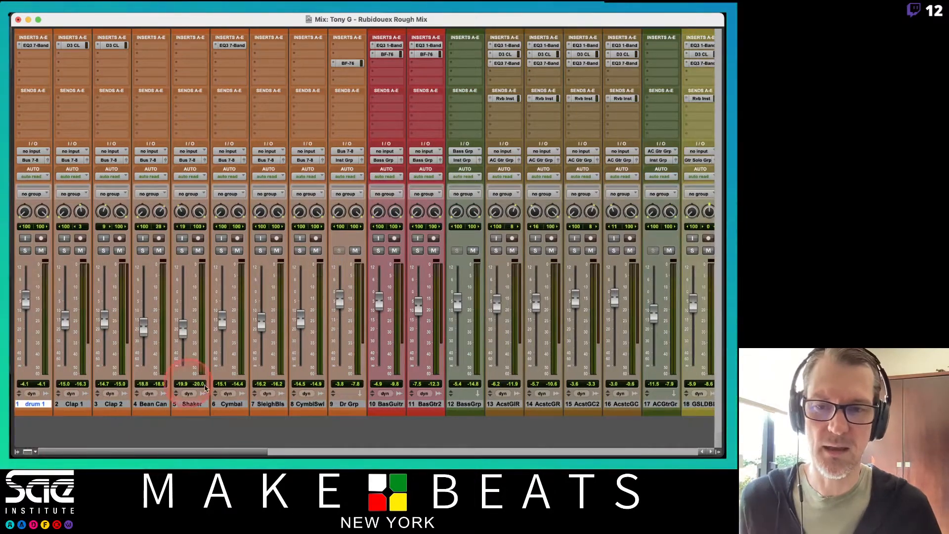
- Recolour the Bass Grp track to the same red as the two bass guitar tracks
{"action": "scroll", "coordinate": [296, 336], "scroll_direction": "right", "scroll_amount": 10}
{"action": "scroll", "coordinate": [313, 335], "scroll_direction": "right", "scroll_amount": 15}
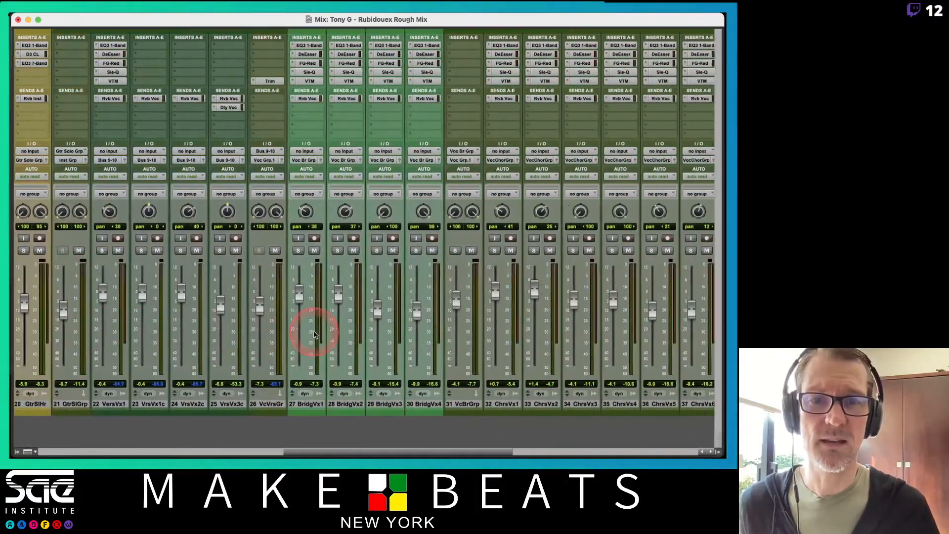
{"action": "scroll", "coordinate": [314, 334], "scroll_direction": "left", "scroll_amount": 20}
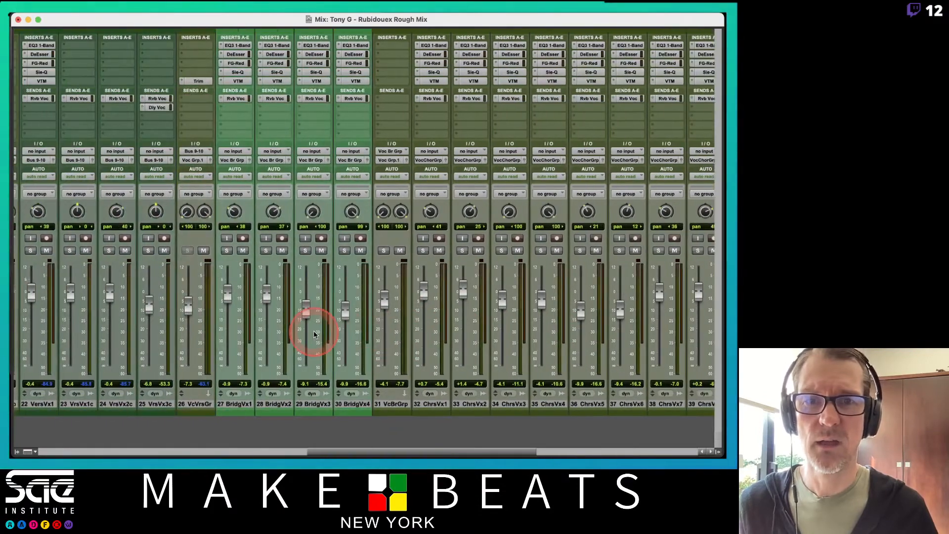
{"action": "scroll", "coordinate": [314, 335], "scroll_direction": "left", "scroll_amount": 7}
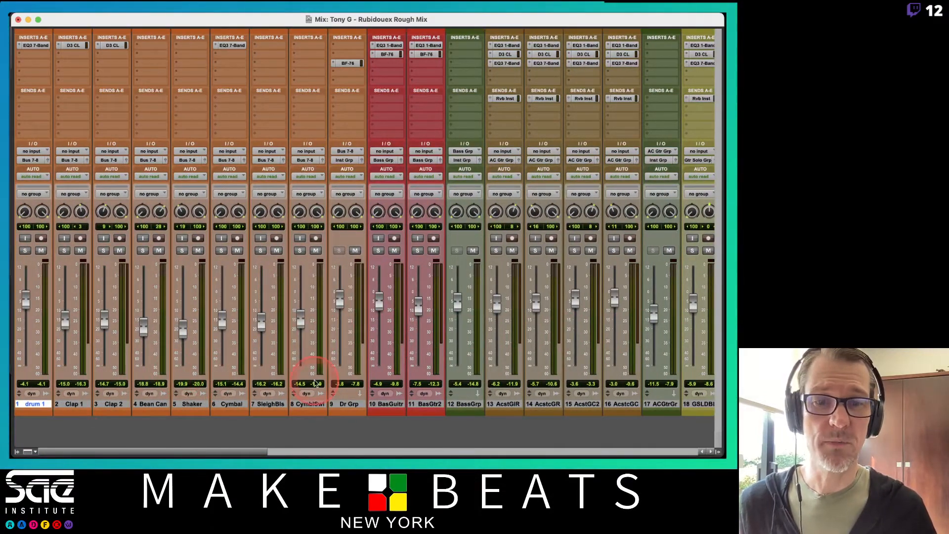
{"action": "left_click", "coordinate": [462, 403]}
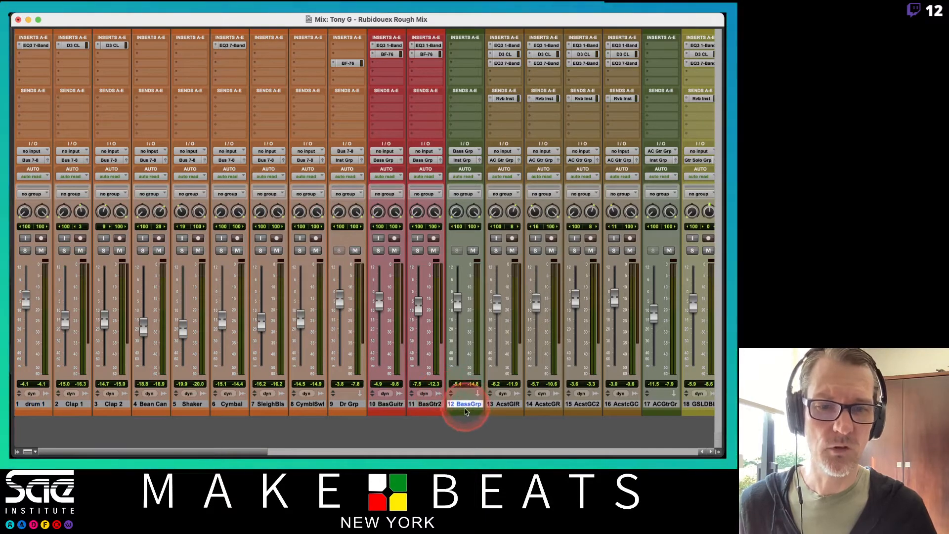
{"action": "double_click", "coordinate": [464, 414]}
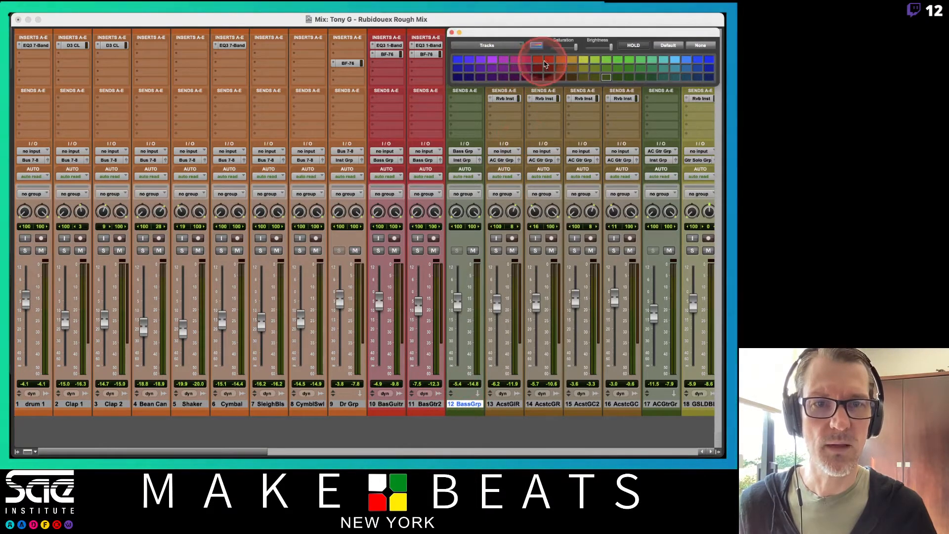
{"action": "left_click", "coordinate": [548, 59]}
{"action": "left_click", "coordinate": [549, 69]}
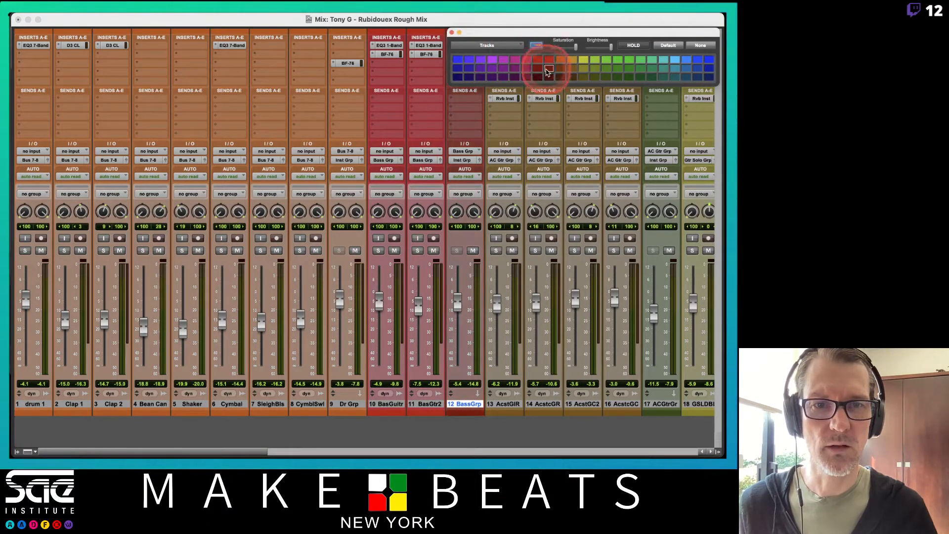
{"action": "left_click", "coordinate": [537, 68]}
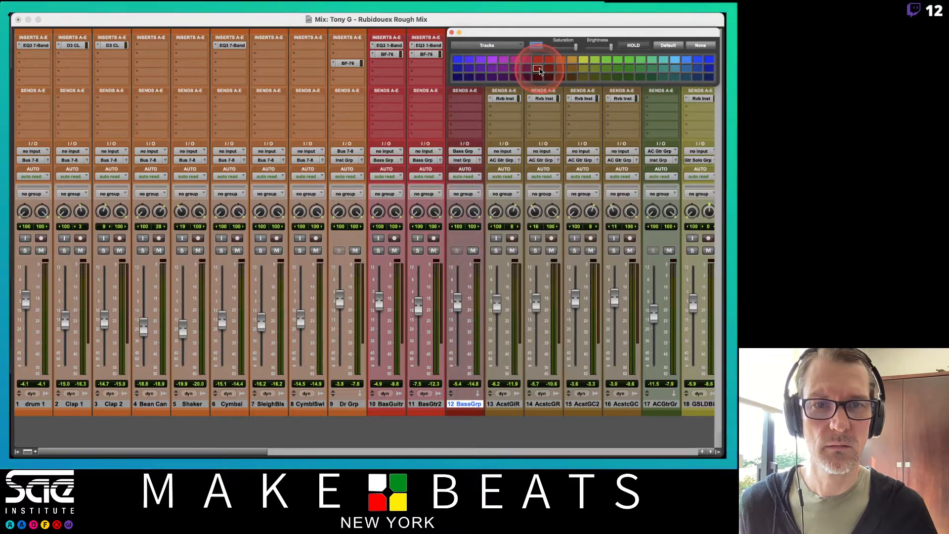
{"action": "left_click", "coordinate": [451, 32]}
- Give the AC Gtr Grp track the same brown colour as the neighbouring acoustic guitar tracks
{"action": "scroll", "coordinate": [531, 265], "scroll_direction": "right", "scroll_amount": 4}
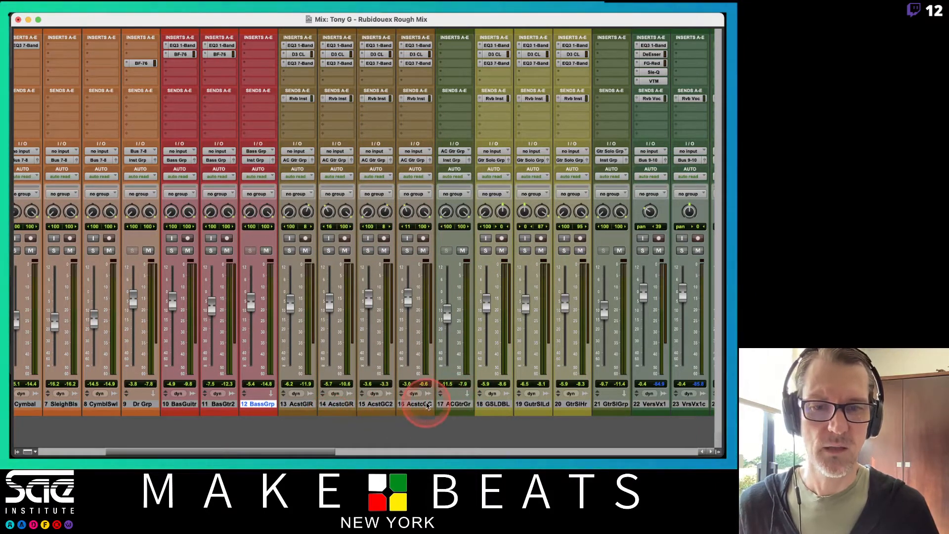
{"action": "left_click_drag", "start_coordinate": [418, 404], "coordinate": [448, 406]}
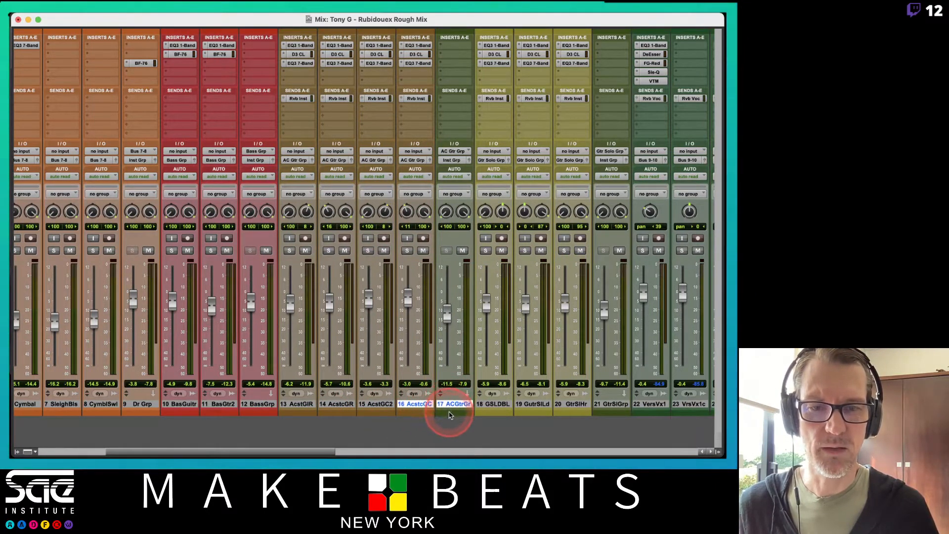
{"action": "double_click", "coordinate": [449, 415]}
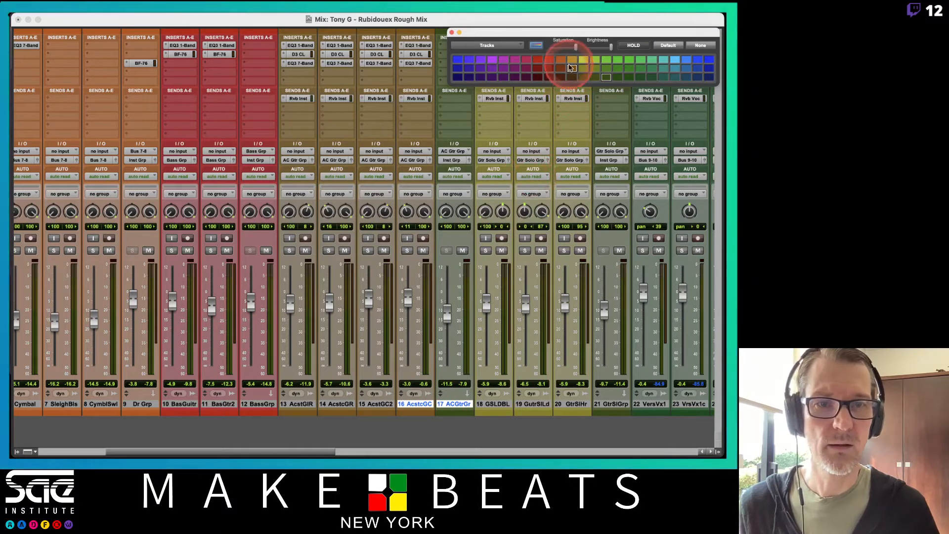
{"action": "left_click", "coordinate": [571, 67]}
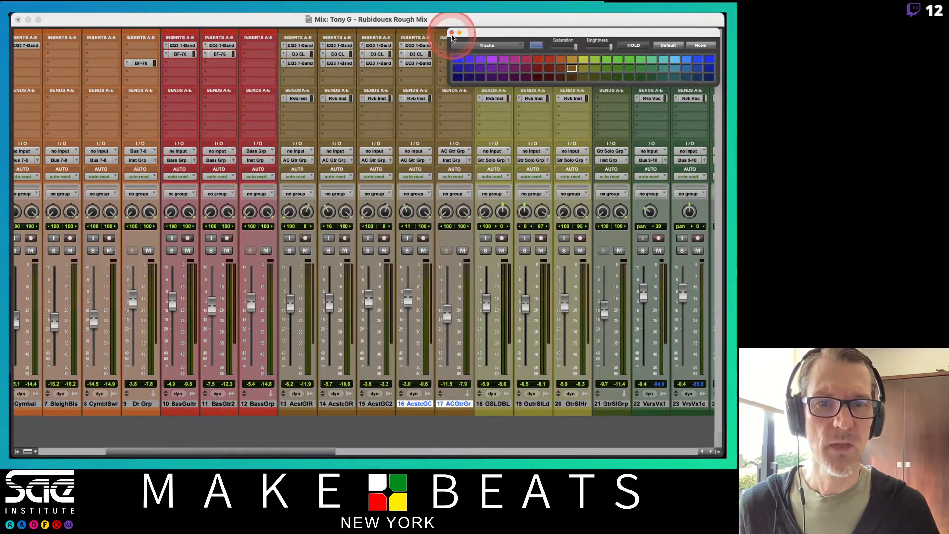
- Give the Gtr Solo Grp track the same yellow colour as the solo guitar tracks
{"action": "scroll", "coordinate": [496, 227], "scroll_direction": "right", "scroll_amount": 5}
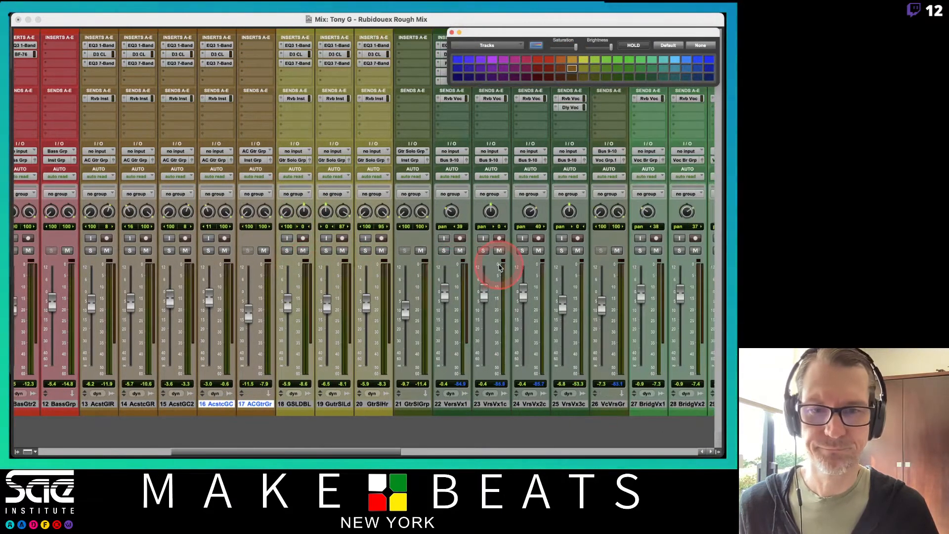
{"action": "left_click", "coordinate": [376, 410]}
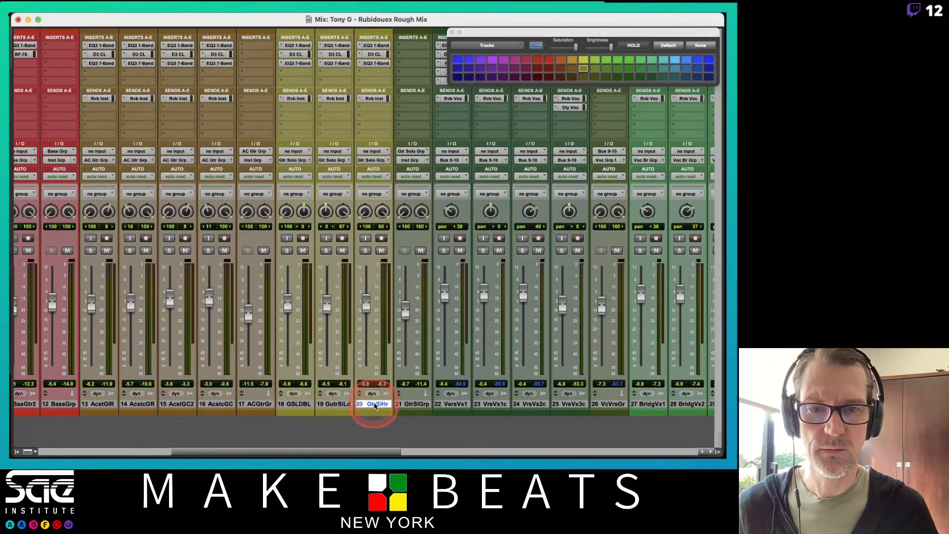
{"action": "left_click", "coordinate": [414, 411], "text": "shift"}
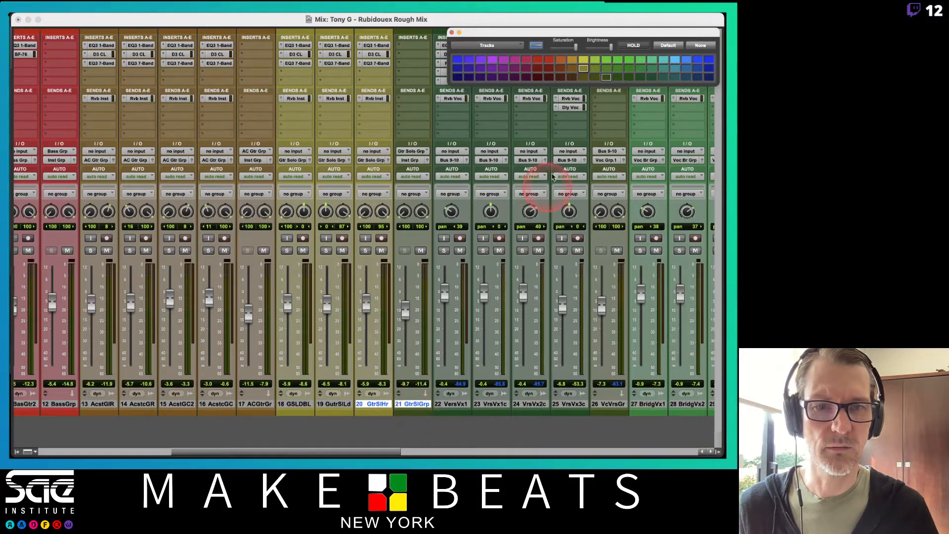
{"action": "left_click", "coordinate": [585, 72]}
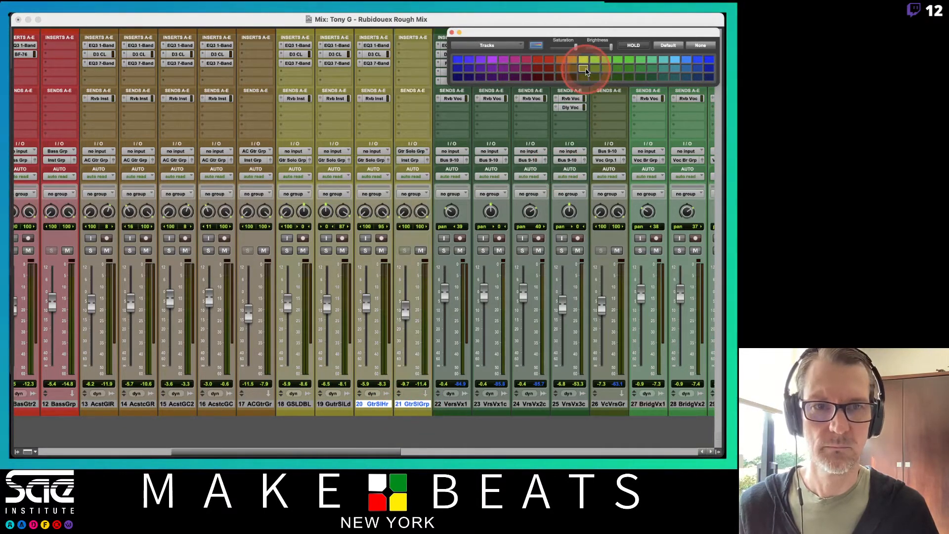
- Examine the colours, inserts and routing of the channel strips across the mixer, from the drums to the vocal and effects groups
{"action": "scroll", "coordinate": [467, 353], "scroll_direction": "right", "scroll_amount": 4}
{"action": "scroll", "coordinate": [467, 359], "scroll_direction": "right", "scroll_amount": 15}
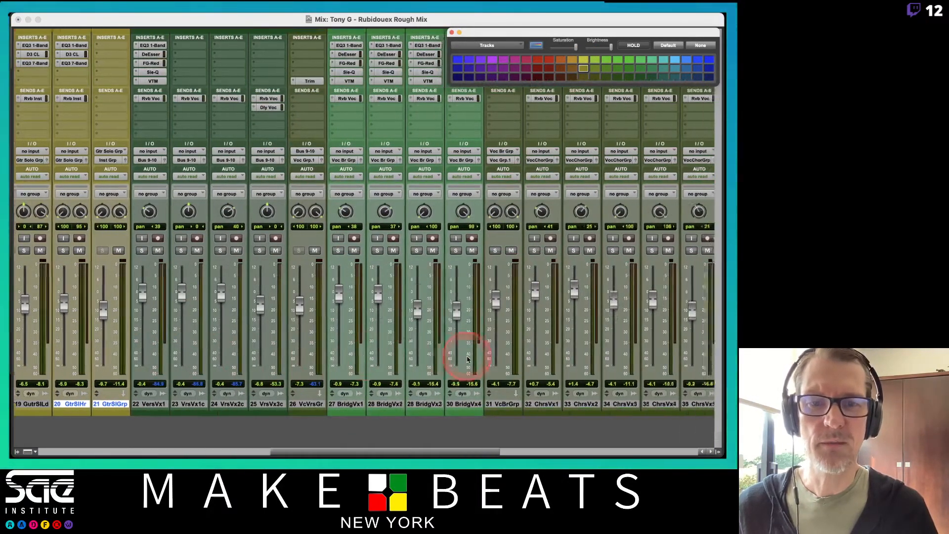
{"action": "scroll", "coordinate": [467, 359], "scroll_direction": "left", "scroll_amount": 20}
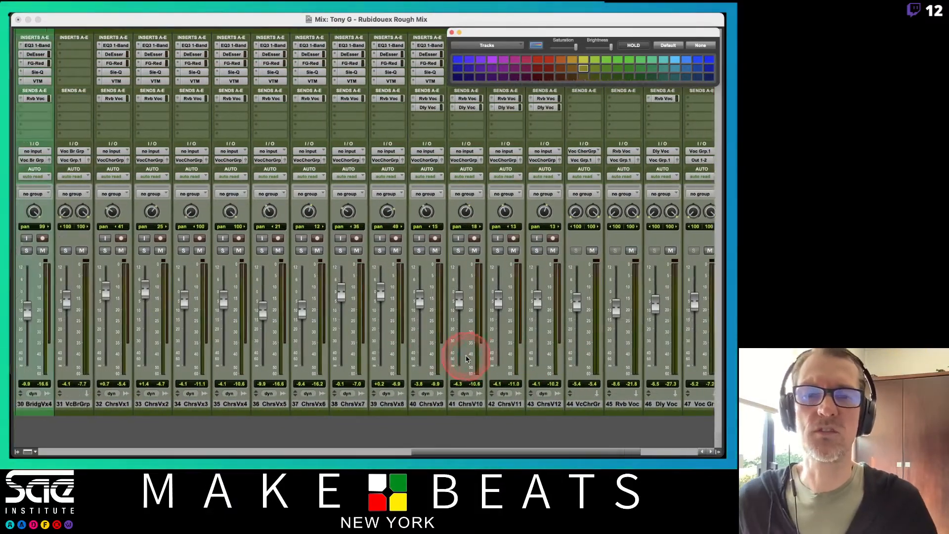
{"action": "scroll", "coordinate": [463, 360], "scroll_direction": "left", "scroll_amount": 8}
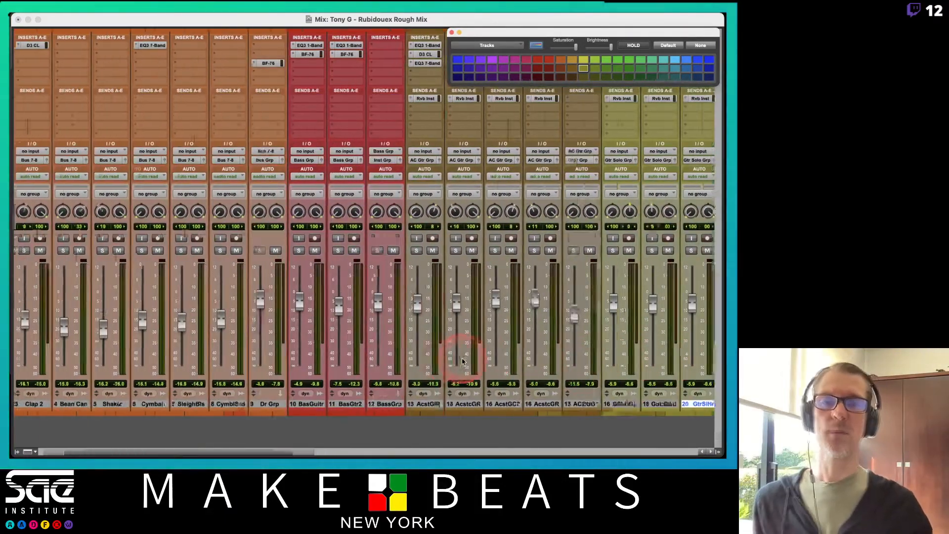
{"action": "scroll", "coordinate": [463, 360], "scroll_direction": "right", "scroll_amount": 5}
{"action": "scroll", "coordinate": [462, 360], "scroll_direction": "right", "scroll_amount": 10}
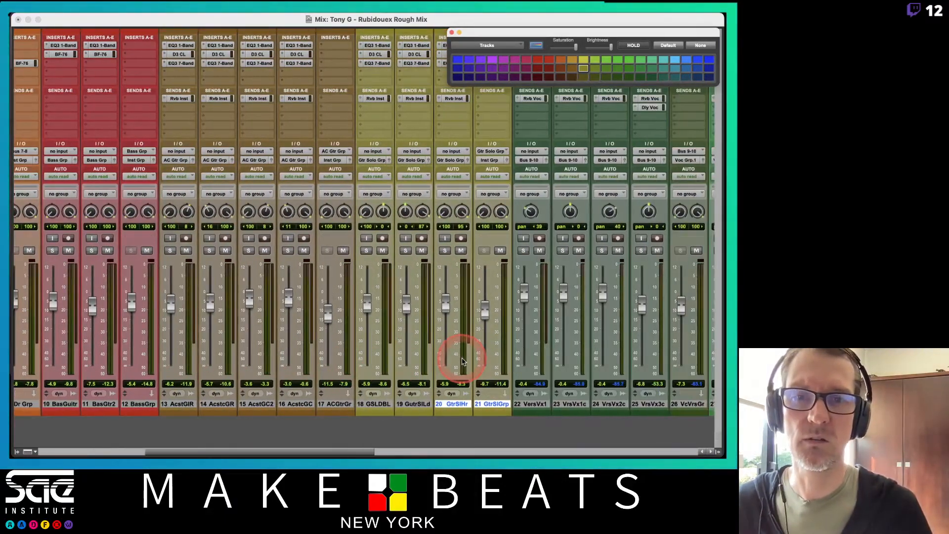
{"action": "scroll", "coordinate": [463, 362], "scroll_direction": "right", "scroll_amount": 1}
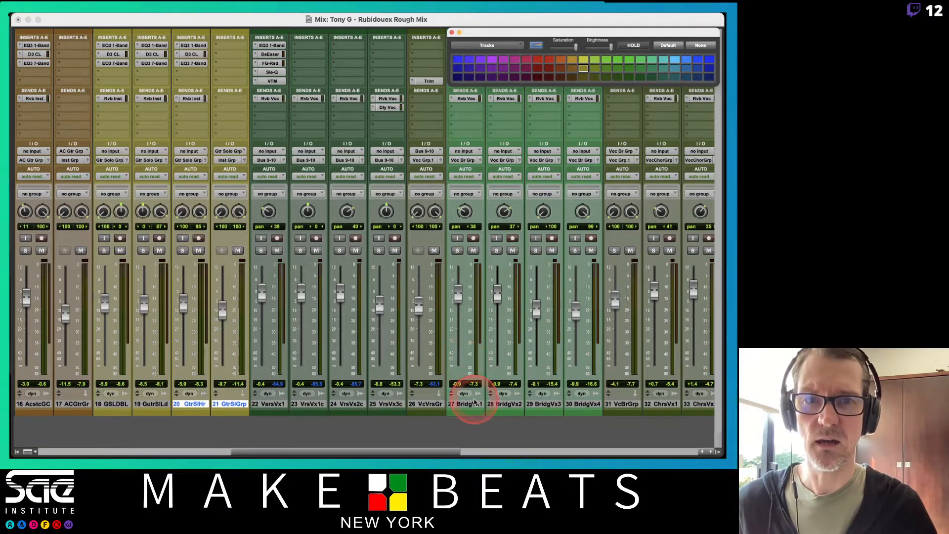
{"action": "scroll", "coordinate": [437, 361], "scroll_direction": "right", "scroll_amount": 6}
{"action": "scroll", "coordinate": [438, 363], "scroll_direction": "left", "scroll_amount": 5}
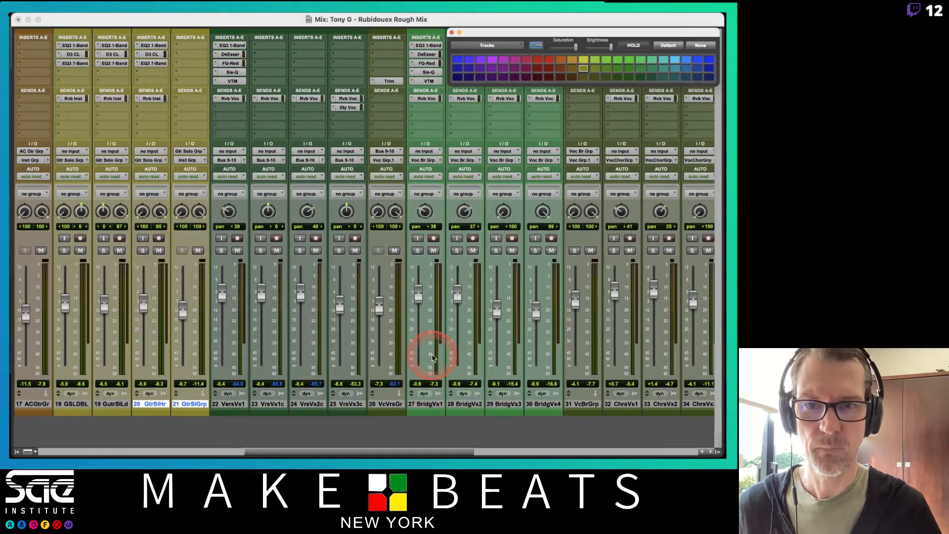
- Copy the EQ3 1-Band, DeEsser, FG-Red, Sie-Q and VTM inserts from VersVx1 to VrsVx1c, VrsVx2c and VrsVx3c
{"action": "left_click", "coordinate": [239, 45]}
{"action": "left_click_drag", "start_coordinate": [260, 52], "coordinate": [341, 46]}
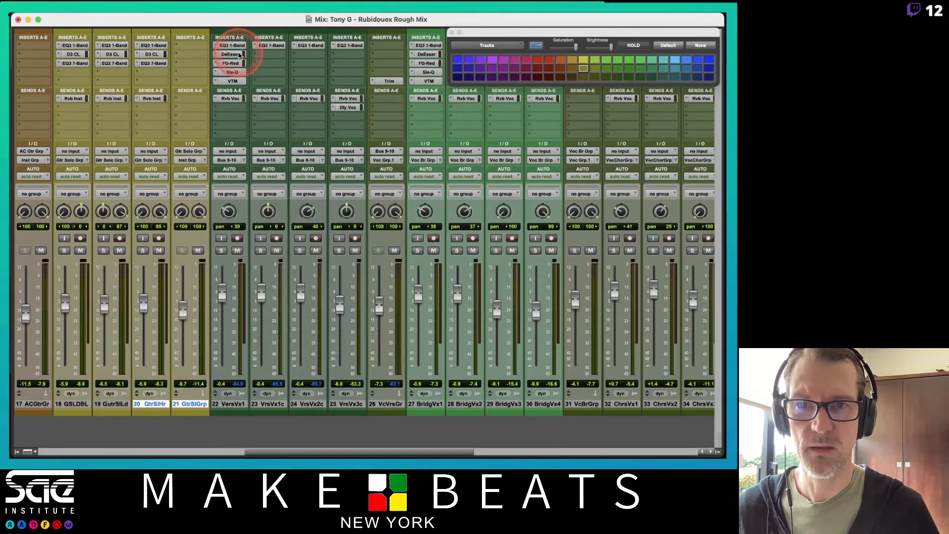
{"action": "left_click_drag", "start_coordinate": [230, 55], "coordinate": [298, 65]}
{"action": "left_click_drag", "start_coordinate": [310, 63], "coordinate": [334, 64]}
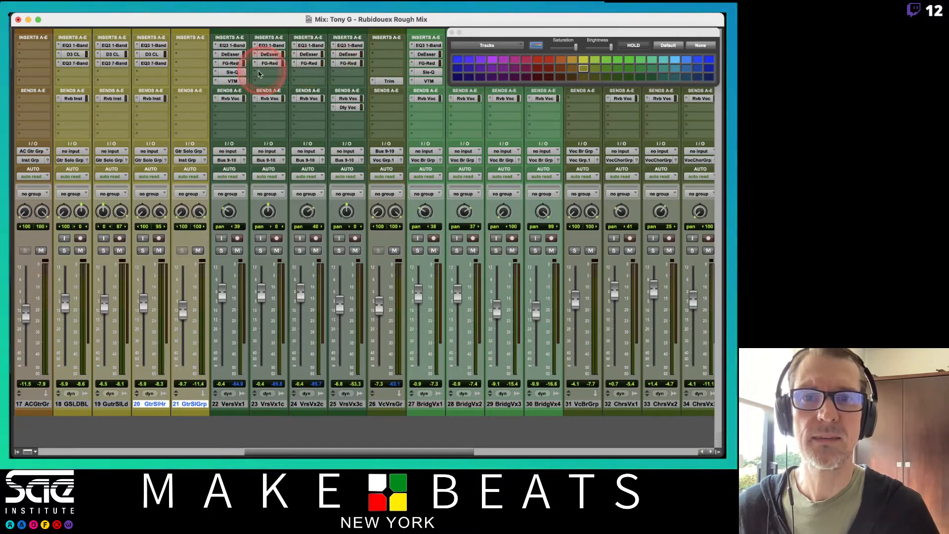
{"action": "left_click_drag", "start_coordinate": [237, 73], "coordinate": [242, 75]}
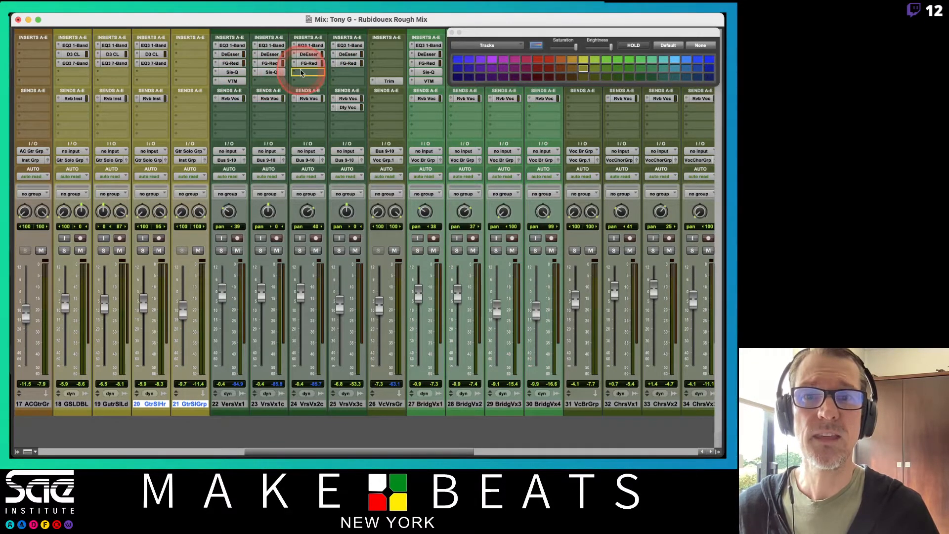
{"action": "left_click_drag", "start_coordinate": [301, 73], "coordinate": [350, 73]}
{"action": "left_click_drag", "start_coordinate": [233, 81], "coordinate": [344, 82]}
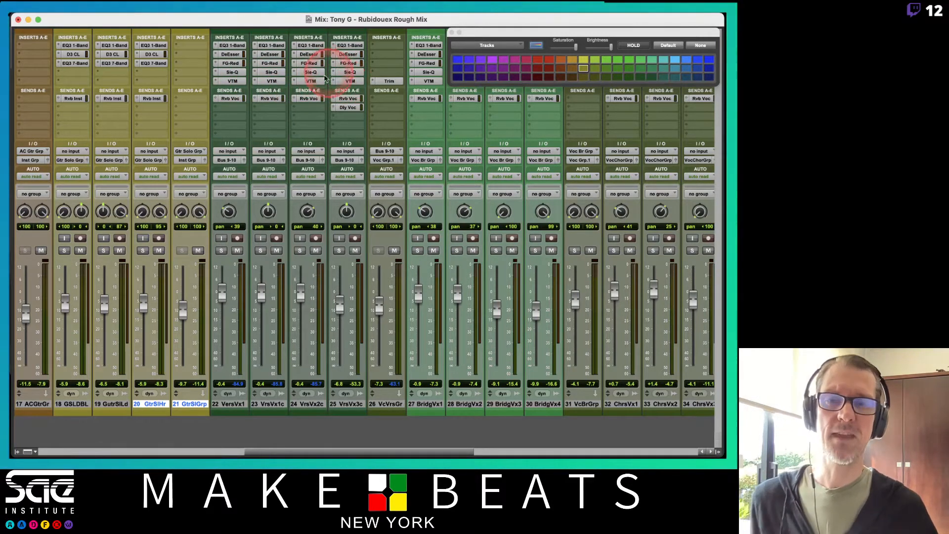
- Check the insert and send assignments on the bridge and chorus vocals, return tracks, drums and guitars across the mixer
{"action": "scroll", "coordinate": [363, 77], "scroll_direction": "right", "scroll_amount": 5}
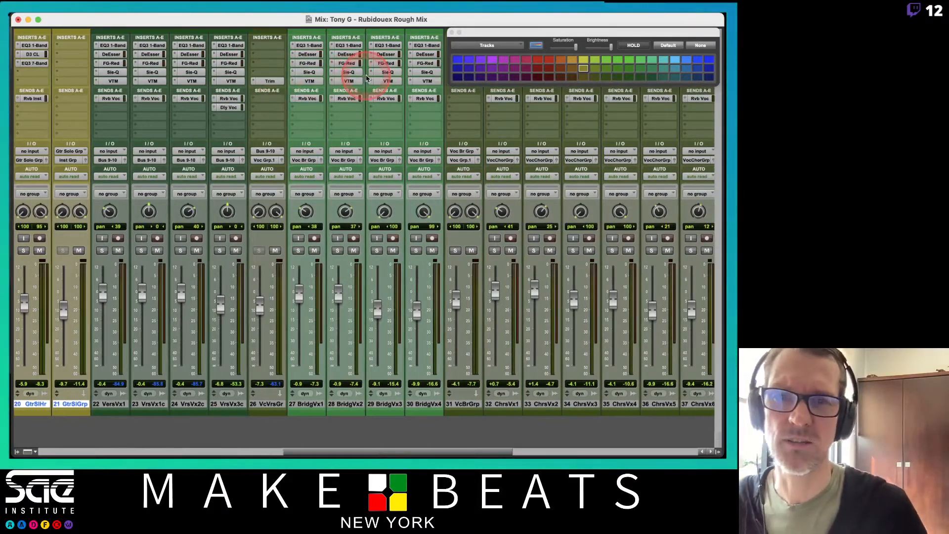
{"action": "scroll", "coordinate": [356, 67], "scroll_direction": "right", "scroll_amount": 3}
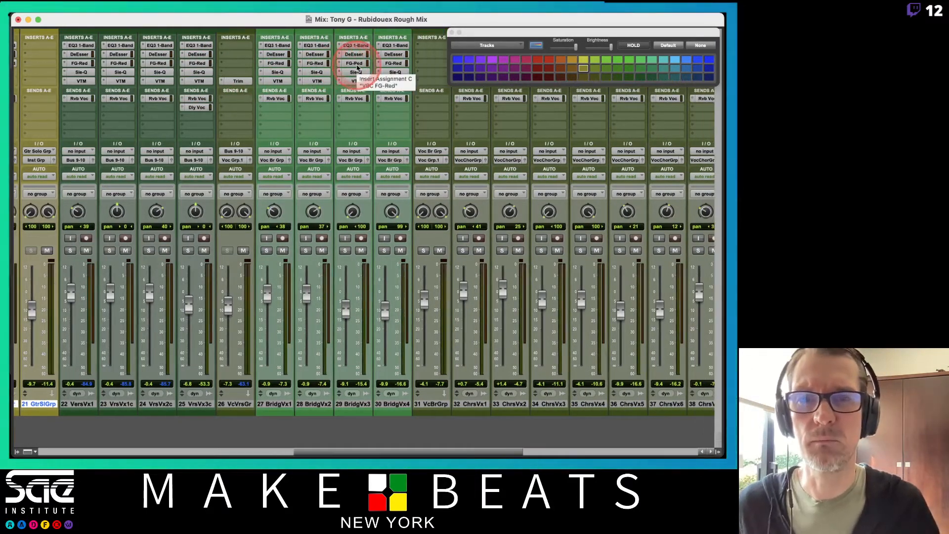
{"action": "scroll", "coordinate": [324, 79], "scroll_direction": "right", "scroll_amount": 15}
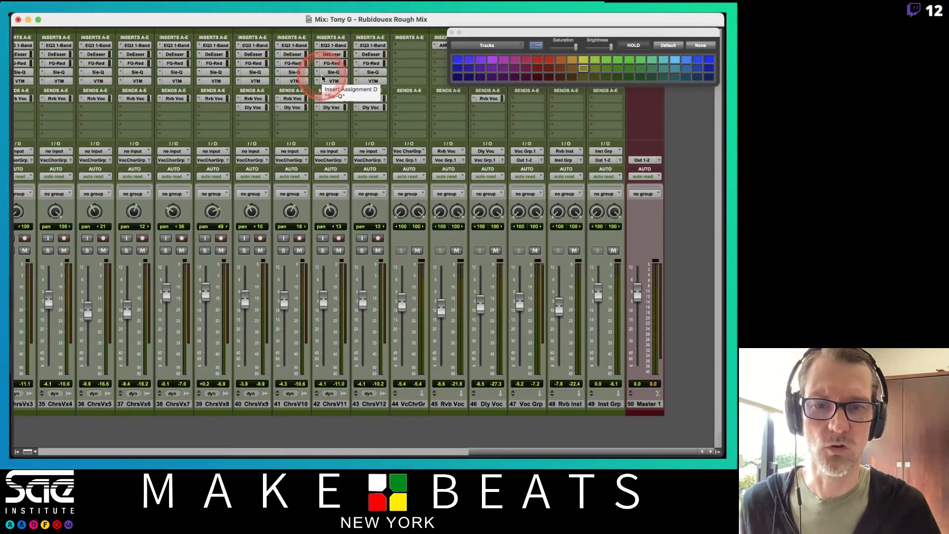
{"action": "scroll", "coordinate": [323, 78], "scroll_direction": "left", "scroll_amount": 20}
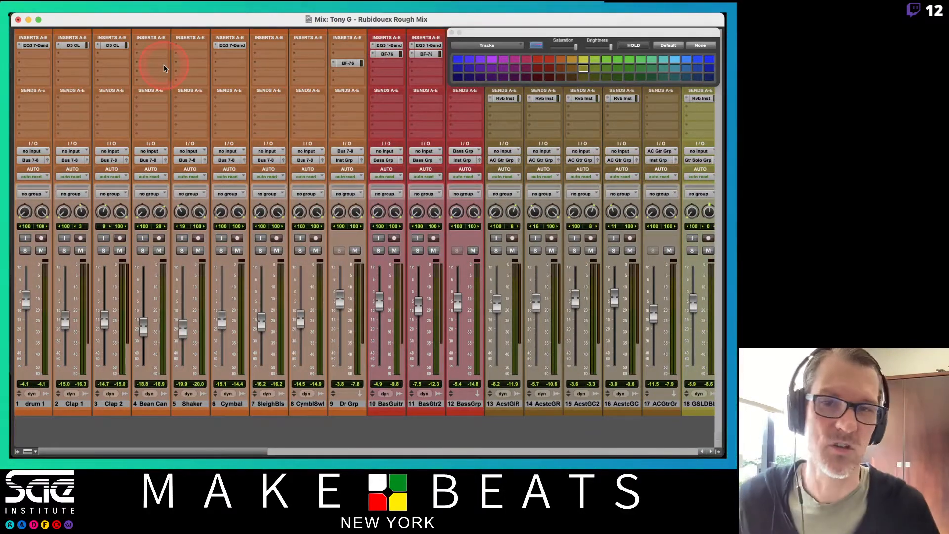
{"action": "scroll", "coordinate": [164, 68], "scroll_direction": "right", "scroll_amount": 5}
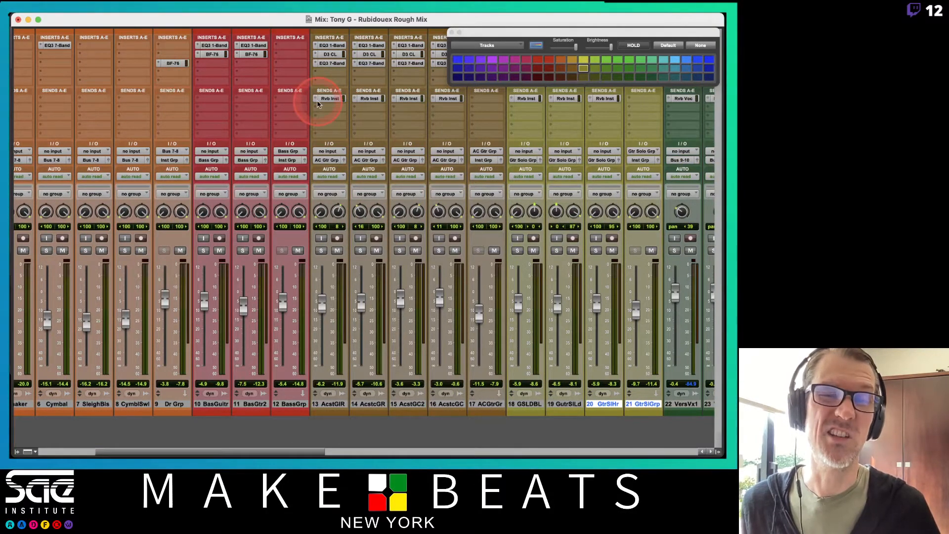
{"action": "scroll", "coordinate": [324, 91], "scroll_direction": "right", "scroll_amount": 9}
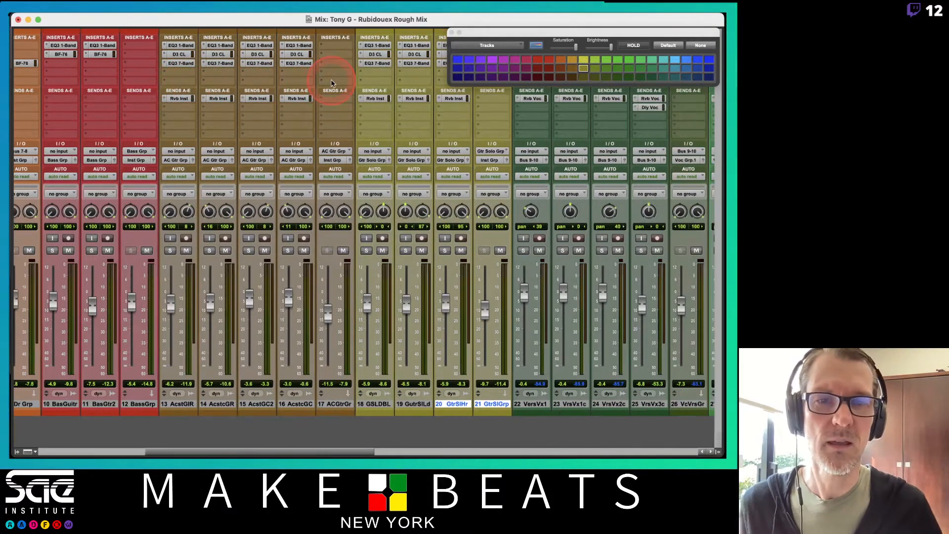
{"action": "scroll", "coordinate": [331, 83], "scroll_direction": "right", "scroll_amount": 20}
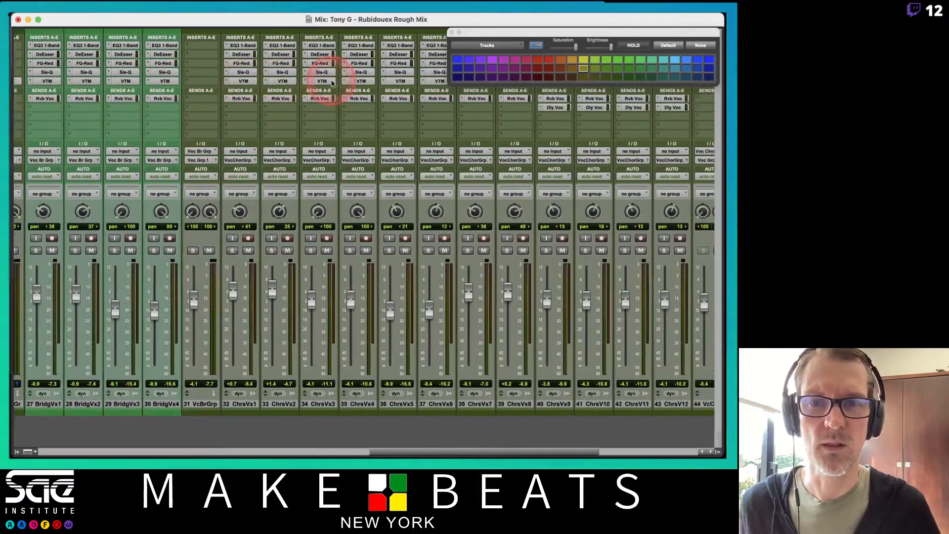
- Close the track colour palette
{"action": "scroll", "coordinate": [331, 83], "scroll_direction": "right", "scroll_amount": 3}
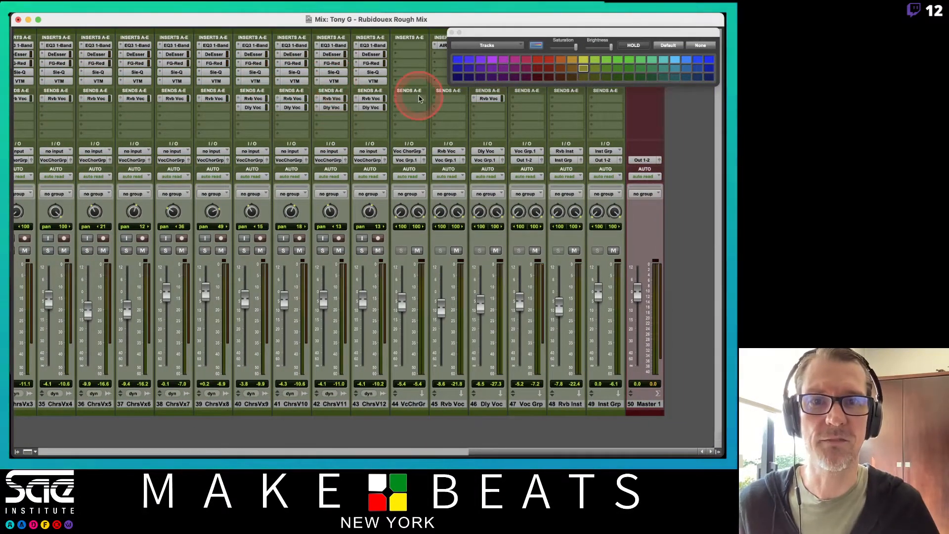
{"action": "left_click", "coordinate": [452, 32]}
{"action": "scroll", "coordinate": [459, 158], "scroll_direction": "left", "scroll_amount": 6}
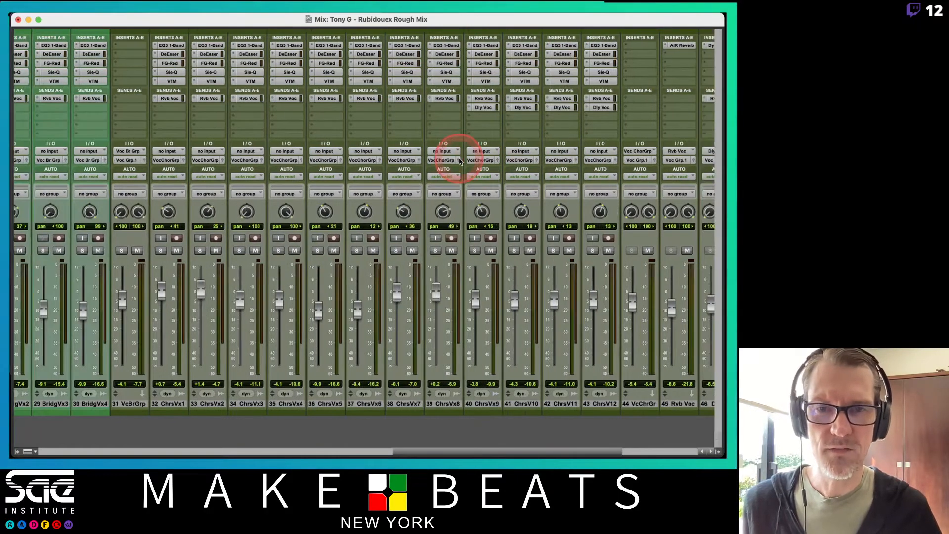
{"action": "key", "text": "shift+super+v"}
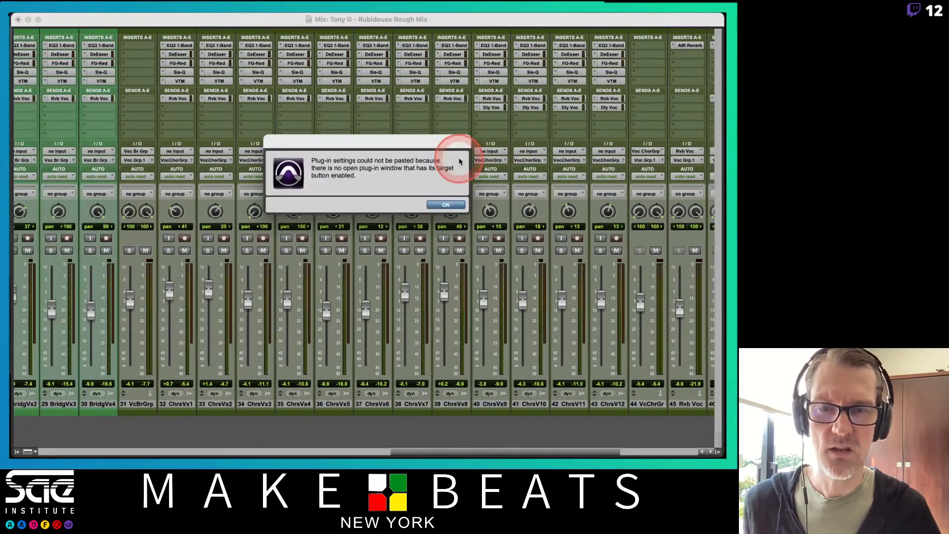
{"action": "left_click", "coordinate": [447, 205]}
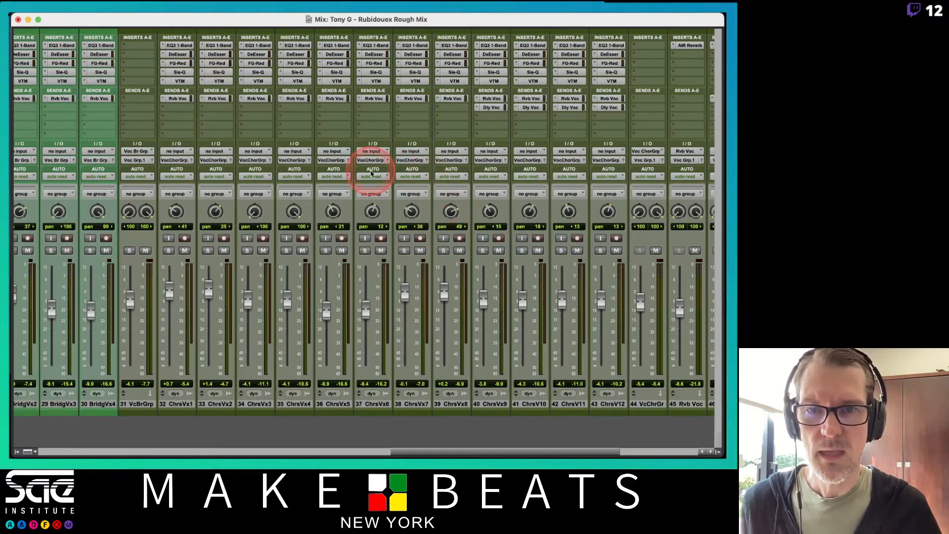
- Examine the input and output routing from the bass, guitar and vocal tracks to their group tracks
{"action": "scroll", "coordinate": [371, 173], "scroll_direction": "left", "scroll_amount": 20}
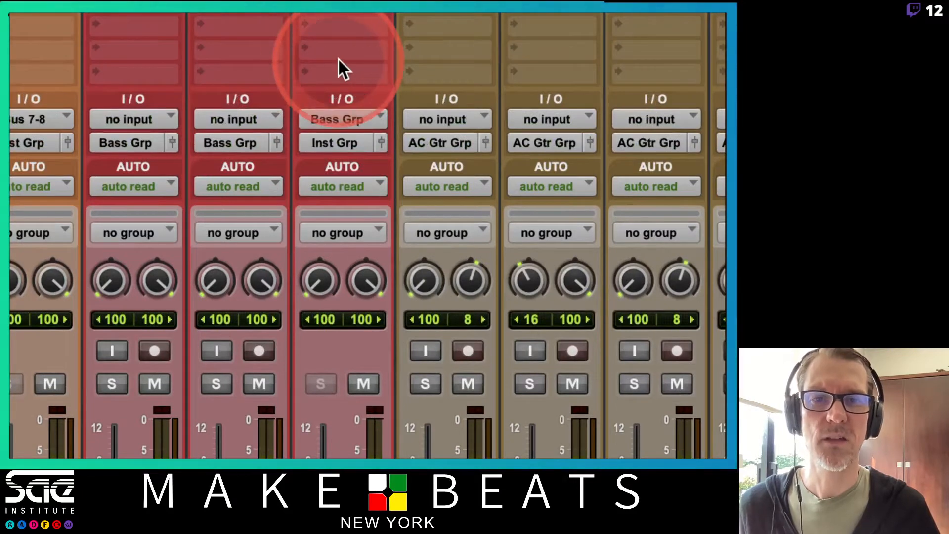
{"action": "scroll", "coordinate": [502, 209], "scroll_direction": "right", "scroll_amount": 5}
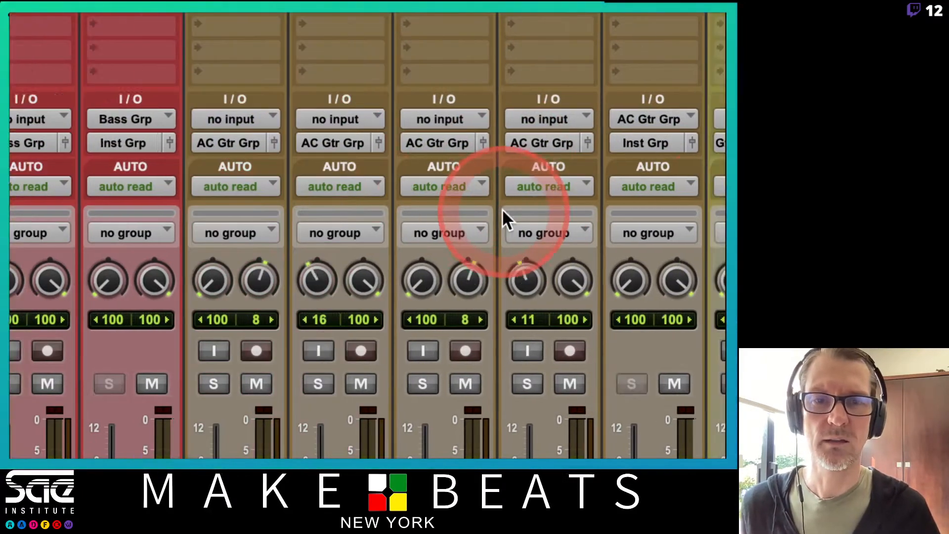
{"action": "scroll", "coordinate": [502, 208], "scroll_direction": "left", "scroll_amount": 1}
{"action": "scroll", "coordinate": [502, 208], "scroll_direction": "left", "scroll_amount": 2}
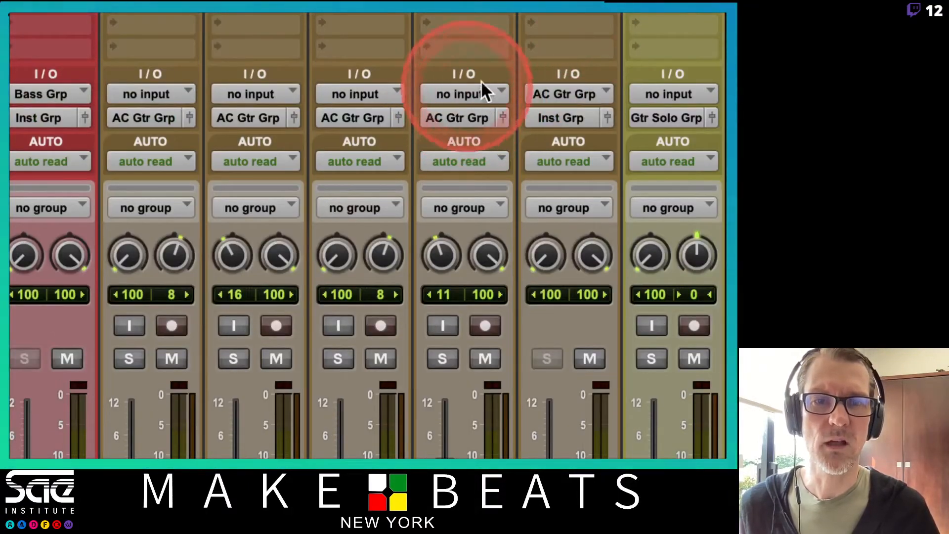
{"action": "scroll", "coordinate": [460, 105], "scroll_direction": "right", "scroll_amount": 5}
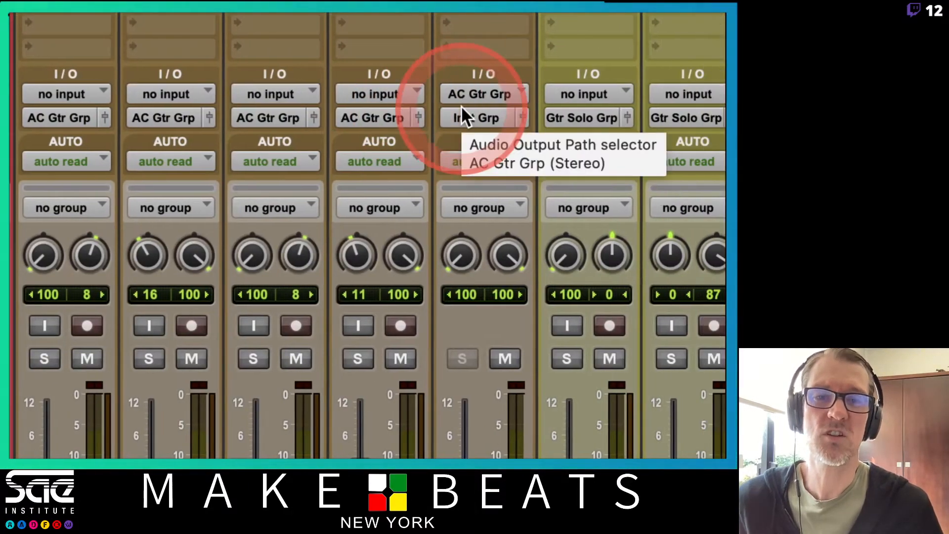
{"action": "scroll", "coordinate": [461, 105], "scroll_direction": "right", "scroll_amount": 3}
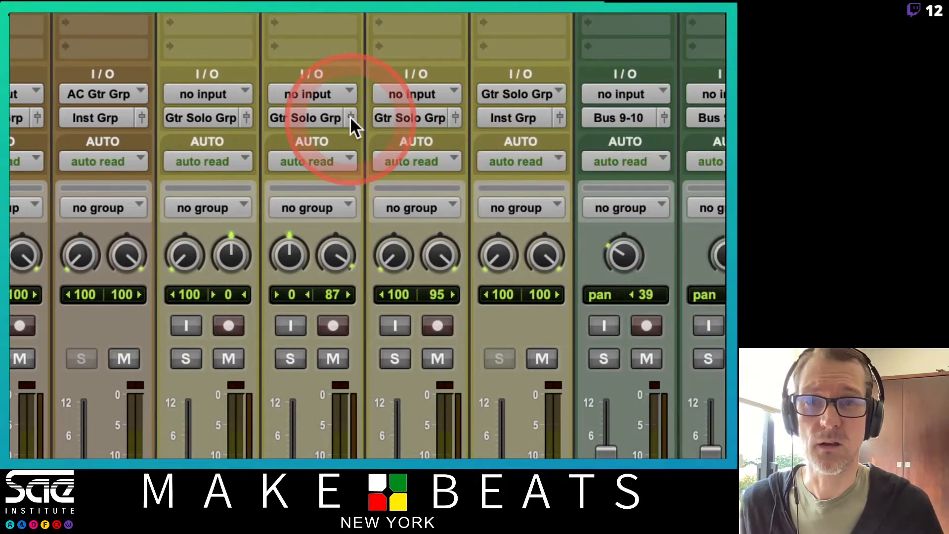
{"action": "scroll", "coordinate": [540, 116], "scroll_direction": "right", "scroll_amount": 10}
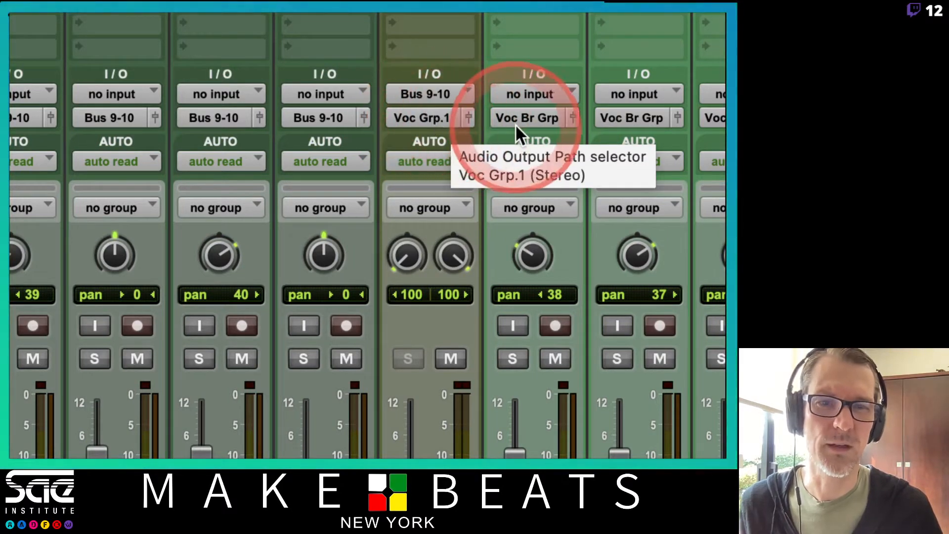
{"action": "scroll", "coordinate": [515, 123], "scroll_direction": "right", "scroll_amount": 5}
{"action": "scroll", "coordinate": [515, 125], "scroll_direction": "right", "scroll_amount": 10}
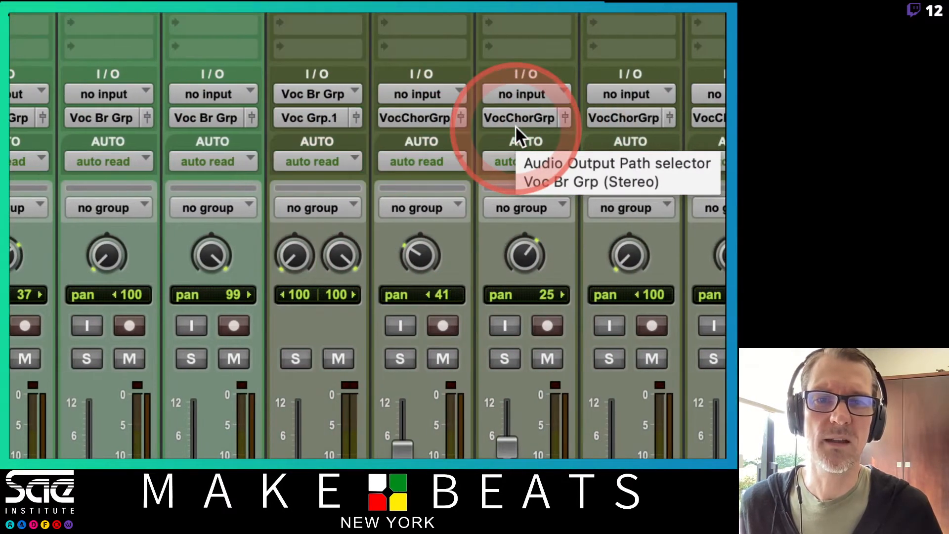
{"action": "scroll", "coordinate": [517, 121], "scroll_direction": "right", "scroll_amount": 1}
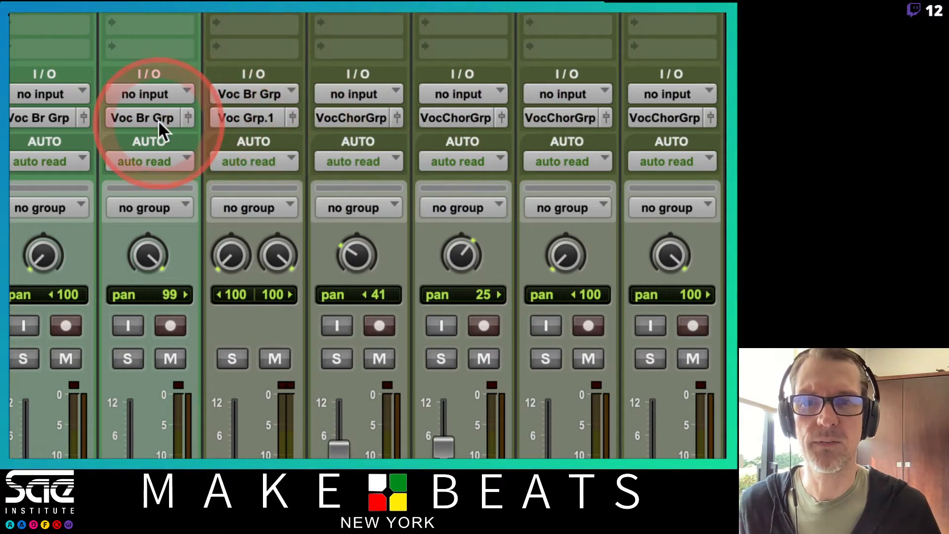
- Review the vocal chorus group, the Rvb Voc and Dly Voc returns, and the Rvb Inst track
{"action": "scroll", "coordinate": [164, 120], "scroll_direction": "left", "scroll_amount": 20}
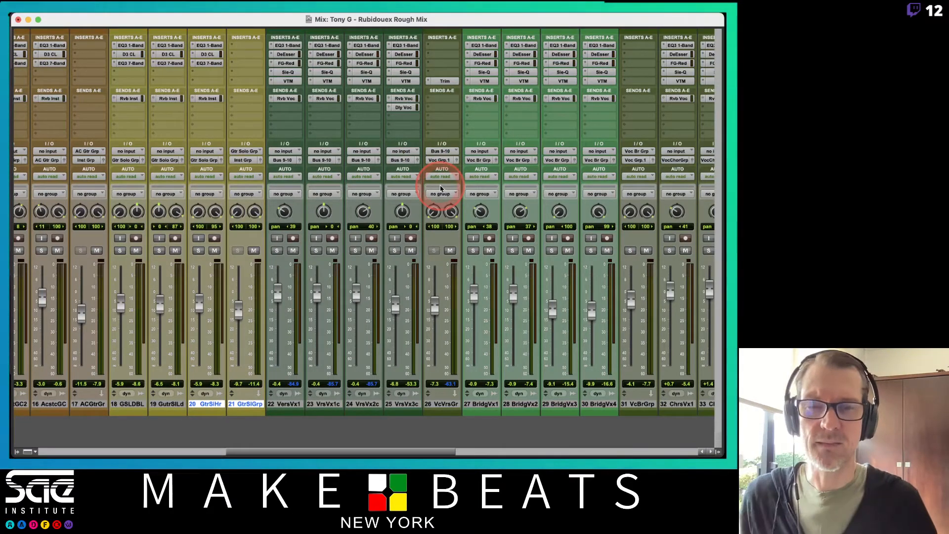
{"action": "scroll", "coordinate": [440, 184], "scroll_direction": "right", "scroll_amount": 15}
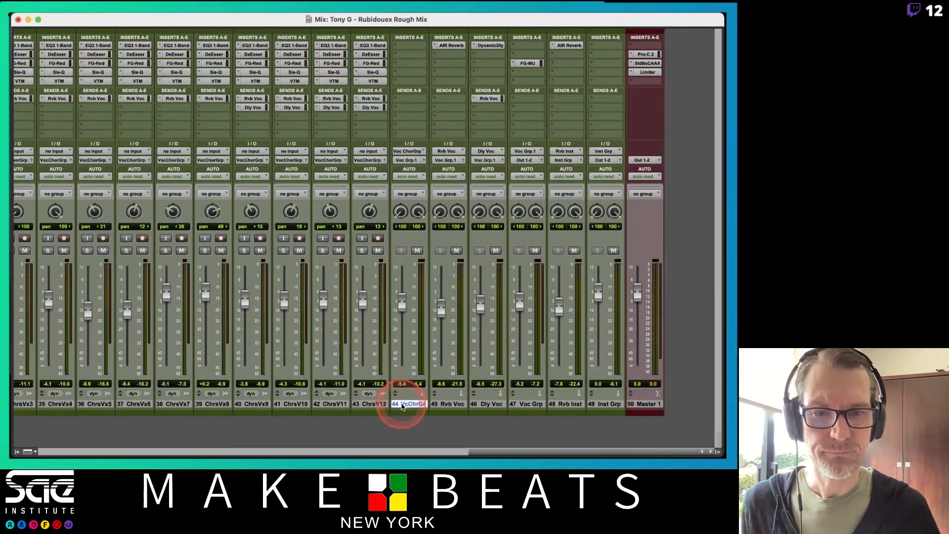
{"action": "left_click", "coordinate": [450, 403]}
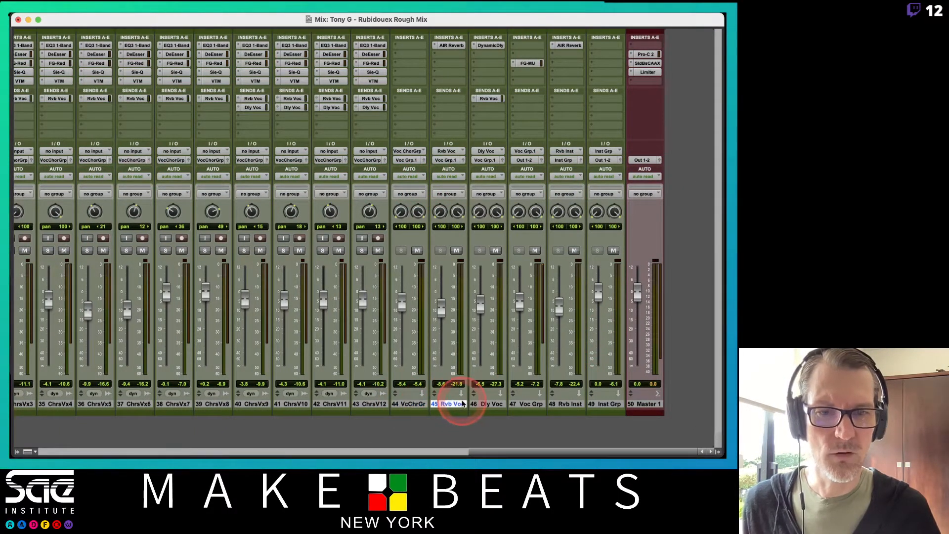
{"action": "left_click", "coordinate": [491, 404]}
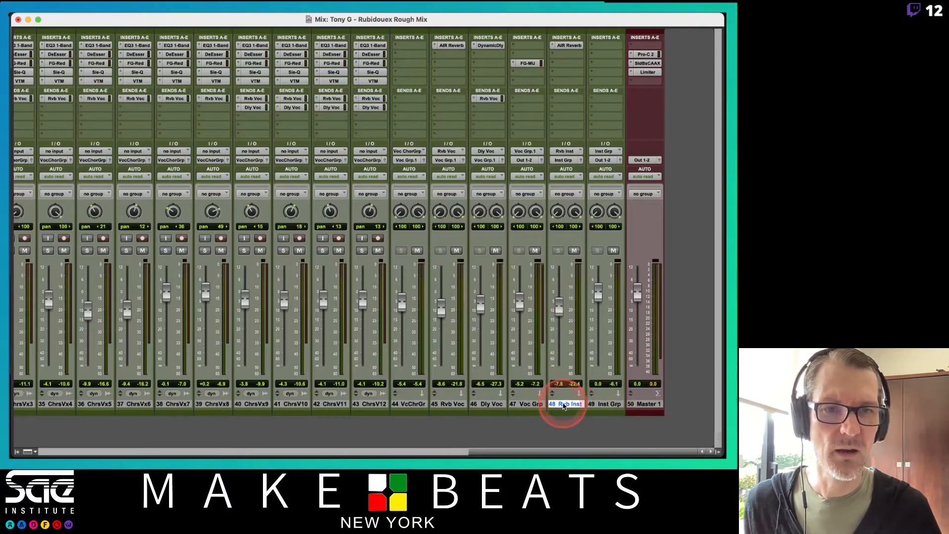
- Trace the Rvb Inst, Rvb Voc and Dly Voc sends from the guitar and vocal tracks to their returns
{"action": "scroll", "coordinate": [483, 213], "scroll_direction": "left", "scroll_amount": 10}
{"action": "scroll", "coordinate": [483, 213], "scroll_direction": "left", "scroll_amount": 20}
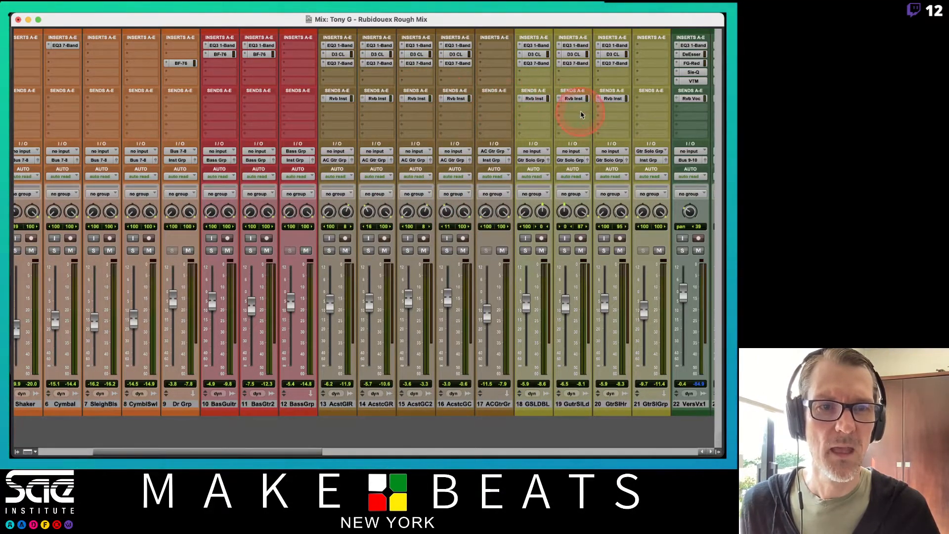
{"action": "scroll", "coordinate": [581, 115], "scroll_direction": "right", "scroll_amount": 13}
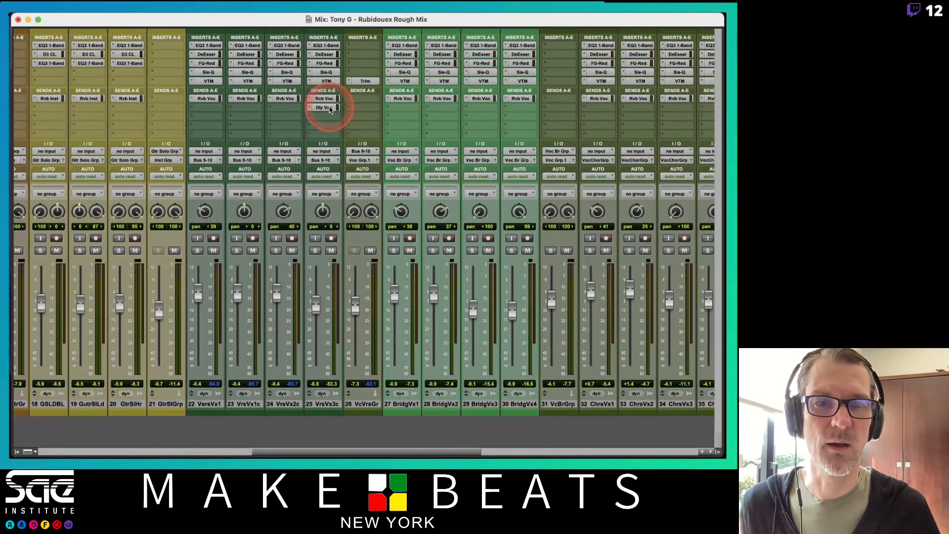
{"action": "scroll", "coordinate": [330, 109], "scroll_direction": "right", "scroll_amount": 11}
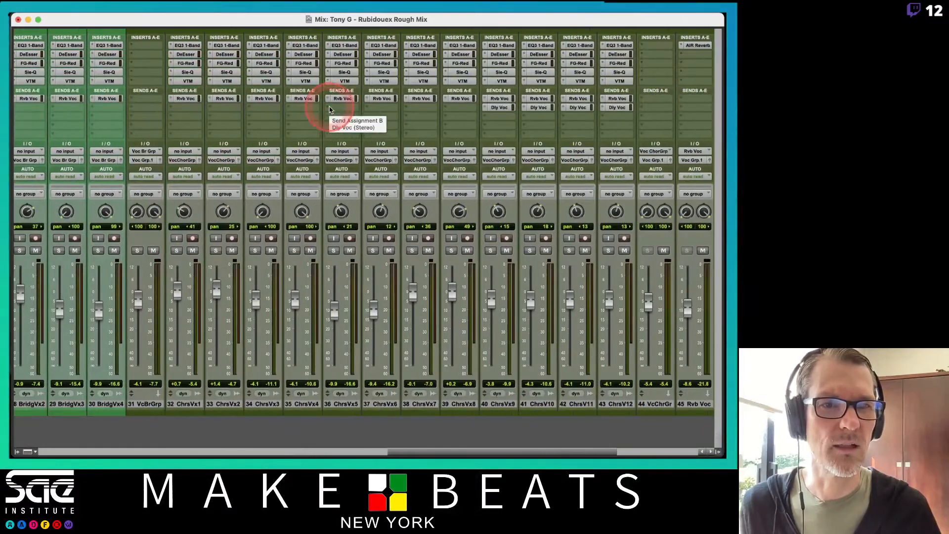
{"action": "scroll", "coordinate": [631, 105], "scroll_direction": "right", "scroll_amount": 5}
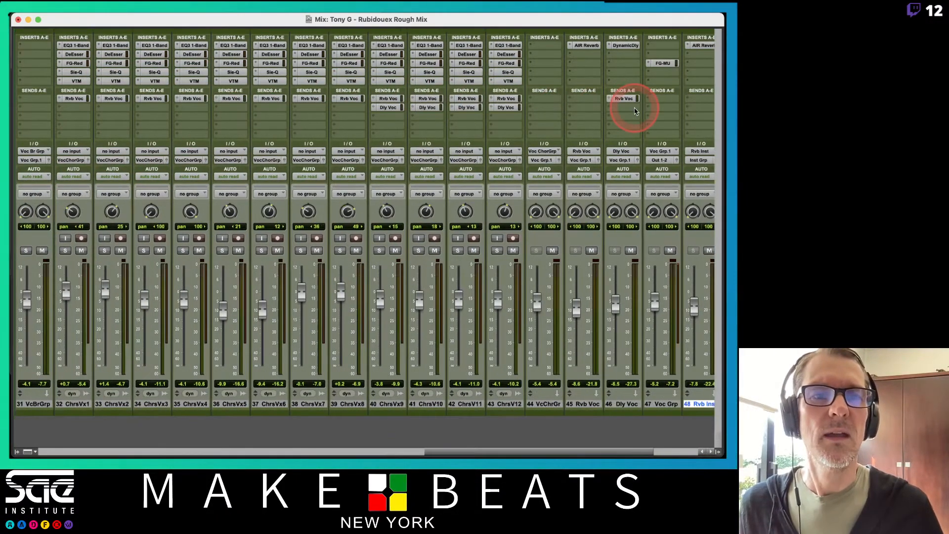
{"action": "scroll", "coordinate": [635, 111], "scroll_direction": "right", "scroll_amount": 1}
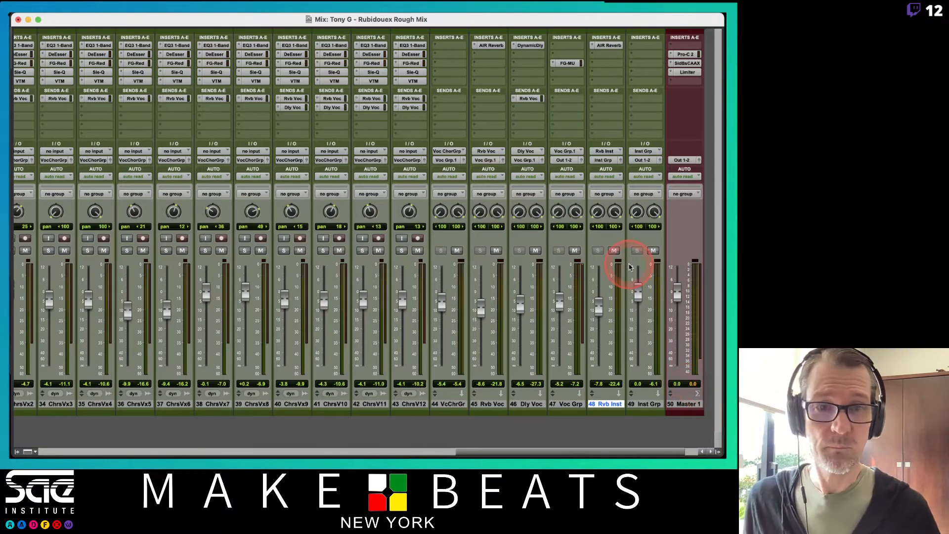
{"action": "scroll", "coordinate": [630, 266], "scroll_direction": "left", "scroll_amount": 10}
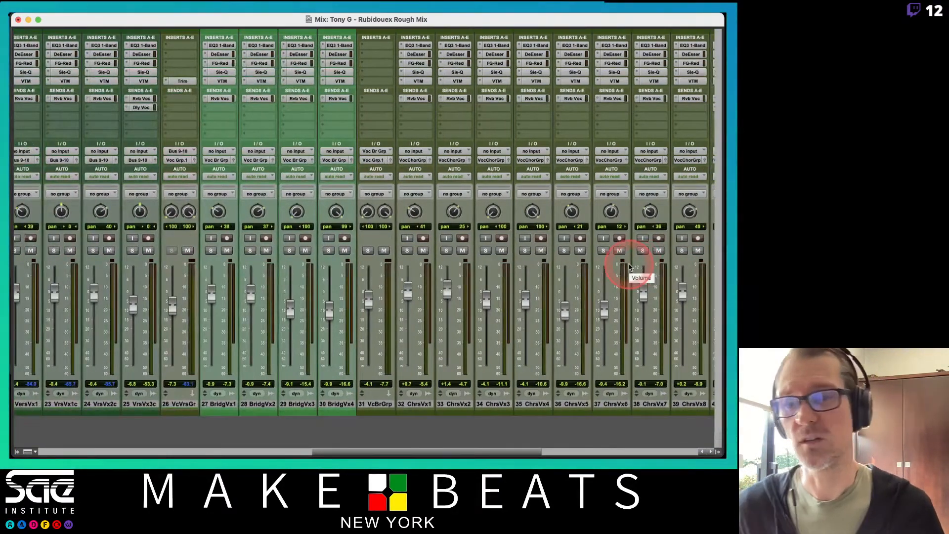
{"action": "scroll", "coordinate": [630, 267], "scroll_direction": "left", "scroll_amount": 4}
{"action": "scroll", "coordinate": [630, 267], "scroll_direction": "left", "scroll_amount": 15}
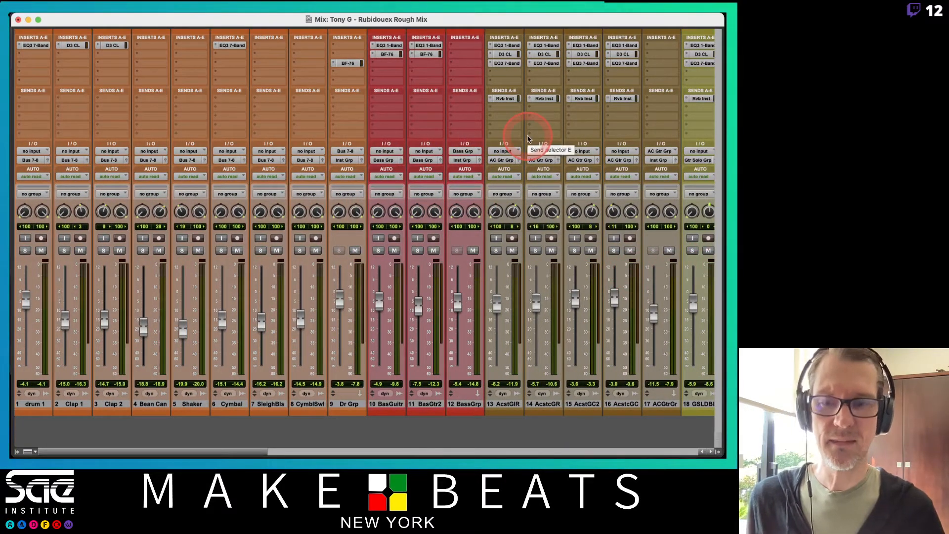
- Inspect the Limiter insert on Master 1 and its plug-in choices, and close the plug-in window
{"action": "left_click_drag", "start_coordinate": [289, 451], "coordinate": [700, 451]}
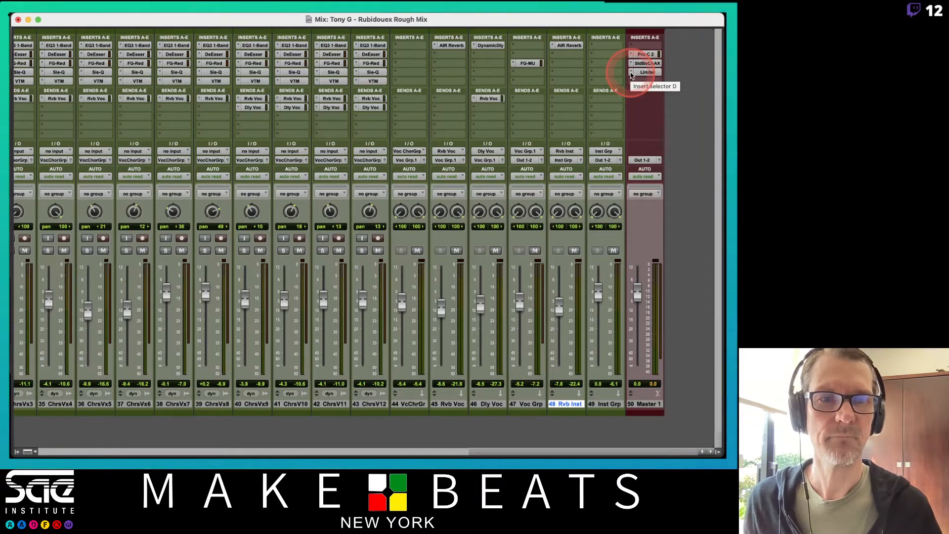
{"action": "left_click", "coordinate": [638, 73]}
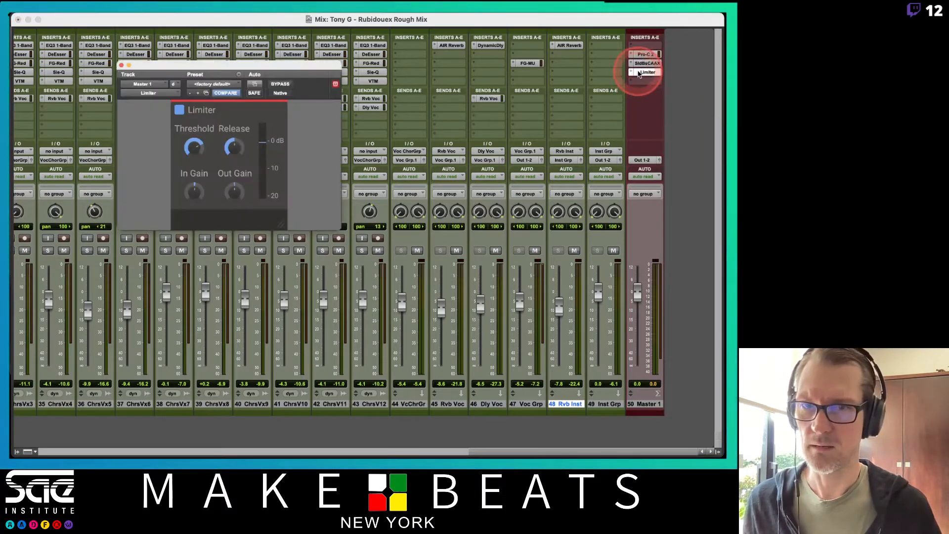
{"action": "left_click", "coordinate": [162, 93]}
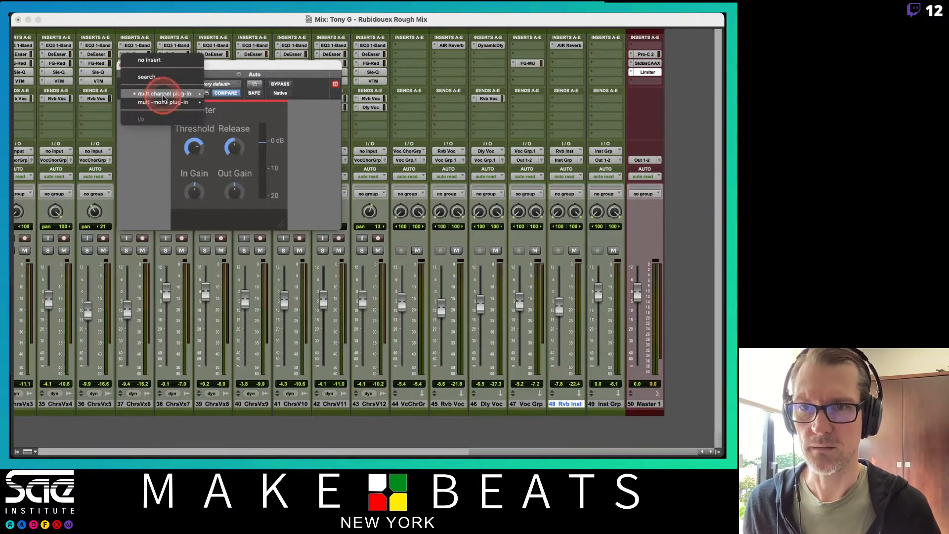
{"action": "mouse_move", "coordinate": [163, 96]}
{"action": "left_click", "coordinate": [148, 131]}
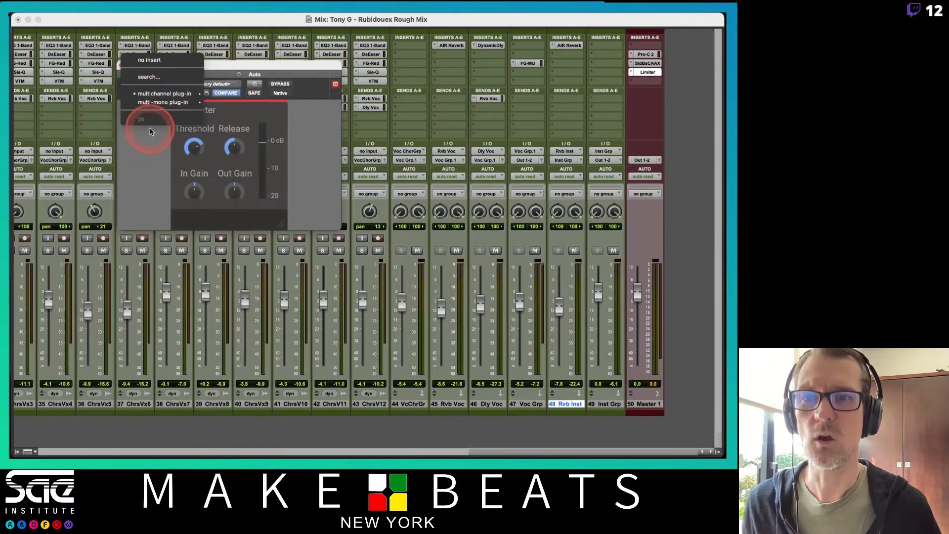
{"action": "left_click", "coordinate": [121, 65]}
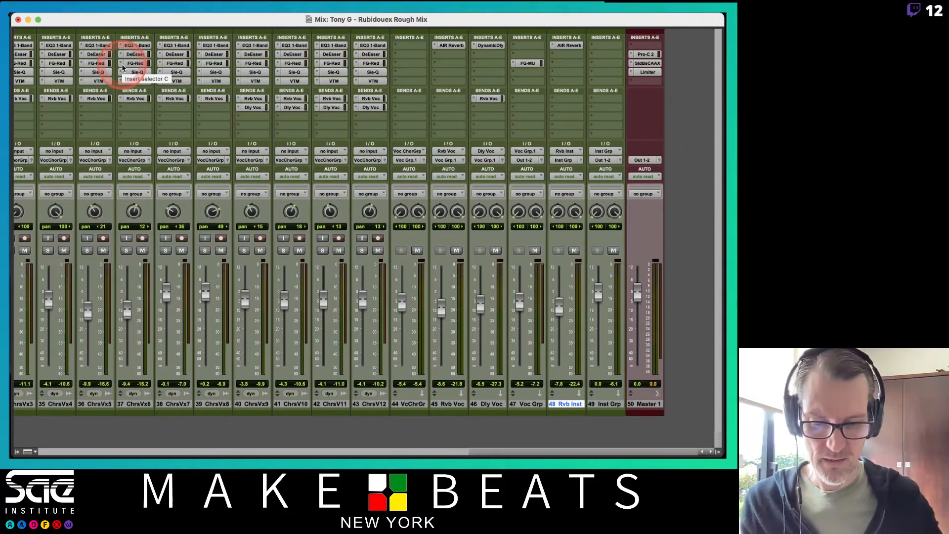
- Switch to the Edit window and zoom the timeline out to cover the Top, V1 and C1 markers during playback
{"action": "key", "text": "super+equal"}
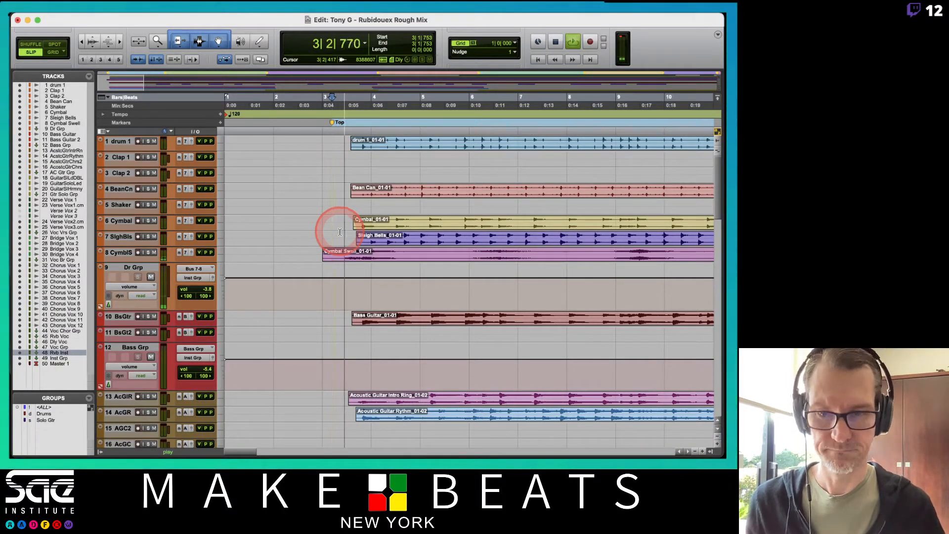
{"action": "key", "text": "super+Tab"}
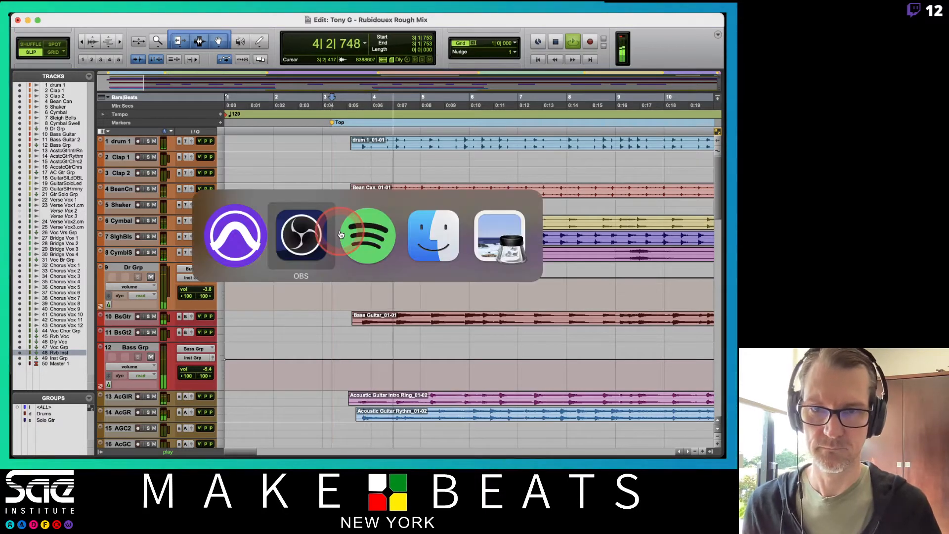
{"action": "key", "text": "super+Tab"}
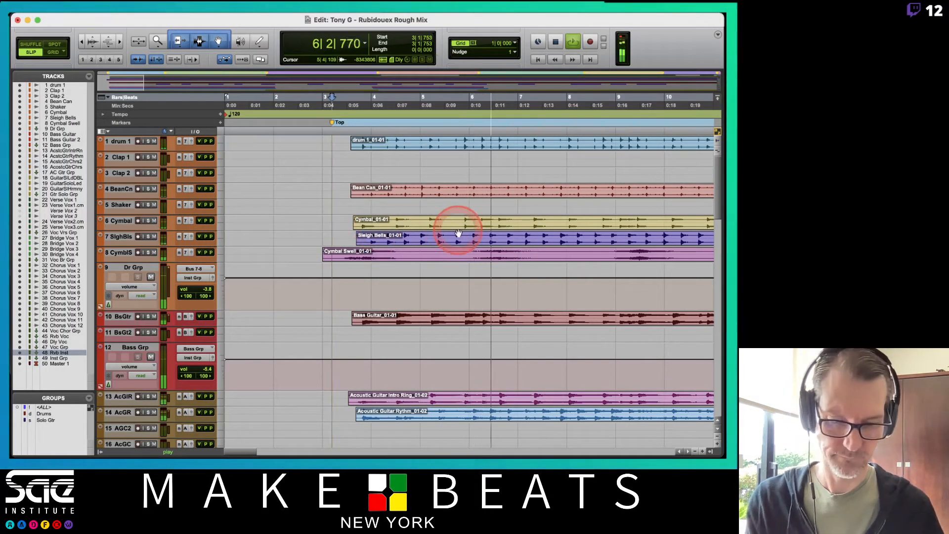
{"action": "key", "text": "super+bracketleft"}
{"action": "key", "text": "super+bracketleft"}
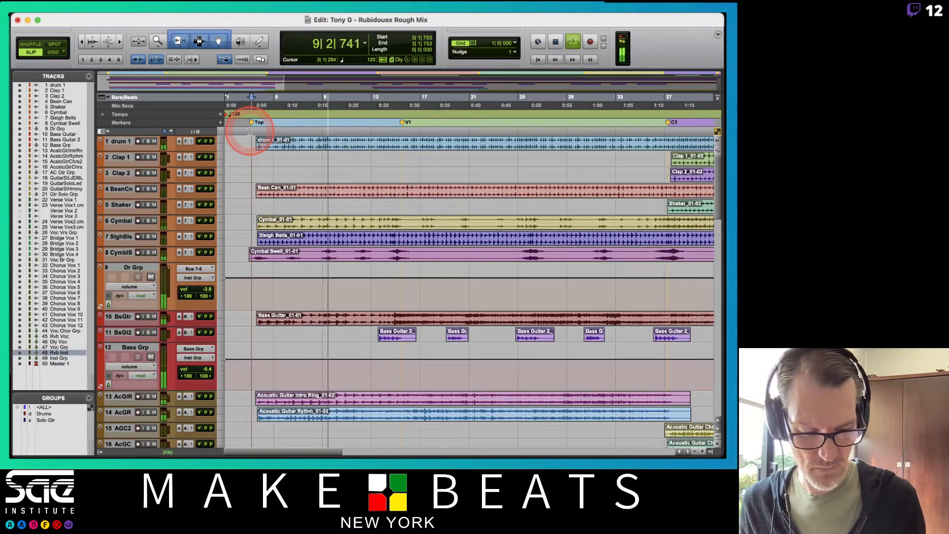
- Open the Memory Locations window and place it over the track list, clear of the audio clips
{"action": "key", "text": "super+KP_5"}
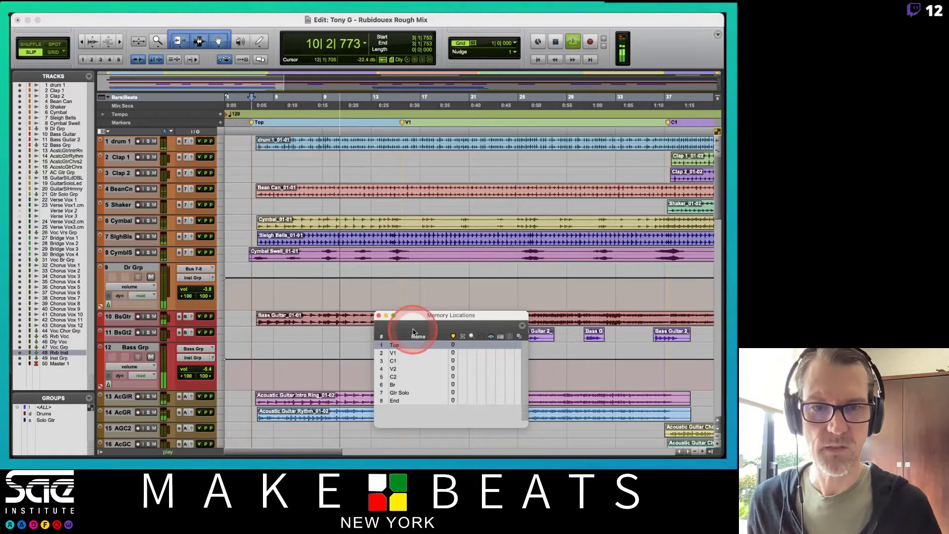
{"action": "left_click_drag", "start_coordinate": [409, 318], "coordinate": [97, 139]}
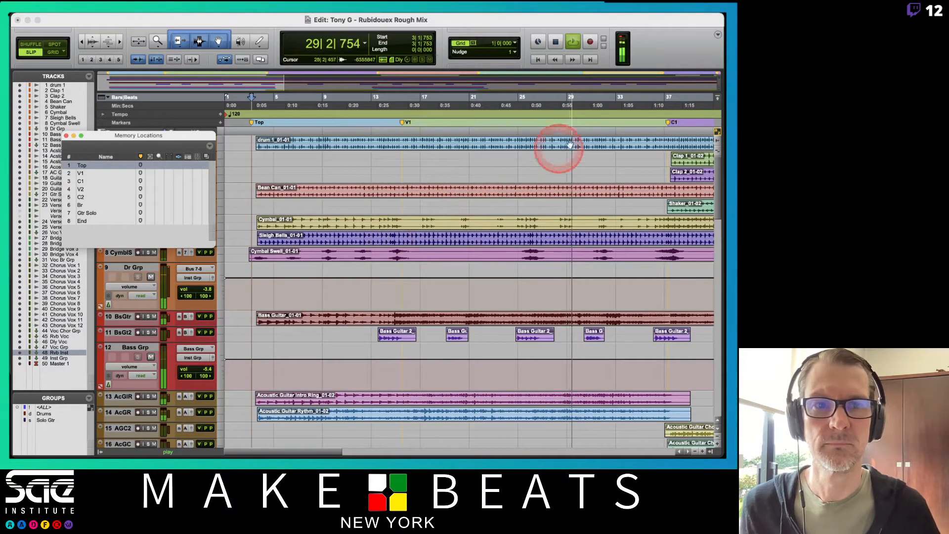
{"action": "left_click", "coordinate": [623, 39]}
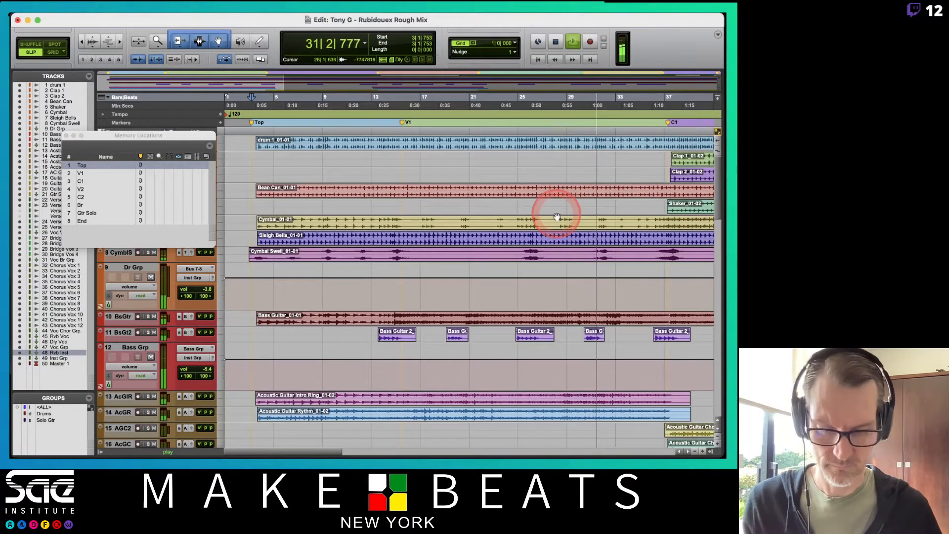
- Return to the mixer and lower the VersVx1 fader to -5.4 dB and the VrsVx2c fader to -6.2 dB
{"action": "key", "text": "super+equal"}
{"action": "scroll", "coordinate": [465, 220], "scroll_direction": "left", "scroll_amount": 15}
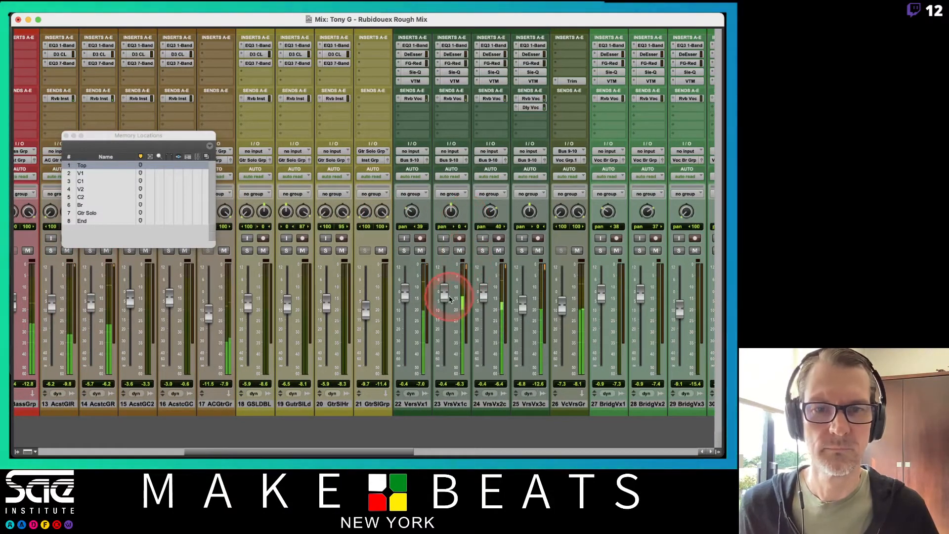
{"action": "left_click_drag", "start_coordinate": [404, 293], "coordinate": [404, 303]}
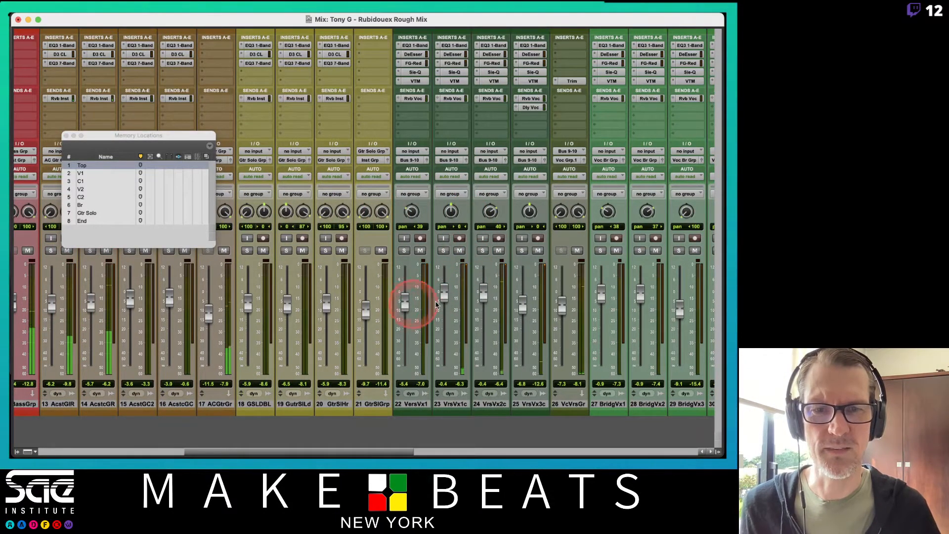
{"action": "left_click_drag", "start_coordinate": [486, 296], "coordinate": [484, 307]}
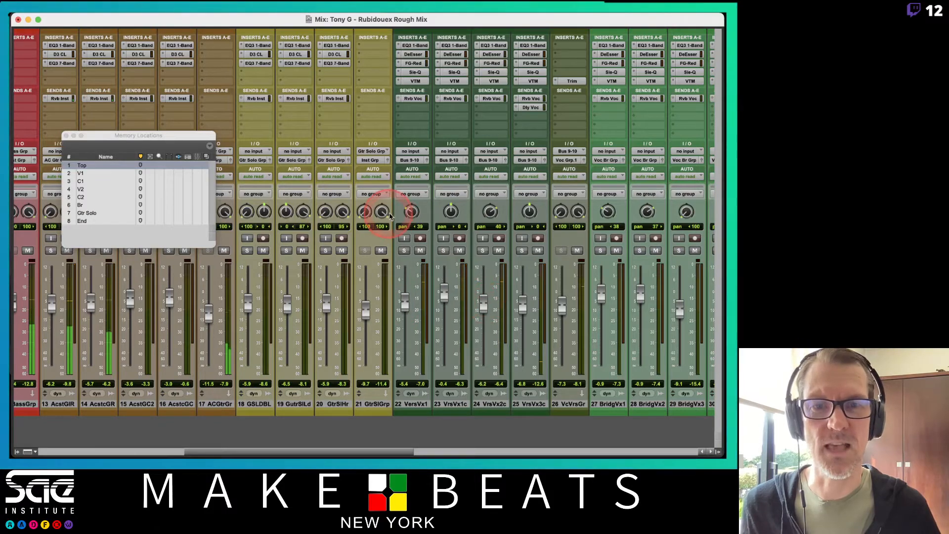
- Widen the verse doubles by panning VersVx1 to 95 left and VrsVx2c to 100 right
{"action": "left_click_drag", "start_coordinate": [411, 211], "coordinate": [413, 230]}
{"action": "left_click_drag", "start_coordinate": [490, 212], "coordinate": [489, 166]}
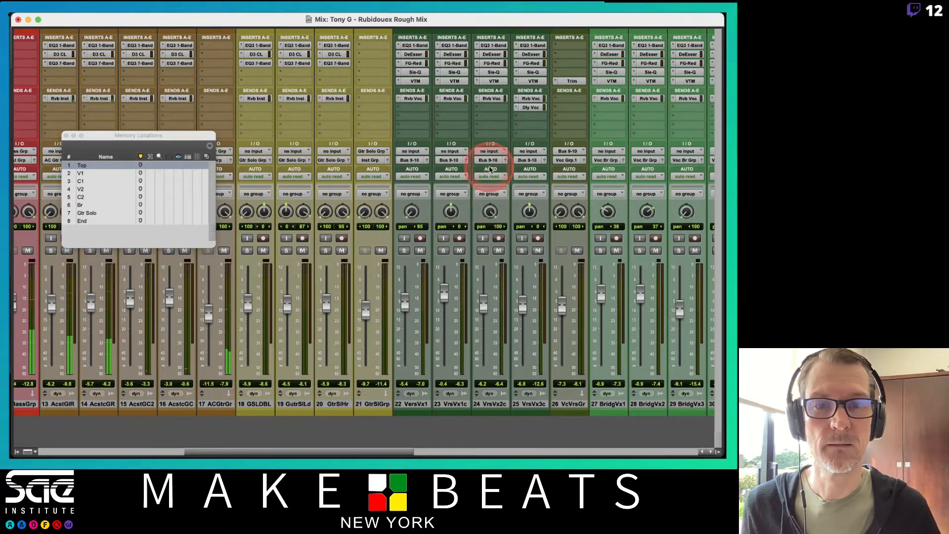
{"action": "scroll", "coordinate": [472, 309], "scroll_direction": "right", "scroll_amount": 10}
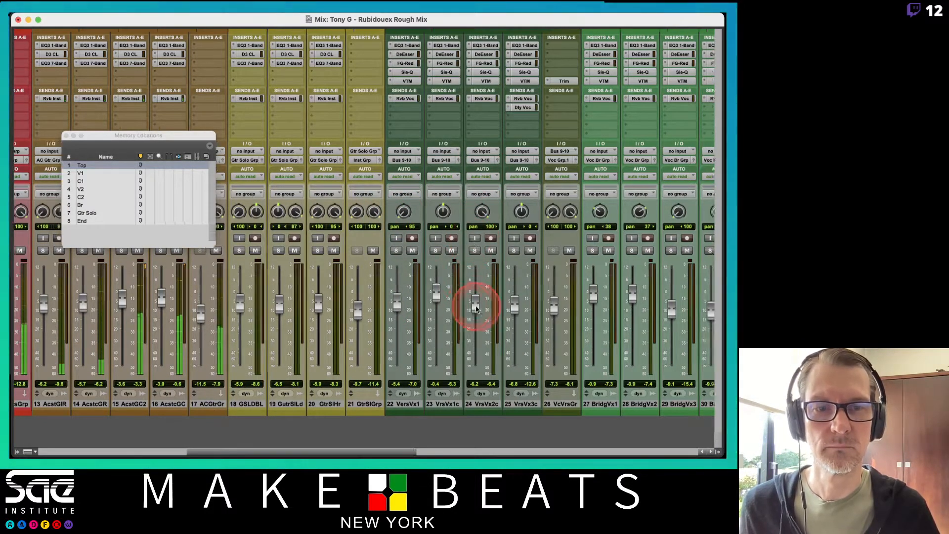
{"action": "scroll", "coordinate": [476, 310], "scroll_direction": "left", "scroll_amount": 6}
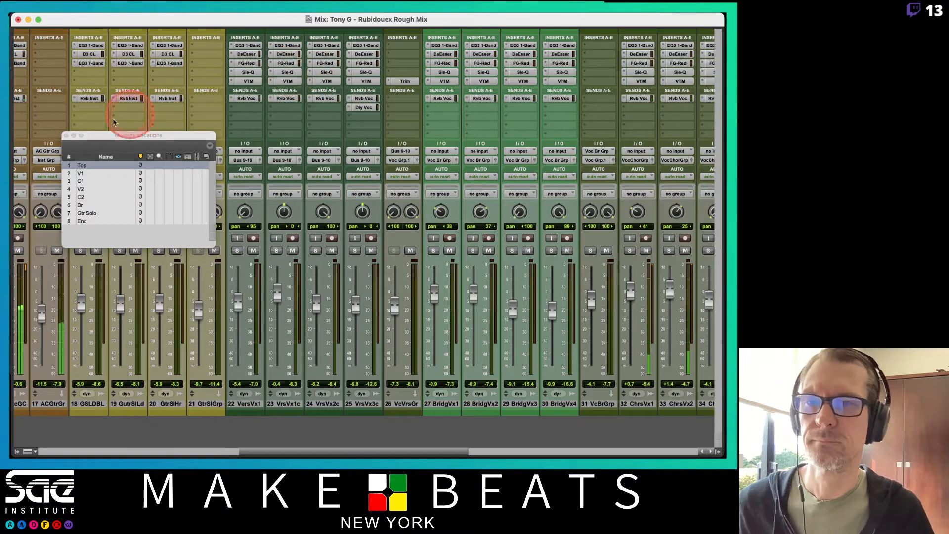
- Close the Memory Locations window and review the verse, bridge and chorus vocal channels
{"action": "left_click", "coordinate": [67, 137]}
{"action": "scroll", "coordinate": [354, 207], "scroll_direction": "right", "scroll_amount": 8}
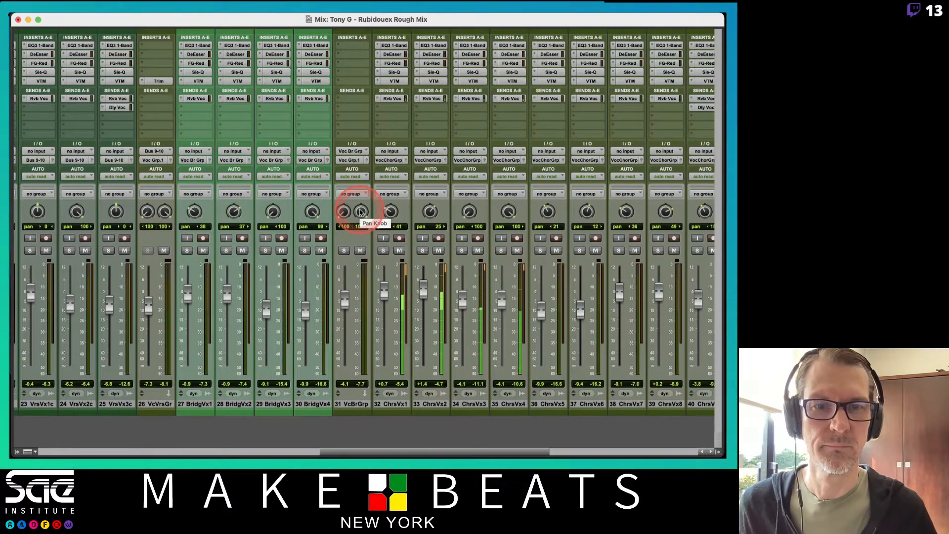
{"action": "scroll", "coordinate": [360, 213], "scroll_direction": "left", "scroll_amount": 4}
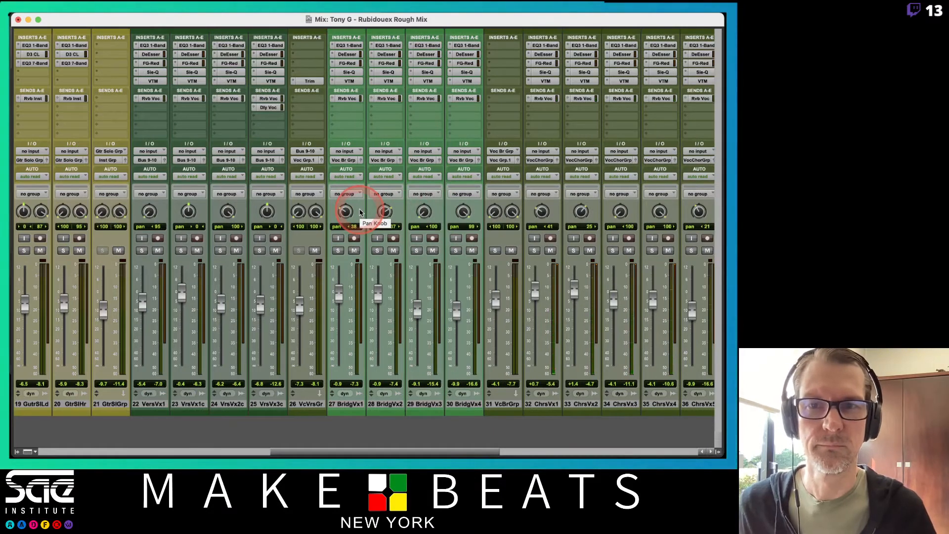
{"action": "scroll", "coordinate": [360, 212], "scroll_direction": "left", "scroll_amount": 2}
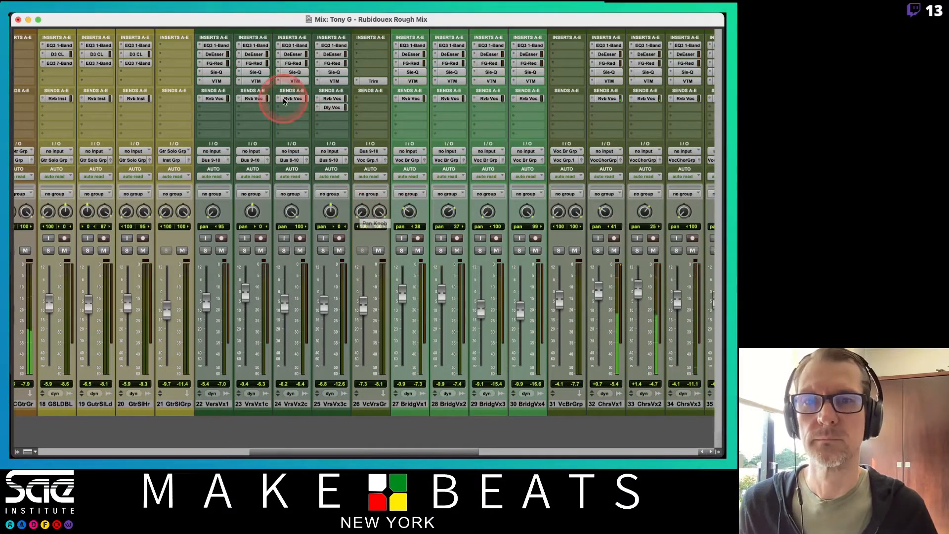
- Inspect the DeEsser insert on VrsVx1c, and close its plug-in window
{"action": "left_click", "coordinate": [253, 54]}
{"action": "left_click_drag", "start_coordinate": [235, 152], "coordinate": [212, 150]}
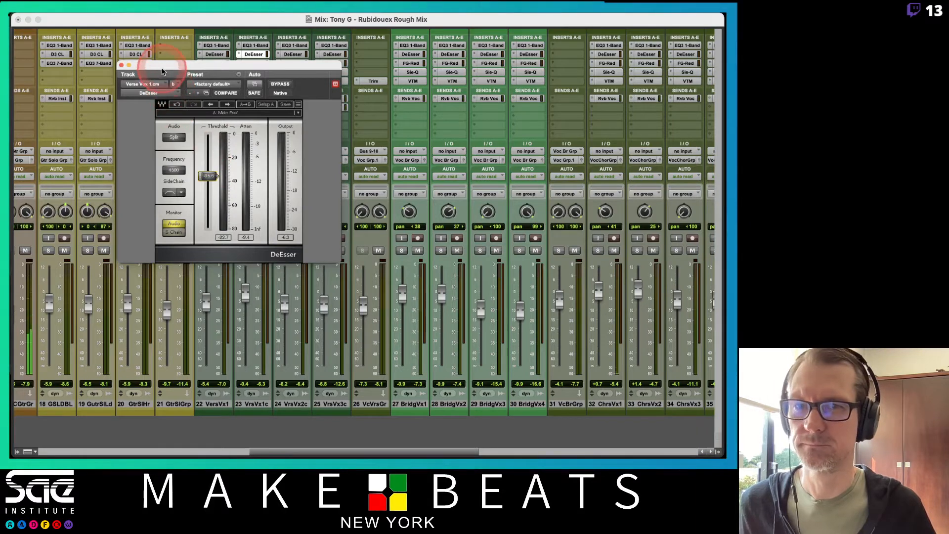
{"action": "left_click_drag", "start_coordinate": [154, 66], "coordinate": [247, 68]}
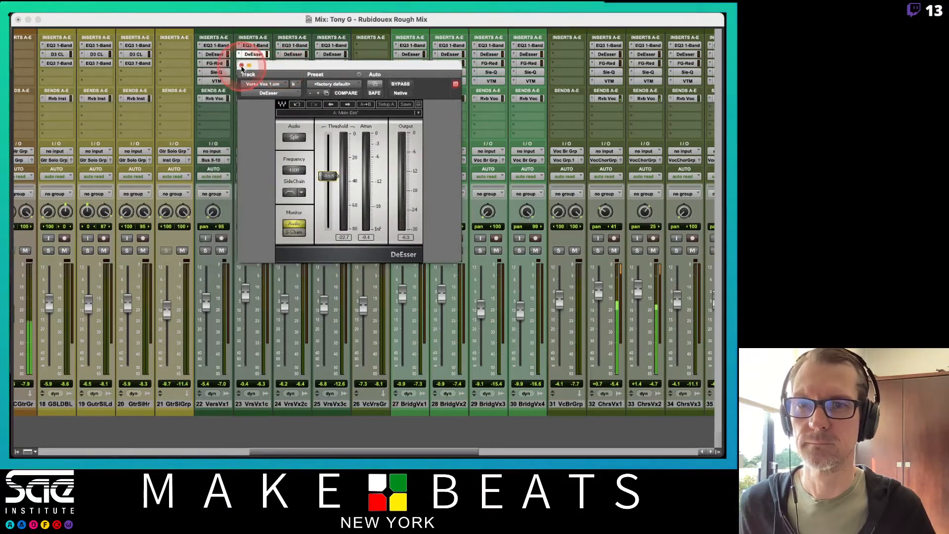
{"action": "left_click", "coordinate": [241, 65]}
- Review the chorus vocal channels and solo the verse vocals VersVx1, VrsVx1c and VrsVx2c
{"action": "scroll", "coordinate": [444, 160], "scroll_direction": "right", "scroll_amount": 10}
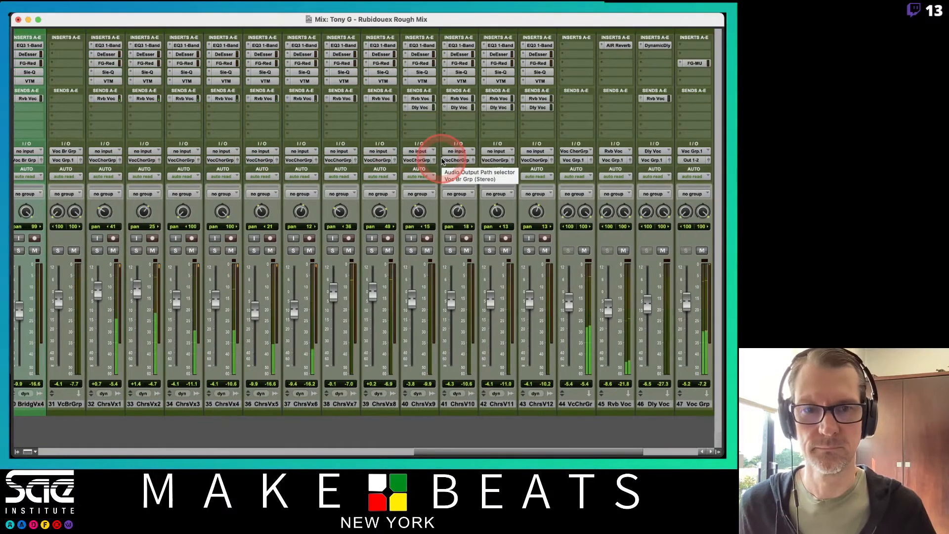
{"action": "scroll", "coordinate": [443, 161], "scroll_direction": "right", "scroll_amount": 1}
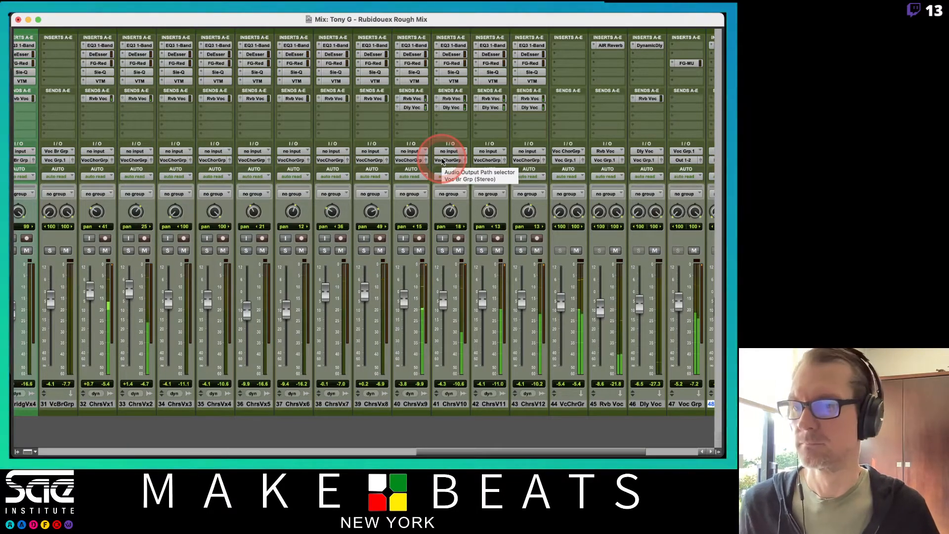
{"action": "scroll", "coordinate": [442, 161], "scroll_direction": "left", "scroll_amount": 15}
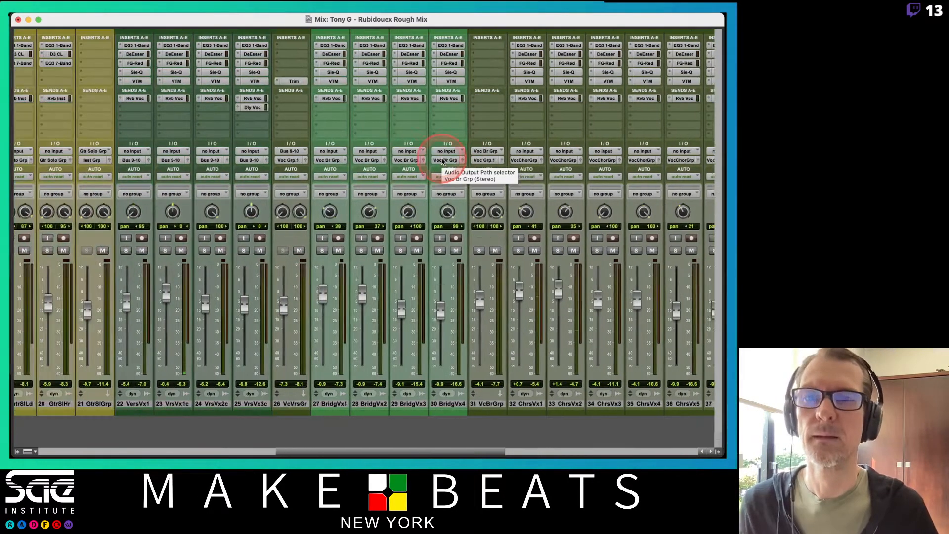
{"action": "scroll", "coordinate": [442, 161], "scroll_direction": "left", "scroll_amount": 1}
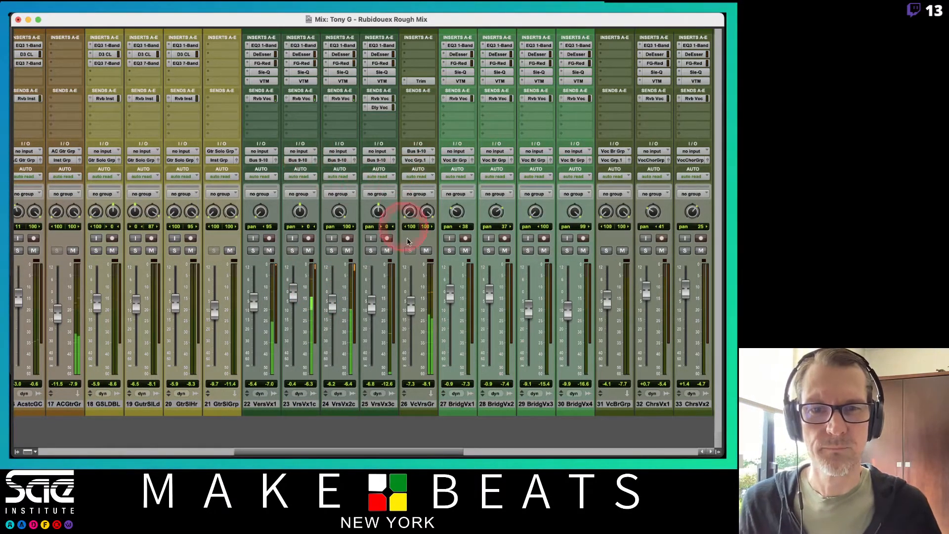
{"action": "left_click", "coordinate": [293, 250]}
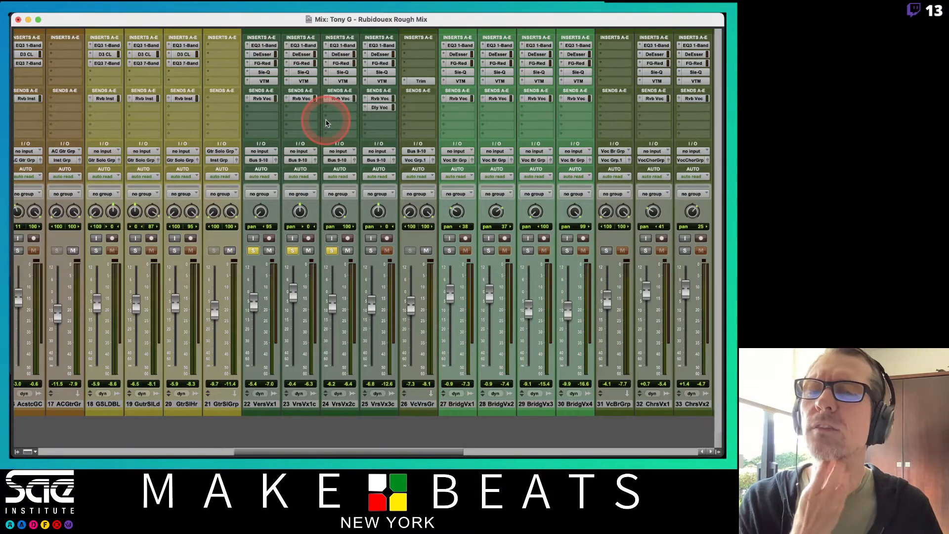
- Mute VersVx1 and VrsVx2c and play VrsVx1c from the V1 marker with its Sie-Q window set aside
{"action": "left_click", "coordinate": [303, 72]}
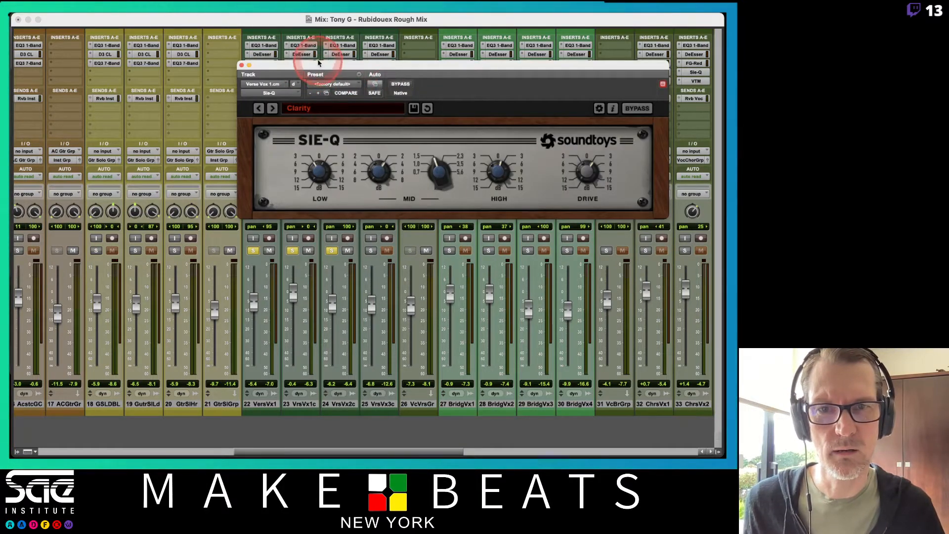
{"action": "left_click_drag", "start_coordinate": [318, 63], "coordinate": [506, 128]}
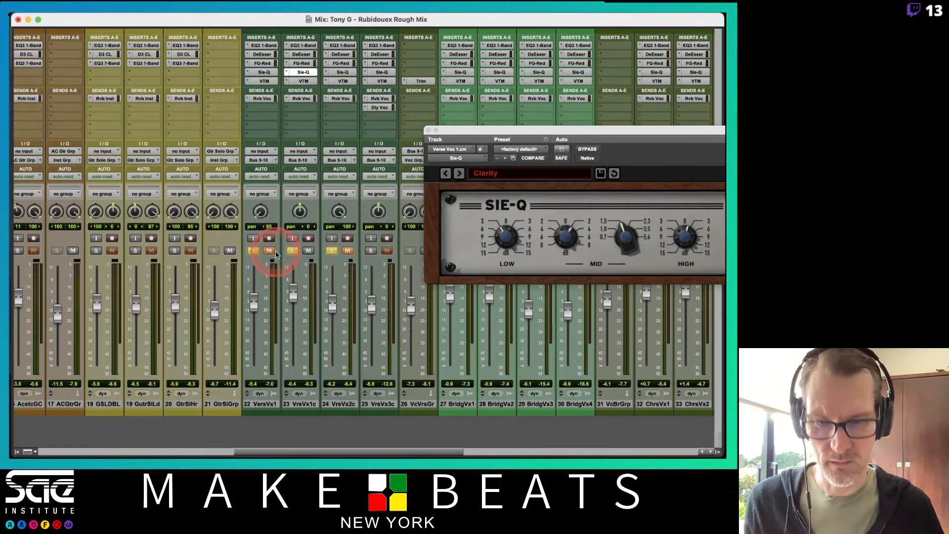
{"action": "key", "text": "super+equal"}
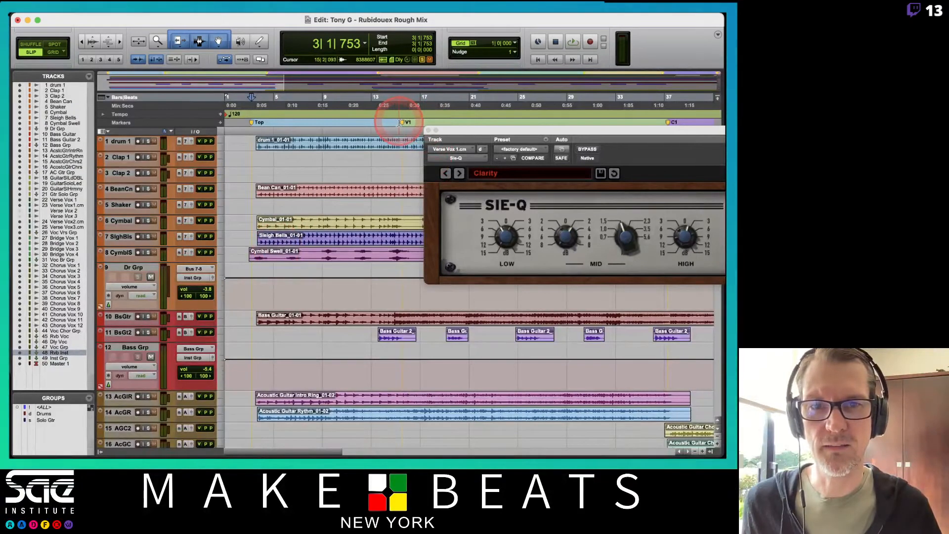
{"action": "key", "text": "super+equal"}
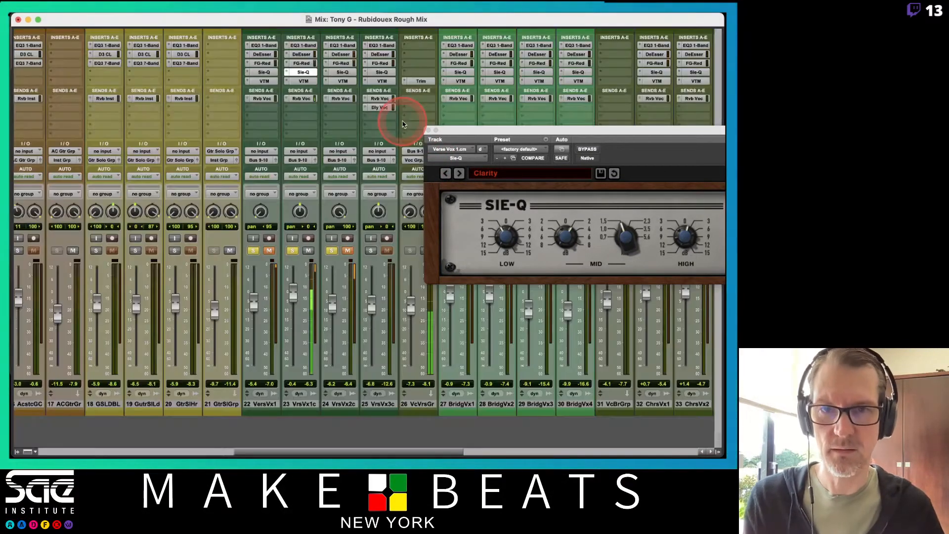
- Open the FG-Red compressor on VrsVx1c, adjust its make-up gain, and move the window clear of the inserts
{"action": "left_click", "coordinate": [302, 63]}
{"action": "left_click_drag", "start_coordinate": [474, 131], "coordinate": [159, 136]}
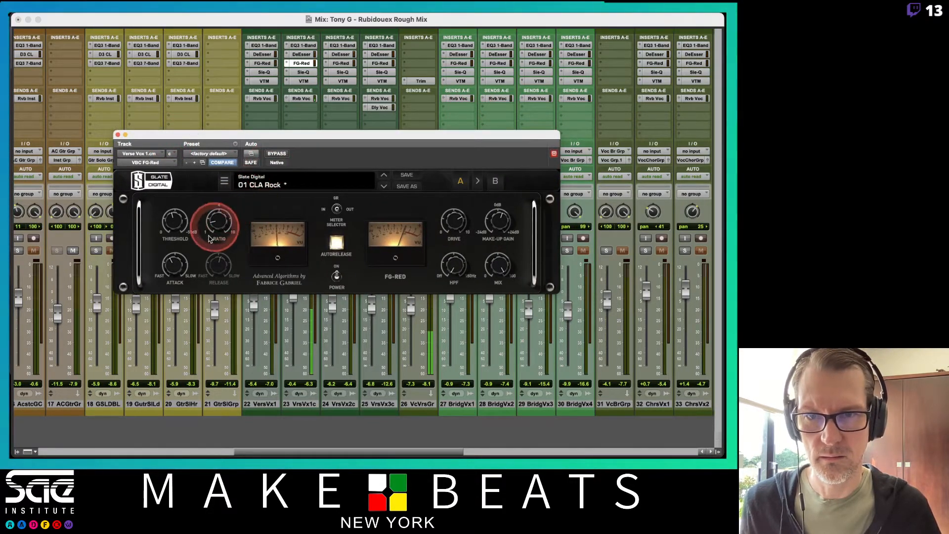
{"action": "left_click_drag", "start_coordinate": [500, 222], "coordinate": [500, 231]}
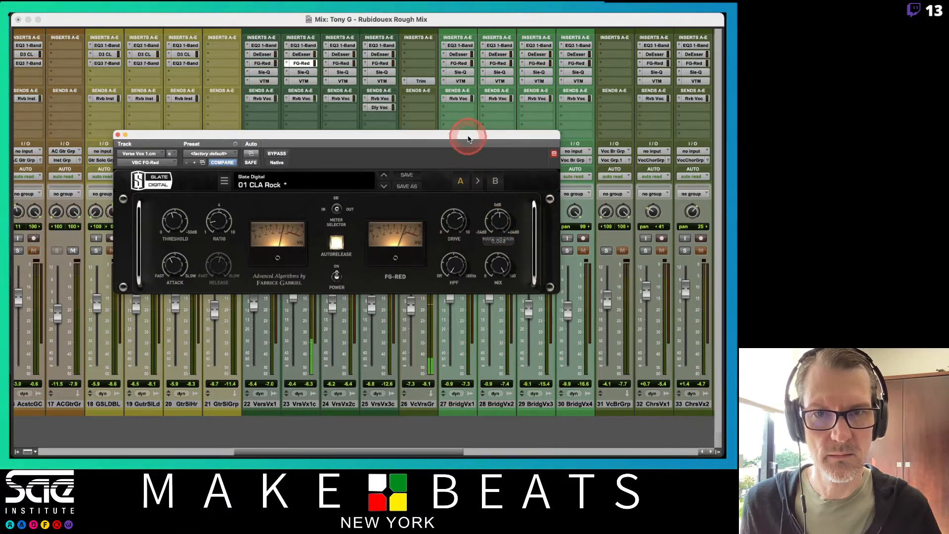
{"action": "left_click_drag", "start_coordinate": [468, 133], "coordinate": [679, 177]}
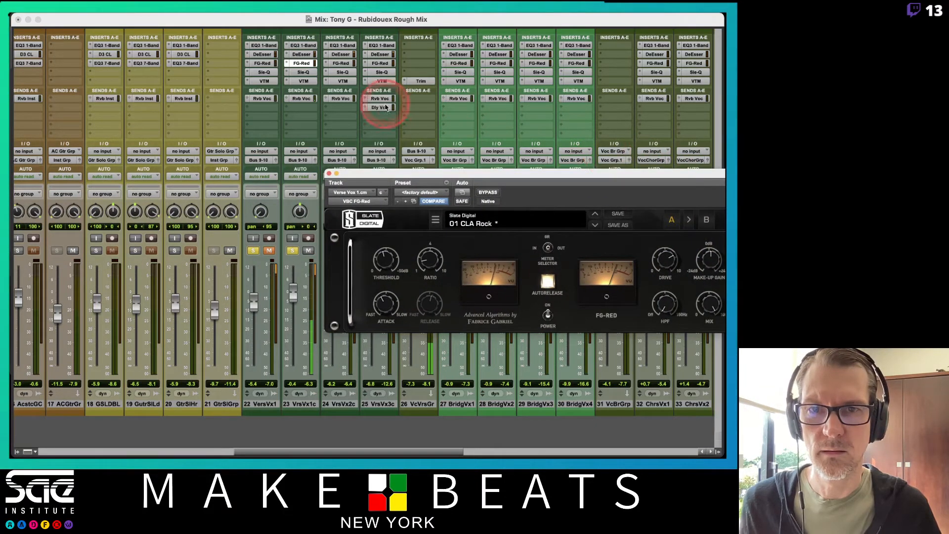
- Open the VTM insert on VrsVx1c and lower its input to -1.36 dB
{"action": "left_click", "coordinate": [303, 81]}
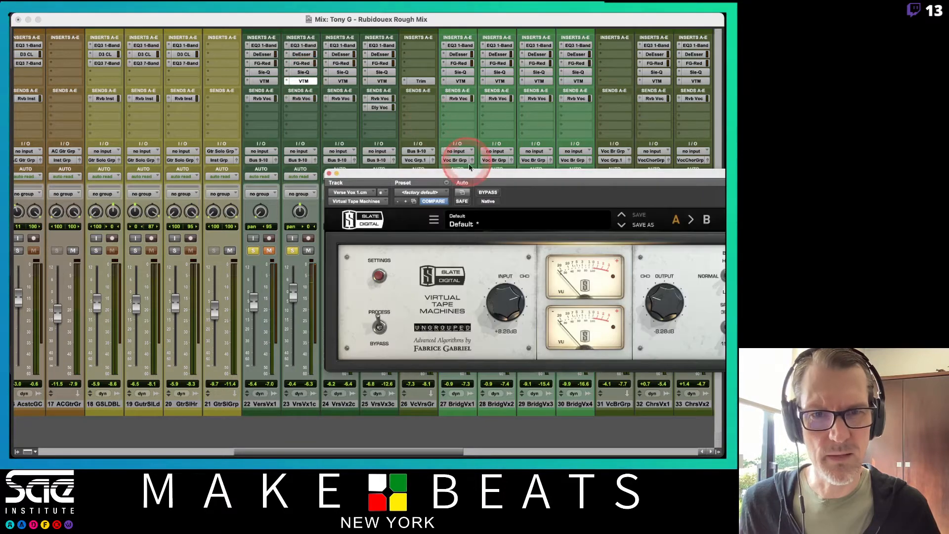
{"action": "left_click_drag", "start_coordinate": [474, 173], "coordinate": [371, 163]}
{"action": "left_click", "coordinate": [405, 290]}
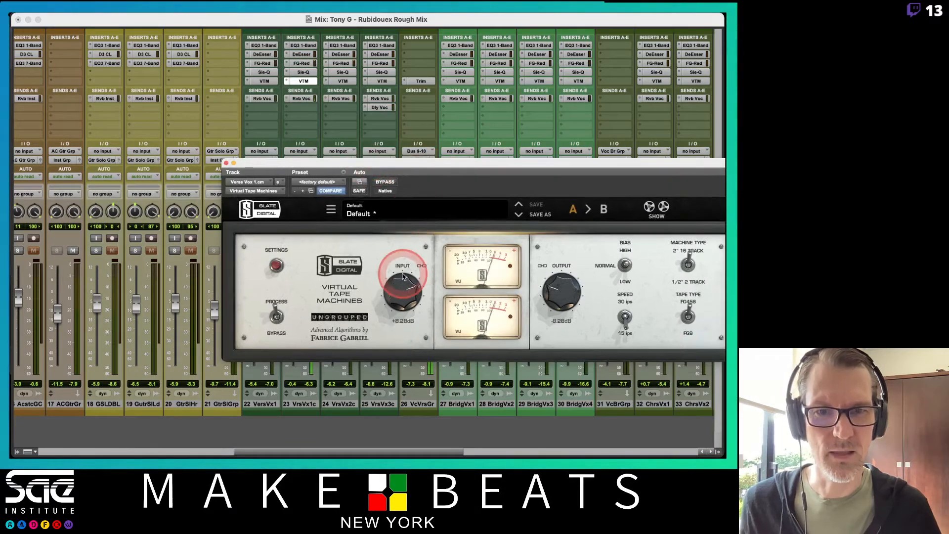
{"action": "mouse_move", "coordinate": [407, 292]}
{"action": "left_mouse_down"}
{"action": "mouse_move", "coordinate": [405, 314]}
{"action": "mouse_move", "coordinate": [405, 294]}
{"action": "mouse_move", "coordinate": [406, 304]}
{"action": "left_mouse_up"}
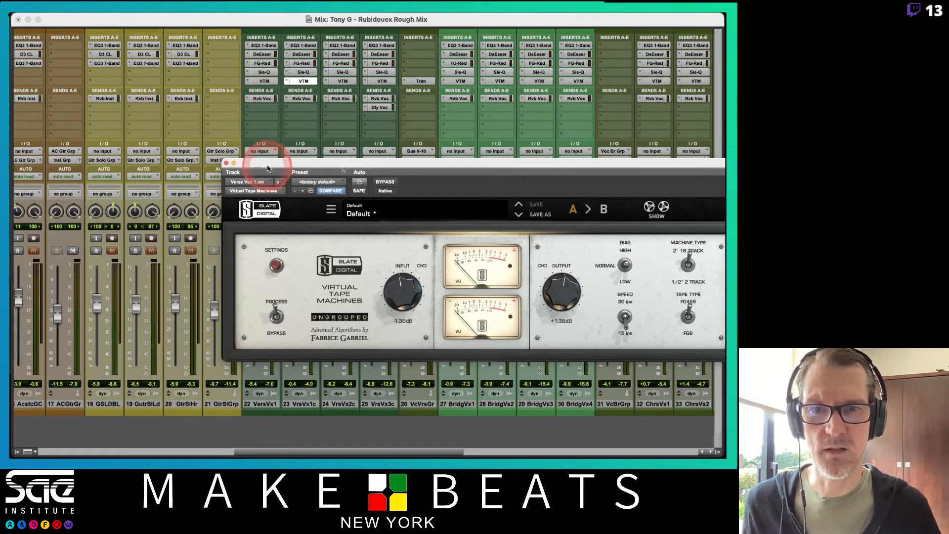
- Unmute VersVx1, lower its VTM input while listening, and reset that input to 0.00 dB
{"action": "left_click_drag", "start_coordinate": [267, 169], "coordinate": [415, 141]}
{"action": "left_click", "coordinate": [268, 80]}
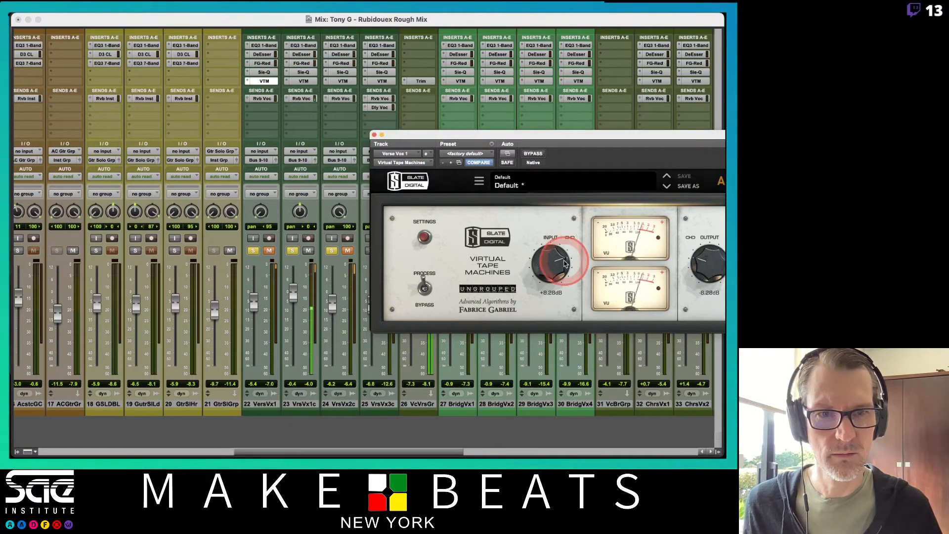
{"action": "left_click_drag", "start_coordinate": [565, 264], "coordinate": [562, 292]}
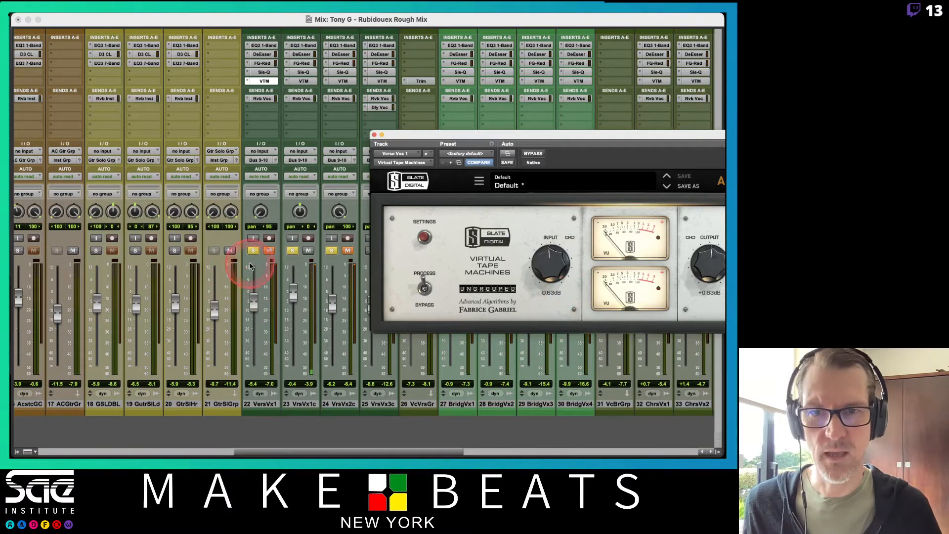
{"action": "key", "text": "space"}
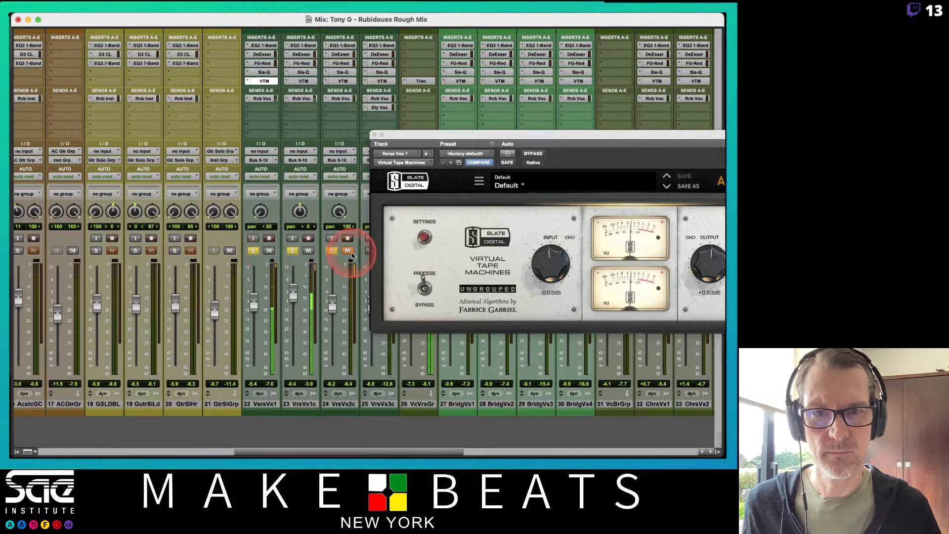
{"action": "left_click", "coordinate": [554, 265], "text": "alt"}
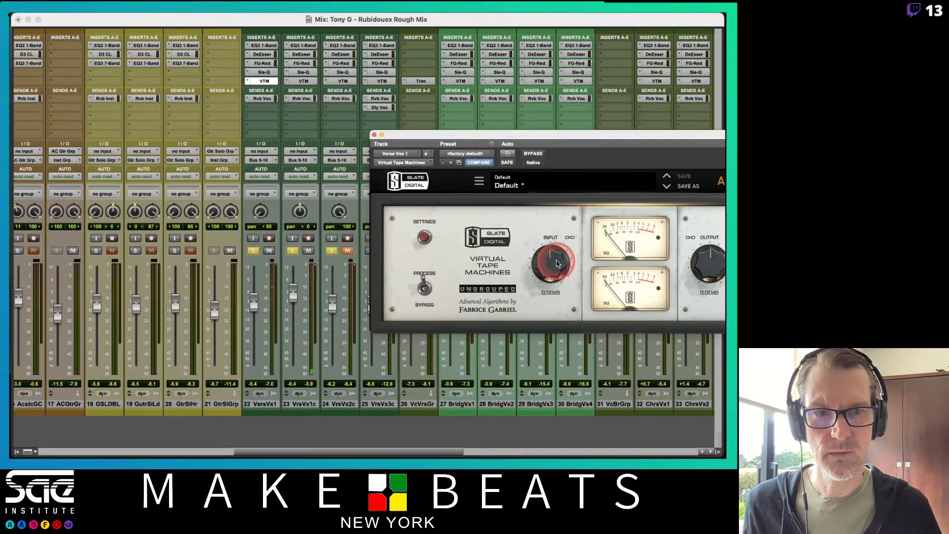
- Unmute VrsVx2c and lower its VTM input to -1.92 dB while listening to the verse vocals
{"action": "left_click", "coordinate": [336, 81]}
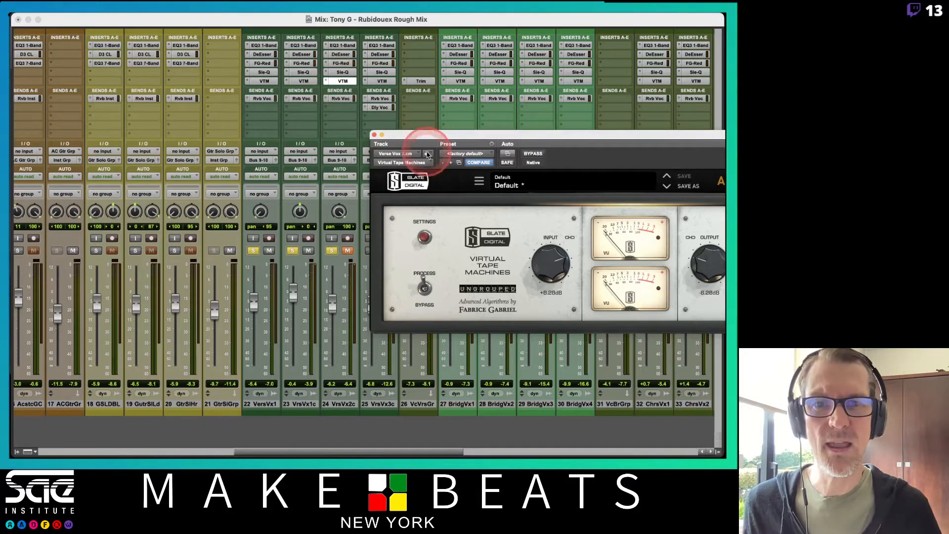
{"action": "left_click_drag", "start_coordinate": [552, 244], "coordinate": [553, 288]}
{"action": "key", "text": "space"}
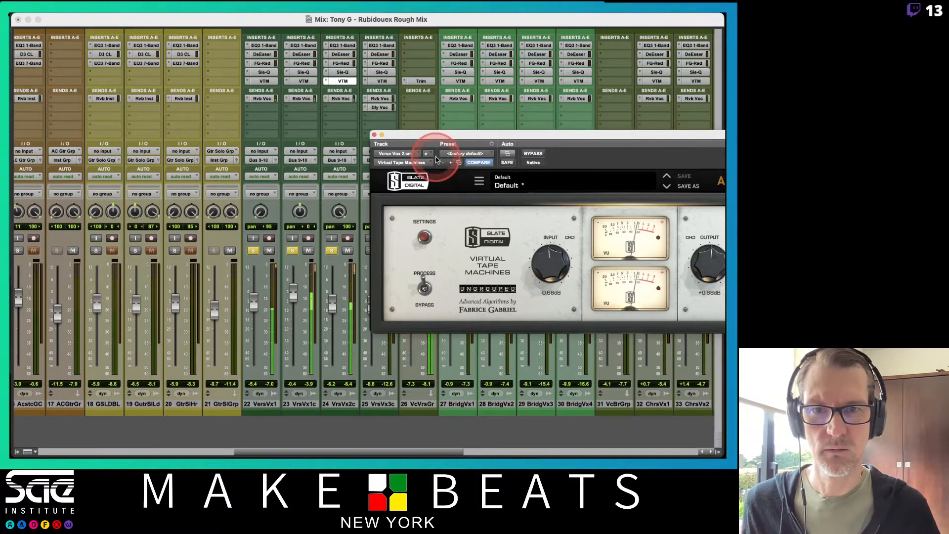
{"action": "left_click_drag", "start_coordinate": [552, 247], "coordinate": [551, 262]}
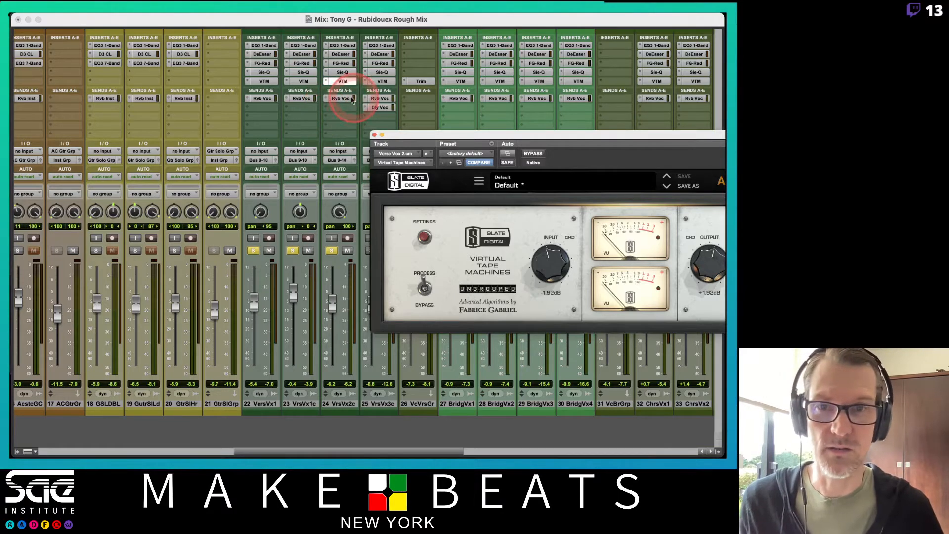
- Open both the VTM and FG-Red plug-in windows of VrsVx1c to compare their settings
{"action": "left_click", "coordinate": [301, 80]}
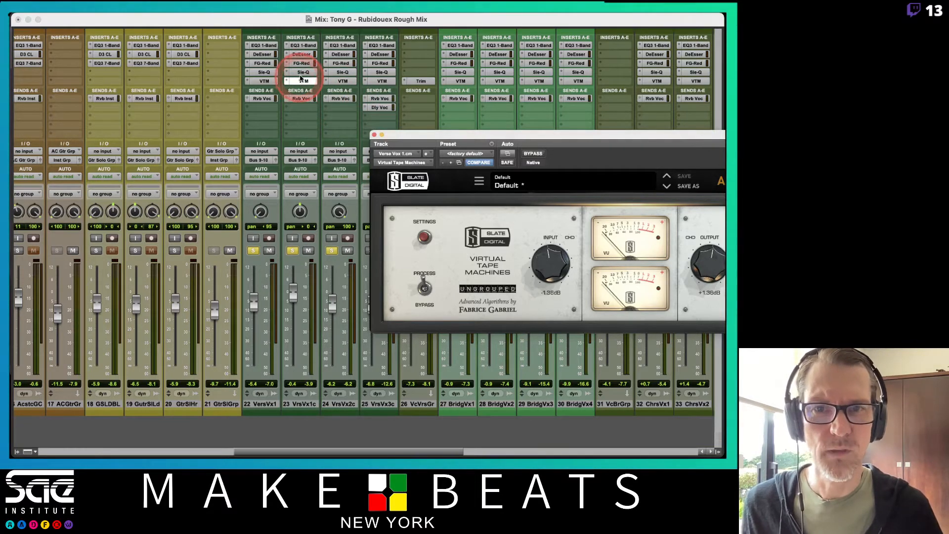
{"action": "left_click", "coordinate": [301, 63]}
{"action": "left_click", "coordinate": [304, 80]}
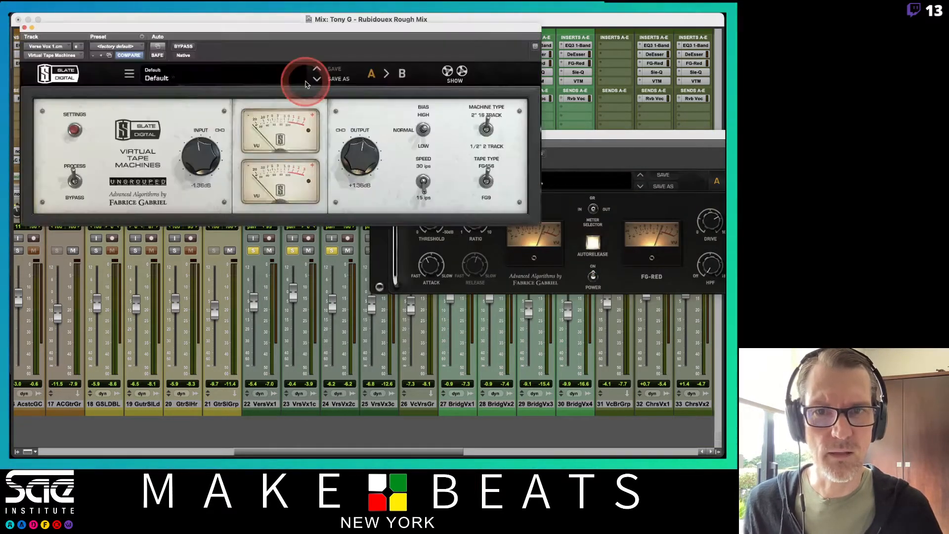
- Place the VTM and FG-Red windows of VrsVx1c apart, adjust the FG-Red make-up gain slightly, and close FG-Red
{"action": "left_click_drag", "start_coordinate": [409, 25], "coordinate": [555, 246]}
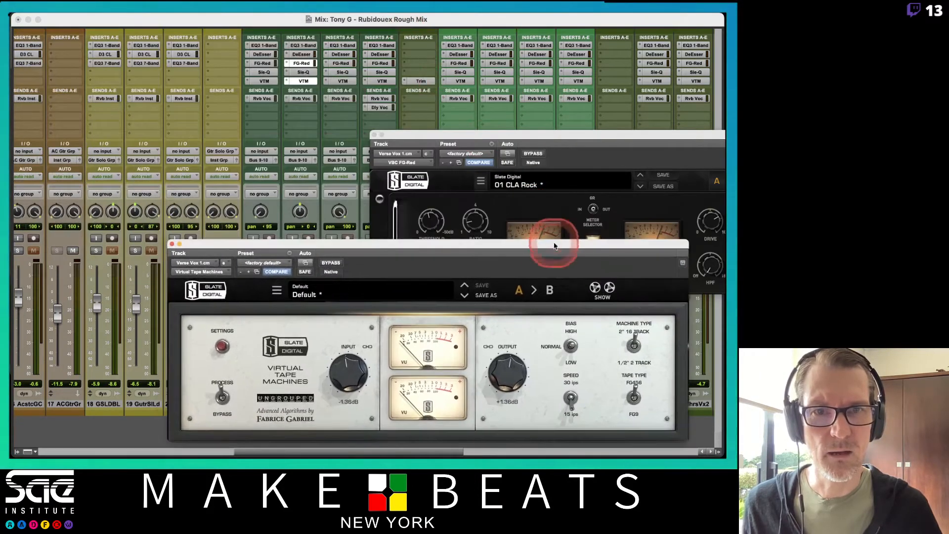
{"action": "left_click", "coordinate": [526, 134]}
{"action": "left_click_drag", "start_coordinate": [525, 133], "coordinate": [178, 42]}
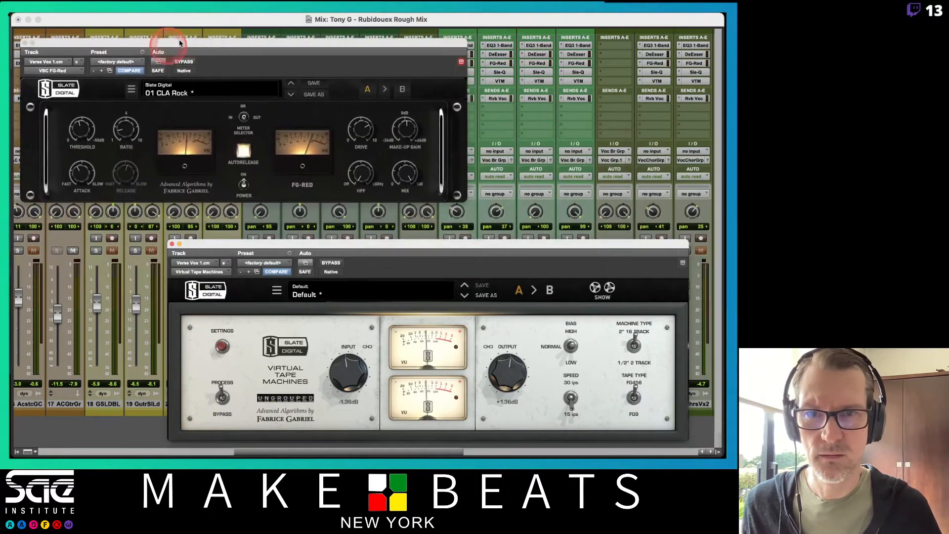
{"action": "left_click", "coordinate": [245, 148]}
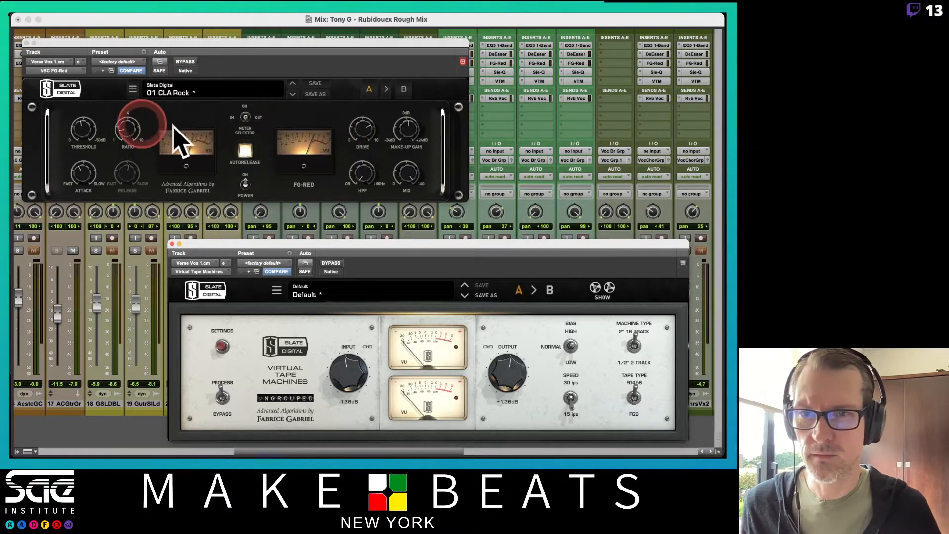
{"action": "left_click_drag", "start_coordinate": [411, 131], "coordinate": [408, 122]}
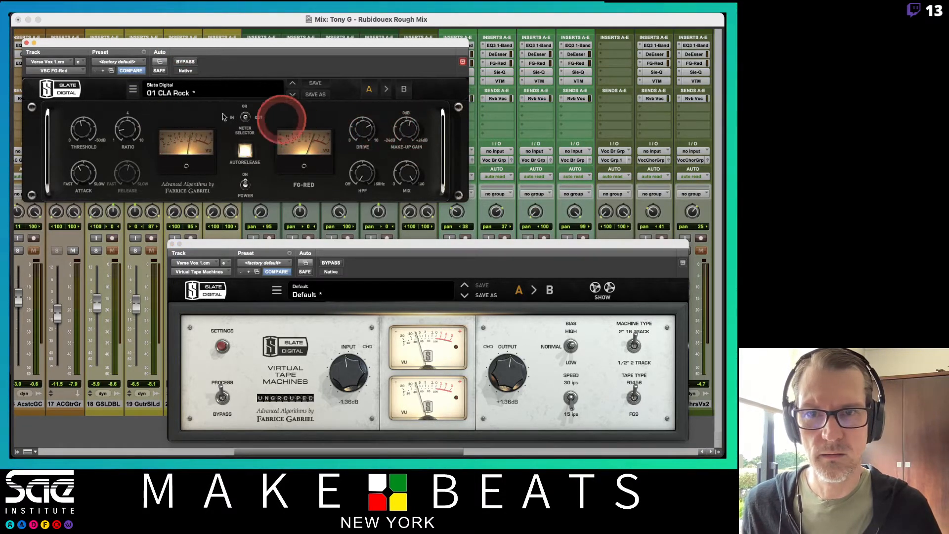
{"action": "left_click", "coordinate": [25, 43]}
- Clear the VTM window from the vocal faders and set VrsVx2c to -9.9 dB and VersVx1 to -3.3 dB
{"action": "left_click_drag", "start_coordinate": [175, 247], "coordinate": [319, 254]}
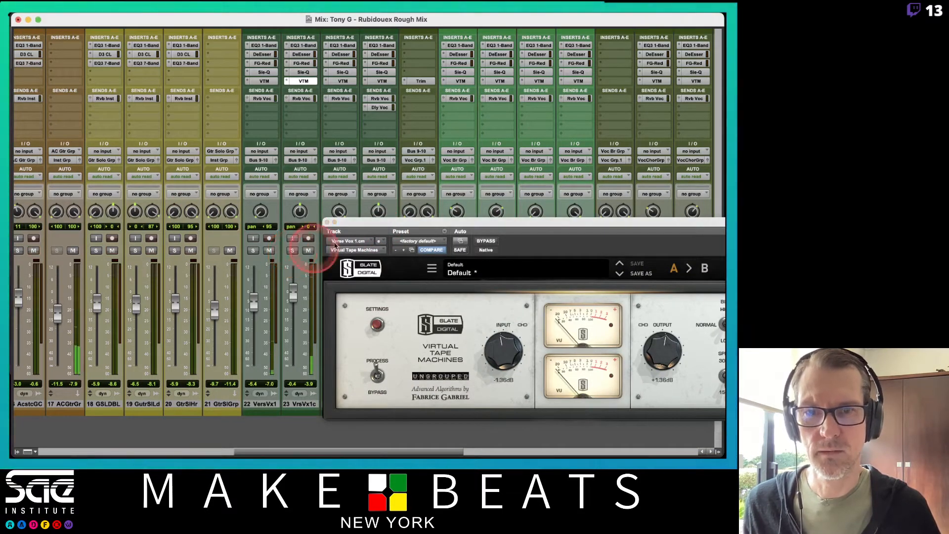
{"action": "left_click_drag", "start_coordinate": [375, 222], "coordinate": [475, 198]}
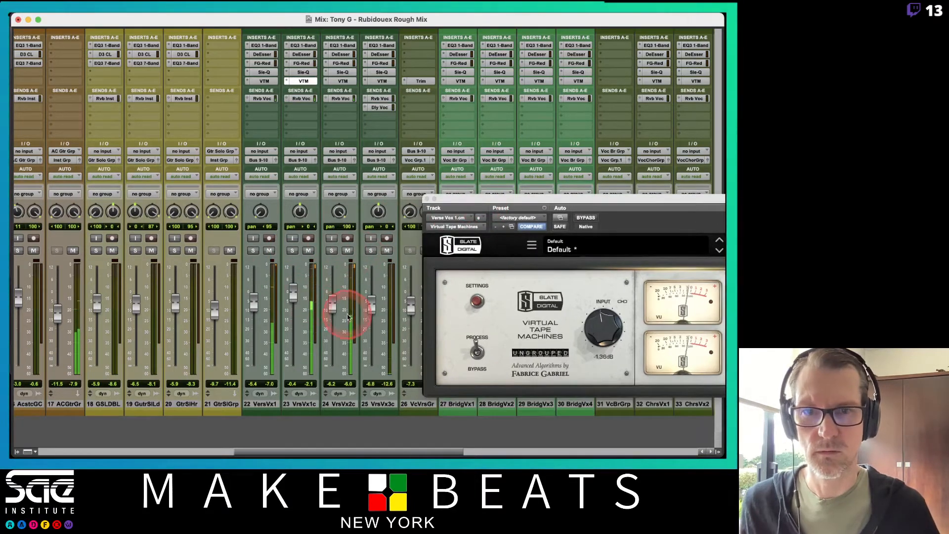
{"action": "left_click_drag", "start_coordinate": [328, 300], "coordinate": [333, 312]}
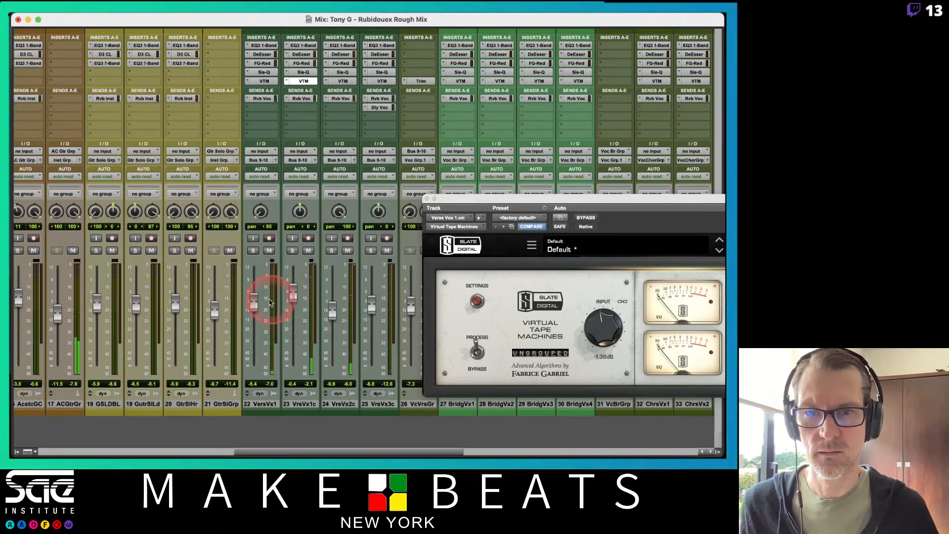
{"action": "left_click_drag", "start_coordinate": [255, 302], "coordinate": [255, 298]}
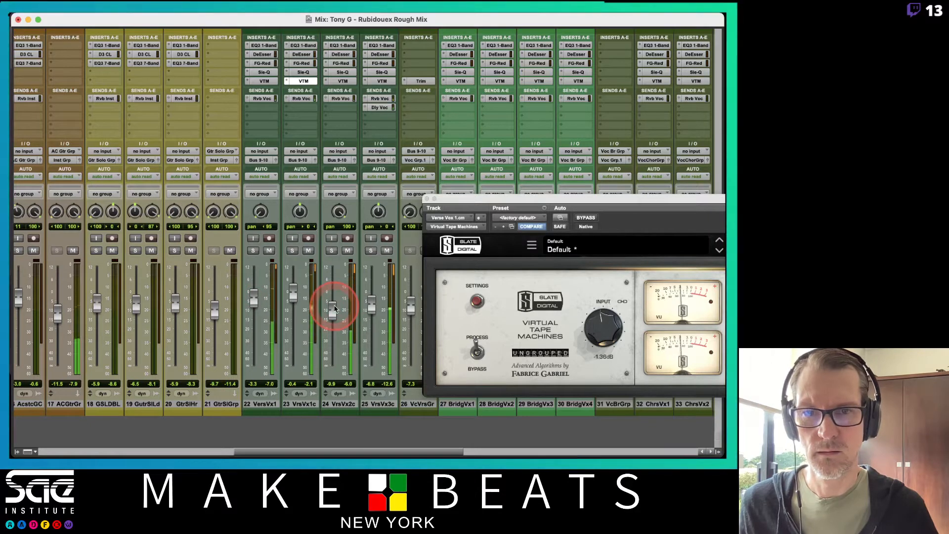
- Open the VTM insert on VrsVx3c and lower its input to -1.42 dB
{"action": "left_click", "coordinate": [381, 81]}
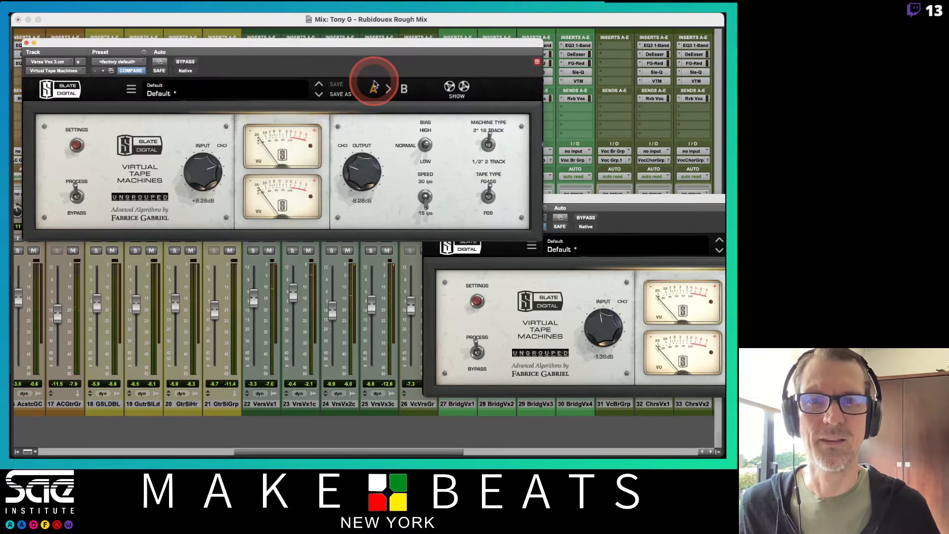
{"action": "left_click", "coordinate": [210, 171]}
{"action": "left_click_drag", "start_coordinate": [210, 172], "coordinate": [203, 207]}
{"action": "left_click", "coordinate": [113, 52]}
{"action": "left_click_drag", "start_coordinate": [113, 52], "coordinate": [592, 44]}
- Play the verse from about bar 27, lower VrsVx3c's VTM input to -4.28 dB while listening, and close the plug-in window
{"action": "key", "text": "super+equal"}
{"action": "scroll", "coordinate": [519, 105], "scroll_direction": "right", "scroll_amount": 5}
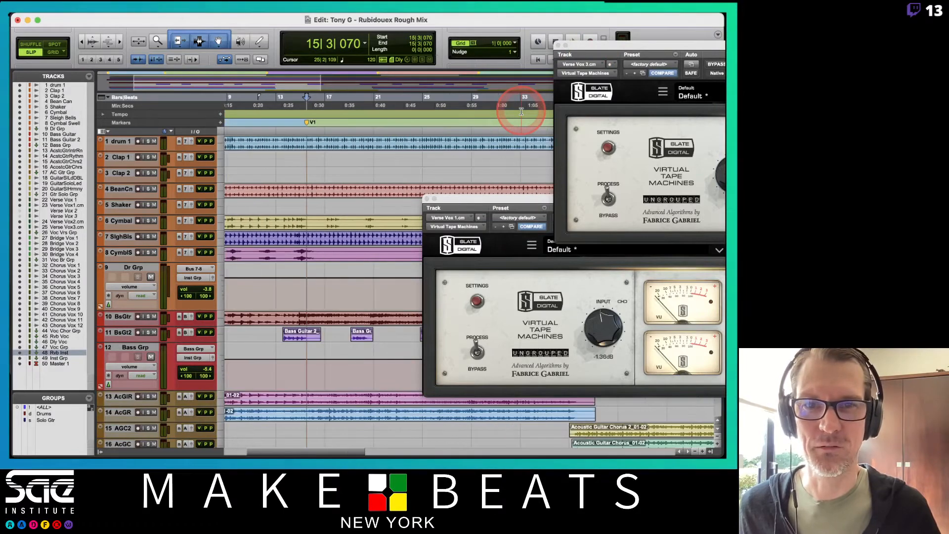
{"action": "left_click", "coordinate": [457, 109]}
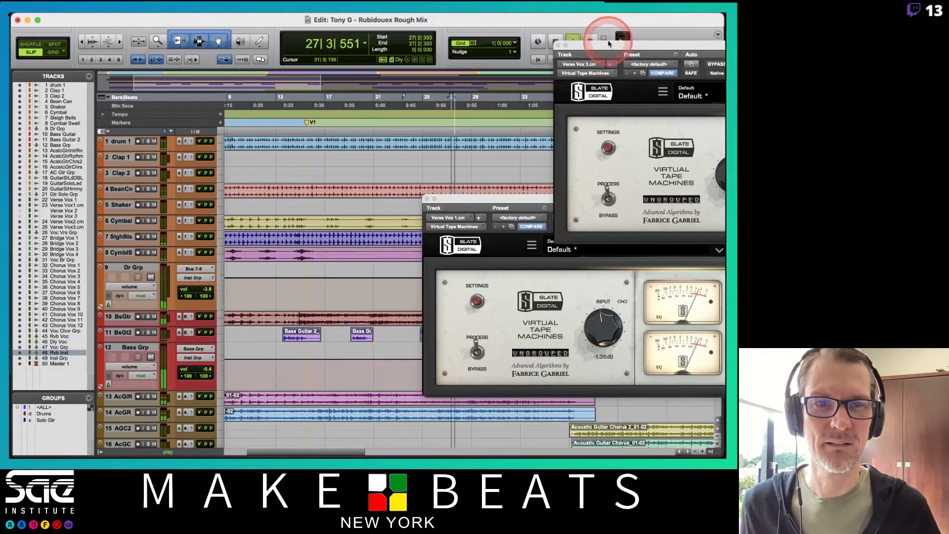
{"action": "key", "text": "space"}
{"action": "left_click_drag", "start_coordinate": [609, 45], "coordinate": [78, 21]}
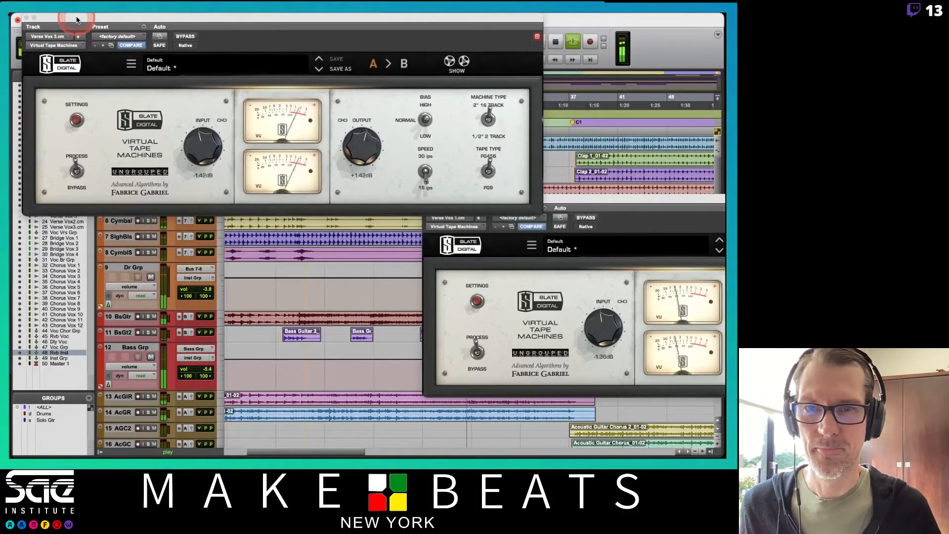
{"action": "left_click_drag", "start_coordinate": [202, 143], "coordinate": [209, 159]}
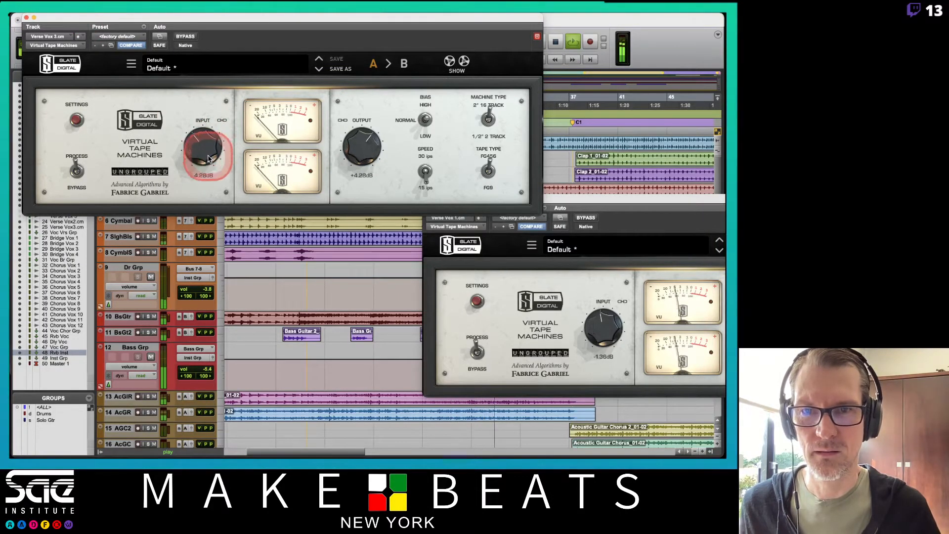
{"action": "left_click", "coordinate": [26, 18]}
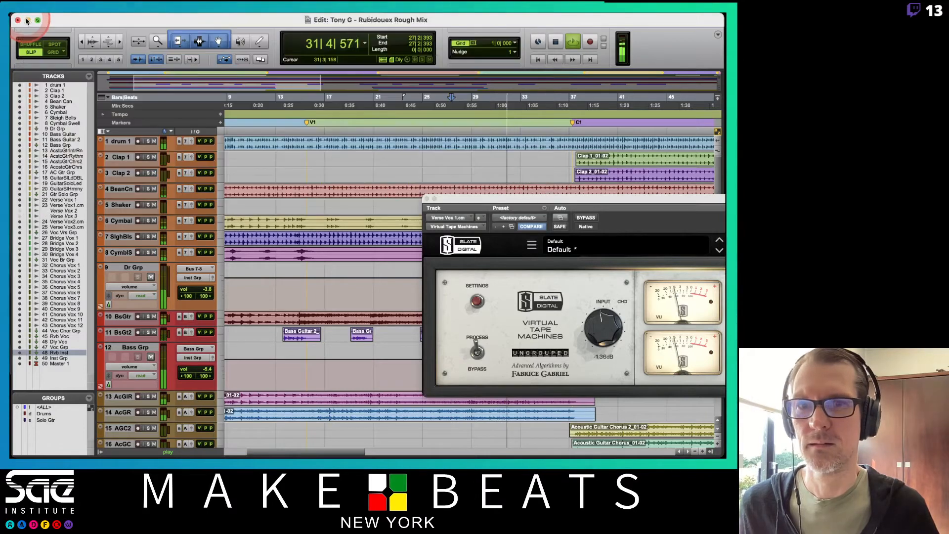
- Close the VrsVx1c VTM window, lower the VrsVx2c fader to -11.5 dB in the Mix window, and return to the Edit window
{"action": "left_click", "coordinate": [427, 199]}
{"action": "key", "text": "super+equal"}
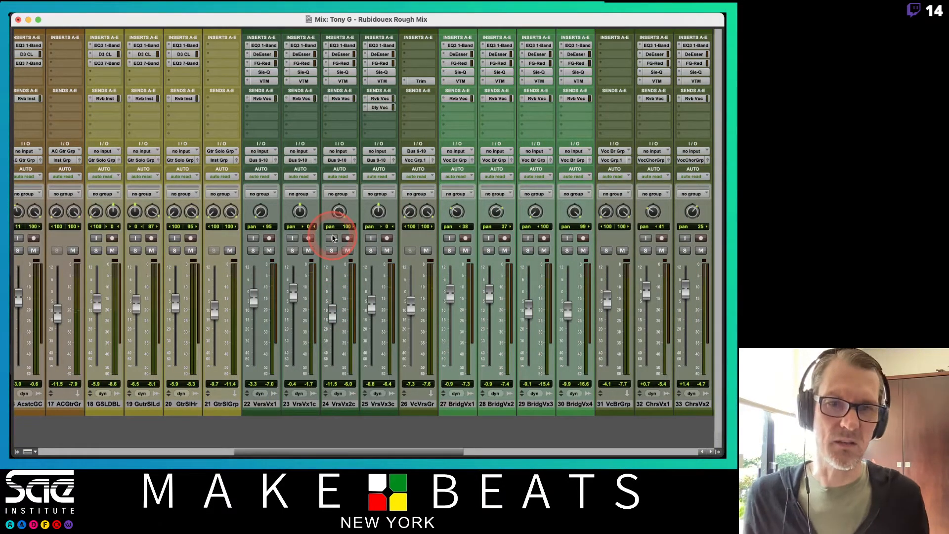
{"action": "key", "text": "super+equal"}
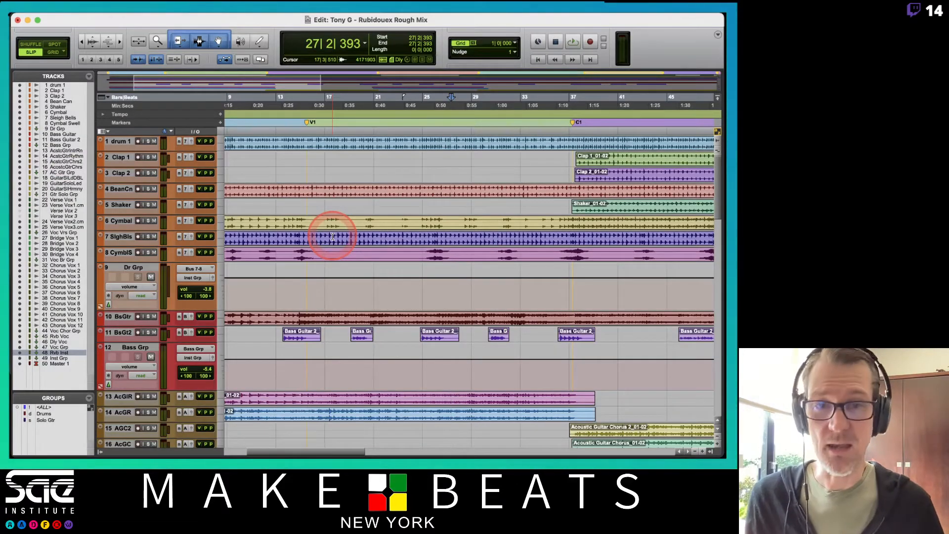
- Switch to the Elastic Audio timing correction PDF in Preview and read the Beat Detective notes
{"action": "key", "text": "super+Tab"}
{"action": "key", "text": "super+Tab"}
{"action": "key", "text": "super+Tab"}
{"action": "key", "text": "super+Tab"}
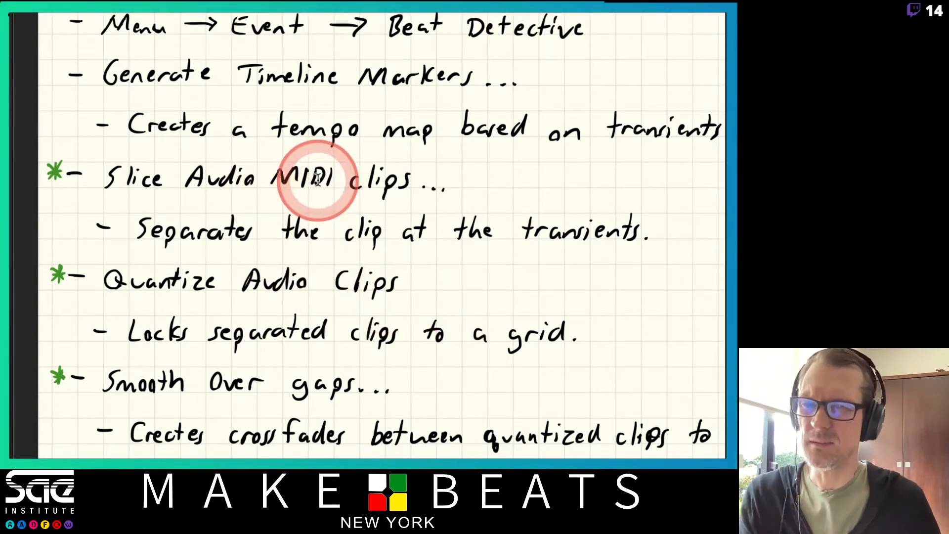
{"action": "scroll", "coordinate": [352, 454], "scroll_direction": "down", "scroll_amount": 1}
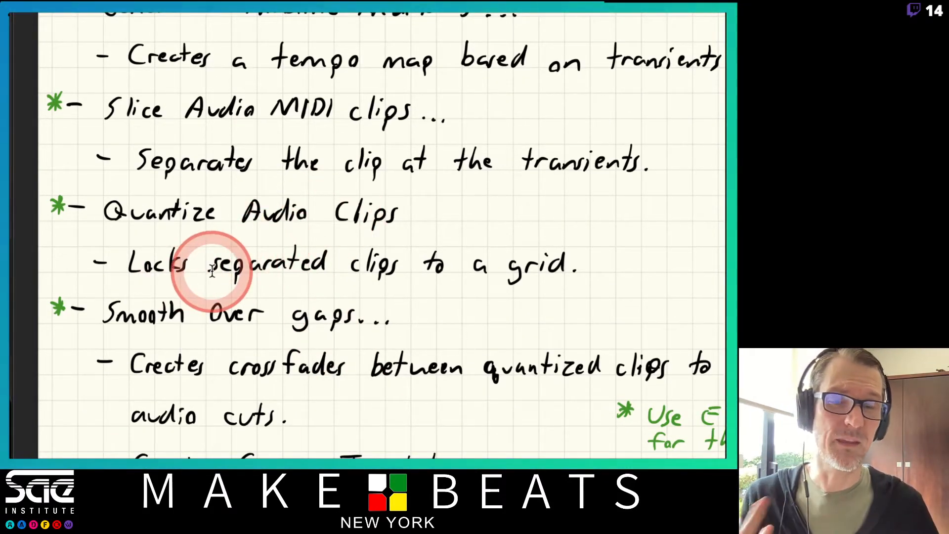
{"action": "scroll", "coordinate": [257, 420], "scroll_direction": "down", "scroll_amount": 1}
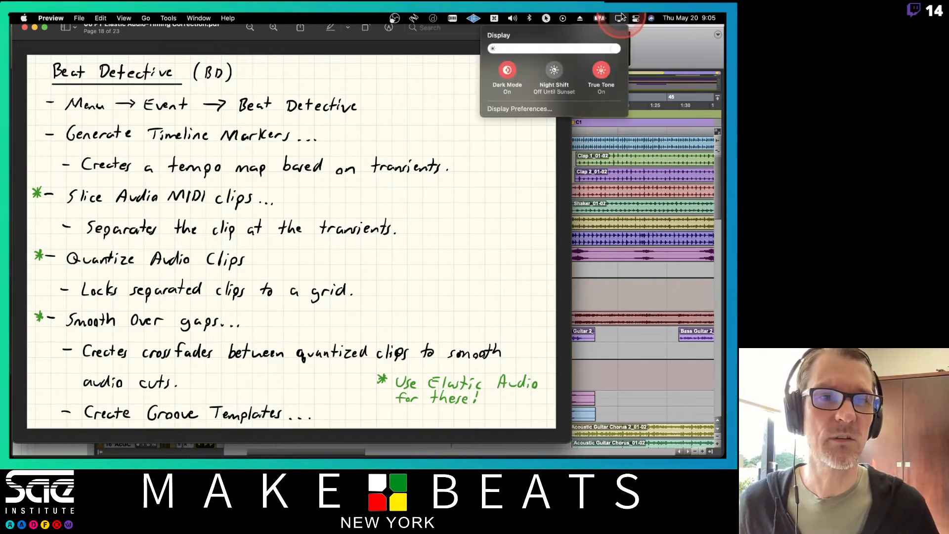
- Return to Pro Tools, create a click track, and place it above the drum 1 track
{"action": "left_click", "coordinate": [675, 39]}
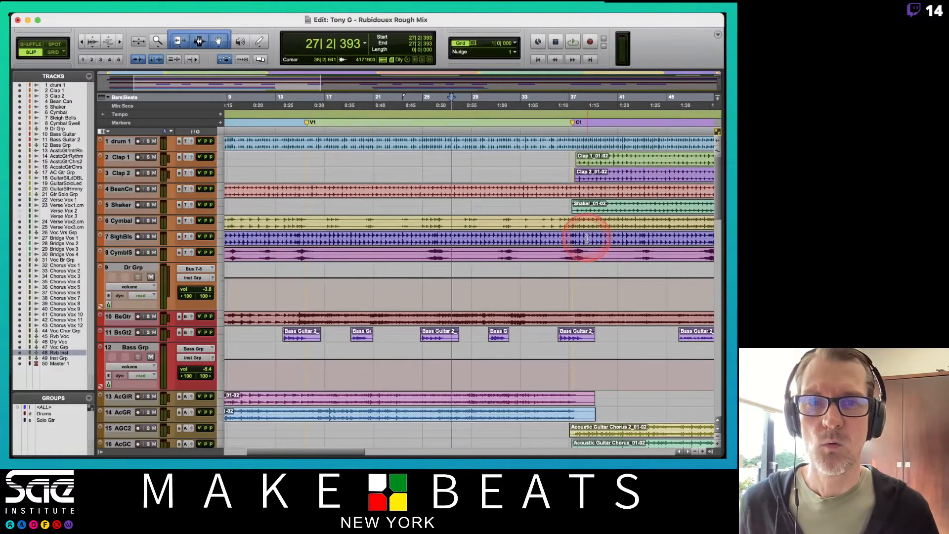
{"action": "scroll", "coordinate": [539, 274], "scroll_direction": "left", "scroll_amount": 5}
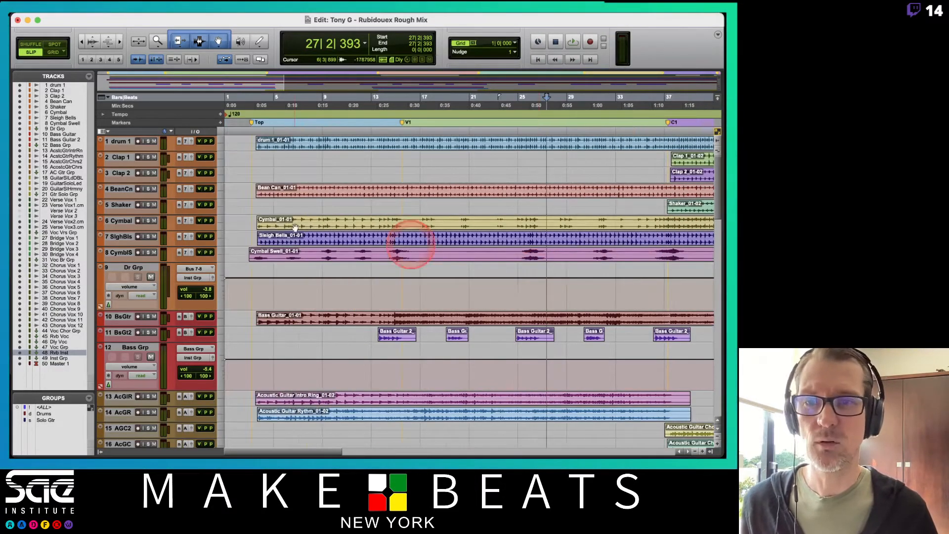
{"action": "left_click", "coordinate": [119, 141]}
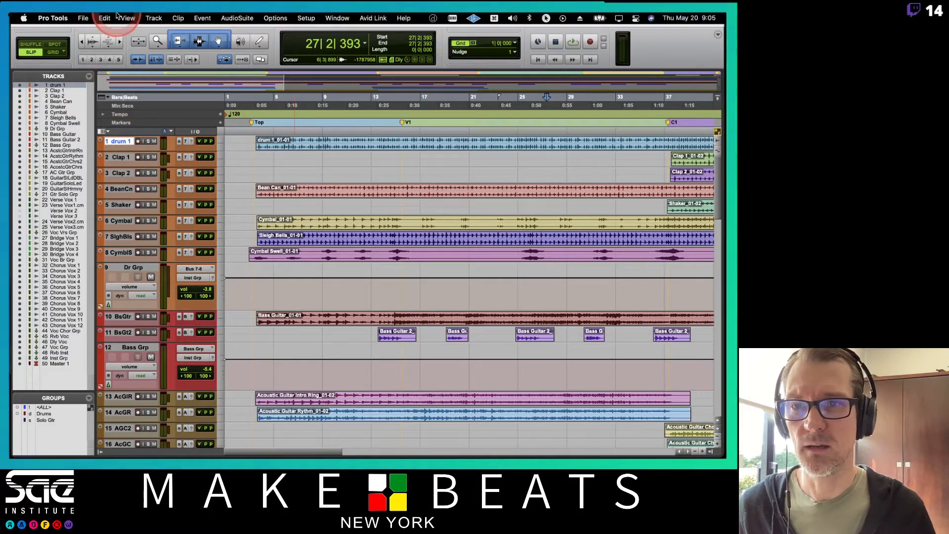
{"action": "left_click", "coordinate": [154, 18]}
{"action": "left_click", "coordinate": [145, 311]}
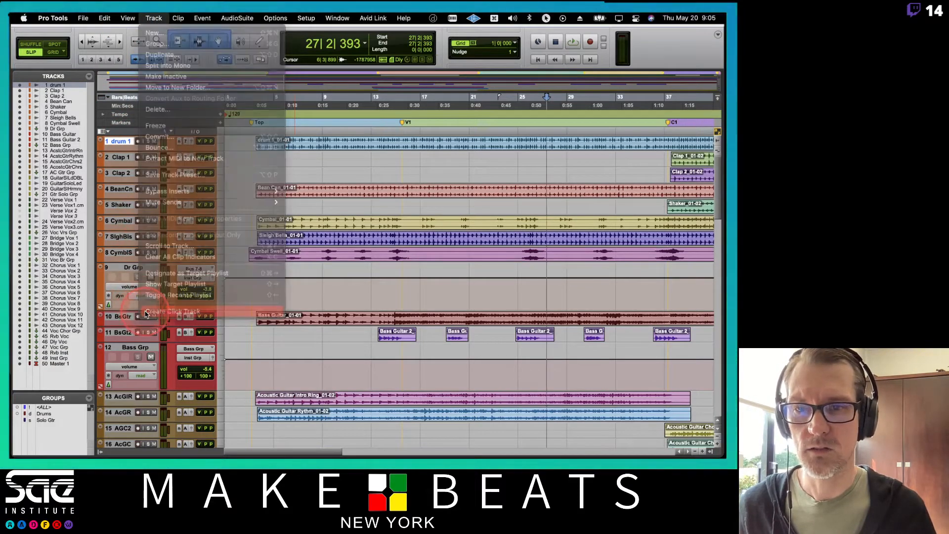
{"action": "left_click_drag", "start_coordinate": [122, 158], "coordinate": [122, 141]}
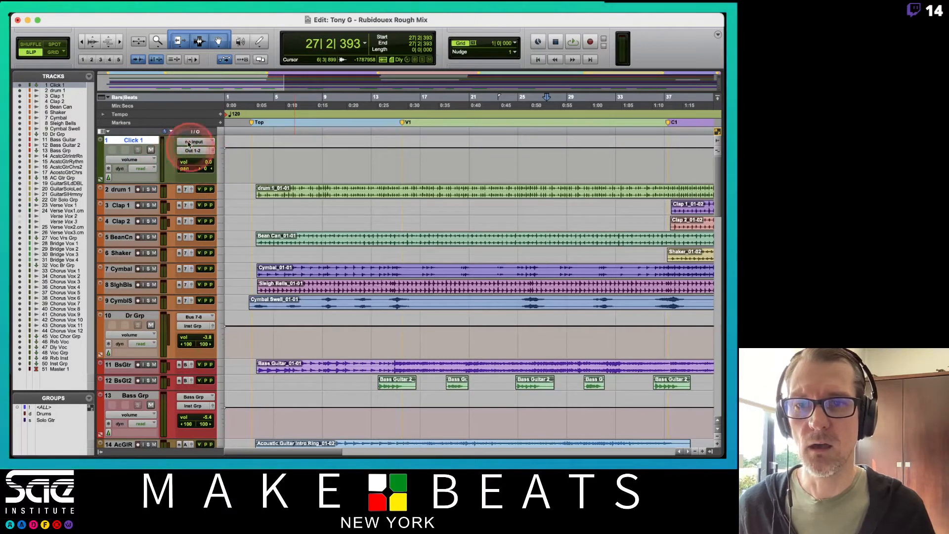
- Play the song with the click from just before the Top marker to compare their timing, and stop playback
{"action": "key", "text": "space"}
{"action": "left_click", "coordinate": [248, 112]}
{"action": "key", "text": "space"}
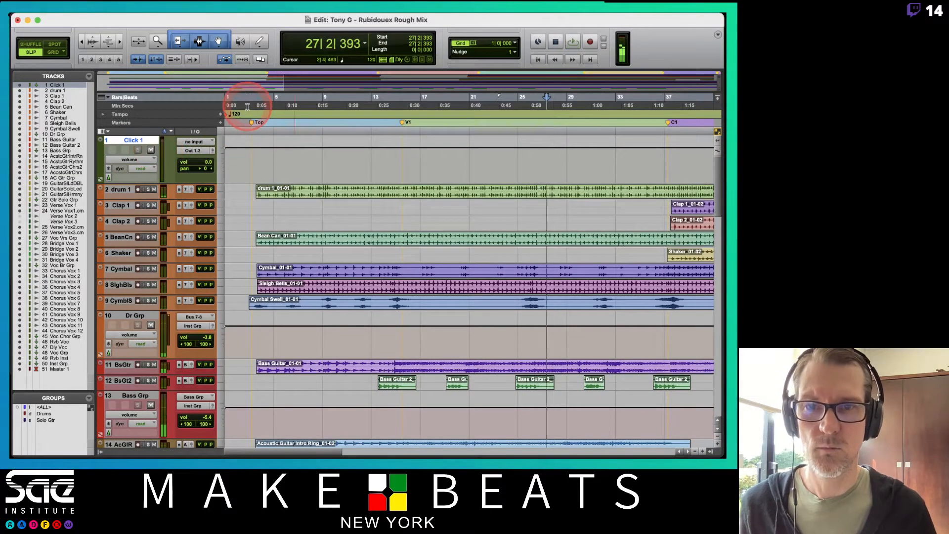
{"action": "left_click", "coordinate": [248, 106]}
{"action": "key", "text": "space"}
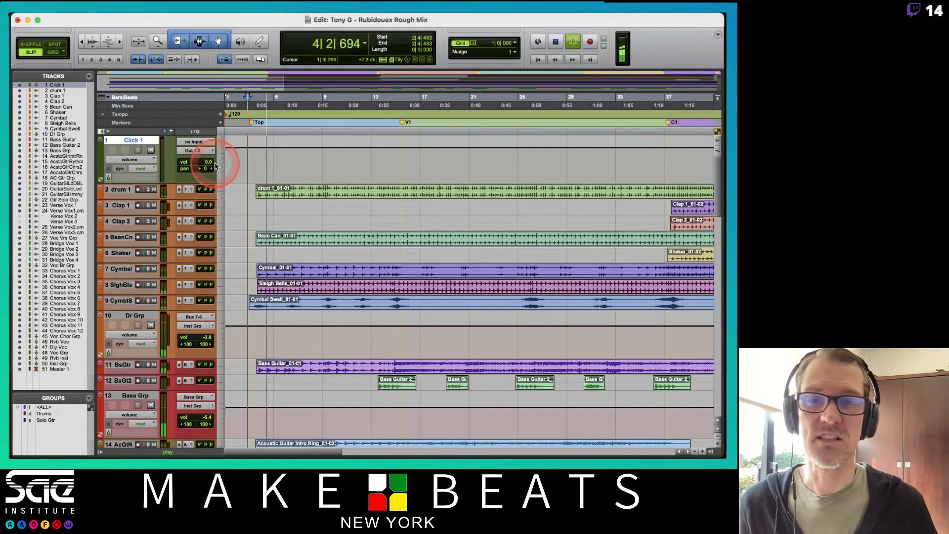
{"action": "key", "text": "space"}
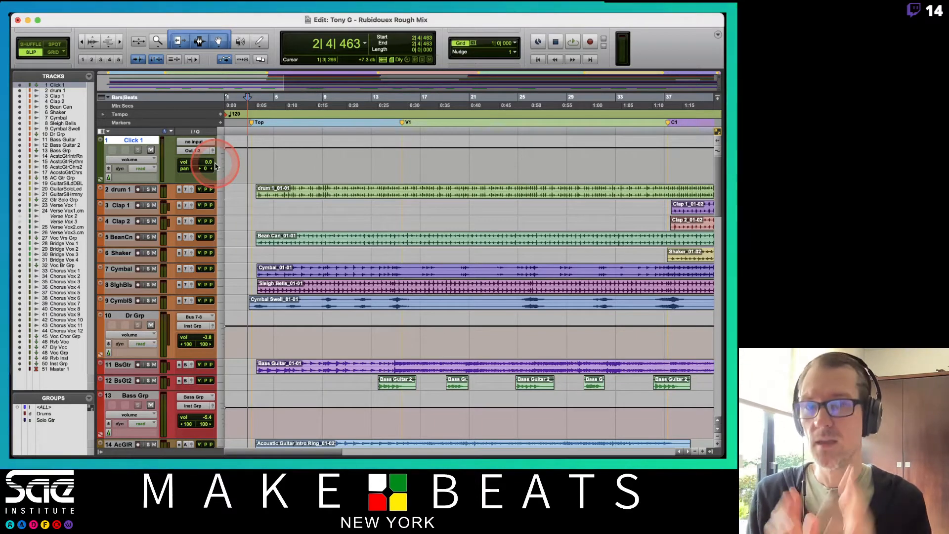
- Switch to Numbers and open the Attendance 2105W12-A1 document
{"action": "key", "text": "super+Tab"}
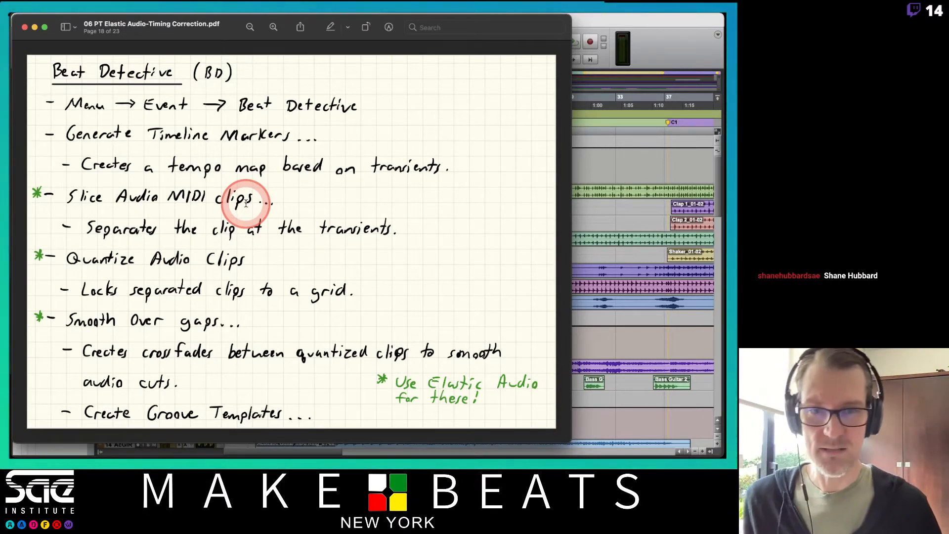
{"action": "mouse_move", "coordinate": [20, 262]}
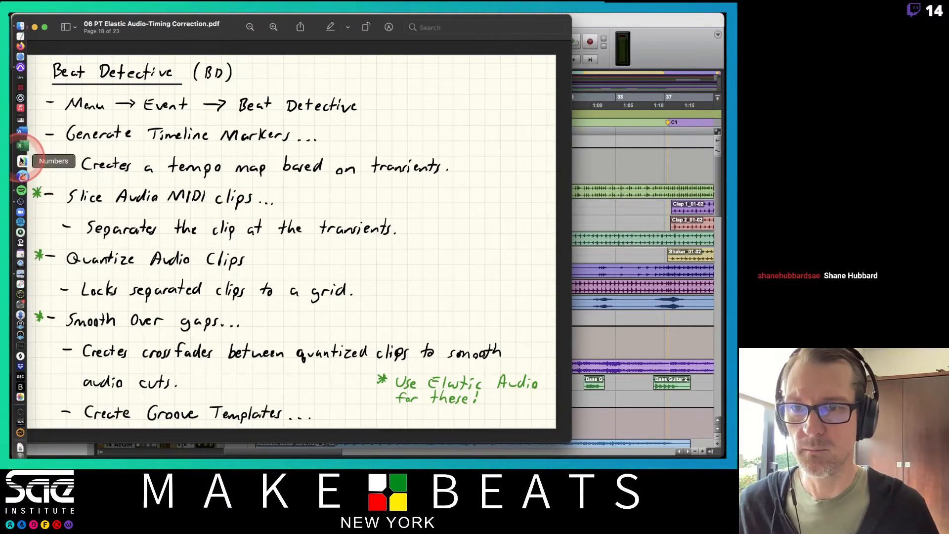
{"action": "left_click", "coordinate": [22, 161]}
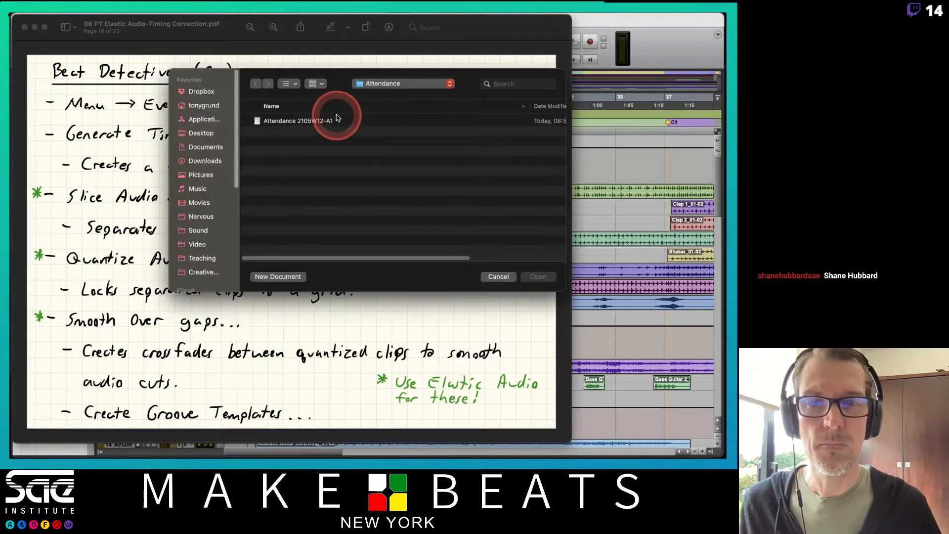
{"action": "double_click", "coordinate": [314, 120]}
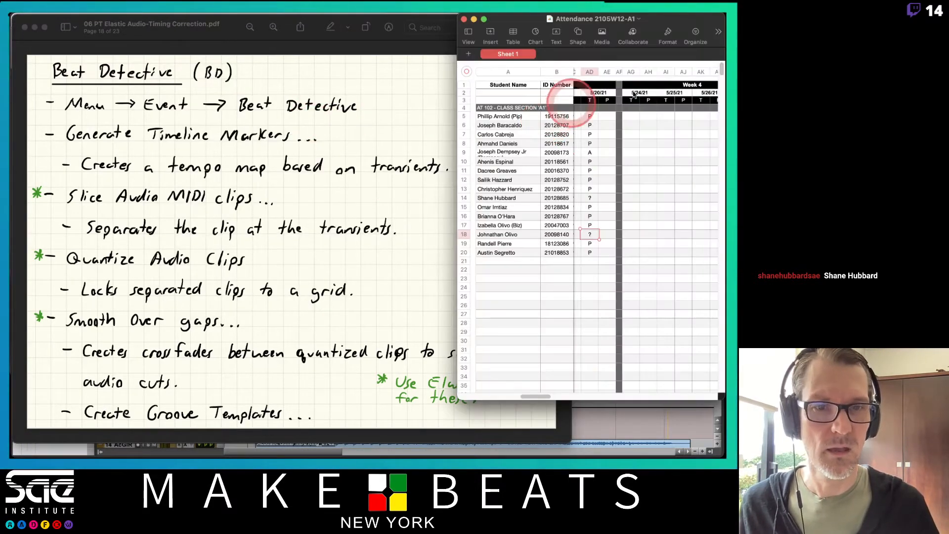
- Mark the student in row 14 as P in the 5/20/21 T column, save the attendance sheet, and hide Numbers
{"action": "left_click", "coordinate": [589, 199]}
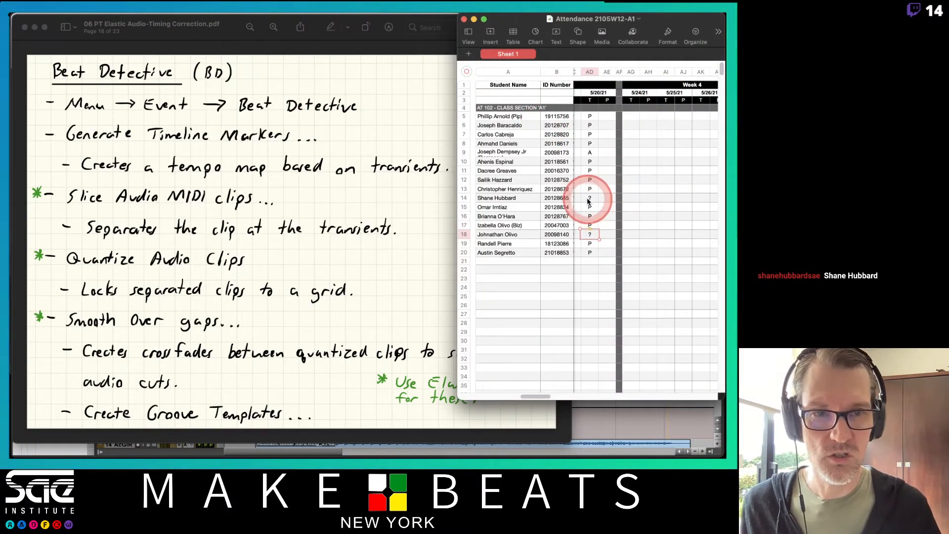
{"action": "type", "text": "P"}
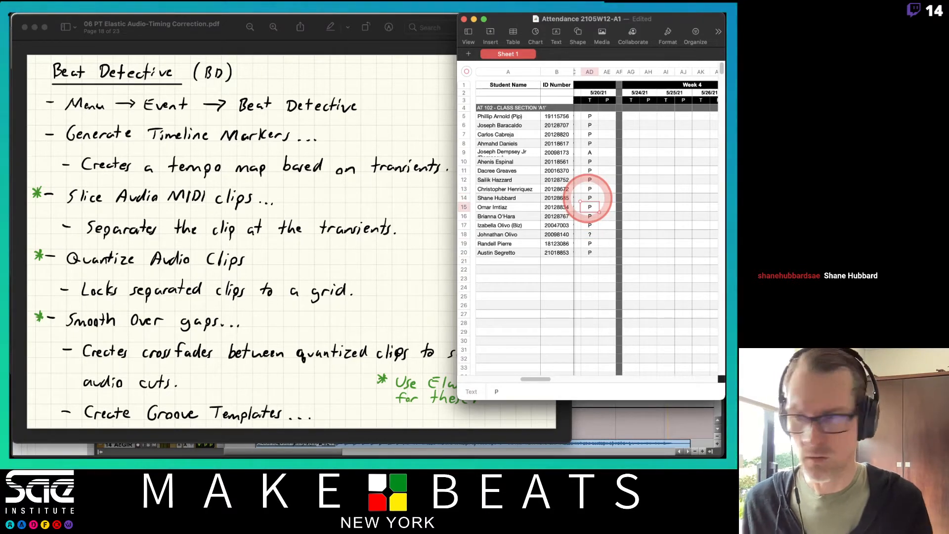
{"action": "left_click", "coordinate": [585, 208]}
{"action": "key", "text": "super+s"}
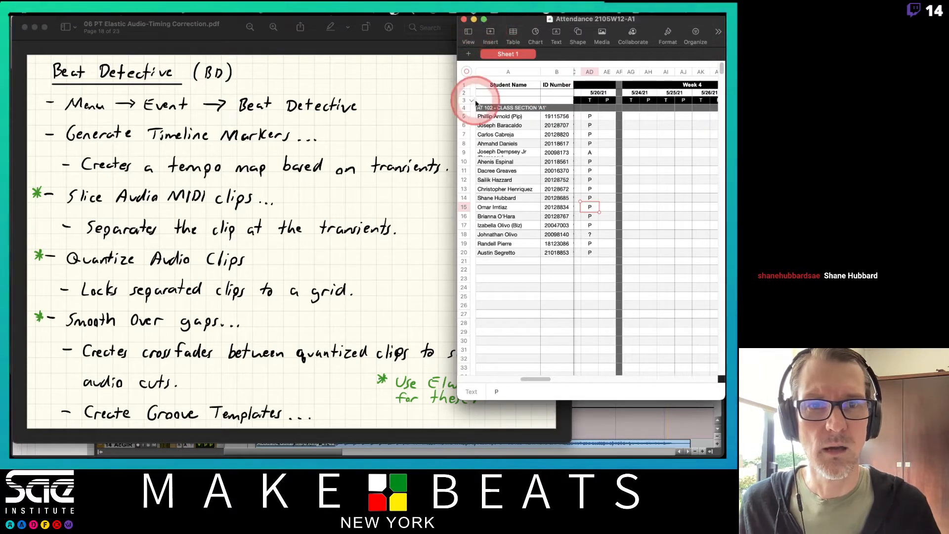
{"action": "key", "text": "super+h"}
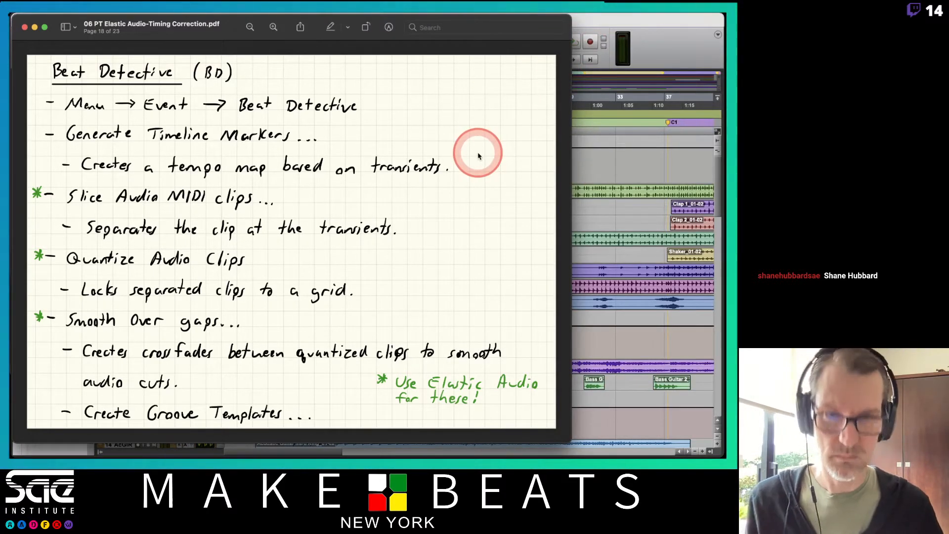
- Review the Beat Detective pages of the Elastic Audio-Timing Correction PDF through page 20 and switch back to Pro Tools
{"action": "key", "text": "Right"}
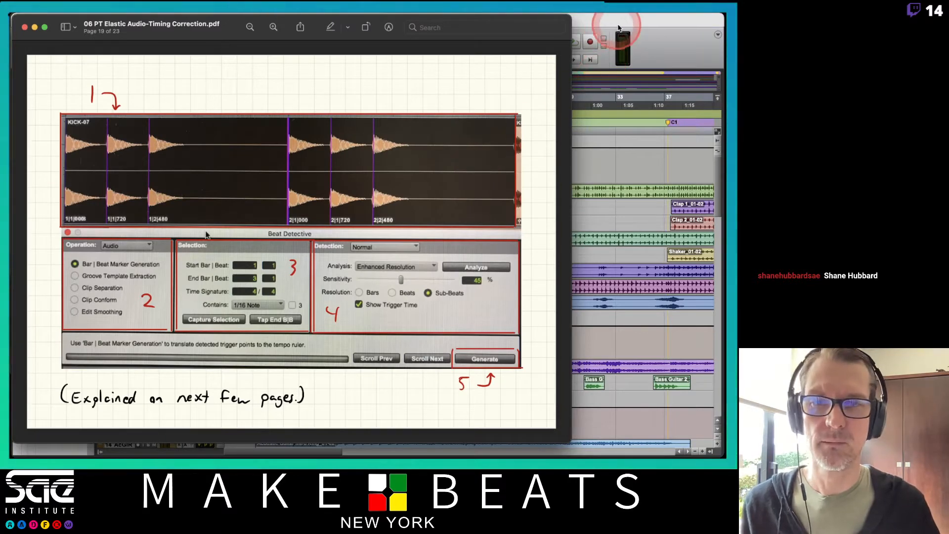
{"action": "key", "text": "Right"}
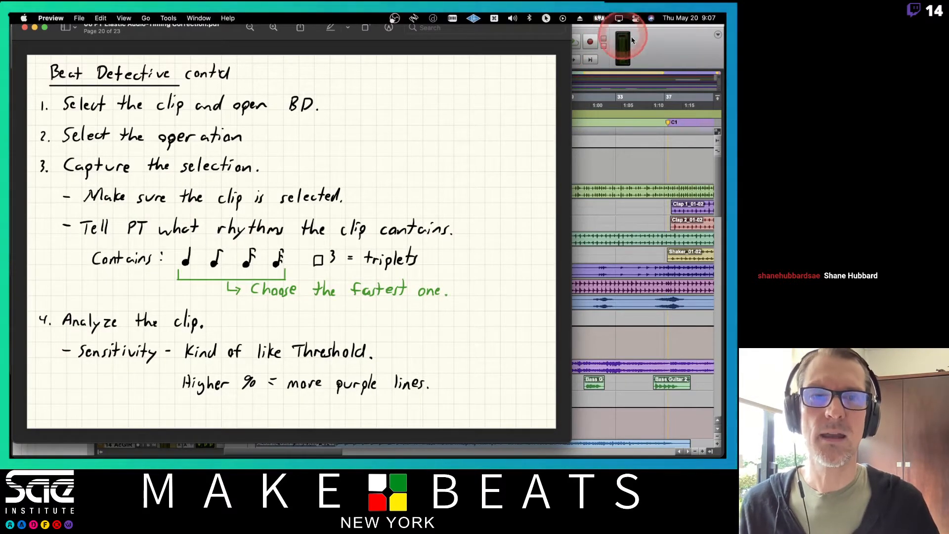
{"action": "left_click", "coordinate": [629, 38]}
{"action": "left_click", "coordinate": [434, 83]}
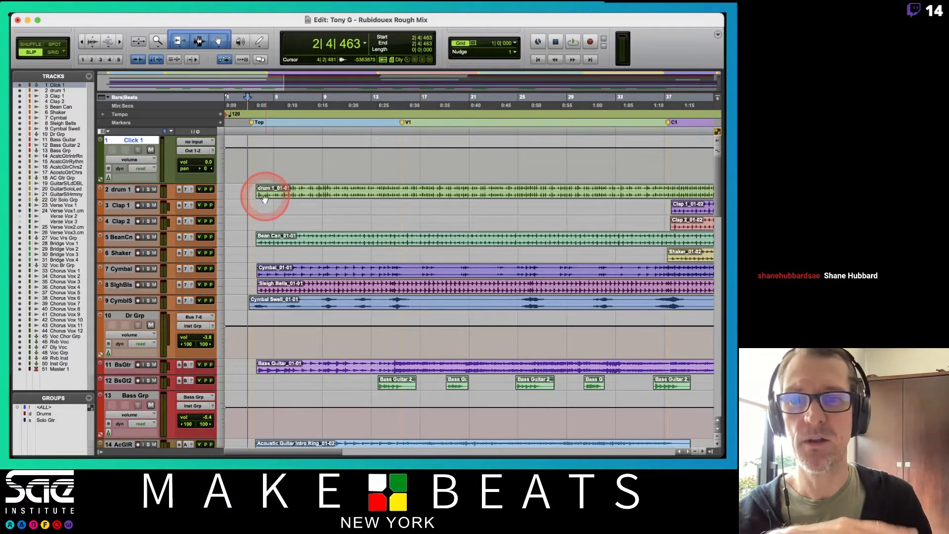
- Set the drum 1 track height to medium and zoom the timeline in around the start of its clip
{"action": "left_click", "coordinate": [221, 196]}
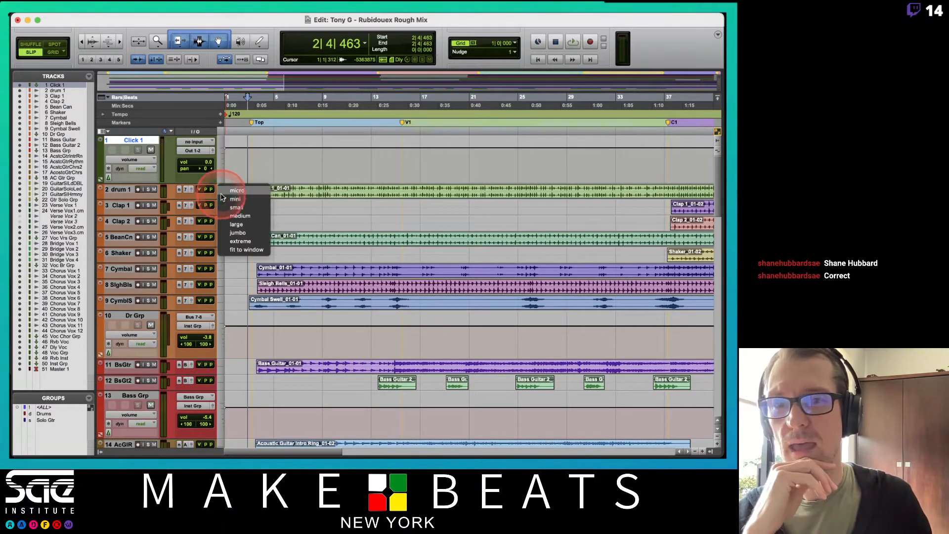
{"action": "left_click", "coordinate": [232, 216]}
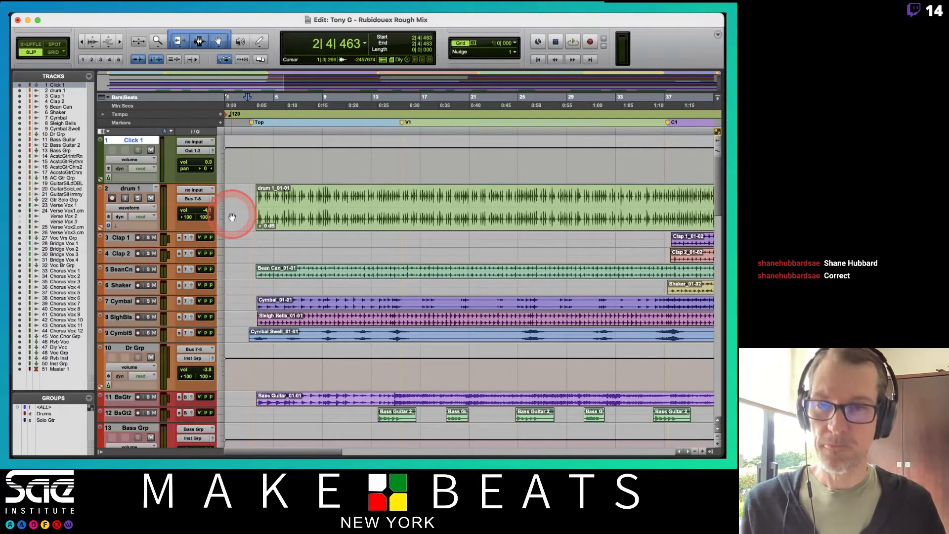
{"action": "key", "text": "t"}
{"action": "key", "text": "t"}
{"action": "key", "text": "t"}
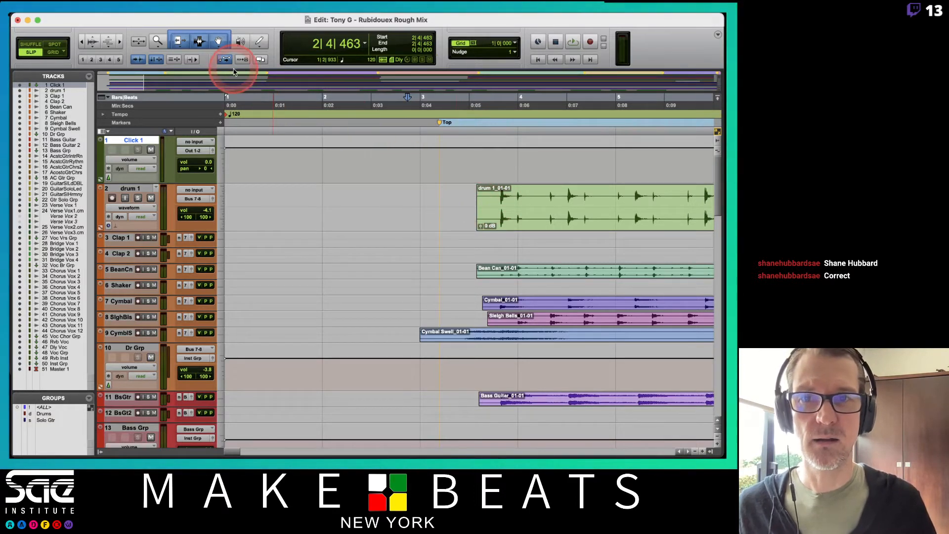
- Set the drum 1 track height to large and bring the beginning of the drum clip into view
{"action": "left_click", "coordinate": [203, 37]}
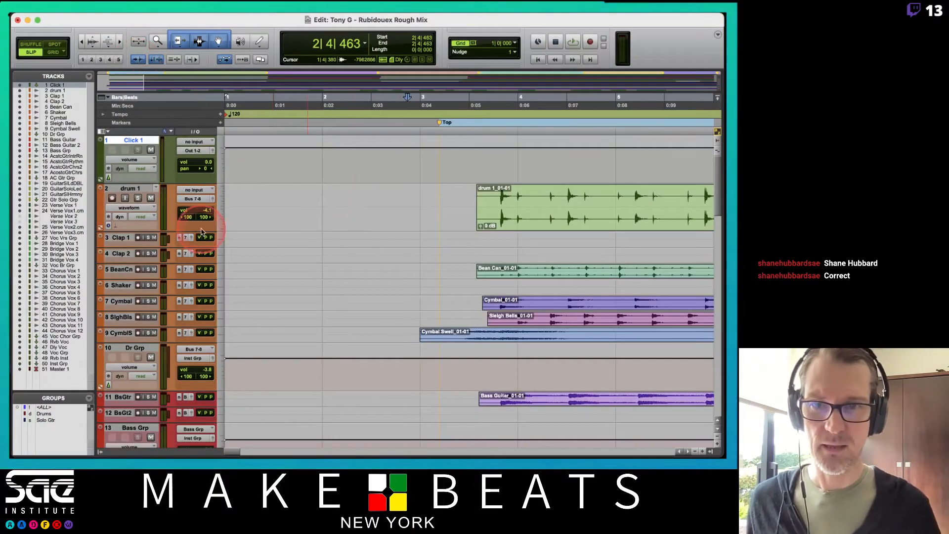
{"action": "left_click", "coordinate": [221, 212]}
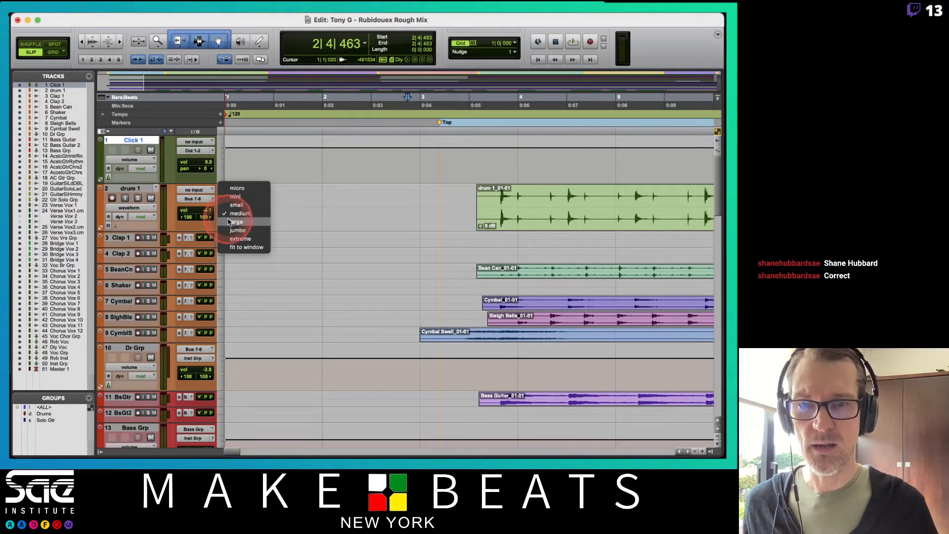
{"action": "left_click", "coordinate": [228, 222]}
{"action": "scroll", "coordinate": [458, 215], "scroll_direction": "right", "scroll_amount": 5}
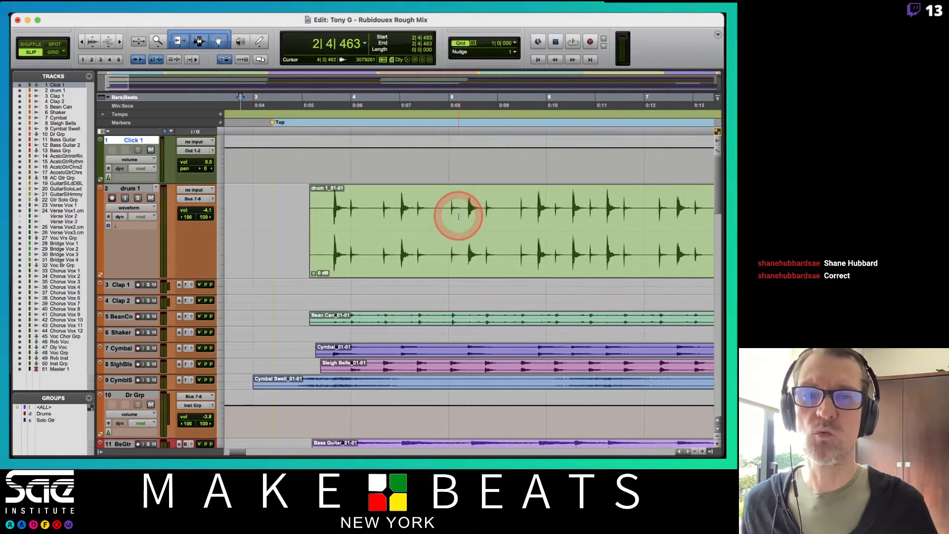
- Place the edit cursor on the first drum hit at 3|4|305 and split the drum 1 clip there
{"action": "left_click", "coordinate": [319, 213]}
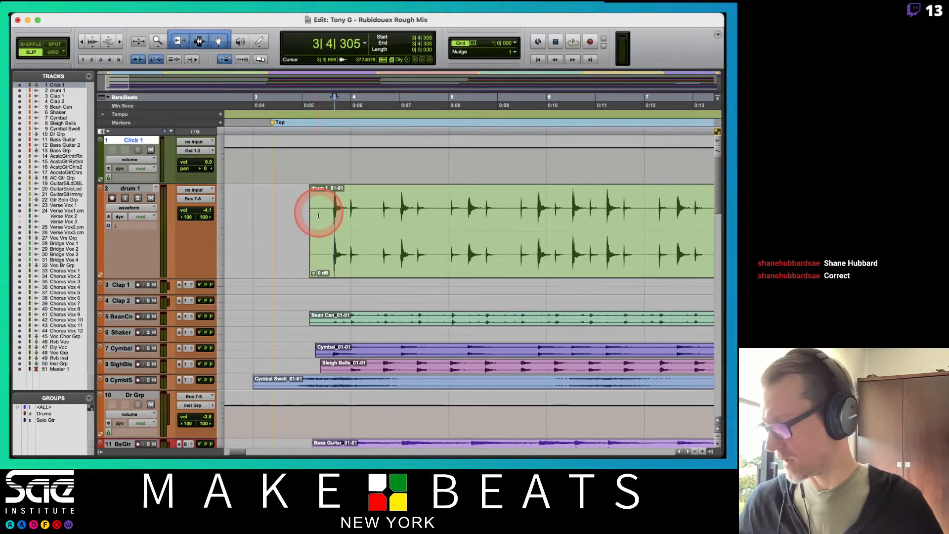
{"action": "left_click", "coordinate": [316, 220]}
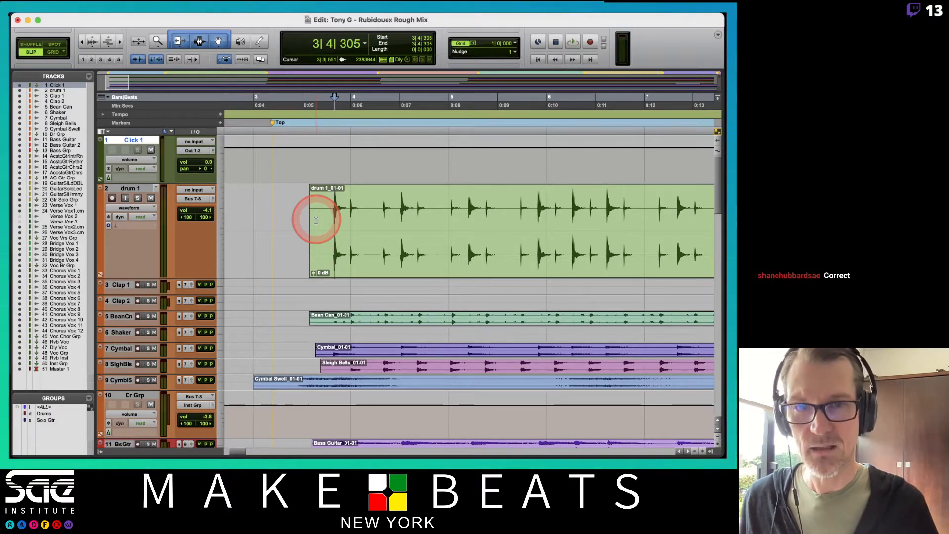
{"action": "left_click", "coordinate": [323, 209]}
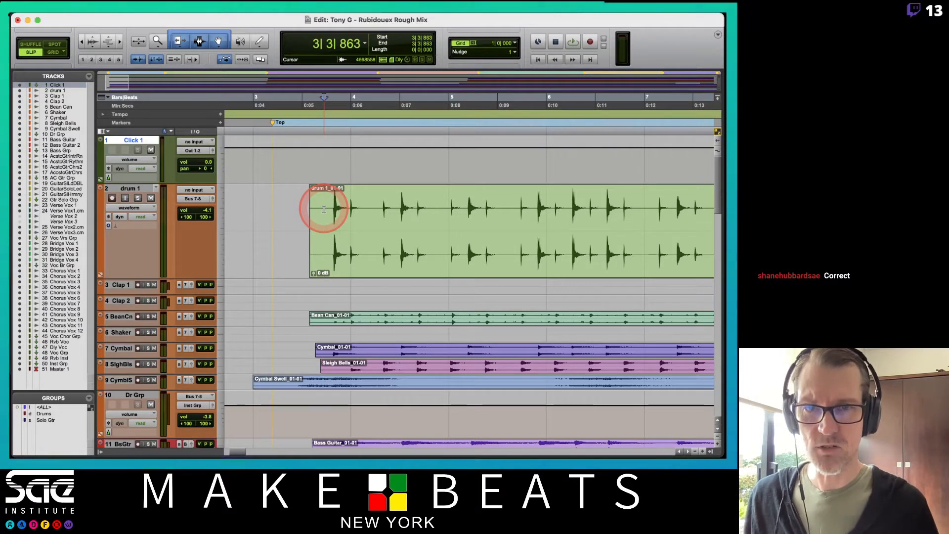
{"action": "key", "text": "b"}
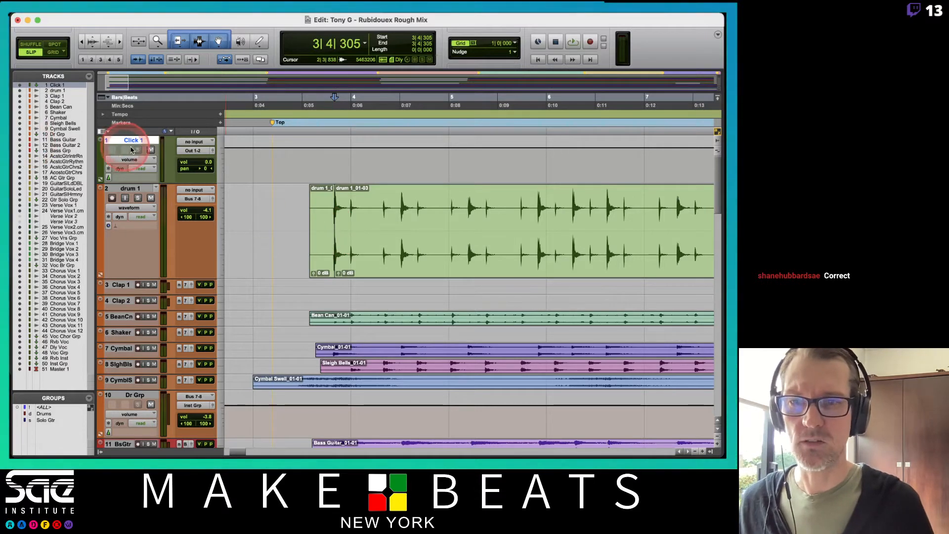
- Mute the click track and play the song repeatedly from the first drum hit to count its bars, stopping after each pass
{"action": "key", "text": "space"}
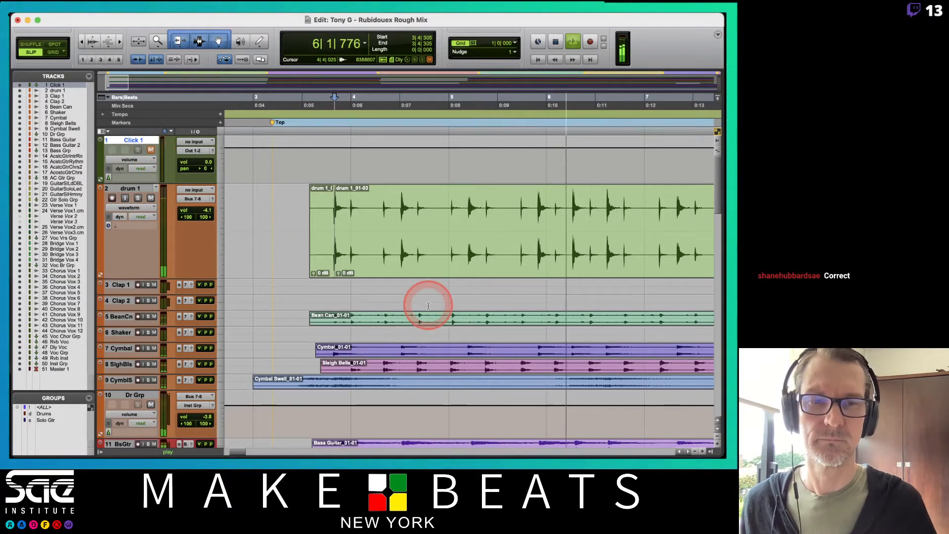
{"action": "key", "text": "space"}
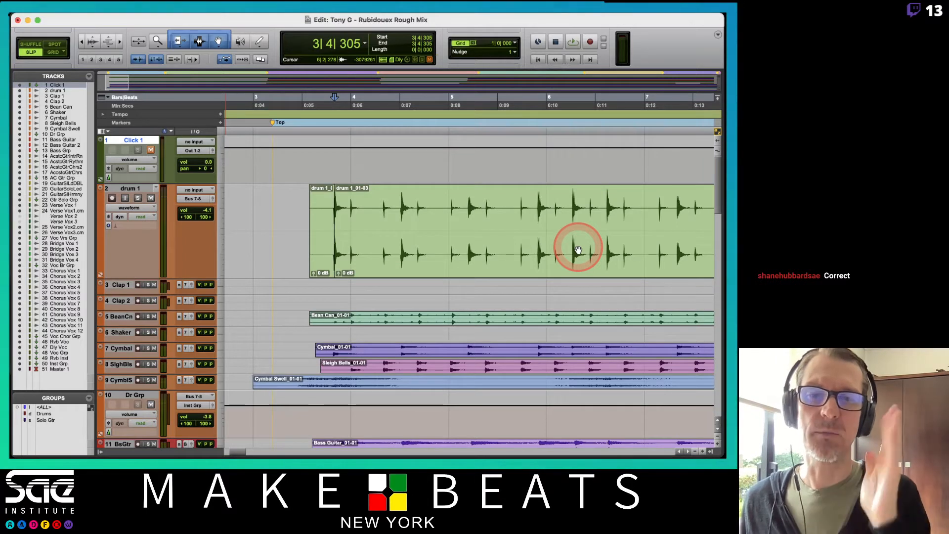
{"action": "key", "text": "space"}
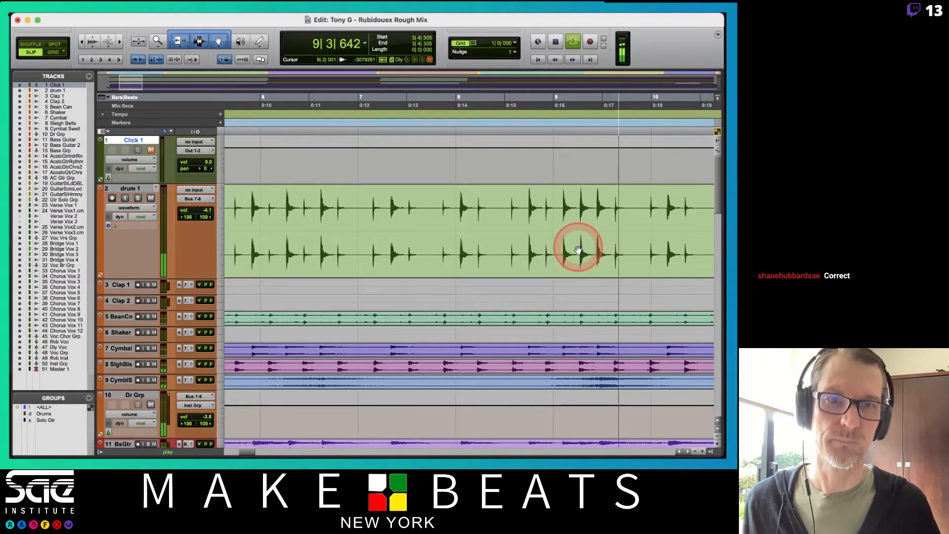
{"action": "key", "text": "space"}
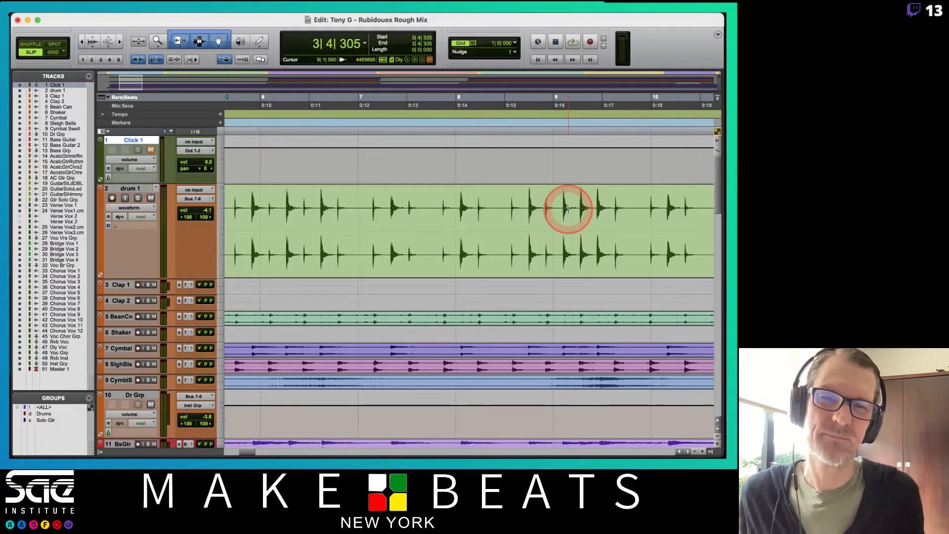
{"action": "scroll", "coordinate": [568, 210], "scroll_direction": "left", "scroll_amount": 6}
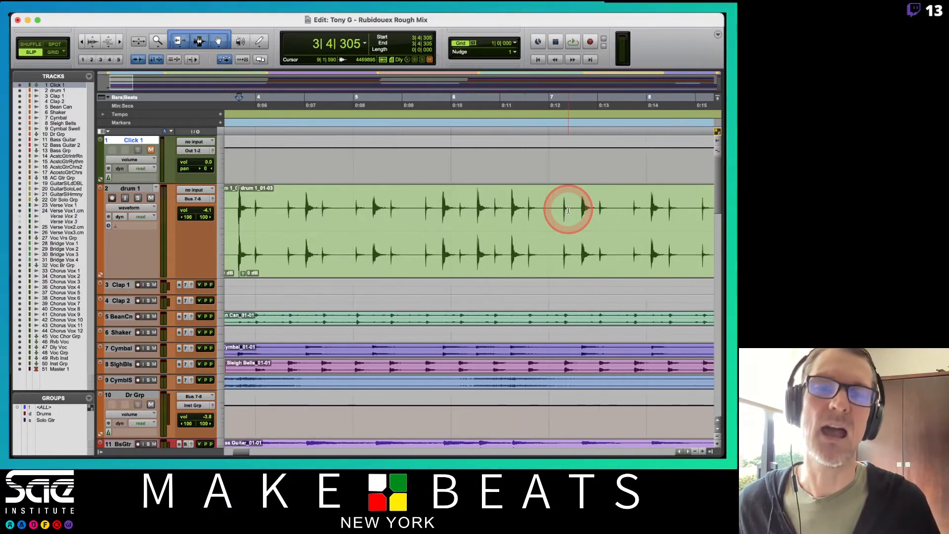
{"action": "scroll", "coordinate": [568, 210], "scroll_direction": "left", "scroll_amount": 1}
{"action": "key", "text": "space"}
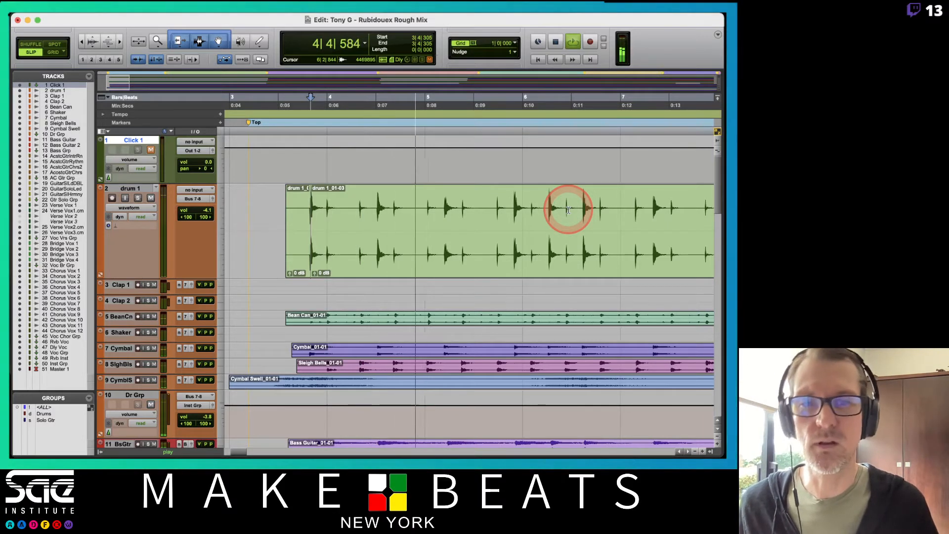
{"action": "key", "text": "space"}
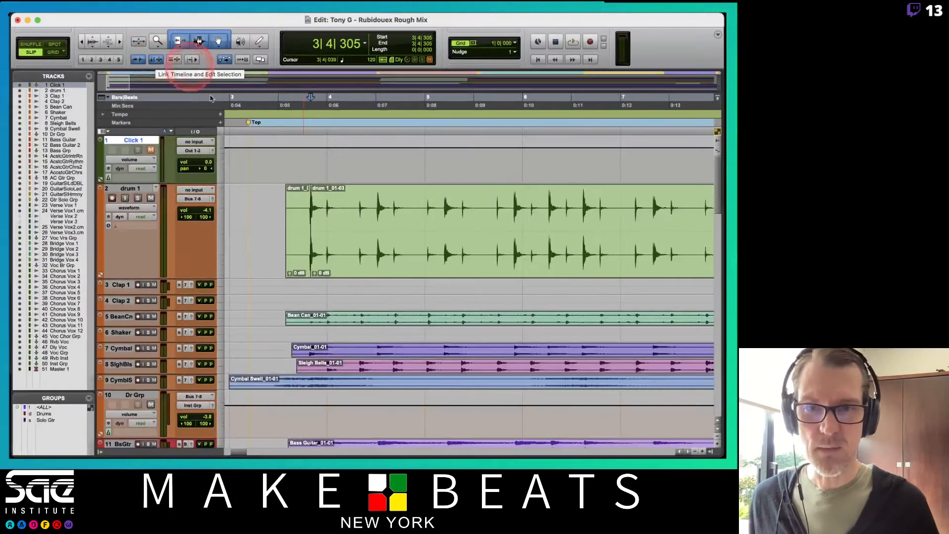
- Add a bar and beat marker at the first drum hit with location 5|1|000 and a 4/4 time signature
{"action": "key", "text": "super+i"}
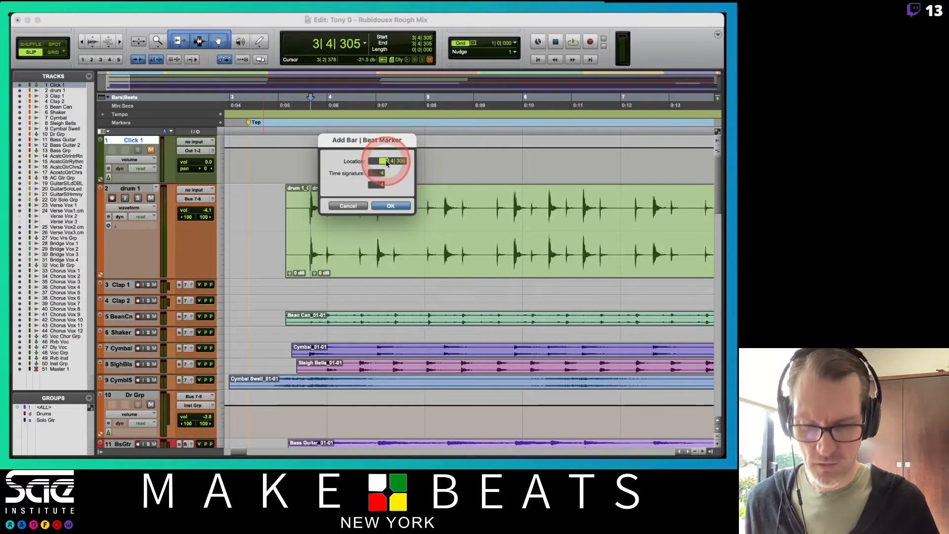
{"action": "type", "text": "5"}
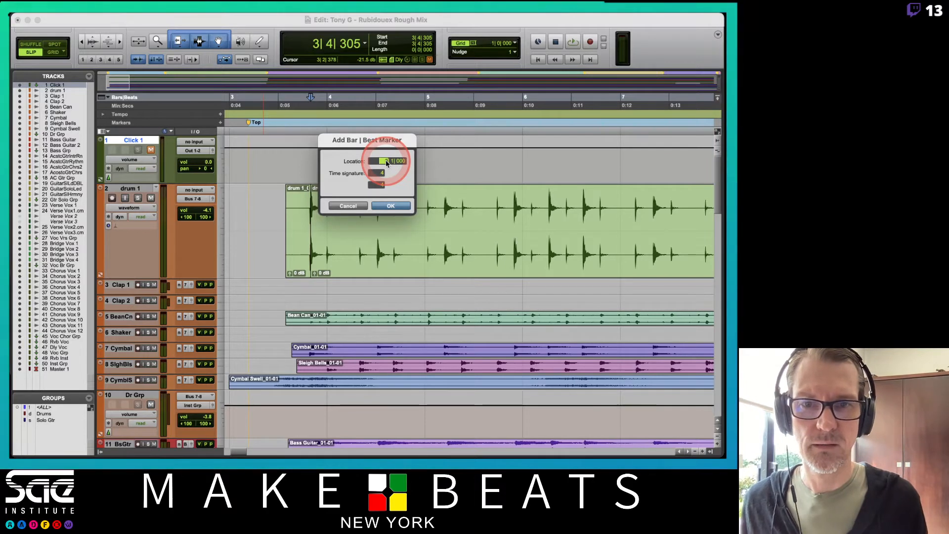
{"action": "key", "text": "Return"}
{"action": "scroll", "coordinate": [390, 203], "scroll_direction": "left", "scroll_amount": 5}
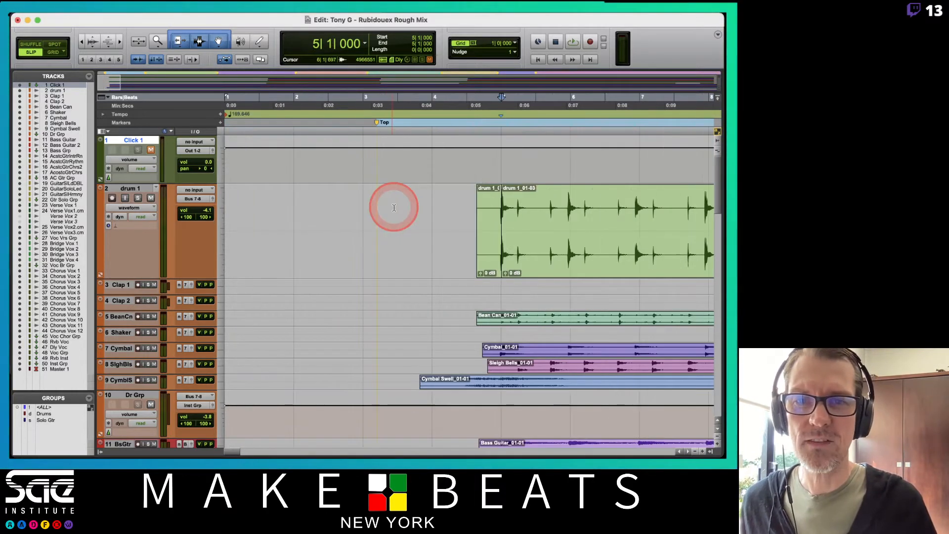
{"action": "scroll", "coordinate": [394, 207], "scroll_direction": "right", "scroll_amount": 2}
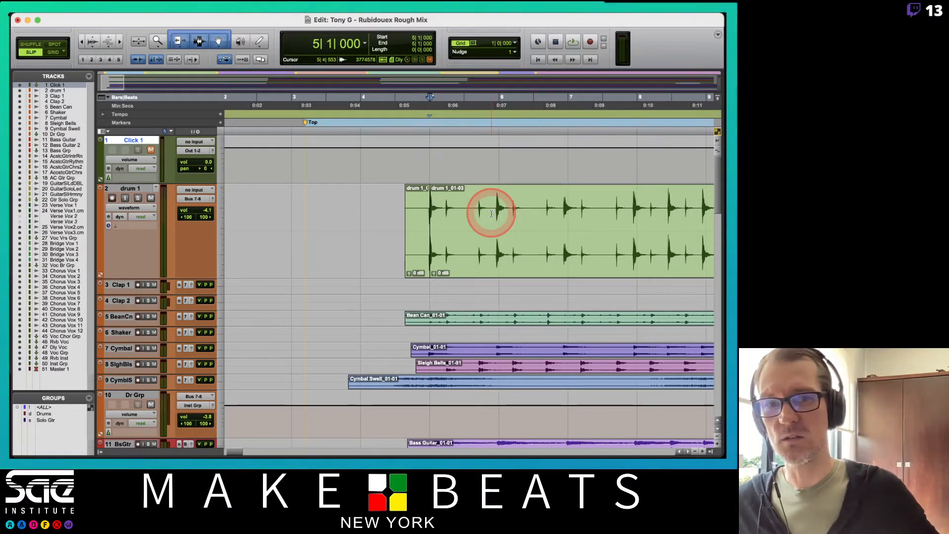
- Play the song from the new bar 5 downbeat to locate the downbeat near bar 13, and stop playback
{"action": "key", "text": "space"}
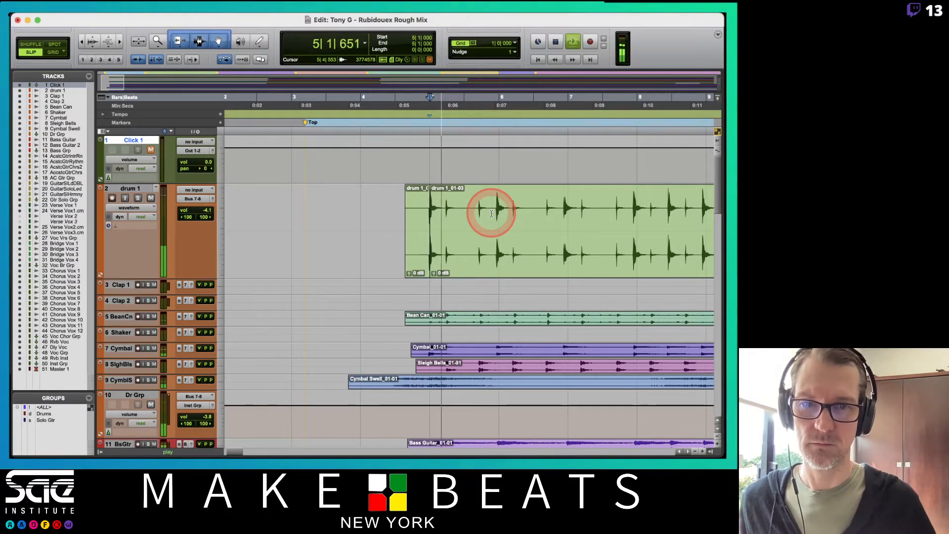
{"action": "key", "text": "space"}
{"action": "scroll", "coordinate": [491, 213], "scroll_direction": "right", "scroll_amount": 5}
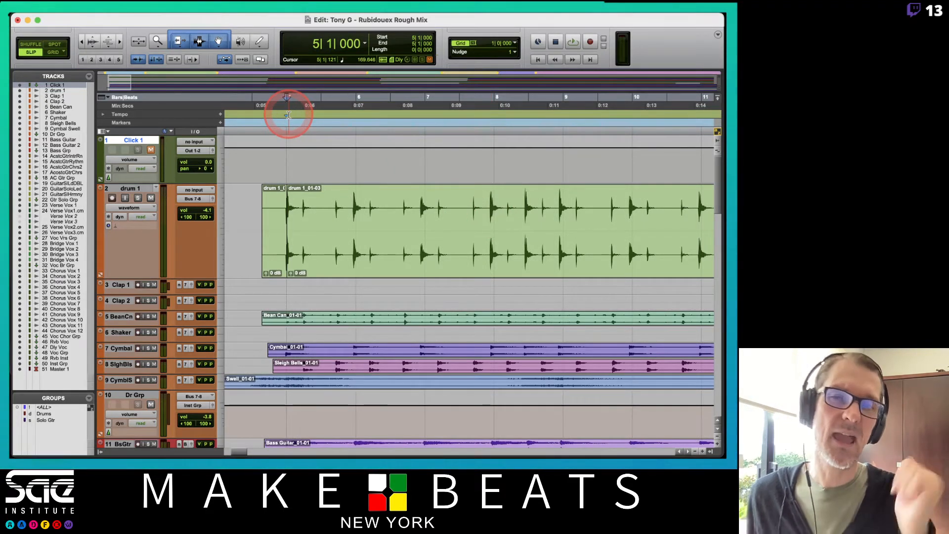
{"action": "key", "text": "space"}
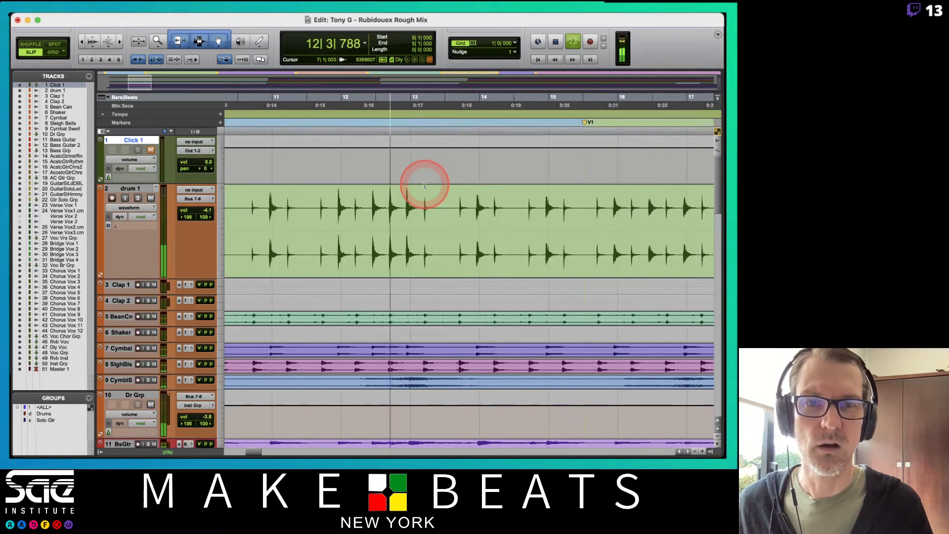
{"action": "key", "text": "space"}
- Split the drum 1 clip at the 12|4|755 hit and select the clip that starts at bar 5
{"action": "left_click", "coordinate": [376, 98]}
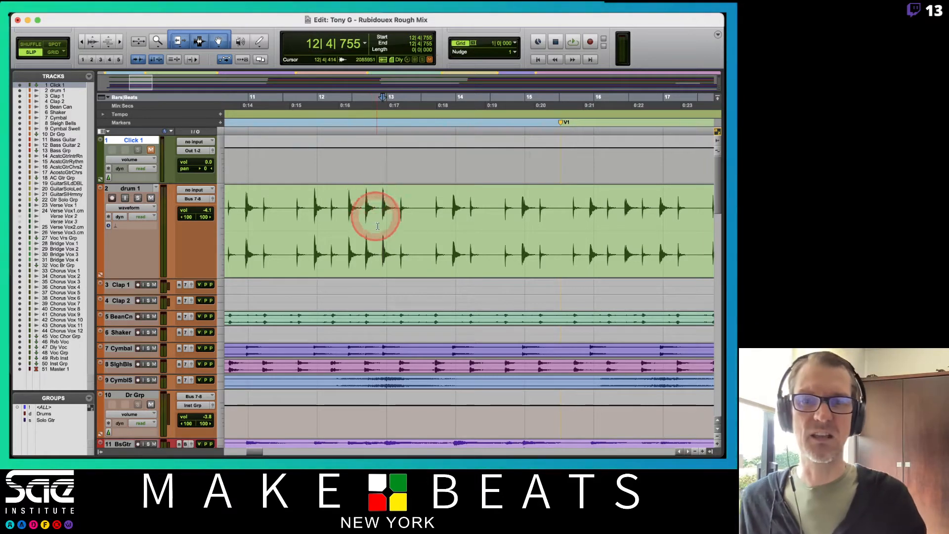
{"action": "key", "text": "super+e"}
{"action": "key", "text": "r"}
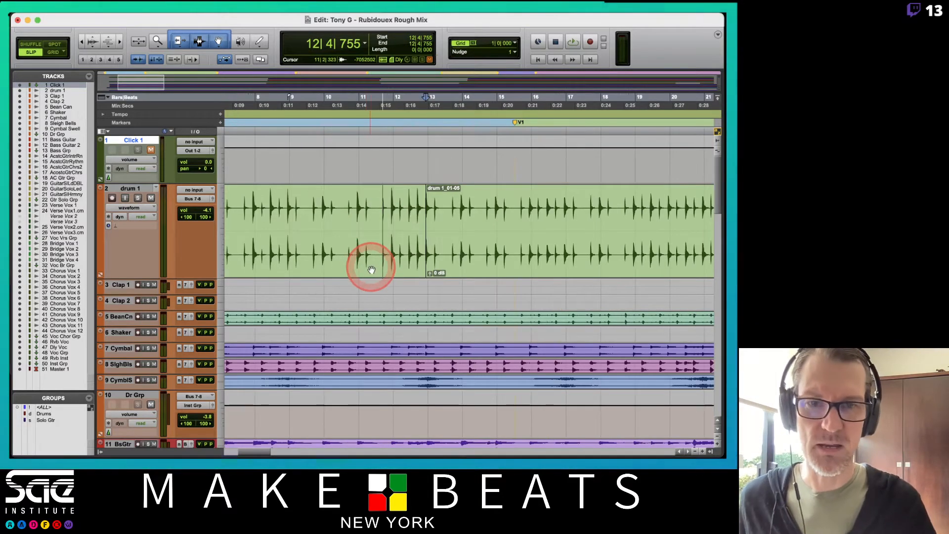
{"action": "scroll", "coordinate": [371, 270], "scroll_direction": "left", "scroll_amount": 3}
{"action": "left_click", "coordinate": [371, 270]}
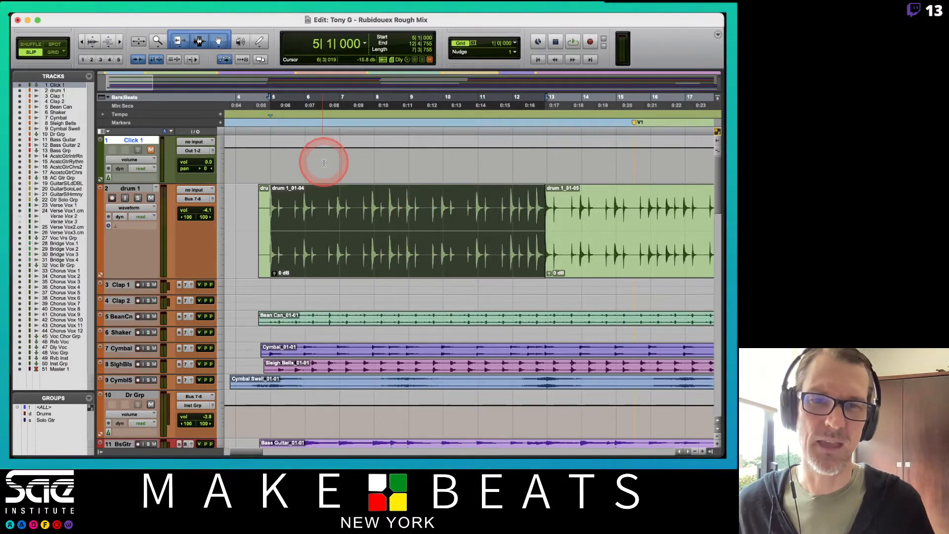
- Split the selected drum 1 section again at the 8|4|754 downbeat, then select and audition the shorter clip starting at bar 5
{"action": "left_click", "coordinate": [386, 104]}
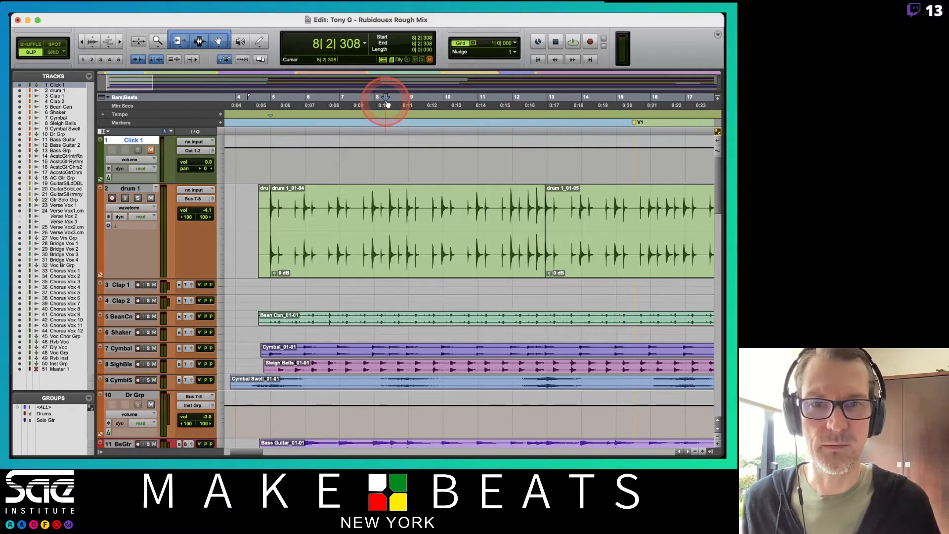
{"action": "key", "text": "space"}
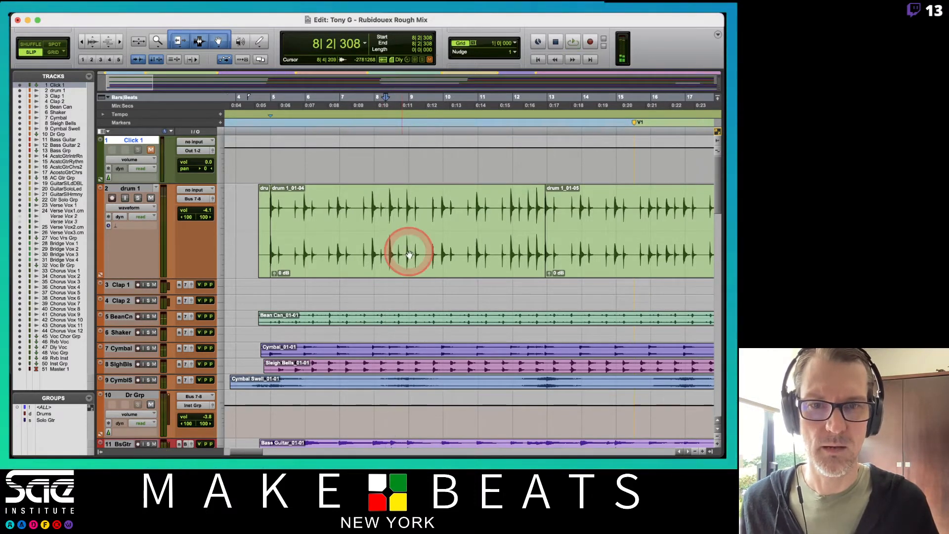
{"action": "left_click", "coordinate": [403, 210]}
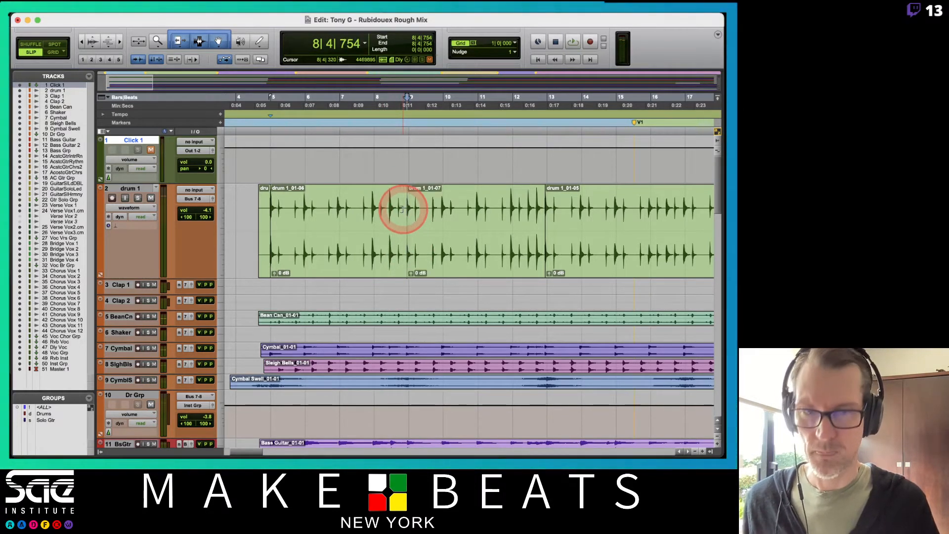
{"action": "left_click", "coordinate": [322, 262]}
{"action": "key", "text": "space"}
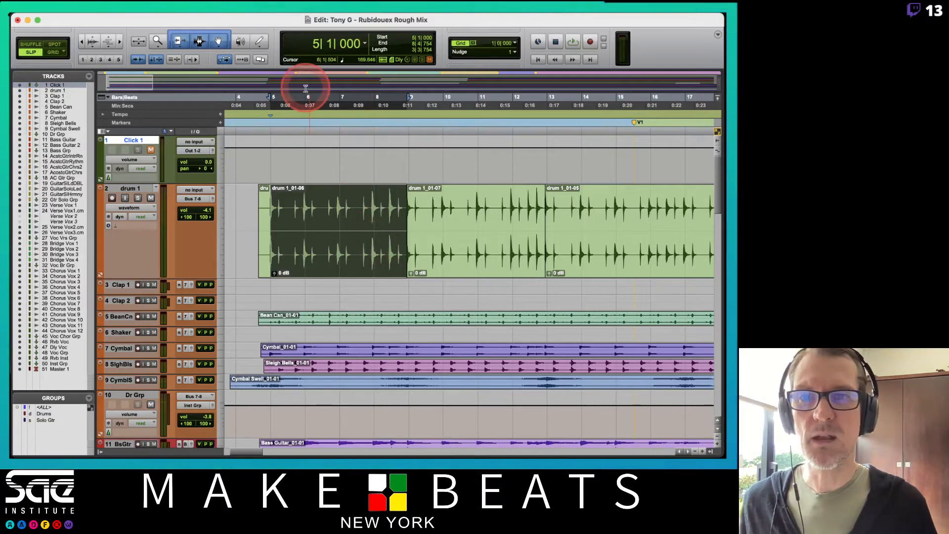
- Open Beat Detective for the selected drum 1 clip and reposition its window so all its settings can be reached
{"action": "left_click", "coordinate": [178, 18]}
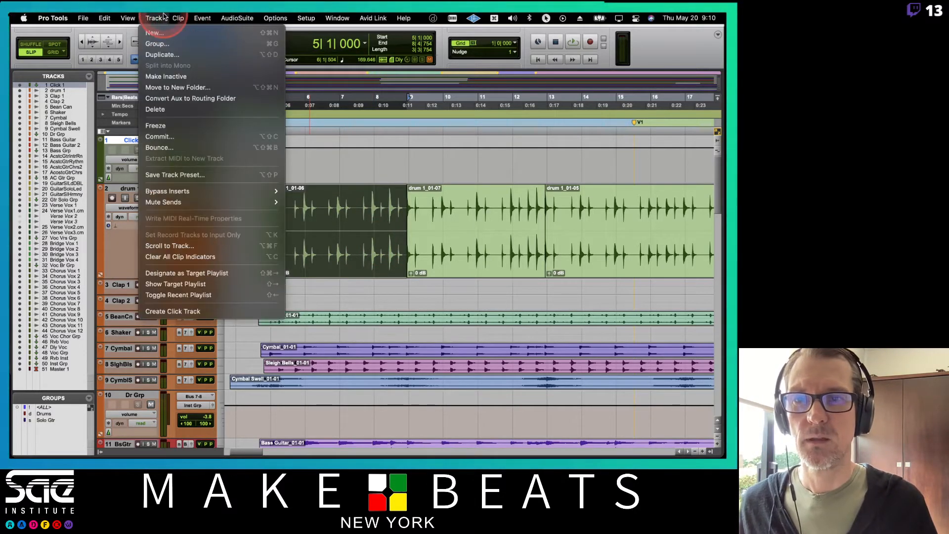
{"action": "mouse_move", "coordinate": [200, 18]}
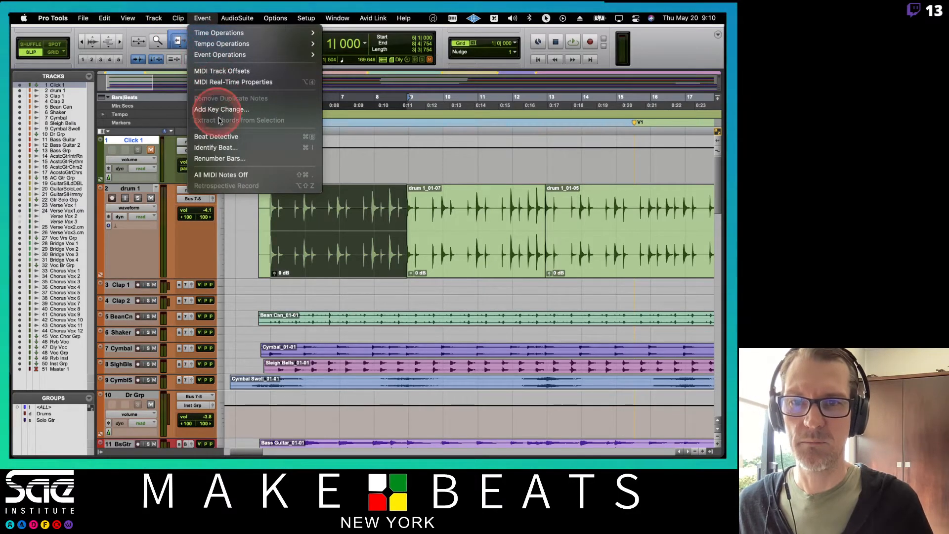
{"action": "left_click", "coordinate": [223, 136]}
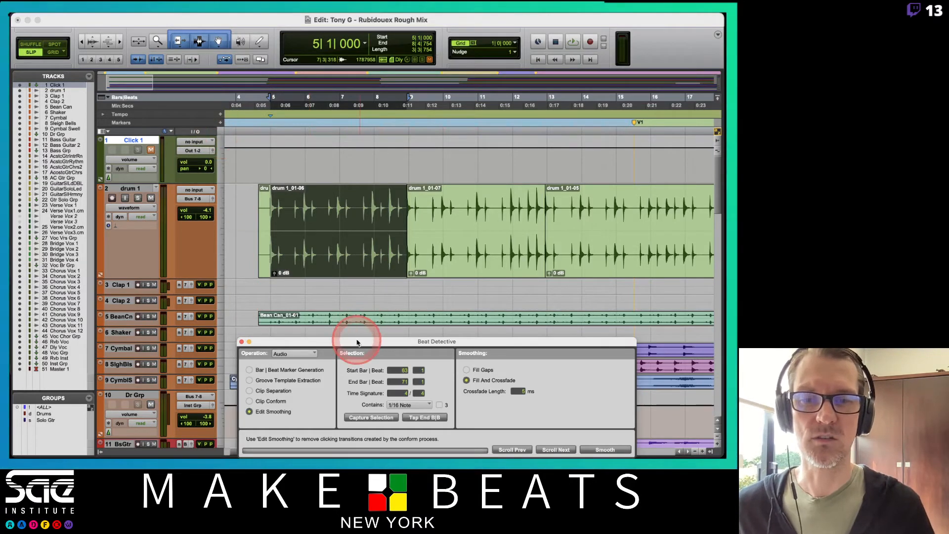
{"action": "left_click_drag", "start_coordinate": [356, 342], "coordinate": [279, 295]}
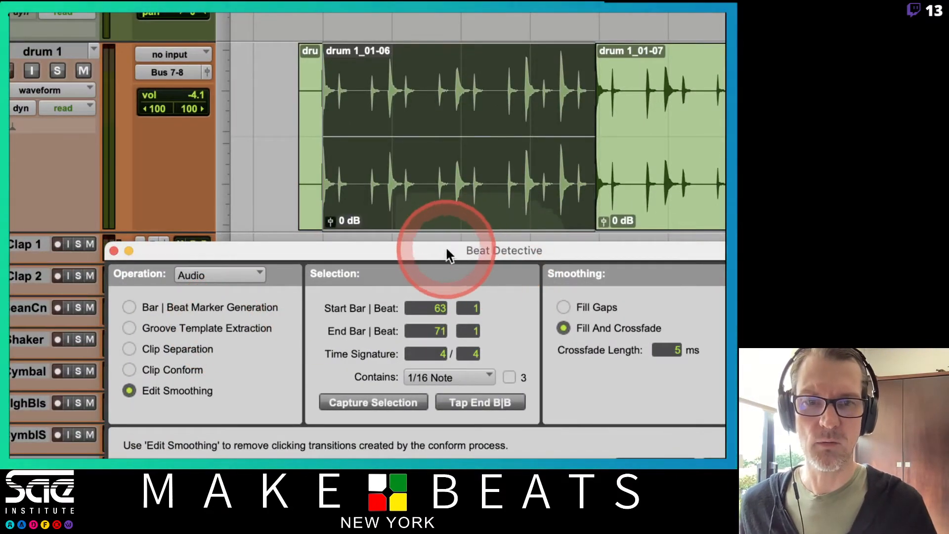
{"action": "left_click_drag", "start_coordinate": [444, 251], "coordinate": [403, 79]}
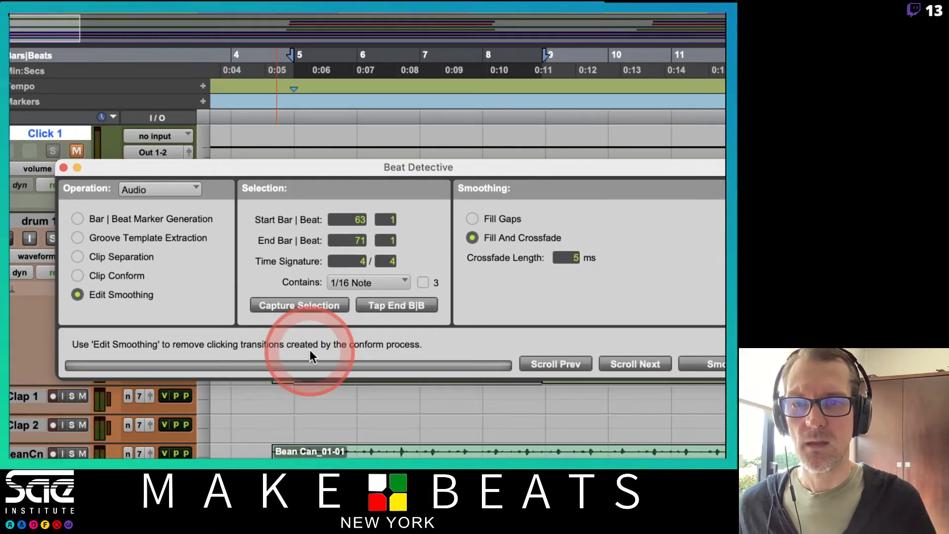
{"action": "left_click_drag", "start_coordinate": [315, 171], "coordinate": [272, 171]}
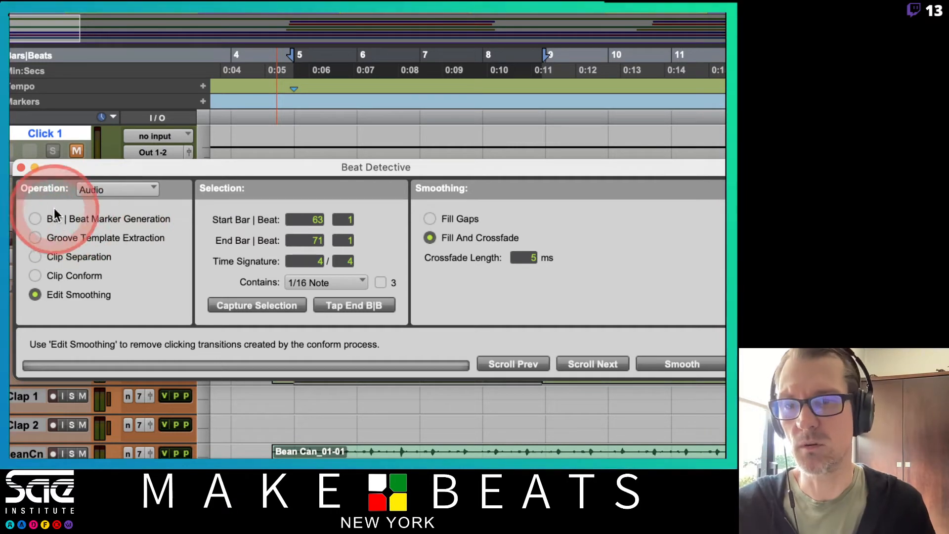
- Set the operation to Bar | Beat Marker Generation on audio, keeping the window clear of the drum 1 clip
{"action": "left_click", "coordinate": [45, 218]}
{"action": "left_click", "coordinate": [105, 192]}
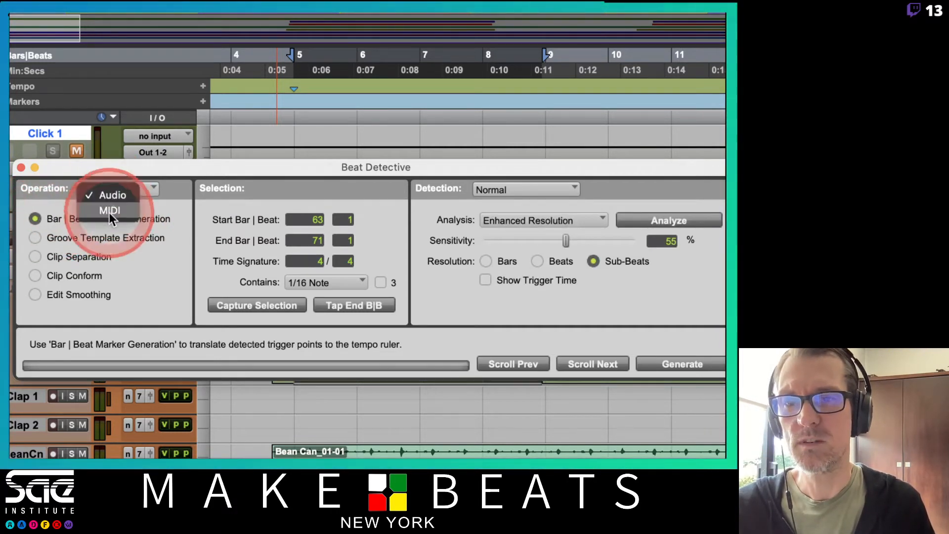
{"action": "left_click", "coordinate": [172, 179]}
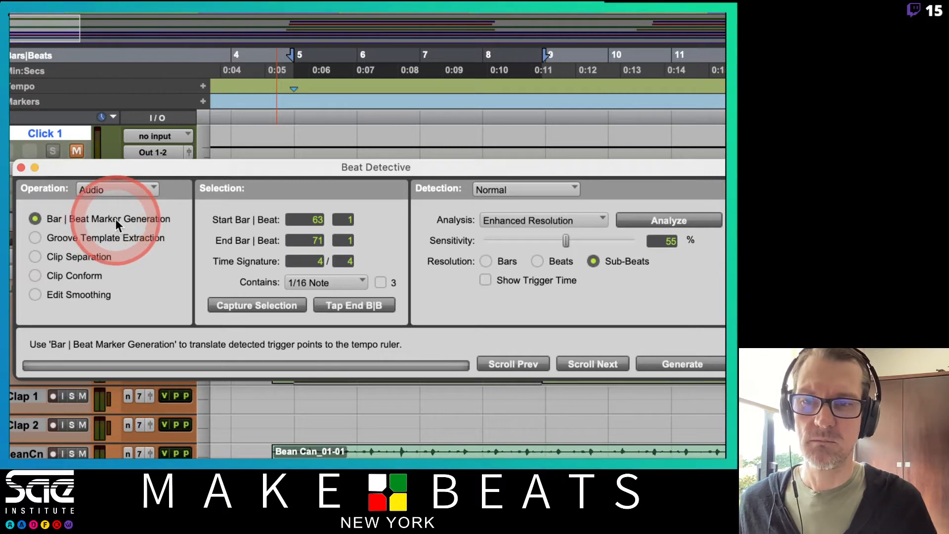
{"action": "left_click_drag", "start_coordinate": [244, 172], "coordinate": [252, 236]}
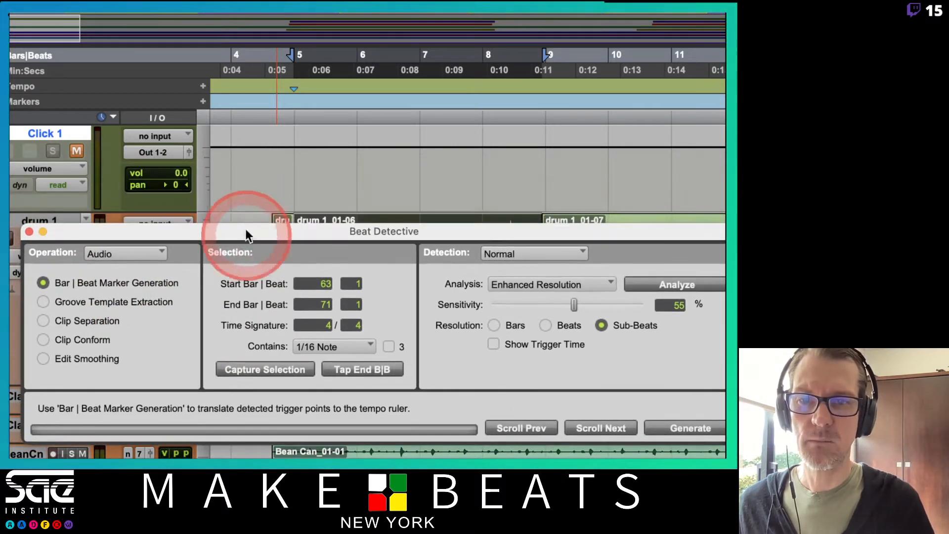
{"action": "scroll", "coordinate": [250, 211], "scroll_direction": "down", "scroll_amount": 8}
{"action": "scroll", "coordinate": [250, 211], "scroll_direction": "up", "scroll_amount": 4}
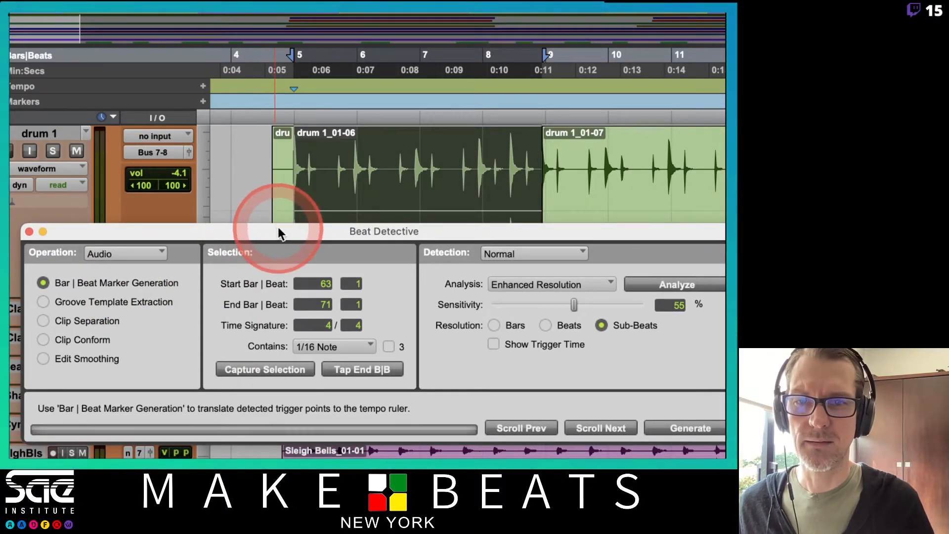
{"action": "left_click_drag", "start_coordinate": [278, 233], "coordinate": [262, 302]}
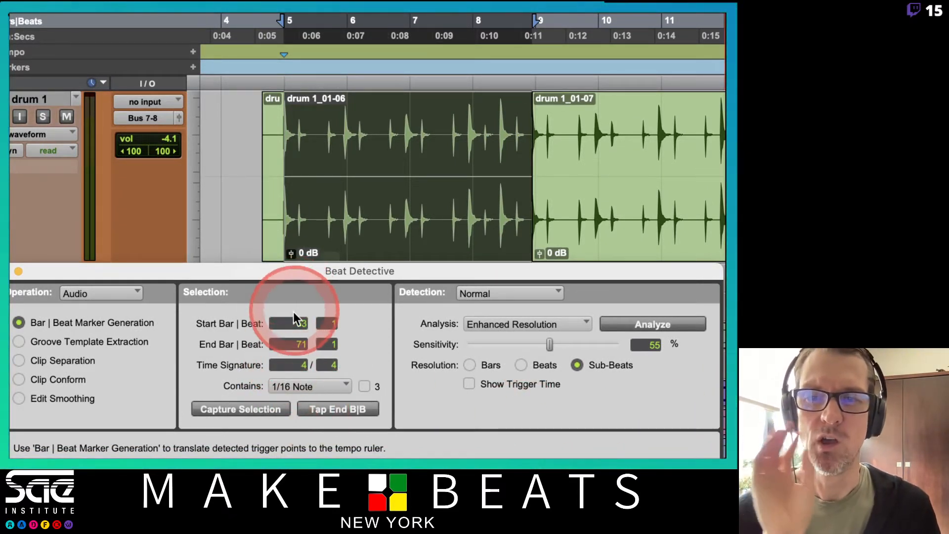
- Define the selection from bar 5 to bar 9 and set its contents to 1/8 notes
{"action": "left_click", "coordinate": [292, 324]}
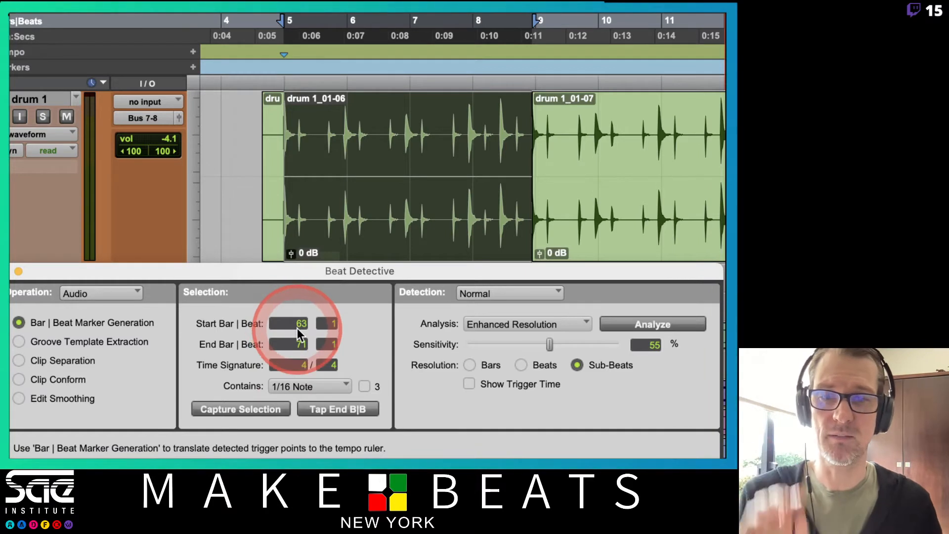
{"action": "type", "text": "5"}
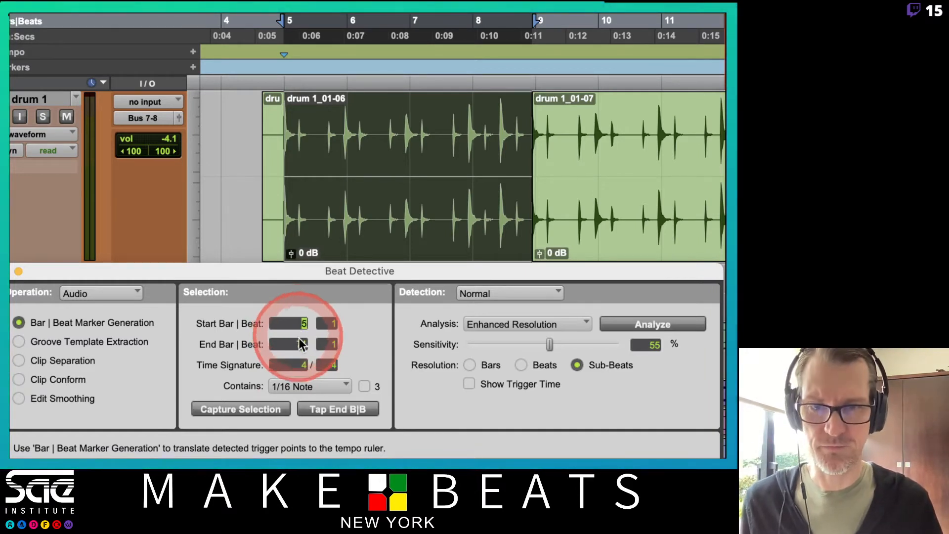
{"action": "left_click", "coordinate": [300, 344]}
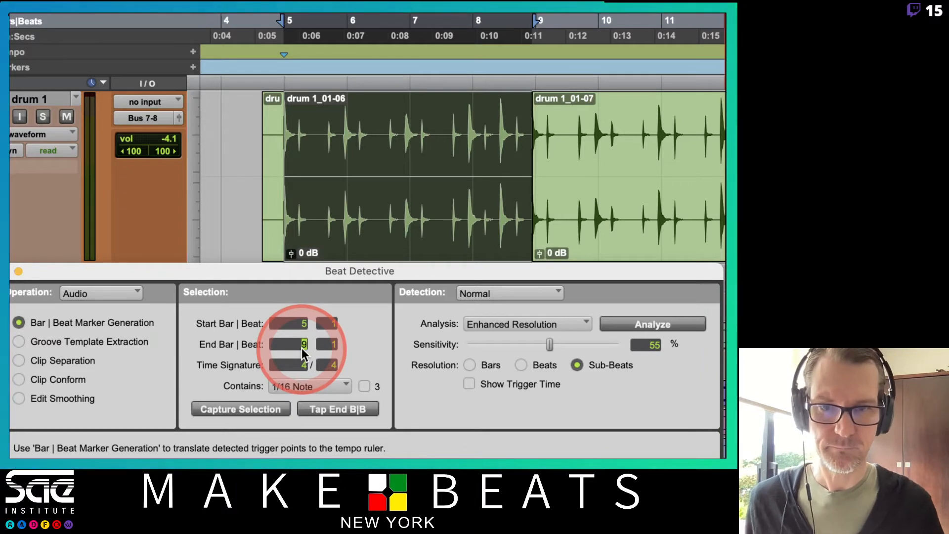
{"action": "left_click", "coordinate": [328, 386]}
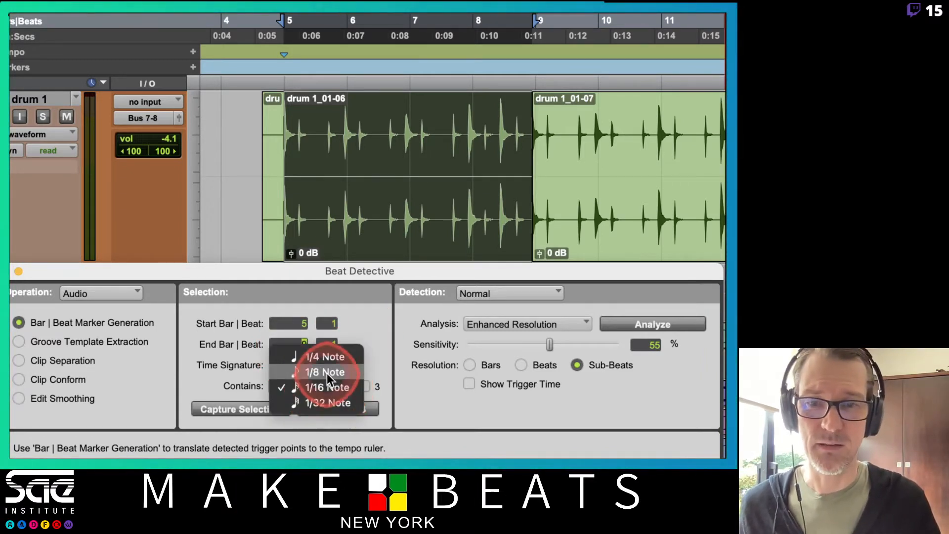
{"action": "left_click", "coordinate": [328, 374]}
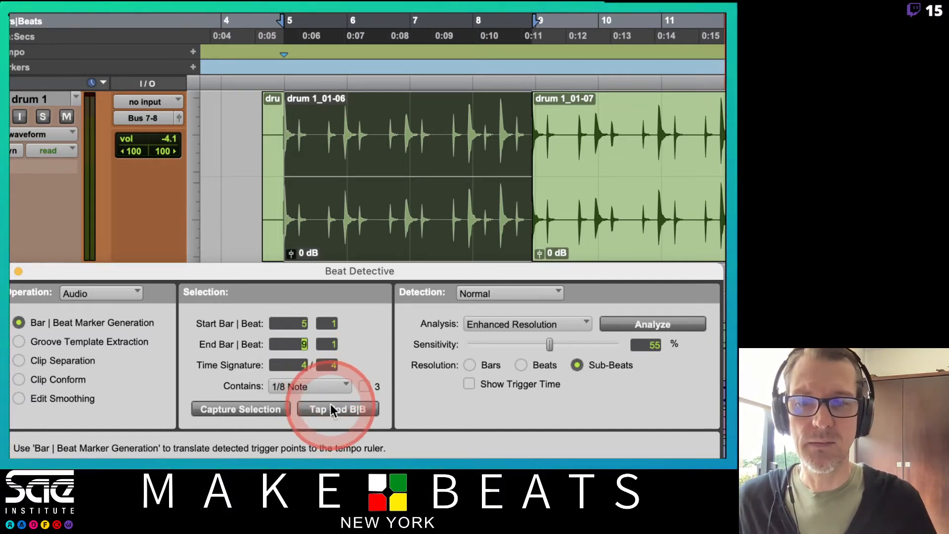
{"action": "left_click", "coordinate": [260, 410]}
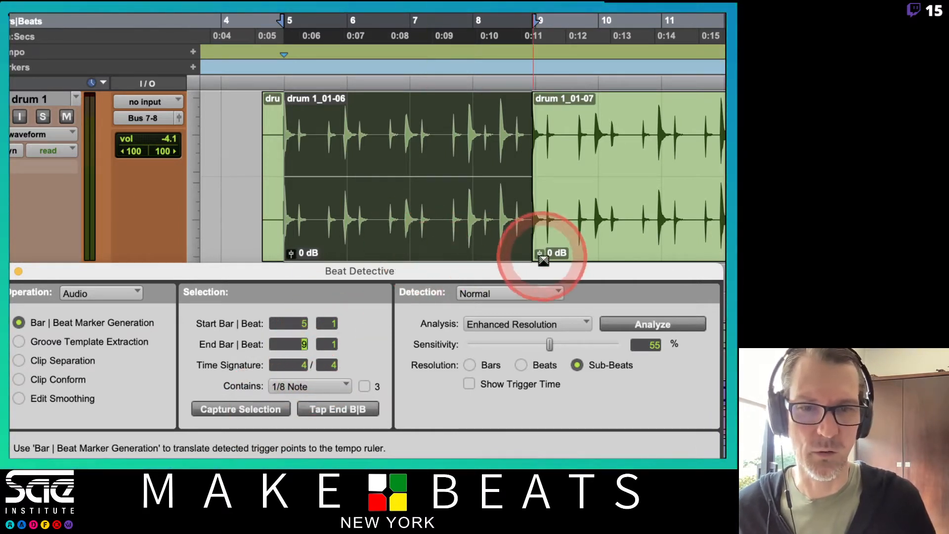
- Analyze the selected drum 1 clip using Normal detection and Enhanced Resolution analysis
{"action": "left_click", "coordinate": [473, 295]}
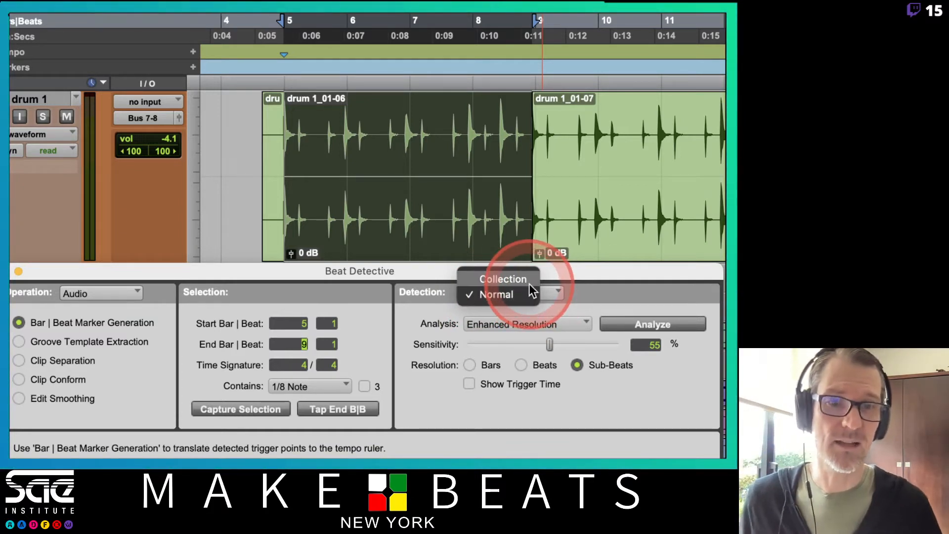
{"action": "left_click", "coordinate": [597, 286]}
{"action": "left_click", "coordinate": [557, 322]}
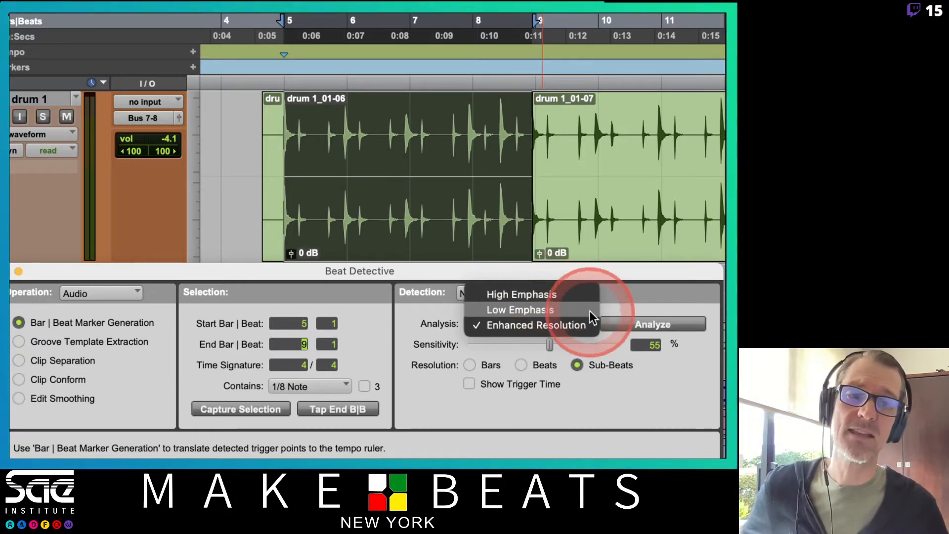
{"action": "left_click", "coordinate": [652, 308]}
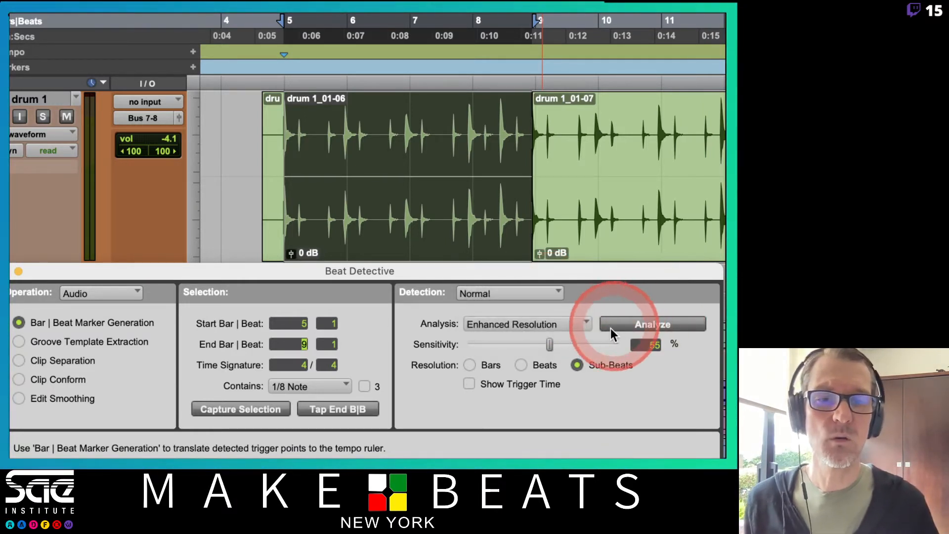
{"action": "left_click", "coordinate": [638, 321]}
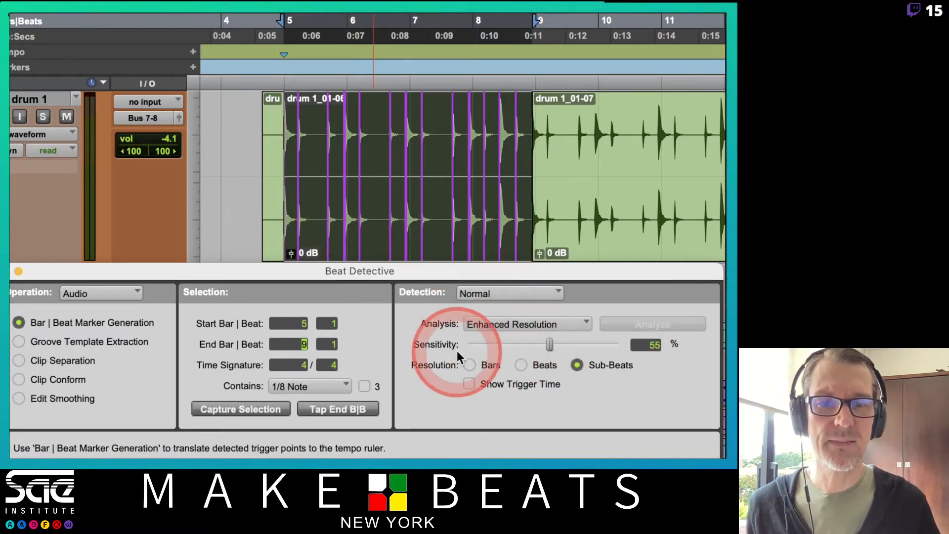
- Show the trigger times and examine the detected beat triggers along the drum 1 clip from bar 5 to bar 9
{"action": "left_click", "coordinate": [469, 384]}
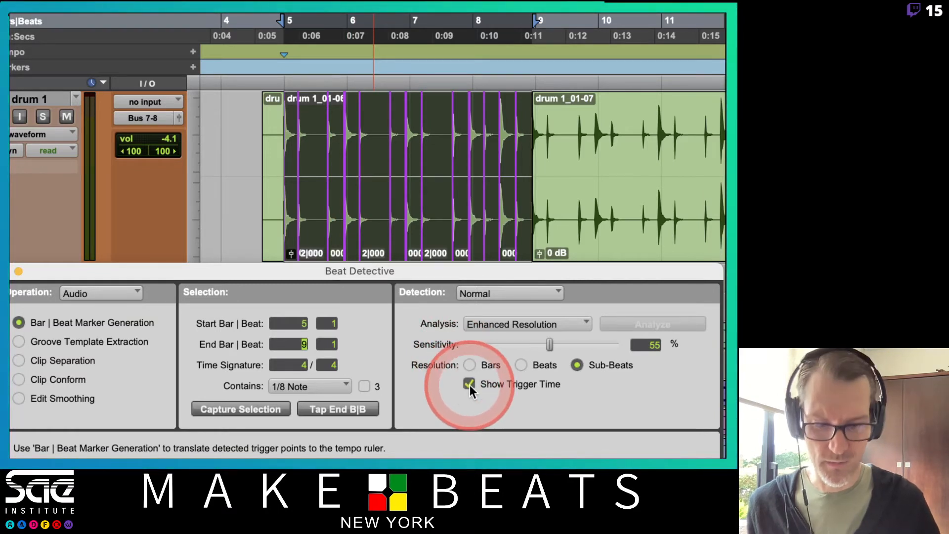
{"action": "scroll", "coordinate": [435, 207], "scroll_direction": "right", "scroll_amount": 10}
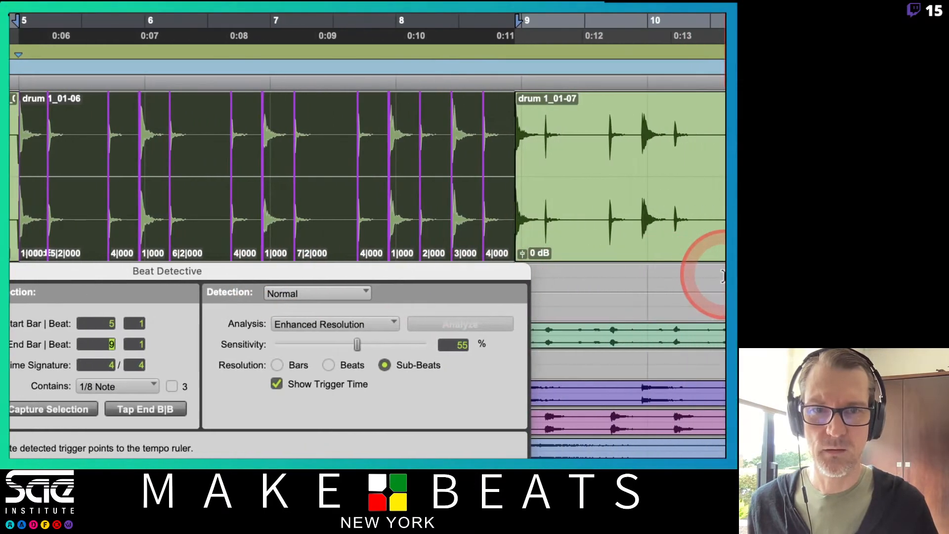
{"action": "left_click_drag", "start_coordinate": [467, 273], "coordinate": [674, 280]}
{"action": "scroll", "coordinate": [633, 204], "scroll_direction": "left", "scroll_amount": 2}
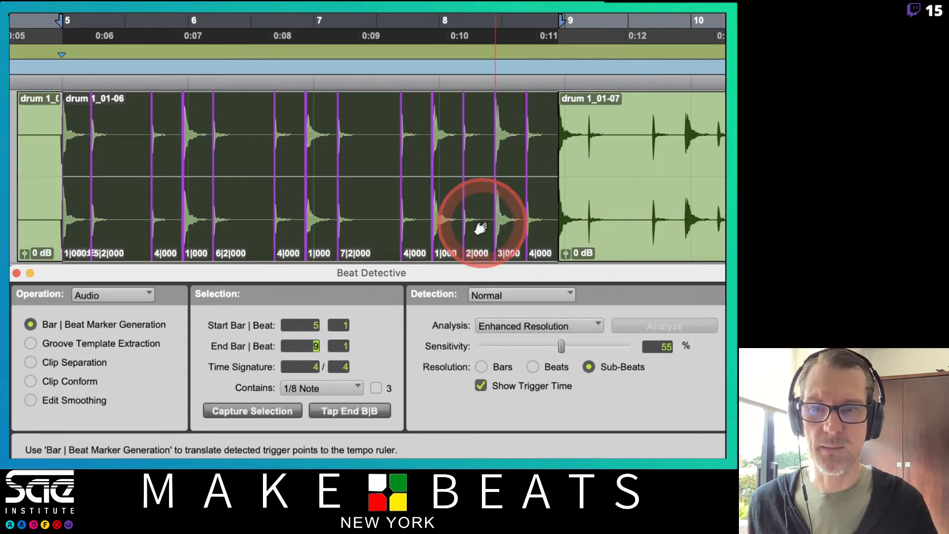
{"action": "left_click", "coordinate": [326, 222]}
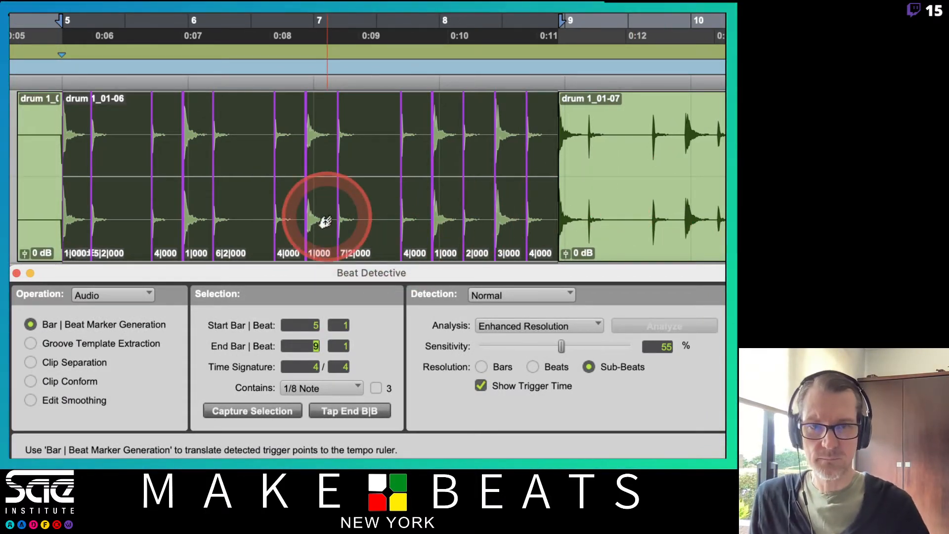
{"action": "key", "text": "t"}
{"action": "key", "text": "space"}
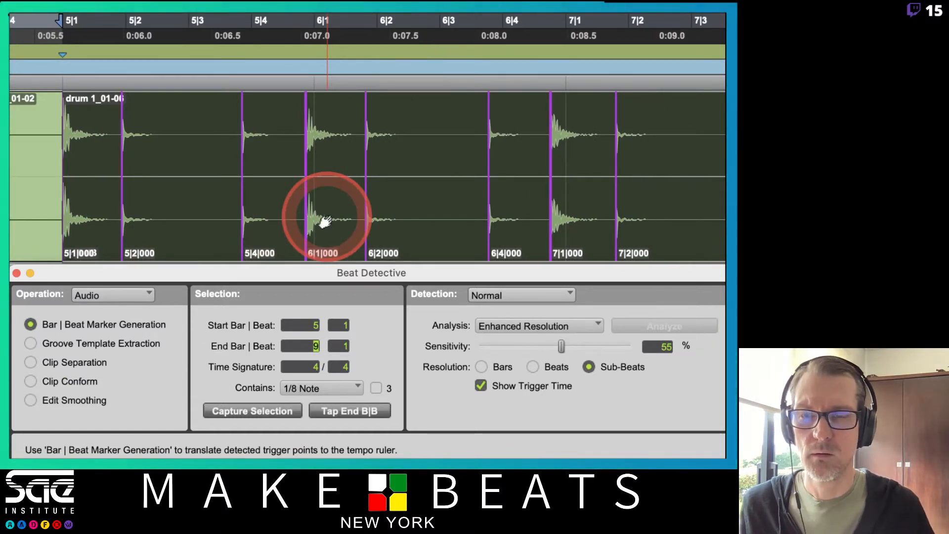
{"action": "key", "text": "space"}
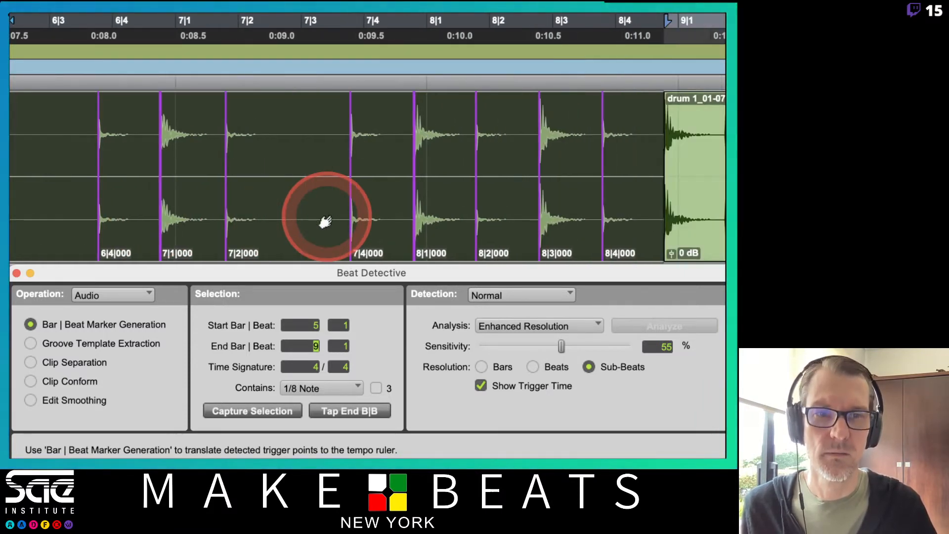
{"action": "scroll", "coordinate": [326, 217], "scroll_direction": "left", "scroll_amount": 5}
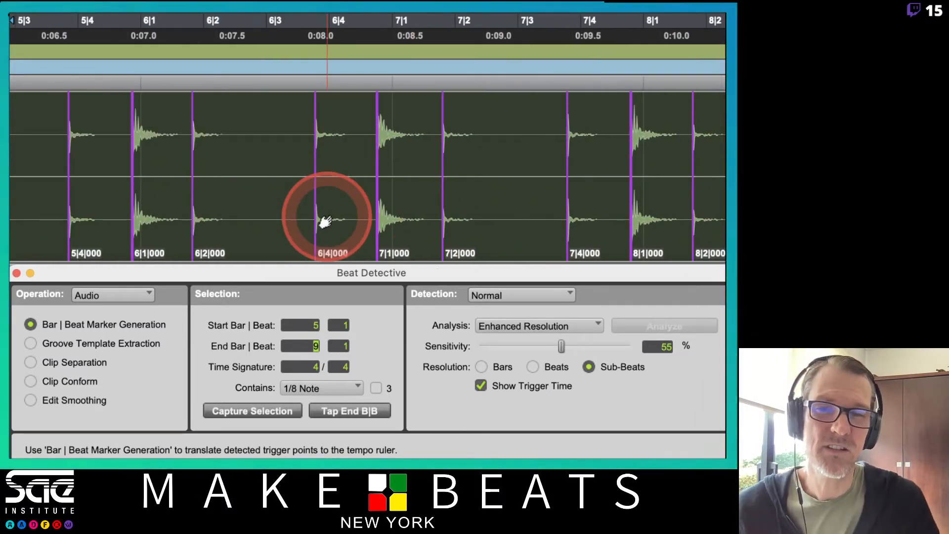
{"action": "key", "text": "super+["}
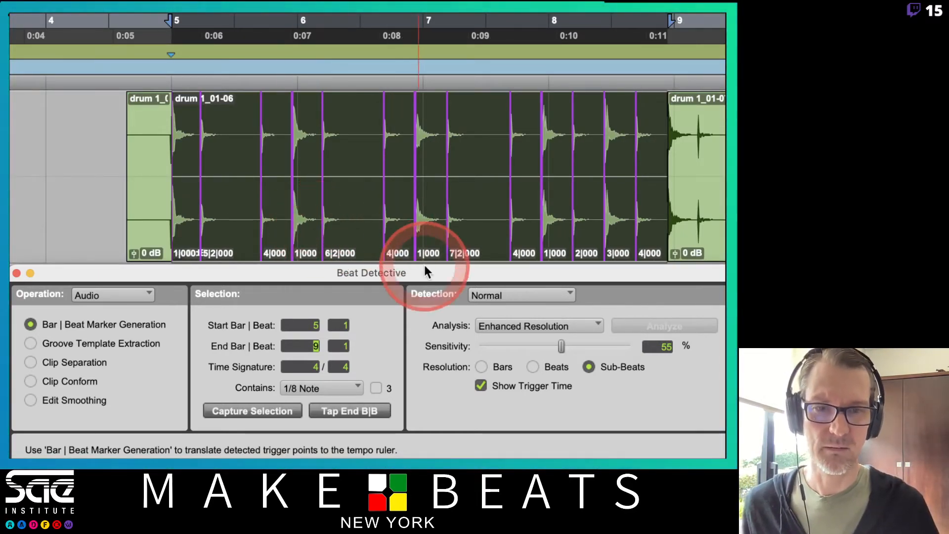
- Lower the detection sensitivity to 51% for the drum 1 clip's beat triggers
{"action": "left_click", "coordinate": [560, 346]}
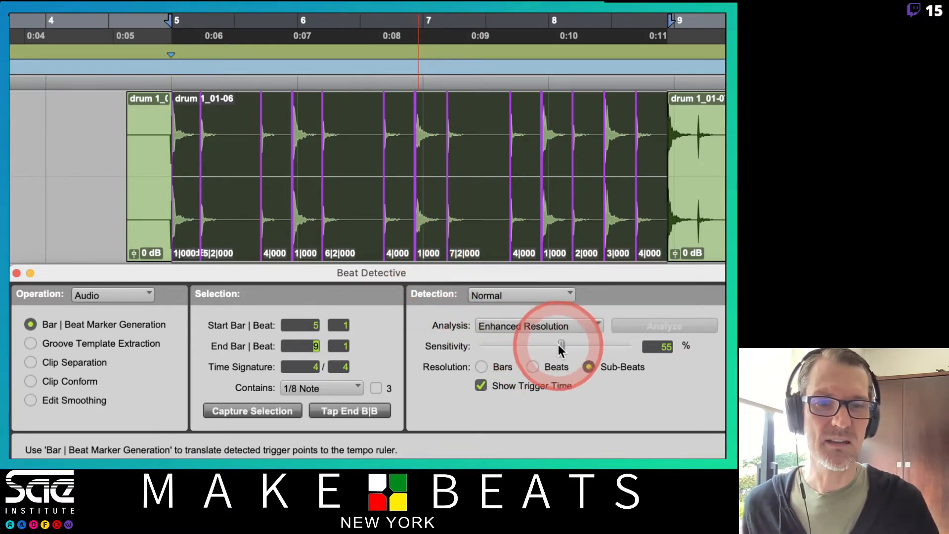
{"action": "left_click_drag", "start_coordinate": [559, 345], "coordinate": [534, 355]}
{"action": "left_click_drag", "start_coordinate": [533, 356], "coordinate": [558, 345]}
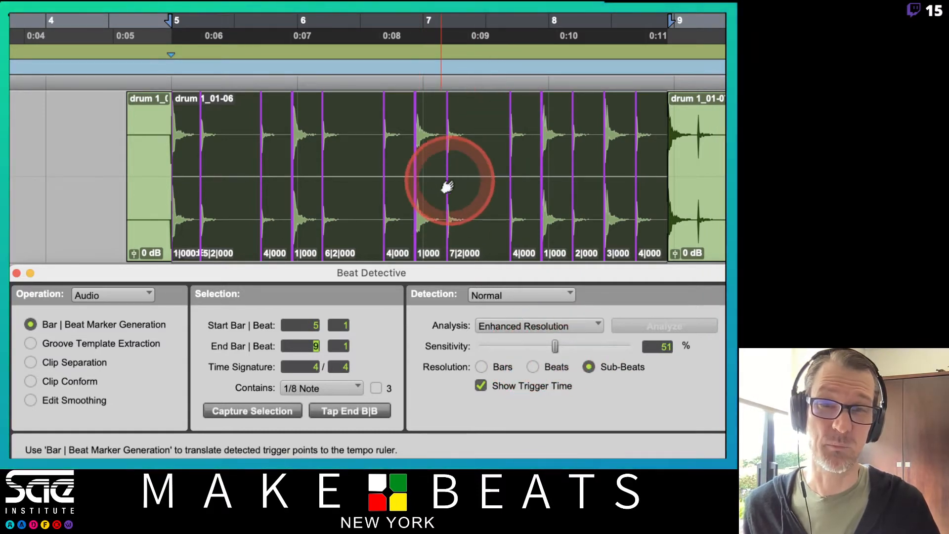
{"action": "left_click", "coordinate": [389, 176]}
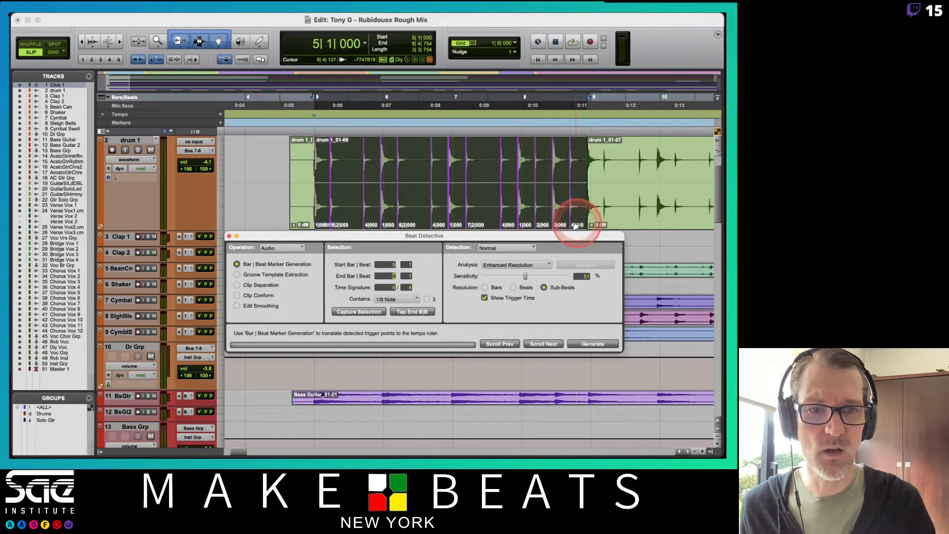
- Generate the bar and beat markers from the detected triggers, preserving the tick position of tick-based tracks
{"action": "left_click", "coordinate": [584, 345]}
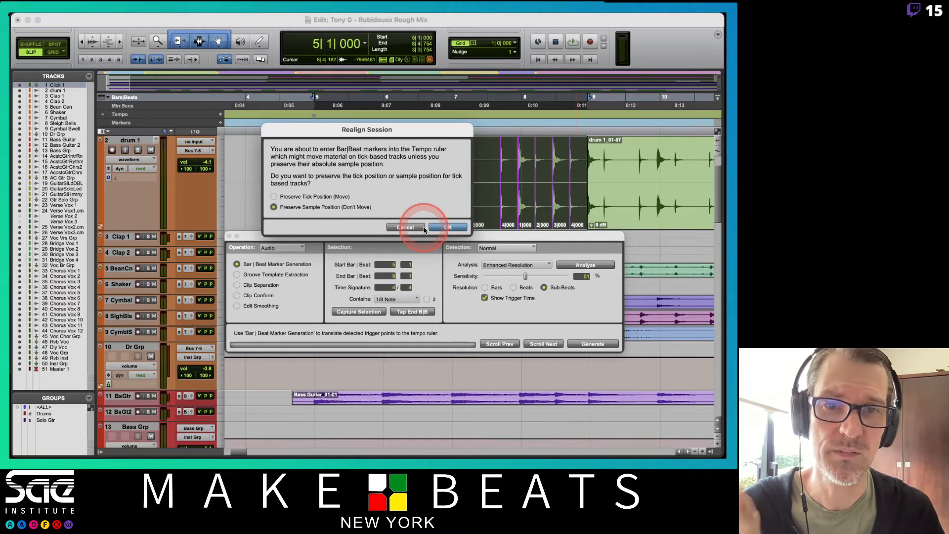
{"action": "left_click", "coordinate": [273, 196]}
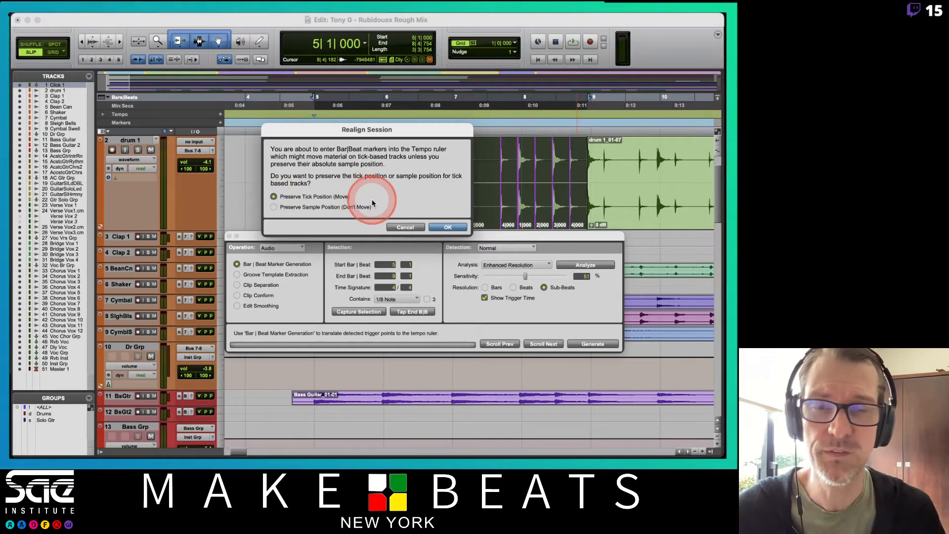
{"action": "left_click", "coordinate": [448, 227]}
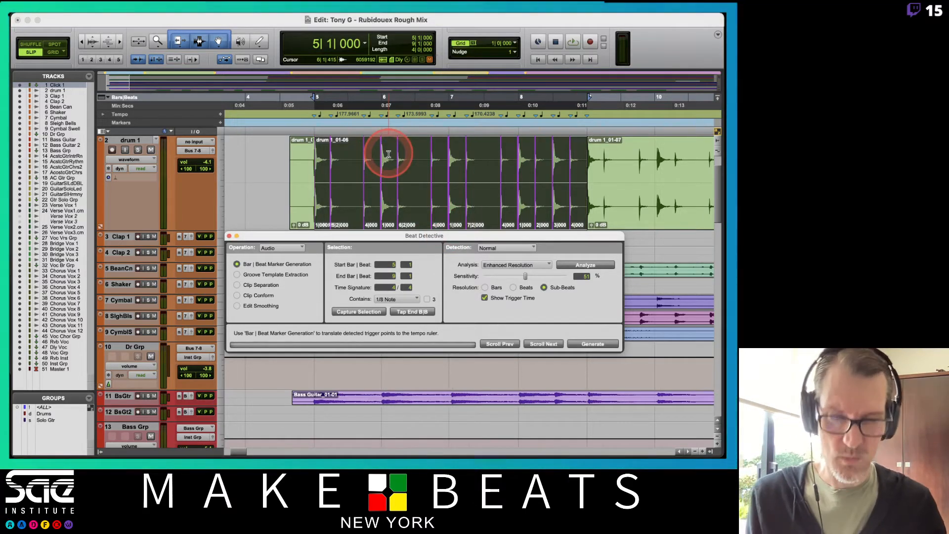
- Expand and enlarge the tempo editor, shifting its scale to examine the generated tempo changes around bars 5 to 7
{"action": "key", "text": "t"}
{"action": "key", "text": "t"}
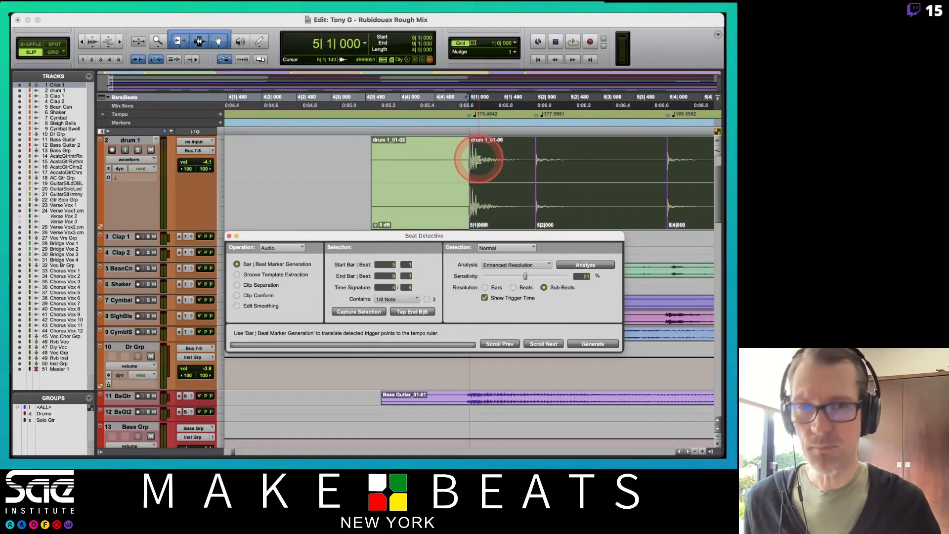
{"action": "scroll", "coordinate": [479, 159], "scroll_direction": "right", "scroll_amount": 5}
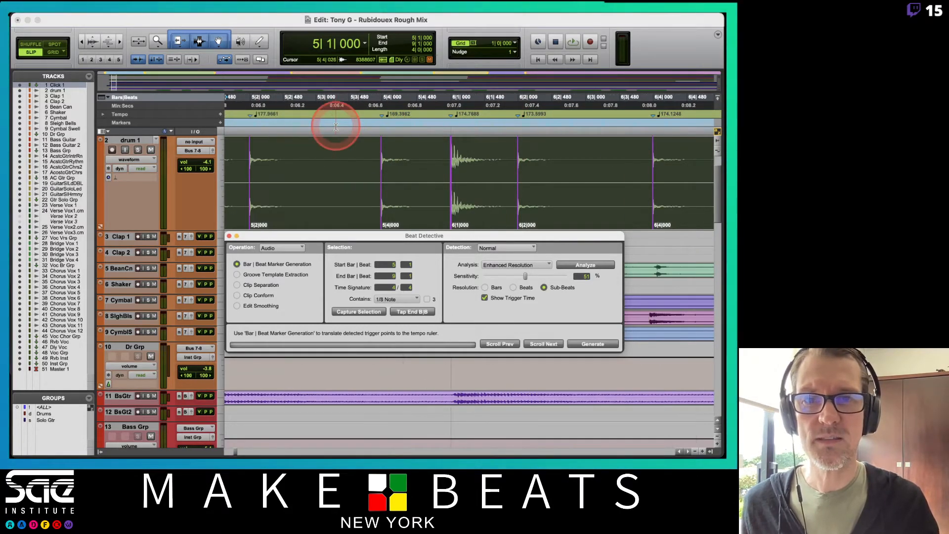
{"action": "left_click", "coordinate": [103, 115]}
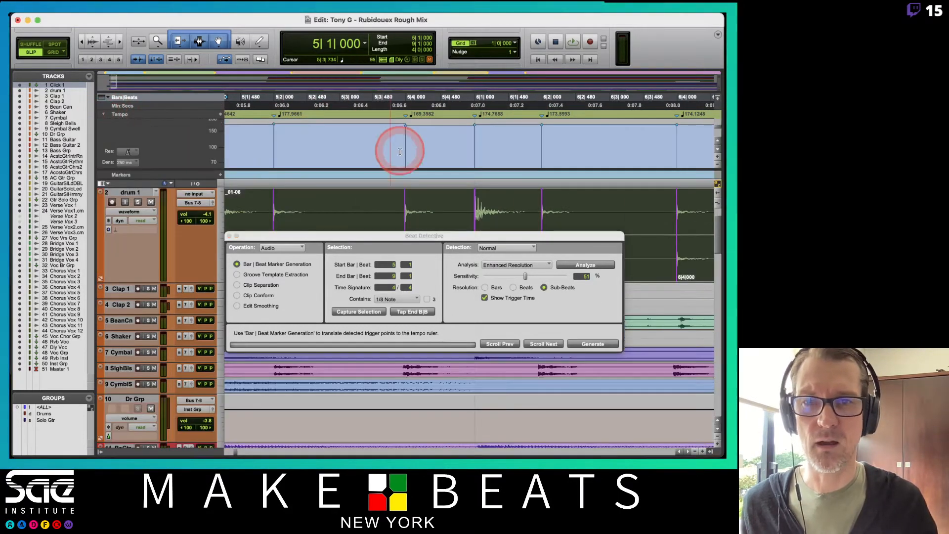
{"action": "scroll", "coordinate": [426, 178], "scroll_direction": "right", "scroll_amount": 3}
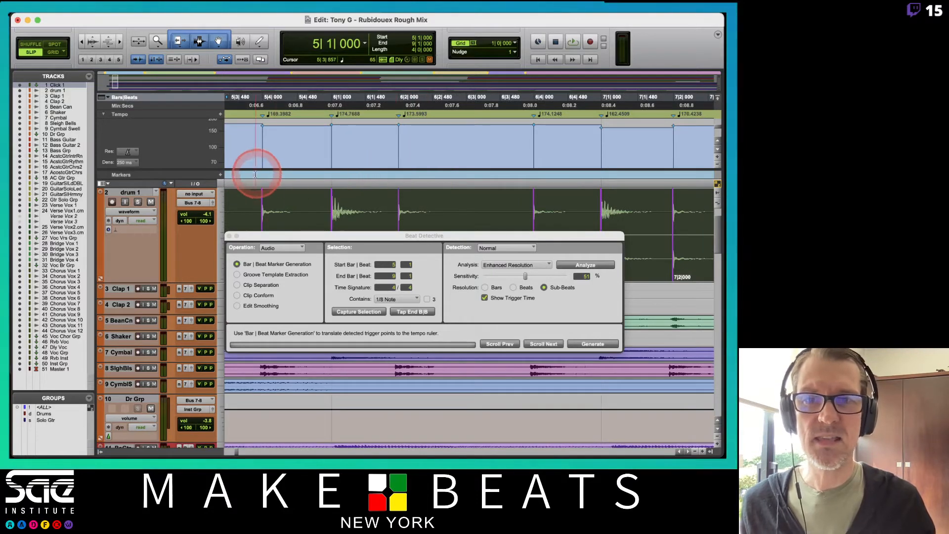
{"action": "left_click_drag", "start_coordinate": [206, 169], "coordinate": [202, 213]}
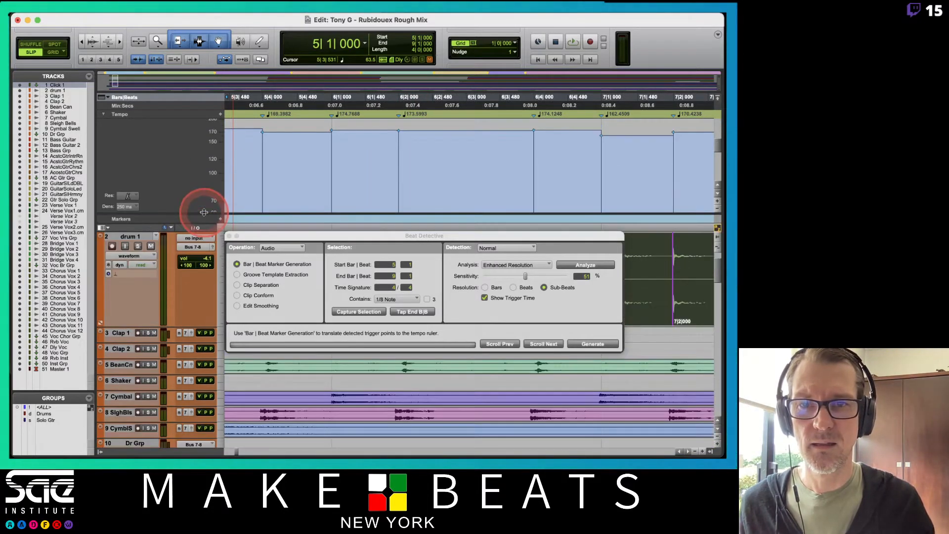
{"action": "scroll", "coordinate": [209, 162], "scroll_direction": "up", "scroll_amount": 4}
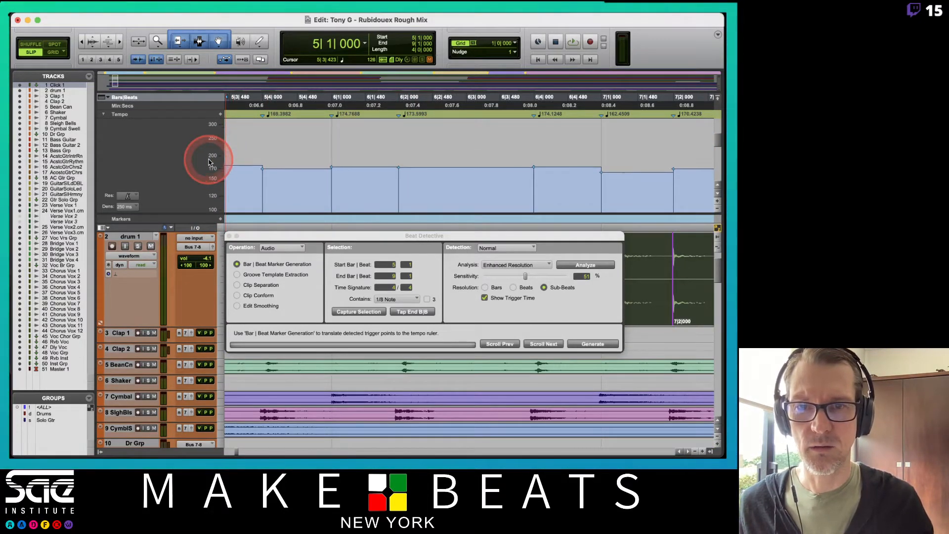
- Play back the bar 5 to 9 selection while viewing its tempo changes in the context of the session
{"action": "key", "text": "r"}
{"action": "key", "text": "r"}
{"action": "key", "text": "r"}
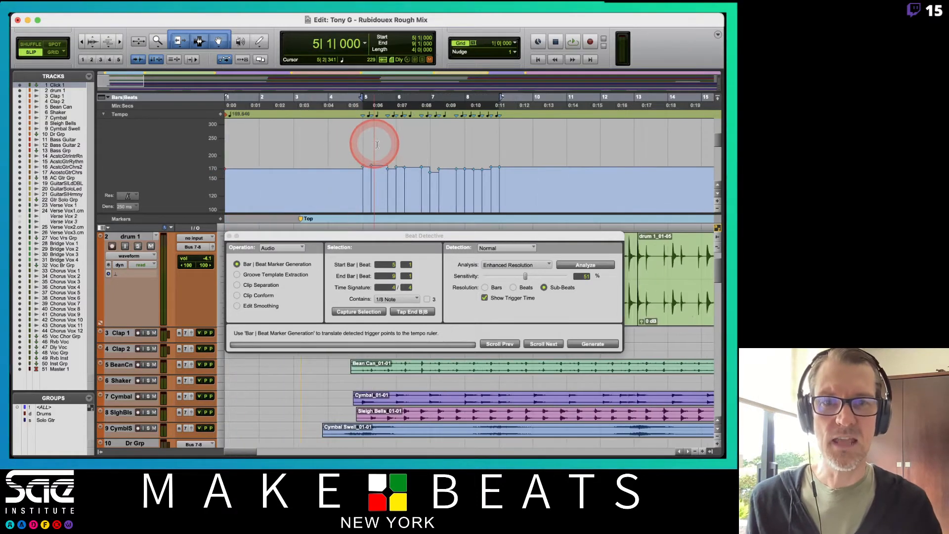
{"action": "key", "text": "t"}
{"action": "scroll", "coordinate": [472, 151], "scroll_direction": "right", "scroll_amount": 5}
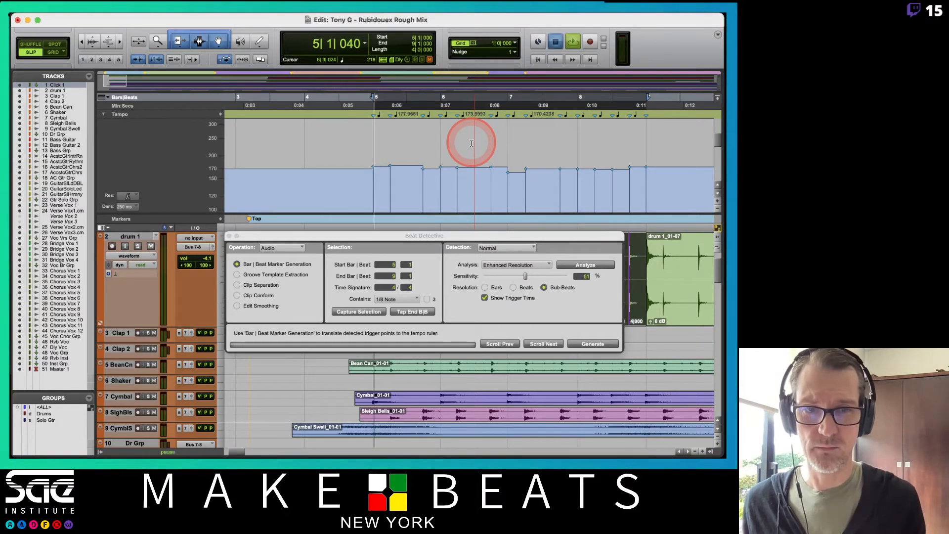
{"action": "key", "text": "space"}
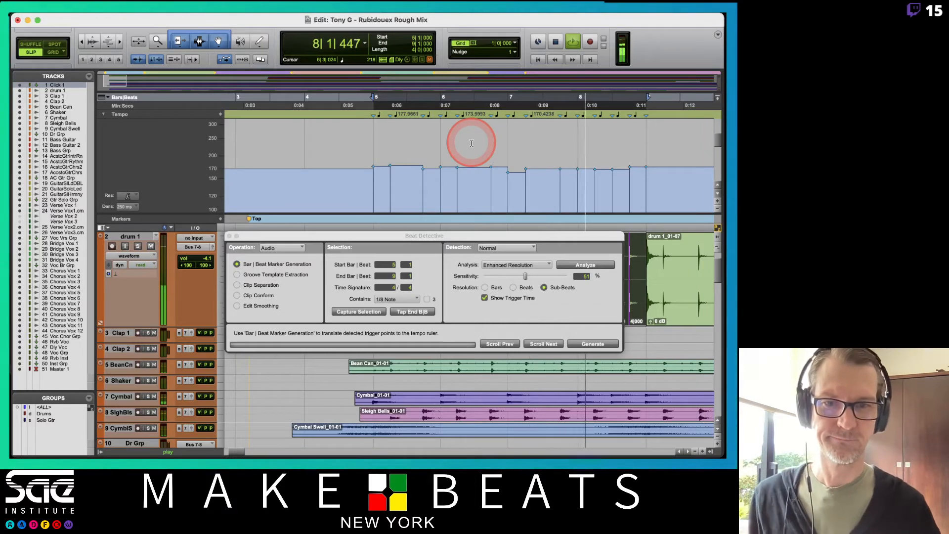
{"action": "key", "text": "r"}
{"action": "key", "text": "r"}
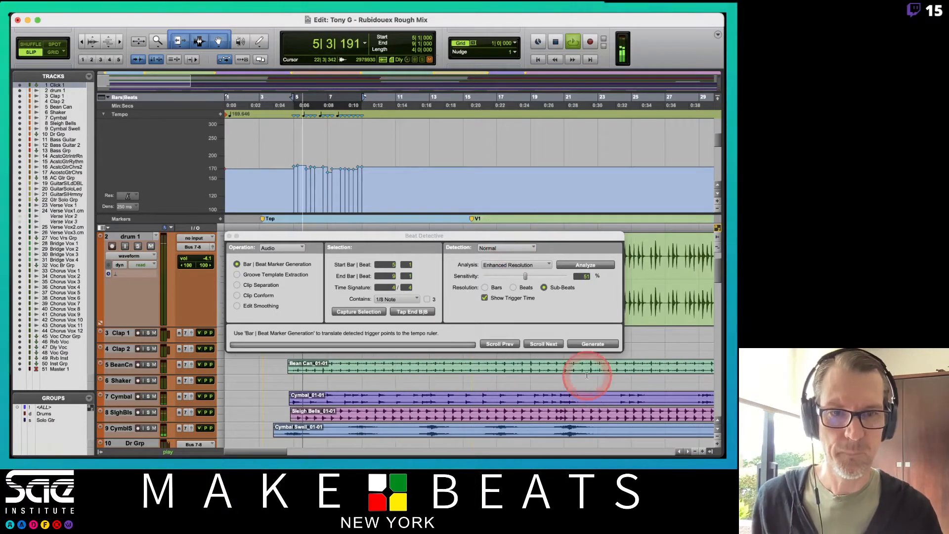
{"action": "key", "text": "space"}
- Set the timebase of the Dr Grp, Bass Grp, AC Gtr Grp and Gtr Solo Grp tracks to Samples
{"action": "scroll", "coordinate": [592, 387], "scroll_direction": "right", "scroll_amount": 4}
{"action": "scroll", "coordinate": [591, 388], "scroll_direction": "down", "scroll_amount": 4}
{"action": "scroll", "coordinate": [591, 387], "scroll_direction": "down", "scroll_amount": 3}
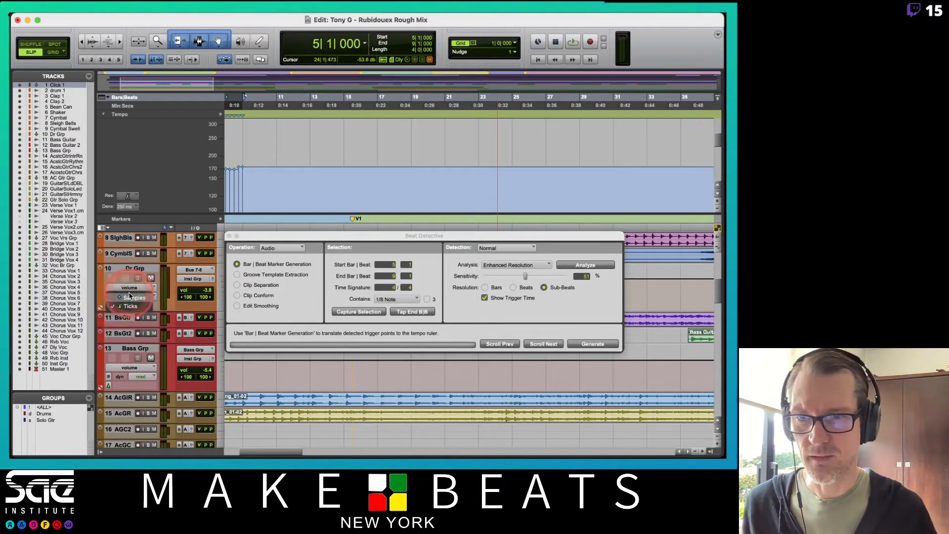
{"action": "left_click", "coordinate": [108, 386]}
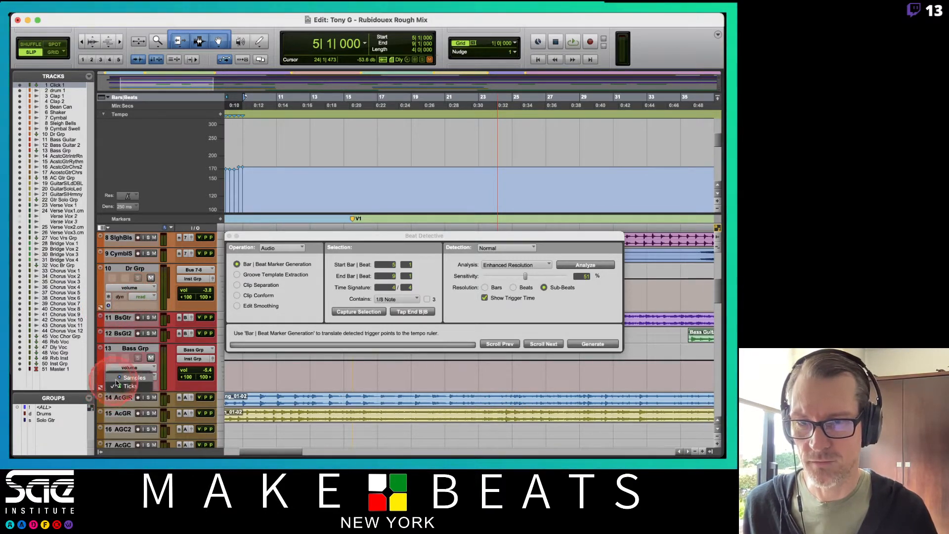
{"action": "left_click", "coordinate": [125, 377]}
{"action": "scroll", "coordinate": [119, 366], "scroll_direction": "down", "scroll_amount": 5}
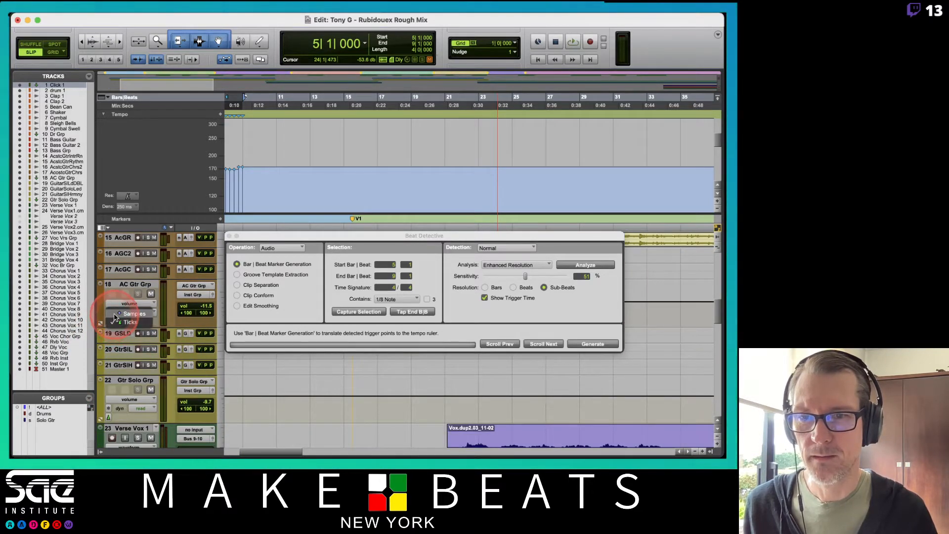
{"action": "left_click", "coordinate": [118, 314]}
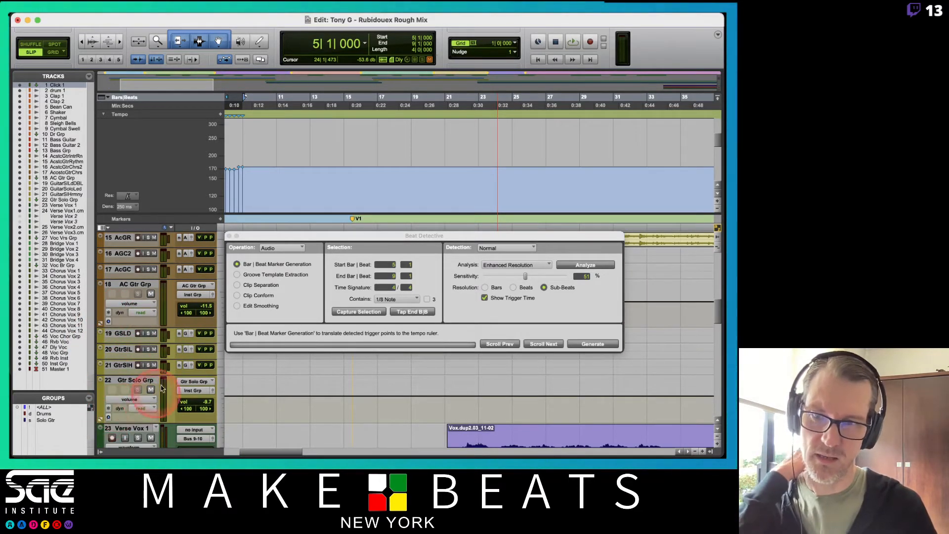
- Set the timebase of the Voc Vrs Grp, Voc Br Grp, Voc Chor Grp and Voc Grp tracks to Samples
{"action": "scroll", "coordinate": [163, 381], "scroll_direction": "down", "scroll_amount": 7}
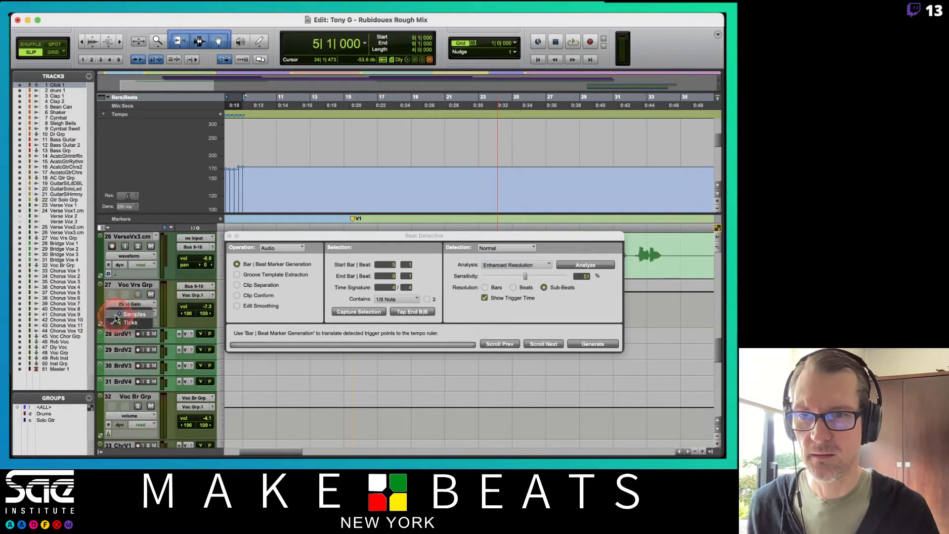
{"action": "scroll", "coordinate": [172, 382], "scroll_direction": "down", "scroll_amount": 3}
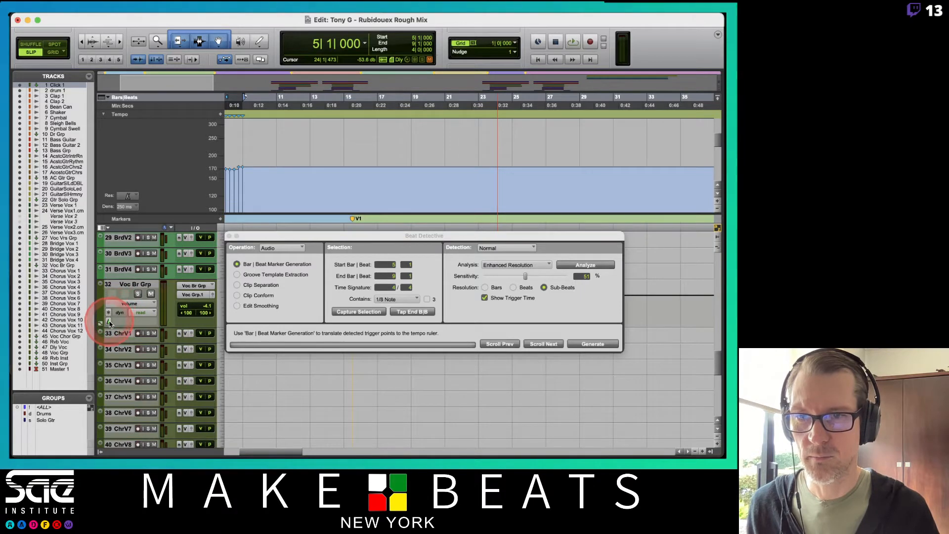
{"action": "scroll", "coordinate": [132, 322], "scroll_direction": "down", "scroll_amount": 10}
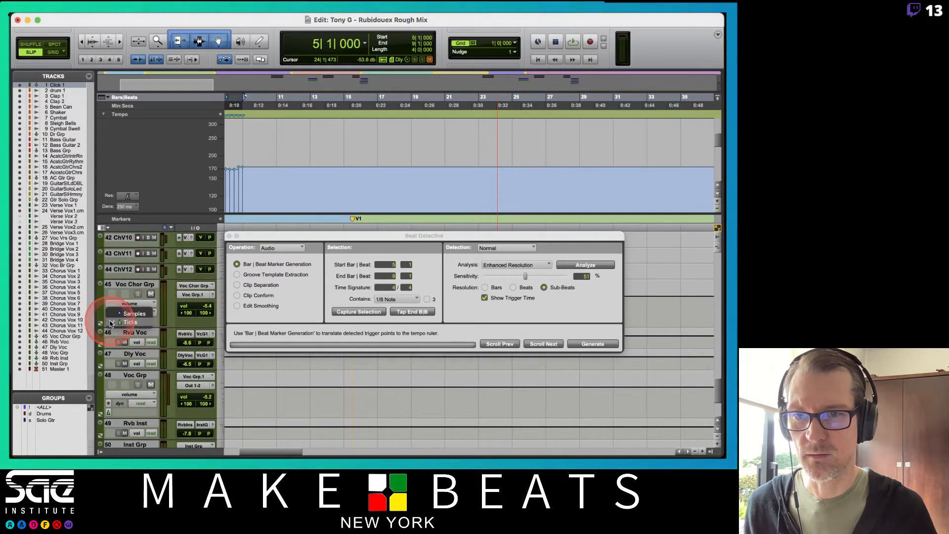
{"action": "left_click", "coordinate": [109, 413]}
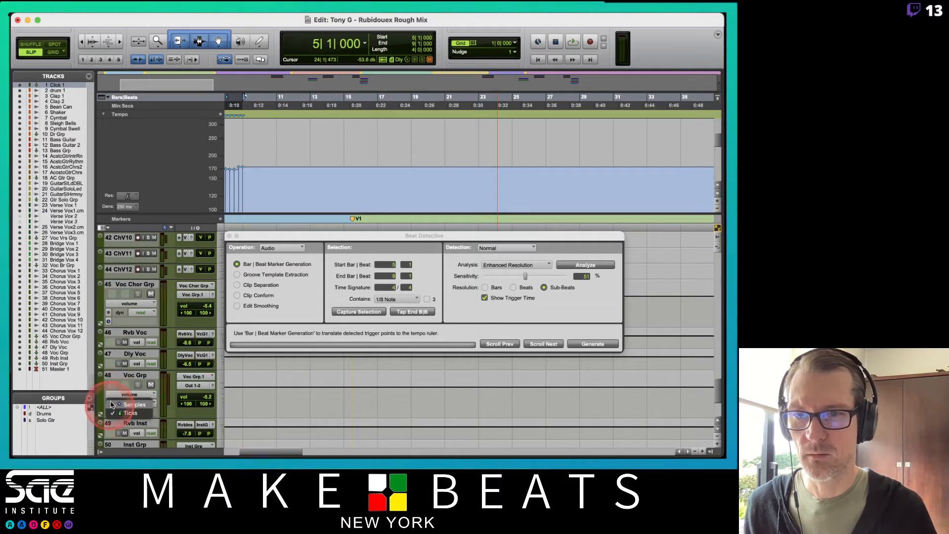
{"action": "left_click", "coordinate": [113, 403]}
- Set the timebase of the Inst Grp and Master 1 tracks to Samples
{"action": "scroll", "coordinate": [147, 372], "scroll_direction": "down", "scroll_amount": 5}
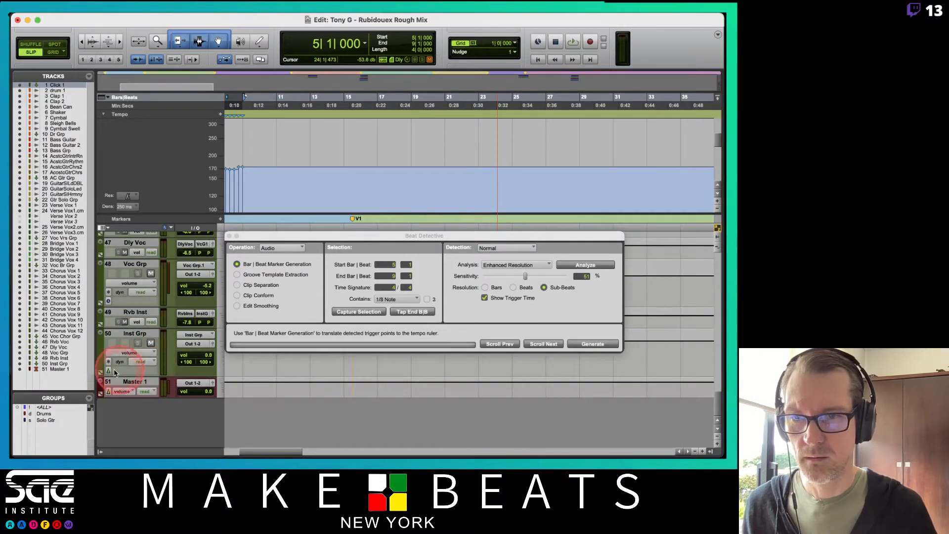
{"action": "left_click", "coordinate": [109, 371]}
{"action": "left_click", "coordinate": [121, 363]}
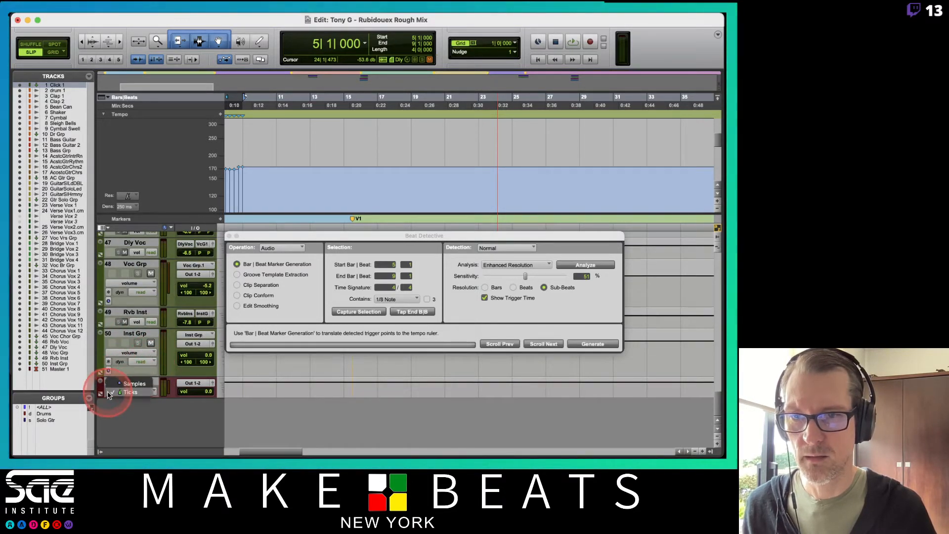
{"action": "left_click", "coordinate": [127, 383]}
- Show only the aux tracks to check their timebase settings
{"action": "scroll", "coordinate": [130, 304], "scroll_direction": "up", "scroll_amount": 6}
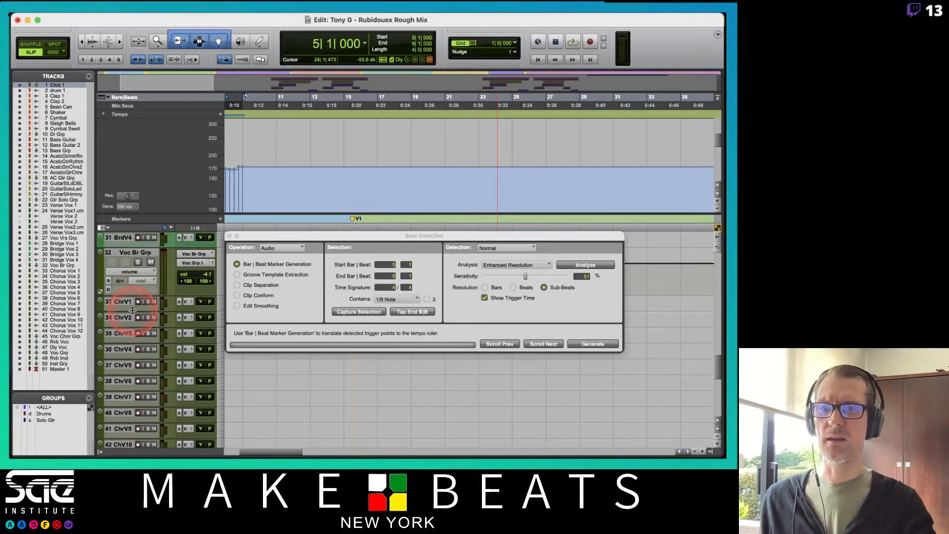
{"action": "scroll", "coordinate": [132, 310], "scroll_direction": "up", "scroll_amount": 10}
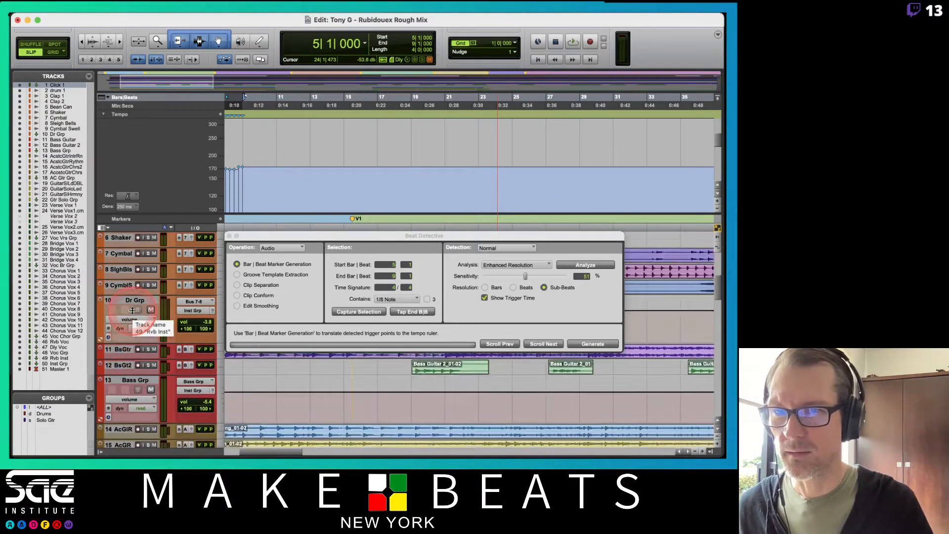
{"action": "scroll", "coordinate": [133, 311], "scroll_direction": "up", "scroll_amount": 2}
{"action": "left_click", "coordinate": [89, 76]}
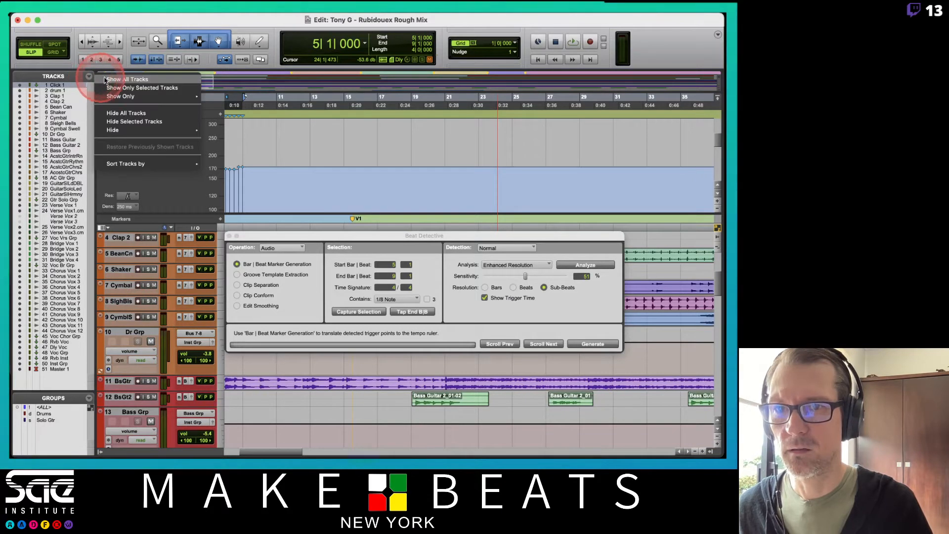
{"action": "mouse_move", "coordinate": [123, 96]}
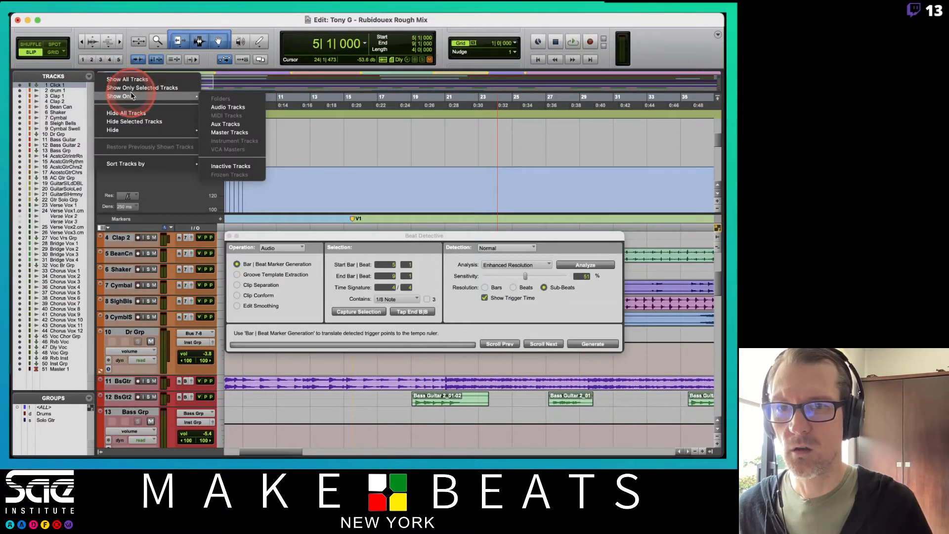
{"action": "left_click", "coordinate": [226, 123]}
{"action": "left_click", "coordinate": [233, 206]}
{"action": "left_click", "coordinate": [171, 388]}
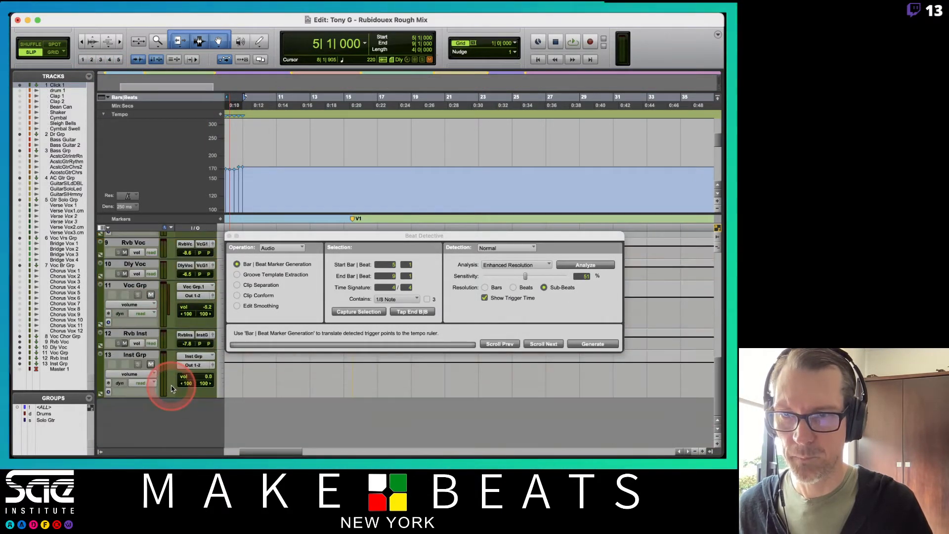
- Set the height of the small reverb and delay aux tracks to medium and check the aux tracks' timebases
{"action": "left_click", "coordinate": [222, 244]}
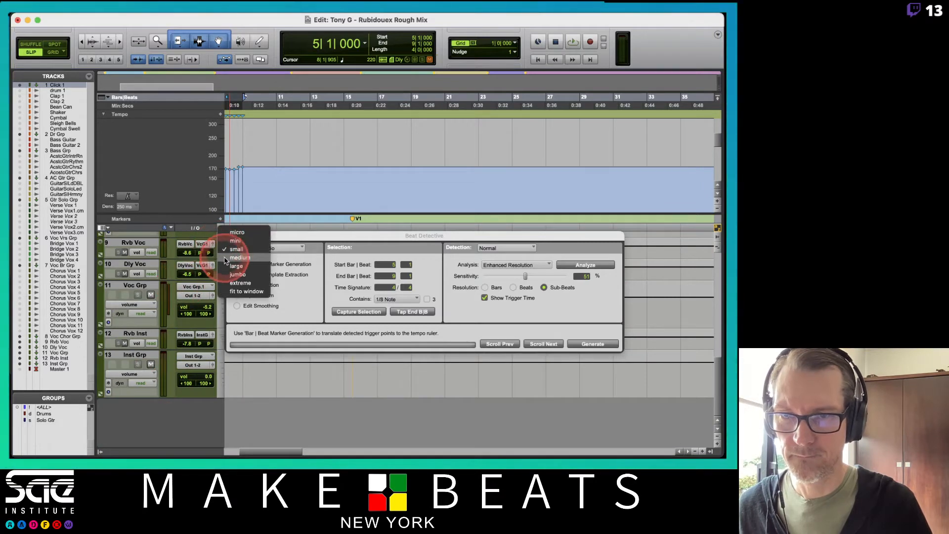
{"action": "left_click", "coordinate": [226, 261]}
{"action": "scroll", "coordinate": [163, 341], "scroll_direction": "down", "scroll_amount": 3}
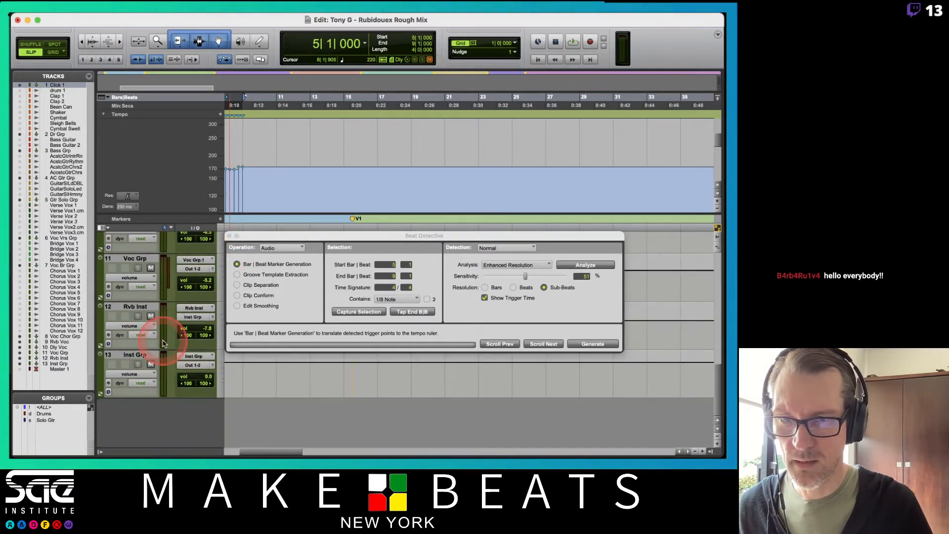
{"action": "scroll", "coordinate": [164, 343], "scroll_direction": "up", "scroll_amount": 4}
{"action": "scroll", "coordinate": [164, 343], "scroll_direction": "up", "scroll_amount": 5}
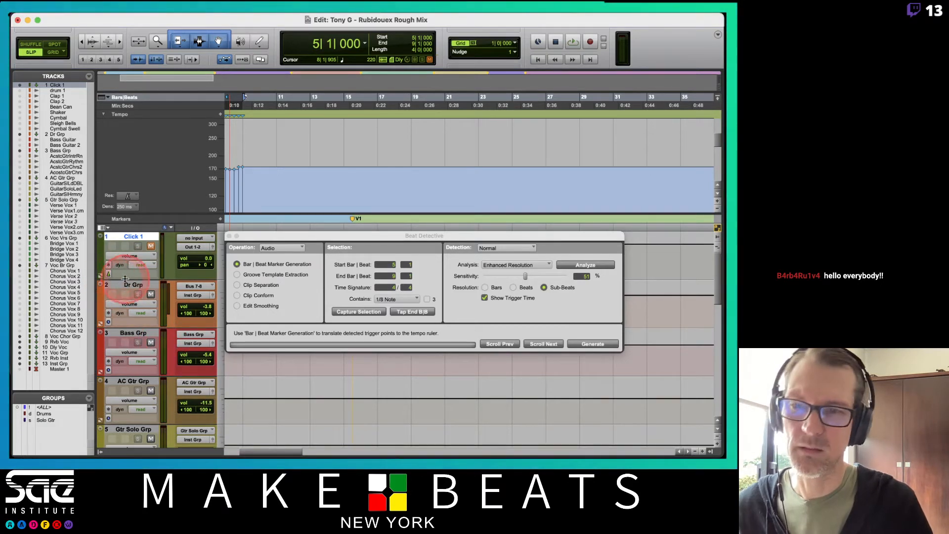
- Show all tracks again and move the Beat Detective window clear of the first drum 1 waveforms and the tempo editor
{"action": "left_click", "coordinate": [89, 76]}
{"action": "left_click", "coordinate": [114, 77]}
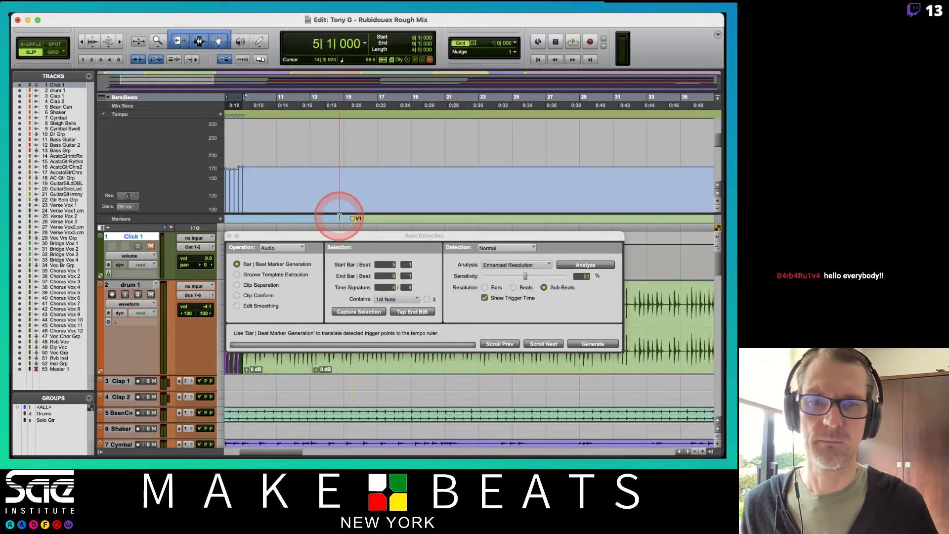
{"action": "scroll", "coordinate": [313, 165], "scroll_direction": "left", "scroll_amount": 5}
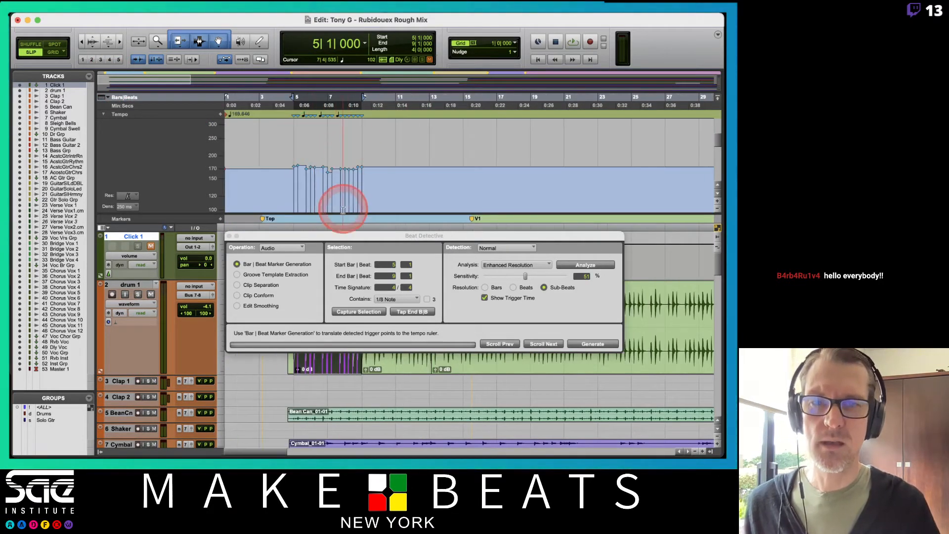
{"action": "left_click_drag", "start_coordinate": [351, 237], "coordinate": [332, 337]}
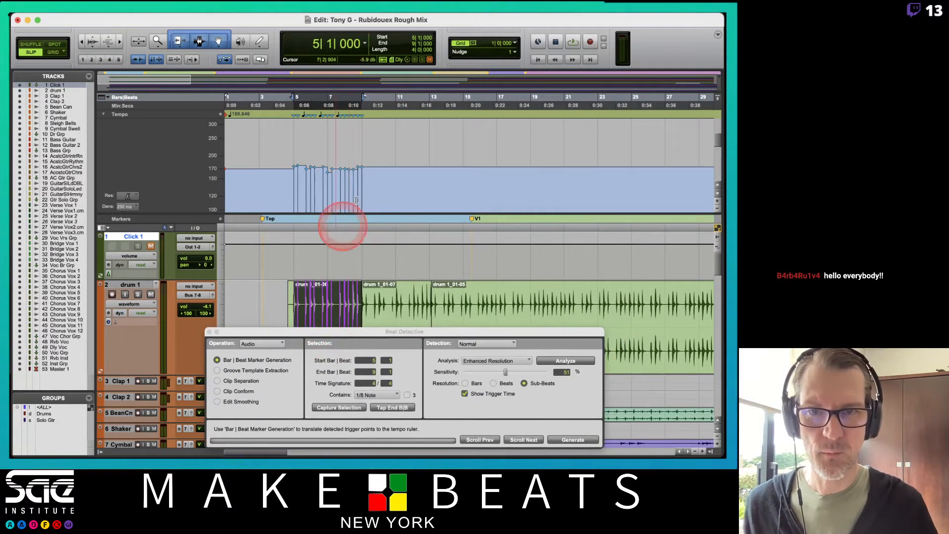
- Collapse the tempo editor, then select the drum 1 clip starting at bar 9 and play it
{"action": "left_click", "coordinate": [372, 302]}
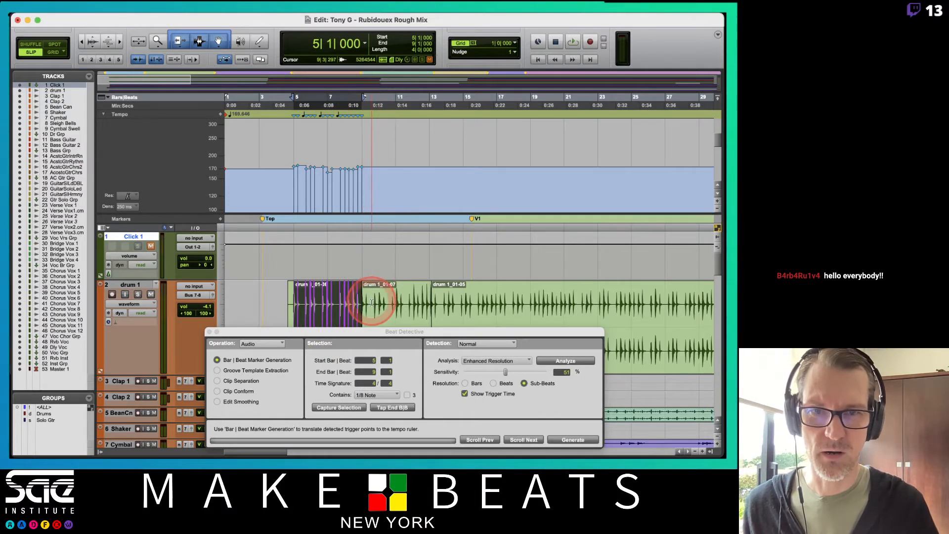
{"action": "left_click", "coordinate": [402, 309]}
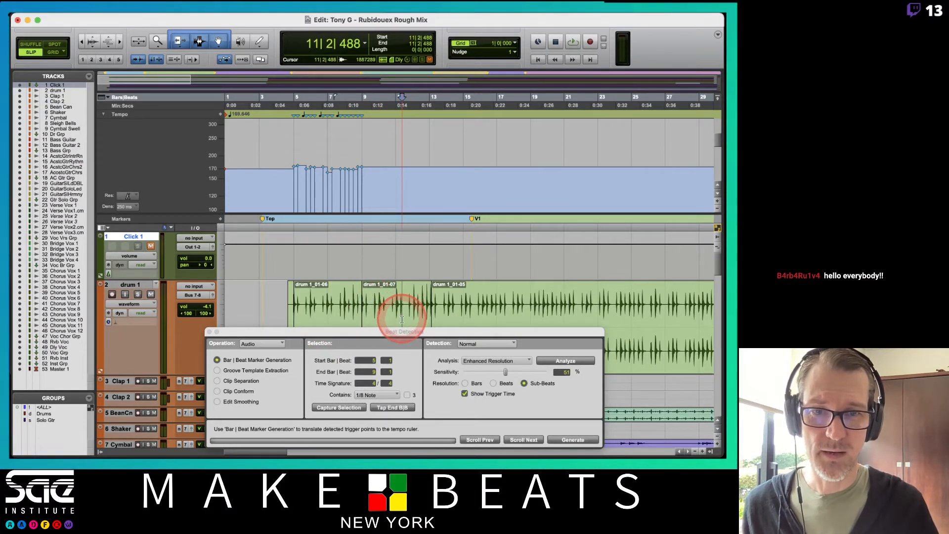
{"action": "left_click", "coordinate": [104, 115]}
{"action": "left_click", "coordinate": [392, 242]}
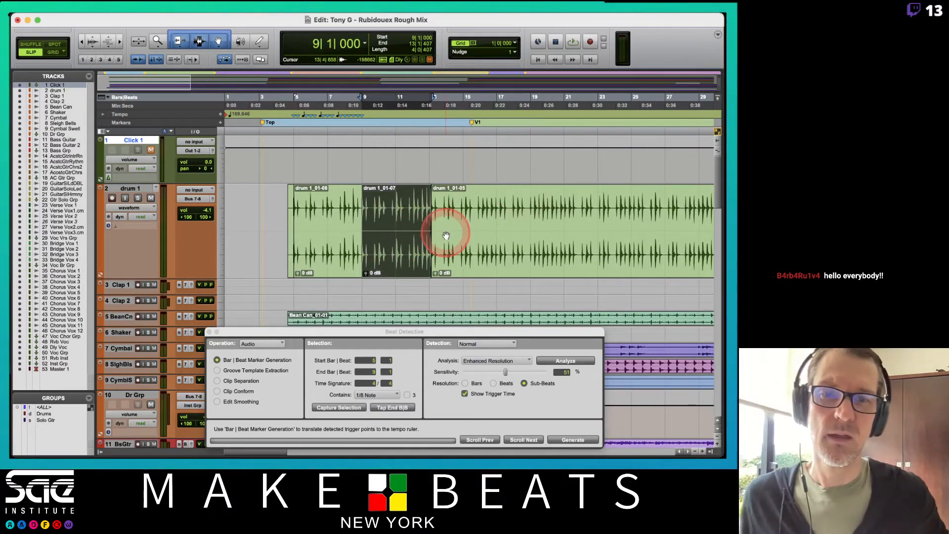
{"action": "key", "text": "space"}
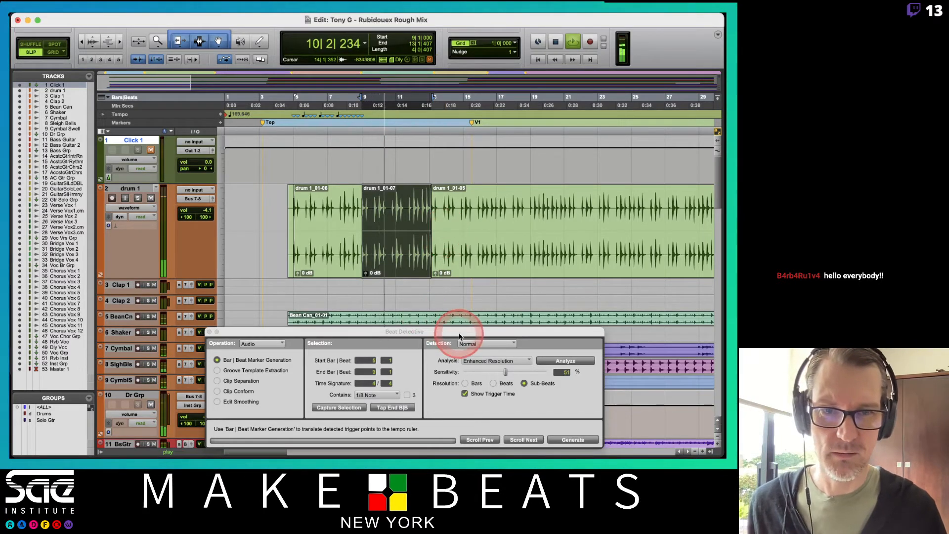
- Move the Beat Detective window clear of the waveforms, stop playback and set the captured selection to start bar 9 and end bar 13
{"action": "left_click_drag", "start_coordinate": [458, 332], "coordinate": [424, 295]}
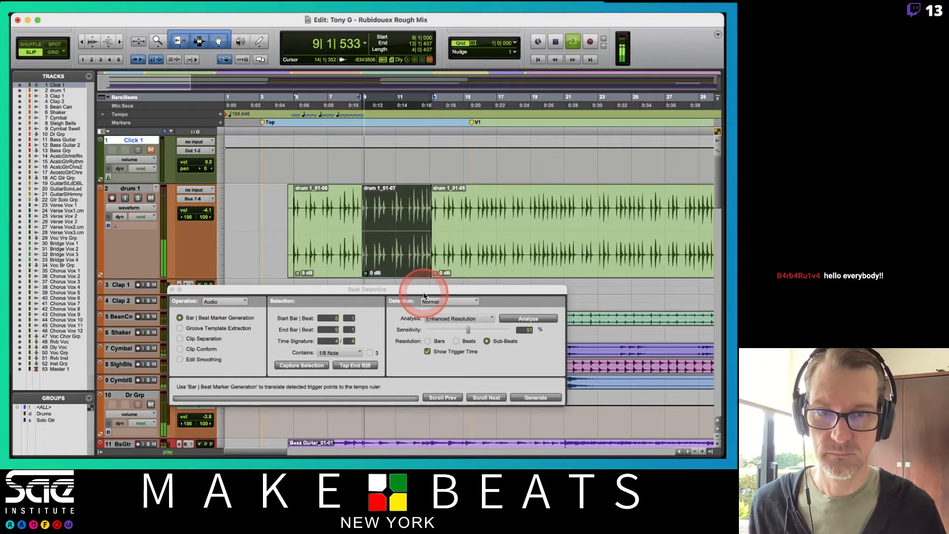
{"action": "key", "text": "space"}
{"action": "left_click", "coordinate": [311, 365]}
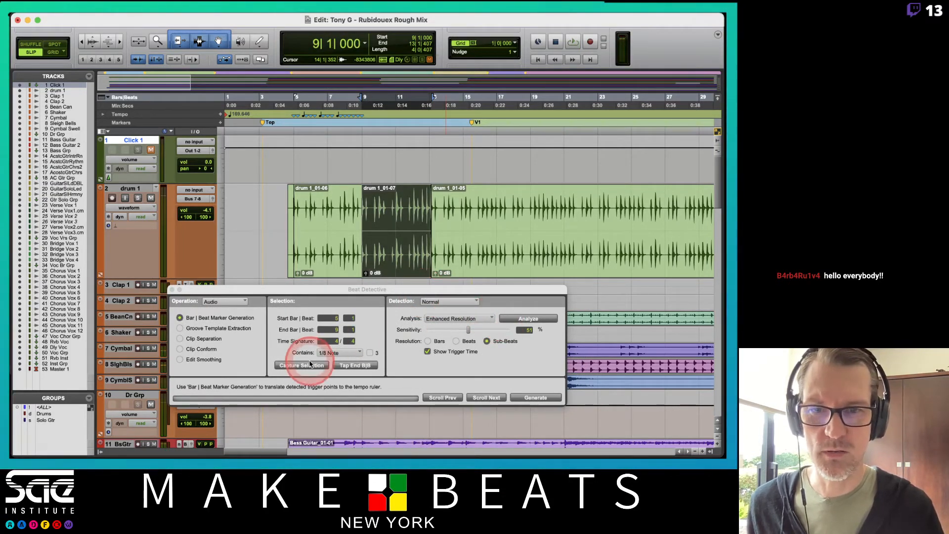
{"action": "left_click", "coordinate": [345, 324]}
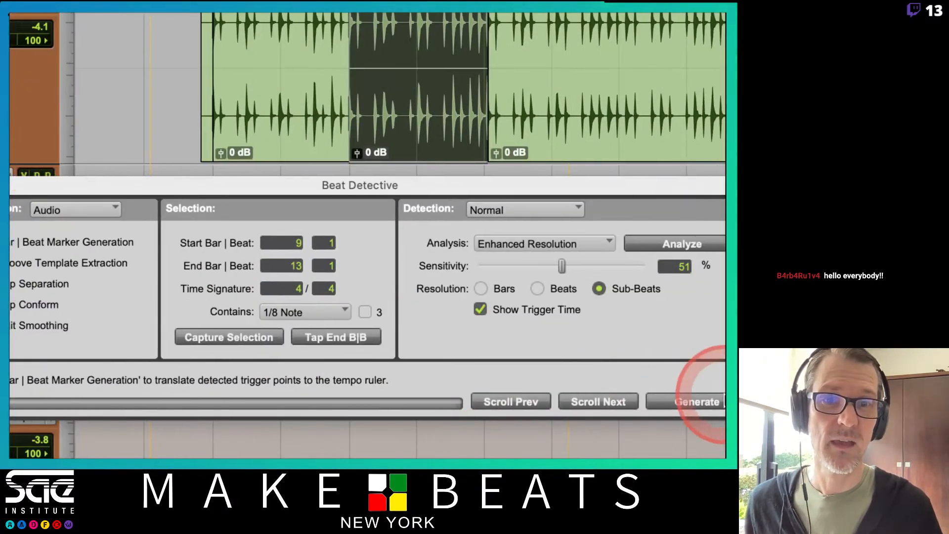
- Analyze the selected drum 1 clip in Beat Detective and check the trigger markers across bars 9 to 13
{"action": "left_click", "coordinate": [722, 243]}
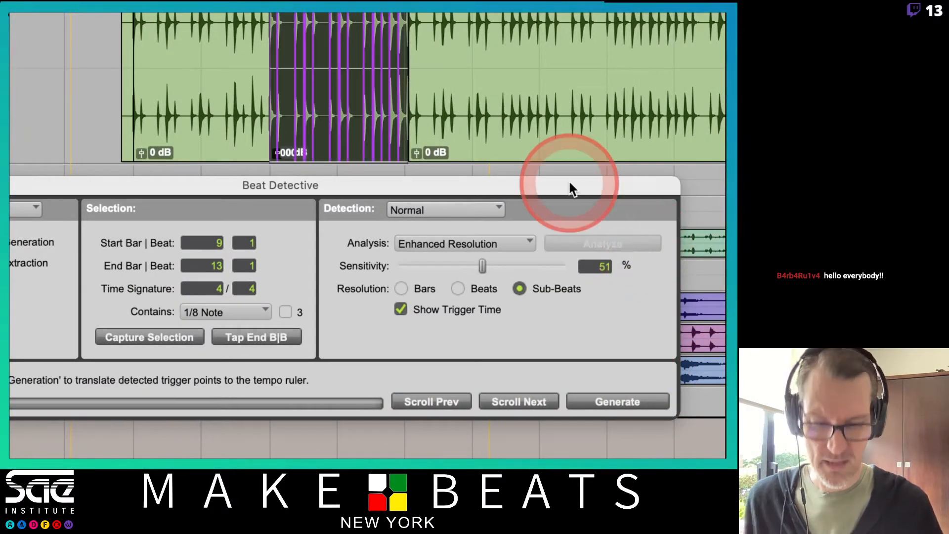
{"action": "key", "text": "t"}
{"action": "key", "text": "t"}
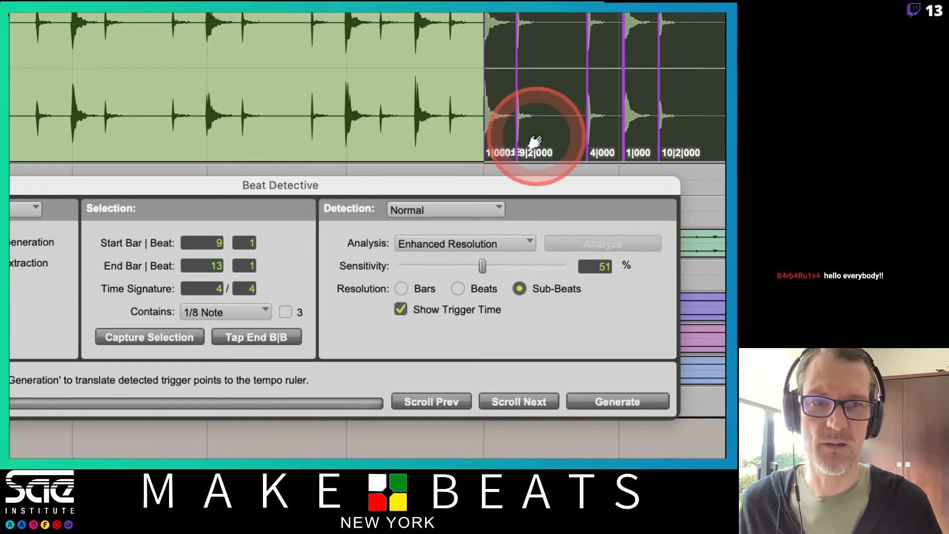
{"action": "scroll", "coordinate": [534, 142], "scroll_direction": "right", "scroll_amount": 10}
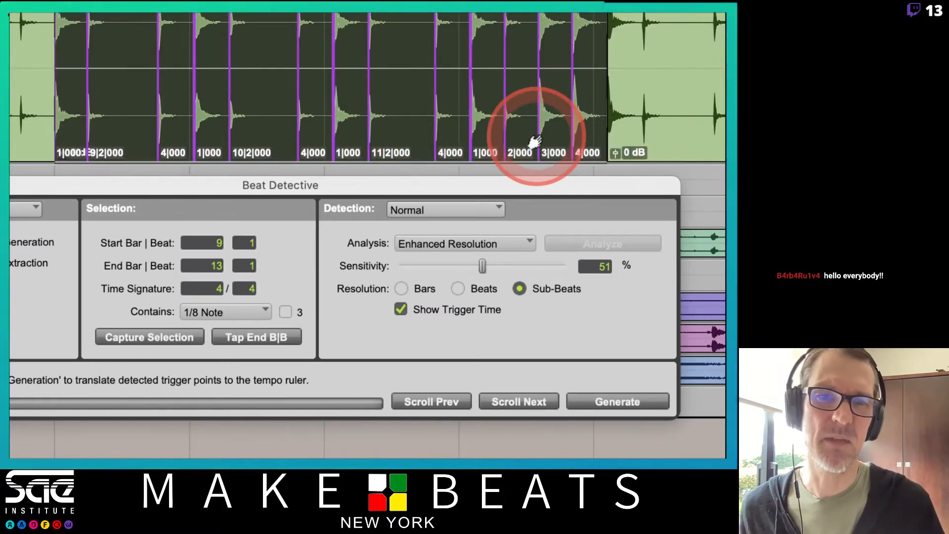
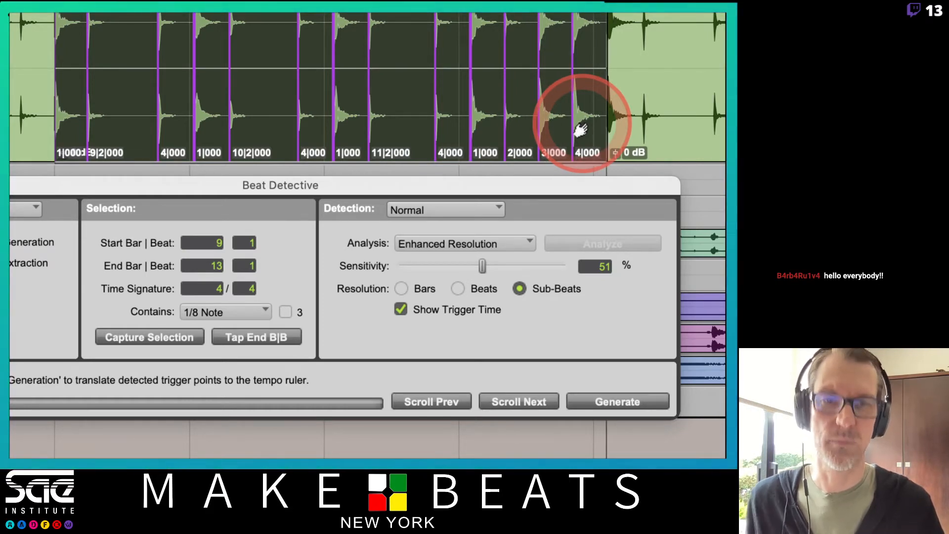
- Generate the Bar|Beat markers for bars 9 to 13 with tick positions preserved, and check the other tracks against the new tempo map
{"action": "left_click", "coordinate": [587, 403]}
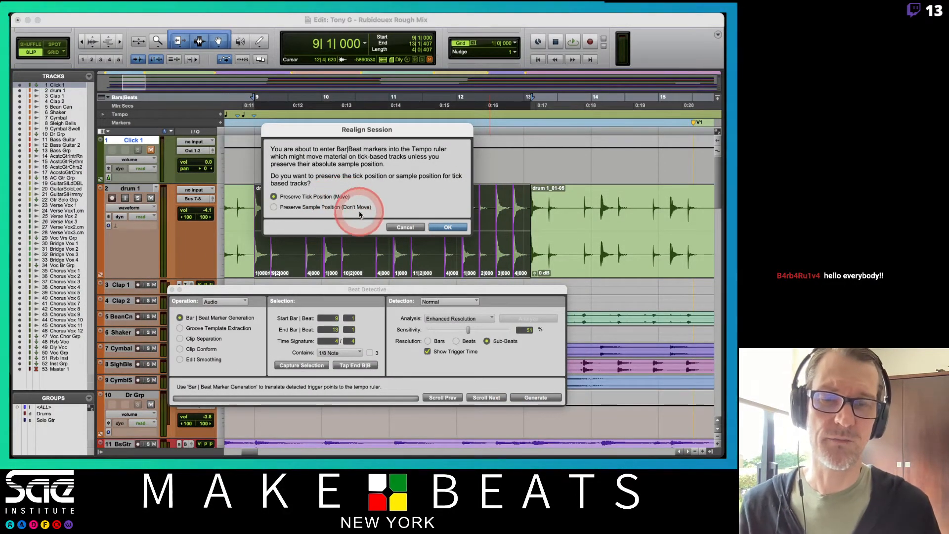
{"action": "key", "text": "Return"}
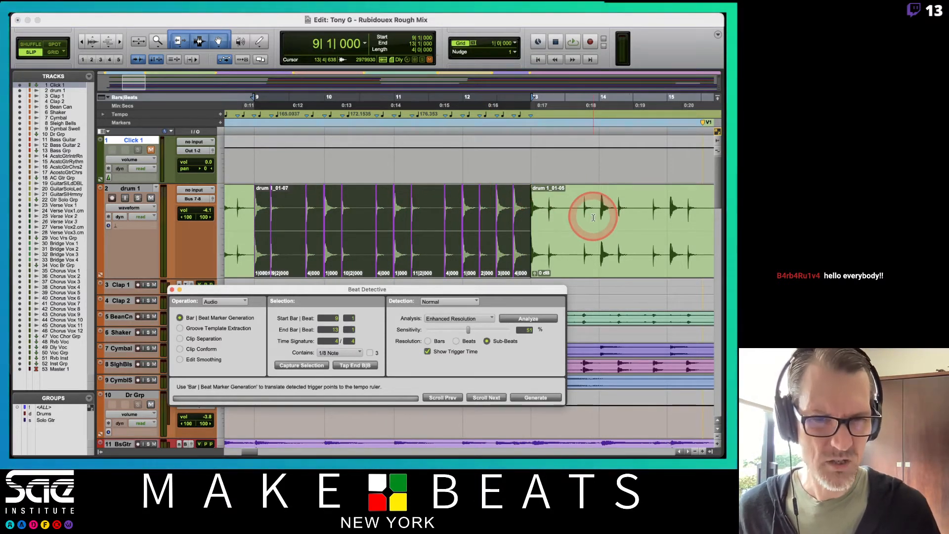
{"action": "scroll", "coordinate": [593, 211], "scroll_direction": "right", "scroll_amount": 5}
{"action": "scroll", "coordinate": [593, 218], "scroll_direction": "down", "scroll_amount": 10}
{"action": "scroll", "coordinate": [593, 218], "scroll_direction": "up", "scroll_amount": 3}
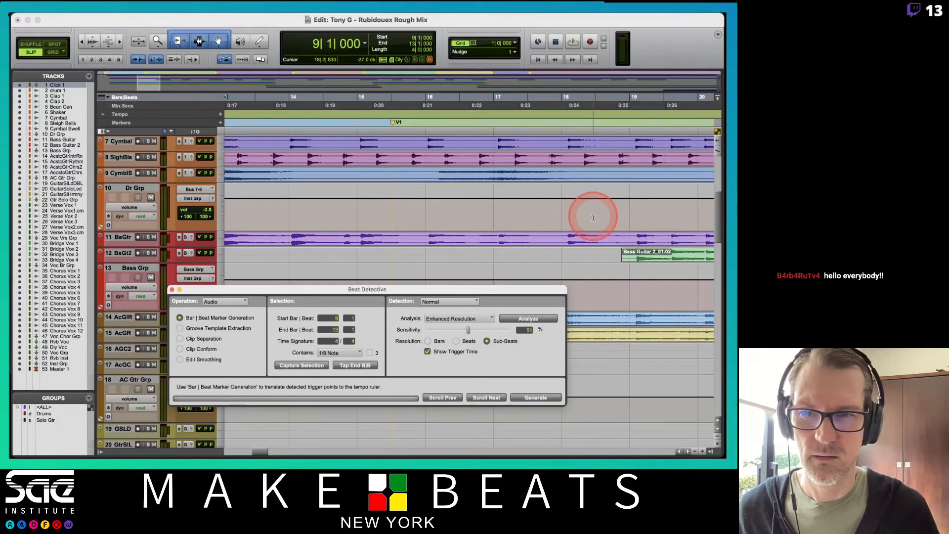
{"action": "scroll", "coordinate": [593, 218], "scroll_direction": "left", "scroll_amount": 5}
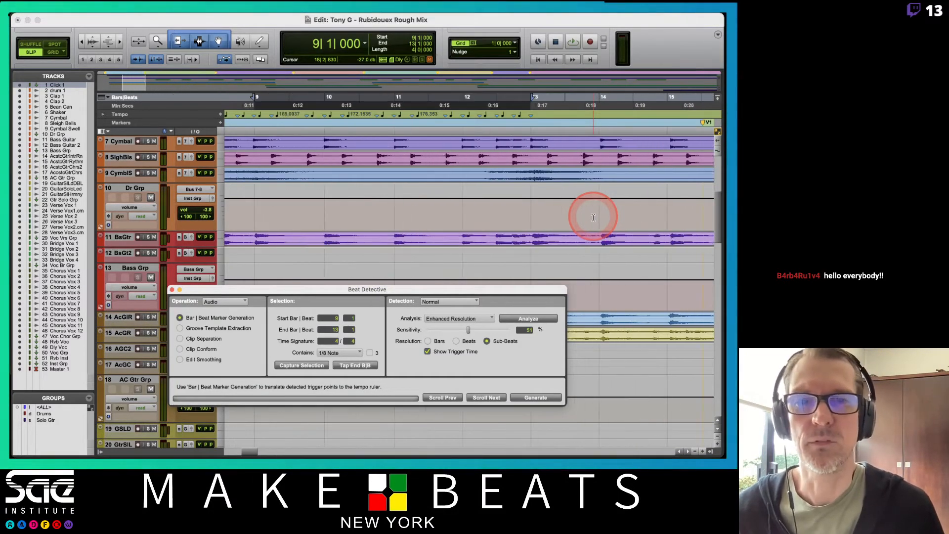
{"action": "scroll", "coordinate": [593, 217], "scroll_direction": "left", "scroll_amount": 4}
{"action": "scroll", "coordinate": [431, 154], "scroll_direction": "up", "scroll_amount": 2}
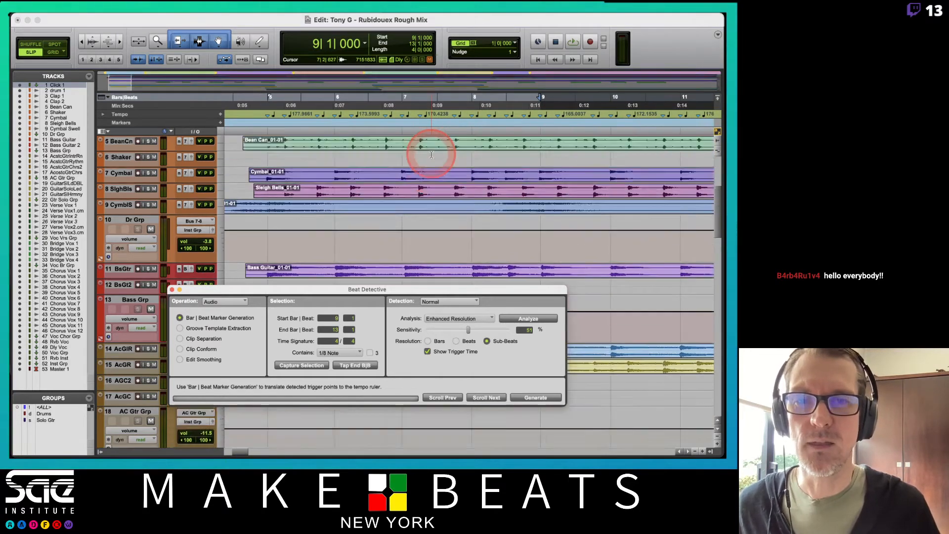
{"action": "scroll", "coordinate": [431, 155], "scroll_direction": "up", "scroll_amount": 4}
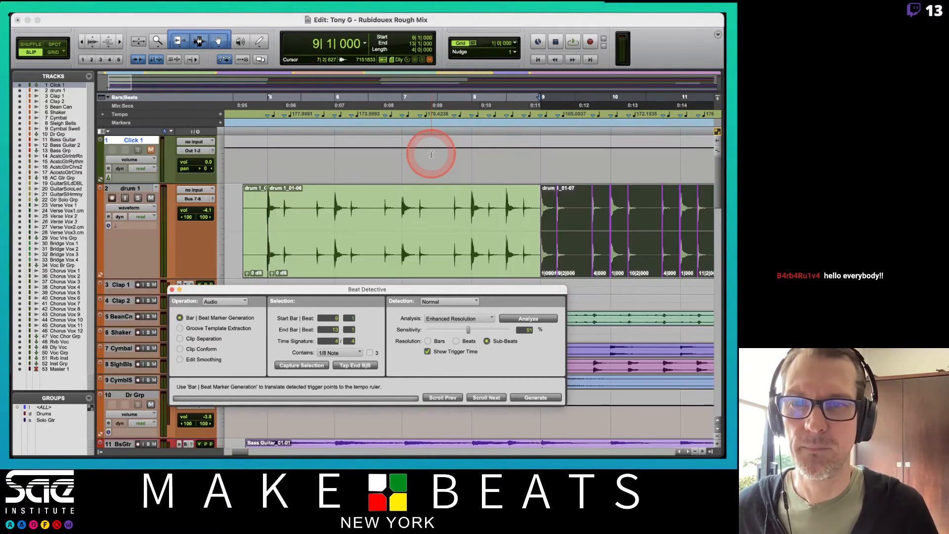
- Extend the drum 1 selection back to bar 5 in Grid mode and audition it with the click temporarily unmuted and lowered to -11.9 dB
{"action": "left_click", "coordinate": [270, 103], "text": "shift"}
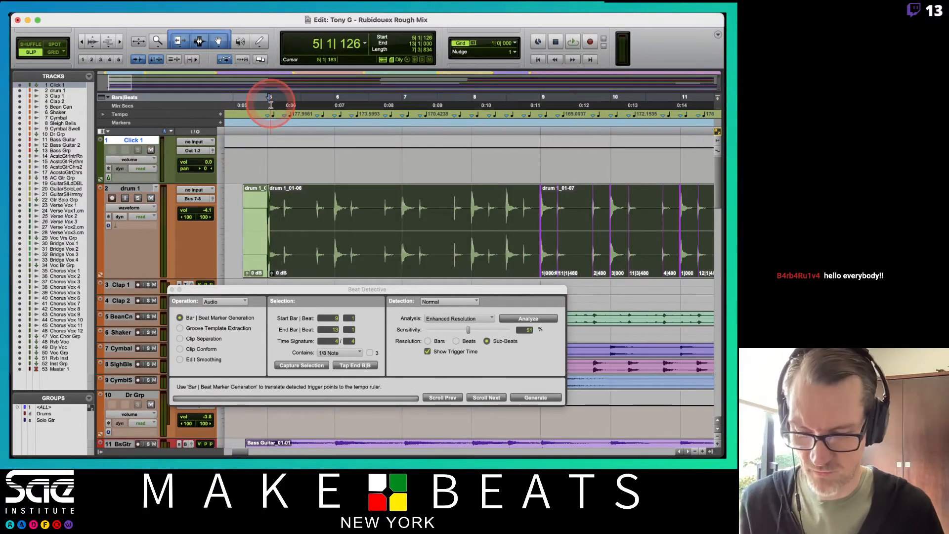
{"action": "left_click", "coordinate": [272, 105], "text": "shift"}
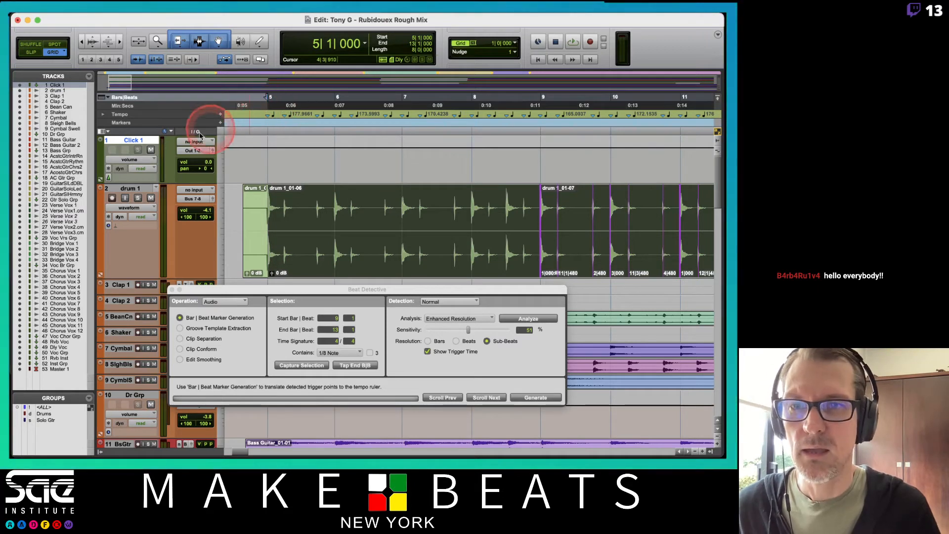
{"action": "left_click", "coordinate": [150, 150]}
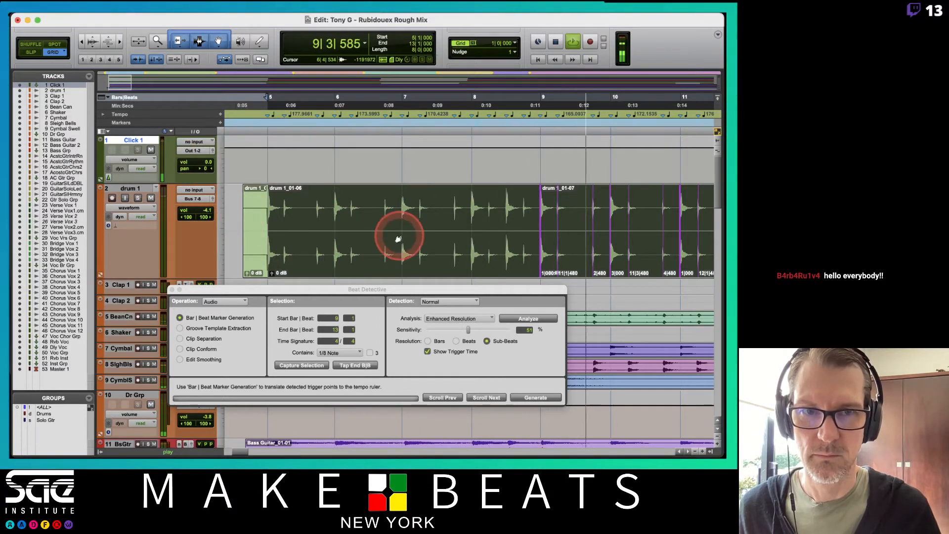
{"action": "left_click_drag", "start_coordinate": [209, 168], "coordinate": [211, 172]}
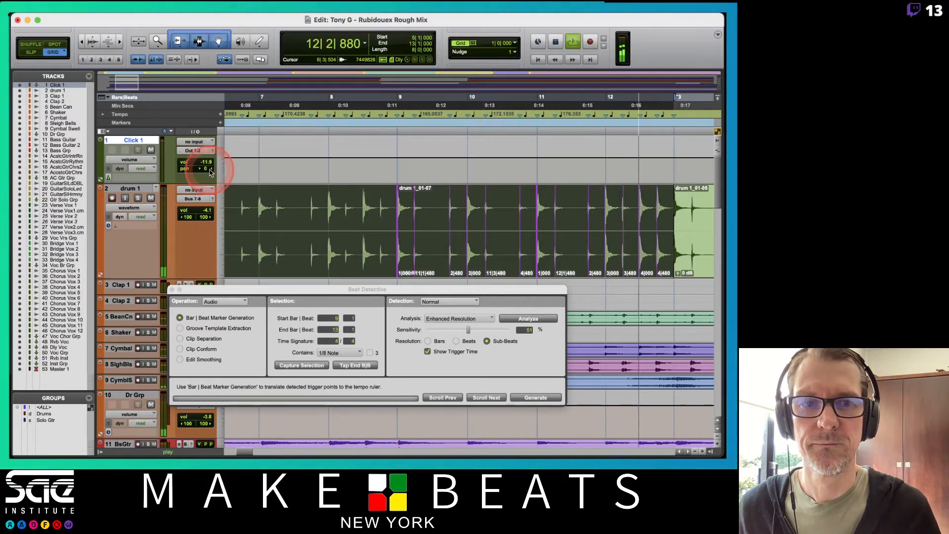
{"action": "key", "text": "space"}
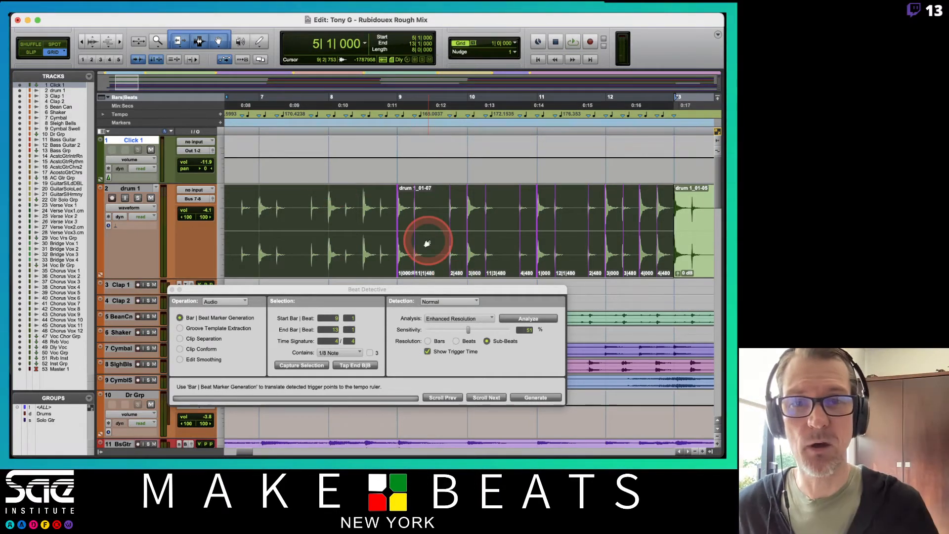
{"action": "left_click", "coordinate": [151, 151]}
- Select the long drum 1 clip starting at bar 13 and play it
{"action": "scroll", "coordinate": [388, 195], "scroll_direction": "right", "scroll_amount": 10}
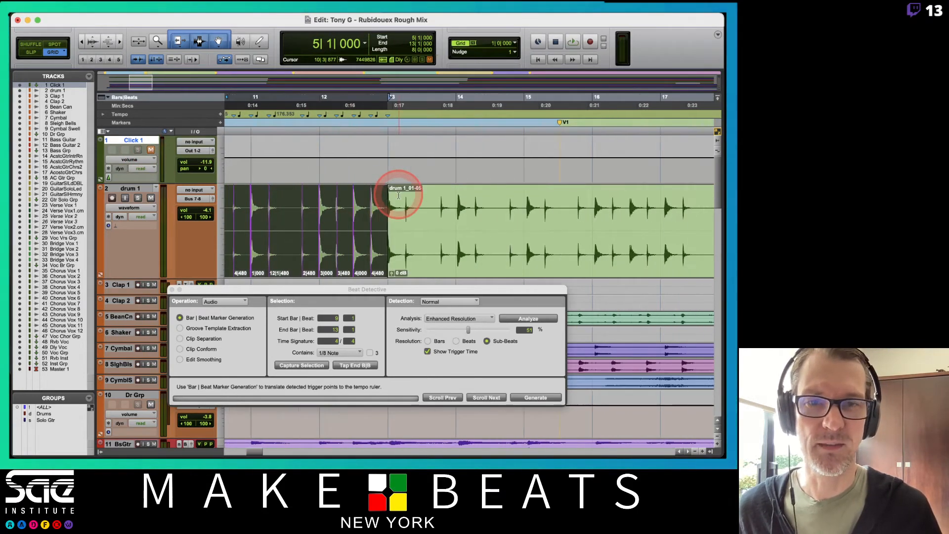
{"action": "scroll", "coordinate": [399, 195], "scroll_direction": "right", "scroll_amount": 3}
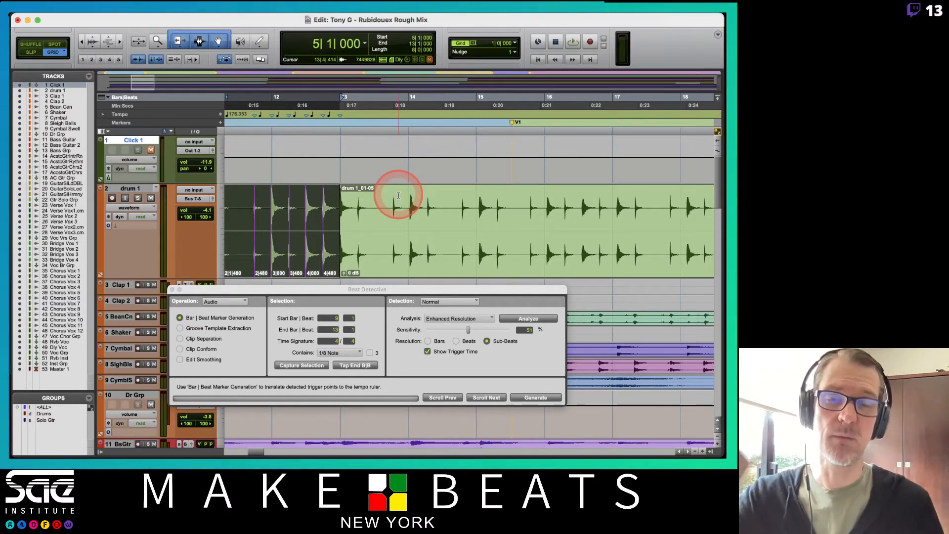
{"action": "left_click", "coordinate": [346, 210]}
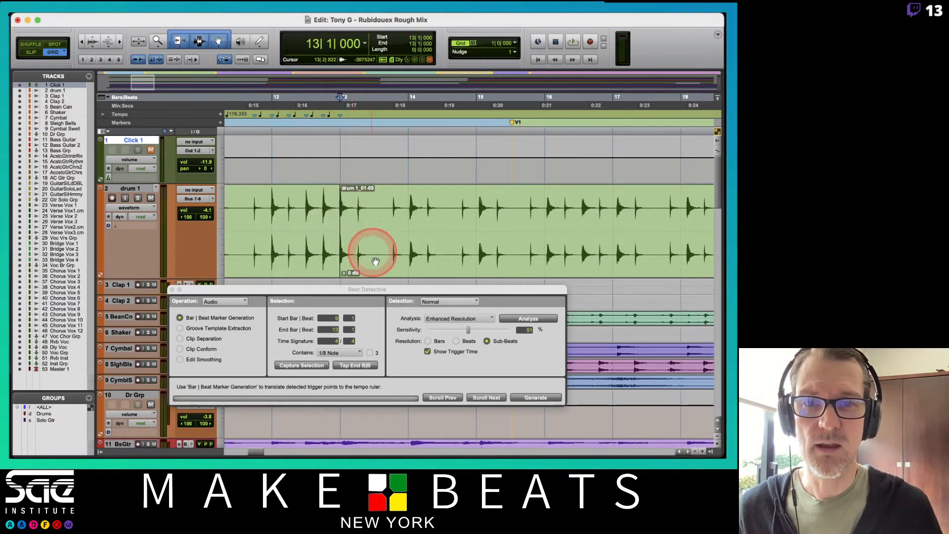
{"action": "left_click", "coordinate": [376, 262]}
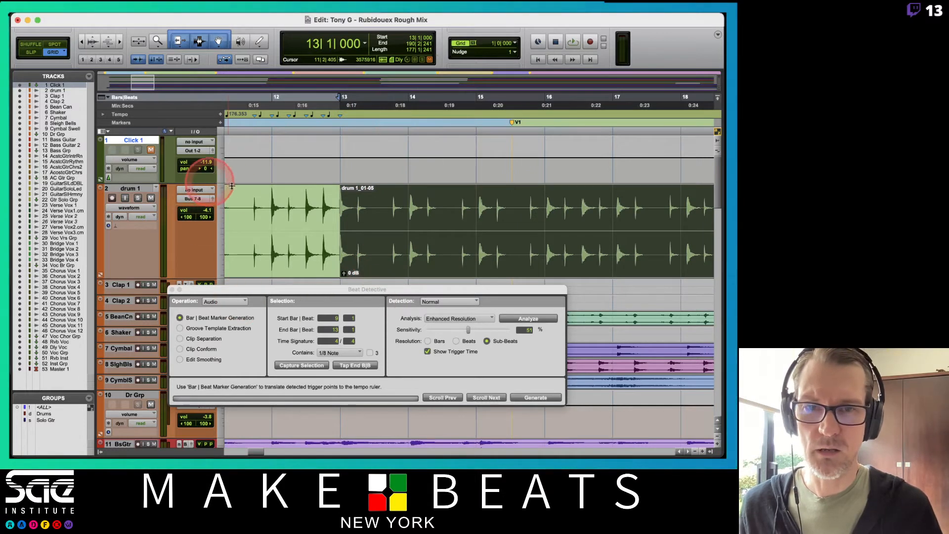
{"action": "key", "text": "space"}
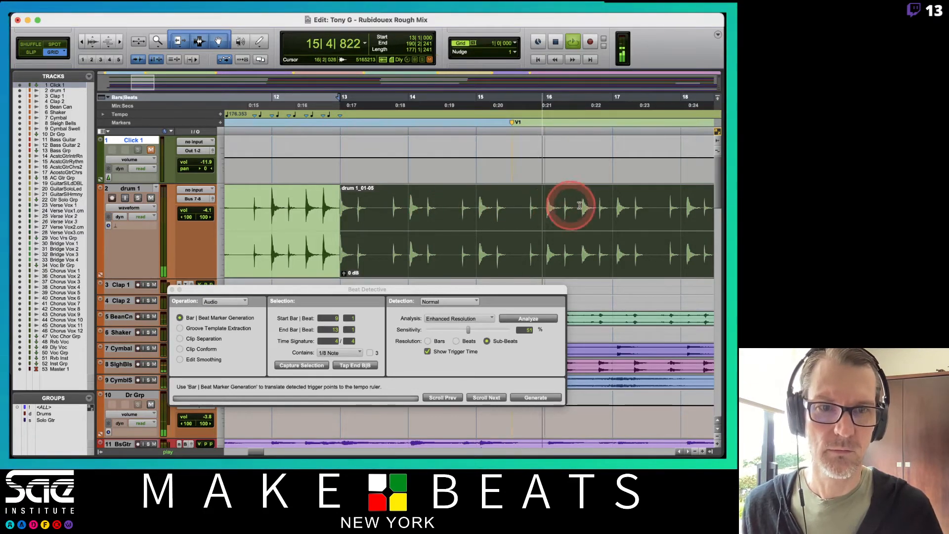
- Separate the drum 1 clip during playback at the downbeat transients near bars 17, 21, 25 and 29
{"action": "left_click", "coordinate": [613, 196]}
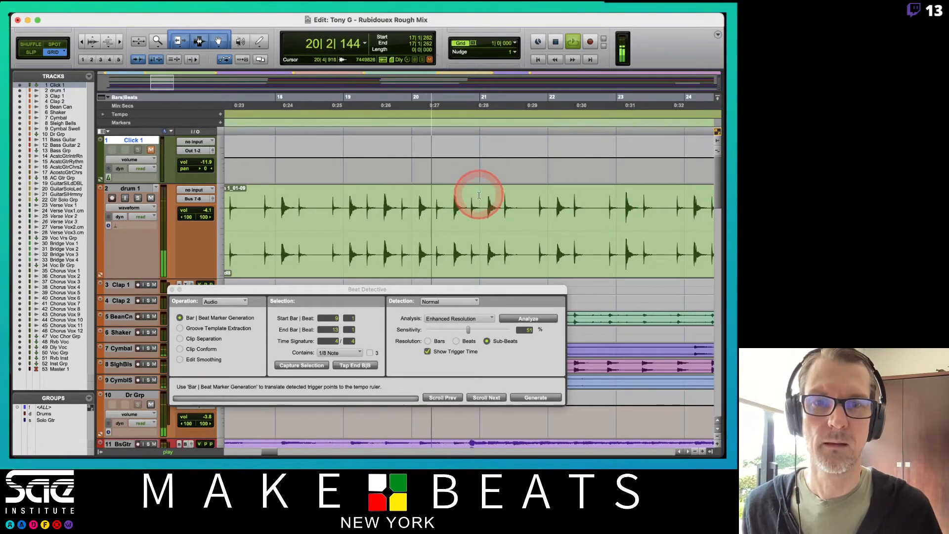
{"action": "left_click", "coordinate": [481, 196]}
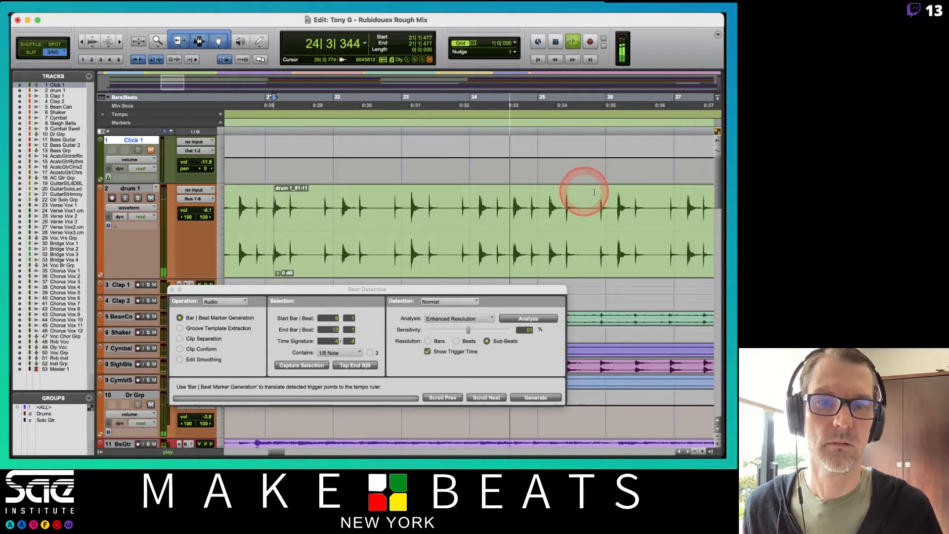
{"action": "left_click", "coordinate": [542, 192]}
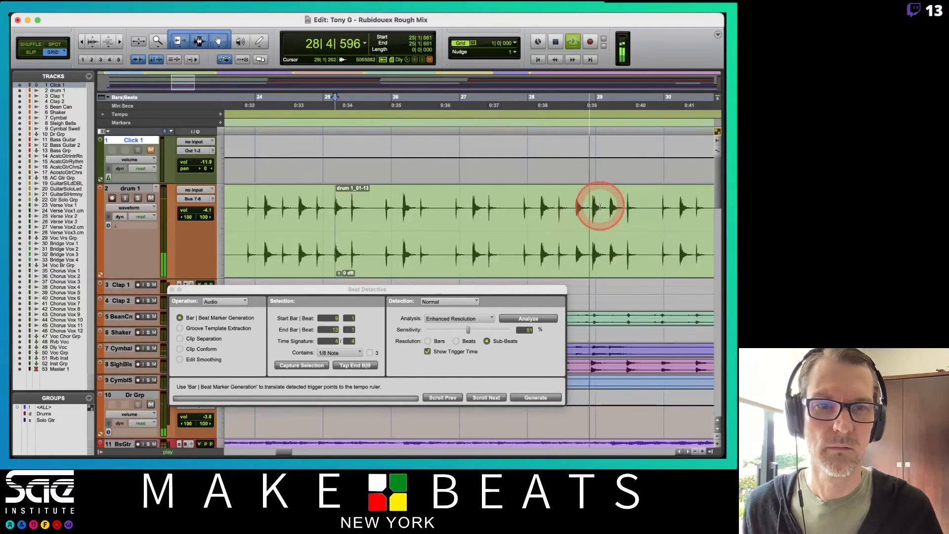
{"action": "left_click", "coordinate": [600, 207]}
{"action": "key", "text": "Tab"}
{"action": "key", "text": "b"}
{"action": "scroll", "coordinate": [601, 206], "scroll_direction": "right", "scroll_amount": 2}
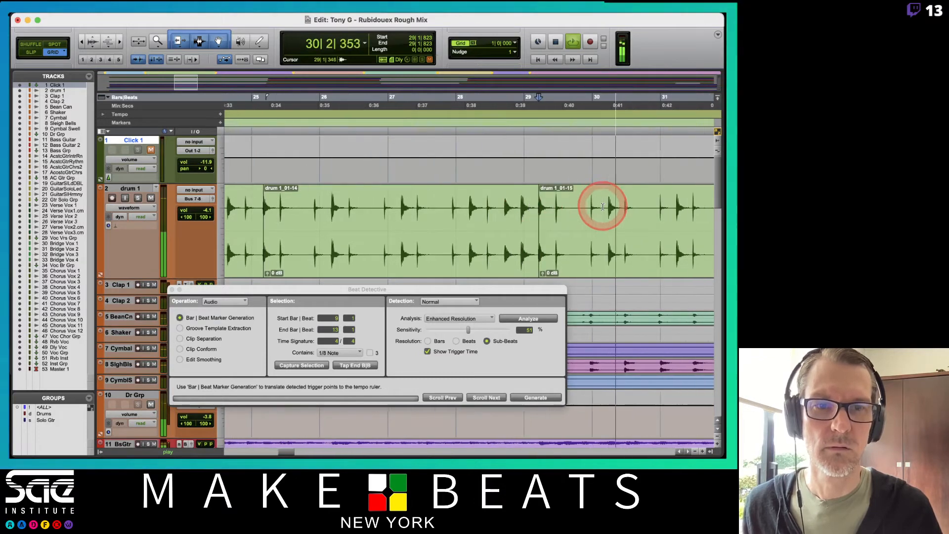
- Undo the misplaced split near bar 33 and separate the drum 1 clip at the transient at 33|2|104
{"action": "scroll", "coordinate": [603, 207], "scroll_direction": "right", "scroll_amount": 3}
{"action": "scroll", "coordinate": [603, 207], "scroll_direction": "down", "scroll_amount": 3}
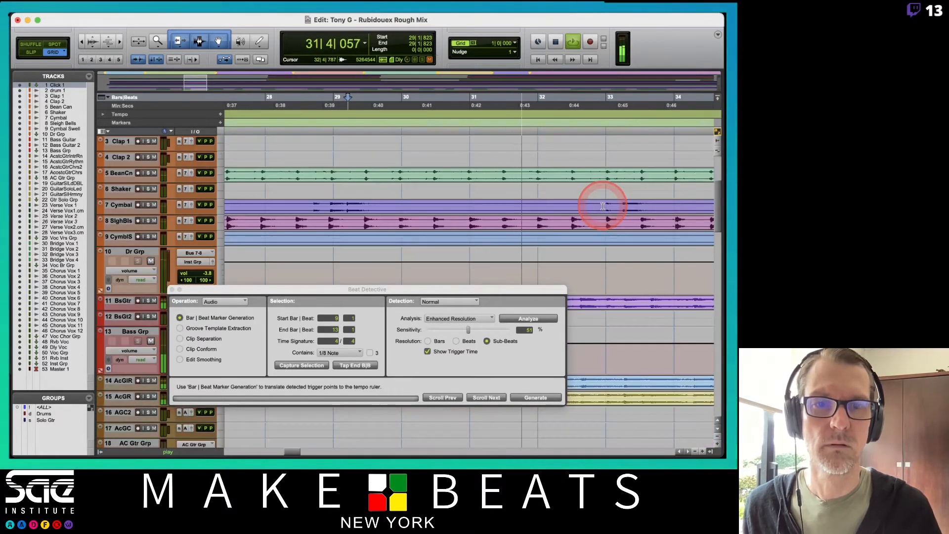
{"action": "scroll", "coordinate": [602, 207], "scroll_direction": "up", "scroll_amount": 3}
{"action": "left_click", "coordinate": [615, 198]}
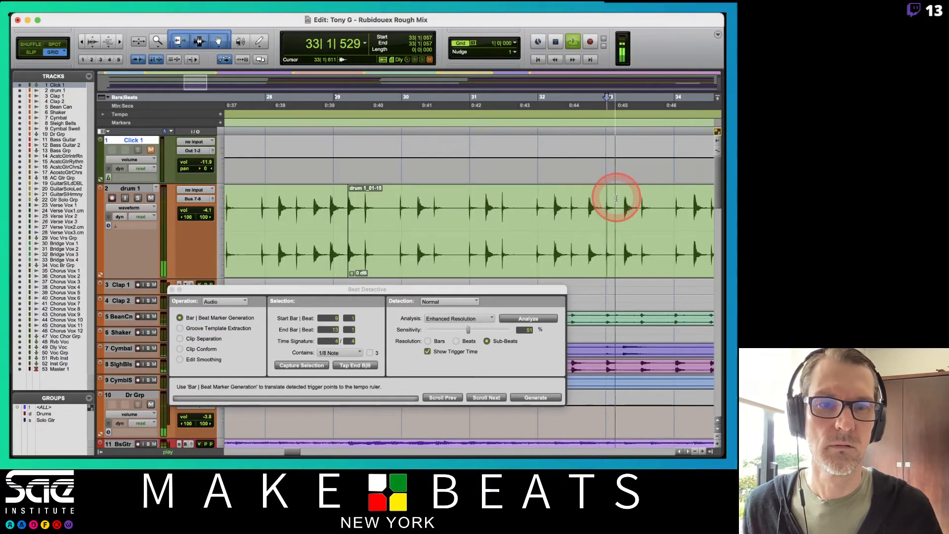
{"action": "key", "text": "b"}
{"action": "key", "text": "super+z"}
{"action": "key", "text": "Tab"}
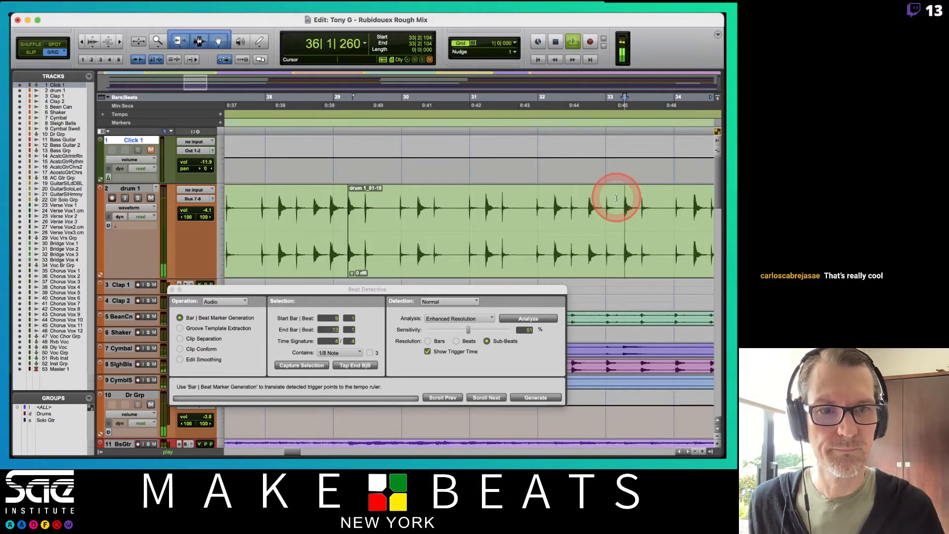
- Switch to Slip mode and separate the drum 1 clip at the downbeat transients just after the bar 37 and bar 41 gridlines
{"action": "left_click", "coordinate": [446, 200]}
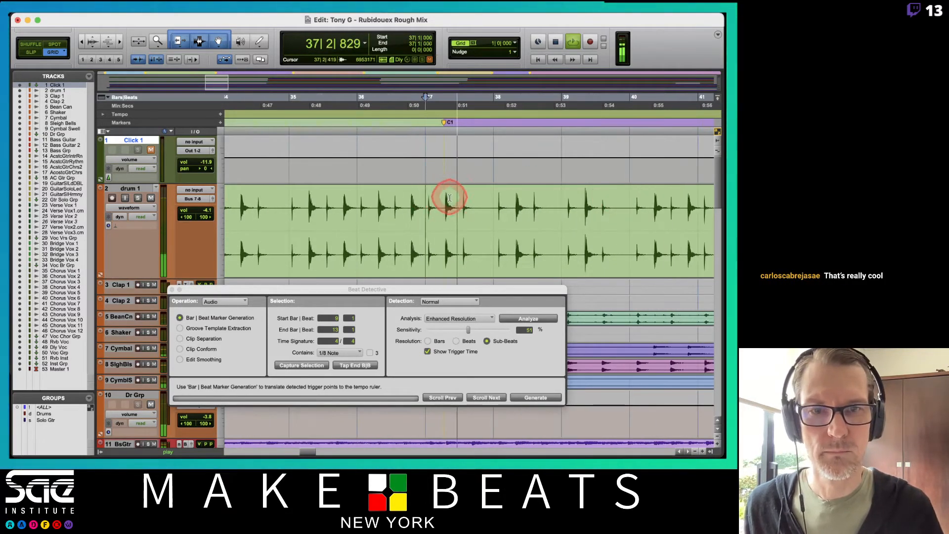
{"action": "left_click", "coordinate": [438, 198]}
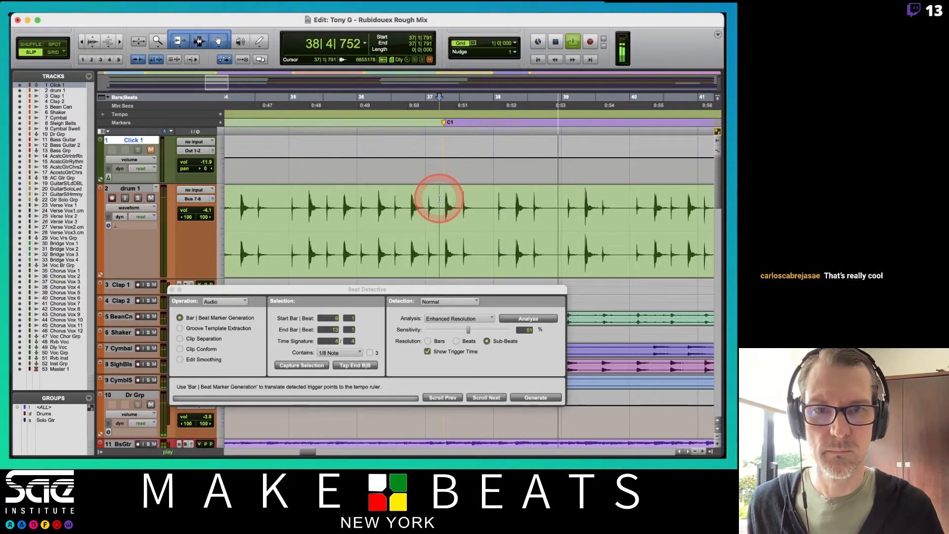
{"action": "key", "text": "b"}
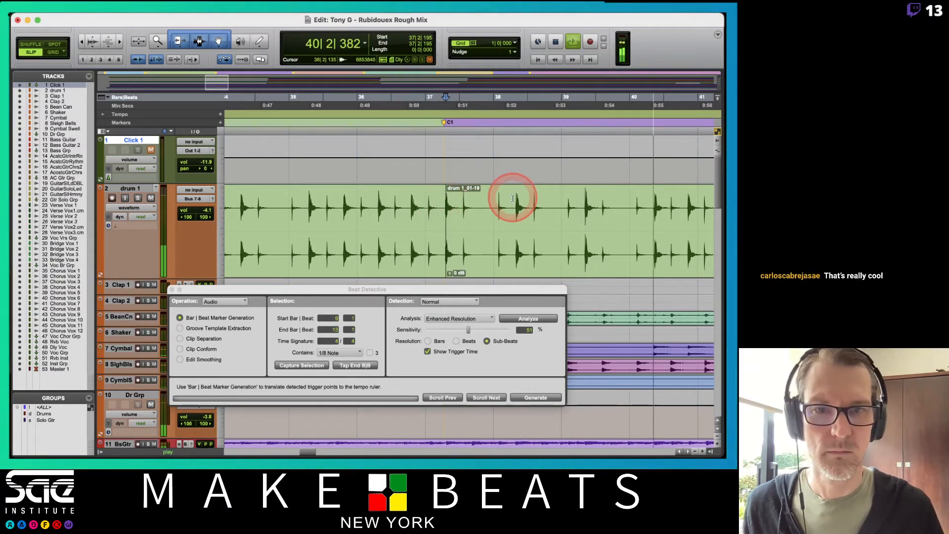
{"action": "scroll", "coordinate": [513, 198], "scroll_direction": "right", "scroll_amount": 2}
{"action": "scroll", "coordinate": [512, 199], "scroll_direction": "right", "scroll_amount": 2}
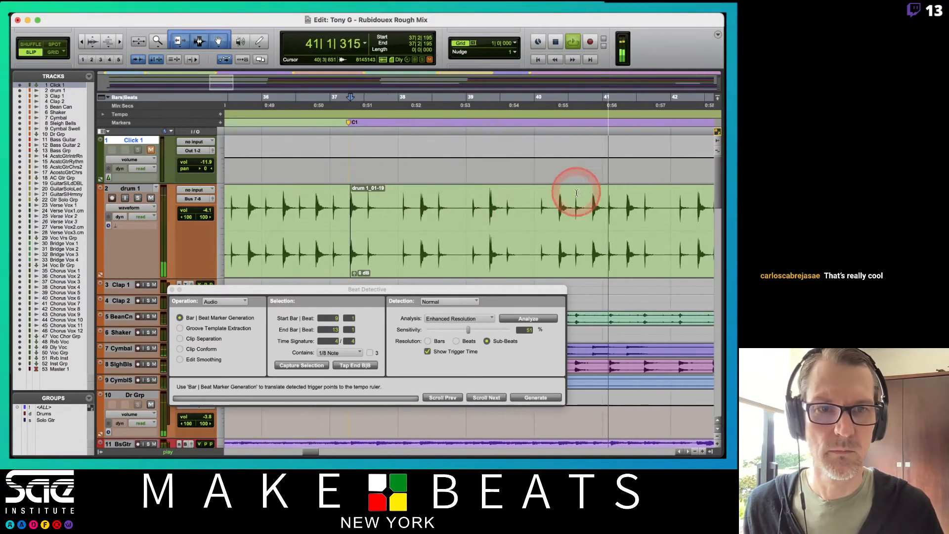
{"action": "left_click", "coordinate": [614, 200]}
{"action": "key", "text": "Tab"}
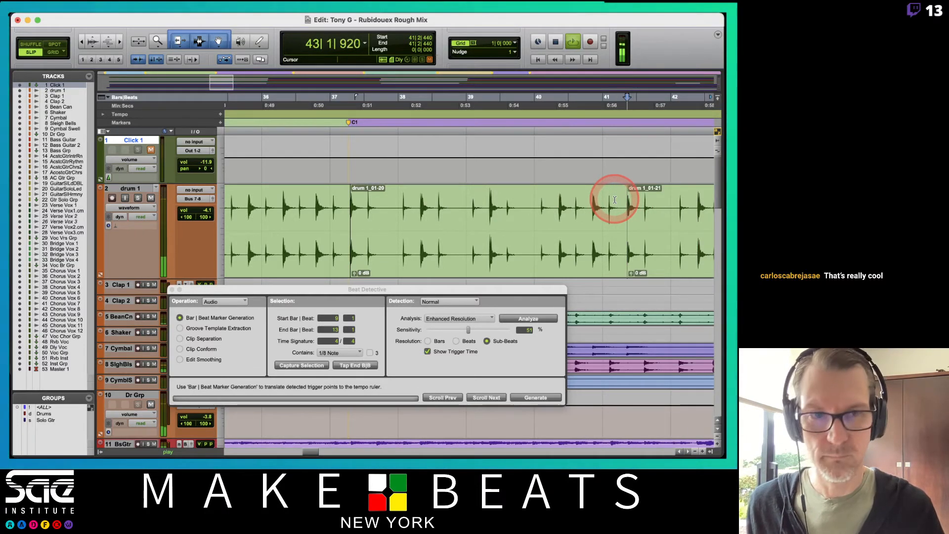
- Separate the drum 1 clip at the downbeat transients near beat 2 of bars 45 and 49
{"action": "scroll", "coordinate": [614, 200], "scroll_direction": "right", "scroll_amount": 10}
{"action": "left_click", "coordinate": [612, 195]}
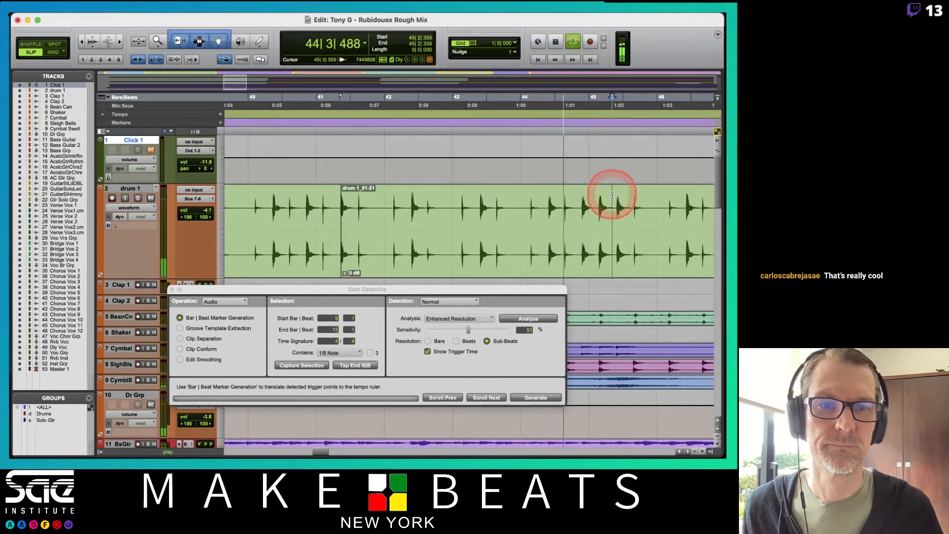
{"action": "key", "text": "Tab"}
{"action": "key", "text": "b"}
{"action": "scroll", "coordinate": [612, 197], "scroll_direction": "right", "scroll_amount": 1}
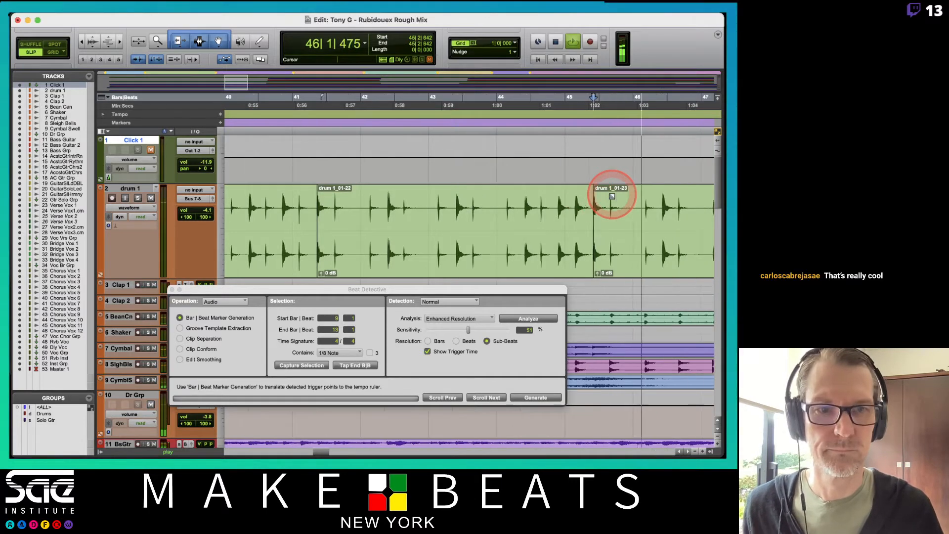
{"action": "scroll", "coordinate": [612, 196], "scroll_direction": "right", "scroll_amount": 4}
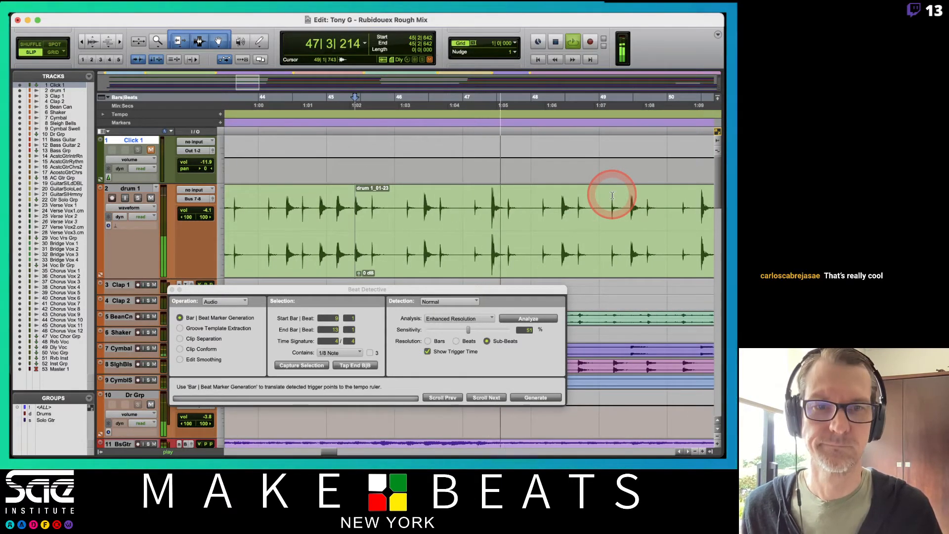
{"action": "scroll", "coordinate": [612, 195], "scroll_direction": "right", "scroll_amount": 2}
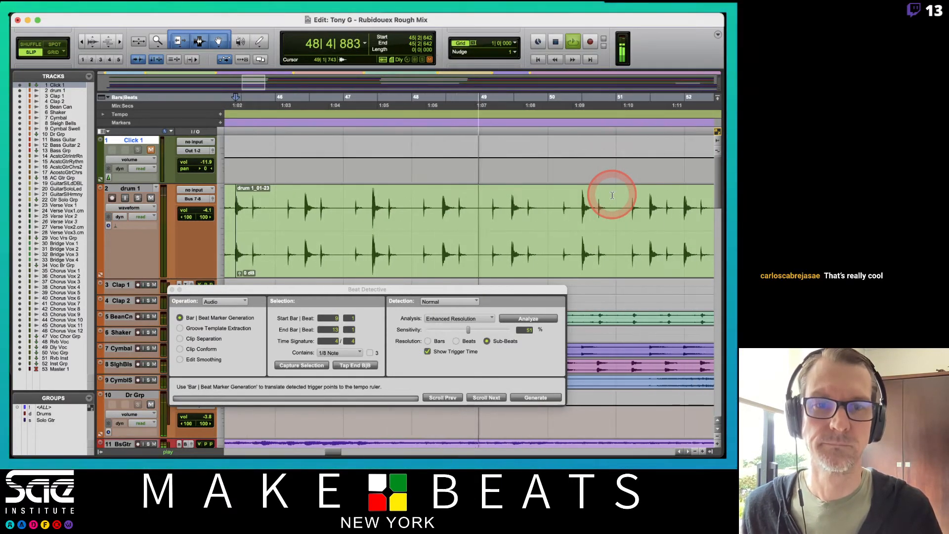
{"action": "left_click", "coordinate": [504, 195]}
{"action": "key", "text": "Tab"}
{"action": "key", "text": "b"}
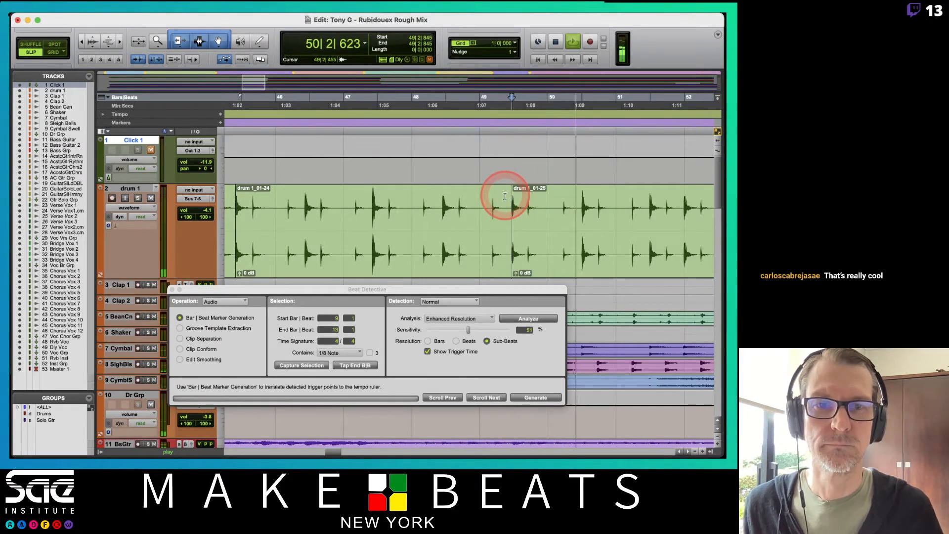
- Separate the drum 1 clip at the downbeat transients near beat 3 of bars 53 and 57
{"action": "scroll", "coordinate": [568, 200], "scroll_direction": "right", "scroll_amount": 3}
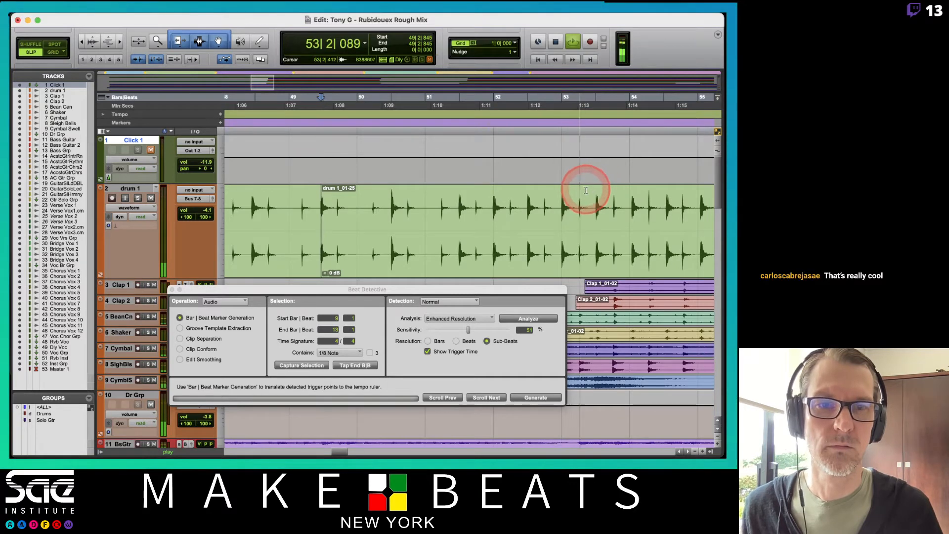
{"action": "left_click", "coordinate": [586, 191]}
{"action": "key", "text": "Tab"}
{"action": "key", "text": "b"}
{"action": "scroll", "coordinate": [625, 207], "scroll_direction": "right", "scroll_amount": 5}
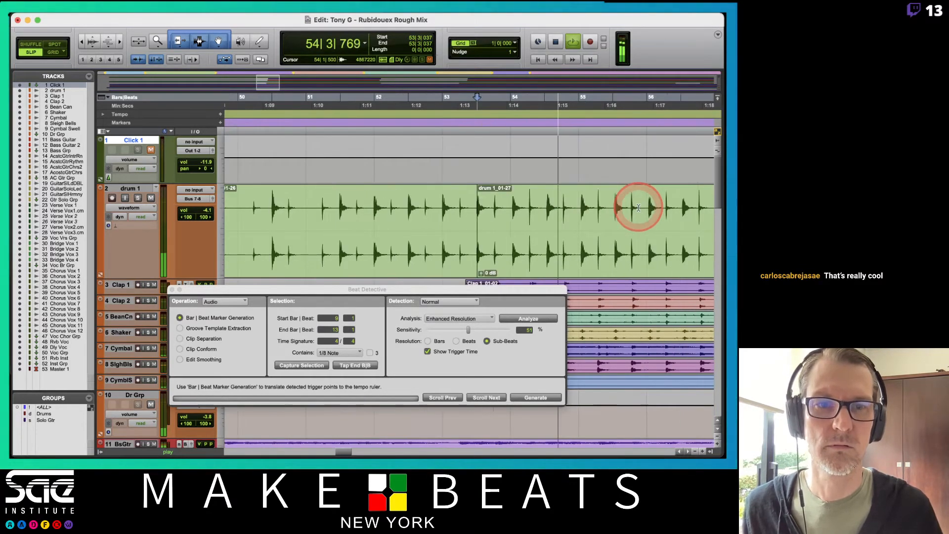
{"action": "left_click", "coordinate": [581, 196]}
{"action": "key", "text": "Tab"}
{"action": "key", "text": "b"}
{"action": "scroll", "coordinate": [595, 205], "scroll_direction": "right", "scroll_amount": 3}
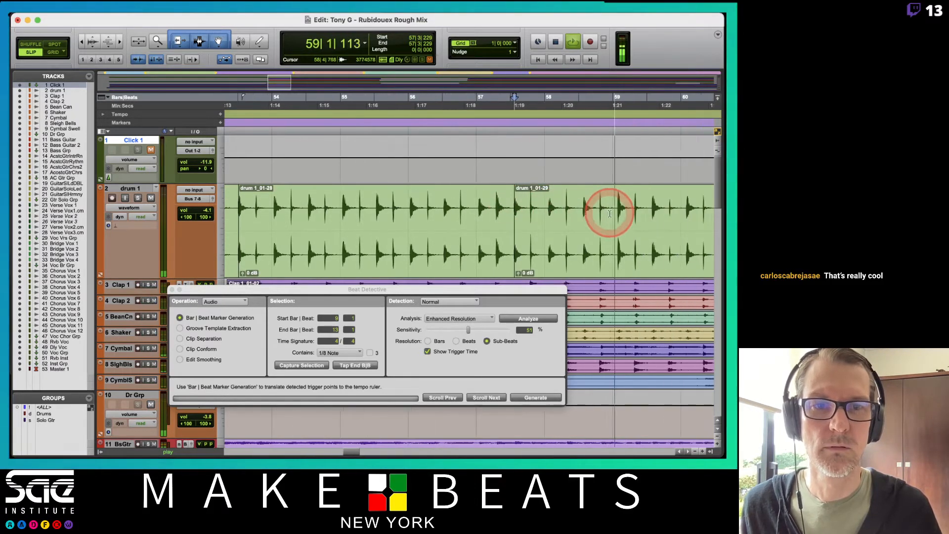
- Separate the drum 1 clip at the downbeat transients near beat 3 of bars 61, 65 and 69
{"action": "scroll", "coordinate": [609, 213], "scroll_direction": "right", "scroll_amount": 3}
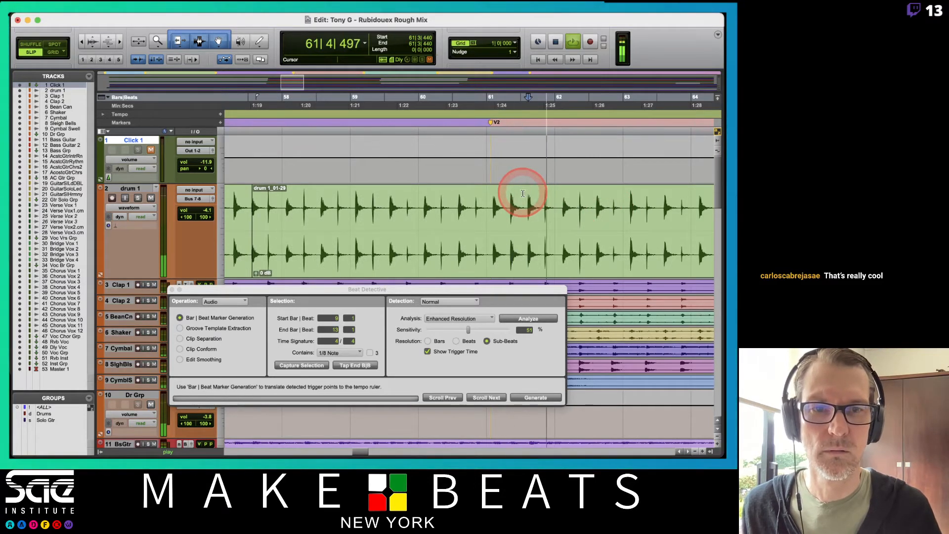
{"action": "scroll", "coordinate": [579, 199], "scroll_direction": "right", "scroll_amount": 3}
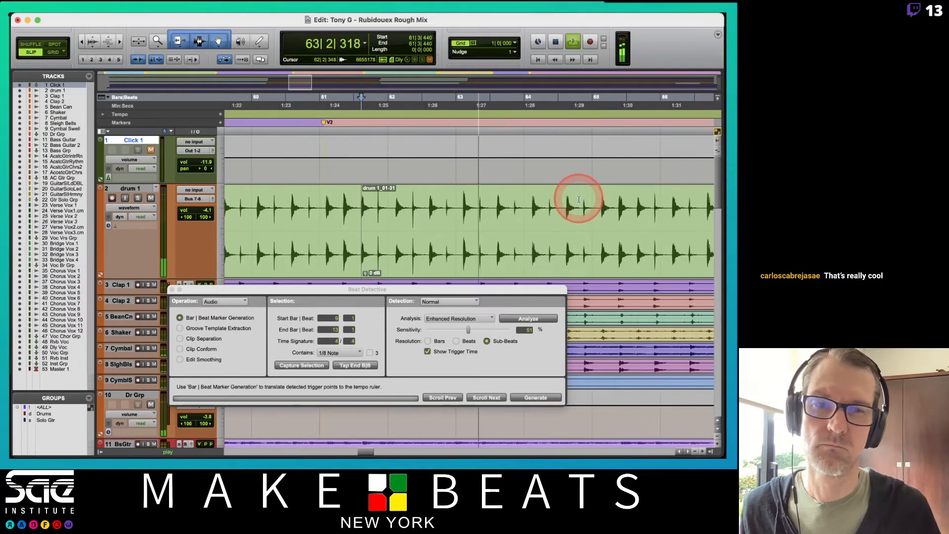
{"action": "scroll", "coordinate": [578, 199], "scroll_direction": "right", "scroll_amount": 2}
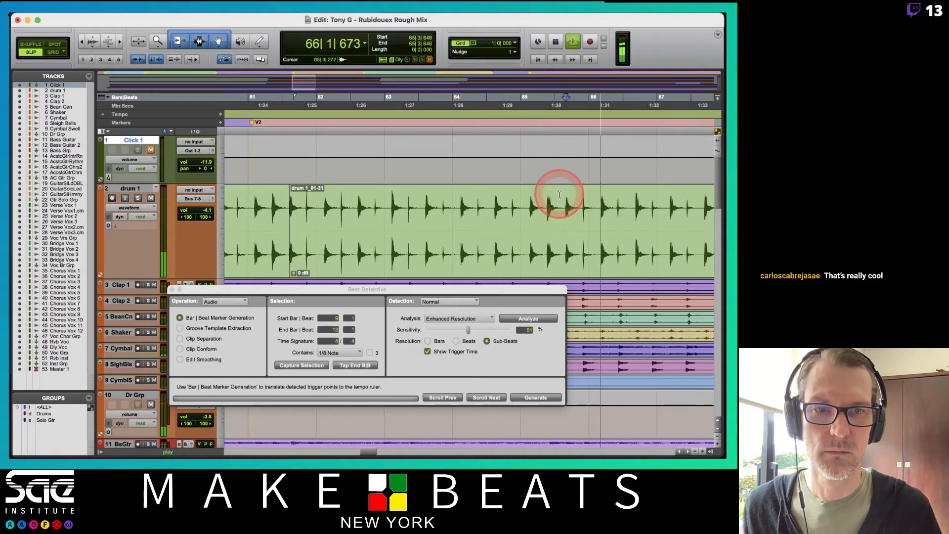
{"action": "scroll", "coordinate": [597, 200], "scroll_direction": "right", "scroll_amount": 4}
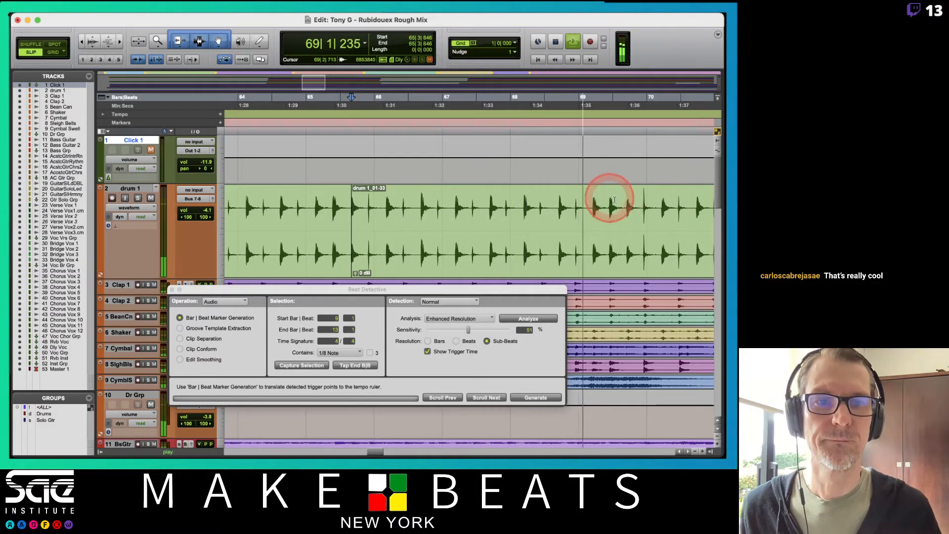
{"action": "left_click", "coordinate": [617, 199]}
{"action": "scroll", "coordinate": [635, 212], "scroll_direction": "right", "scroll_amount": 4}
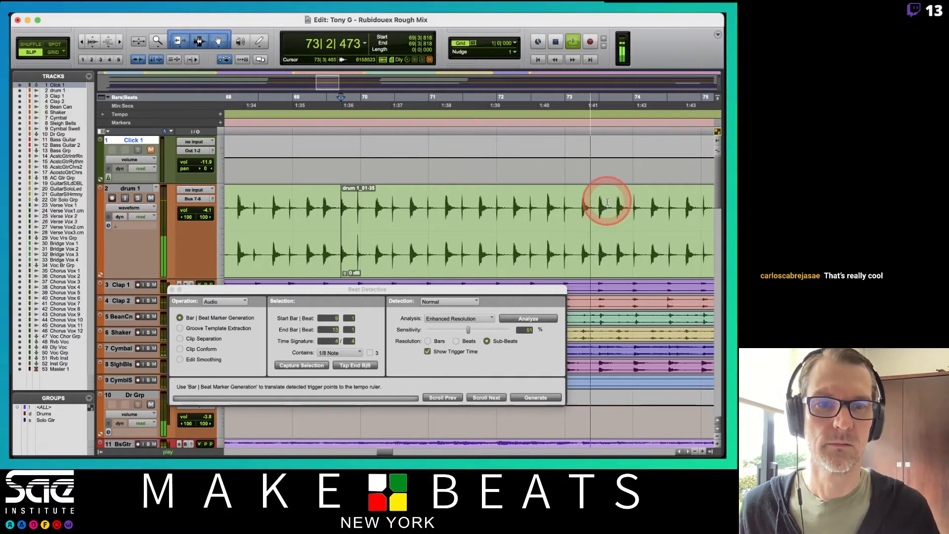
- Separate the drum 1 clip at the downbeat transients near beat 4 of bars 73, 77 and 81
{"action": "key", "text": "b"}
{"action": "scroll", "coordinate": [607, 201], "scroll_direction": "right", "scroll_amount": 4}
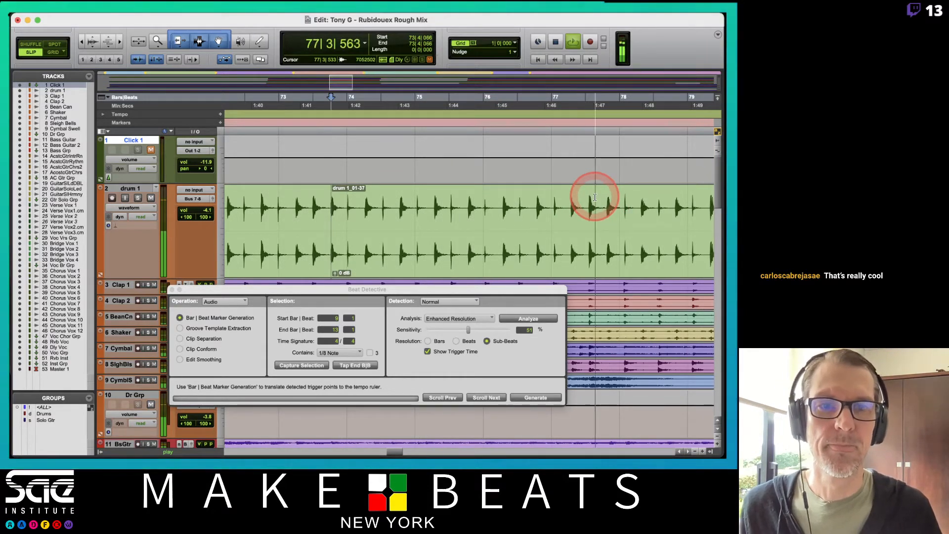
{"action": "key", "text": "b"}
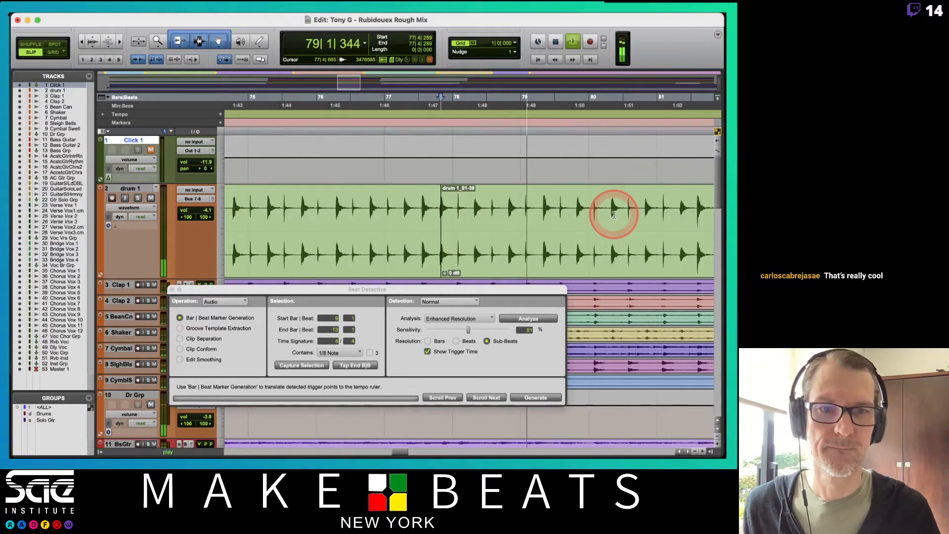
{"action": "scroll", "coordinate": [613, 215], "scroll_direction": "right", "scroll_amount": 5}
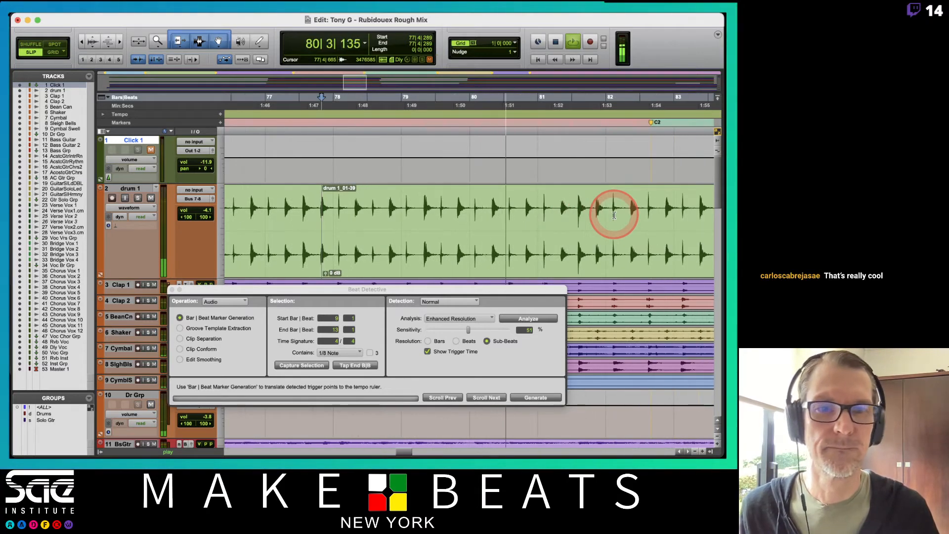
{"action": "key", "text": "Down"}
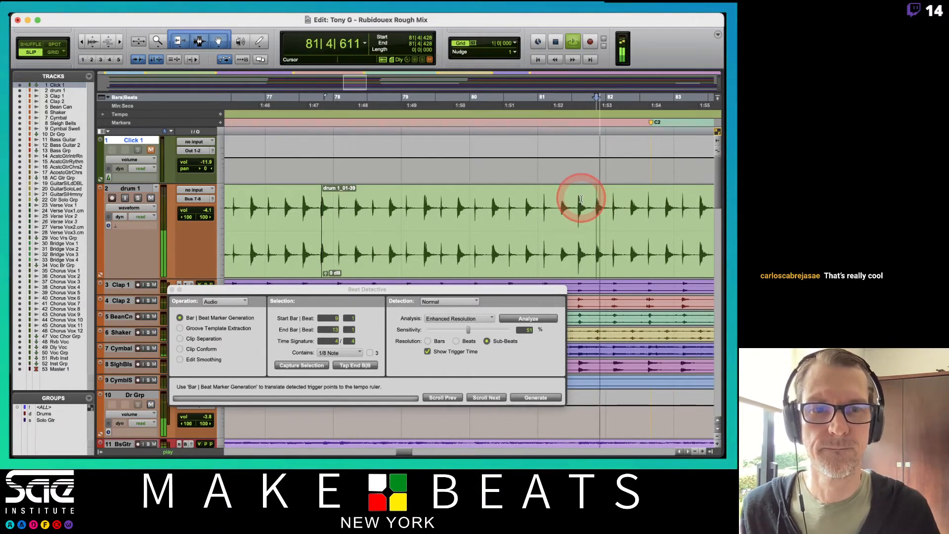
{"action": "key", "text": "b"}
- Separate the drum 1 clip at the downbeat transient at 85|4|672 and stop playback
{"action": "scroll", "coordinate": [633, 199], "scroll_direction": "right", "scroll_amount": 6}
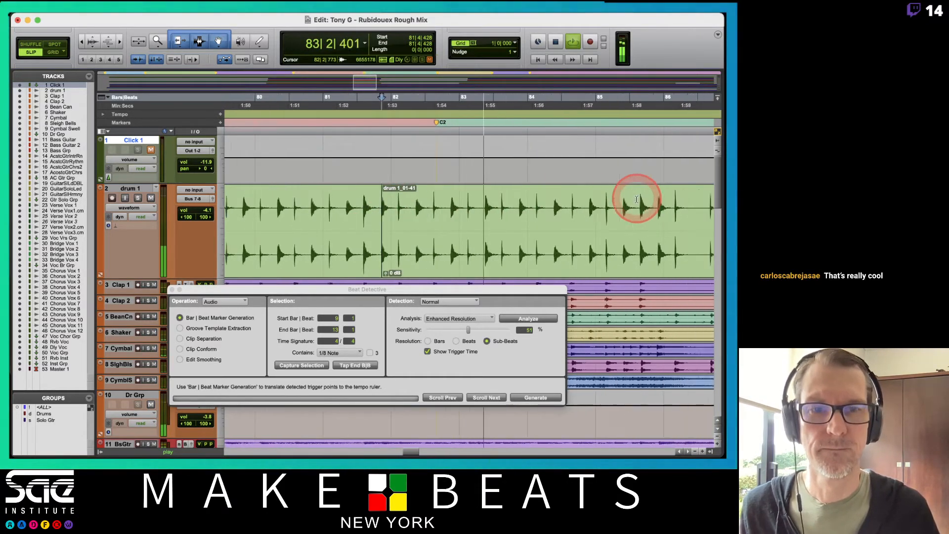
{"action": "scroll", "coordinate": [637, 199], "scroll_direction": "right", "scroll_amount": 1}
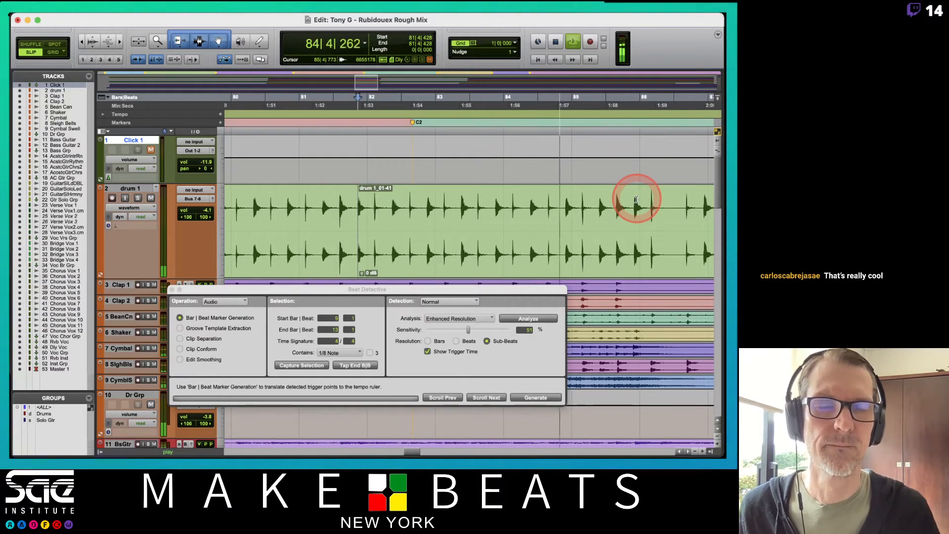
{"action": "scroll", "coordinate": [637, 199], "scroll_direction": "right", "scroll_amount": 3}
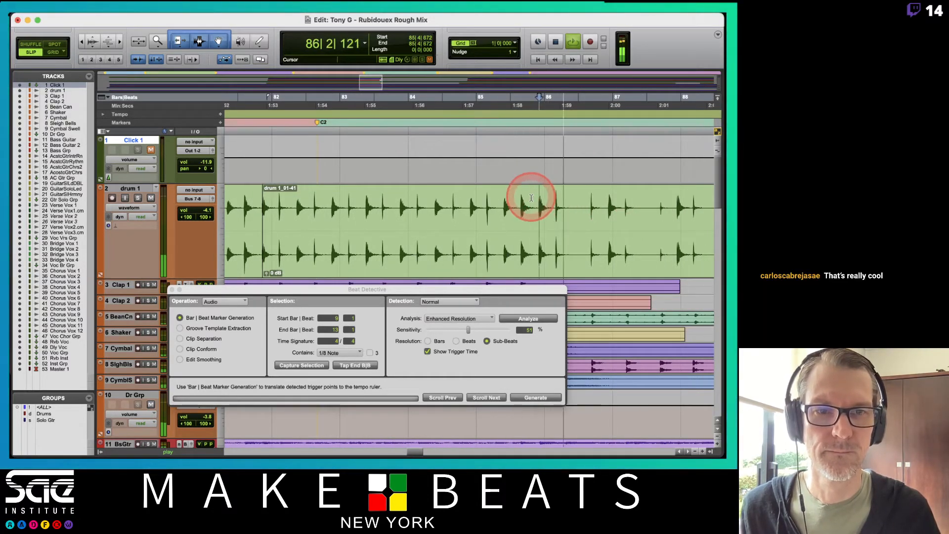
{"action": "key", "text": "b"}
{"action": "key", "text": "space"}
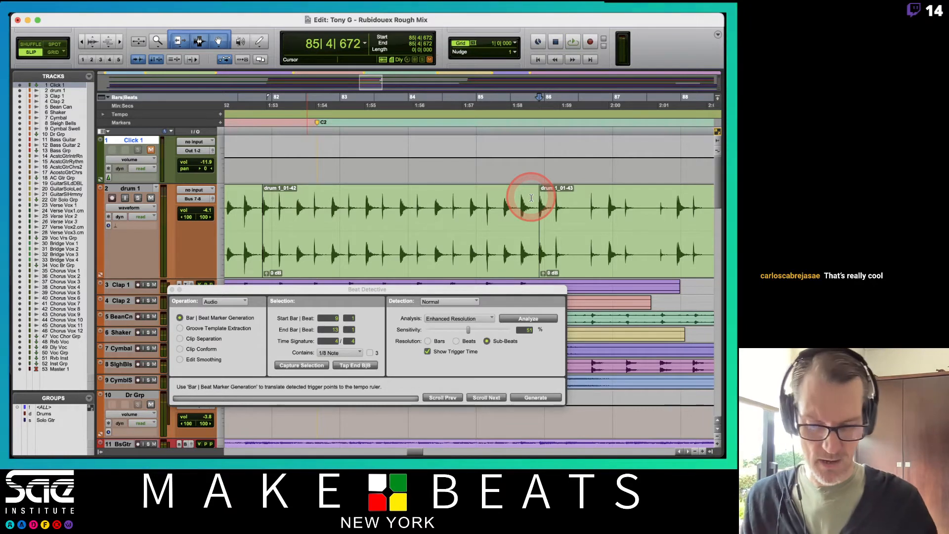
- Examine the full arrangement to see how the drum 1 splits, the other tracks' clips and the section markers line up
{"action": "key", "text": "r"}
{"action": "key", "text": "r"}
{"action": "key", "text": "r"}
{"action": "key", "text": "r"}
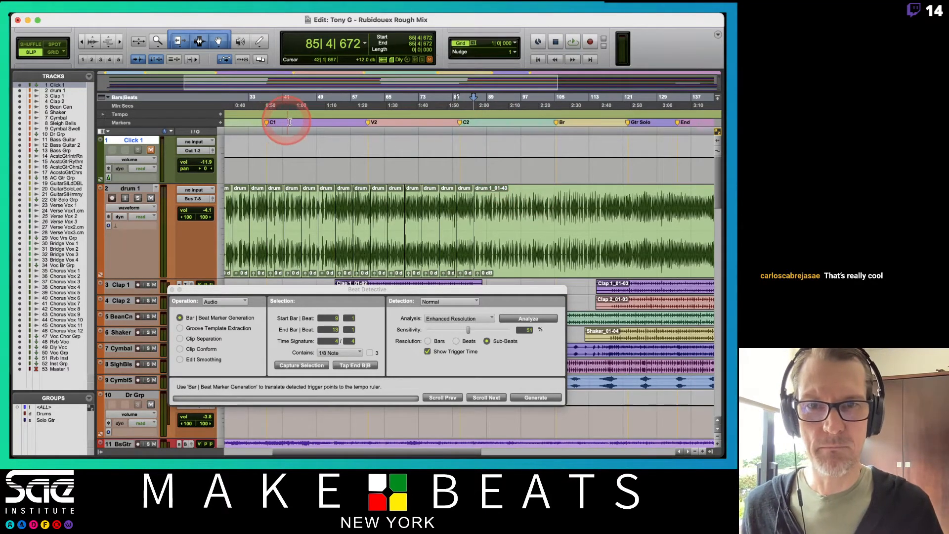
{"action": "scroll", "coordinate": [375, 133], "scroll_direction": "left", "scroll_amount": 5}
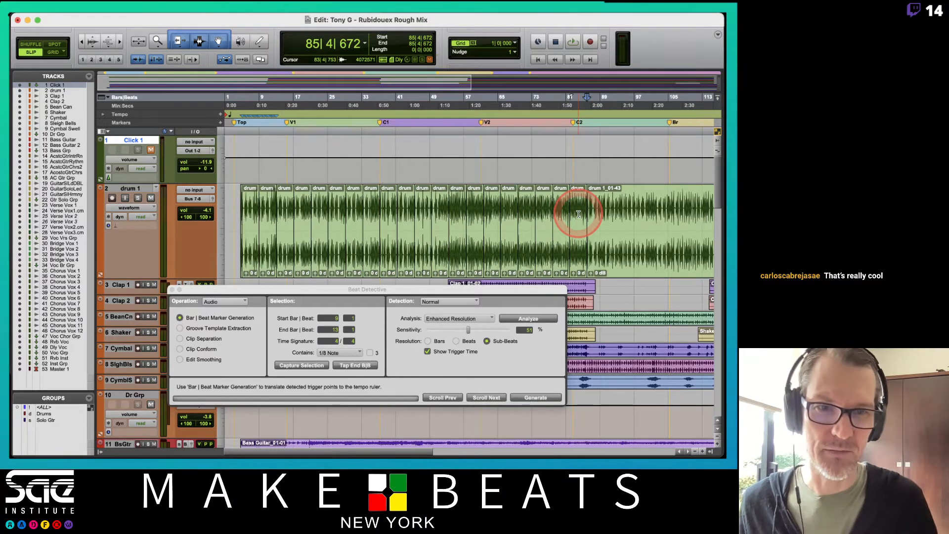
{"action": "scroll", "coordinate": [578, 213], "scroll_direction": "down", "scroll_amount": 5}
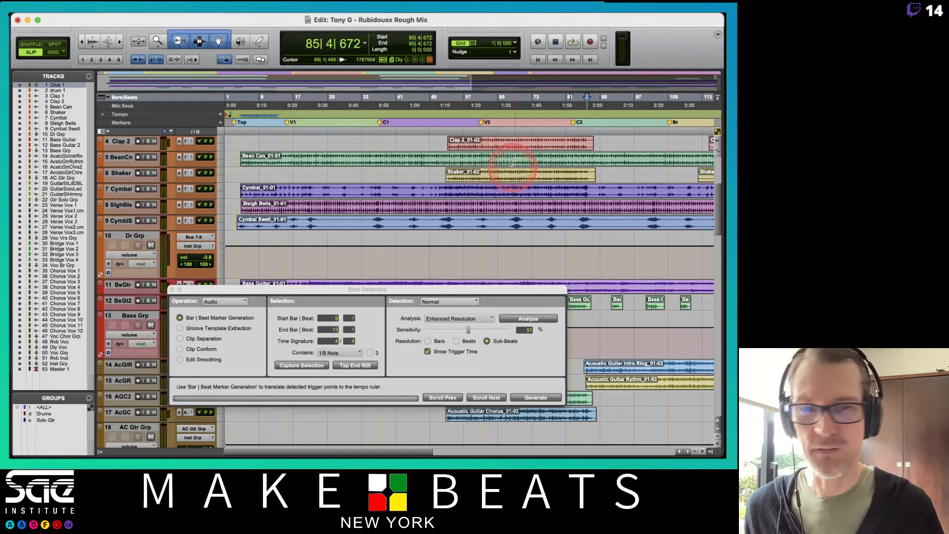
{"action": "scroll", "coordinate": [551, 192], "scroll_direction": "up", "scroll_amount": 5}
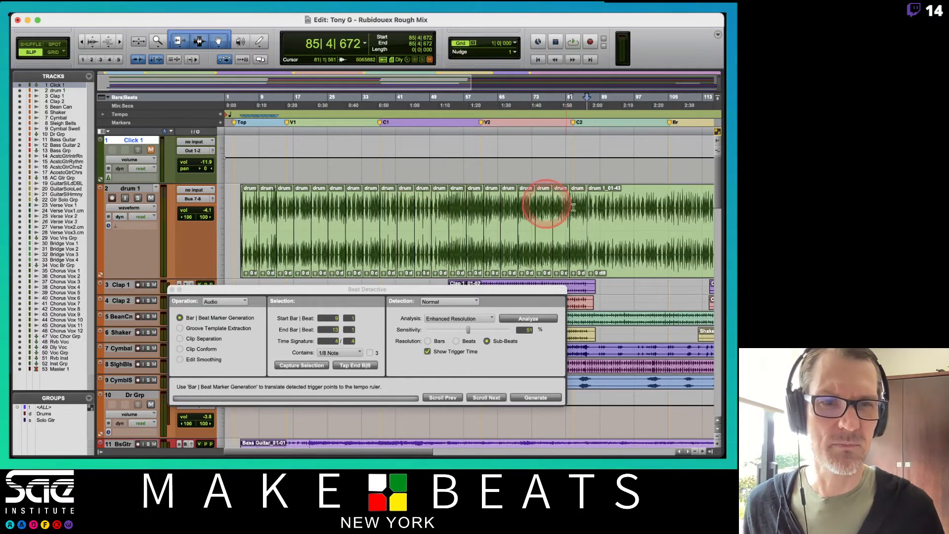
{"action": "scroll", "coordinate": [589, 205], "scroll_direction": "right", "scroll_amount": 10}
{"action": "scroll", "coordinate": [596, 210], "scroll_direction": "down", "scroll_amount": 4}
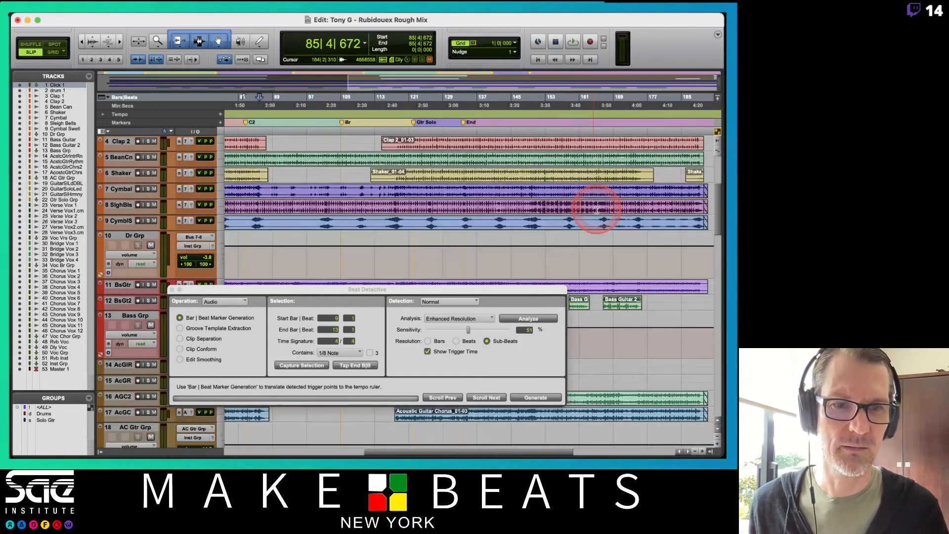
{"action": "scroll", "coordinate": [595, 211], "scroll_direction": "up", "scroll_amount": 3}
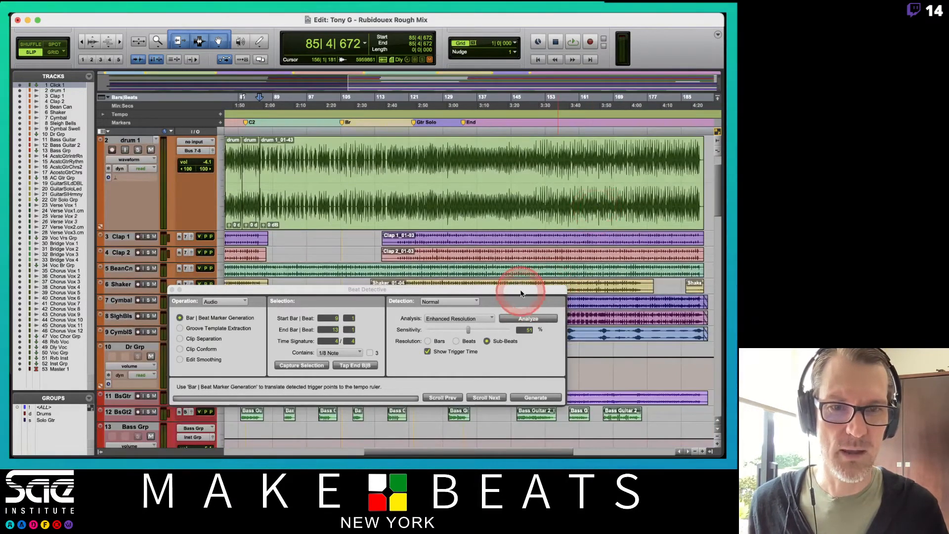
- Move the Beat Detective window lower, shift the End marker to about 174|3|822, and audition playback from that marker
{"action": "left_click_drag", "start_coordinate": [520, 293], "coordinate": [495, 340]}
{"action": "left_click_drag", "start_coordinate": [465, 122], "coordinate": [635, 122]}
{"action": "key", "text": "space"}
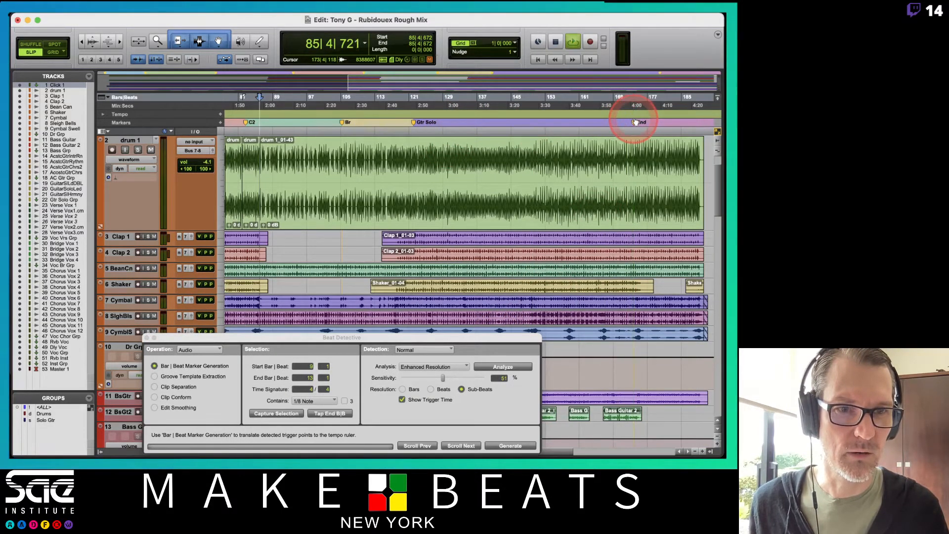
{"action": "left_click", "coordinate": [635, 122]}
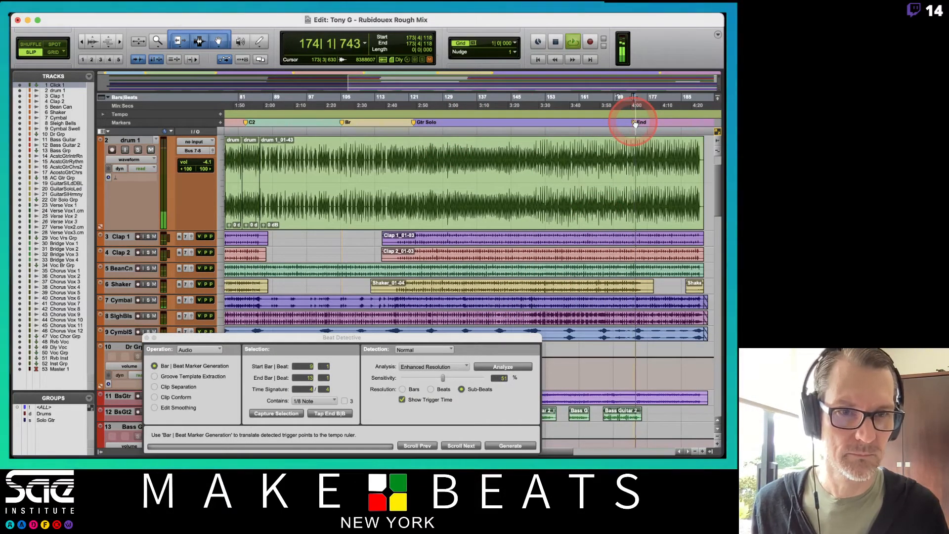
{"action": "left_click", "coordinate": [634, 125]}
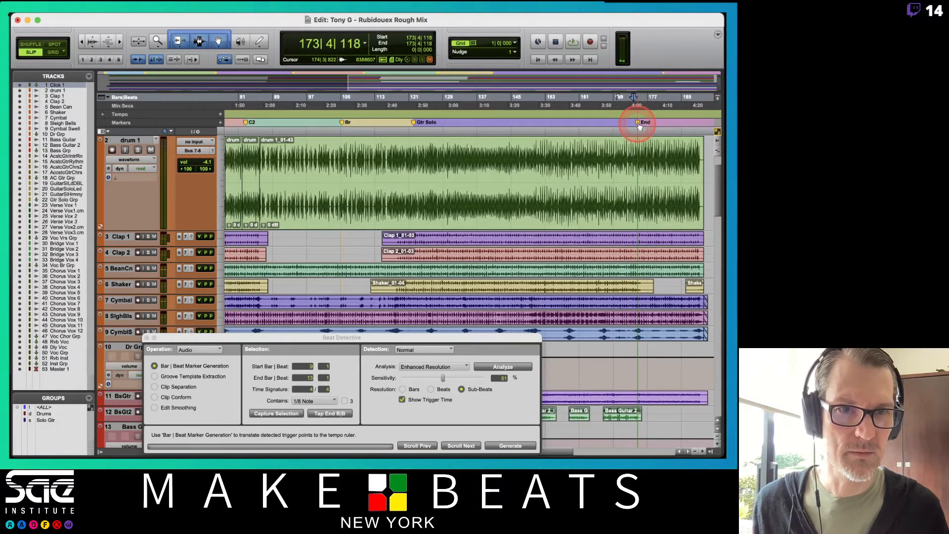
{"action": "left_click", "coordinate": [637, 124]}
{"action": "key", "text": "space"}
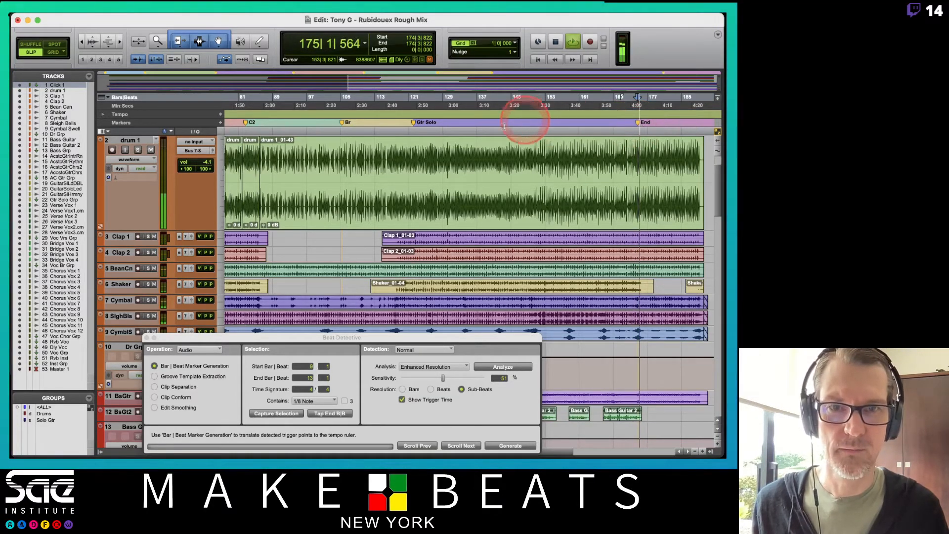
{"action": "key", "text": "space"}
- Move the End marker just past the last clips near bar 192 and the Gtr Solo marker to 174|1|950, and play from there
{"action": "left_click_drag", "start_coordinate": [413, 122], "coordinate": [498, 122]}
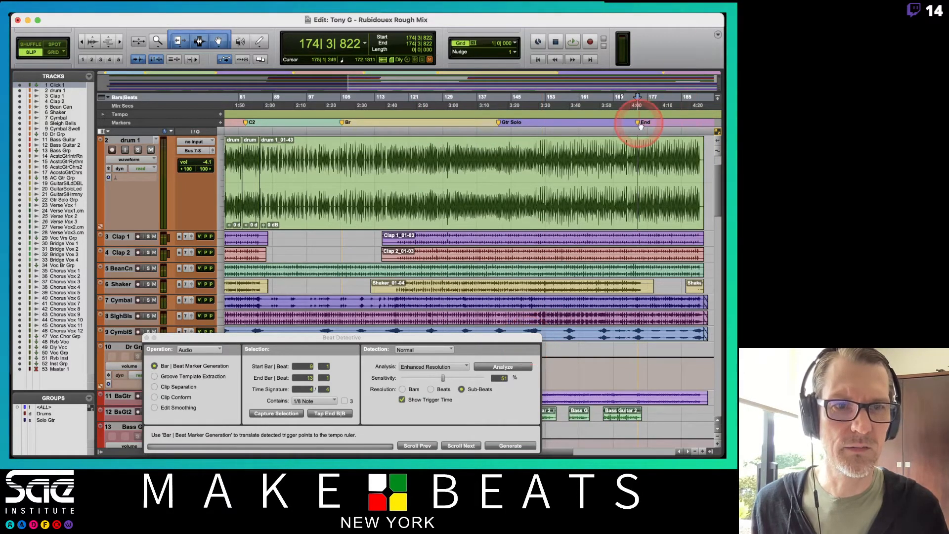
{"action": "mouse_move", "coordinate": [639, 124]}
{"action": "left_mouse_down"}
{"action": "mouse_move", "coordinate": [701, 115]}
{"action": "mouse_move", "coordinate": [531, 123]}
{"action": "left_mouse_up"}
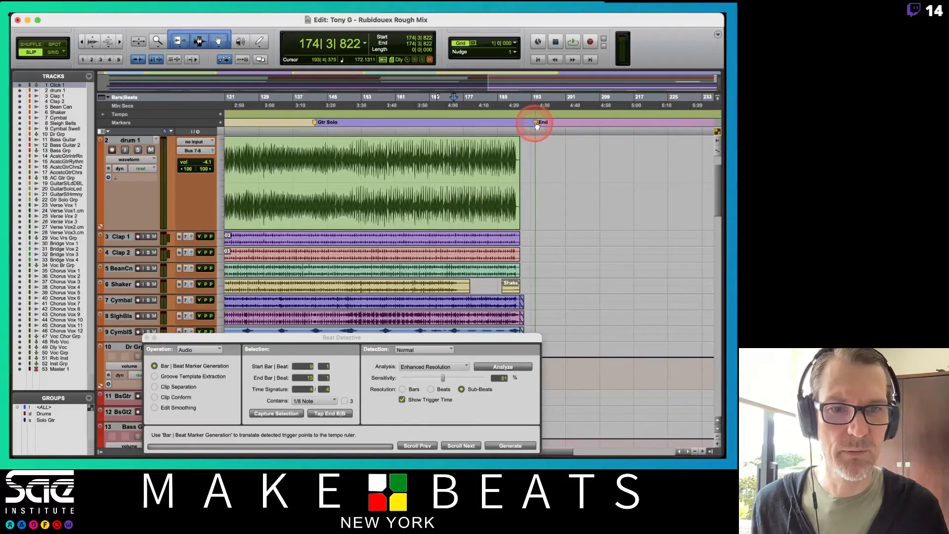
{"action": "left_click_drag", "start_coordinate": [308, 122], "coordinate": [454, 125]}
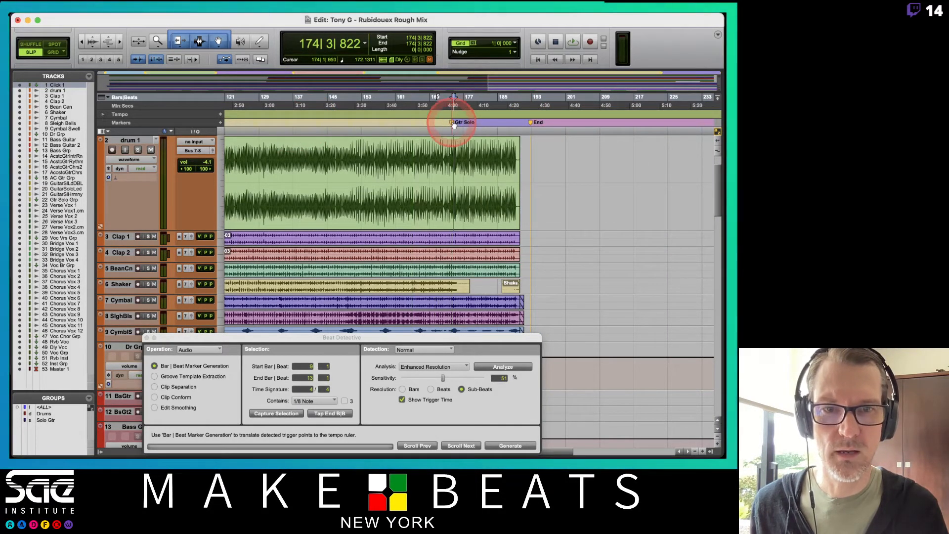
{"action": "key", "text": "space"}
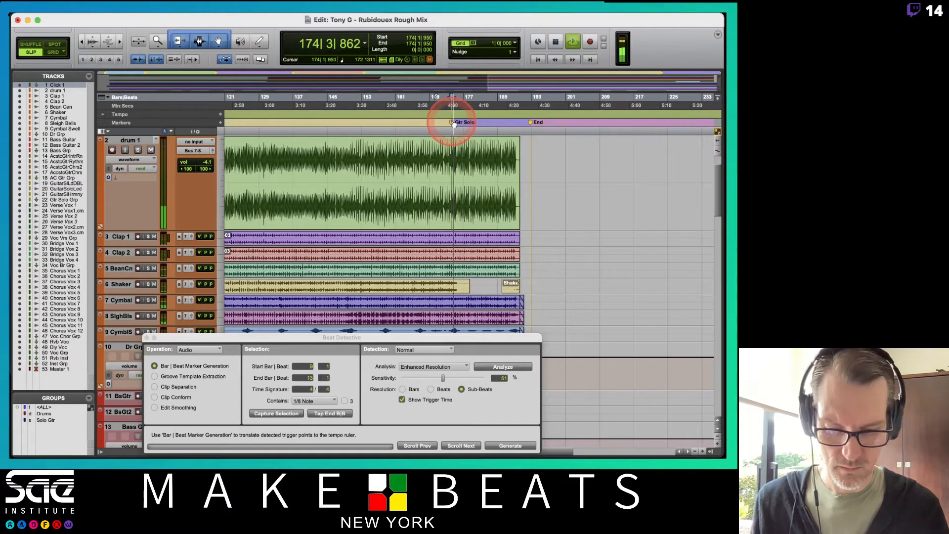
- Fine-tune the Gtr Solo marker to 174|4|534 and audition playback from that point
{"action": "key", "text": "super+bracketright"}
{"action": "key", "text": "space"}
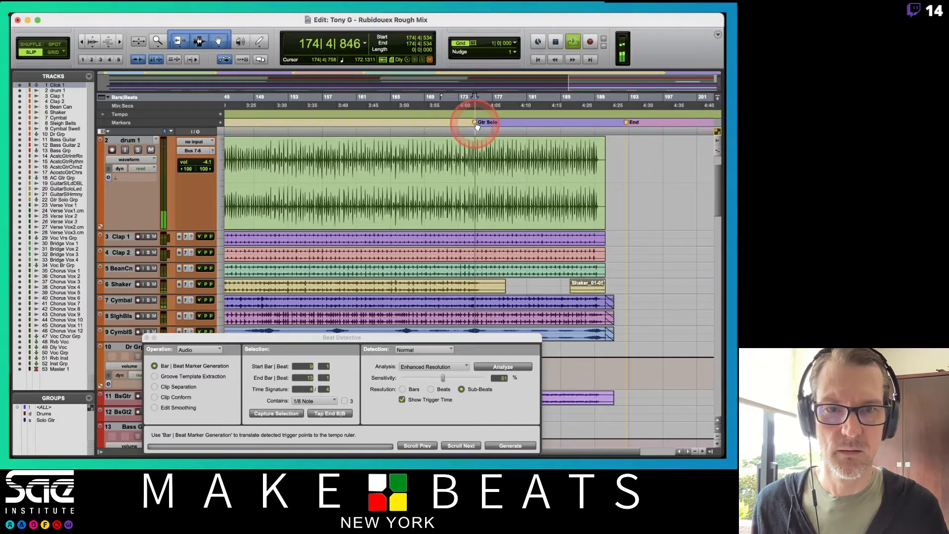
{"action": "scroll", "coordinate": [477, 126], "scroll_direction": "left", "scroll_amount": 10}
{"action": "key", "text": "space"}
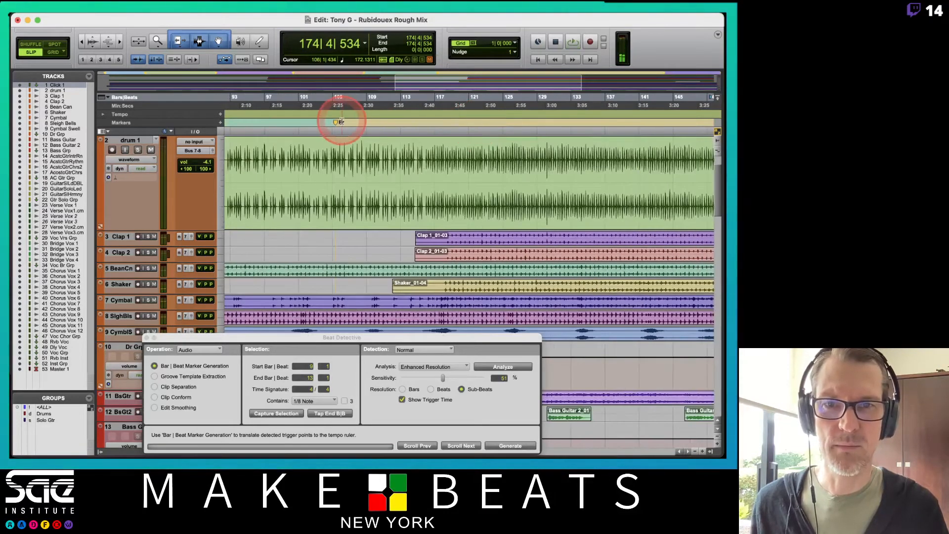
- Move the Br marker to about bar 116 and close the Beat Detective window
{"action": "left_click_drag", "start_coordinate": [338, 124], "coordinate": [430, 123]}
{"action": "left_click", "coordinate": [111, 384]}
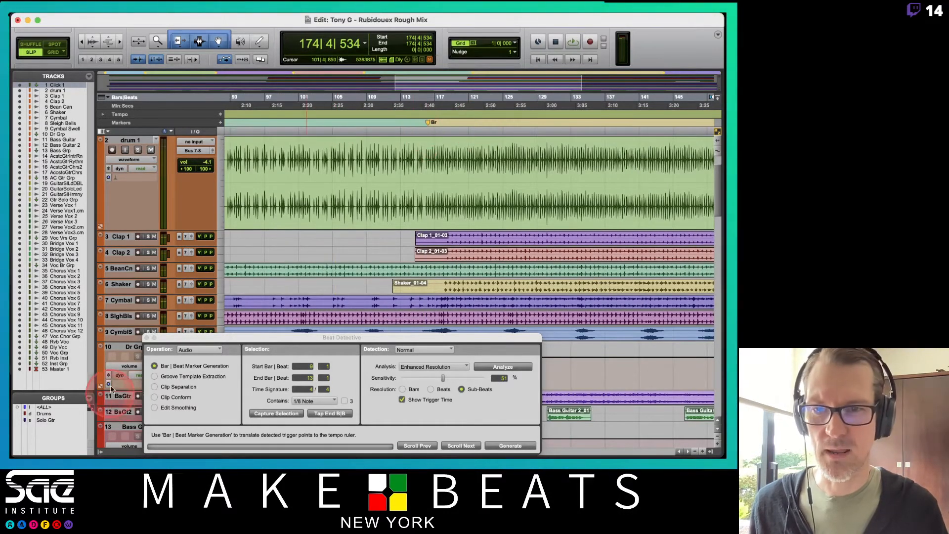
{"action": "left_click", "coordinate": [146, 338]}
- Move the Br marker to the start of the bridge vocals near bar 151 and the C2 marker to the second chorus vocals near bar 119
{"action": "scroll", "coordinate": [449, 282], "scroll_direction": "down", "scroll_amount": 8}
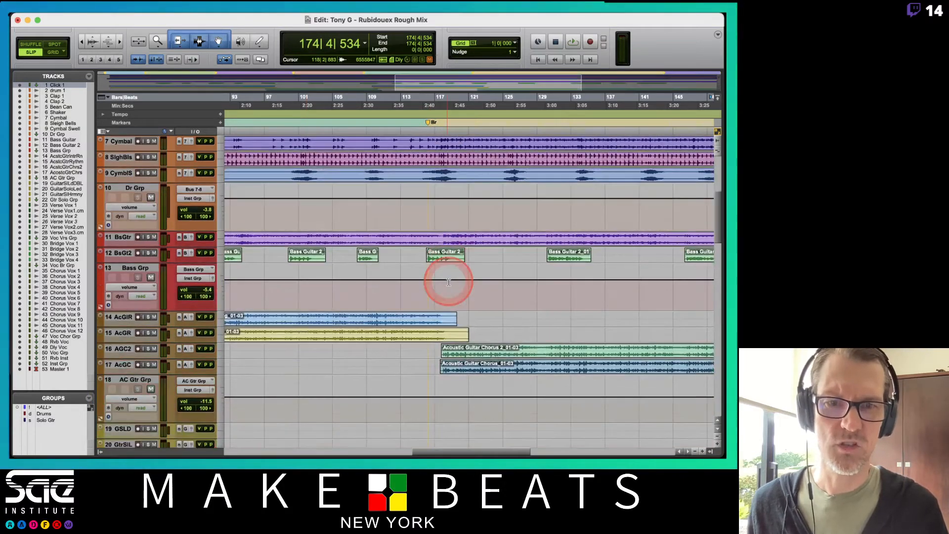
{"action": "scroll", "coordinate": [448, 282], "scroll_direction": "up", "scroll_amount": 3}
{"action": "scroll", "coordinate": [448, 282], "scroll_direction": "up", "scroll_amount": 1}
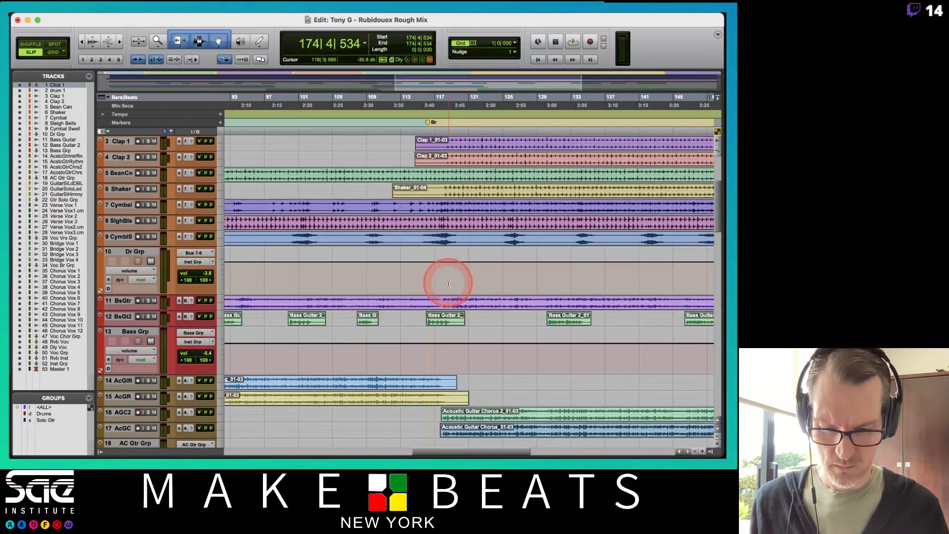
{"action": "key", "text": "r"}
{"action": "key", "text": "r"}
{"action": "scroll", "coordinate": [449, 284], "scroll_direction": "down", "scroll_amount": 1}
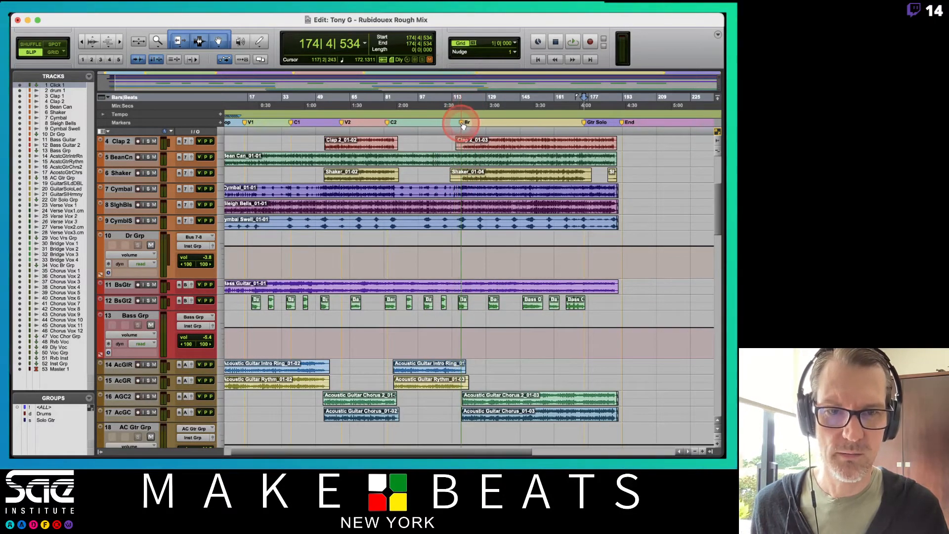
{"action": "scroll", "coordinate": [504, 242], "scroll_direction": "down", "scroll_amount": 15}
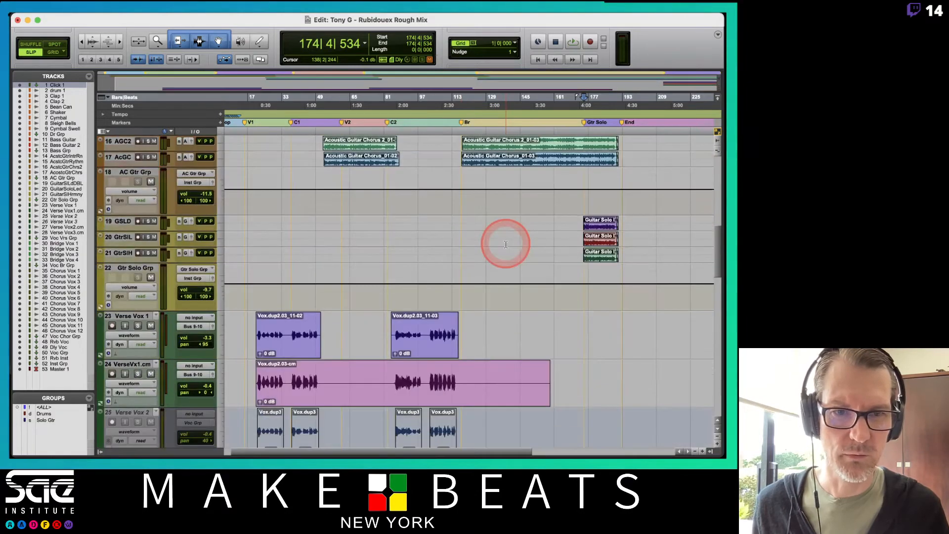
{"action": "scroll", "coordinate": [506, 245], "scroll_direction": "down", "scroll_amount": 8}
{"action": "scroll", "coordinate": [506, 244], "scroll_direction": "up", "scroll_amount": 2}
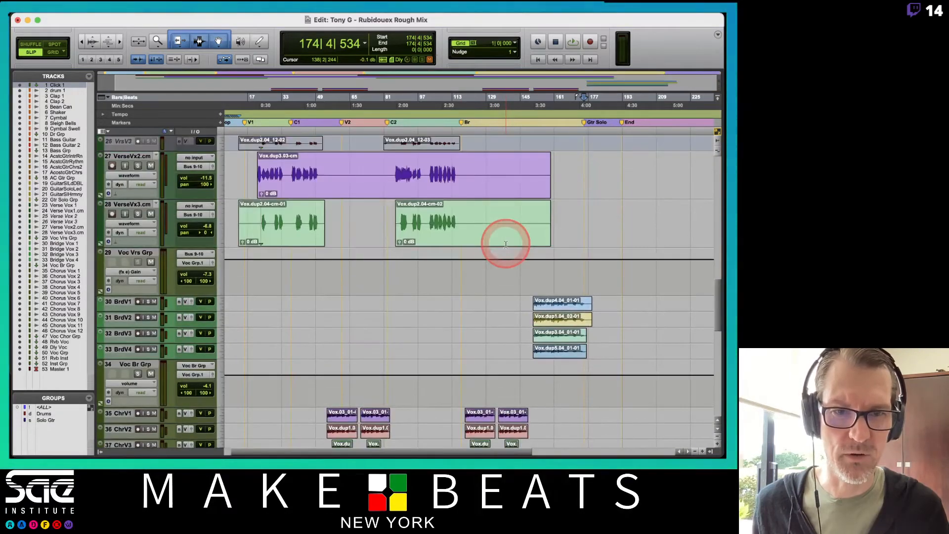
{"action": "scroll", "coordinate": [505, 244], "scroll_direction": "down", "scroll_amount": 2}
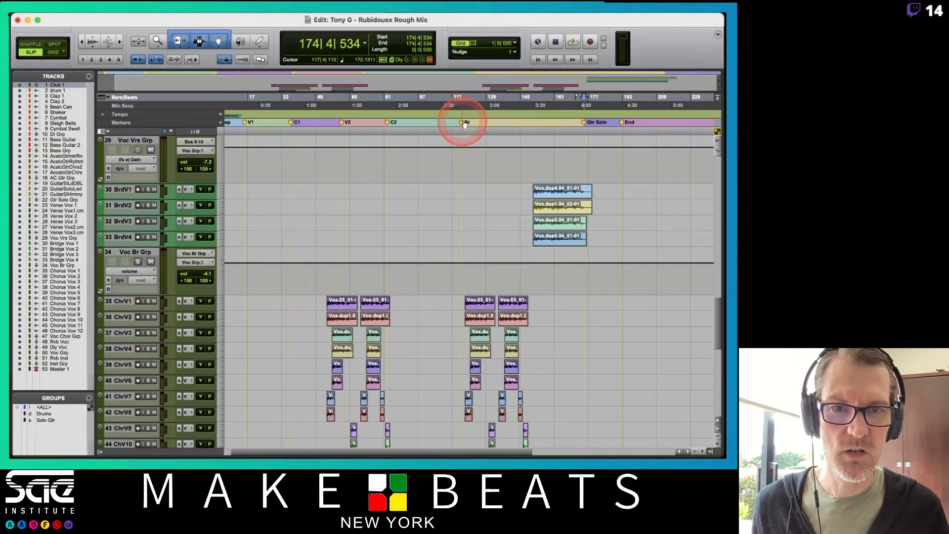
{"action": "left_click_drag", "start_coordinate": [465, 125], "coordinate": [534, 127]}
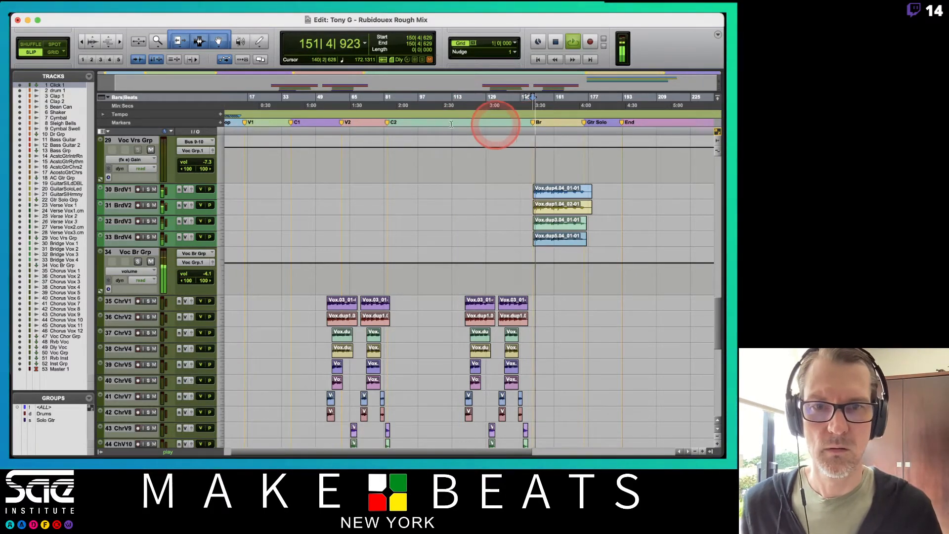
{"action": "left_click_drag", "start_coordinate": [388, 127], "coordinate": [467, 123]}
{"action": "key", "text": "space"}
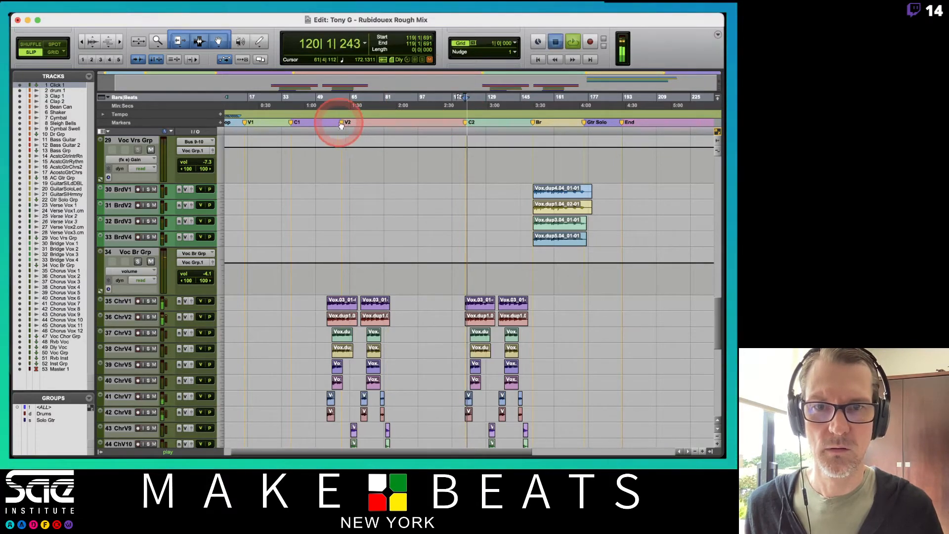
- Move the V2 marker to the start of the second verse vocals at 86|2|113 and audition playback from it
{"action": "left_click", "coordinate": [339, 122]}
{"action": "left_click_drag", "start_coordinate": [361, 127], "coordinate": [393, 124]}
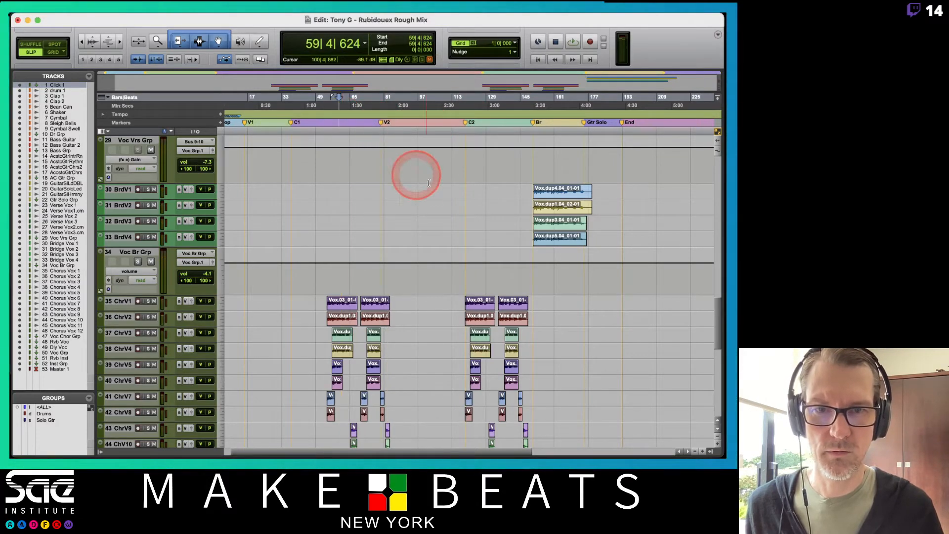
{"action": "scroll", "coordinate": [434, 180], "scroll_direction": "down", "scroll_amount": 4}
{"action": "scroll", "coordinate": [434, 180], "scroll_direction": "up", "scroll_amount": 9}
{"action": "scroll", "coordinate": [437, 185], "scroll_direction": "up", "scroll_amount": 5}
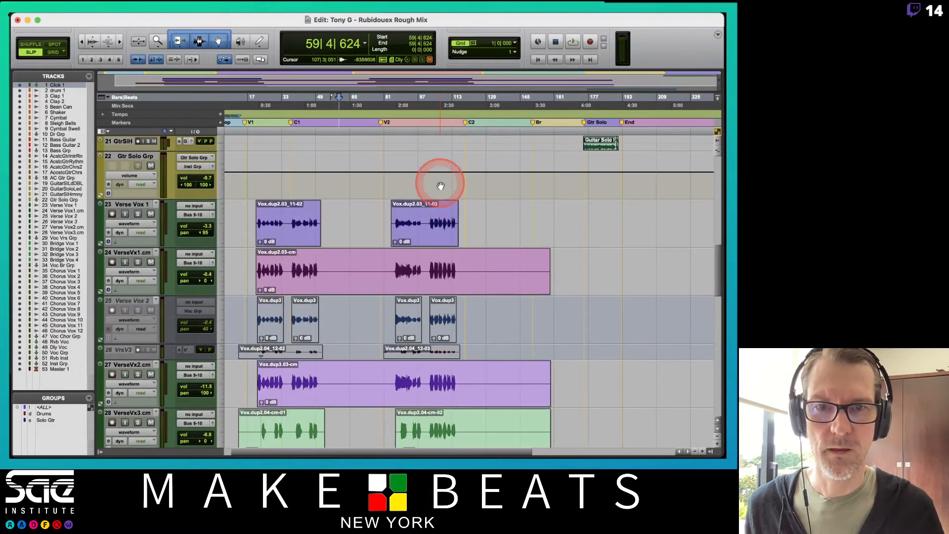
{"action": "scroll", "coordinate": [437, 185], "scroll_direction": "down", "scroll_amount": 1}
{"action": "left_click_drag", "start_coordinate": [382, 126], "coordinate": [401, 128]}
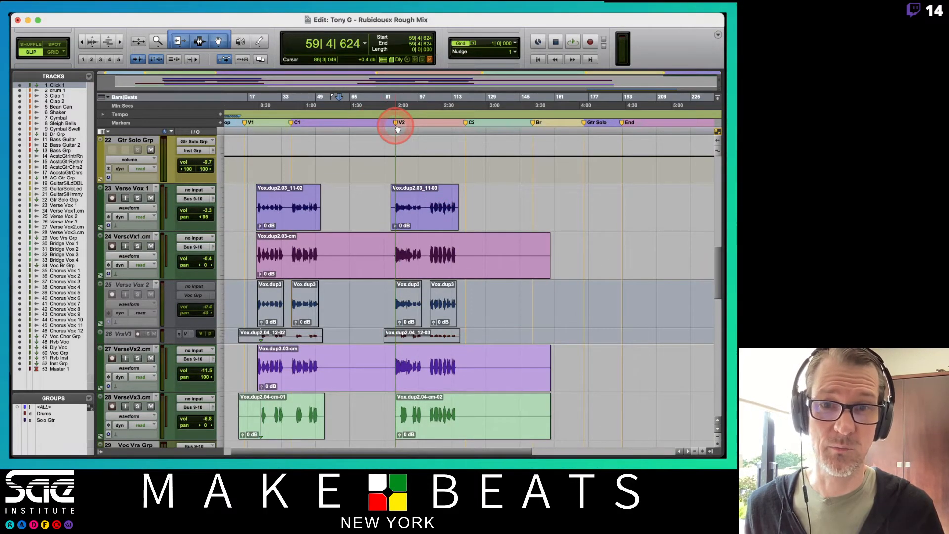
{"action": "left_click_drag", "start_coordinate": [397, 127], "coordinate": [397, 128]}
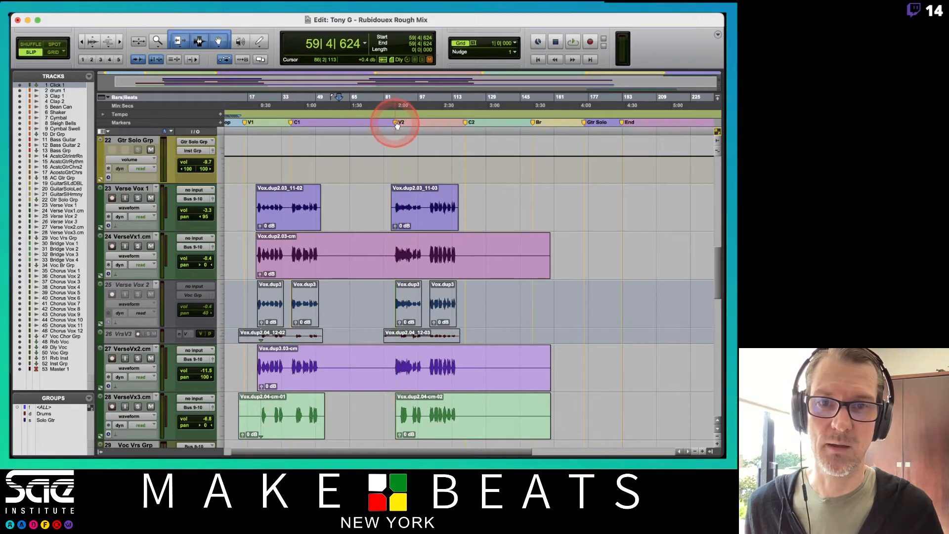
{"action": "key", "text": "space"}
{"action": "key", "text": "space"}
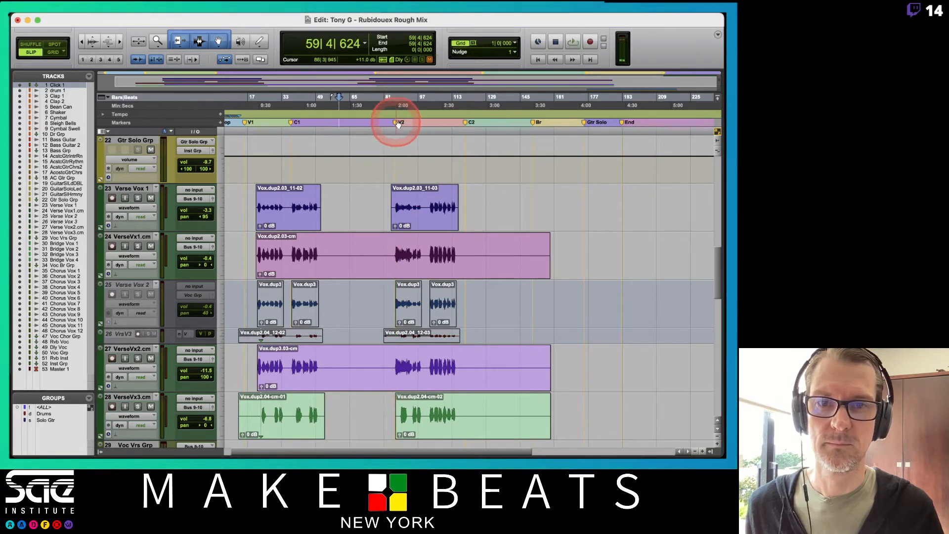
{"action": "left_click", "coordinate": [398, 124]}
{"action": "key", "text": "space"}
{"action": "key", "text": "space"}
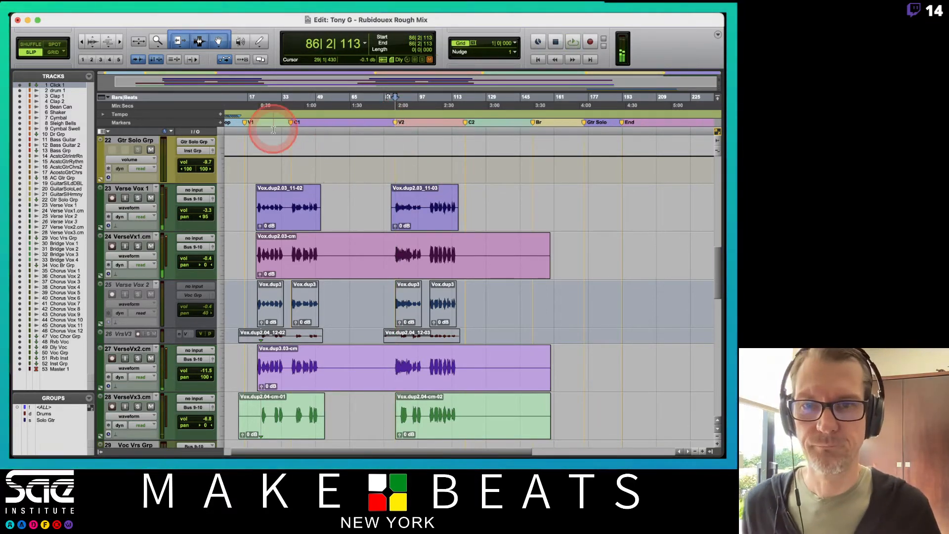
- Move the C1 marker to the start of the first chorus vocals at 54|1|304 and audition playback from it
{"action": "scroll", "coordinate": [334, 164], "scroll_direction": "down", "scroll_amount": 10}
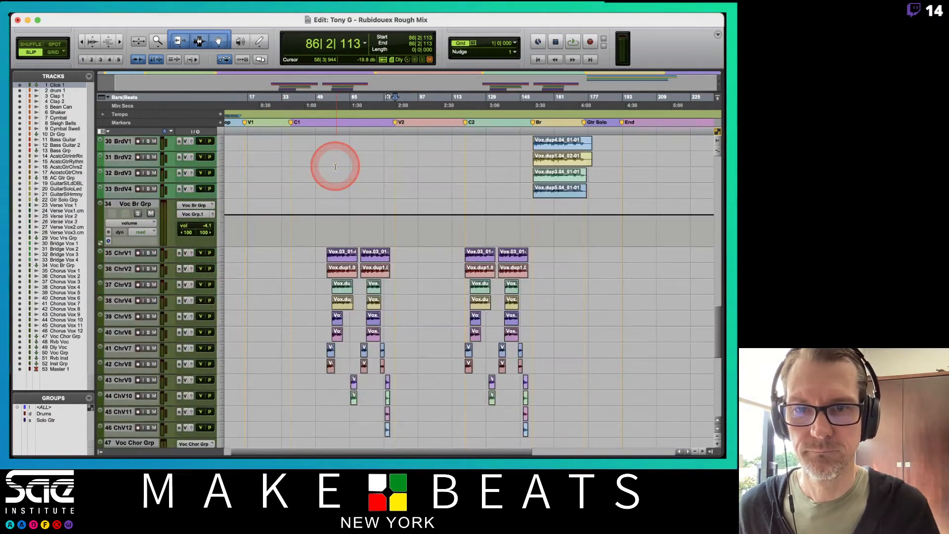
{"action": "scroll", "coordinate": [335, 167], "scroll_direction": "down", "scroll_amount": 2}
{"action": "left_click_drag", "start_coordinate": [292, 123], "coordinate": [328, 123]}
{"action": "key", "text": "space"}
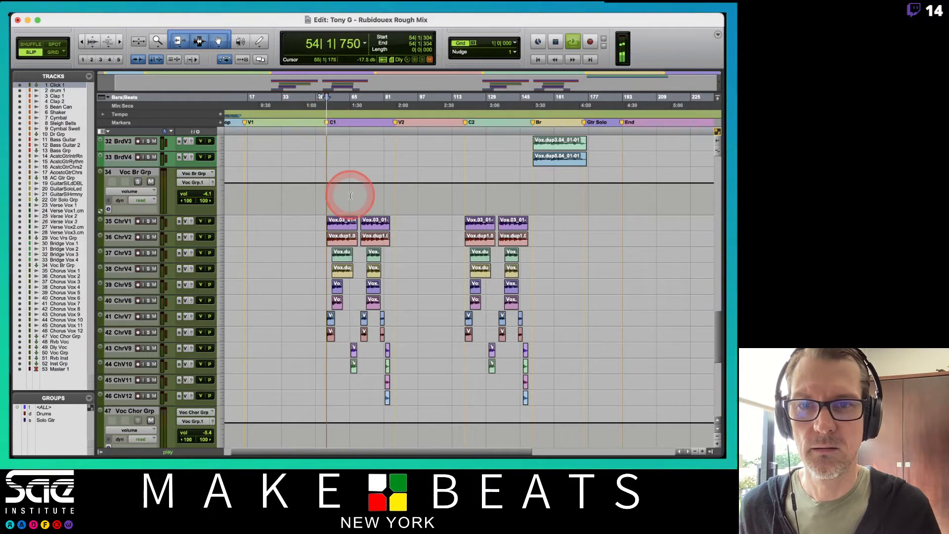
{"action": "scroll", "coordinate": [350, 195], "scroll_direction": "up", "scroll_amount": 5}
{"action": "key", "text": "space"}
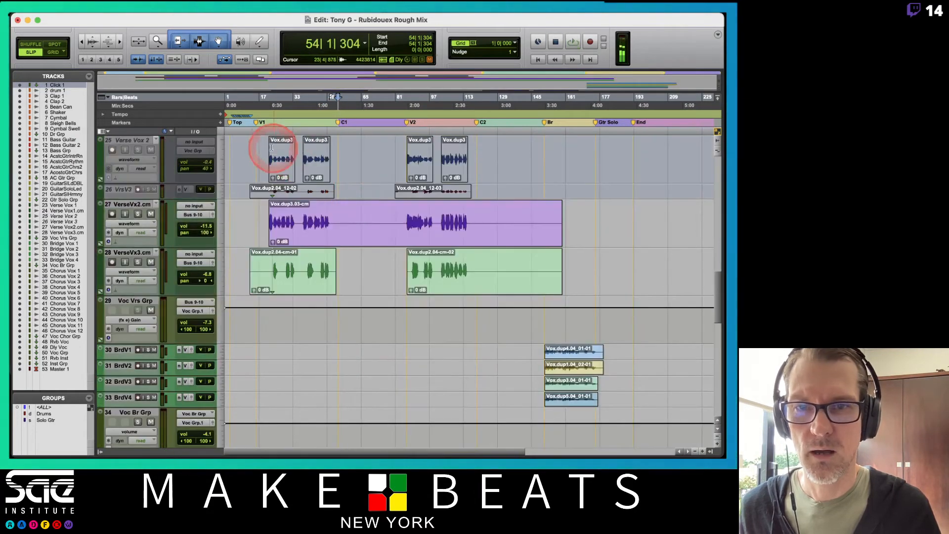
- Move the V1 marker to the start of the first verse vocals at 21|2|622 and audition playback from it
{"action": "left_click_drag", "start_coordinate": [255, 124], "coordinate": [270, 125]}
{"action": "left_click", "coordinate": [269, 123]}
{"action": "key", "text": "space"}
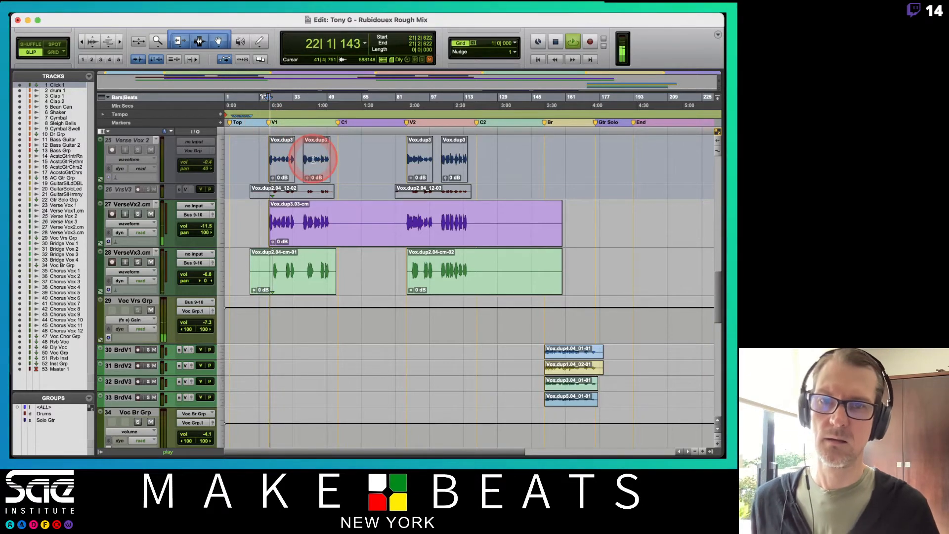
{"action": "scroll", "coordinate": [314, 163], "scroll_direction": "up", "scroll_amount": 15}
{"action": "key", "text": "space"}
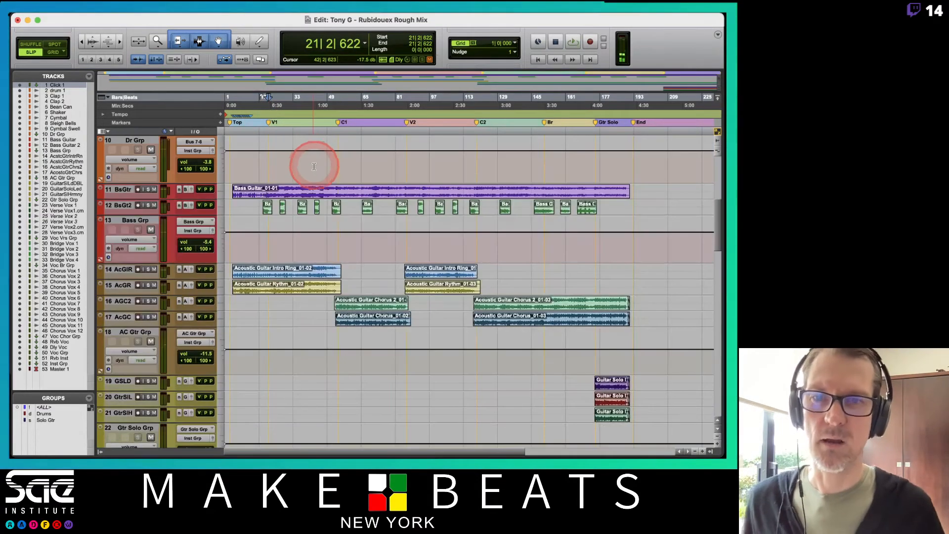
- Select the four-bar drum 1 clip starting at 13|1|000 and open Beat Detective, placing its window just below the drum 1 waveform
{"action": "scroll", "coordinate": [313, 167], "scroll_direction": "up", "scroll_amount": 5}
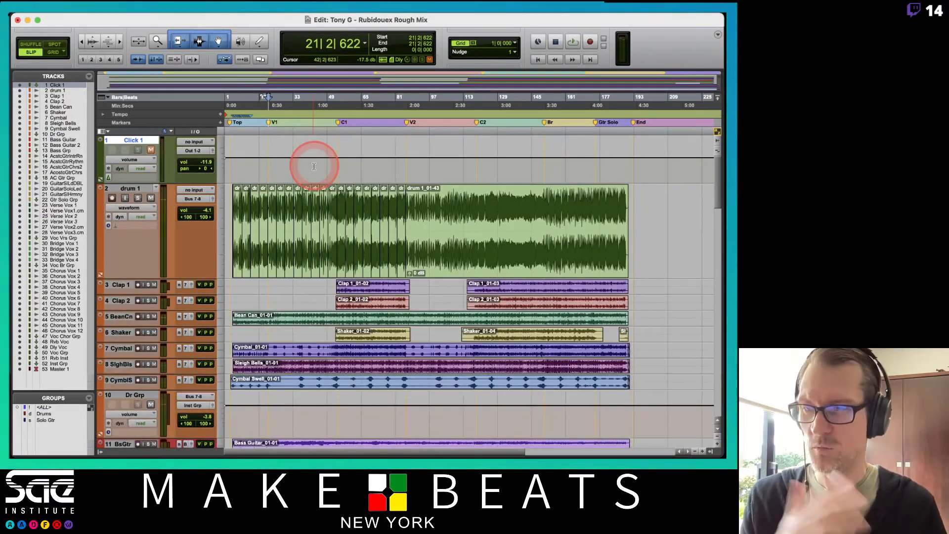
{"action": "key", "text": "t"}
{"action": "key", "text": "t"}
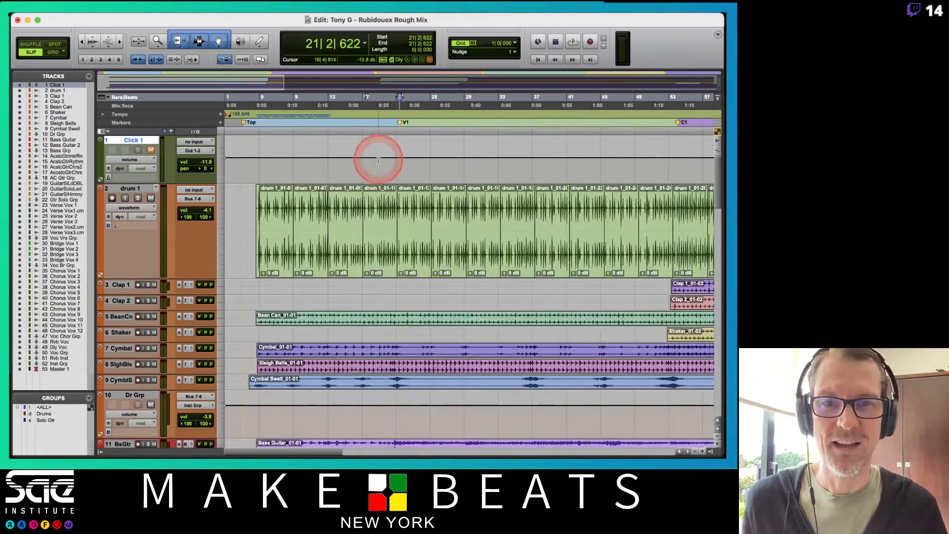
{"action": "left_click", "coordinate": [356, 253]}
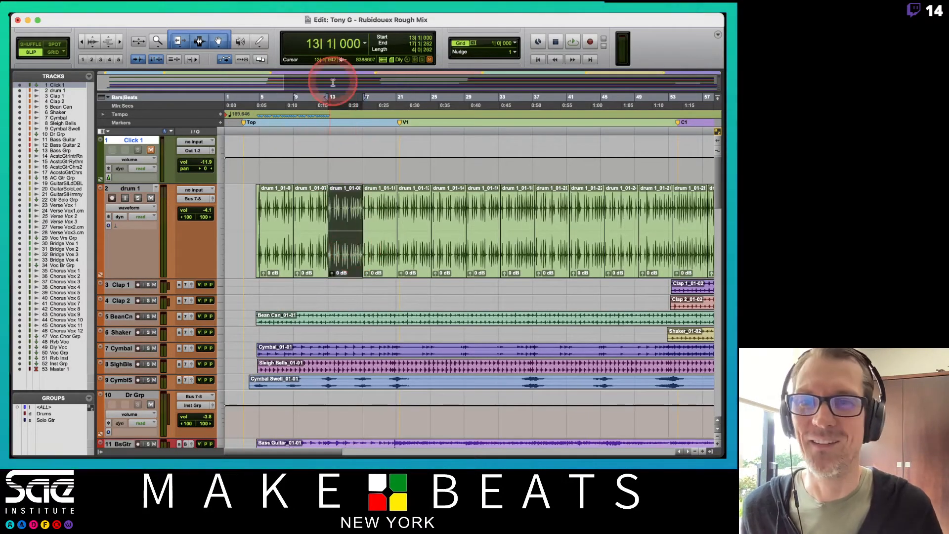
{"action": "key", "text": "super+8"}
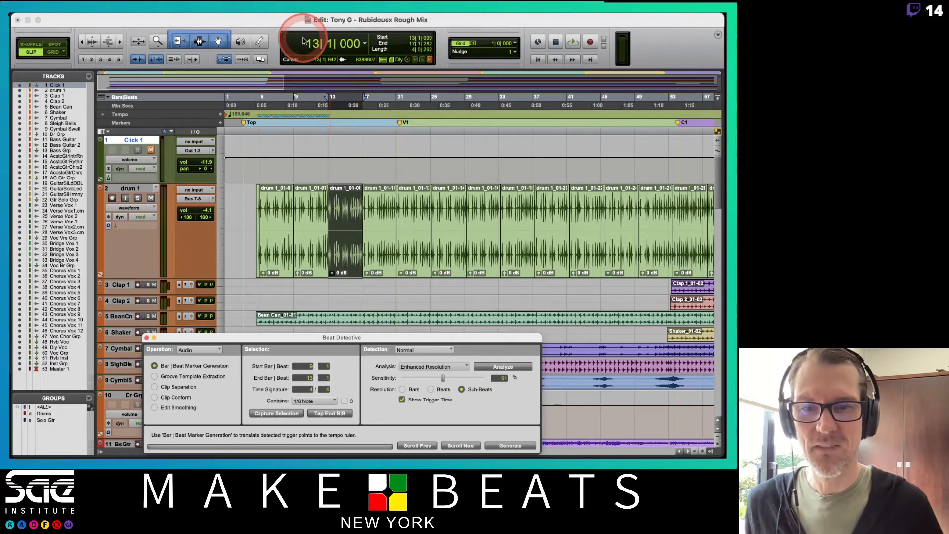
{"action": "left_click_drag", "start_coordinate": [483, 340], "coordinate": [476, 313]}
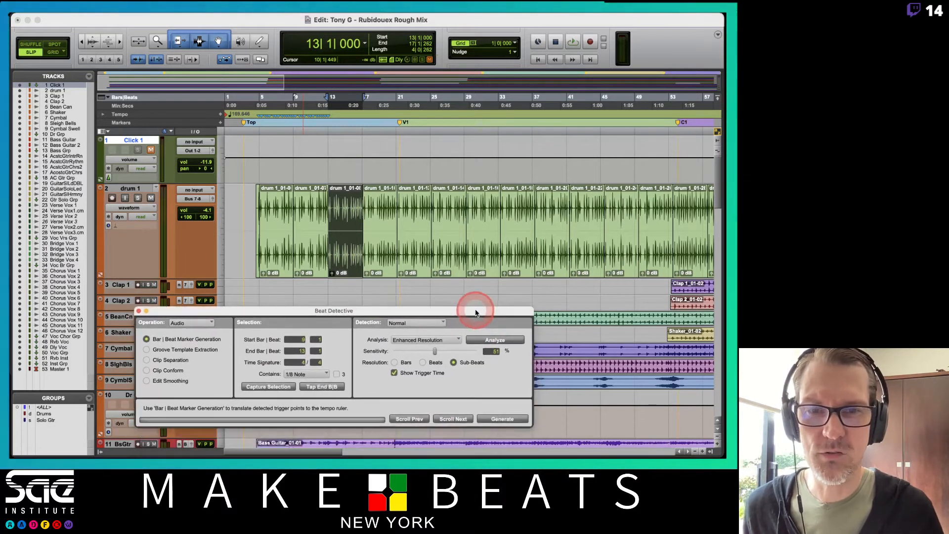
- Capture the selection in Beat Detective as bars 13 to 17 and analyze its transients
{"action": "left_click", "coordinate": [271, 385]}
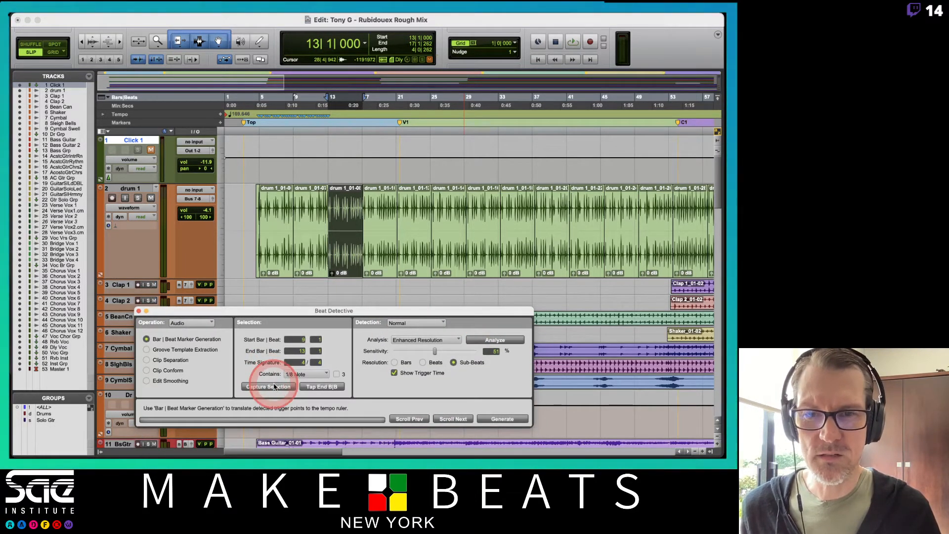
{"action": "left_click", "coordinate": [309, 346]}
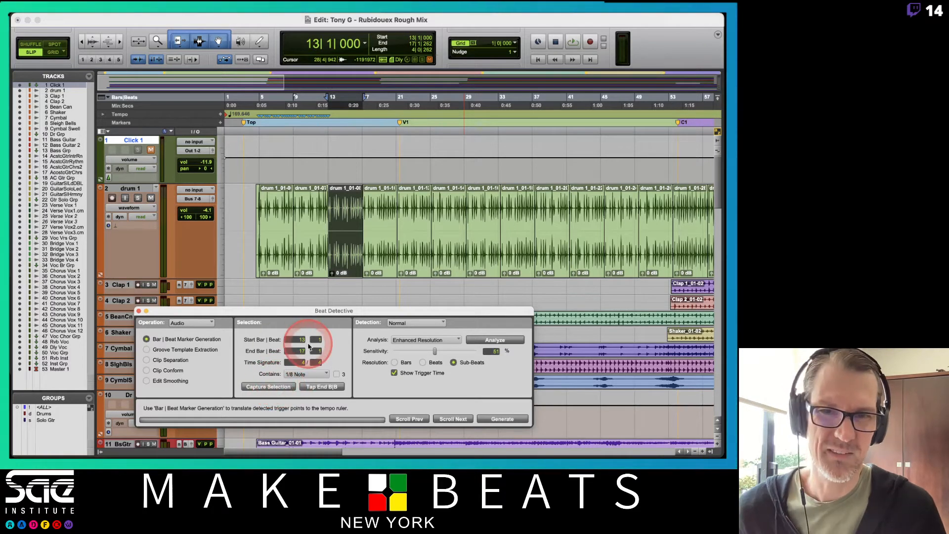
{"action": "left_click", "coordinate": [483, 341]}
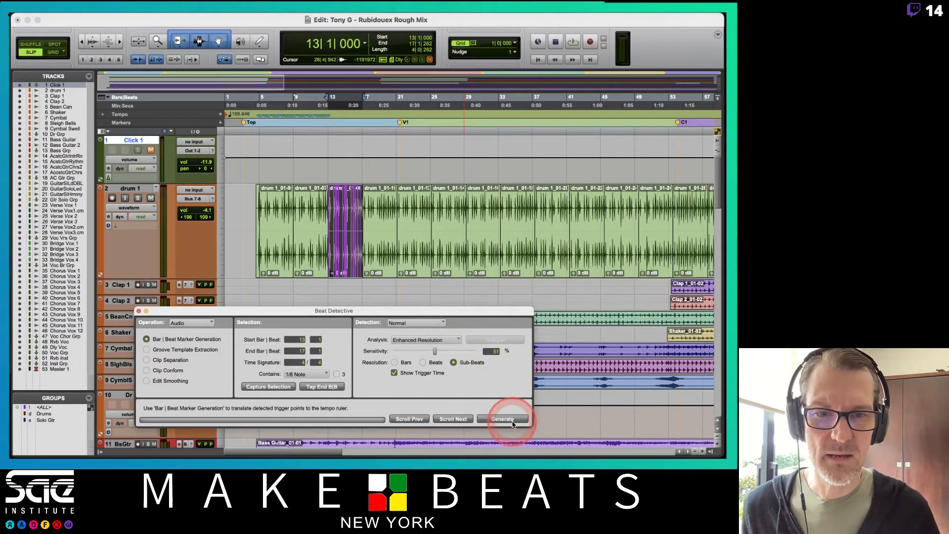
- Try generating the section's bar|beat markers with Preserve Sample Position (Don't Move), and undo the generation after checking the section markers against the vocals
{"action": "left_click", "coordinate": [274, 207]}
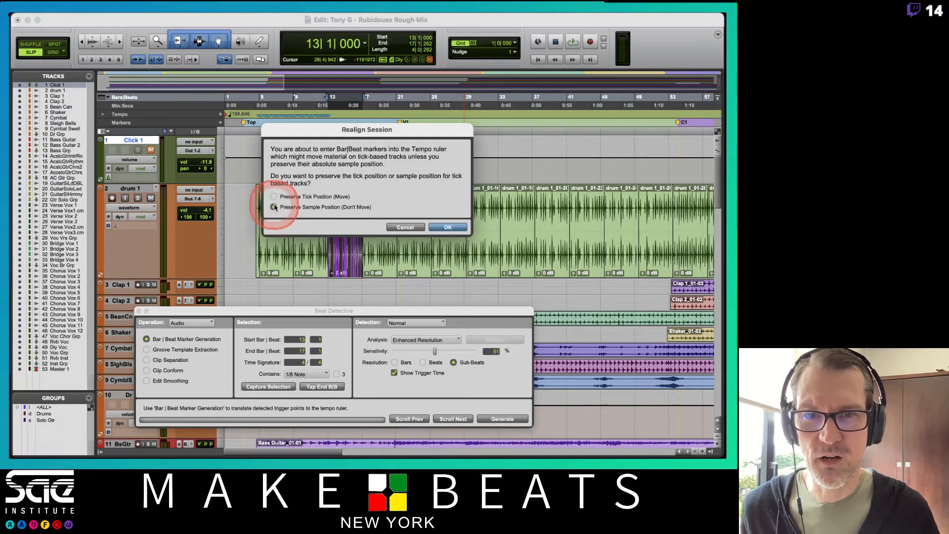
{"action": "key", "text": "Return"}
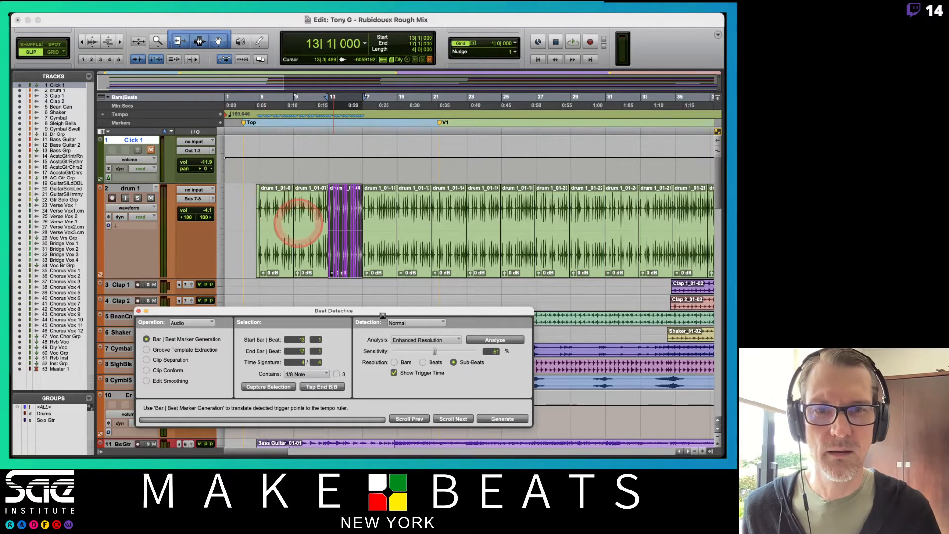
{"action": "left_click_drag", "start_coordinate": [475, 317], "coordinate": [350, 434]}
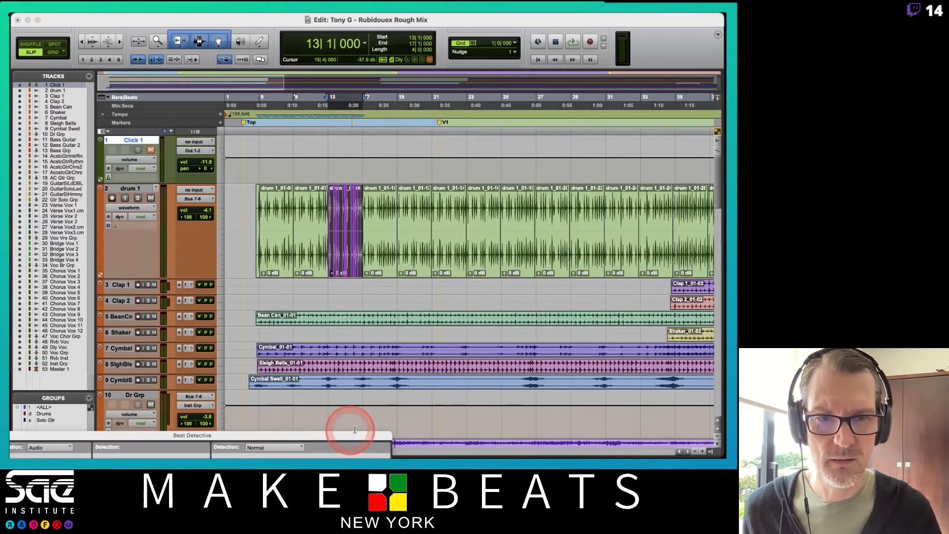
{"action": "scroll", "coordinate": [356, 428], "scroll_direction": "down", "scroll_amount": 5}
{"action": "scroll", "coordinate": [357, 428], "scroll_direction": "down", "scroll_amount": 5}
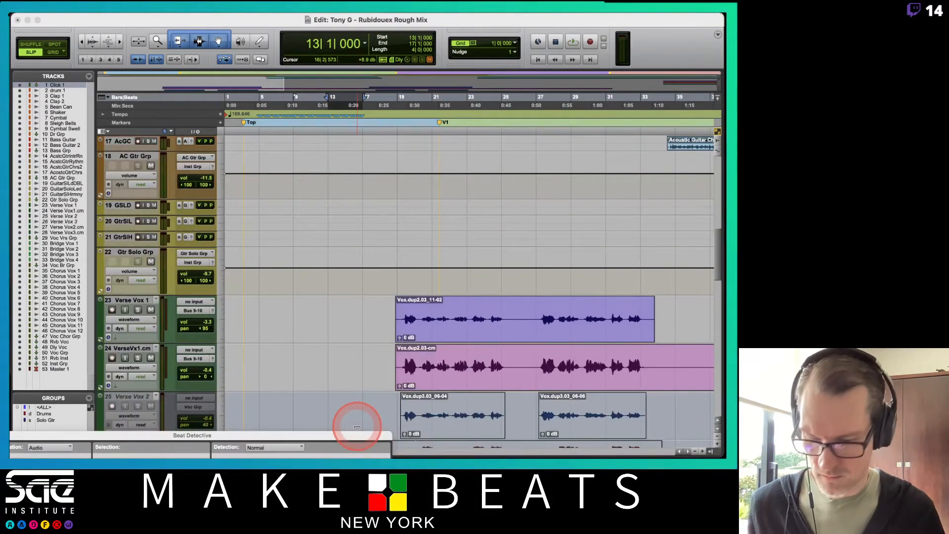
{"action": "key", "text": "super+z"}
- Try generating the bar|beat markers for bars 13 to 17 with Preserve Tick Position (Move), and undo the generation
{"action": "left_click_drag", "start_coordinate": [362, 440], "coordinate": [343, 238]}
{"action": "left_click", "coordinate": [336, 342]}
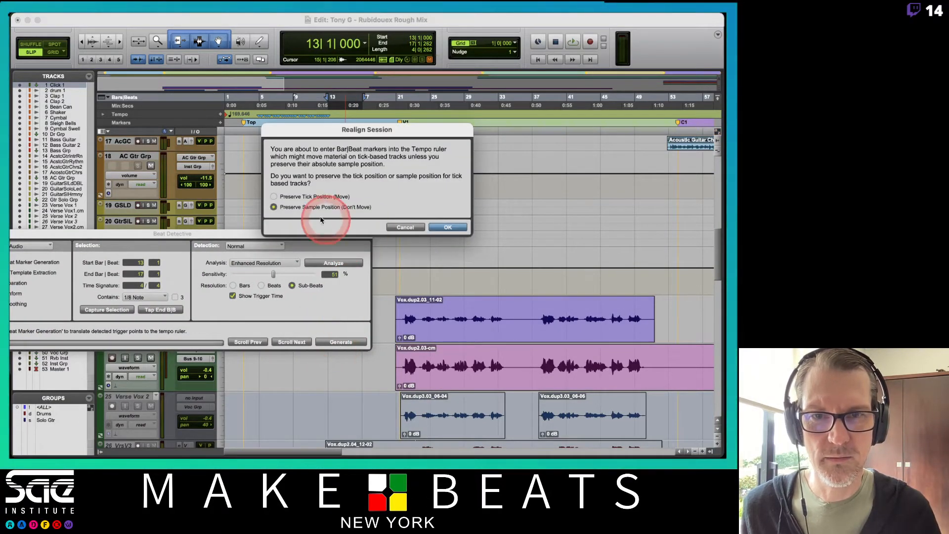
{"action": "left_click", "coordinate": [316, 197]}
{"action": "left_click", "coordinate": [446, 228]}
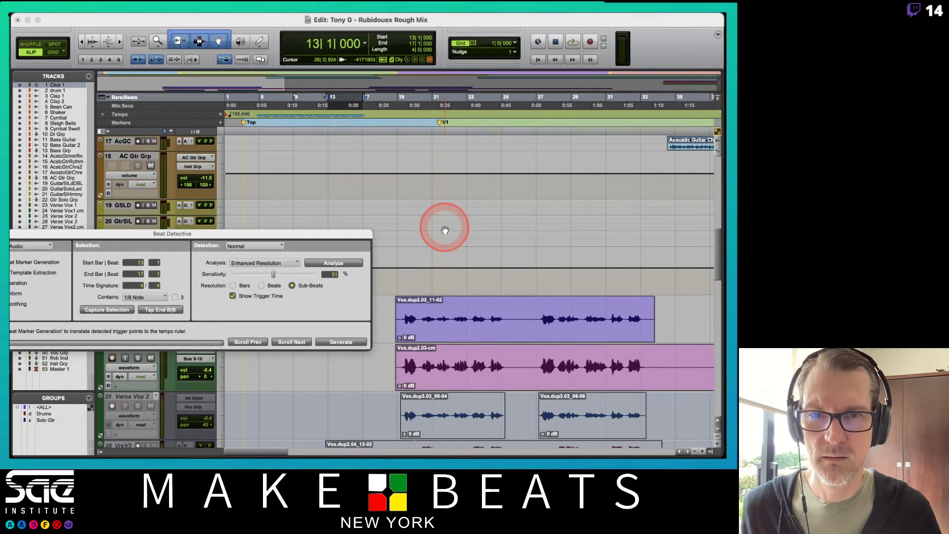
{"action": "scroll", "coordinate": [445, 229], "scroll_direction": "up", "scroll_amount": 15}
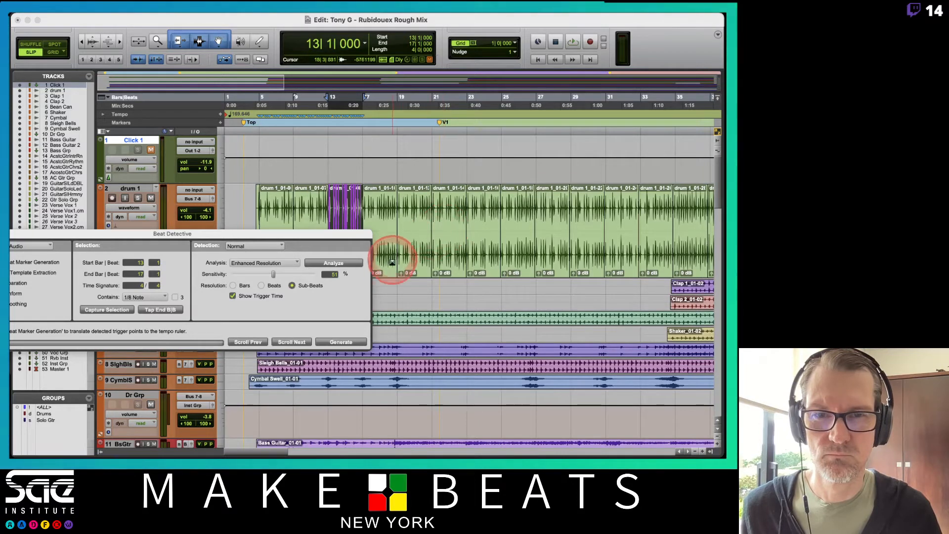
{"action": "left_click", "coordinate": [389, 270]}
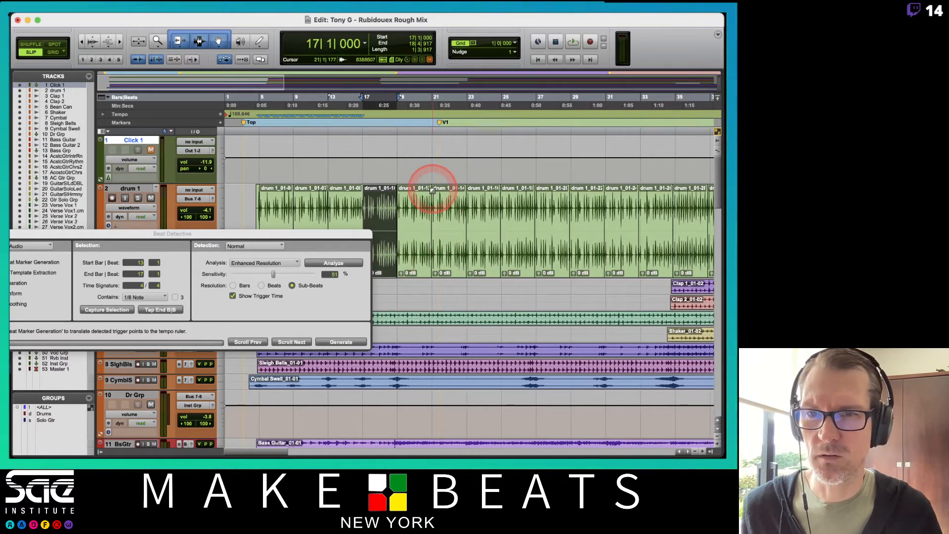
{"action": "key", "text": "super+z"}
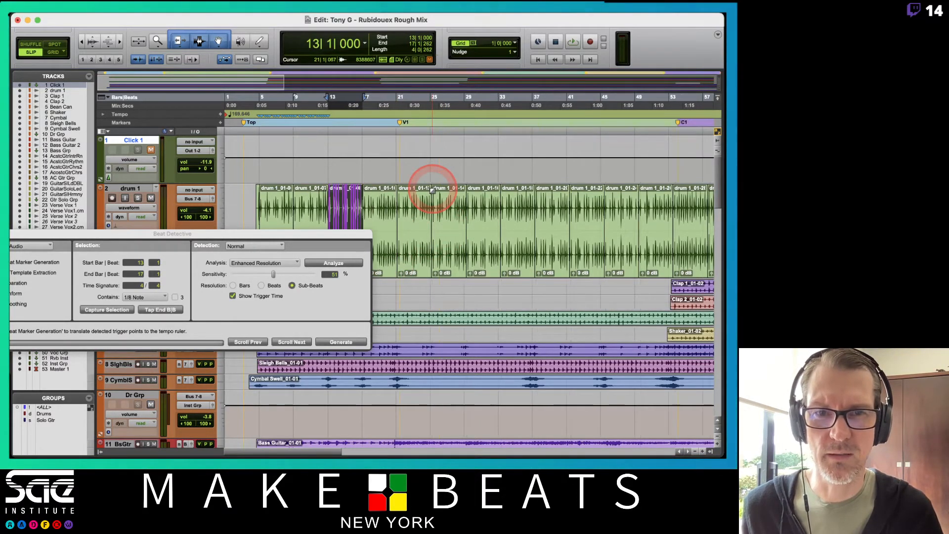
- Try selecting from the Top marker through the End marker in Memory Locations, and close the window after checking its options
{"action": "key", "text": "super+KP_5"}
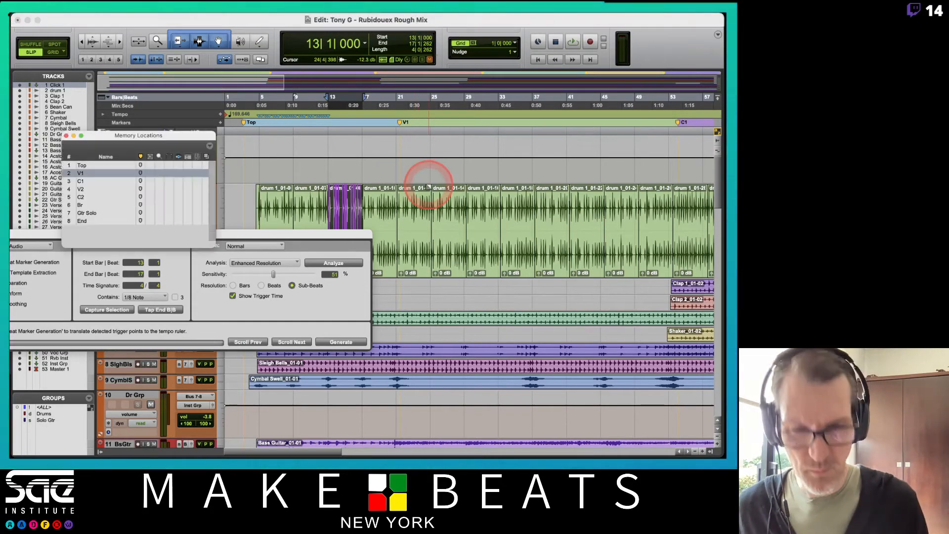
{"action": "left_click", "coordinate": [122, 173]}
{"action": "left_click", "coordinate": [123, 166]}
{"action": "left_click", "coordinate": [114, 220], "text": "shift"}
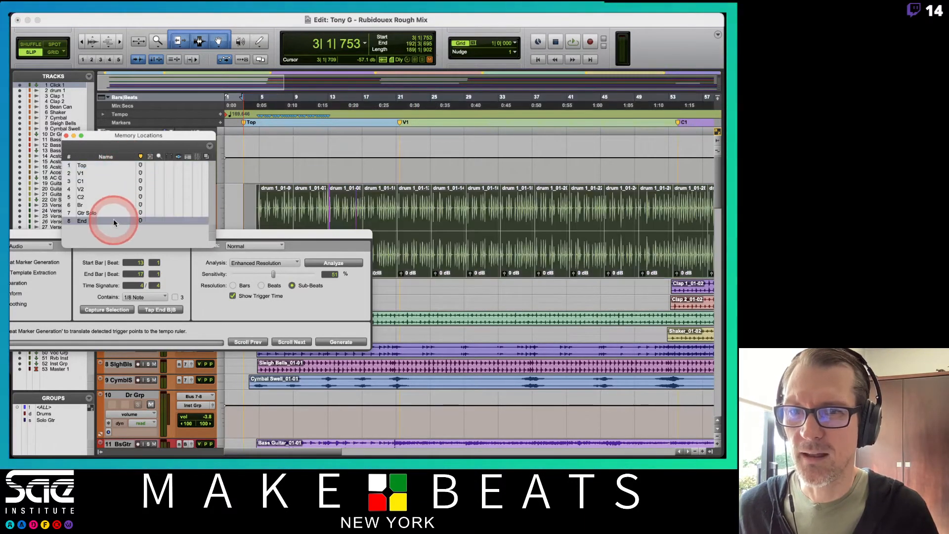
{"action": "left_click", "coordinate": [120, 165]}
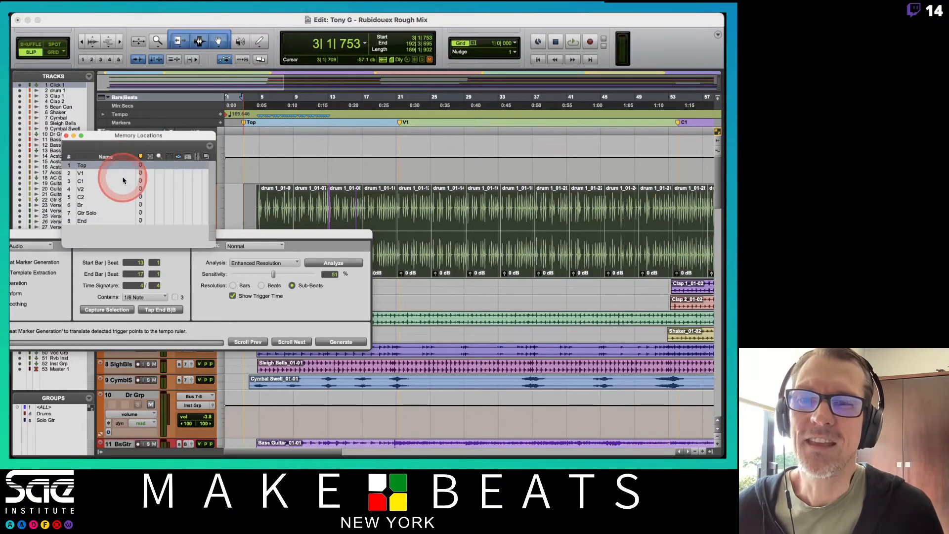
{"action": "left_click", "coordinate": [212, 145]}
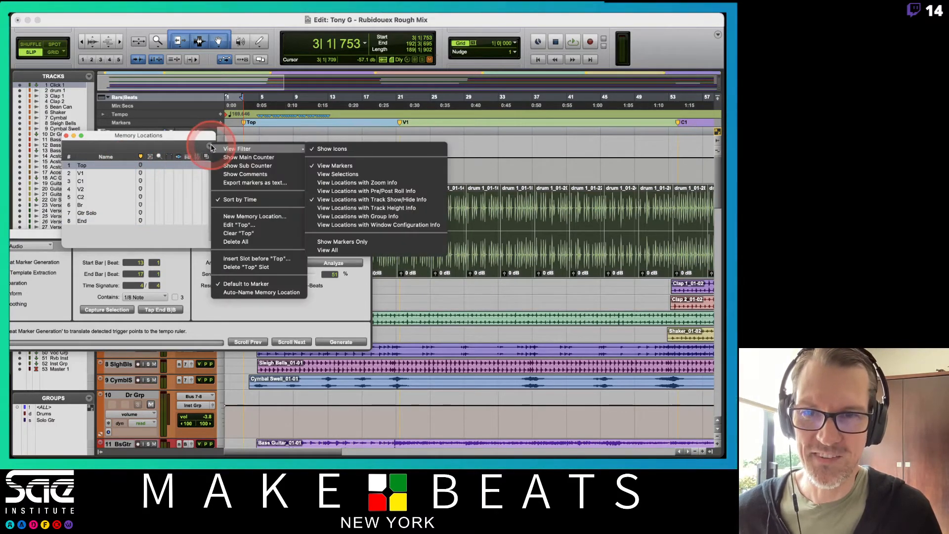
{"action": "left_click", "coordinate": [200, 140]}
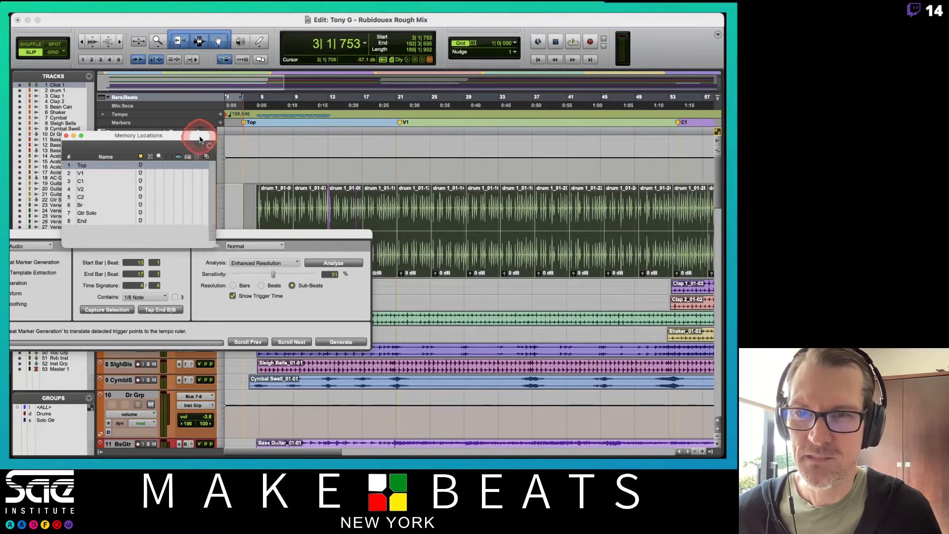
{"action": "left_click_drag", "start_coordinate": [190, 138], "coordinate": [298, 143]}
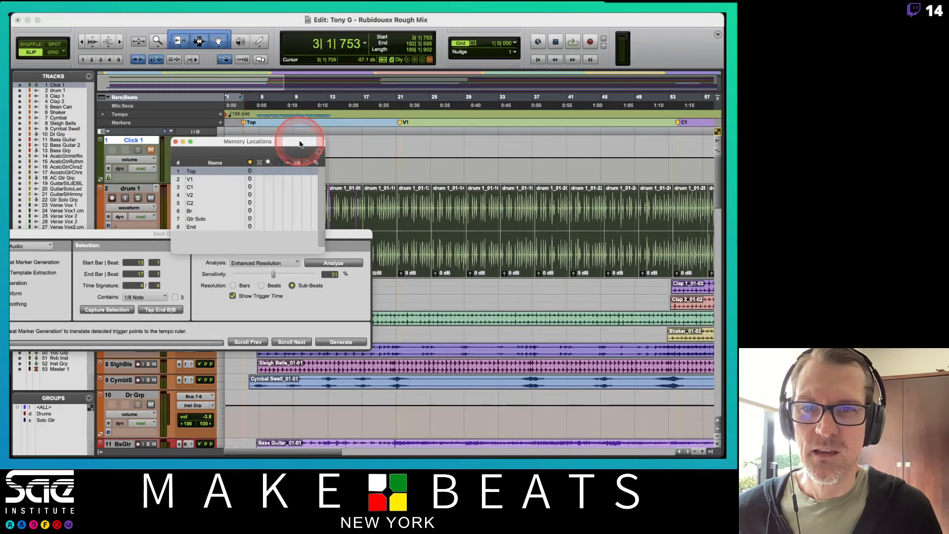
{"action": "left_click", "coordinate": [176, 142]}
- Reselect the drum 1 clip at 13|1|000 and capture it as bars 13 to 17, moving Beat Detective clear of the following clips
{"action": "left_click", "coordinate": [229, 234]}
{"action": "left_click_drag", "start_coordinate": [230, 236], "coordinate": [252, 240]}
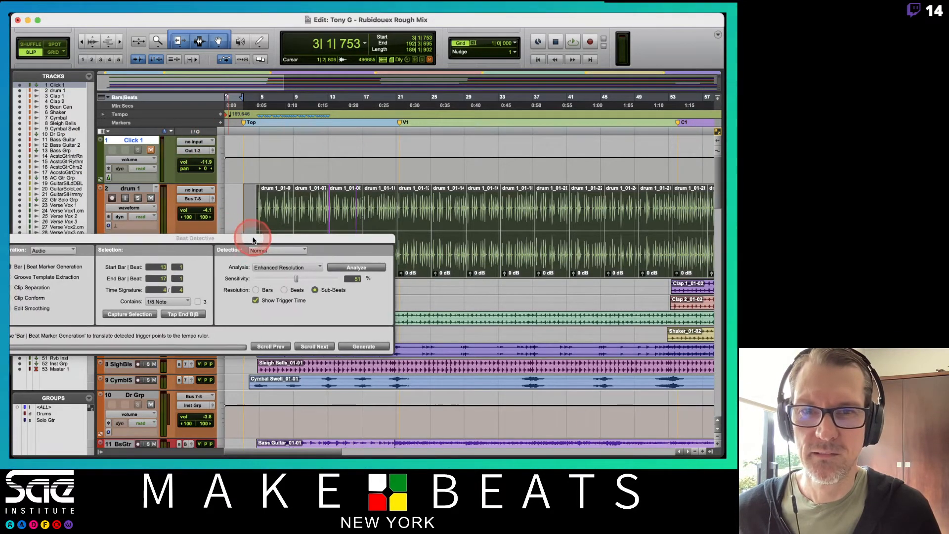
{"action": "left_click_drag", "start_coordinate": [358, 240], "coordinate": [710, 165]}
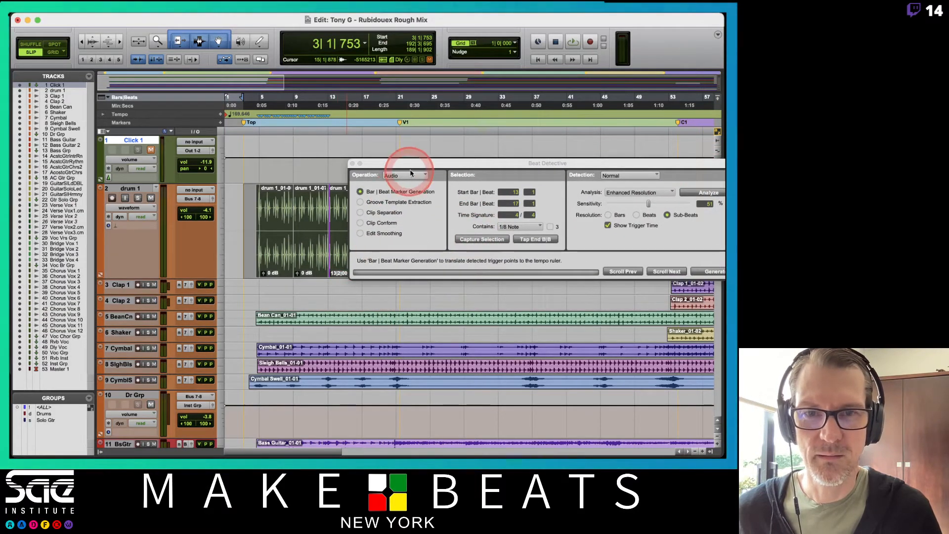
{"action": "left_click_drag", "start_coordinate": [438, 160], "coordinate": [494, 144]}
{"action": "left_click", "coordinate": [377, 290]}
{"action": "left_click", "coordinate": [350, 258]}
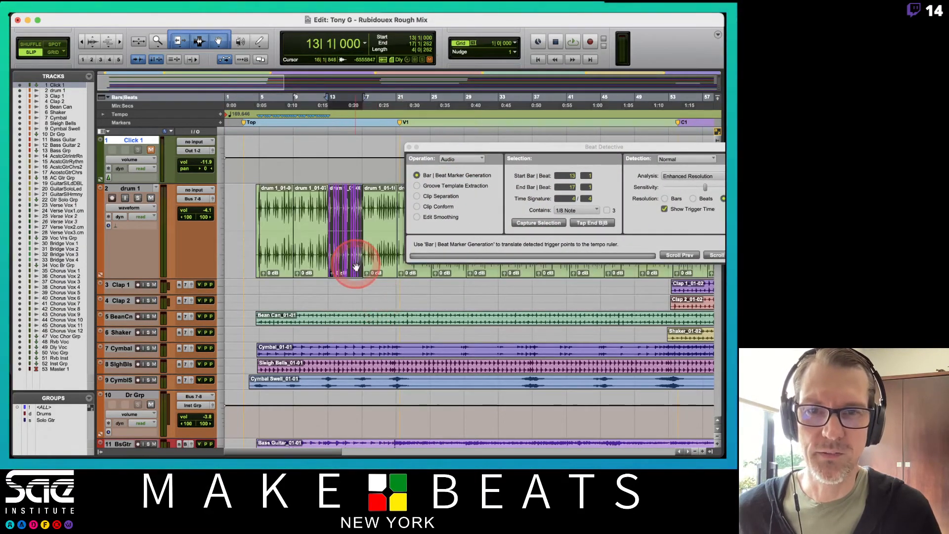
{"action": "left_click", "coordinate": [539, 223]}
{"action": "left_click", "coordinate": [586, 152]}
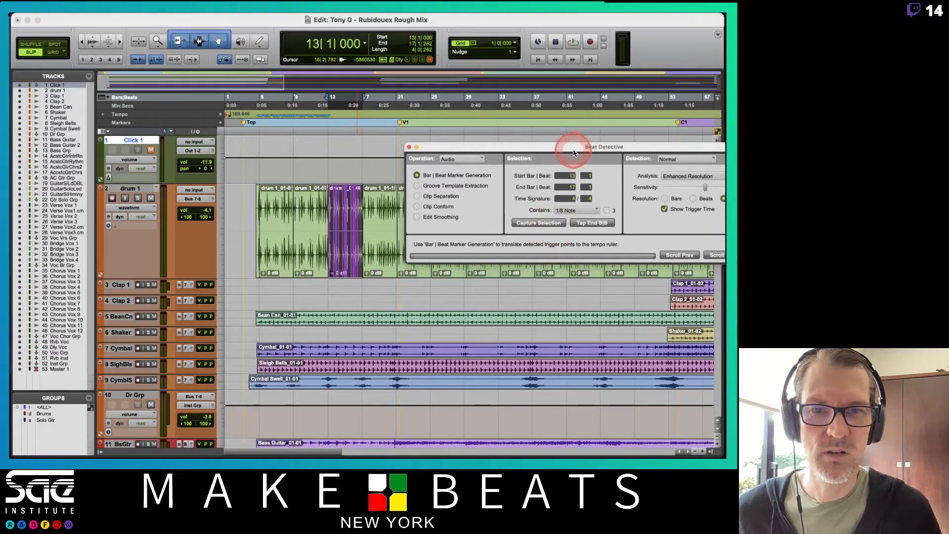
{"action": "left_click_drag", "start_coordinate": [573, 152], "coordinate": [101, 191]}
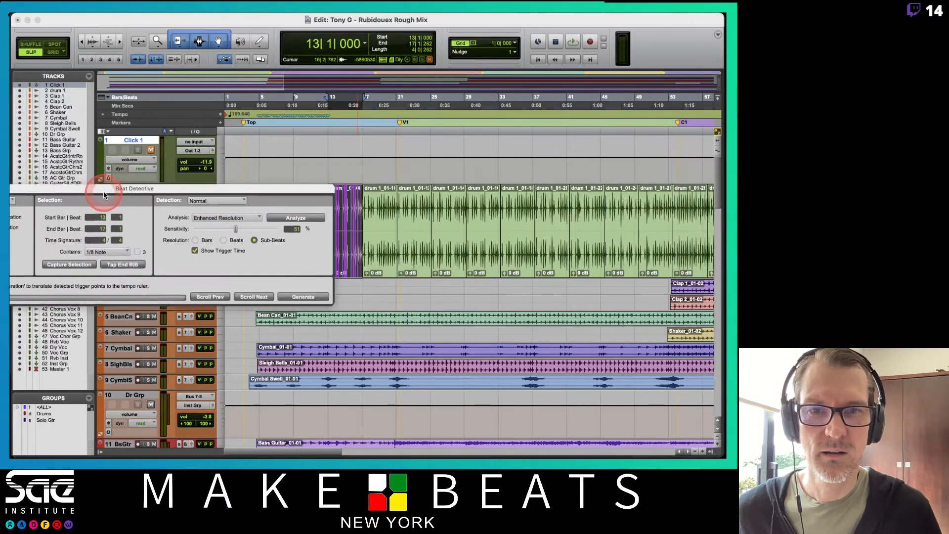
- Generate the bar|beat markers for bars 13 to 17 with Preserve Sample Position (Don't Move)
{"action": "left_click", "coordinate": [292, 295]}
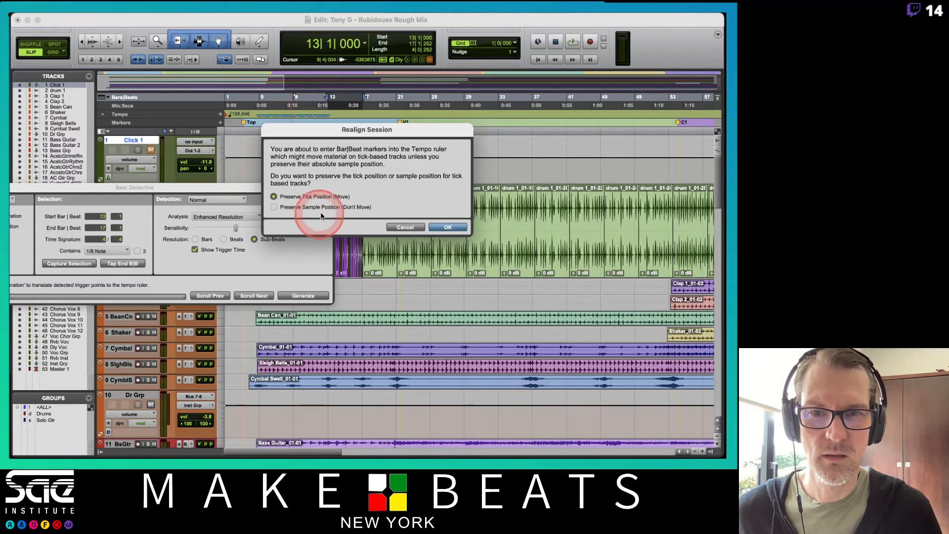
{"action": "left_click", "coordinate": [307, 207]}
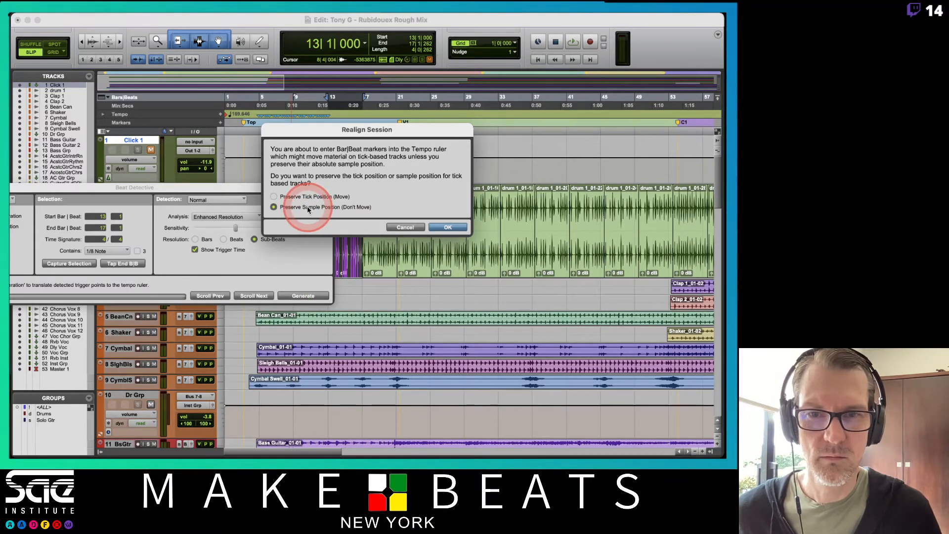
{"action": "left_click", "coordinate": [438, 227]}
- Try generating bar|beat markers for the drum 1 clip at 17|1|000, captured as bars 17 to 19, without analyzing its transients
{"action": "left_click", "coordinate": [381, 251]}
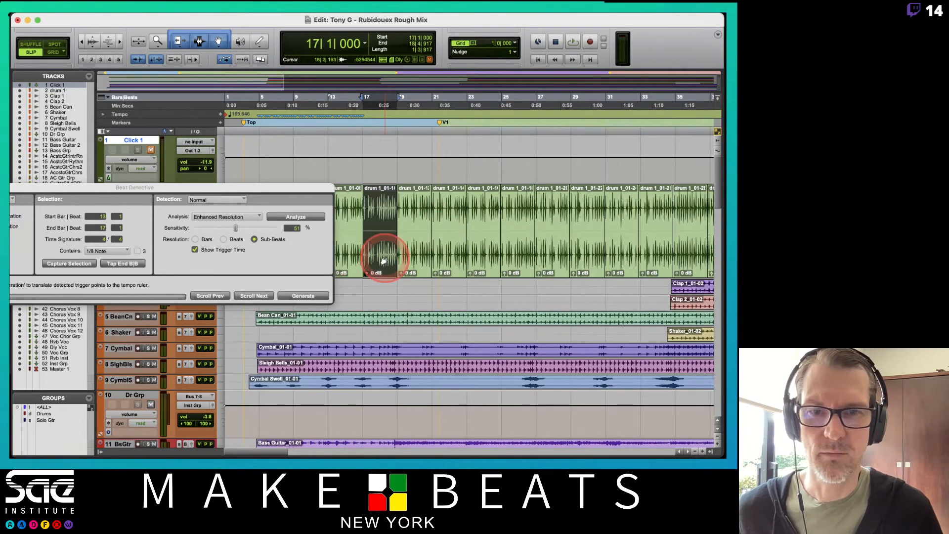
{"action": "left_click", "coordinate": [73, 264]}
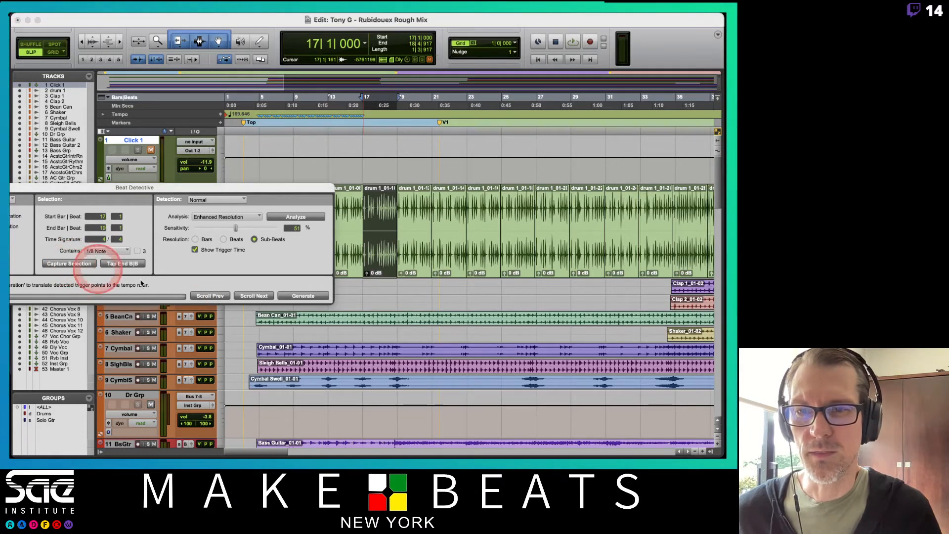
{"action": "left_click", "coordinate": [302, 296]}
{"action": "left_click", "coordinate": [416, 229]}
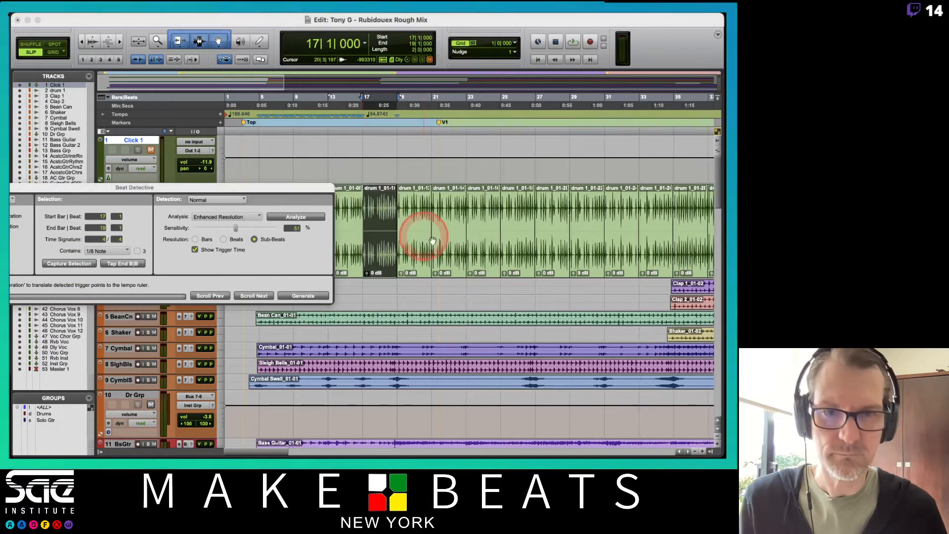
- Try generating bar|beat markers for the drum 1 clip at 19|1|000, captured as bars 19 to 21, without analyzing it
{"action": "left_click", "coordinate": [415, 255]}
{"action": "left_click", "coordinate": [70, 279]}
{"action": "left_click", "coordinate": [79, 264]}
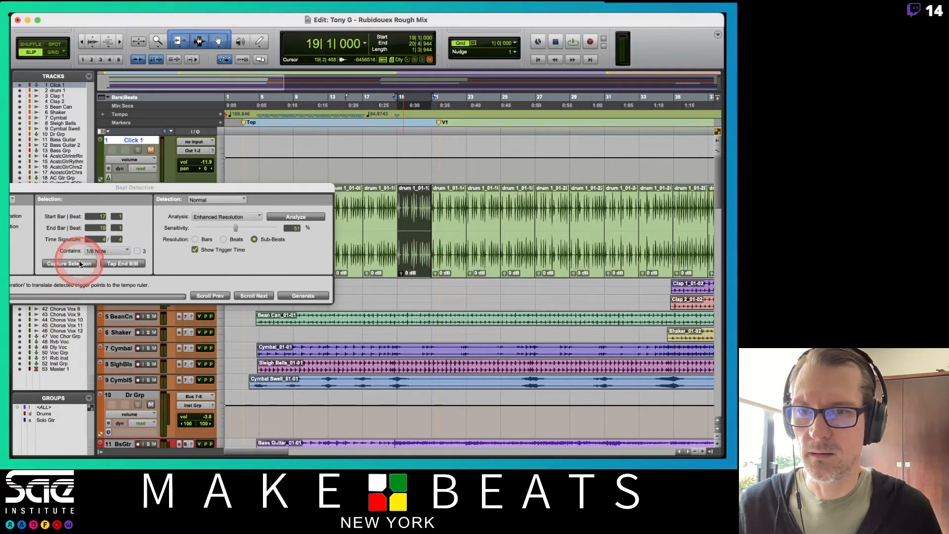
{"action": "left_click", "coordinate": [301, 296]}
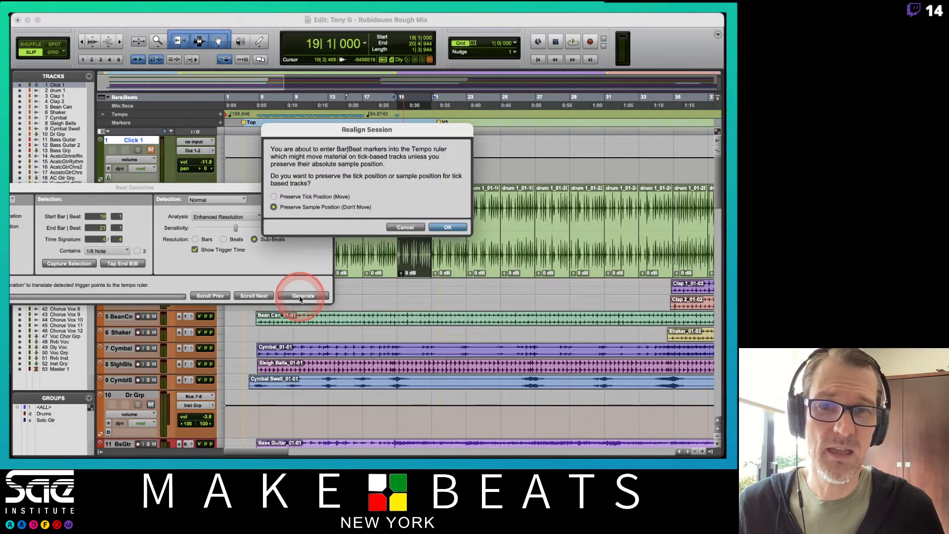
{"action": "key", "text": "Return"}
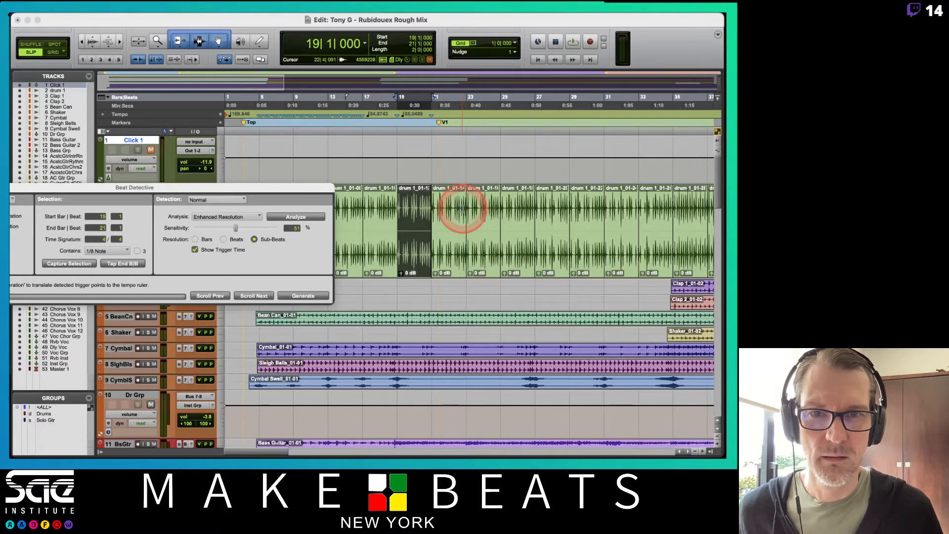
- Check the new tempo markers around bar 19 and undo the generations made without transient analysis
{"action": "key", "text": "super+bracketright"}
{"action": "key", "text": "super+bracketright"}
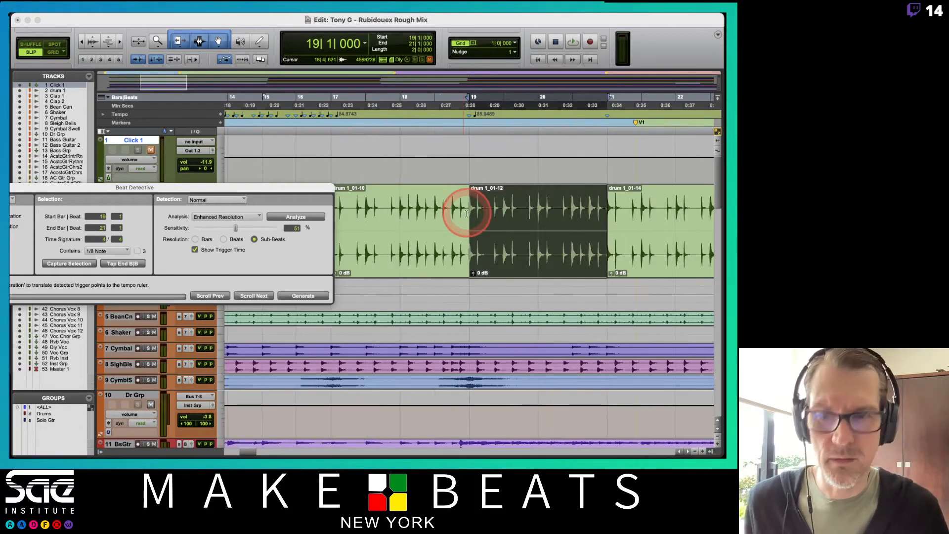
{"action": "key", "text": "super+z"}
{"action": "key", "text": "super+z"}
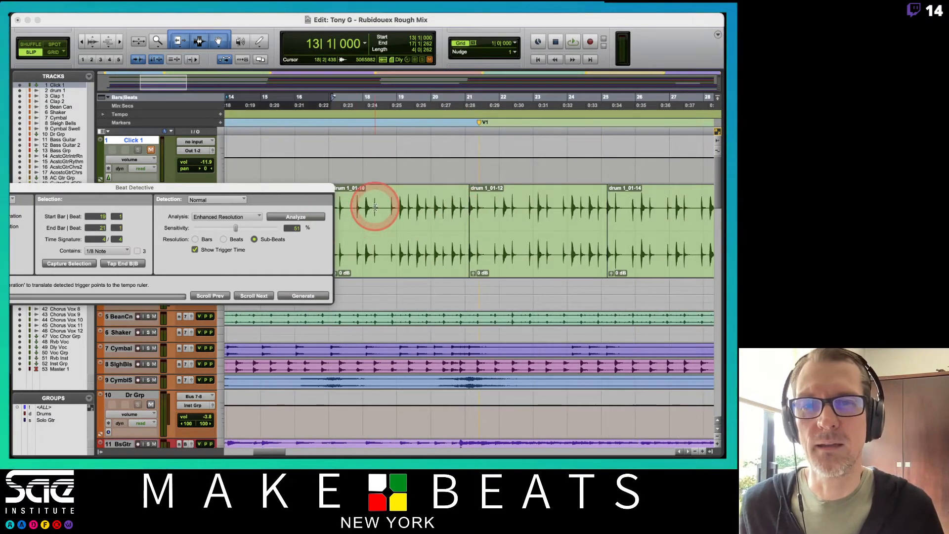
- Analyze the drum 1 clip at 17|1|000, capture it as bars 17 to 19, and generate its bar|beat markers preserving sample position
{"action": "left_click", "coordinate": [378, 245]}
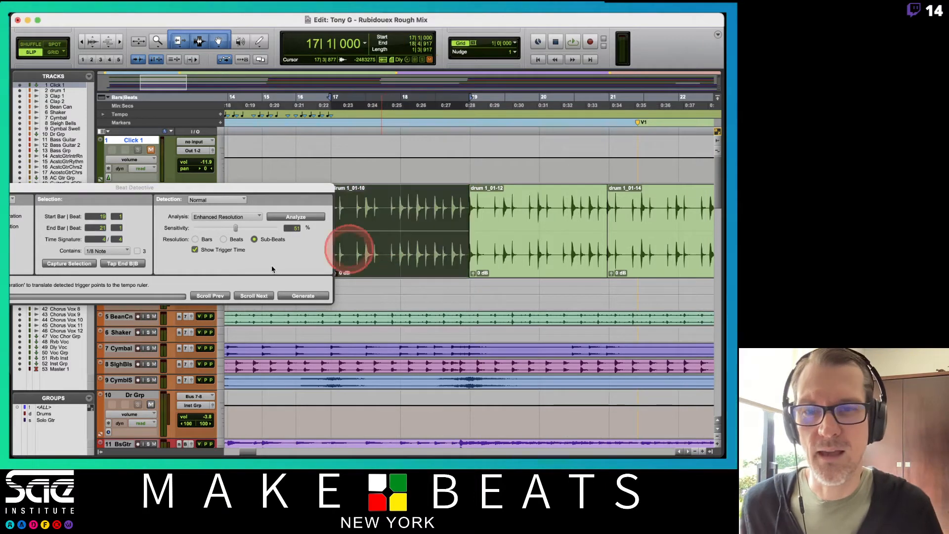
{"action": "left_click", "coordinate": [287, 219]}
{"action": "left_click", "coordinate": [71, 262]}
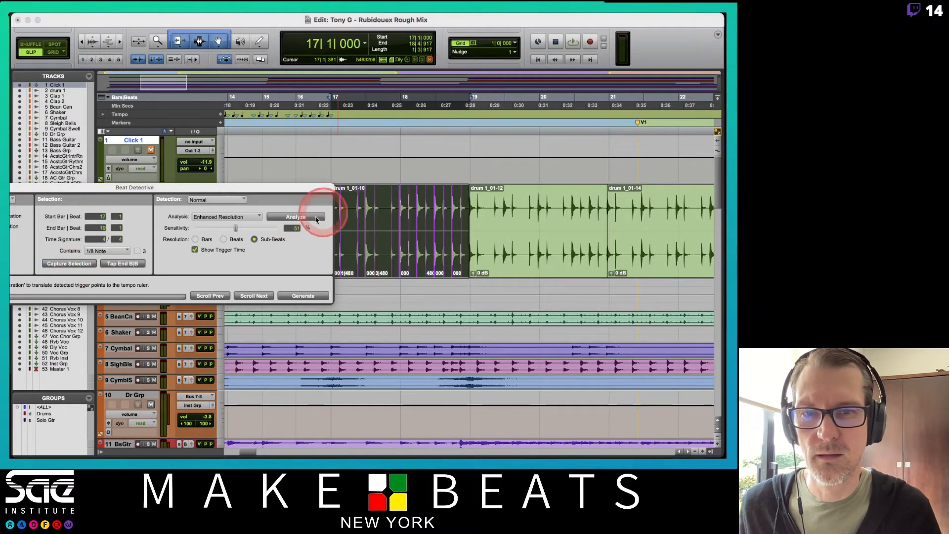
{"action": "left_click", "coordinate": [298, 295]}
{"action": "left_click", "coordinate": [440, 229]}
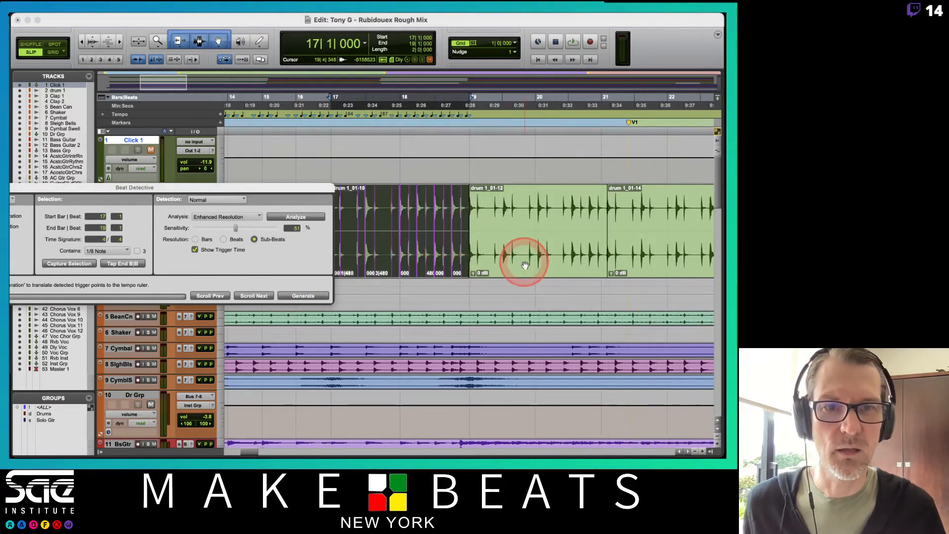
- Capture the drum 1 clip at 19|1|000 as bars 19 to 21, analyze it, and generate its bar|beat markers preserving sample position
{"action": "left_click", "coordinate": [524, 255]}
{"action": "left_click", "coordinate": [78, 266]}
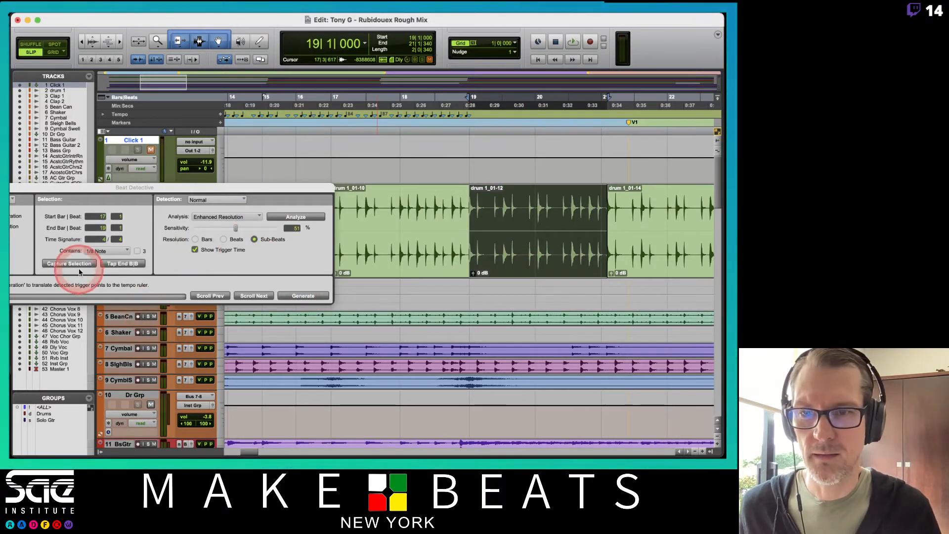
{"action": "left_click", "coordinate": [294, 217]}
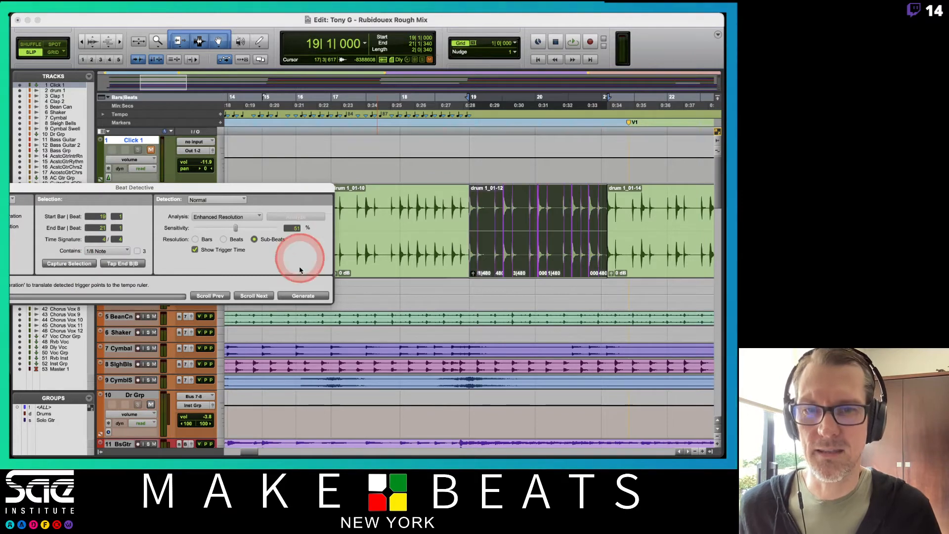
{"action": "left_click", "coordinate": [303, 295]}
{"action": "left_click", "coordinate": [449, 228]}
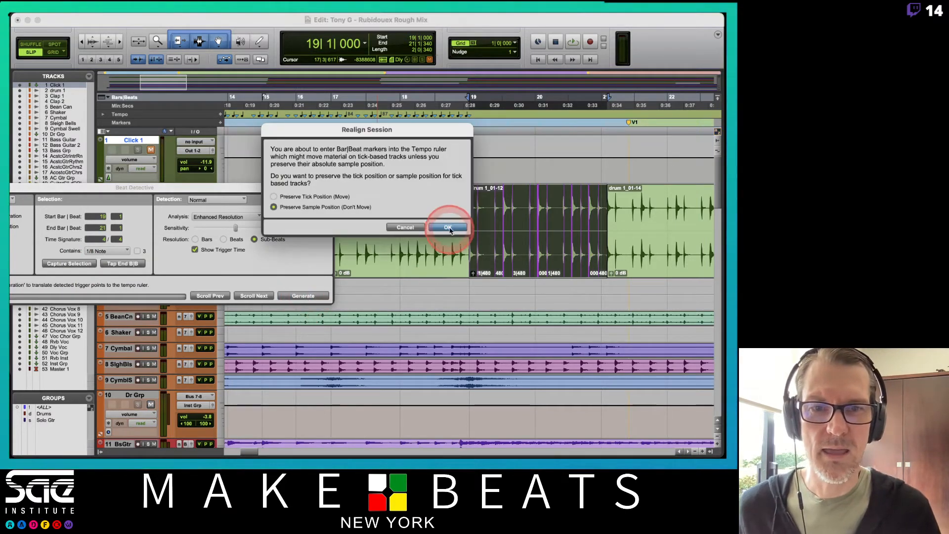
{"action": "left_click", "coordinate": [469, 247]}
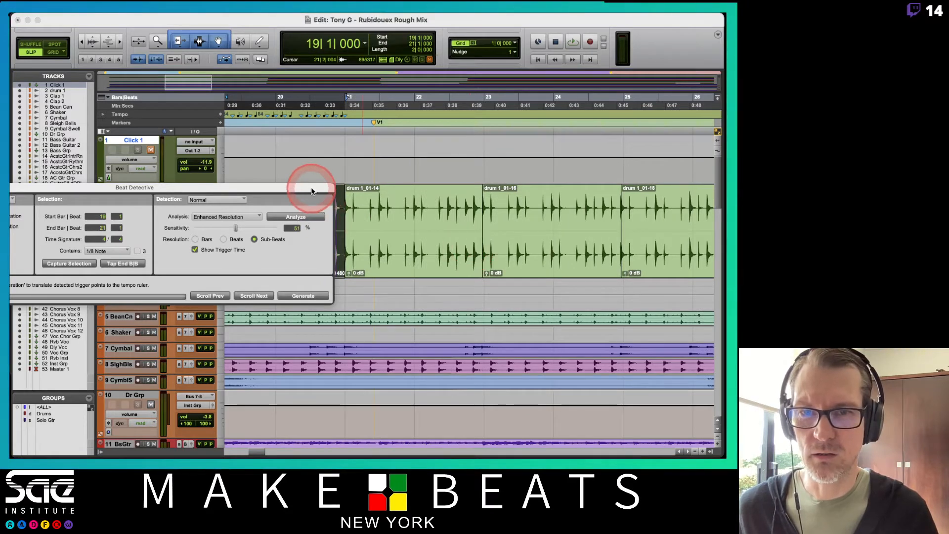
{"action": "left_click_drag", "start_coordinate": [309, 188], "coordinate": [612, 219]}
{"action": "left_click", "coordinate": [548, 156]}
{"action": "scroll", "coordinate": [550, 157], "scroll_direction": "down", "scroll_amount": 10}
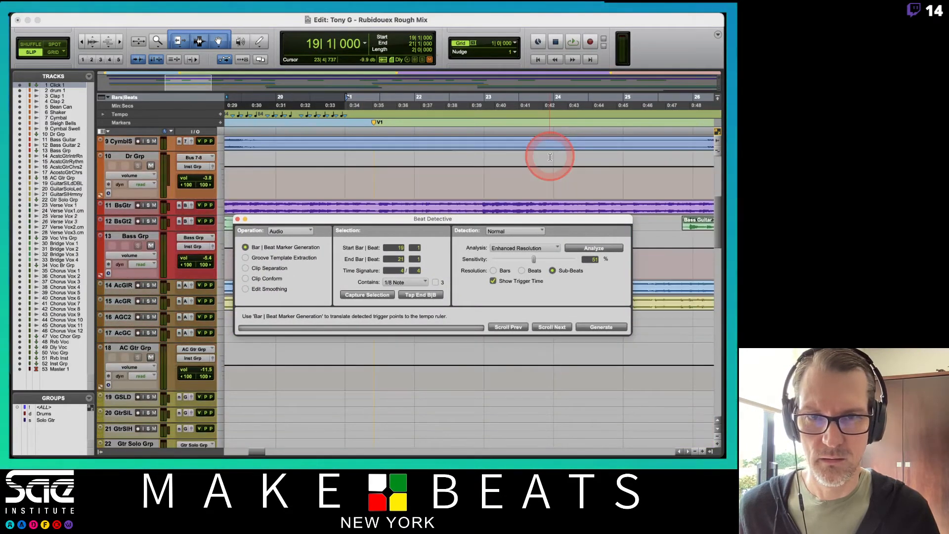
{"action": "scroll", "coordinate": [550, 157], "scroll_direction": "down", "scroll_amount": 3}
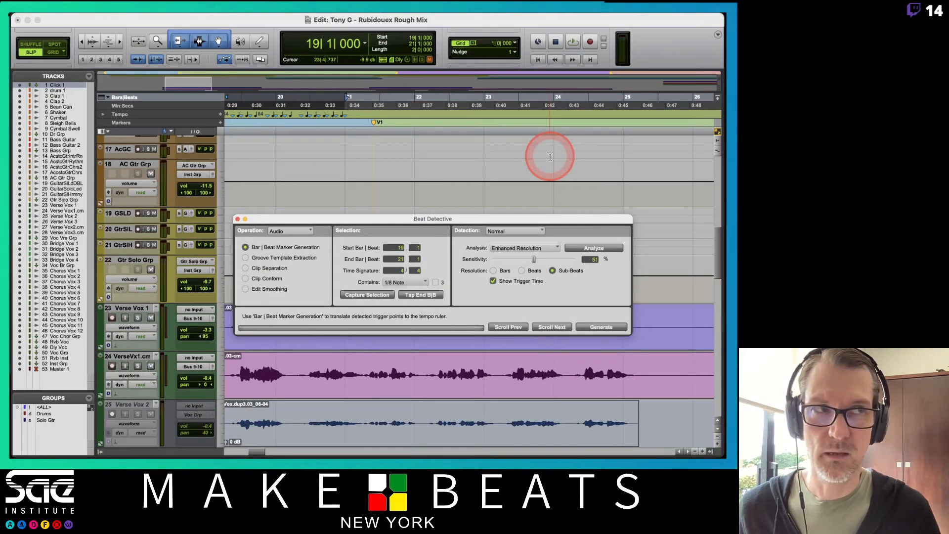
{"action": "scroll", "coordinate": [550, 159], "scroll_direction": "up", "scroll_amount": 13}
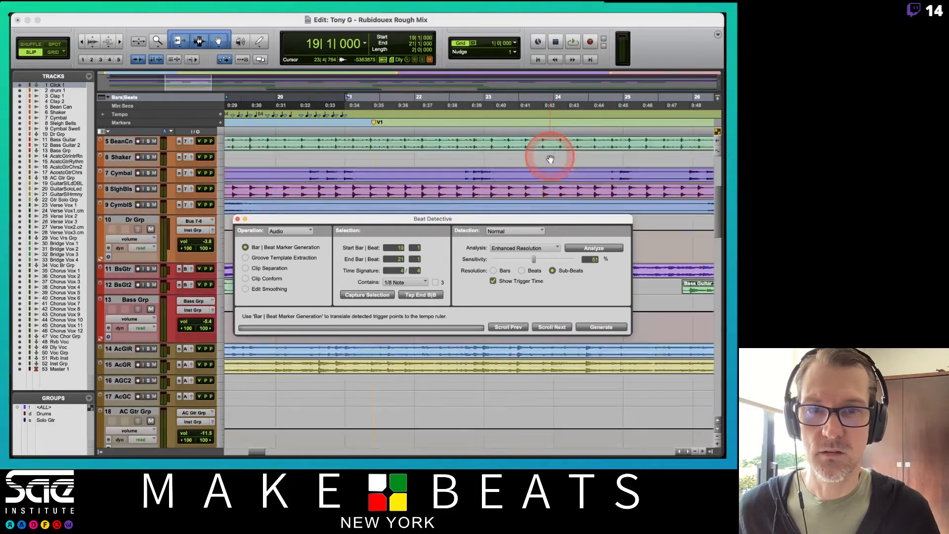
- Capture the drum 1 clip at 21|1|000 as bars 21 to 23, analyze it, and generate its bar|beat markers
{"action": "left_click_drag", "start_coordinate": [525, 219], "coordinate": [399, 363]}
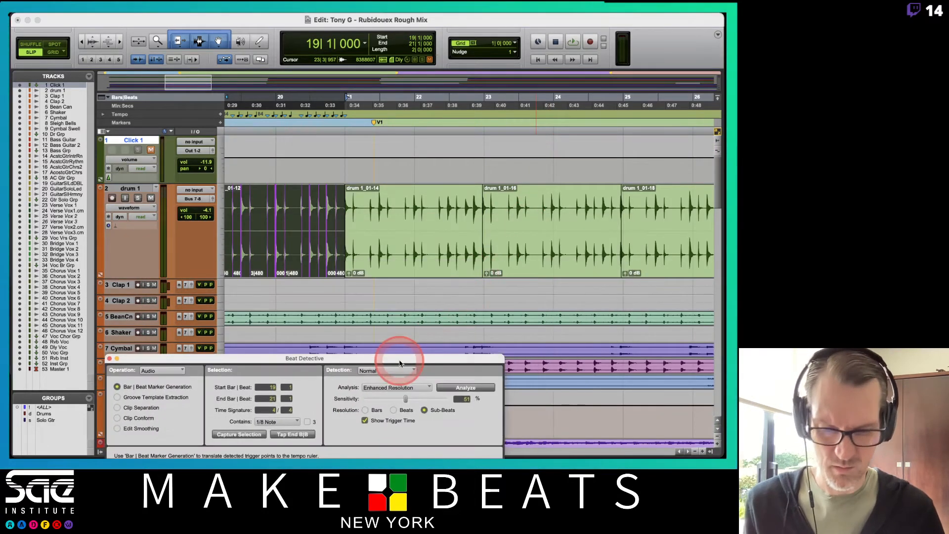
{"action": "left_click", "coordinate": [438, 259]}
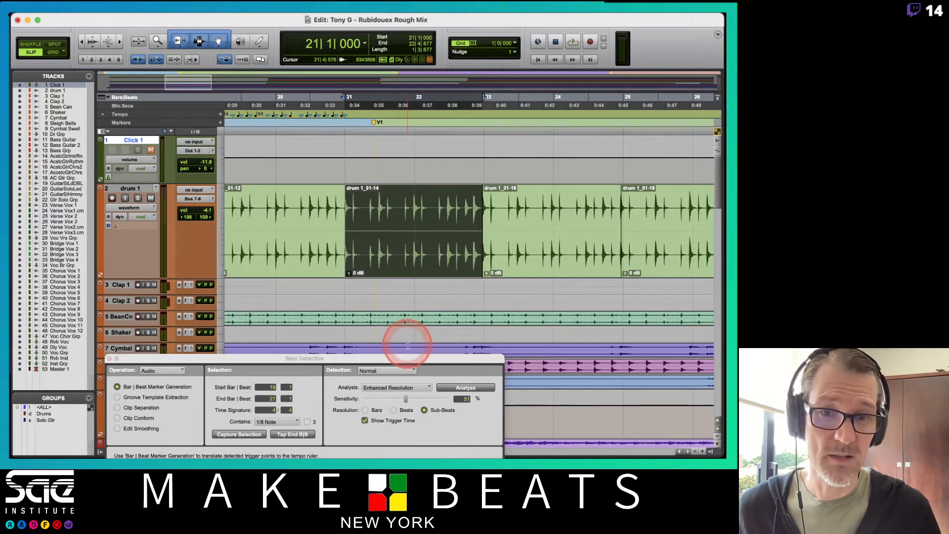
{"action": "left_click_drag", "start_coordinate": [410, 359], "coordinate": [410, 293]}
{"action": "scroll", "coordinate": [381, 223], "scroll_direction": "down", "scroll_amount": 2}
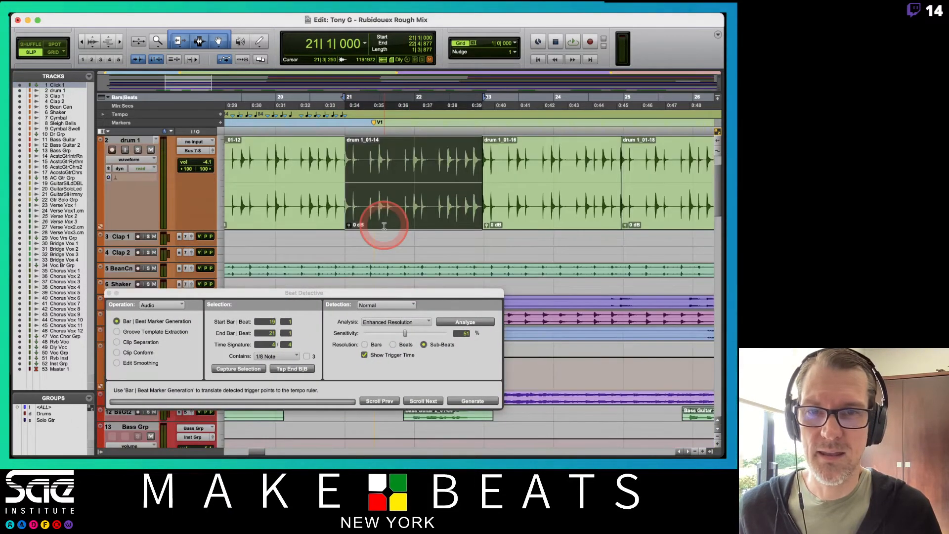
{"action": "left_click", "coordinate": [238, 368]}
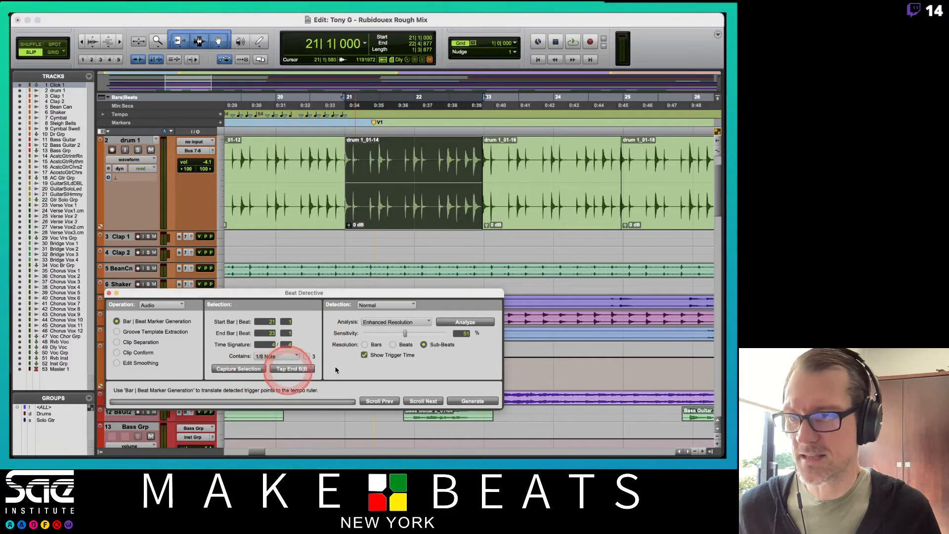
{"action": "left_click", "coordinate": [462, 322]}
{"action": "left_click", "coordinate": [472, 401]}
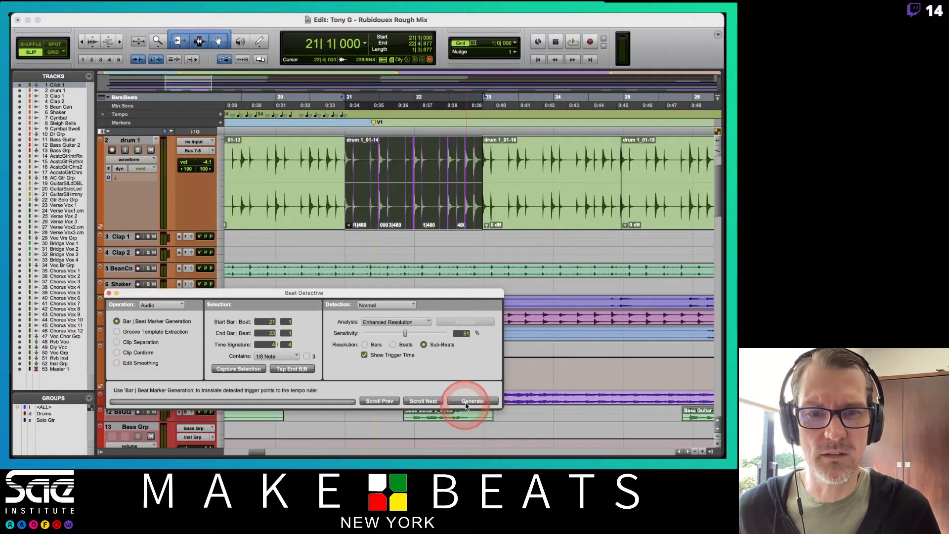
{"action": "key", "text": "Return"}
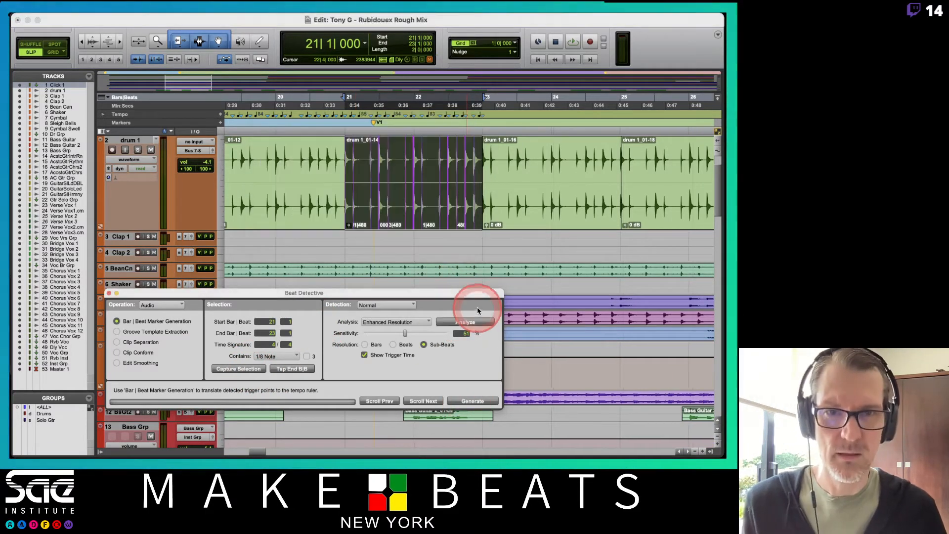
- Capture the drum 1 clip at 23|1|000 as bars 23 to 25, analyze it, and try generating its bar|beat markers
{"action": "double_click", "coordinate": [514, 203]}
{"action": "left_click", "coordinate": [245, 370]}
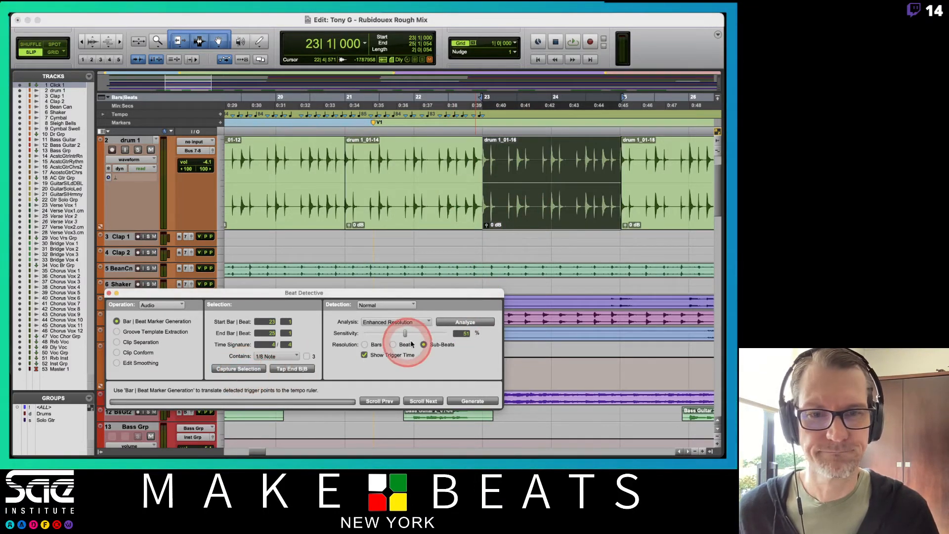
{"action": "left_click", "coordinate": [464, 322]}
{"action": "left_click", "coordinate": [472, 396]}
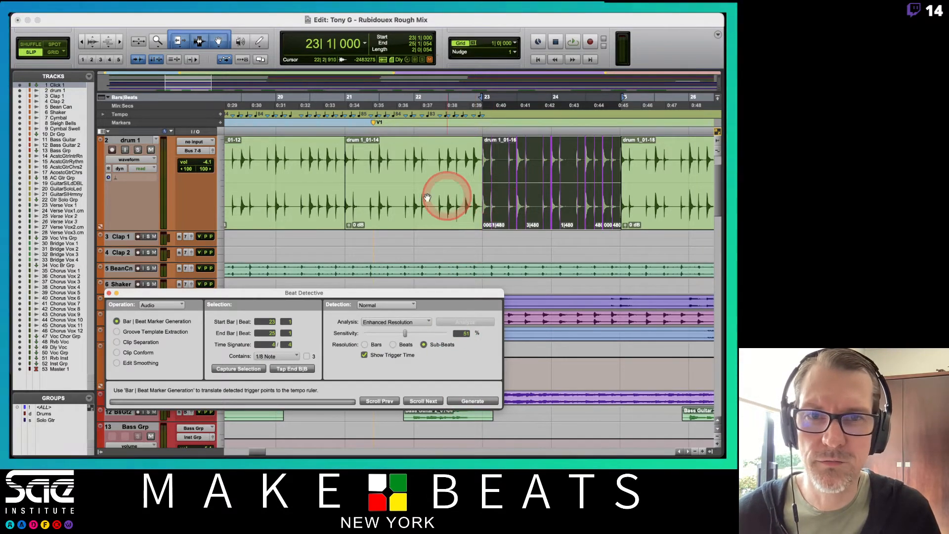
- Check the earlier drum 1 clips around bar 17 and undo the marker generations back to the clip at 13|1|000
{"action": "scroll", "coordinate": [419, 195], "scroll_direction": "left", "scroll_amount": 3}
{"action": "scroll", "coordinate": [419, 196], "scroll_direction": "left", "scroll_amount": 5}
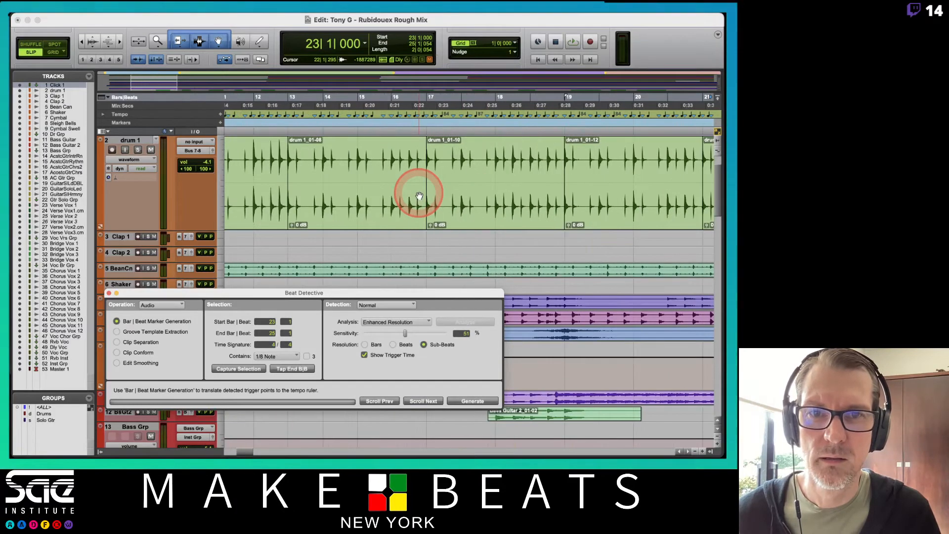
{"action": "left_click", "coordinate": [494, 208]}
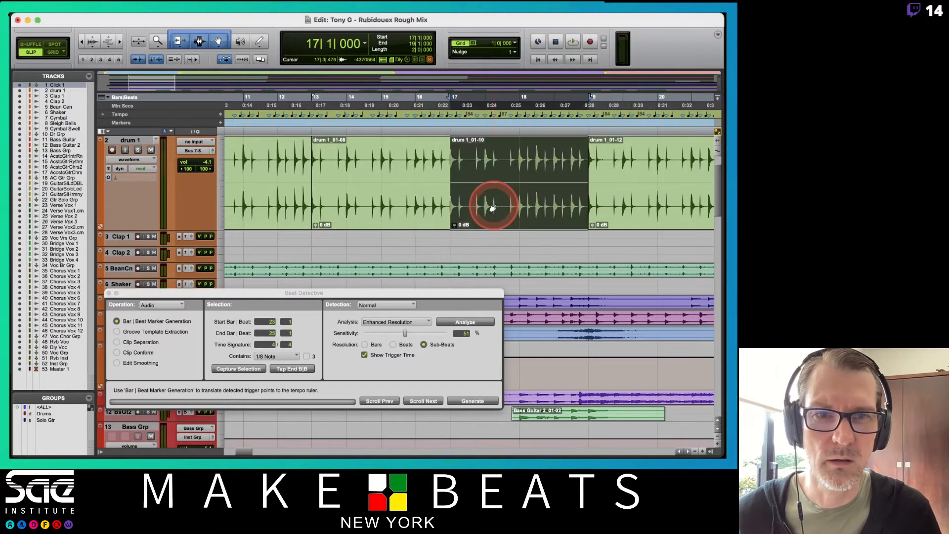
{"action": "key", "text": "super+z"}
{"action": "key", "text": "super+z"}
{"action": "key", "text": "super+z"}
{"action": "key", "text": "super+z"}
{"action": "key", "text": "super+z"}
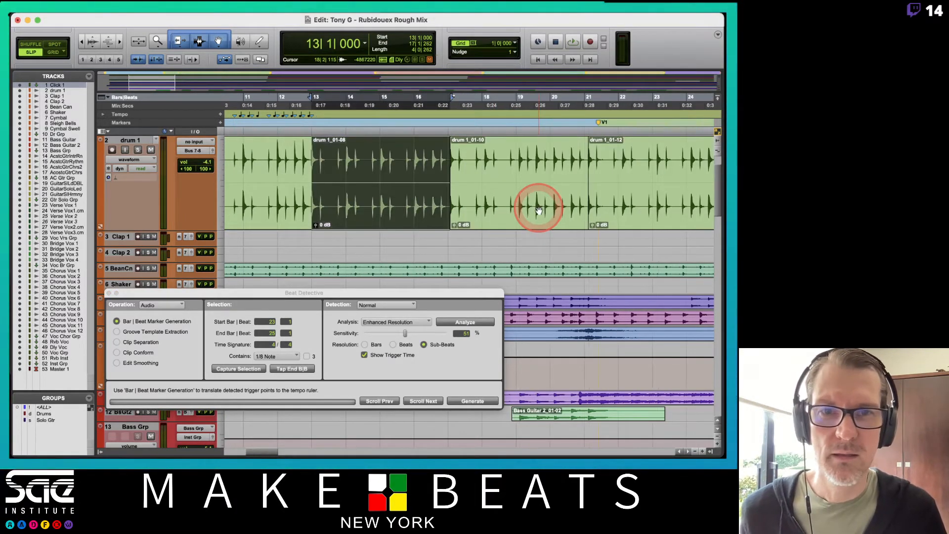
- Select the drum 1 clip at 13|1|000 for a new Beat Detective capture
{"action": "left_click", "coordinate": [399, 216]}
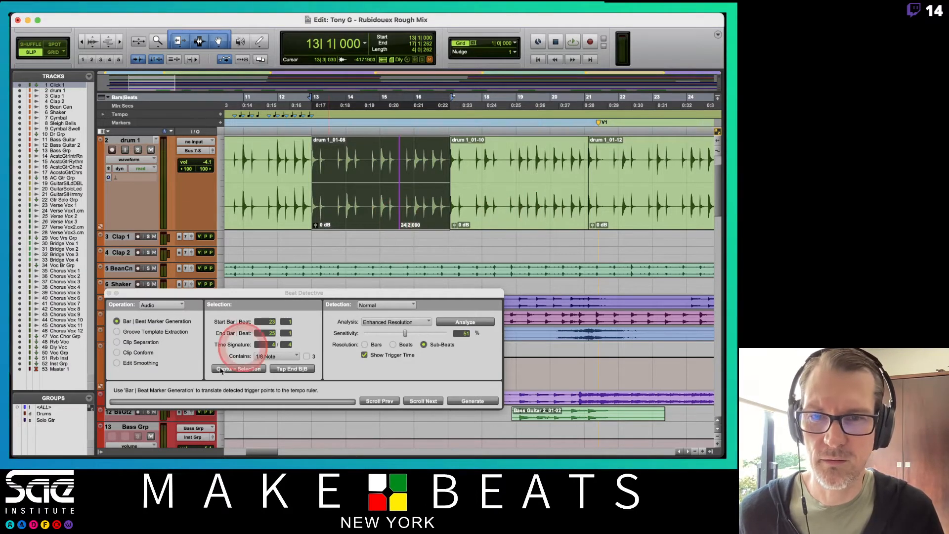
- Capture the selected drum 1_01-08 clip as 13|1 to 17|1, analyze it and generate bar/beat markers, preserving sample position
{"action": "left_click", "coordinate": [277, 295]}
{"action": "left_click", "coordinate": [230, 369]}
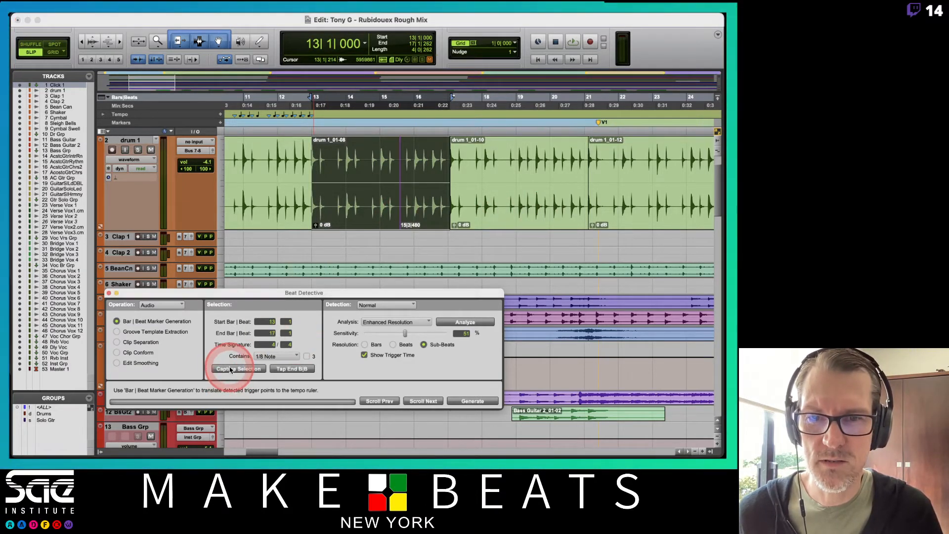
{"action": "left_click", "coordinate": [460, 321]}
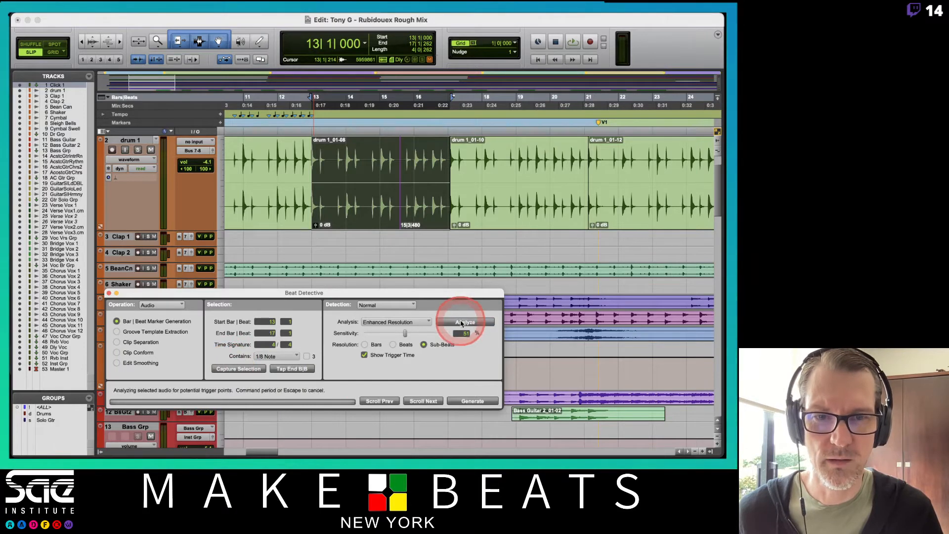
{"action": "left_click", "coordinate": [457, 405]}
{"action": "left_click", "coordinate": [440, 257]}
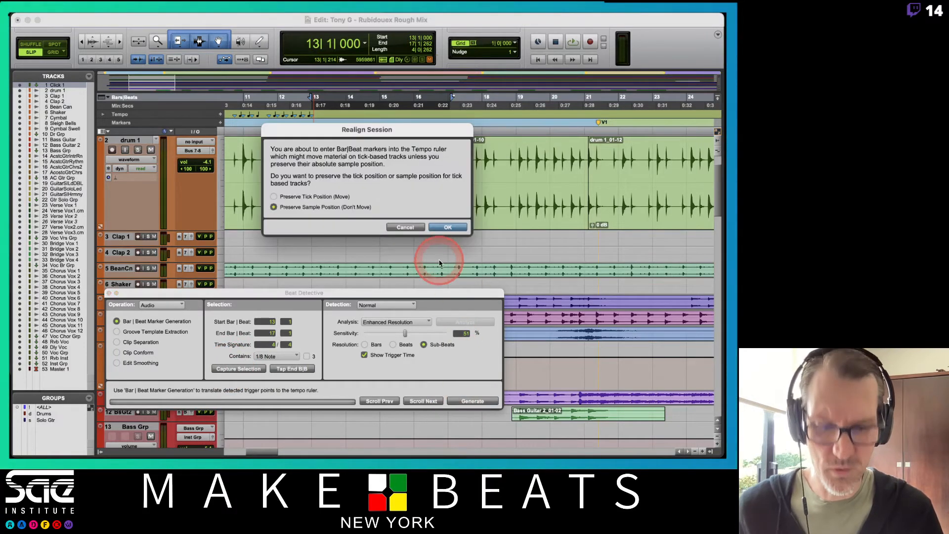
- Generate bar/beat markers from the drum 1_01-10 clip, captured and analyzed as 17|1 to 21|1, preserving sample position
{"action": "left_click", "coordinate": [501, 225]}
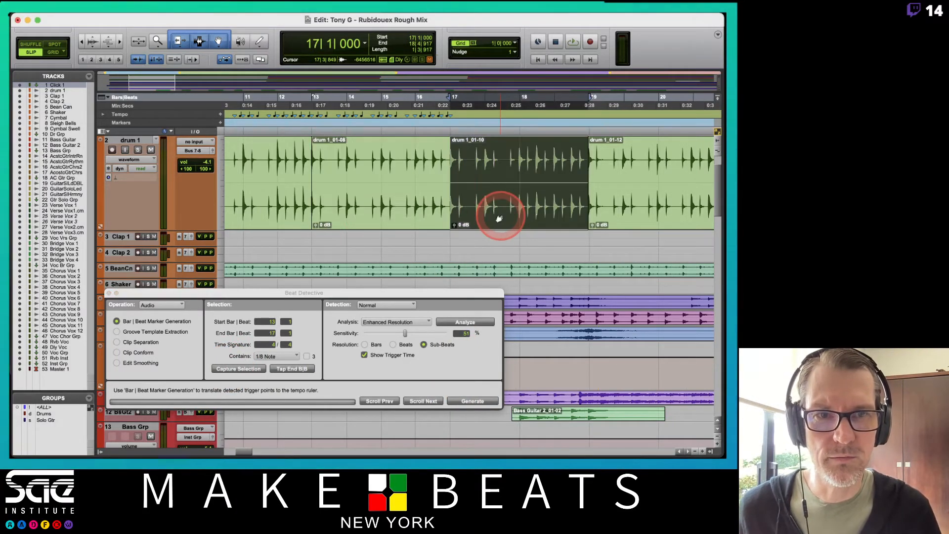
{"action": "left_click", "coordinate": [540, 143]}
{"action": "left_click", "coordinate": [236, 369]}
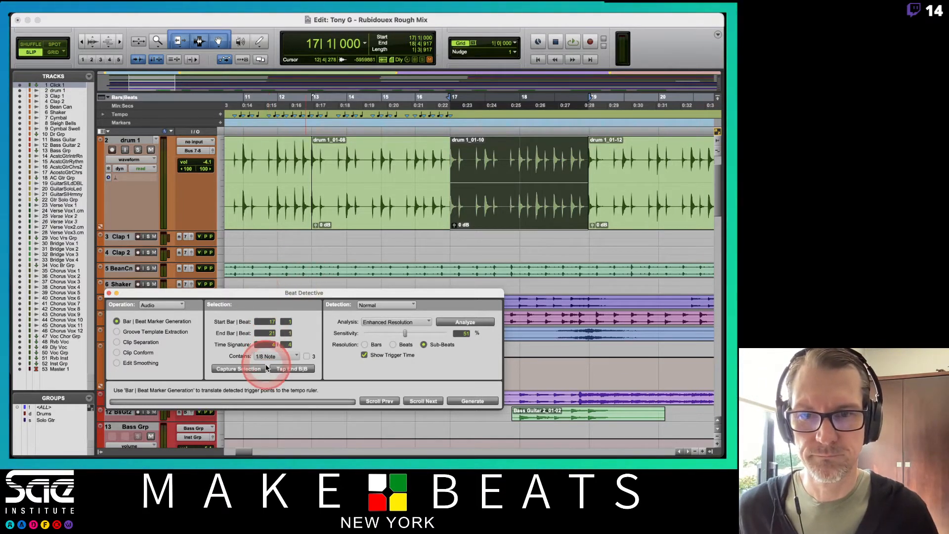
{"action": "left_click", "coordinate": [475, 321]}
{"action": "left_click", "coordinate": [456, 403]}
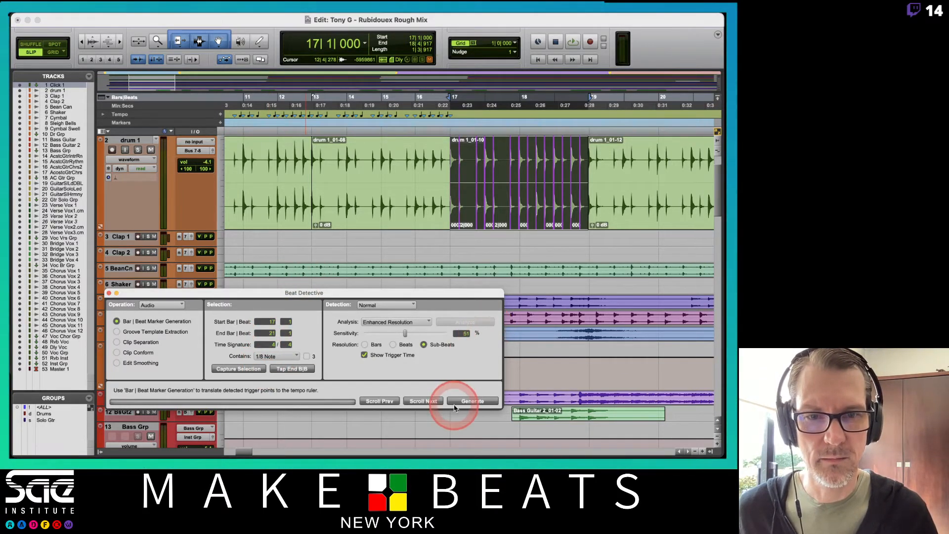
{"action": "left_click", "coordinate": [448, 227]}
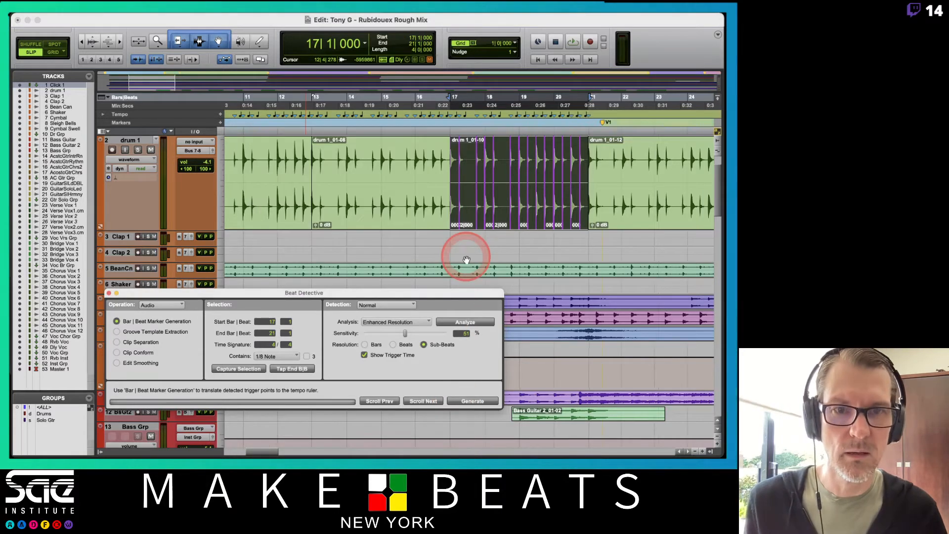
- Try generating bar/beat markers from the drum 1_01-12 clip as 21|1 to 25|2, and undo that generation
{"action": "scroll", "coordinate": [479, 206], "scroll_direction": "right", "scroll_amount": 5}
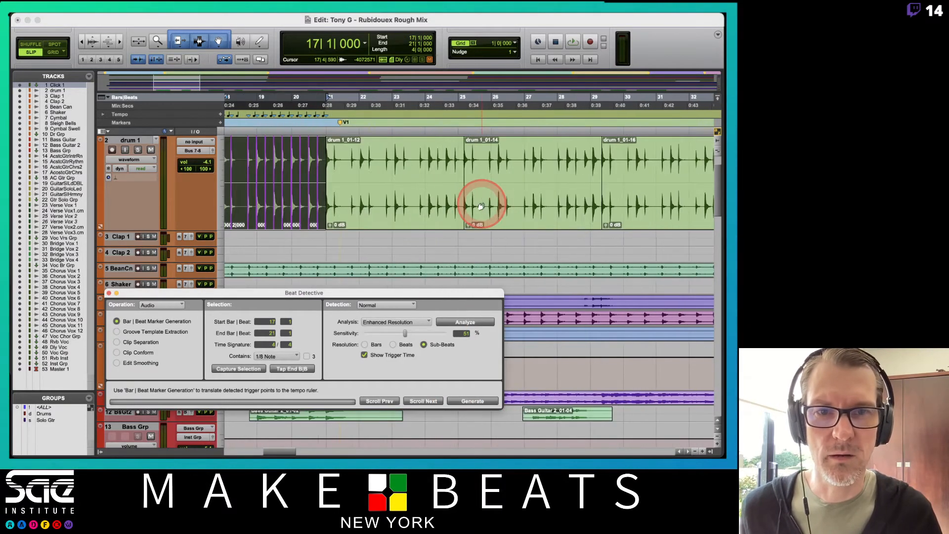
{"action": "left_click", "coordinate": [416, 210]}
{"action": "left_click", "coordinate": [241, 369]}
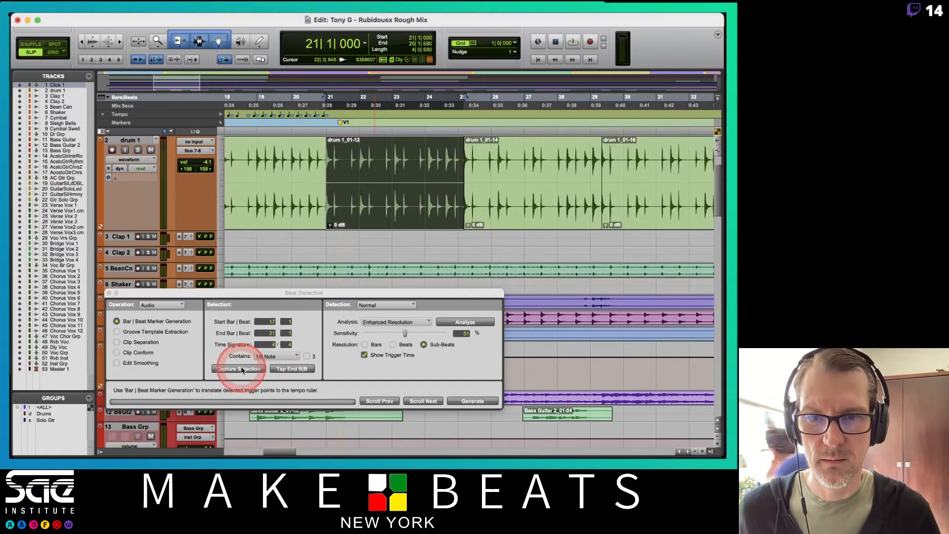
{"action": "left_click", "coordinate": [451, 321]}
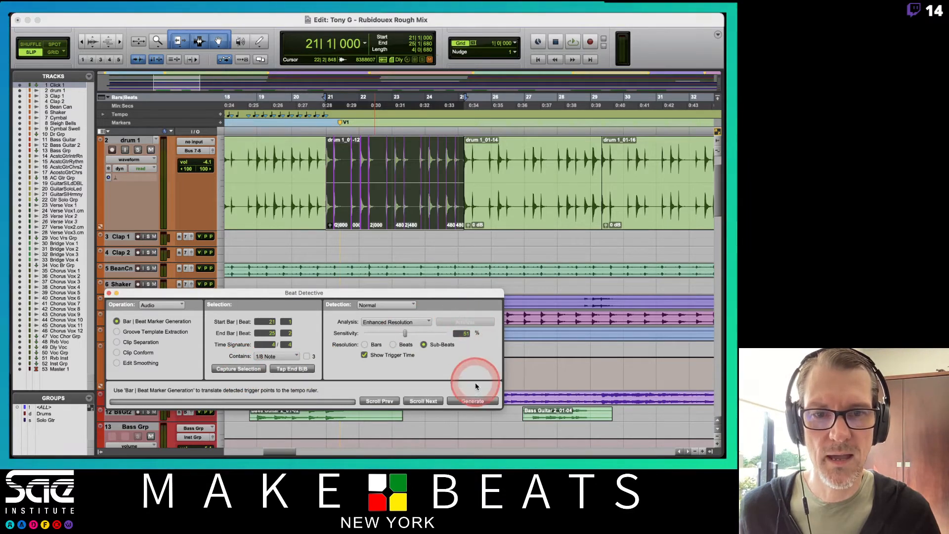
{"action": "left_click", "coordinate": [475, 401]}
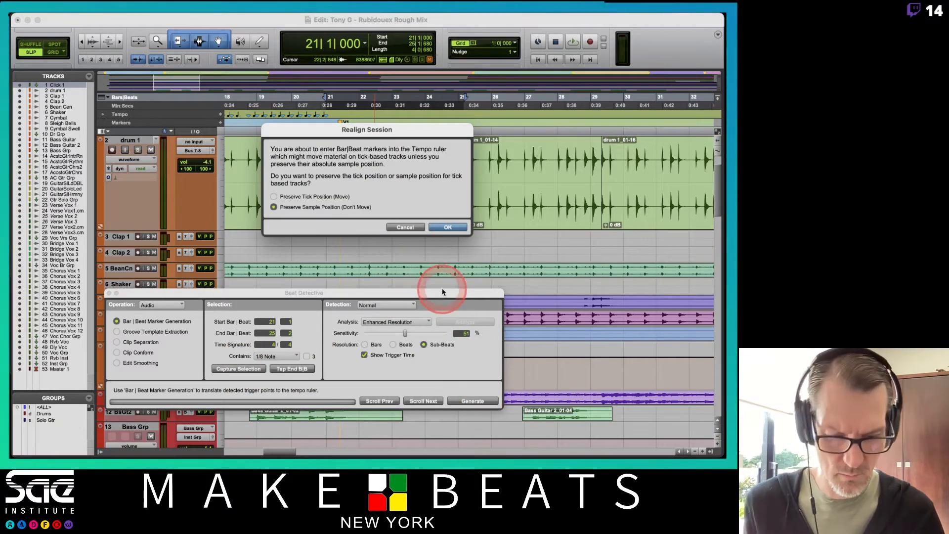
{"action": "key", "text": "Return"}
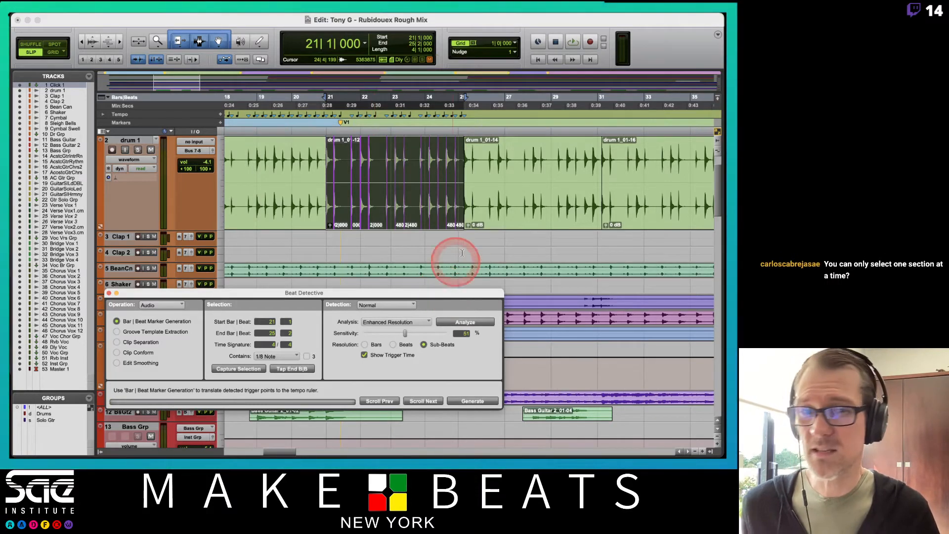
{"action": "left_click", "coordinate": [483, 220]}
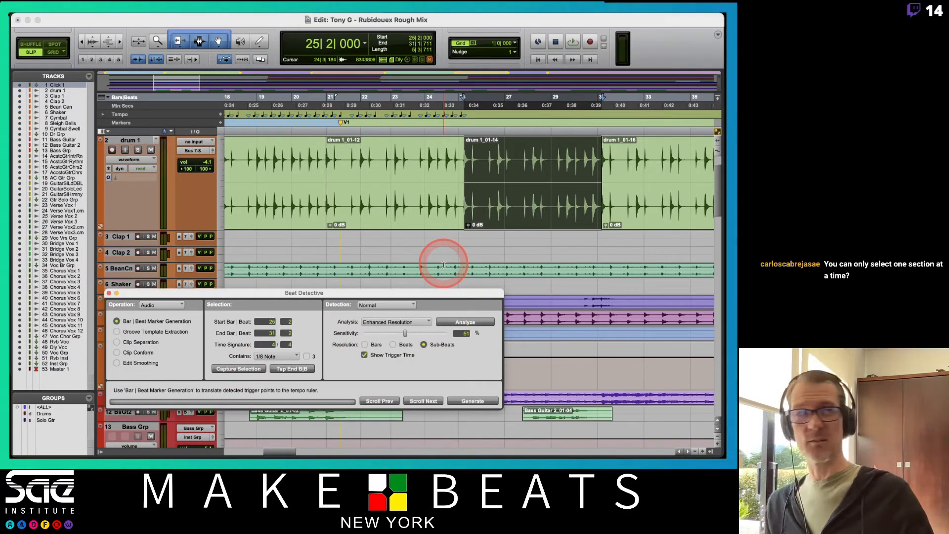
{"action": "key", "text": "super+z"}
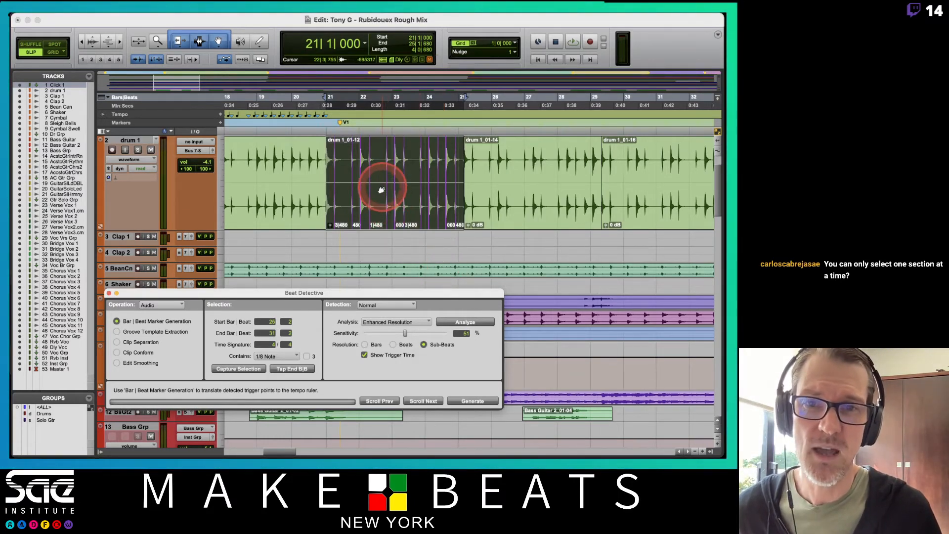
- Recapture the drum 1_01-12 clip with its end corrected to 25|1, analyze it and generate bar/beat markers, preserving sample position
{"action": "left_click", "coordinate": [261, 369]}
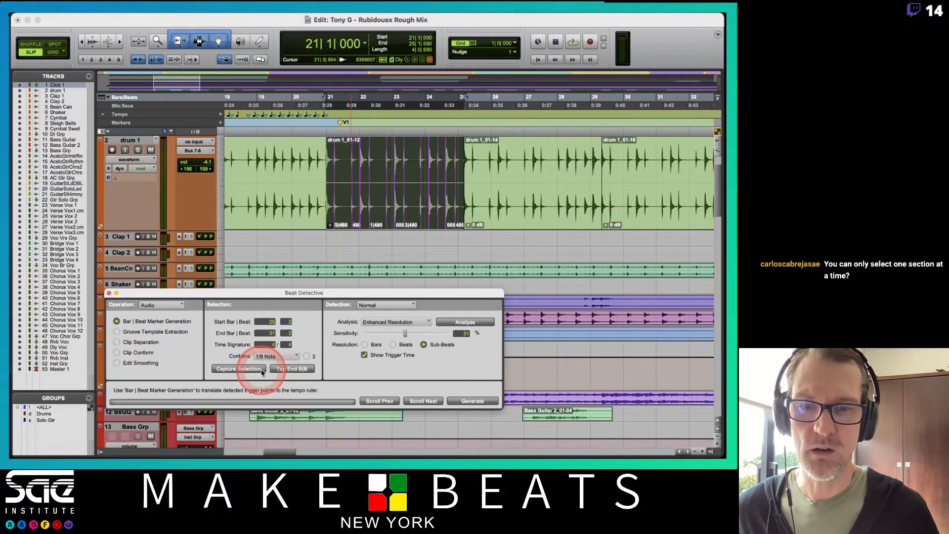
{"action": "left_click", "coordinate": [269, 335]}
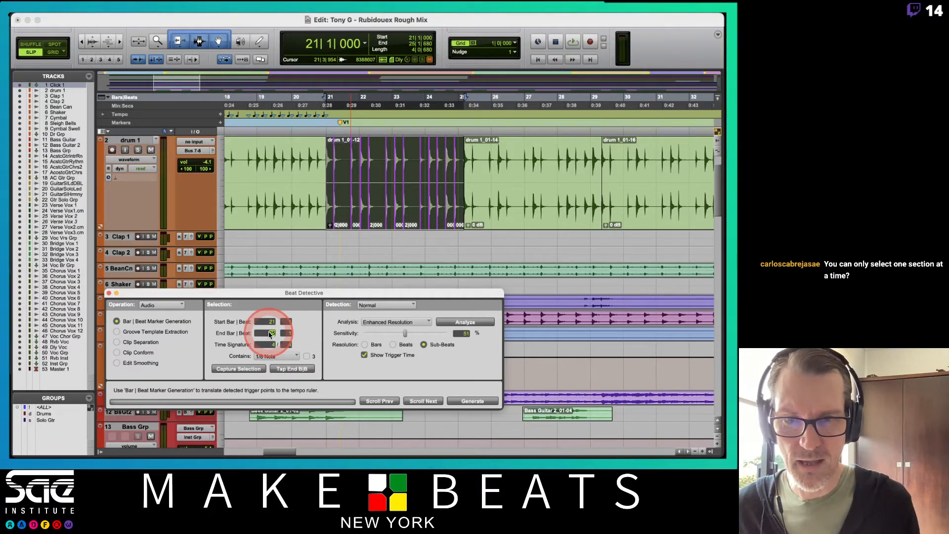
{"action": "left_click", "coordinate": [447, 322]}
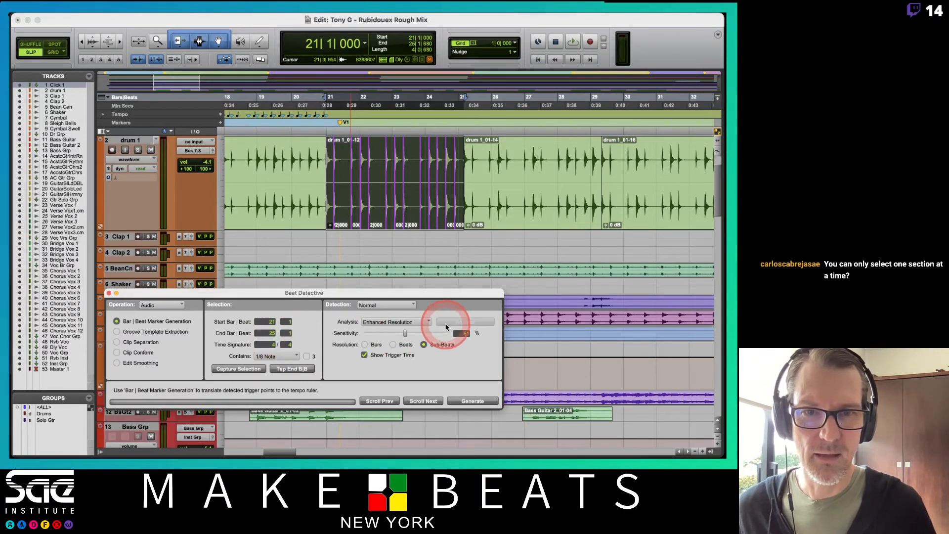
{"action": "left_click", "coordinate": [463, 402]}
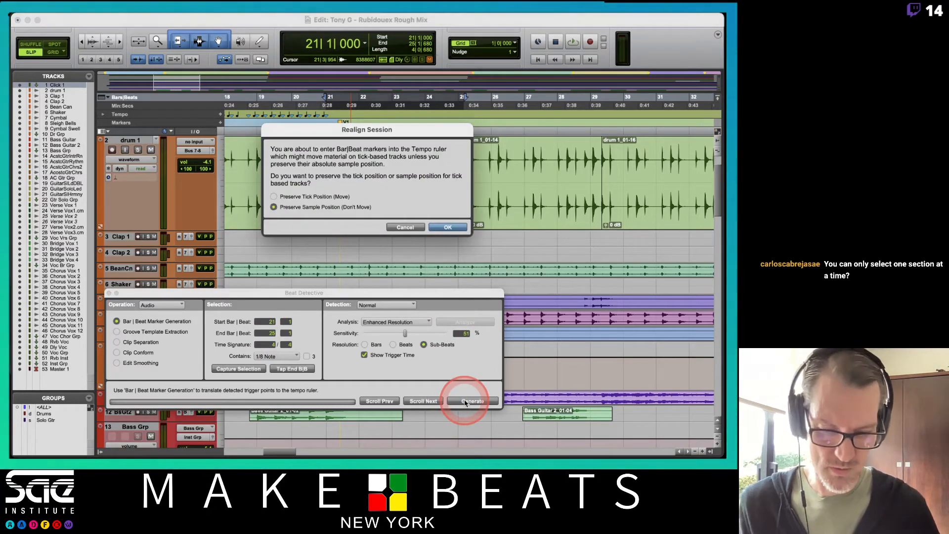
{"action": "key", "text": "Return"}
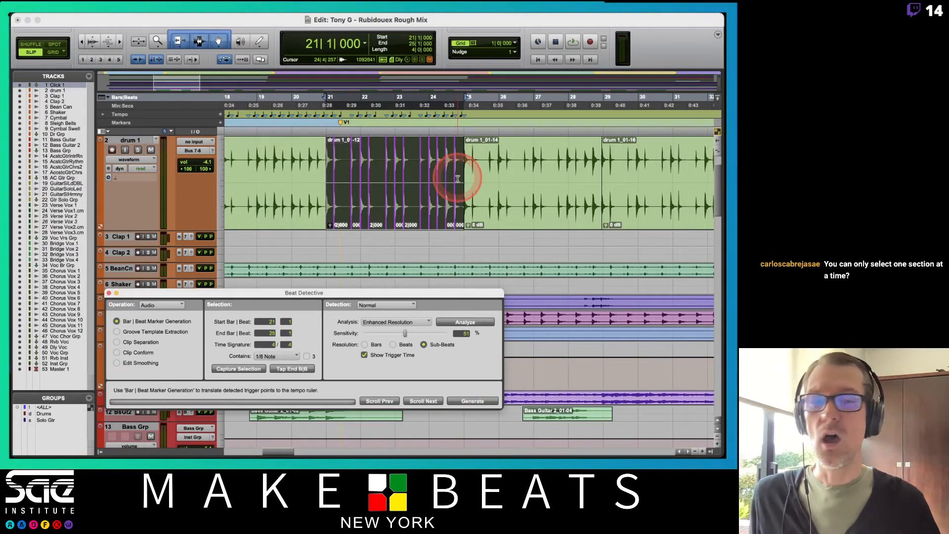
- Generate bar/beat markers from the drum 1_01-14 clip, captured and analyzed as 25|1 to 29|1, preserving sample position
{"action": "scroll", "coordinate": [457, 183], "scroll_direction": "right", "scroll_amount": 10}
{"action": "left_click", "coordinate": [398, 212]}
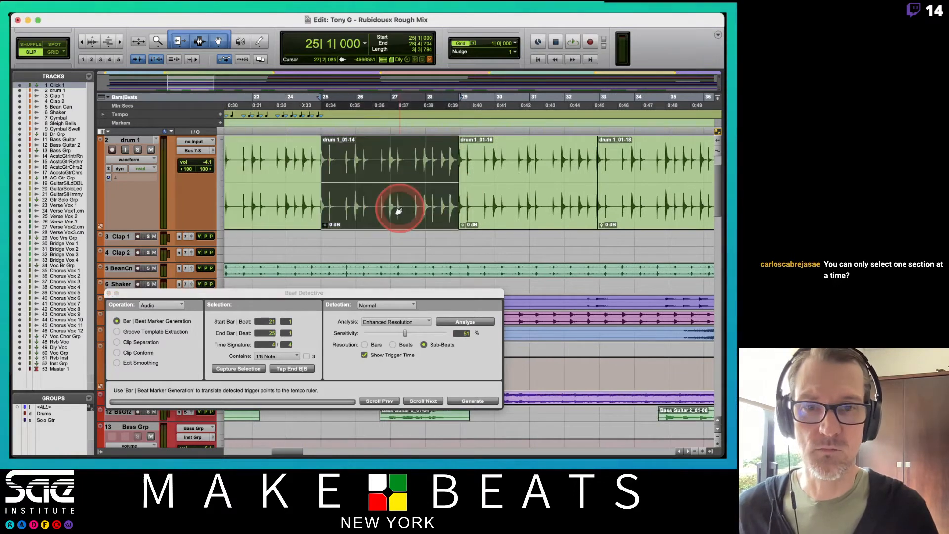
{"action": "left_click", "coordinate": [238, 368]}
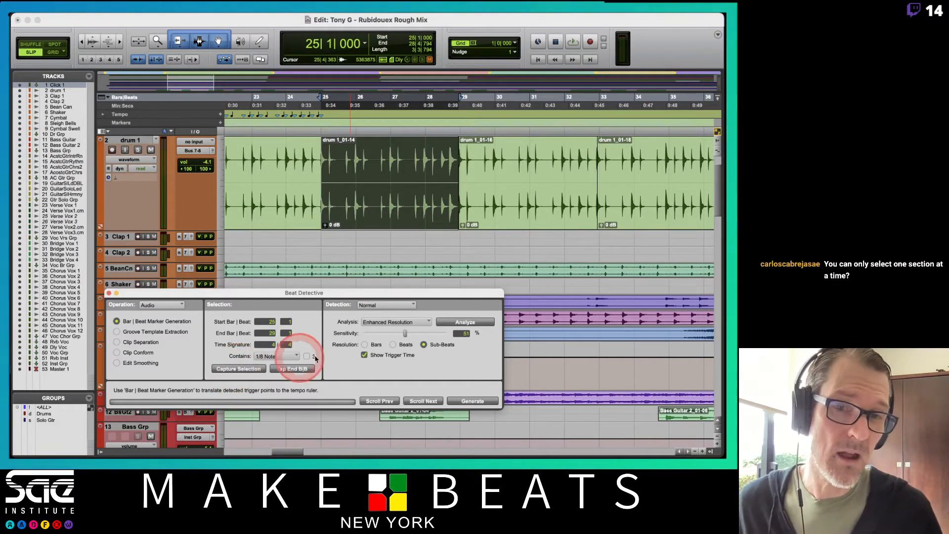
{"action": "left_click", "coordinate": [464, 322]}
{"action": "left_click", "coordinate": [460, 401]}
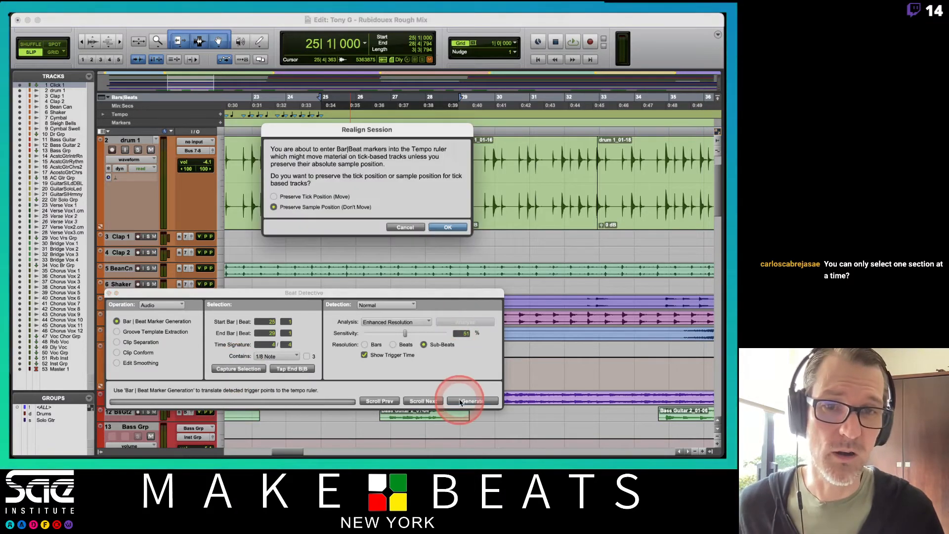
{"action": "left_click", "coordinate": [458, 225]}
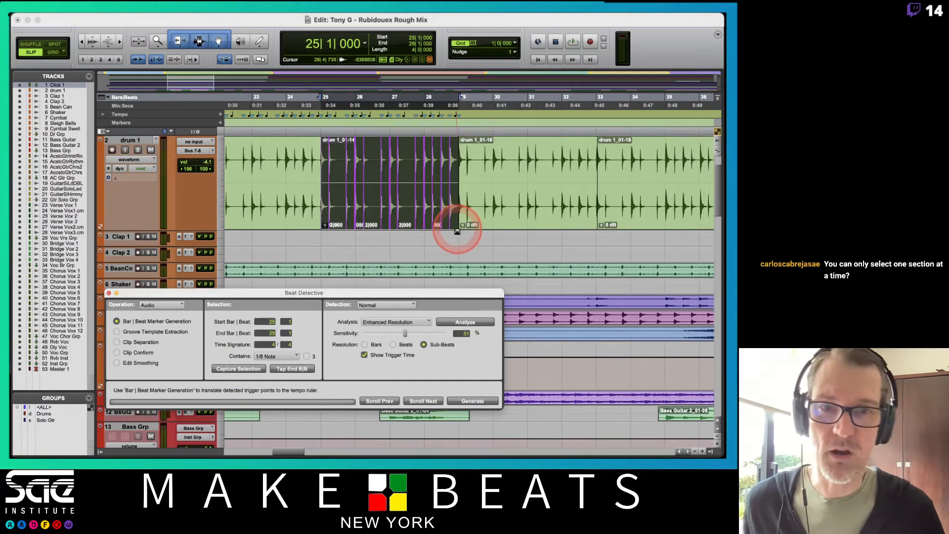
- Generate bar/beat markers from the drum 1_01-16 clip, captured and analyzed as 29|1 to 33|1, preserving sample position
{"action": "left_click", "coordinate": [382, 215]}
{"action": "left_click", "coordinate": [252, 370]}
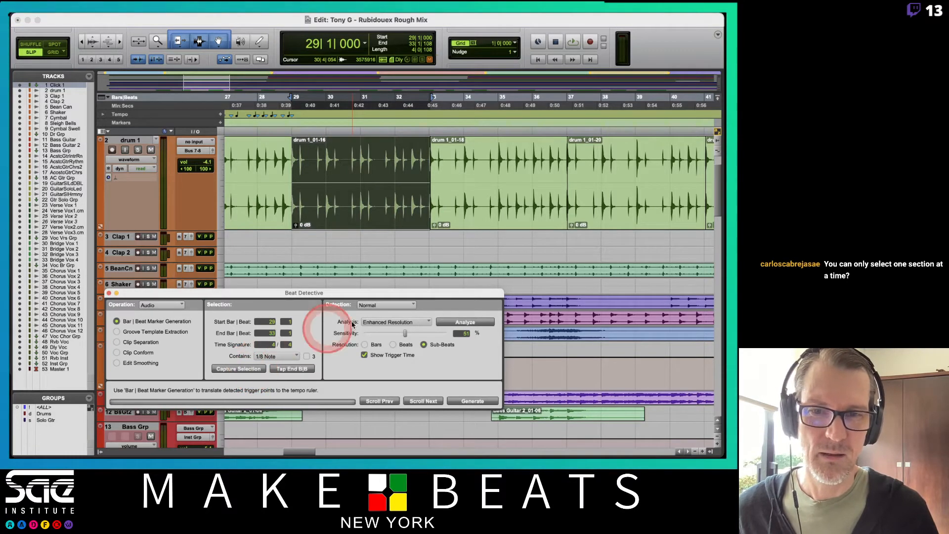
{"action": "left_click", "coordinate": [460, 322]}
{"action": "left_click", "coordinate": [469, 400]}
{"action": "left_click", "coordinate": [472, 400]}
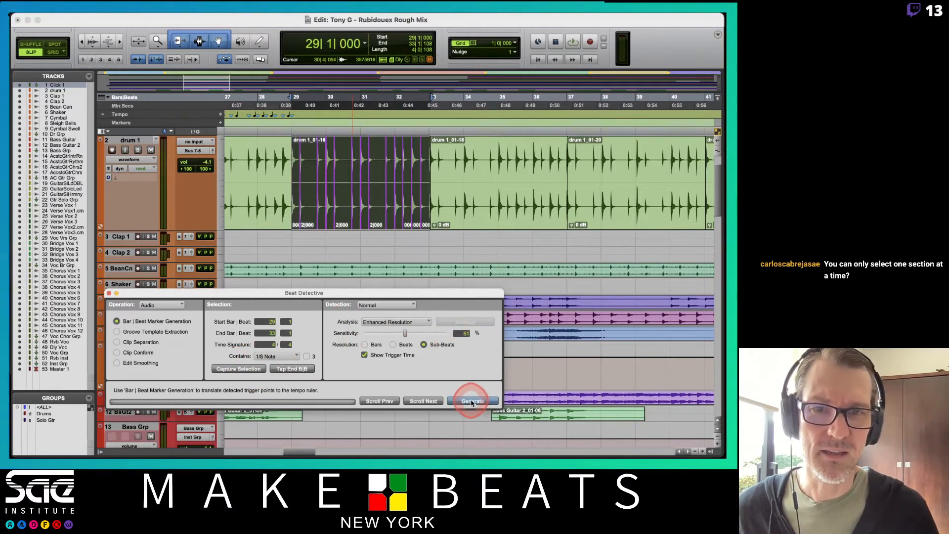
{"action": "key", "text": "Return"}
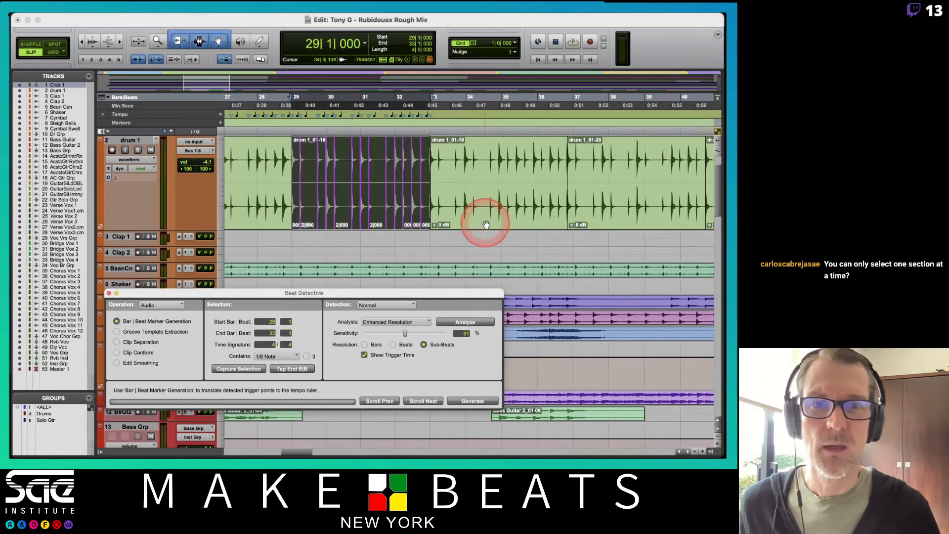
- Generate bar/beat markers from the drum 1_01-18 clip, captured and analyzed as 33|1 to 37|1, preserving sample position
{"action": "left_click", "coordinate": [485, 215]}
{"action": "scroll", "coordinate": [482, 244], "scroll_direction": "right", "scroll_amount": 2}
{"action": "scroll", "coordinate": [481, 246], "scroll_direction": "right", "scroll_amount": 1}
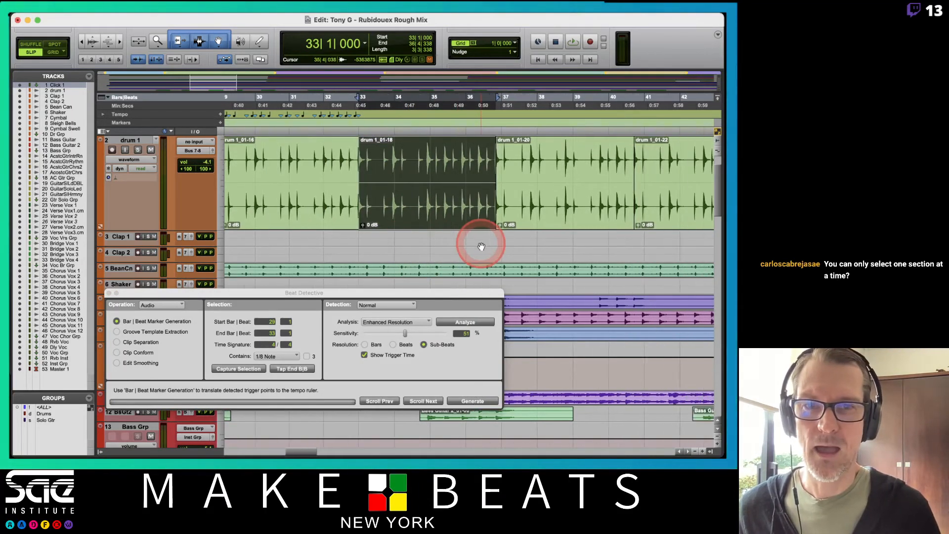
{"action": "left_click", "coordinate": [257, 369]}
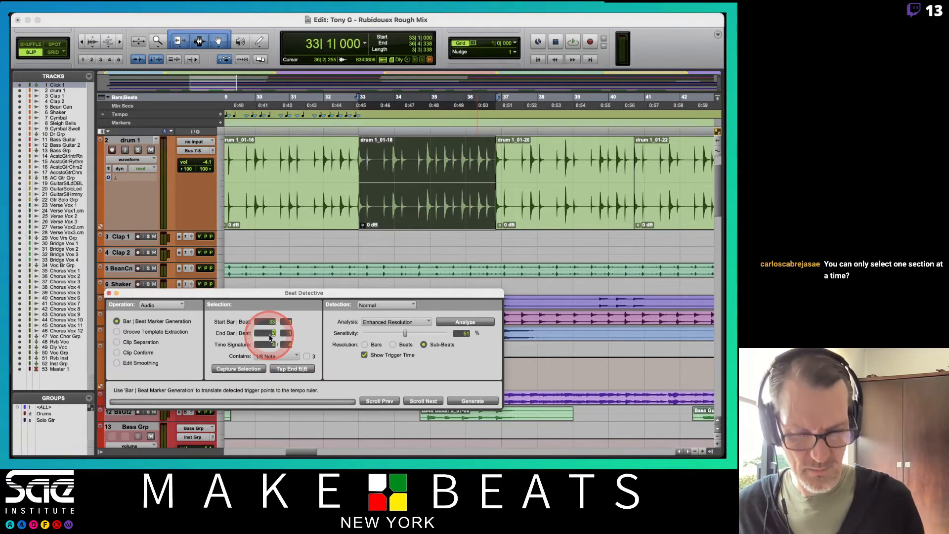
{"action": "left_click", "coordinate": [484, 322]}
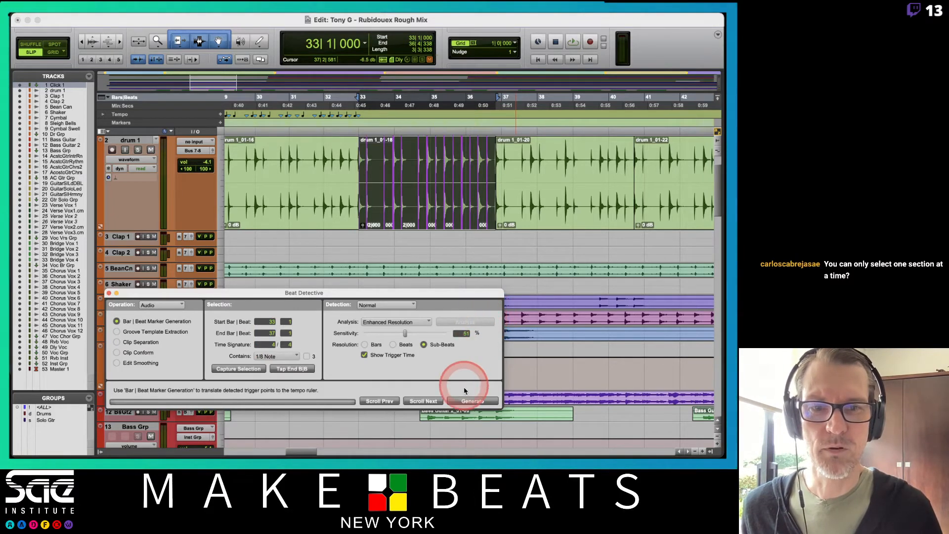
{"action": "left_click", "coordinate": [467, 401]}
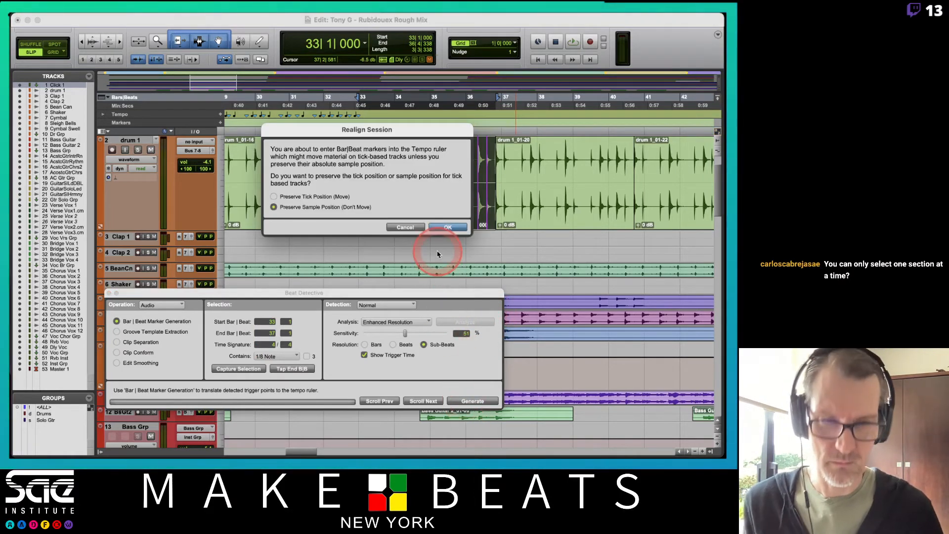
{"action": "key", "text": "Return"}
- Select the drum 1_01-20 clip, capture it as 37|1 to 41|1 and analyze its trigger points
{"action": "scroll", "coordinate": [443, 217], "scroll_direction": "right", "scroll_amount": 5}
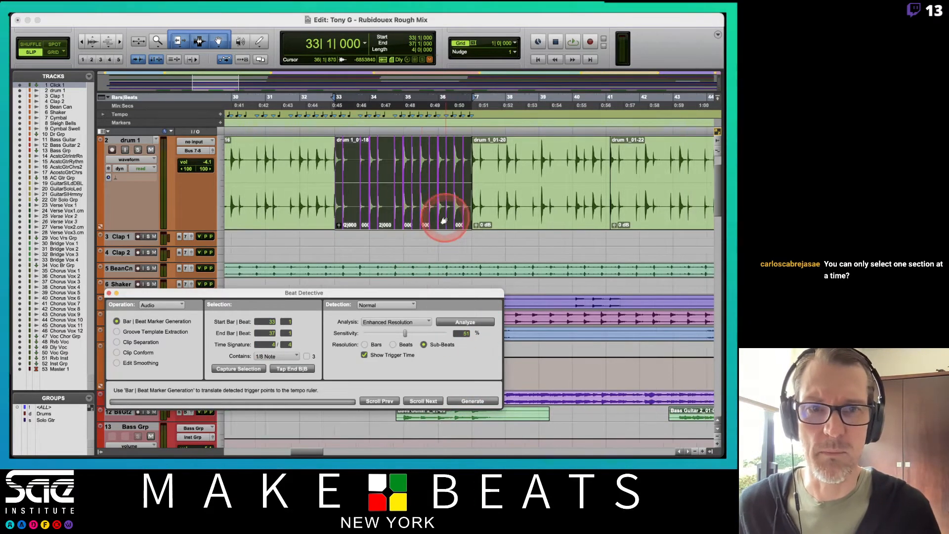
{"action": "left_click", "coordinate": [411, 219]}
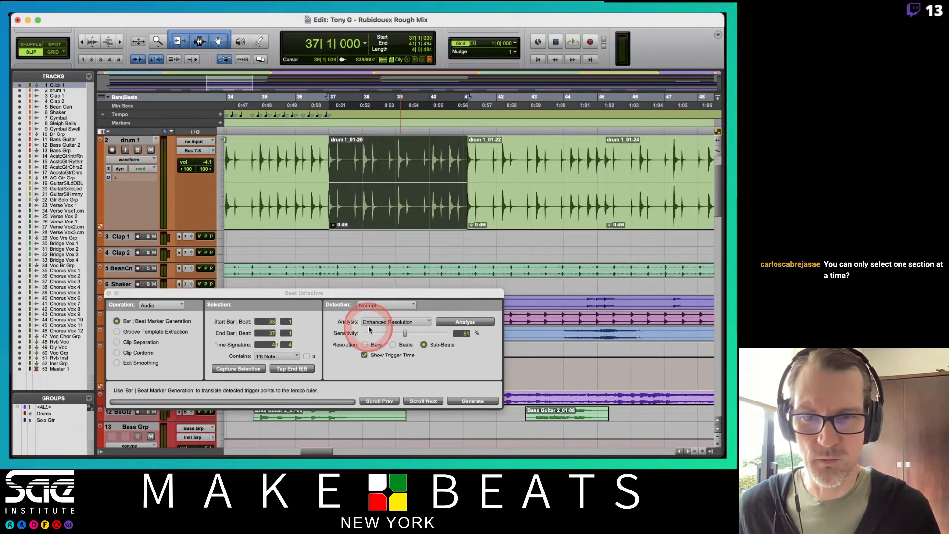
{"action": "left_click", "coordinate": [230, 364]}
{"action": "left_click", "coordinate": [235, 369]}
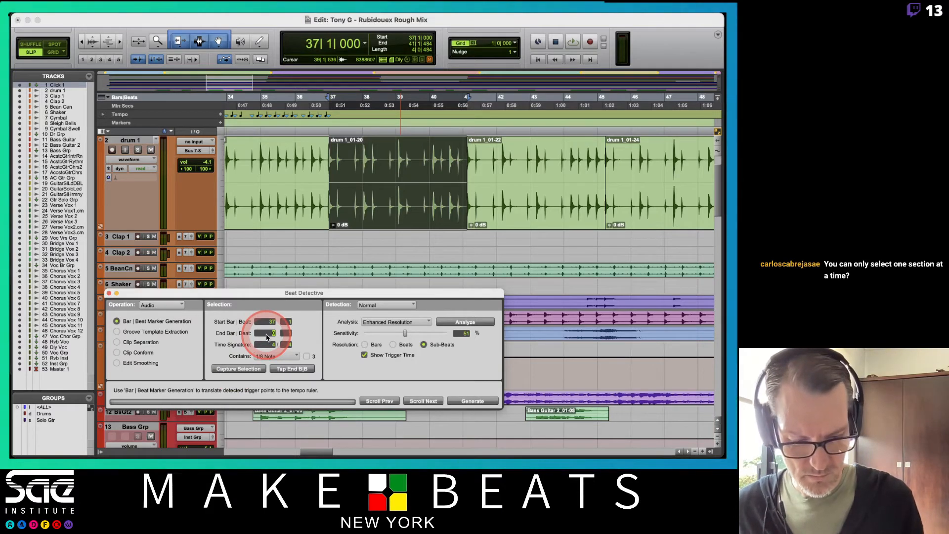
{"action": "left_click", "coordinate": [452, 321]}
{"action": "scroll", "coordinate": [466, 281], "scroll_direction": "right", "scroll_amount": 1}
{"action": "scroll", "coordinate": [465, 280], "scroll_direction": "right", "scroll_amount": 3}
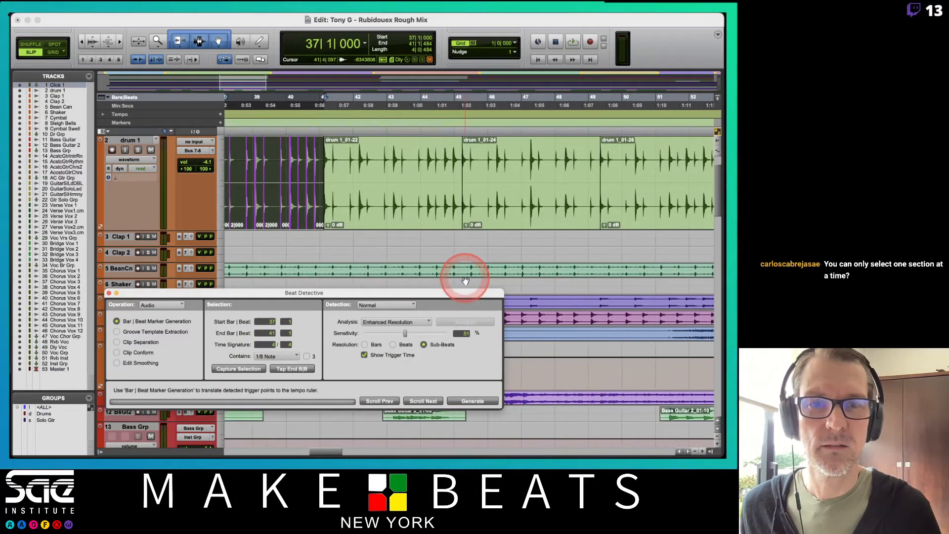
{"action": "left_click", "coordinate": [417, 219]}
{"action": "scroll", "coordinate": [417, 219], "scroll_direction": "left", "scroll_amount": 4}
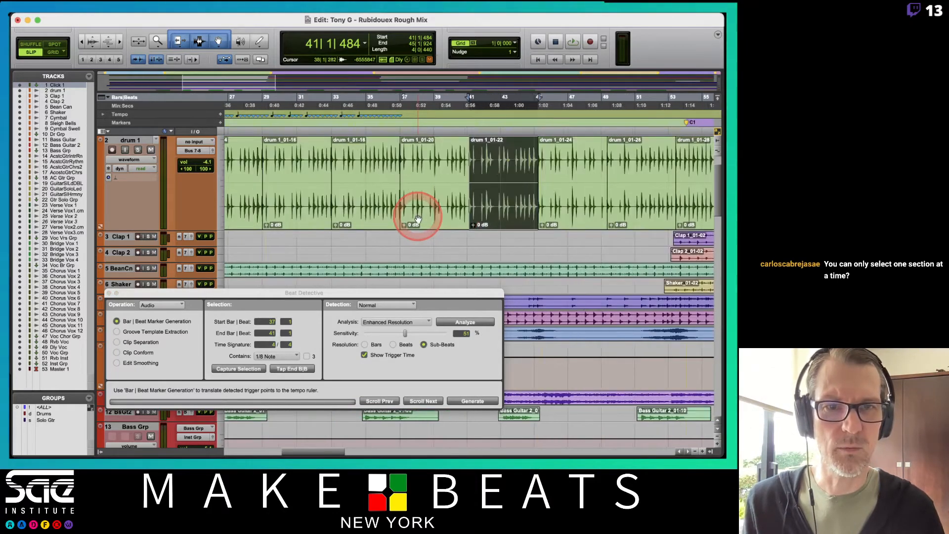
- Generate bar/beat markers from the drum 1_01-20 clip, captured and analyzed as 37|1 to 41|1, preserving sample position
{"action": "left_click", "coordinate": [365, 197]}
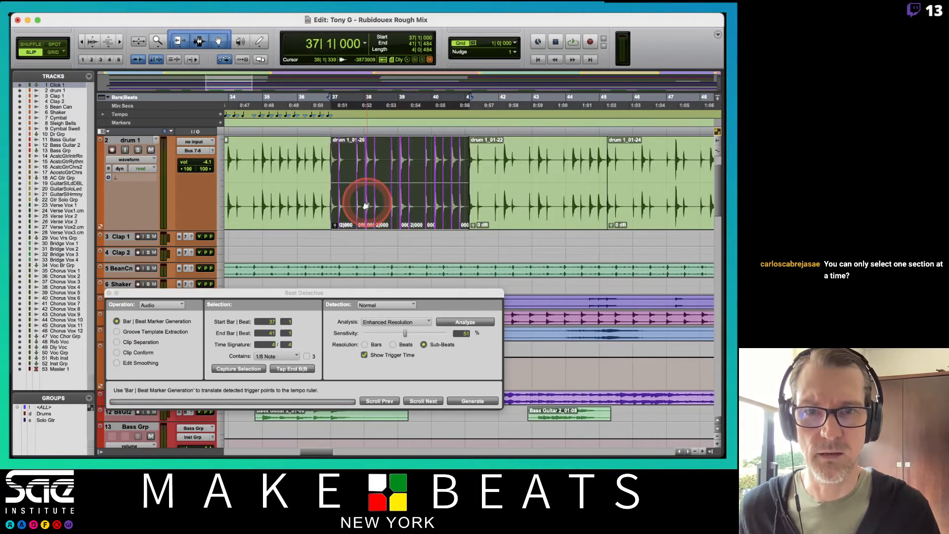
{"action": "left_click", "coordinate": [253, 369]}
{"action": "left_click", "coordinate": [270, 332]}
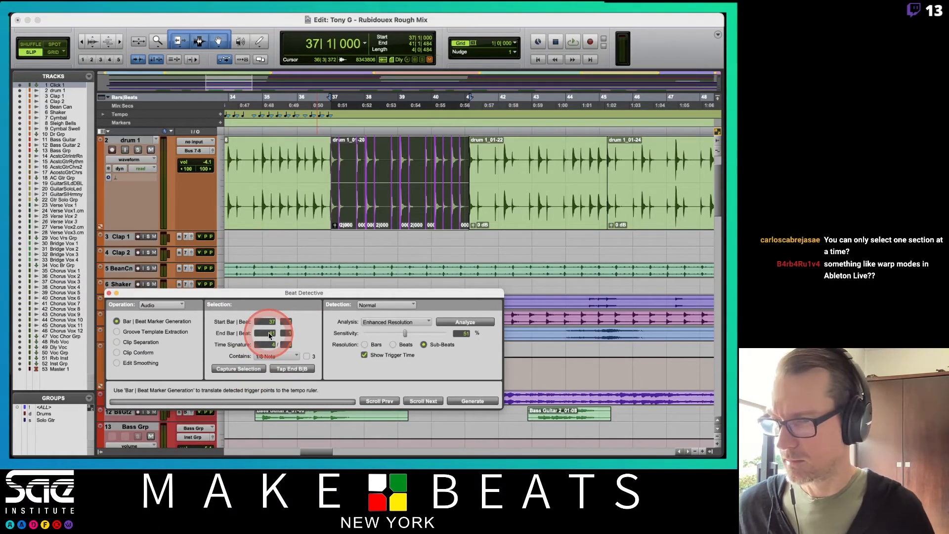
{"action": "left_click", "coordinate": [278, 335]}
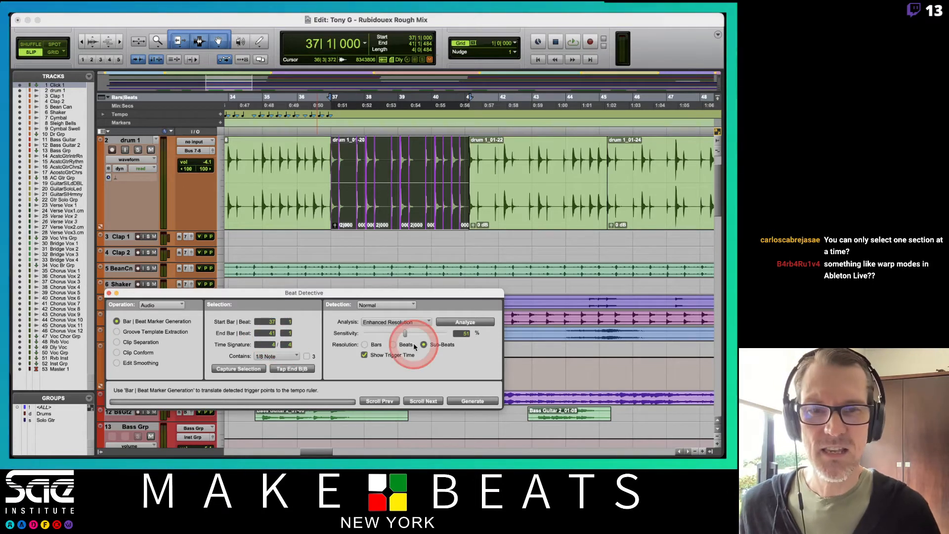
{"action": "left_click", "coordinate": [461, 323]}
{"action": "left_click", "coordinate": [462, 402]}
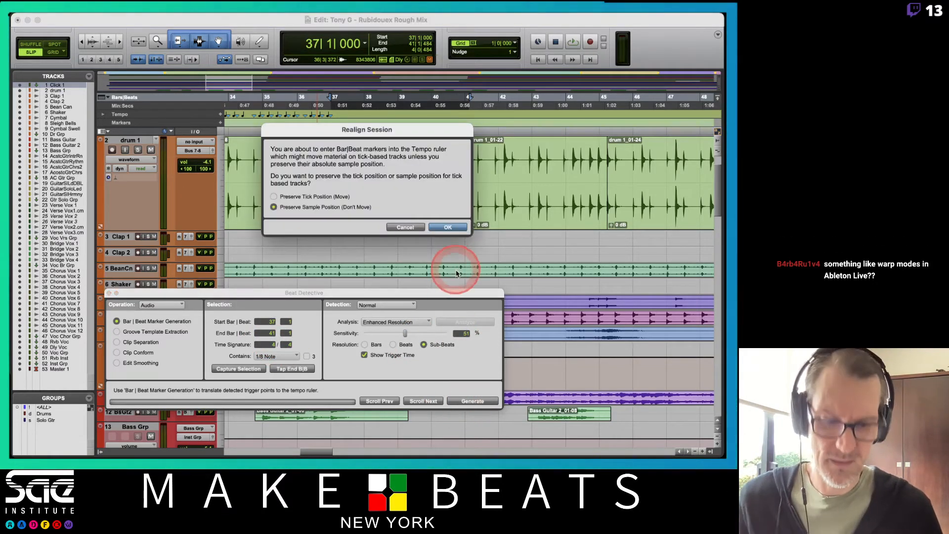
{"action": "left_click", "coordinate": [452, 255]}
- Generate bar/beat markers from the drum 1_01-22 clip, captured and analyzed as 41|1 to 45|1, preserving sample position
{"action": "scroll", "coordinate": [485, 232], "scroll_direction": "right", "scroll_amount": 4}
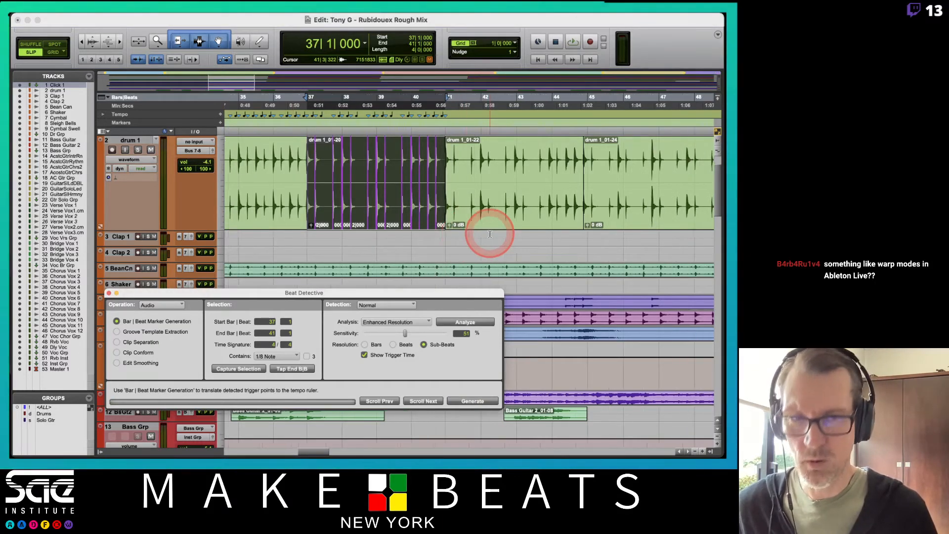
{"action": "left_click", "coordinate": [447, 224]}
{"action": "left_click", "coordinate": [346, 375]}
{"action": "left_click", "coordinate": [252, 369]}
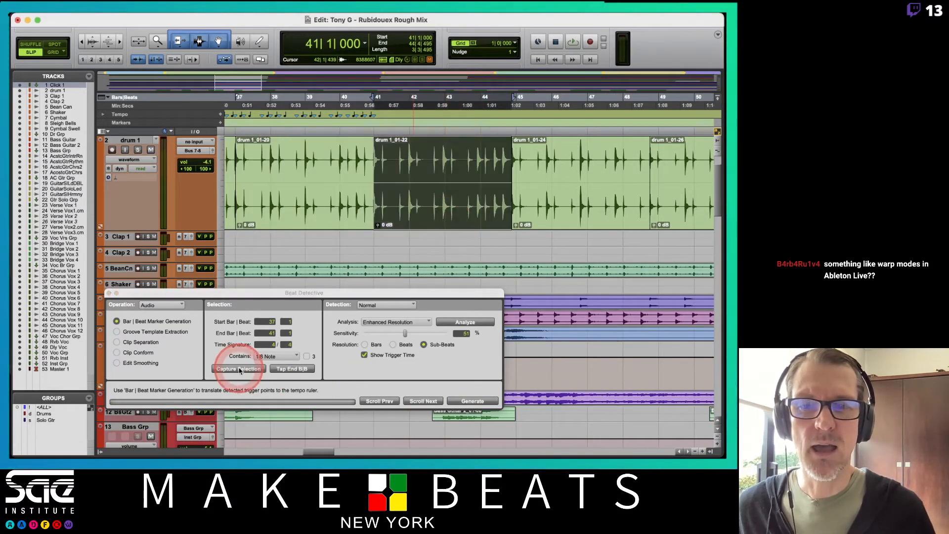
{"action": "left_click", "coordinate": [429, 345]}
{"action": "left_click", "coordinate": [467, 322]}
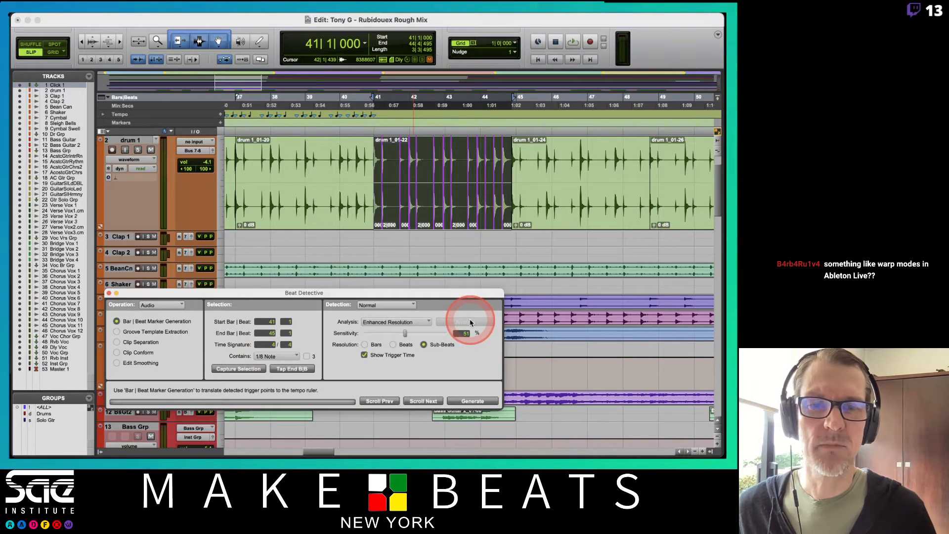
{"action": "left_click", "coordinate": [466, 401]}
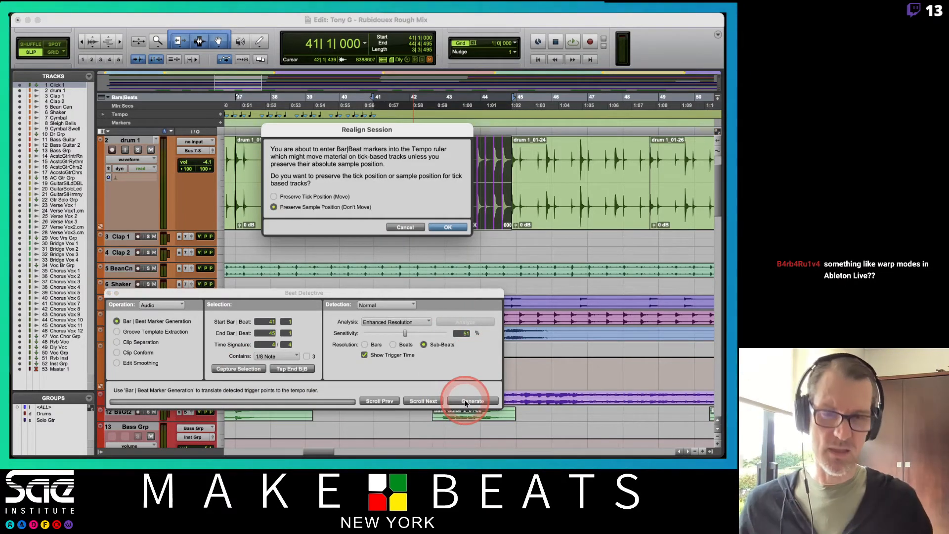
{"action": "key", "text": "Return"}
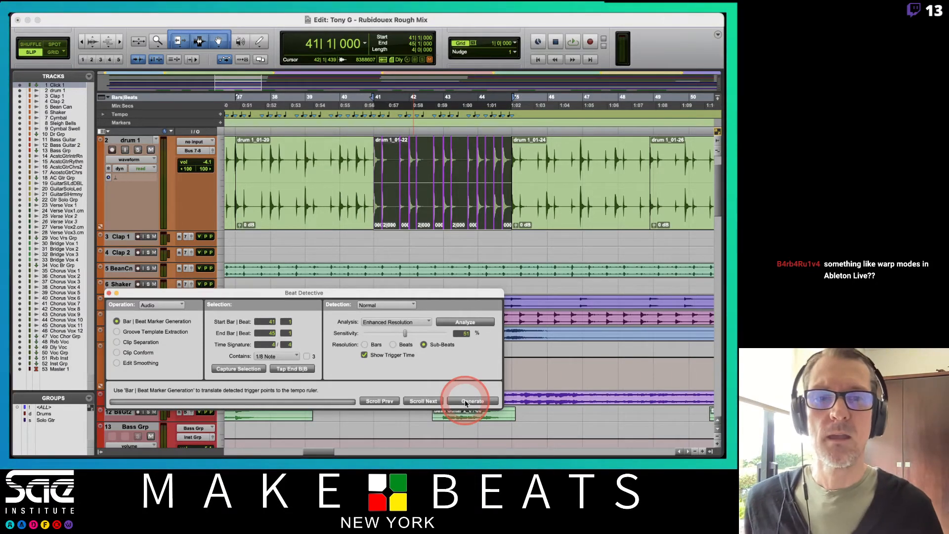
- Generate bar/beat markers from the drum 1_01-24 clip, captured and analyzed as 45|1 to 49|1, preserving sample position
{"action": "scroll", "coordinate": [437, 238], "scroll_direction": "right", "scroll_amount": 8}
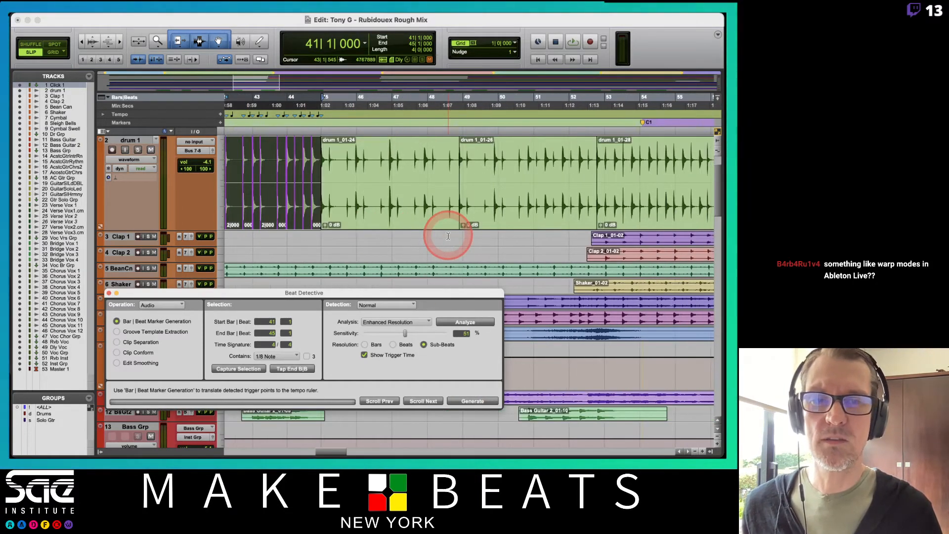
{"action": "scroll", "coordinate": [437, 239], "scroll_direction": "left", "scroll_amount": 2}
{"action": "left_click", "coordinate": [438, 221]}
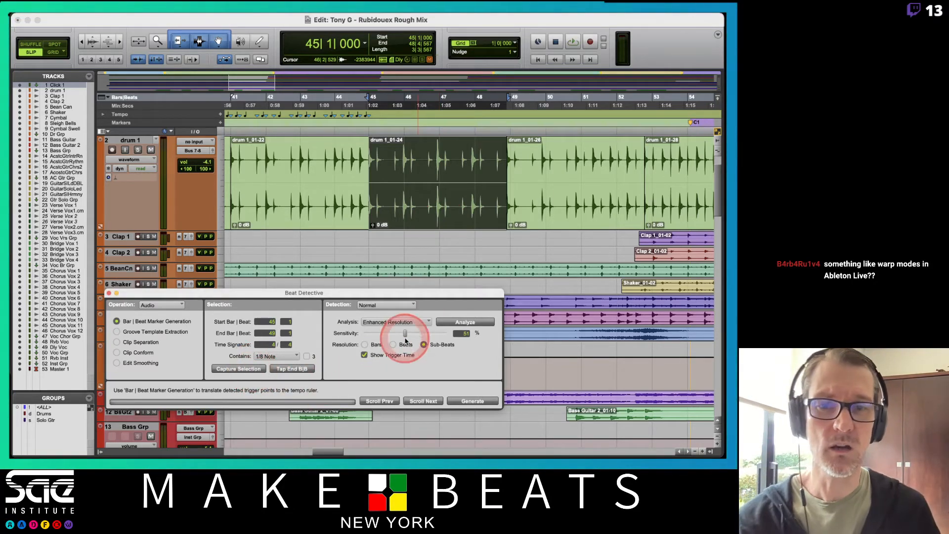
{"action": "left_click", "coordinate": [453, 322]}
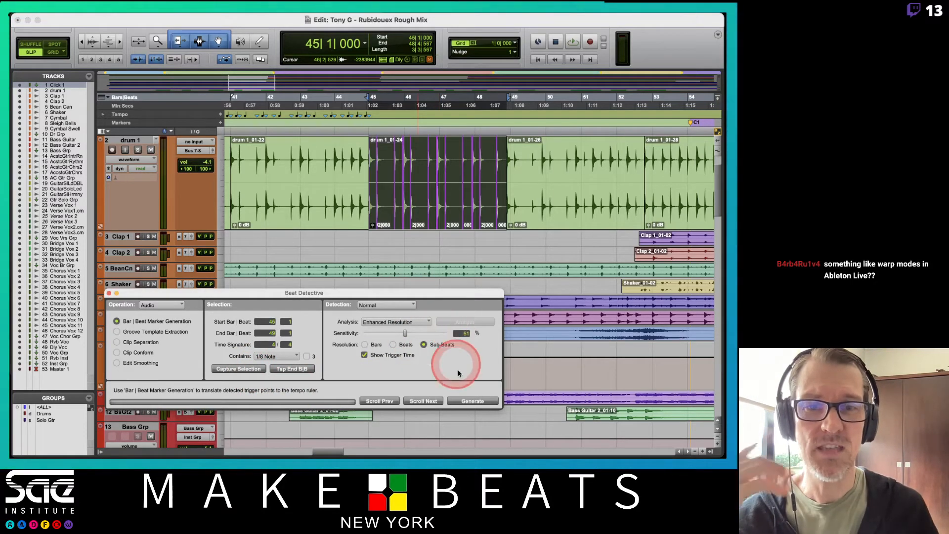
{"action": "left_click", "coordinate": [464, 401]}
{"action": "left_click", "coordinate": [441, 227]}
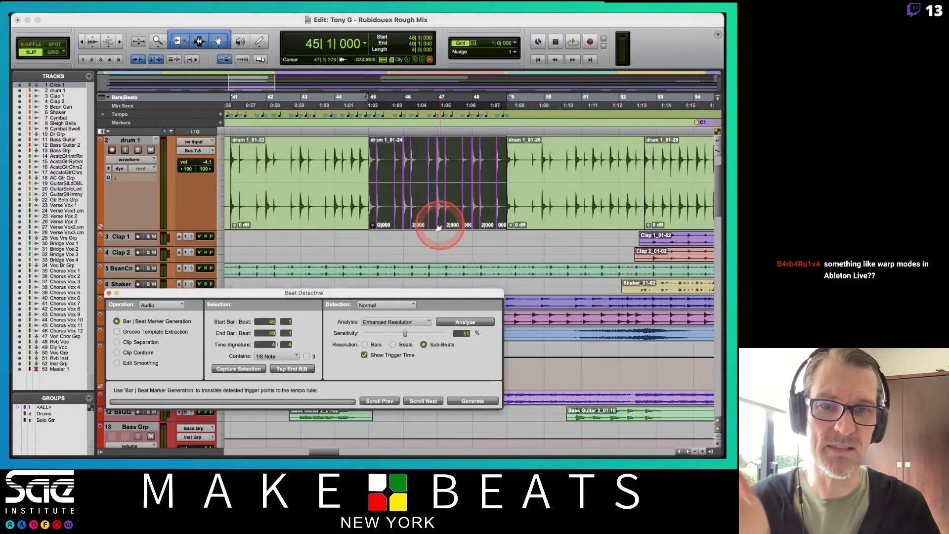
- Generate bar/beat markers from the drum 1_01-26 clip, captured and analyzed as 49|1 to 53|1, preserving sample position
{"action": "left_click", "coordinate": [474, 252]}
{"action": "scroll", "coordinate": [486, 260], "scroll_direction": "right", "scroll_amount": 6}
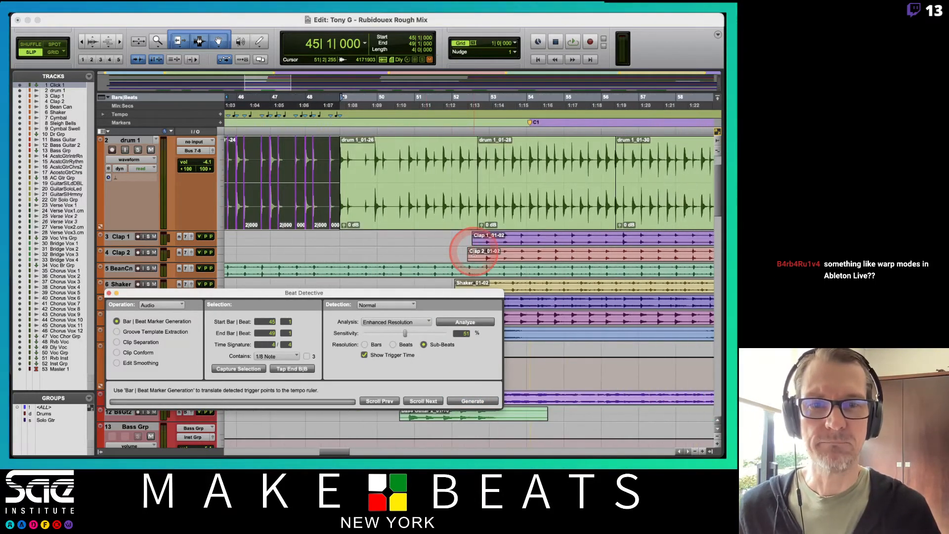
{"action": "left_click", "coordinate": [430, 208]}
{"action": "left_click", "coordinate": [238, 368]}
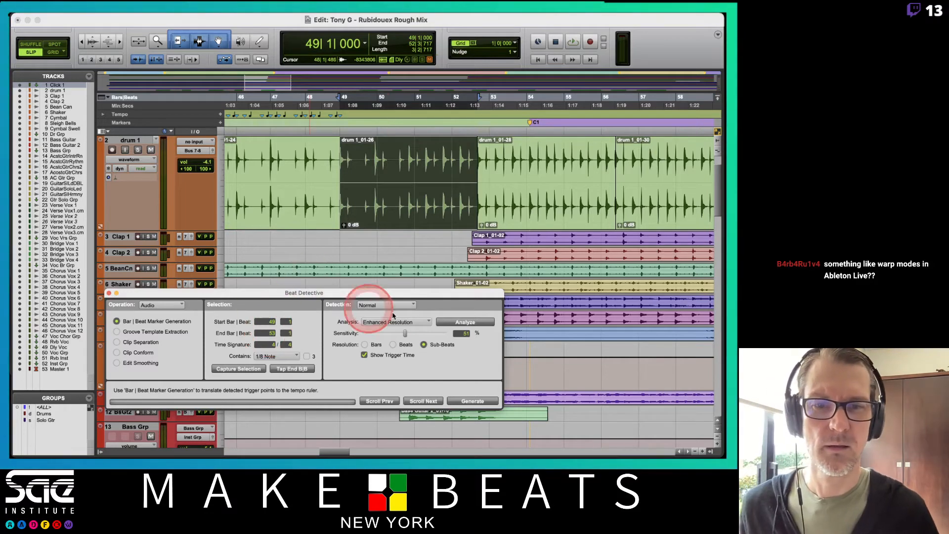
{"action": "left_click", "coordinate": [472, 400]}
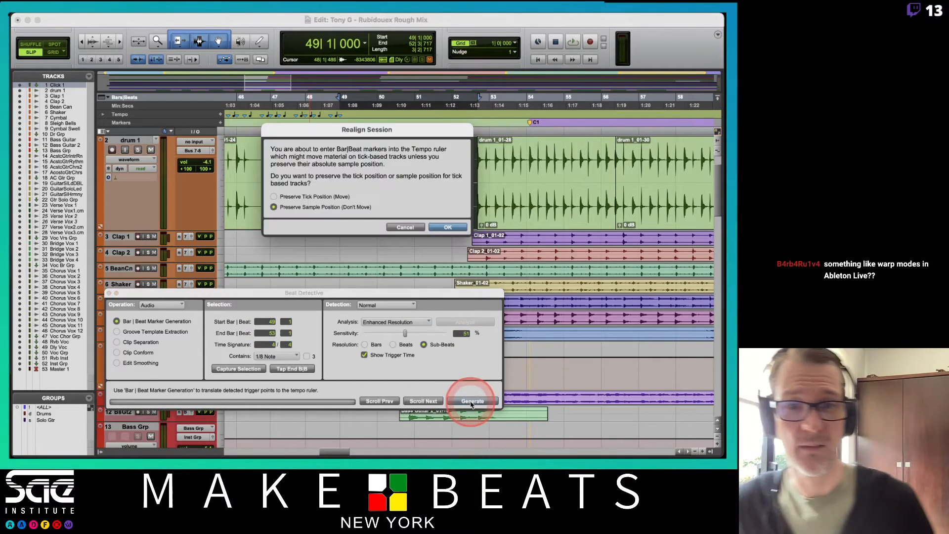
{"action": "key", "text": "Return"}
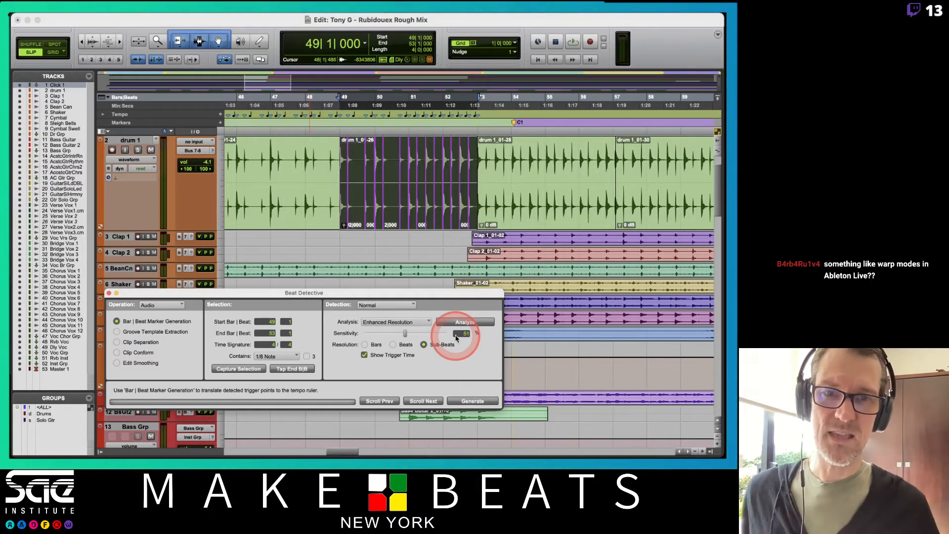
- Unmute the Click 1 track and play the session from just before the first drum 1 clip
{"action": "key", "text": "r"}
{"action": "key", "text": "r"}
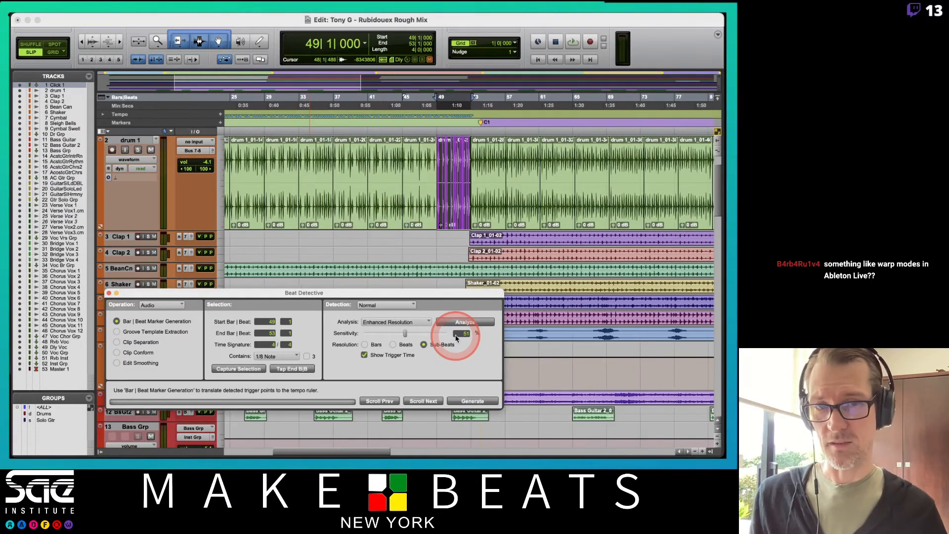
{"action": "scroll", "coordinate": [316, 200], "scroll_direction": "up", "scroll_amount": 2}
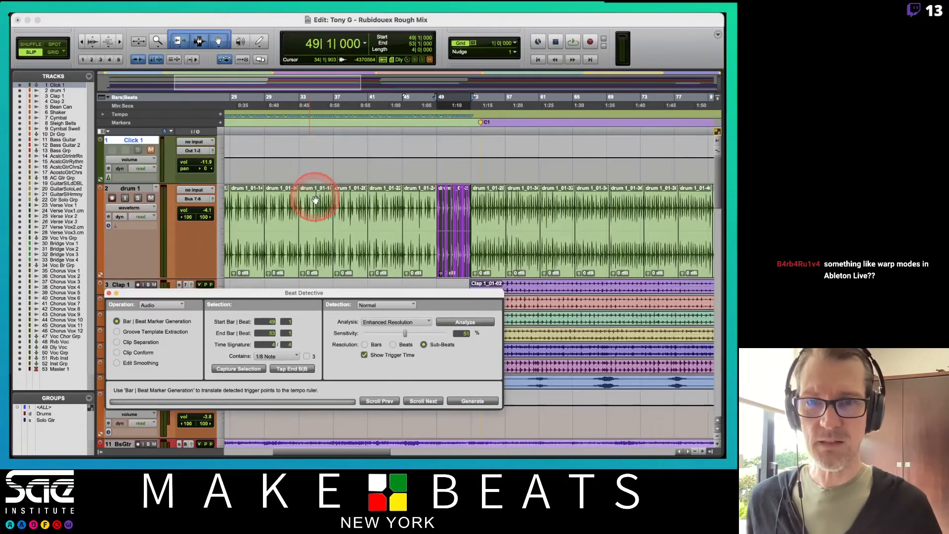
{"action": "left_click", "coordinate": [151, 150]}
{"action": "scroll", "coordinate": [347, 201], "scroll_direction": "left", "scroll_amount": 3}
{"action": "scroll", "coordinate": [347, 201], "scroll_direction": "left", "scroll_amount": 2}
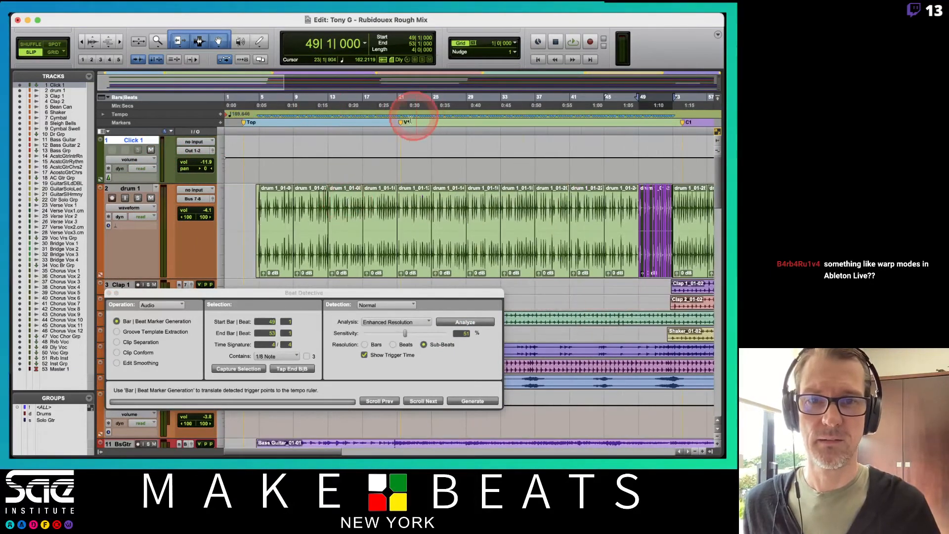
{"action": "left_click", "coordinate": [256, 101]}
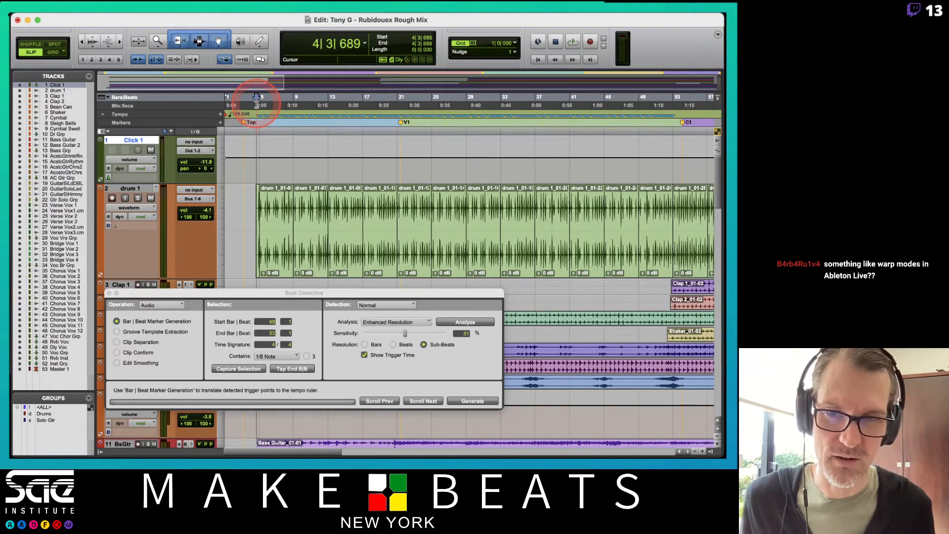
{"action": "key", "text": "space"}
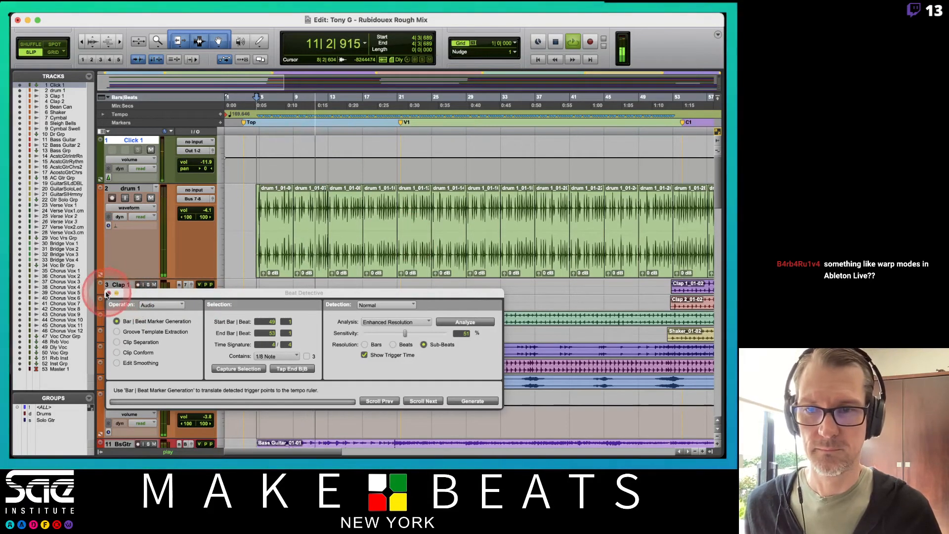
- Close Beat Detective and move the V1 marker to the start of bar 21
{"action": "left_click", "coordinate": [110, 293]}
{"action": "scroll", "coordinate": [537, 262], "scroll_direction": "down", "scroll_amount": 10}
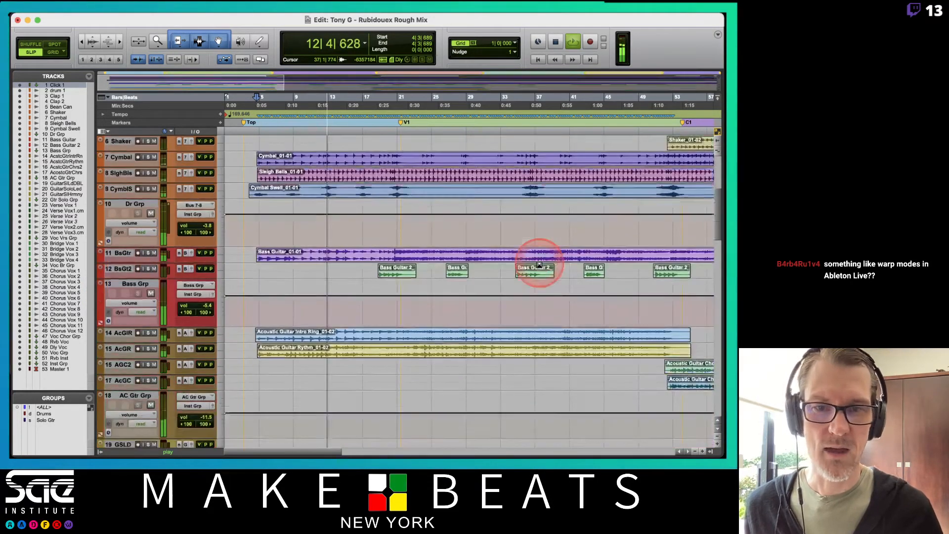
{"action": "scroll", "coordinate": [539, 265], "scroll_direction": "down", "scroll_amount": 6}
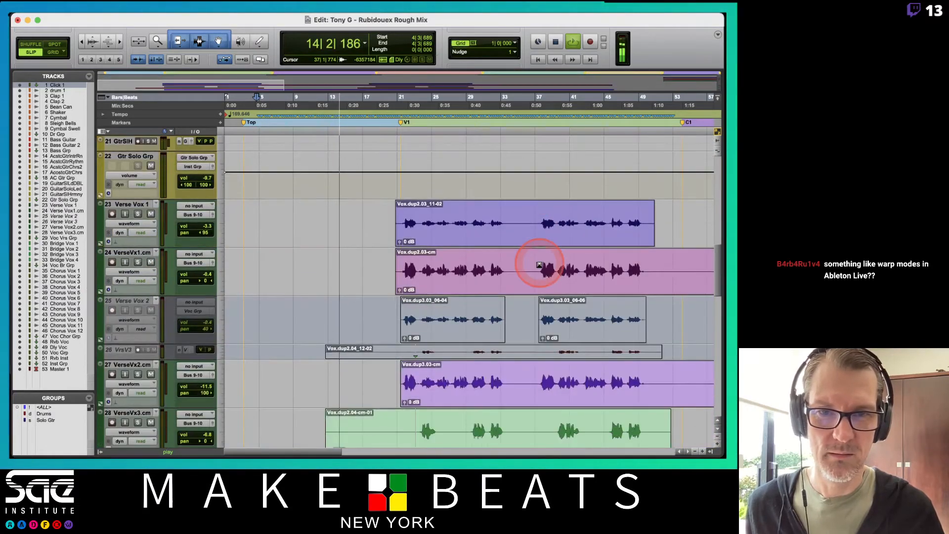
{"action": "scroll", "coordinate": [539, 264], "scroll_direction": "up", "scroll_amount": 4}
{"action": "scroll", "coordinate": [539, 264], "scroll_direction": "up", "scroll_amount": 2}
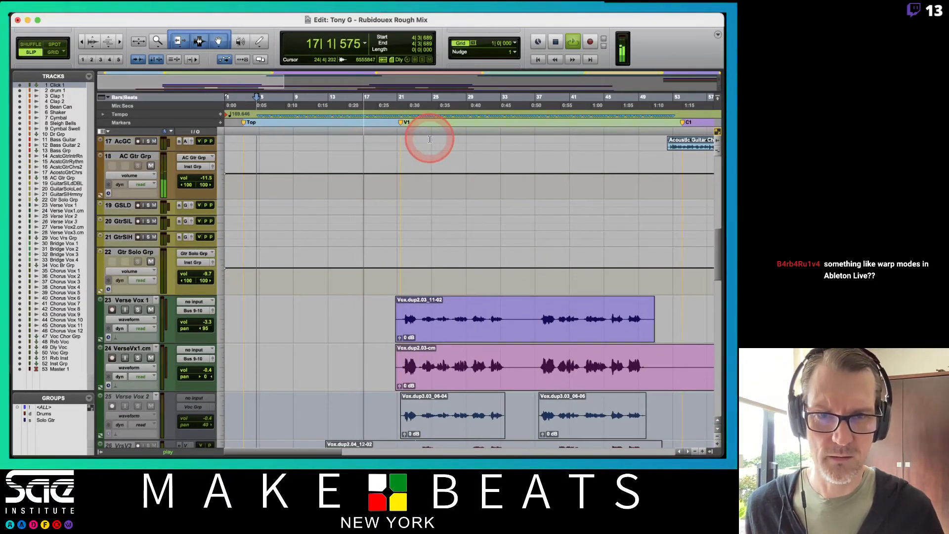
{"action": "scroll", "coordinate": [438, 174], "scroll_direction": "up", "scroll_amount": 8}
{"action": "scroll", "coordinate": [439, 177], "scroll_direction": "up", "scroll_amount": 6}
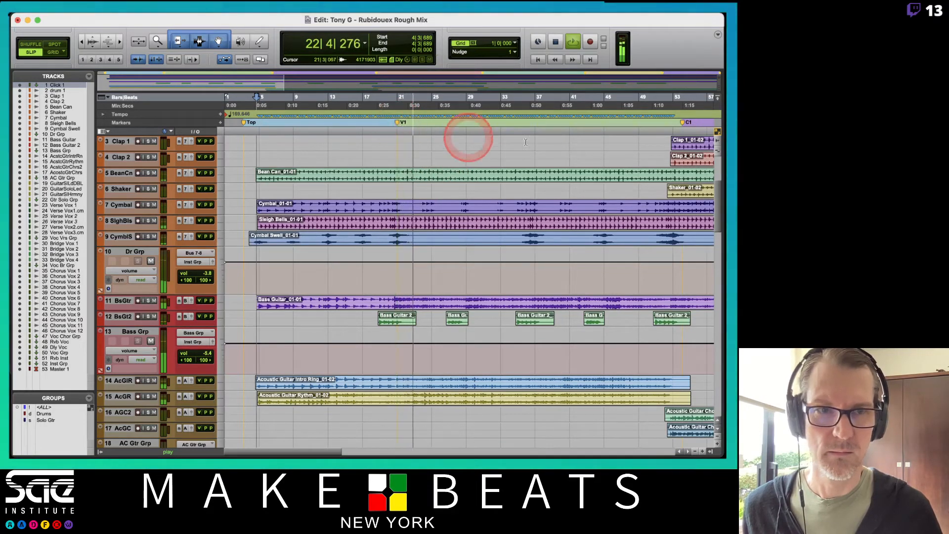
- Move the C1 marker to the start of bar 53 and check it against the guitar and vocal tracks
{"action": "scroll", "coordinate": [564, 150], "scroll_direction": "right", "scroll_amount": 10}
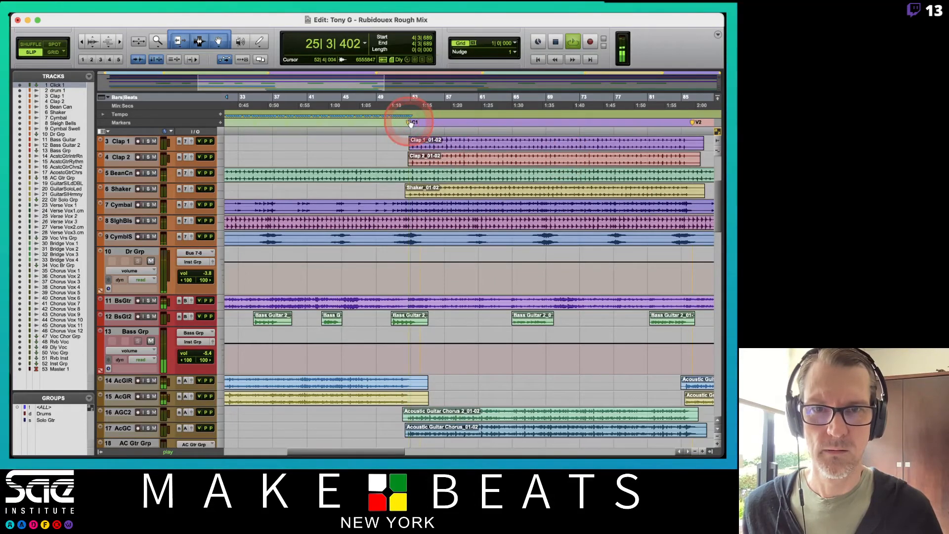
{"action": "scroll", "coordinate": [479, 217], "scroll_direction": "down", "scroll_amount": 1}
{"action": "scroll", "coordinate": [479, 217], "scroll_direction": "down", "scroll_amount": 20}
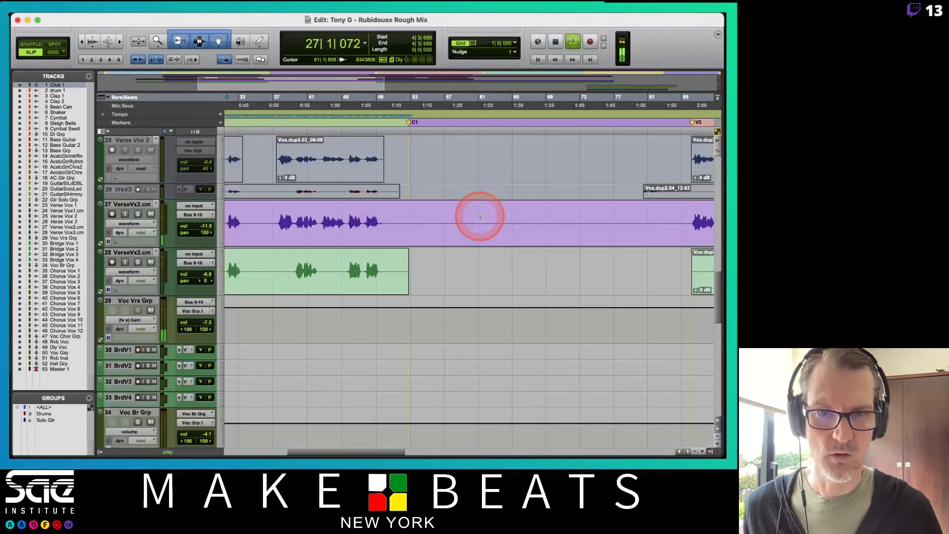
{"action": "scroll", "coordinate": [479, 217], "scroll_direction": "up", "scroll_amount": 15}
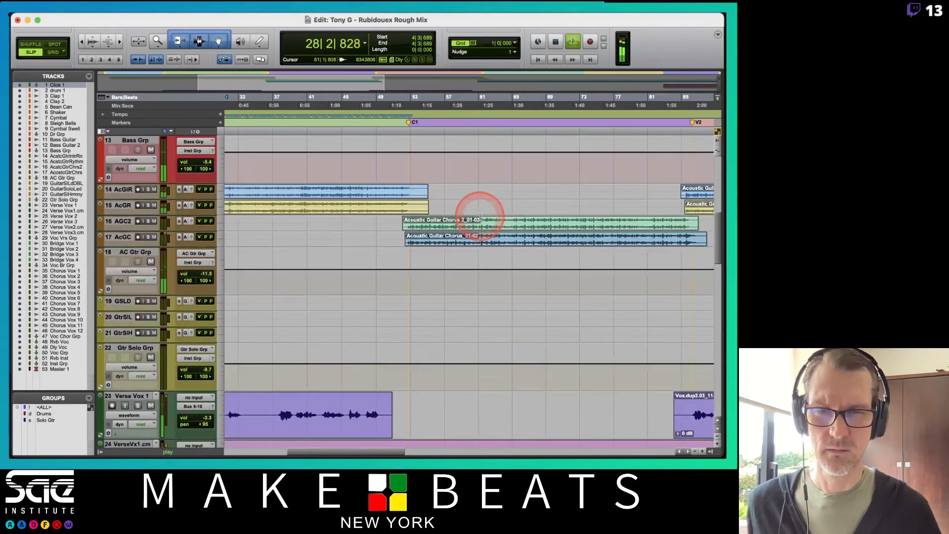
{"action": "scroll", "coordinate": [483, 223], "scroll_direction": "up", "scroll_amount": 7}
- Move the V2 marker to about bar 85, at the start of the drum 1_01-43 clip
{"action": "scroll", "coordinate": [482, 224], "scroll_direction": "left", "scroll_amount": 5}
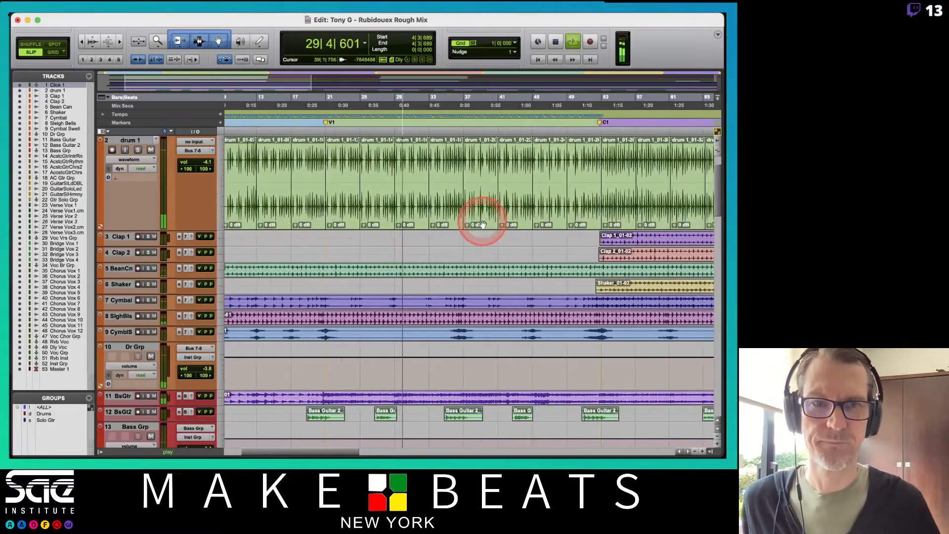
{"action": "scroll", "coordinate": [482, 224], "scroll_direction": "right", "scroll_amount": 8}
{"action": "scroll", "coordinate": [483, 225], "scroll_direction": "left", "scroll_amount": 1}
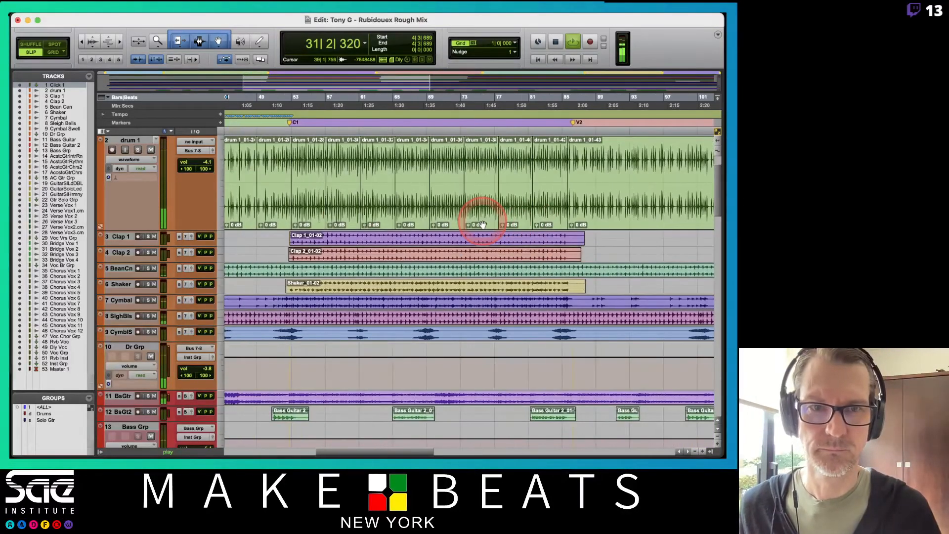
{"action": "left_click_drag", "start_coordinate": [575, 124], "coordinate": [568, 123]}
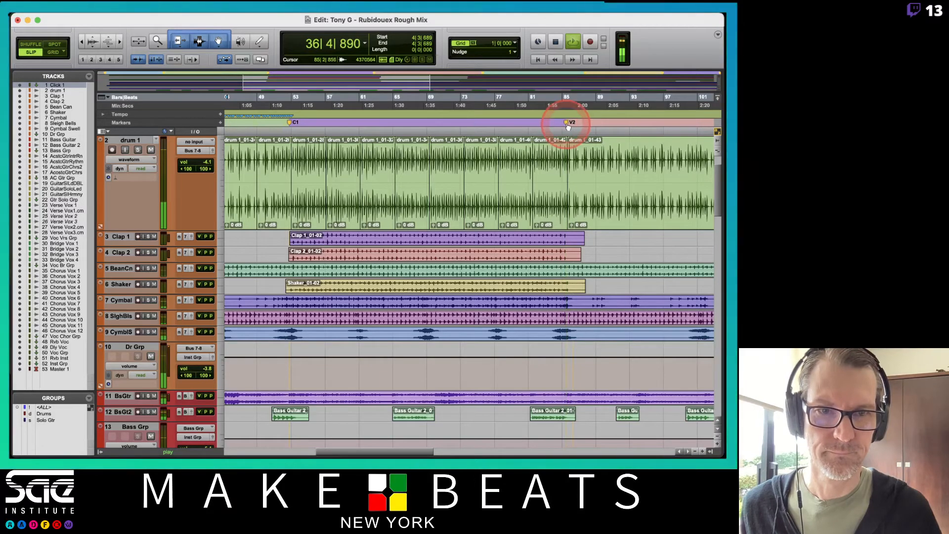
{"action": "scroll", "coordinate": [595, 200], "scroll_direction": "down", "scroll_amount": 5}
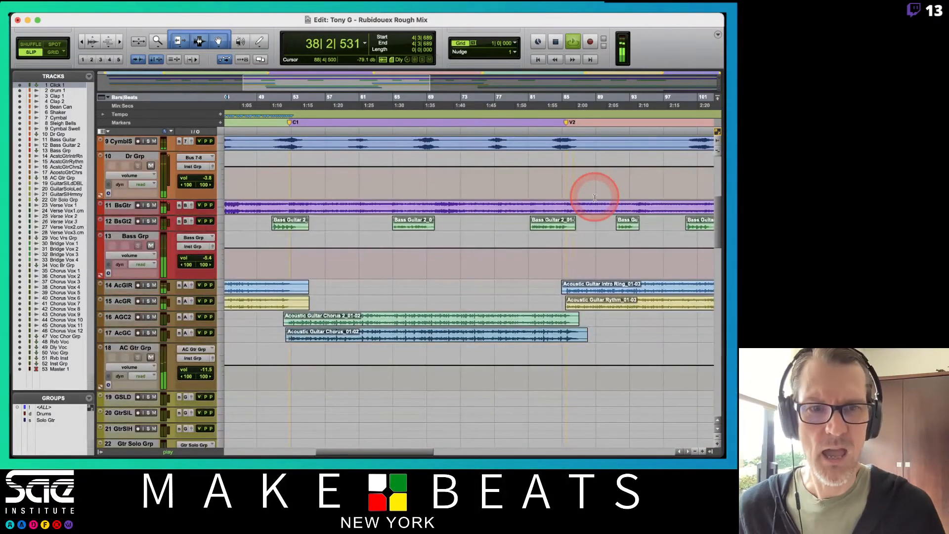
- Follow the playback through the C1 section against the click, stop it, and set the Click 1 track volume to -11.1 dB
{"action": "scroll", "coordinate": [595, 198], "scroll_direction": "left", "scroll_amount": 8}
{"action": "scroll", "coordinate": [595, 198], "scroll_direction": "right", "scroll_amount": 5}
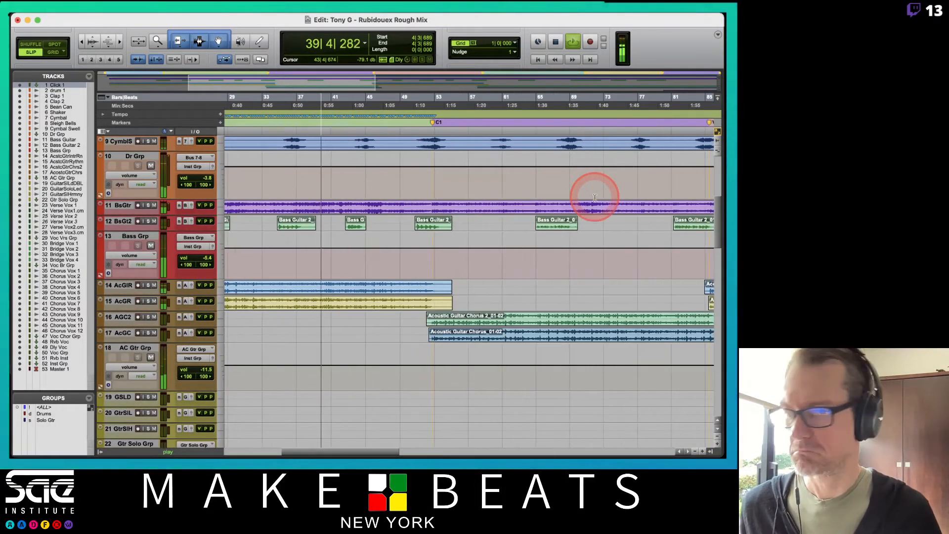
{"action": "scroll", "coordinate": [594, 198], "scroll_direction": "up", "scroll_amount": 5}
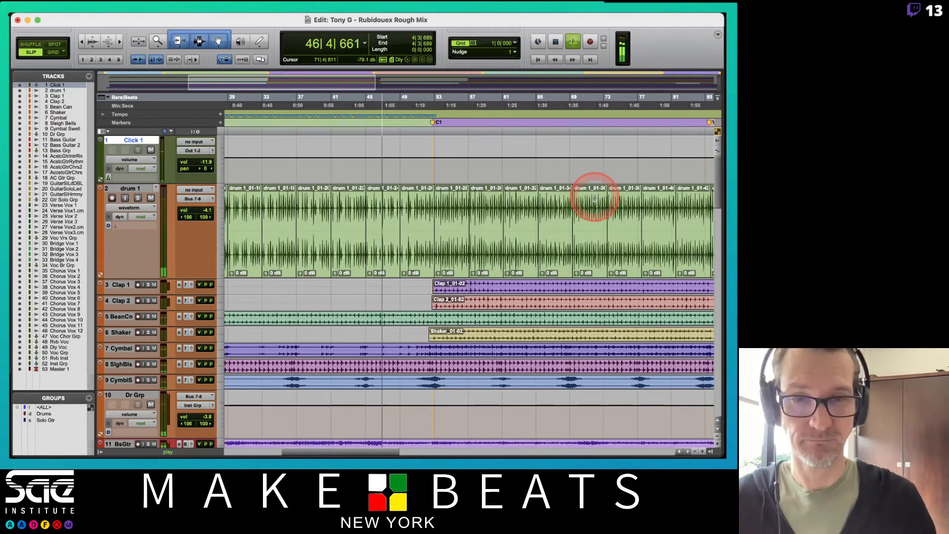
{"action": "scroll", "coordinate": [594, 197], "scroll_direction": "right", "scroll_amount": 3}
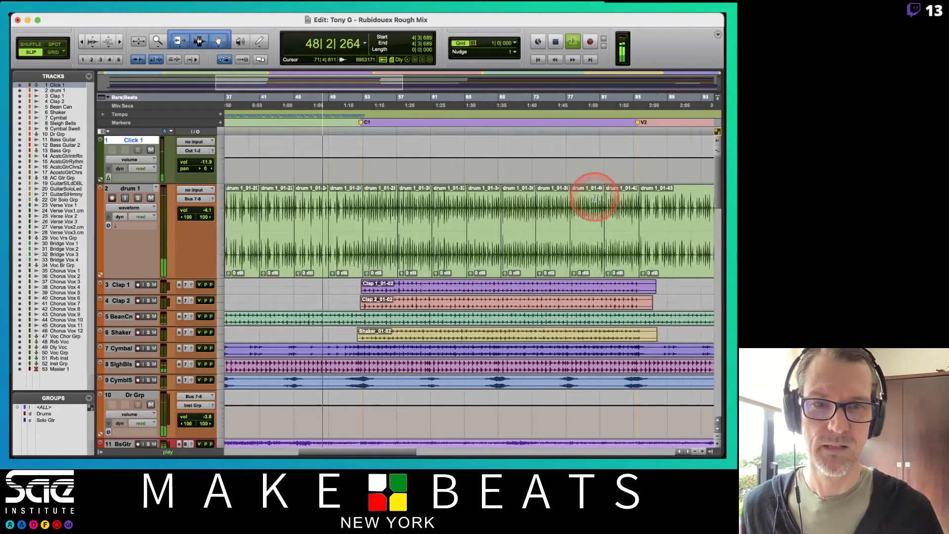
{"action": "scroll", "coordinate": [595, 198], "scroll_direction": "right", "scroll_amount": 5}
{"action": "scroll", "coordinate": [594, 197], "scroll_direction": "left", "scroll_amount": 5}
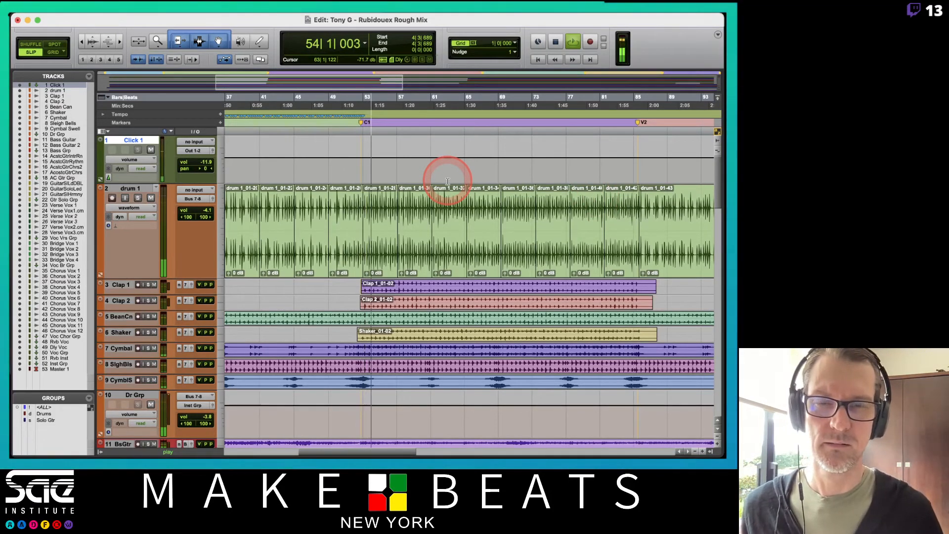
{"action": "left_click_drag", "start_coordinate": [196, 162], "coordinate": [207, 161]}
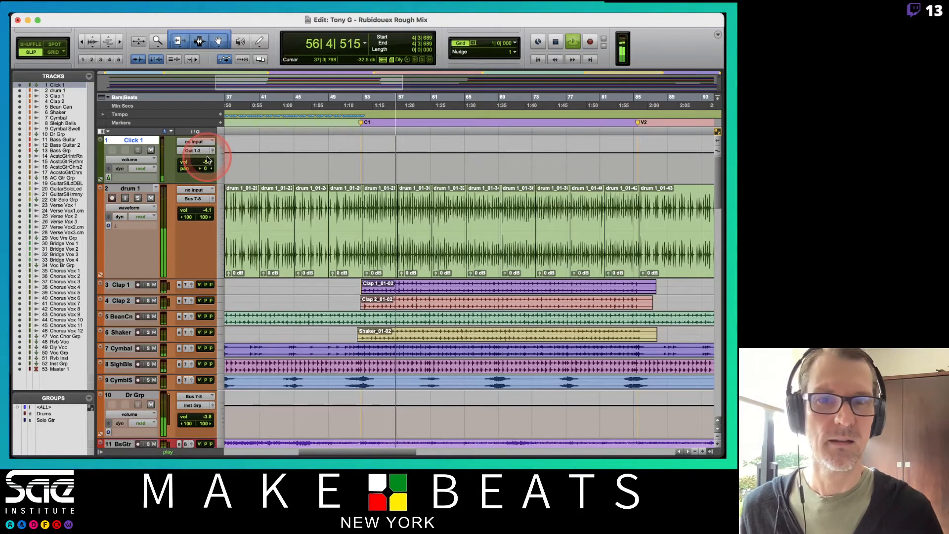
{"action": "key", "text": "space"}
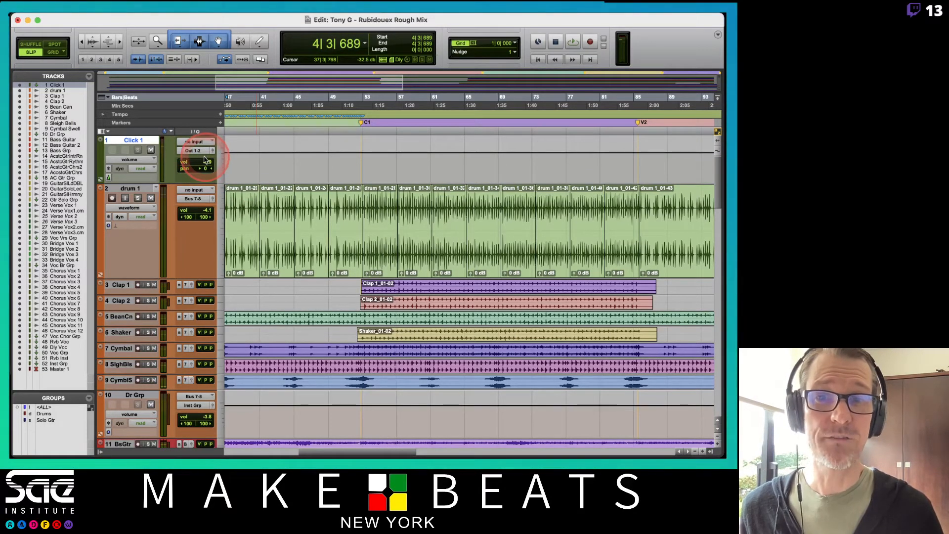
{"action": "left_click_drag", "start_coordinate": [207, 163], "coordinate": [209, 169]}
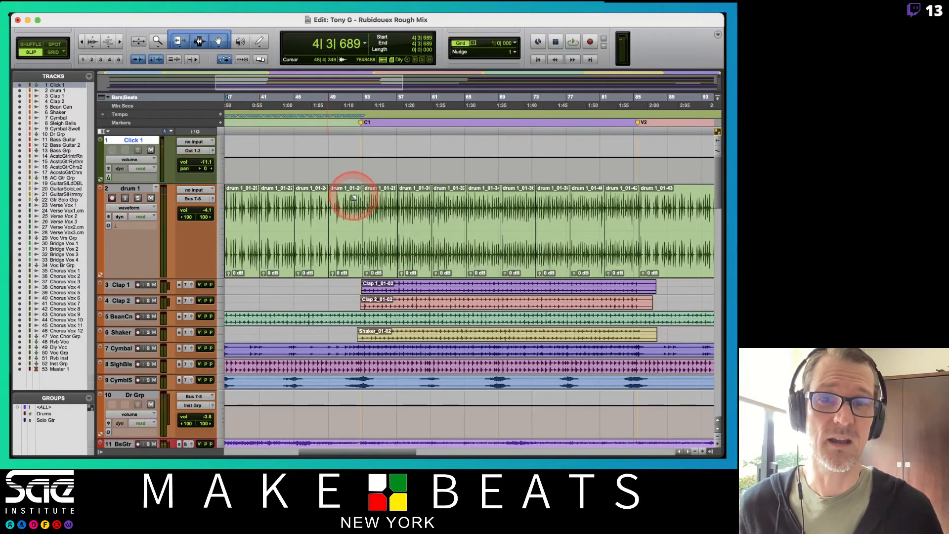
- Generate Beat Detective bar/beat markers for the drum 1 clip starting at C1, spanning bars 53 to 57, preserving sample position
{"action": "left_click", "coordinate": [386, 261]}
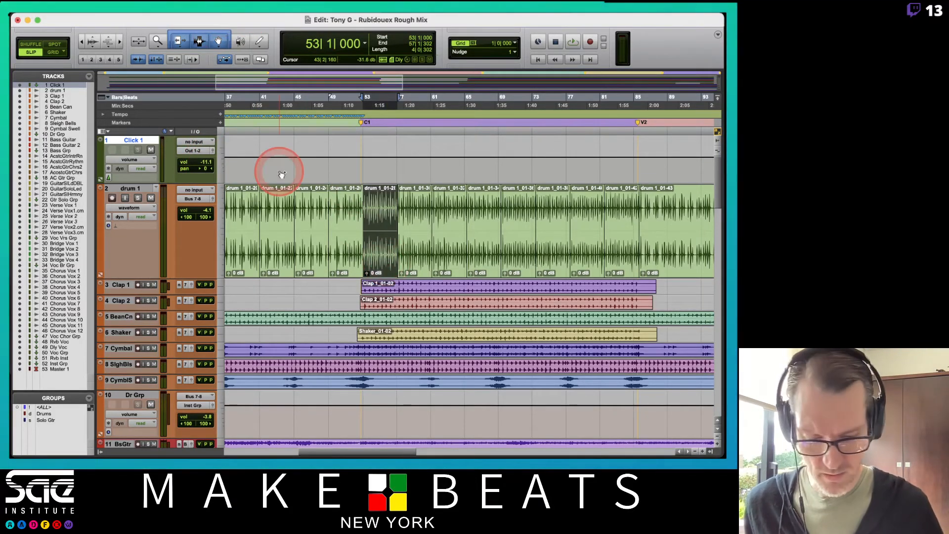
{"action": "key", "text": "super+8"}
{"action": "left_click", "coordinate": [245, 373]}
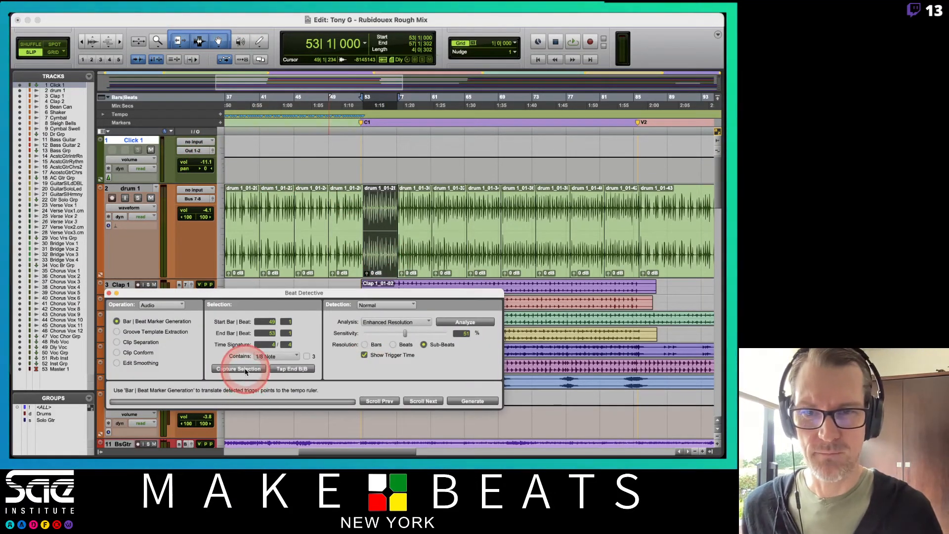
{"action": "left_click", "coordinate": [447, 324]}
{"action": "left_click", "coordinate": [451, 400]}
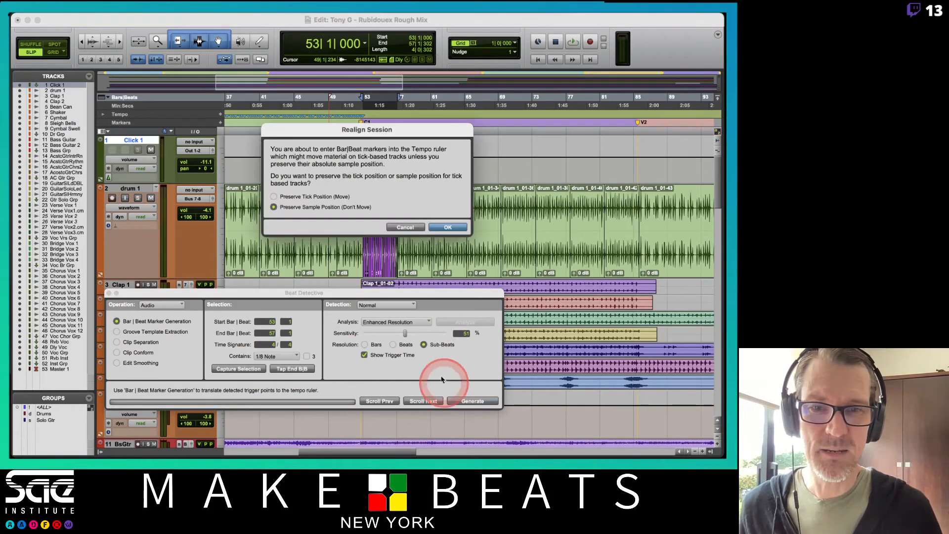
{"action": "key", "text": "Return"}
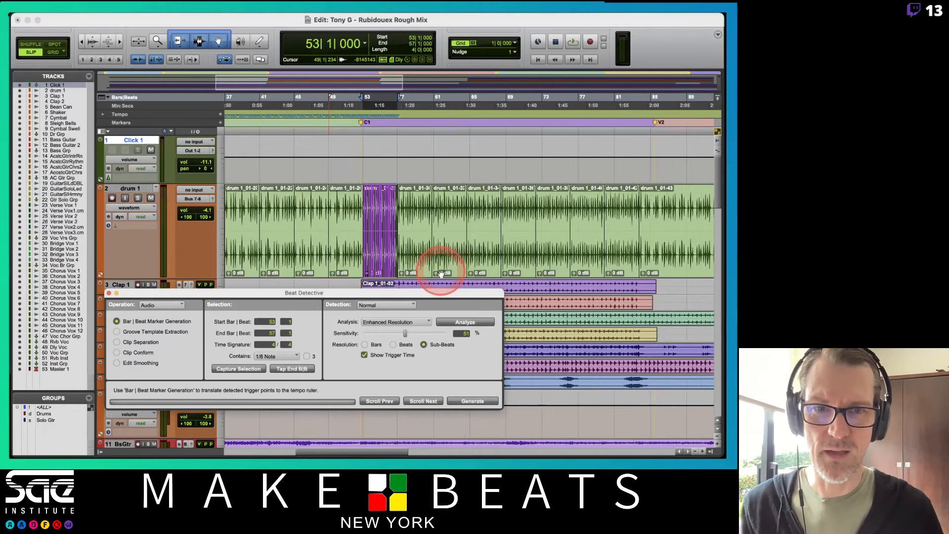
- Analyze the next drum 1 clip as bars 57 to 61 and generate its bar/beat markers, preserving sample position
{"action": "left_click", "coordinate": [414, 251]}
{"action": "left_click", "coordinate": [251, 374]}
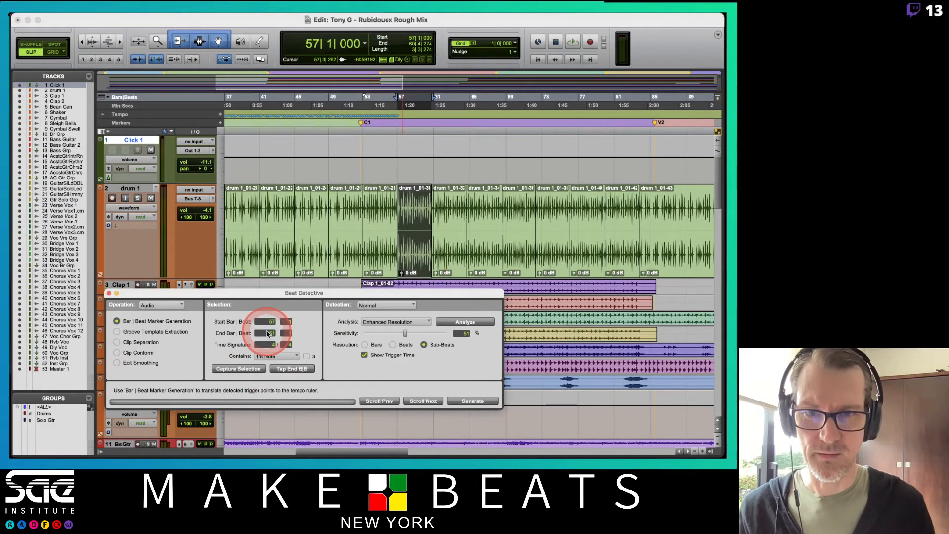
{"action": "left_click", "coordinate": [465, 322]}
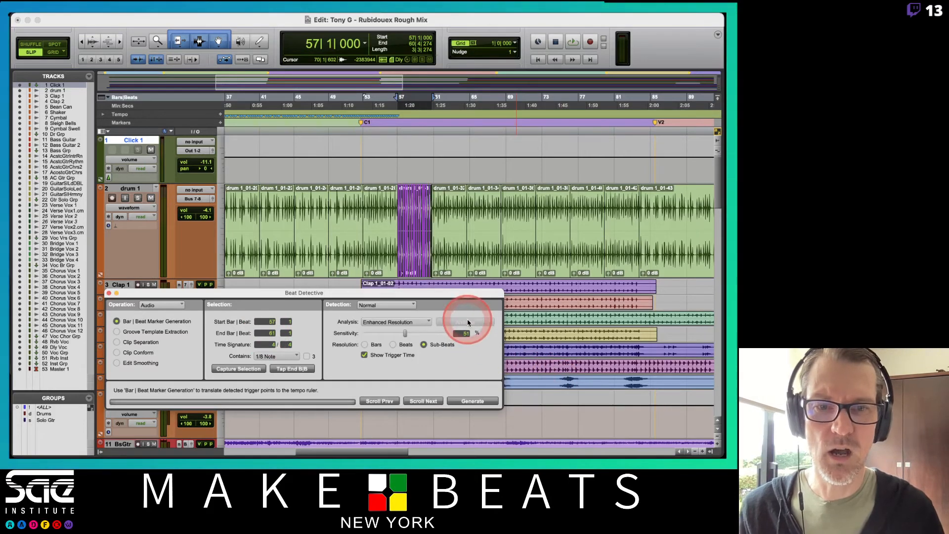
{"action": "left_click", "coordinate": [467, 402]}
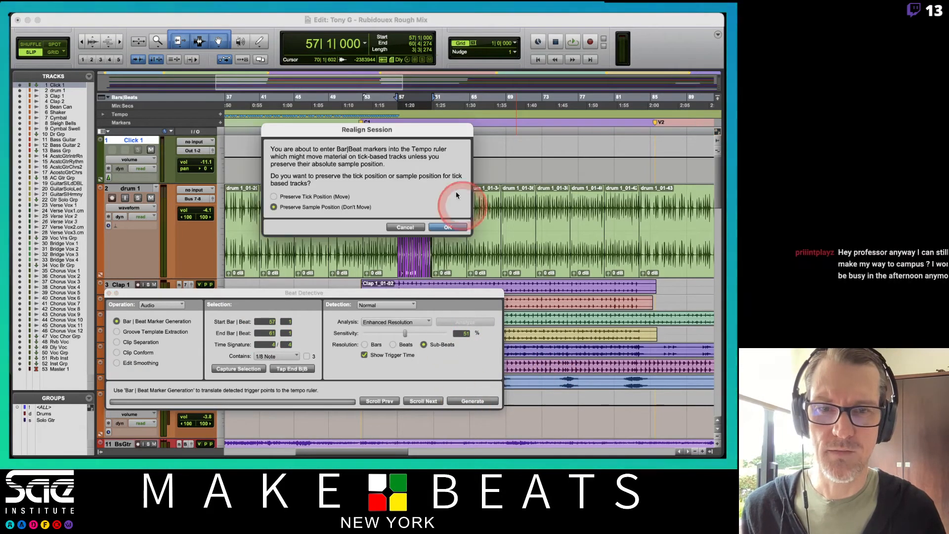
{"action": "left_click", "coordinate": [451, 219]}
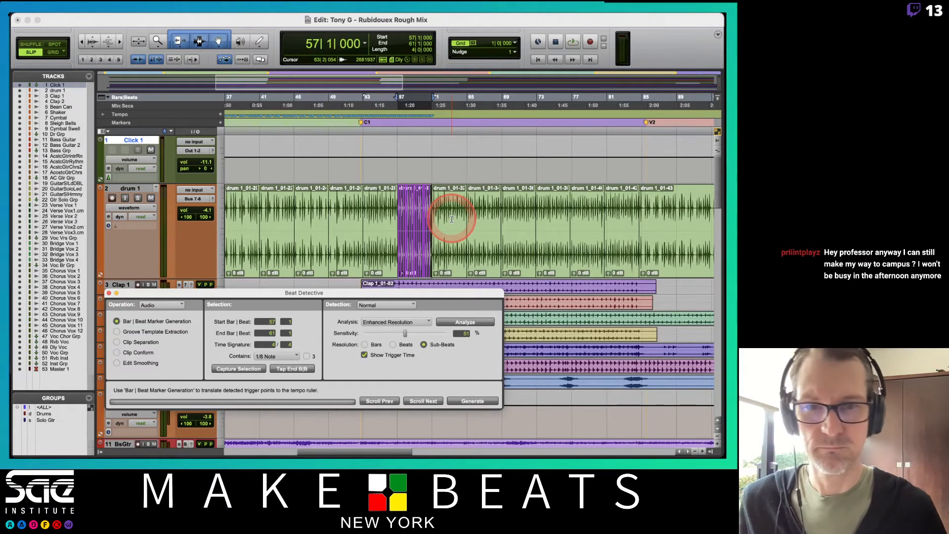
- Capture the drum 1 clip starting at bar 61 as bars 61 to 65, analyze it and generate its bar/beat markers
{"action": "left_click", "coordinate": [452, 255]}
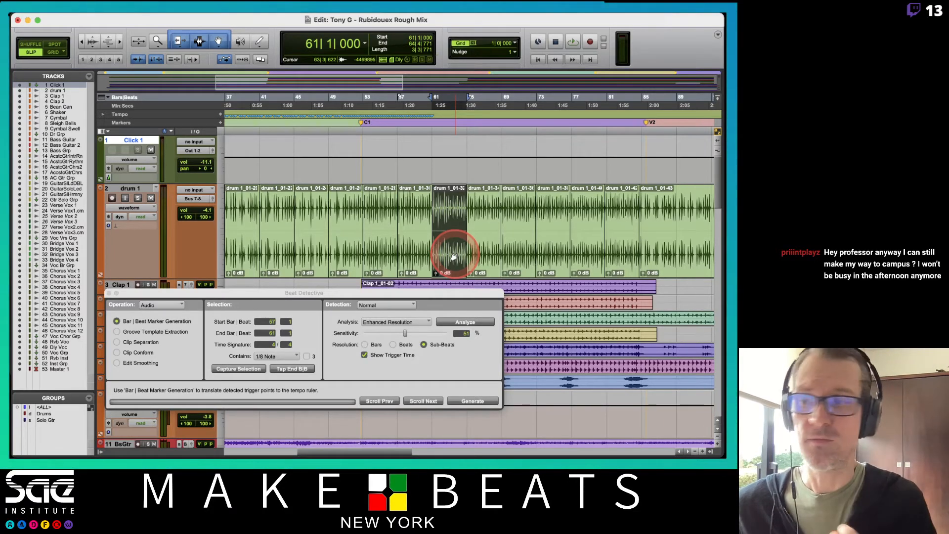
{"action": "mouse_move", "coordinate": [527, 14]}
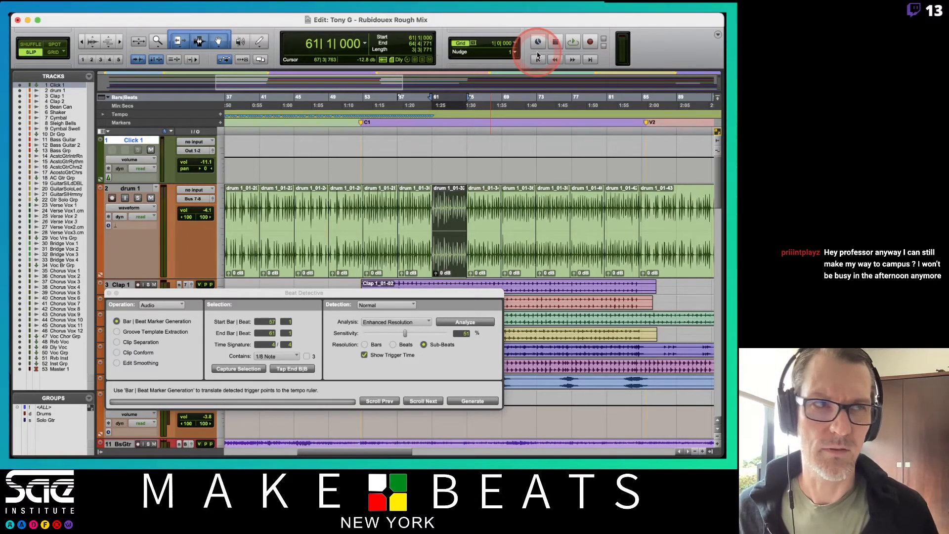
{"action": "left_click", "coordinate": [407, 230]}
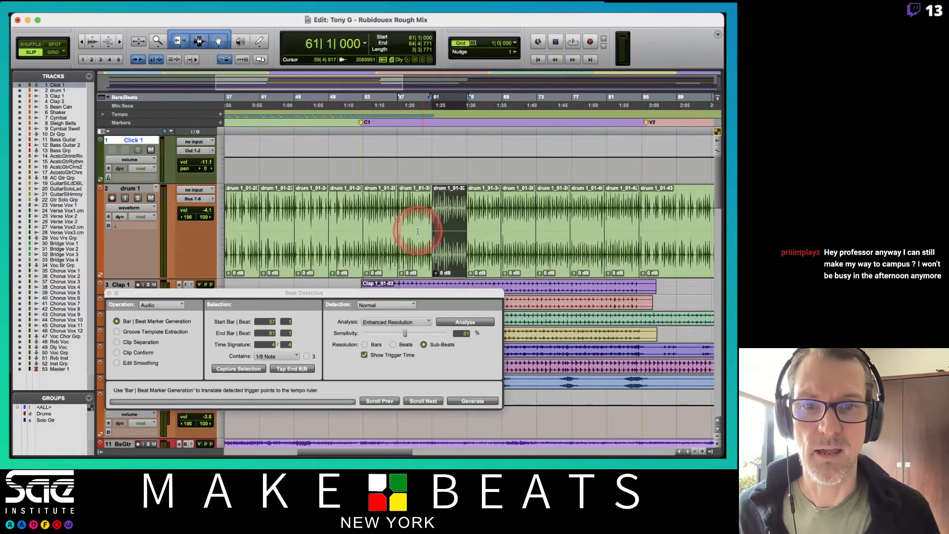
{"action": "left_click", "coordinate": [412, 296]}
{"action": "left_click", "coordinate": [413, 295]}
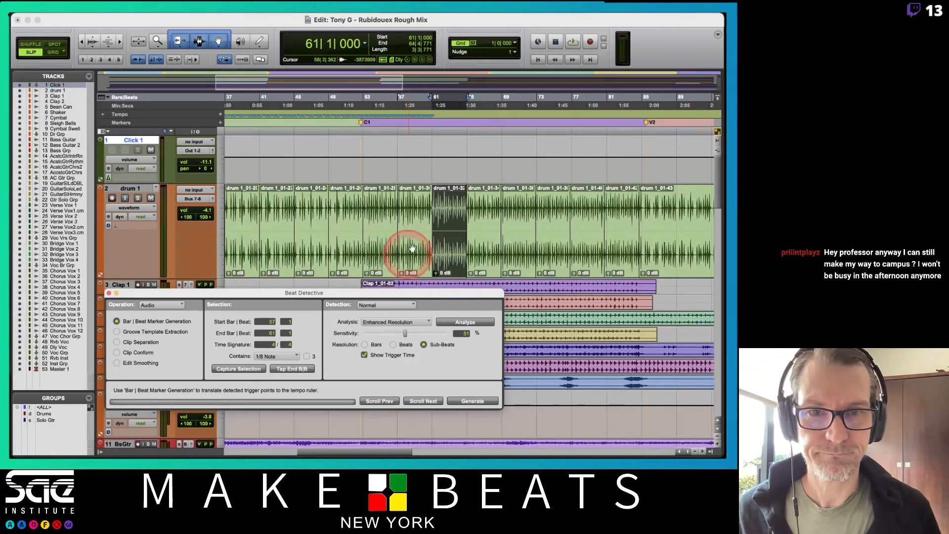
{"action": "left_click", "coordinate": [463, 323]}
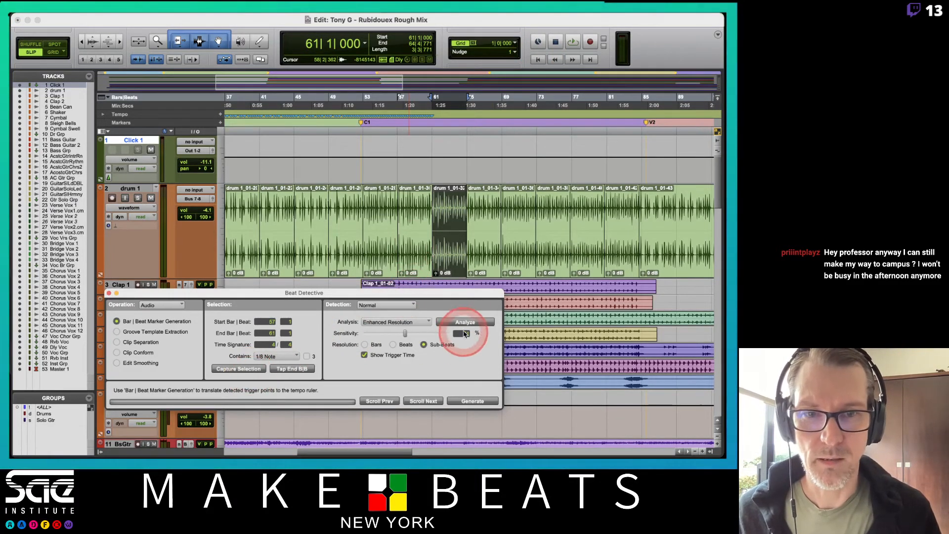
{"action": "left_click", "coordinate": [240, 369]}
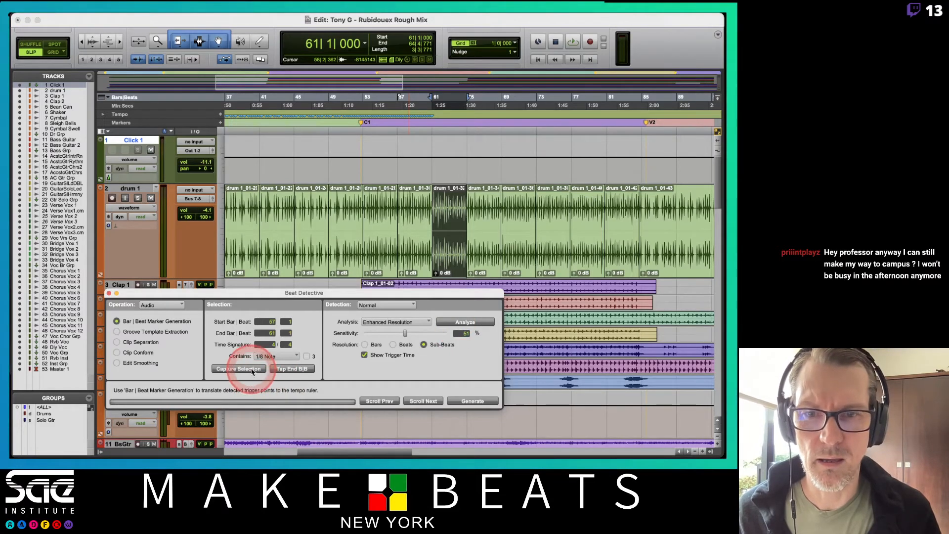
{"action": "left_click", "coordinate": [474, 322]}
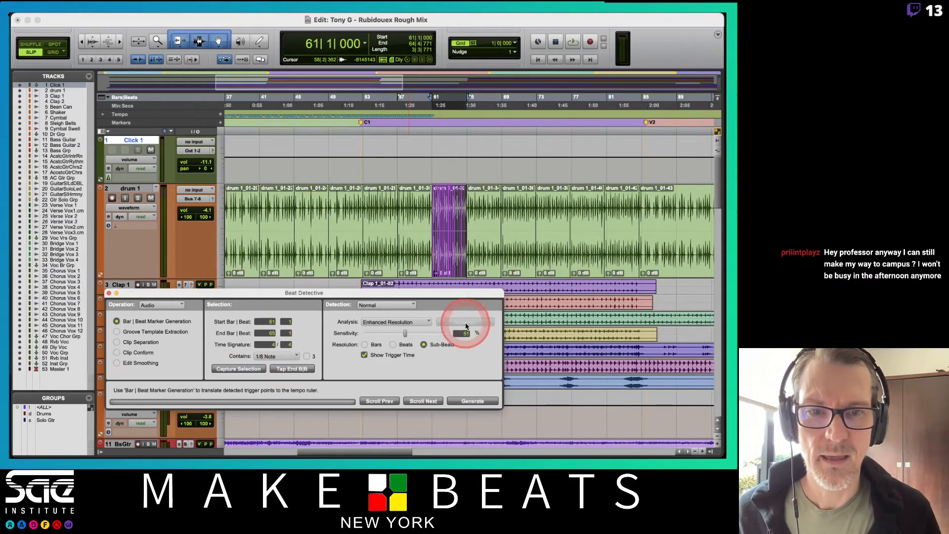
{"action": "left_click", "coordinate": [473, 401]}
{"action": "key", "text": "Return"}
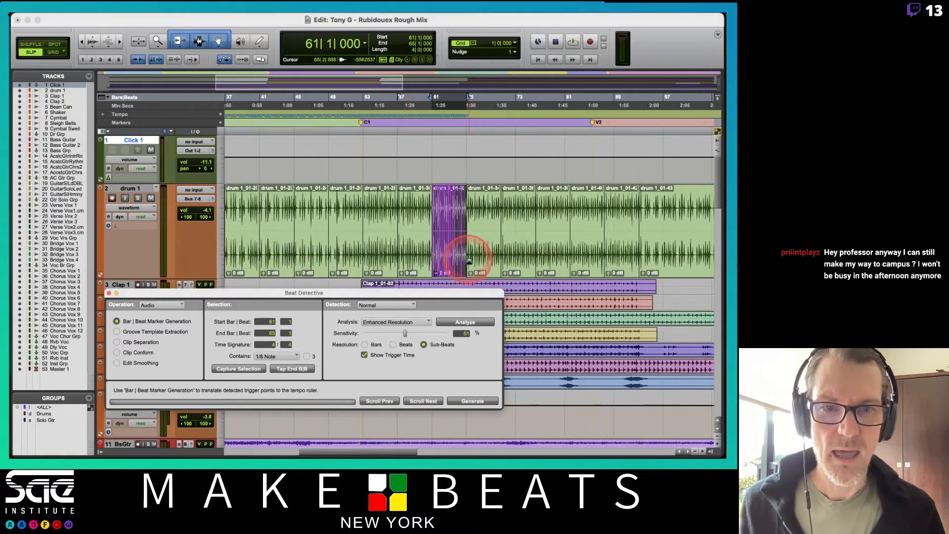
- Capture the drum 1 clip starting at bar 65, set its end bar to 71, analyze it and generate its markers
{"action": "left_click", "coordinate": [476, 263]}
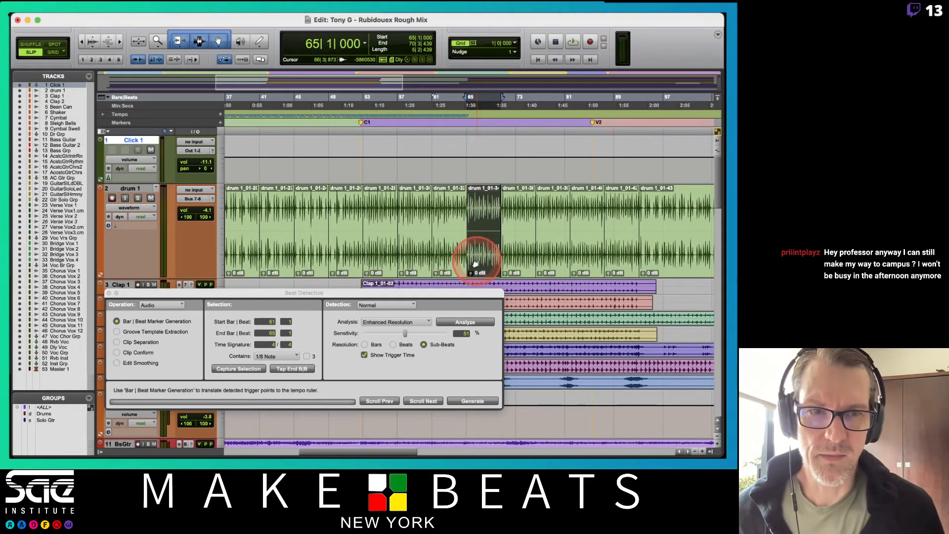
{"action": "left_click", "coordinate": [239, 370]}
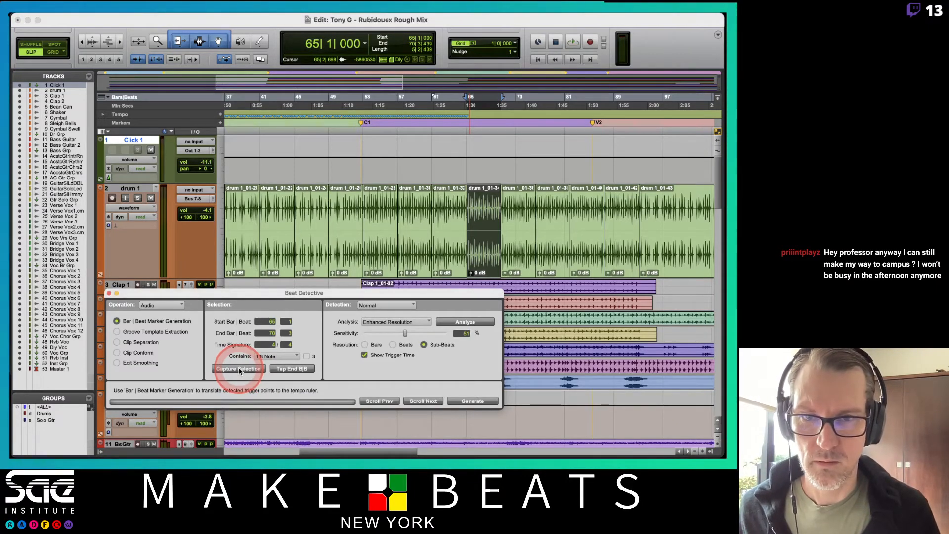
{"action": "left_click", "coordinate": [268, 334]}
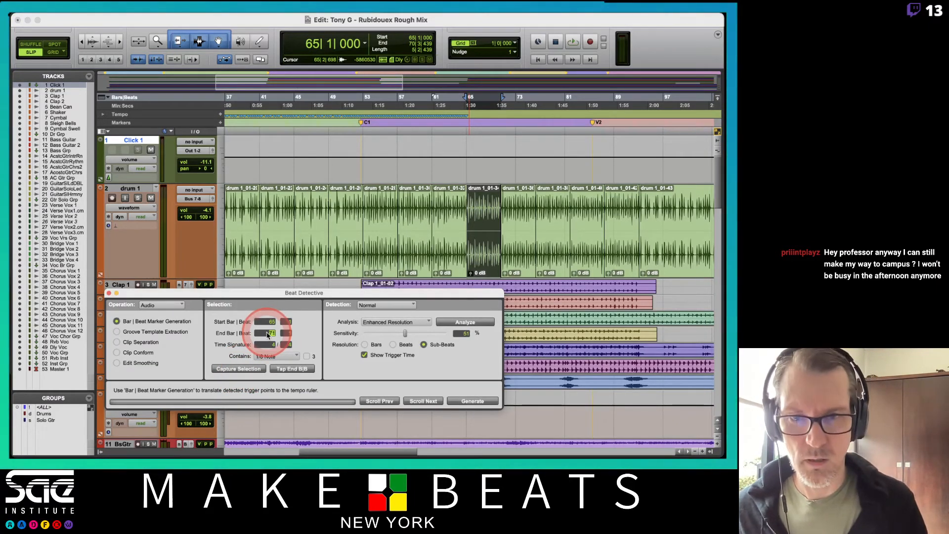
{"action": "left_click", "coordinate": [478, 322]}
{"action": "left_click", "coordinate": [469, 384]}
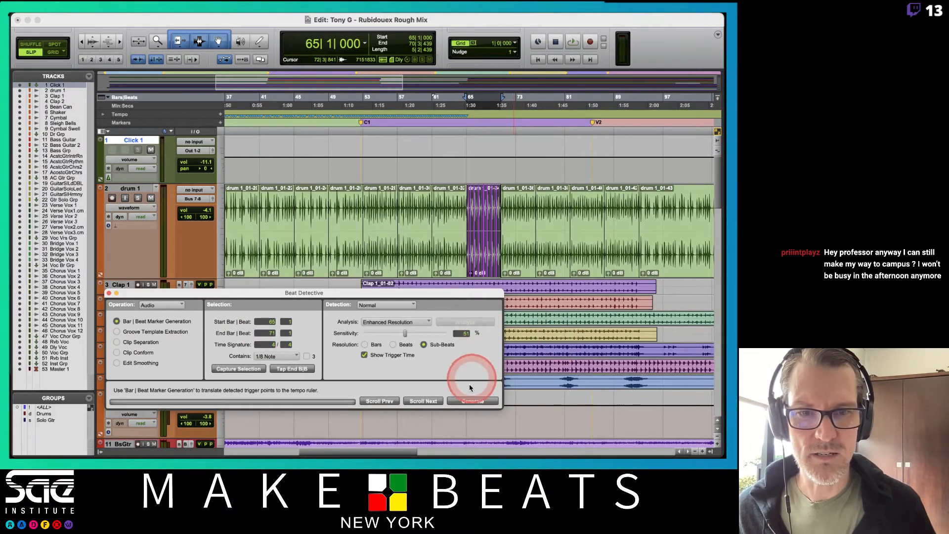
{"action": "left_click", "coordinate": [471, 402]}
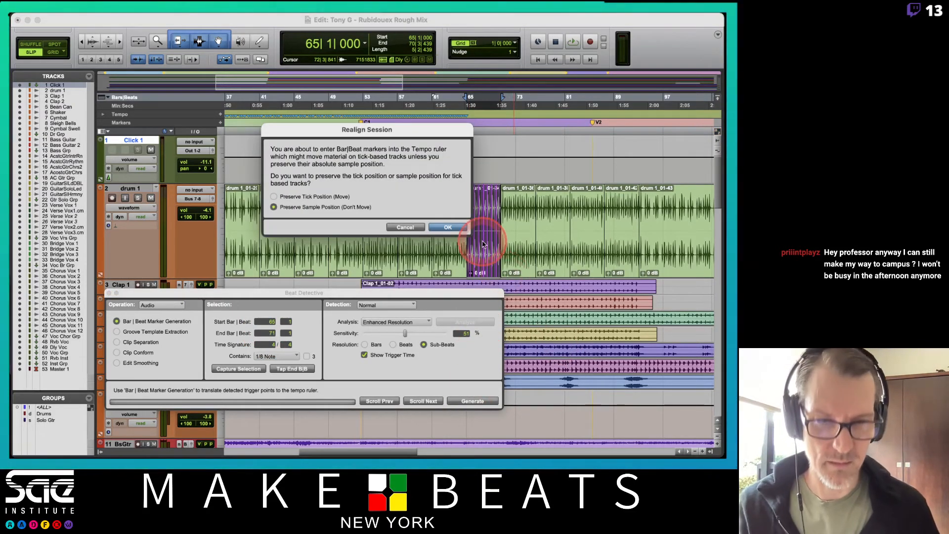
{"action": "key", "text": "Return"}
- Analyze the drum 1 clip starting at bar 71 with end bar 77 and generate its bar/beat markers
{"action": "scroll", "coordinate": [481, 244], "scroll_direction": "right", "scroll_amount": 5}
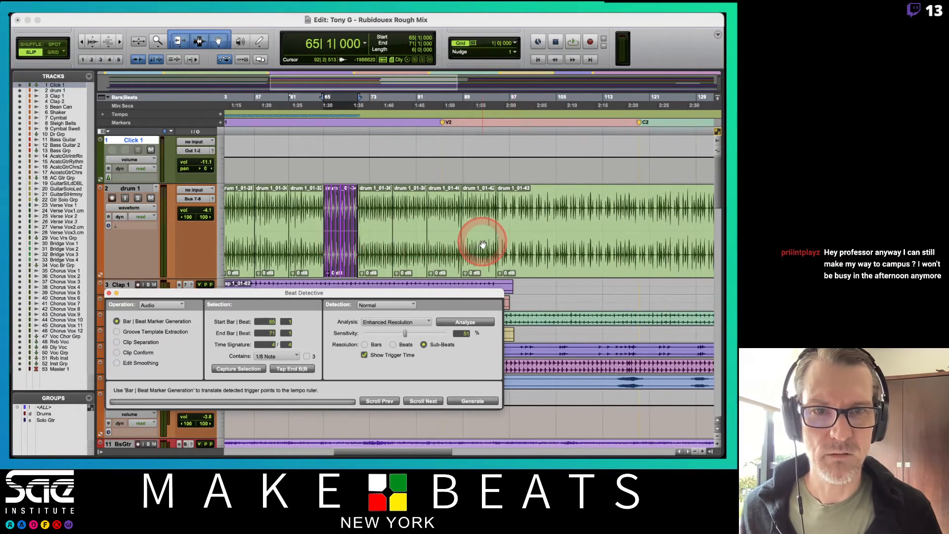
{"action": "scroll", "coordinate": [457, 203], "scroll_direction": "left", "scroll_amount": 3}
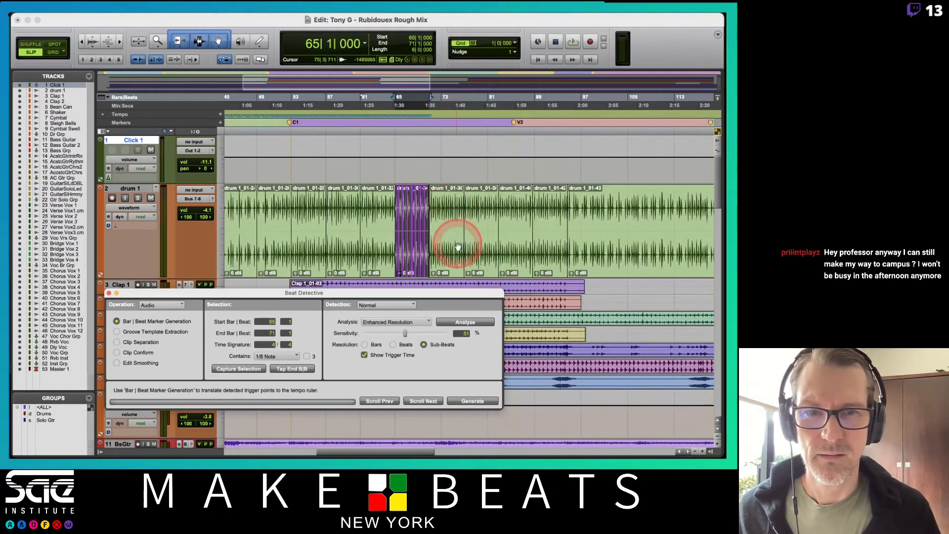
{"action": "left_click", "coordinate": [447, 247]}
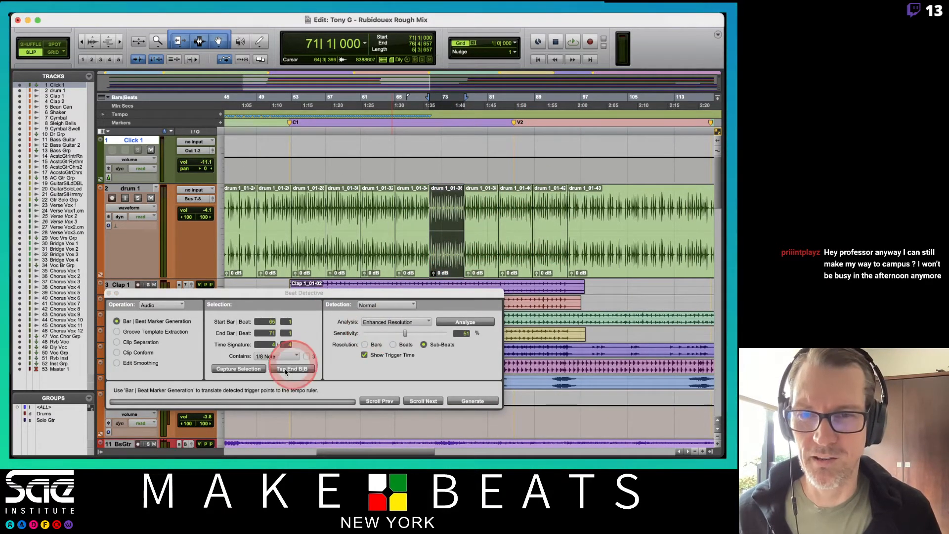
{"action": "left_click", "coordinate": [460, 321]}
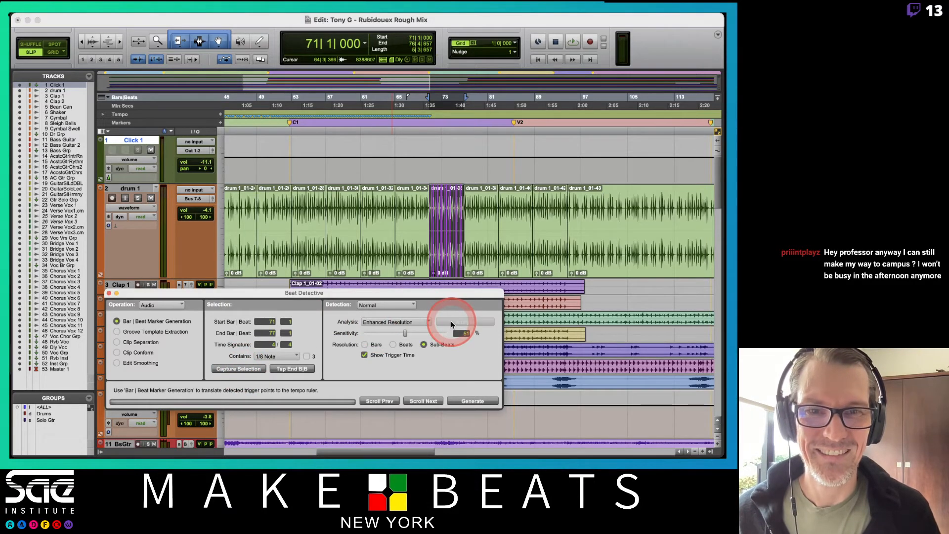
{"action": "left_click", "coordinate": [464, 401]}
{"action": "left_click", "coordinate": [470, 249]}
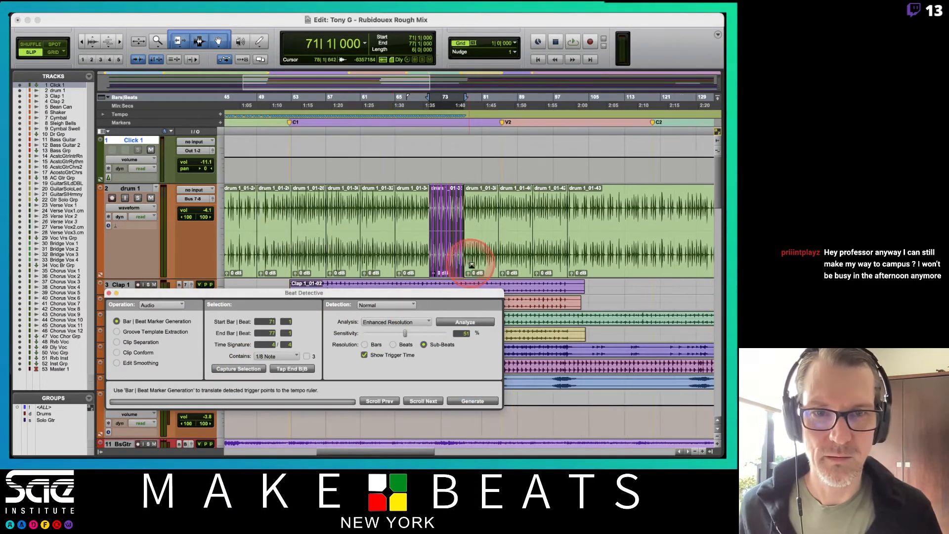
- Capture the drum 1 clip starting at bar 77 as bars 77 to 85, analyze it and generate its bar/beat markers
{"action": "left_click", "coordinate": [472, 265]}
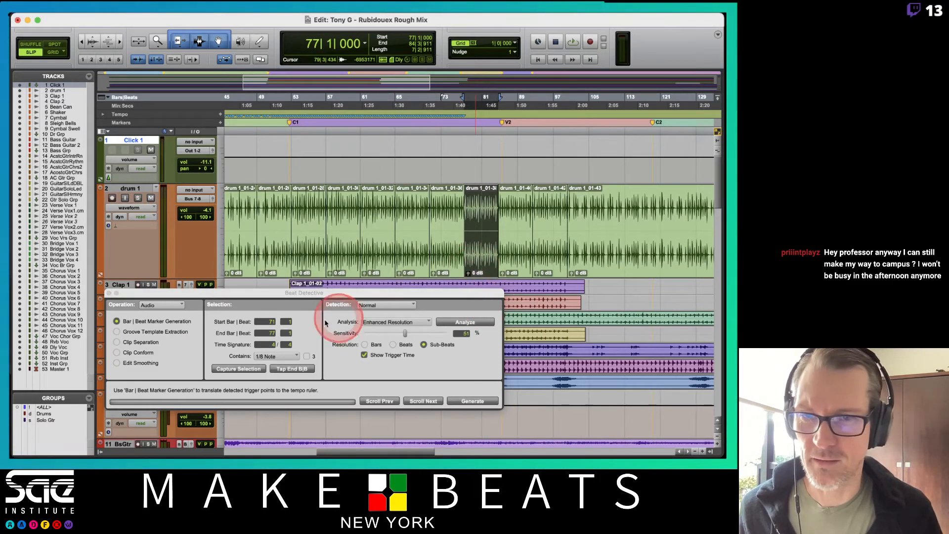
{"action": "left_click", "coordinate": [242, 369]}
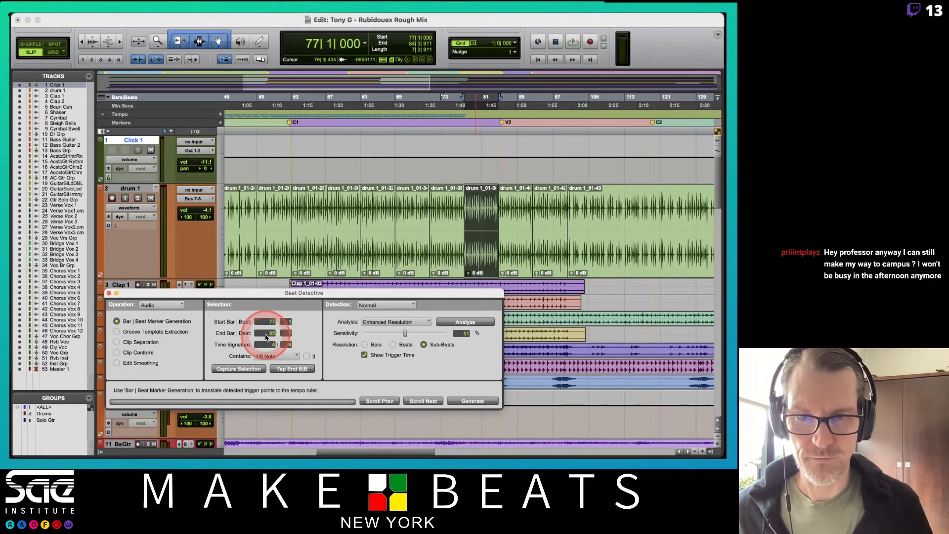
{"action": "left_click", "coordinate": [464, 322]}
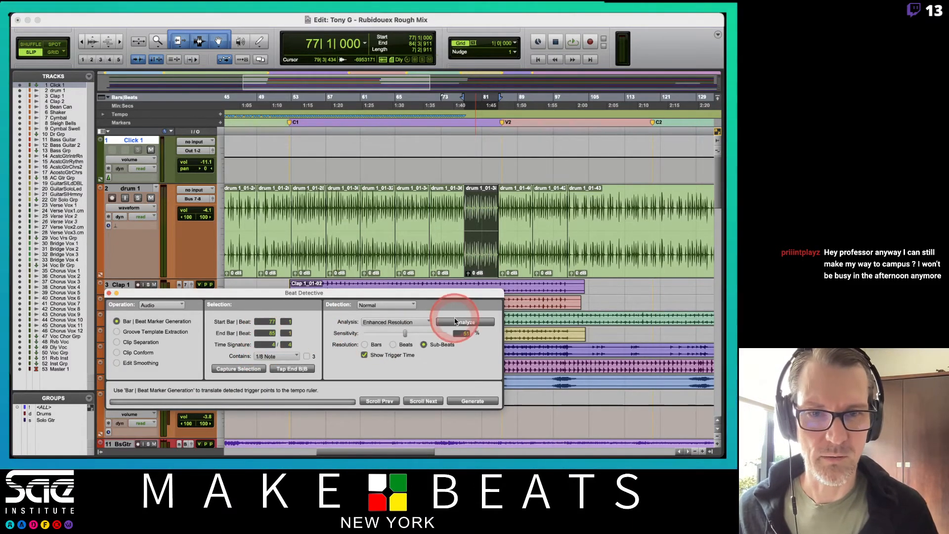
{"action": "left_click", "coordinate": [464, 401]}
{"action": "left_click", "coordinate": [437, 229]}
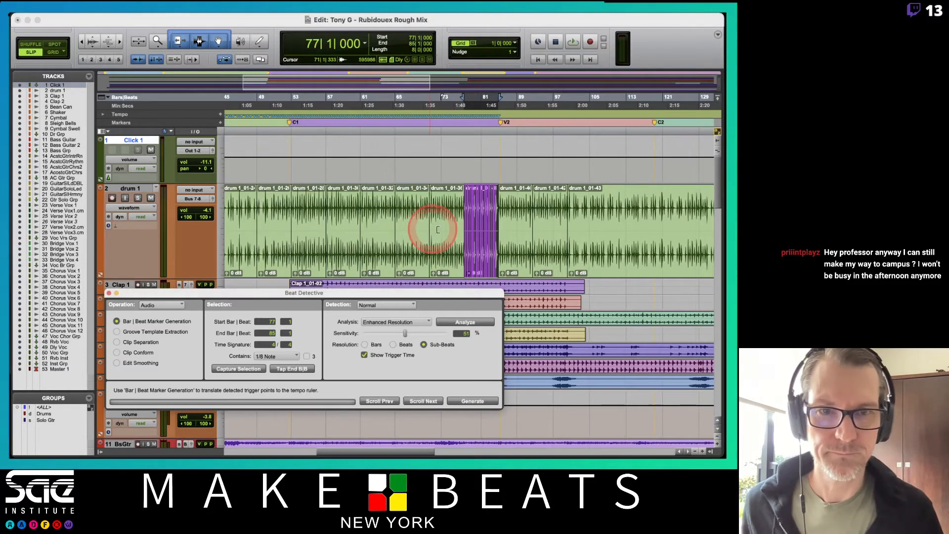
{"action": "left_click", "coordinate": [509, 250]}
{"action": "scroll", "coordinate": [521, 252], "scroll_direction": "right", "scroll_amount": 3}
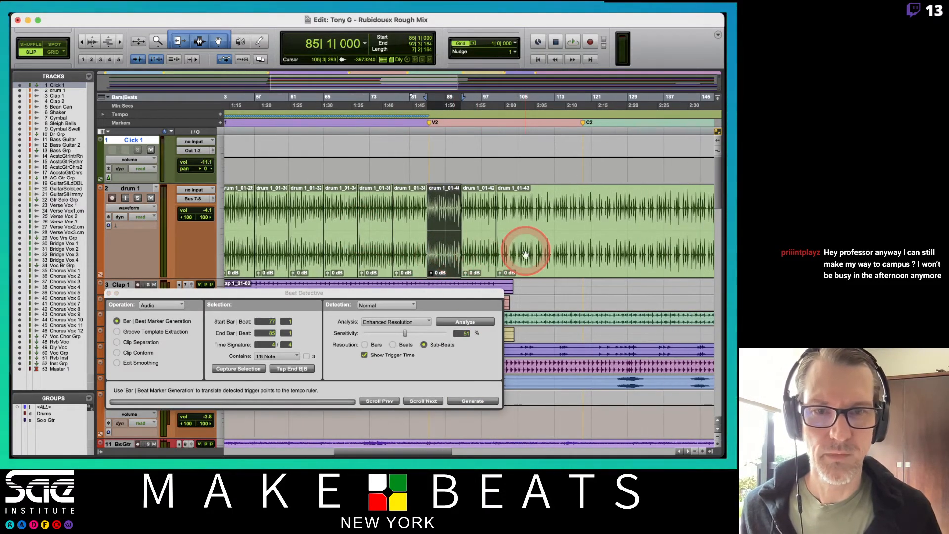
{"action": "left_click", "coordinate": [238, 368]}
{"action": "left_click", "coordinate": [271, 333]}
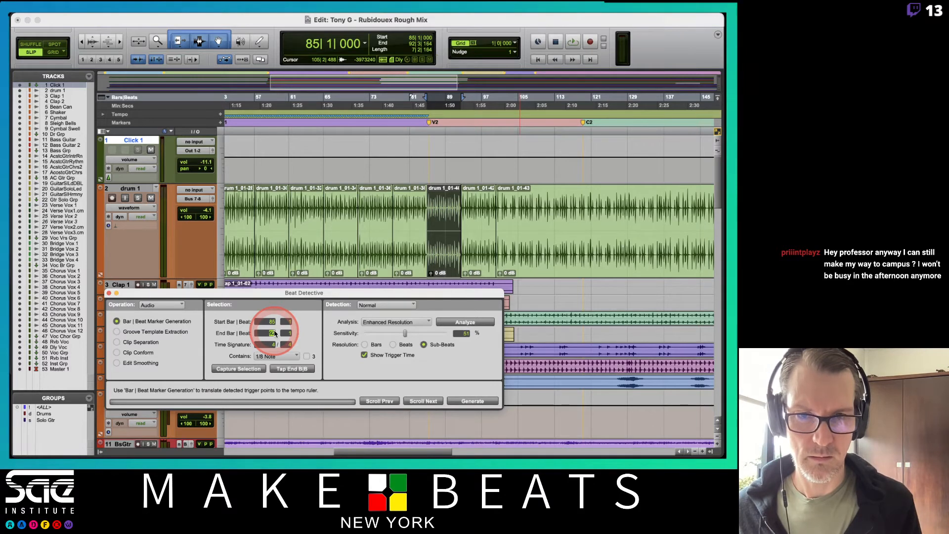
- Undo the bar/beat marker generations back to the drum 1 clip starting at bar 65
{"action": "left_click", "coordinate": [352, 247]}
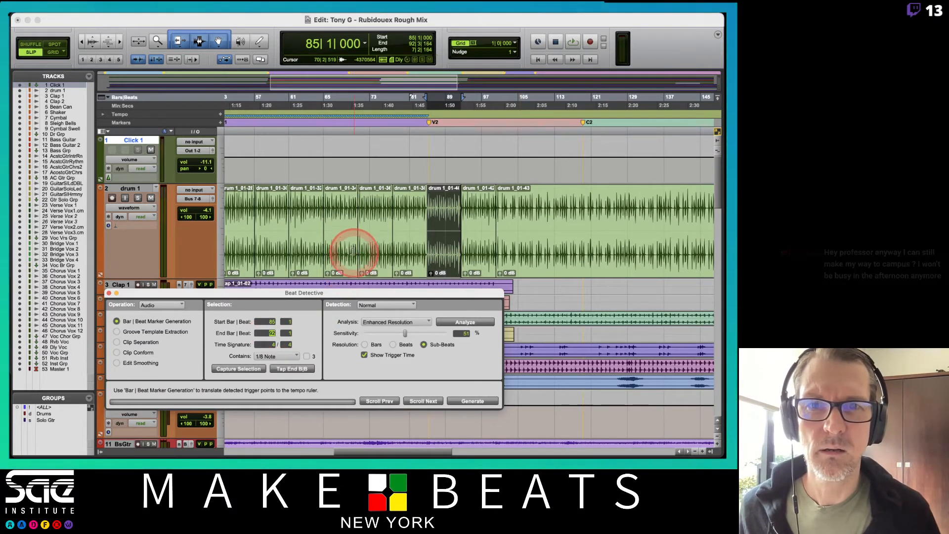
{"action": "key", "text": "super+z"}
{"action": "key", "text": "super+z"}
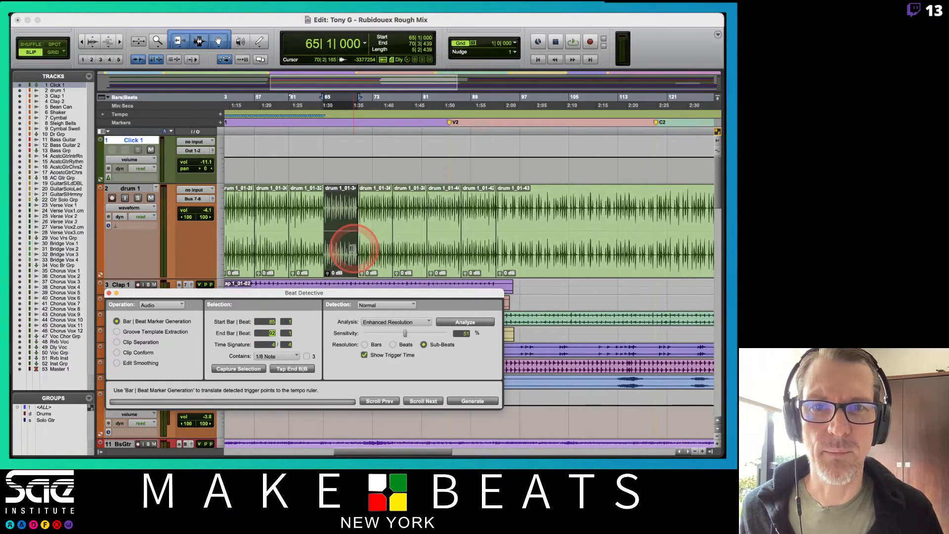
- Capture the drum 1 clip at bar 65, set its end bar to 69, analyze it and generate its markers, preserving sample position
{"action": "scroll", "coordinate": [400, 213], "scroll_direction": "left", "scroll_amount": 3}
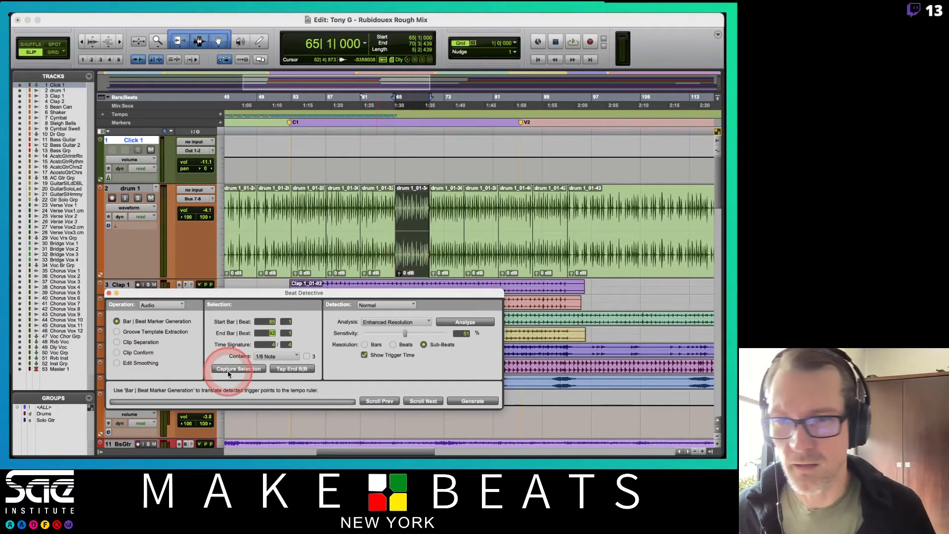
{"action": "left_click", "coordinate": [252, 368]}
{"action": "left_click", "coordinate": [269, 323]}
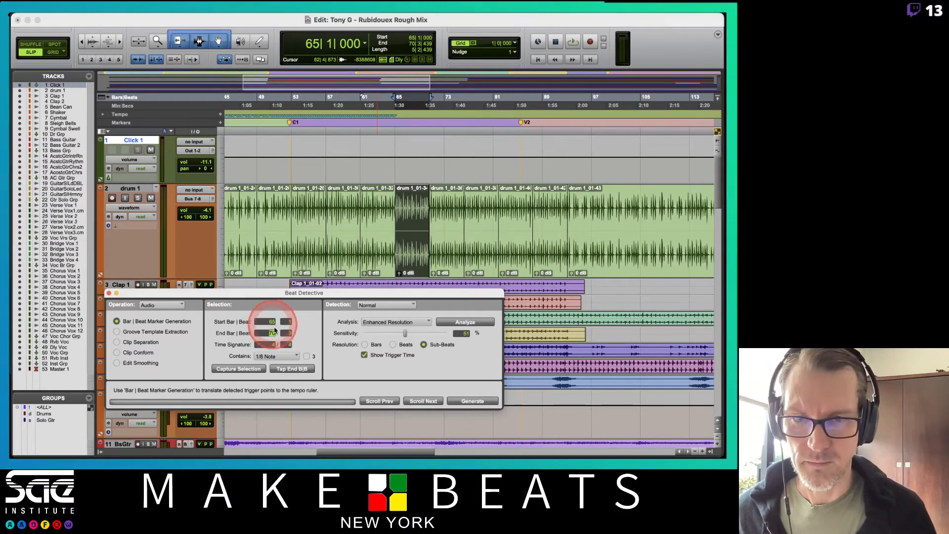
{"action": "left_click", "coordinate": [262, 335]}
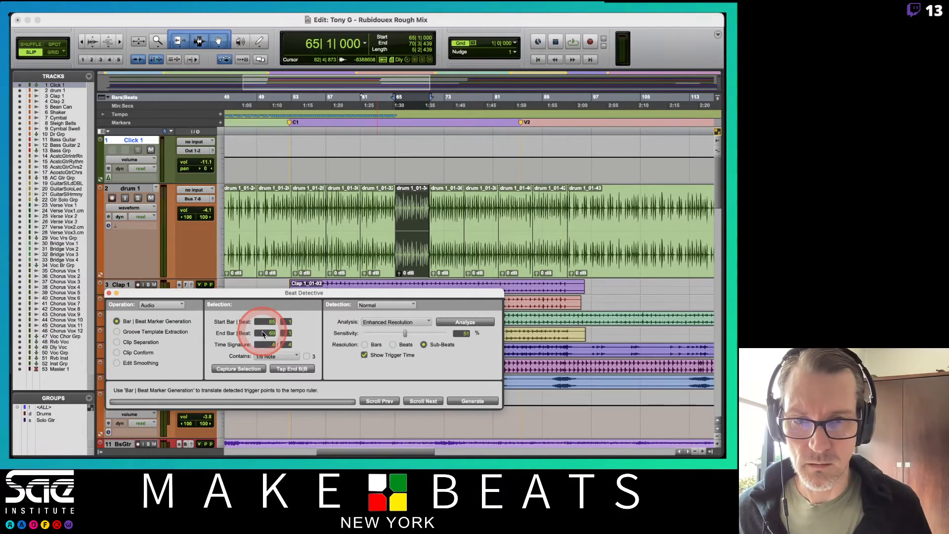
{"action": "left_click", "coordinate": [465, 321]}
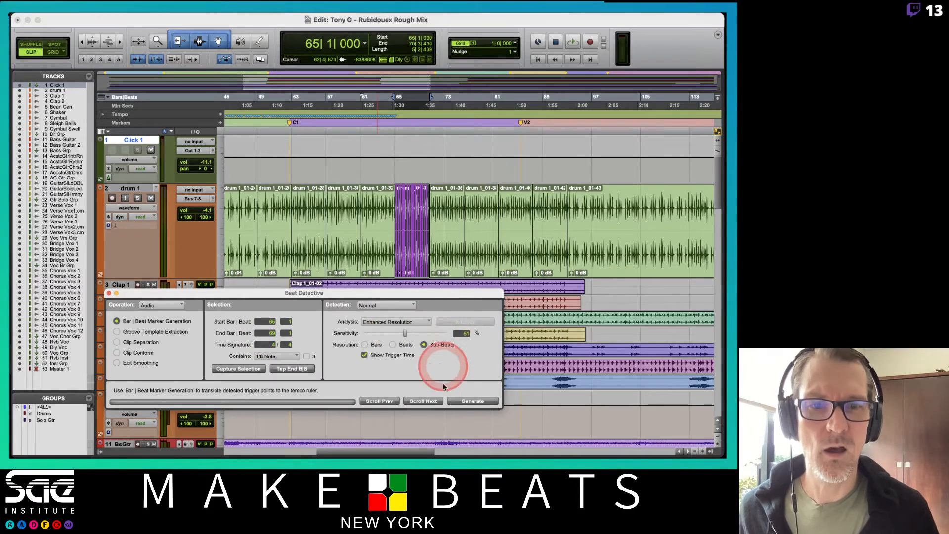
{"action": "left_click", "coordinate": [459, 400]}
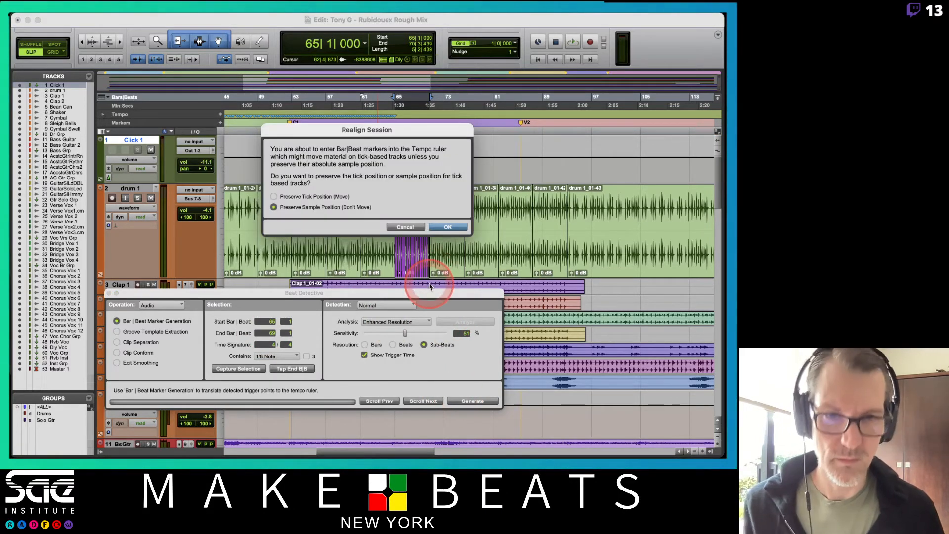
{"action": "key", "text": "Return"}
- Capture the drum 1 clip starting at bar 69 as bars 69 to 73, analyze it and generate its bar/beat markers
{"action": "left_click", "coordinate": [439, 261]}
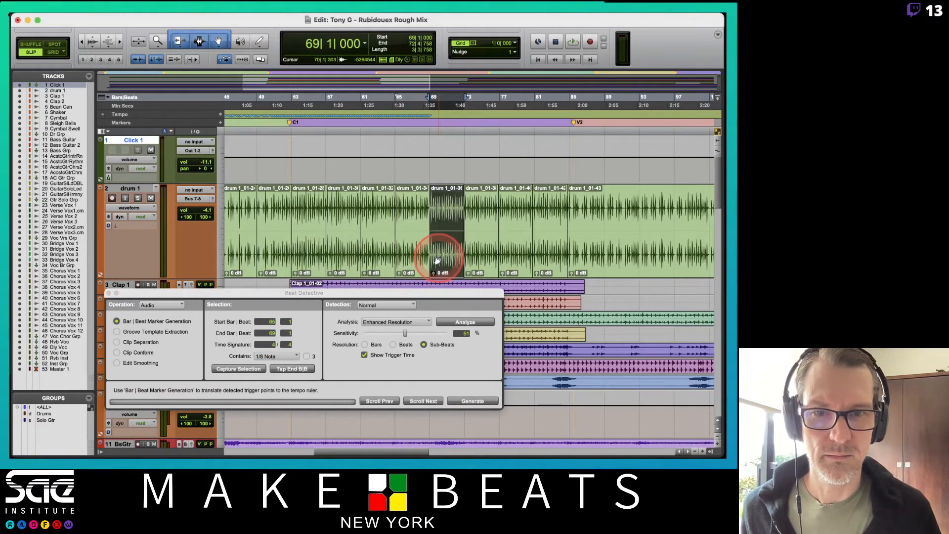
{"action": "left_click", "coordinate": [247, 368]}
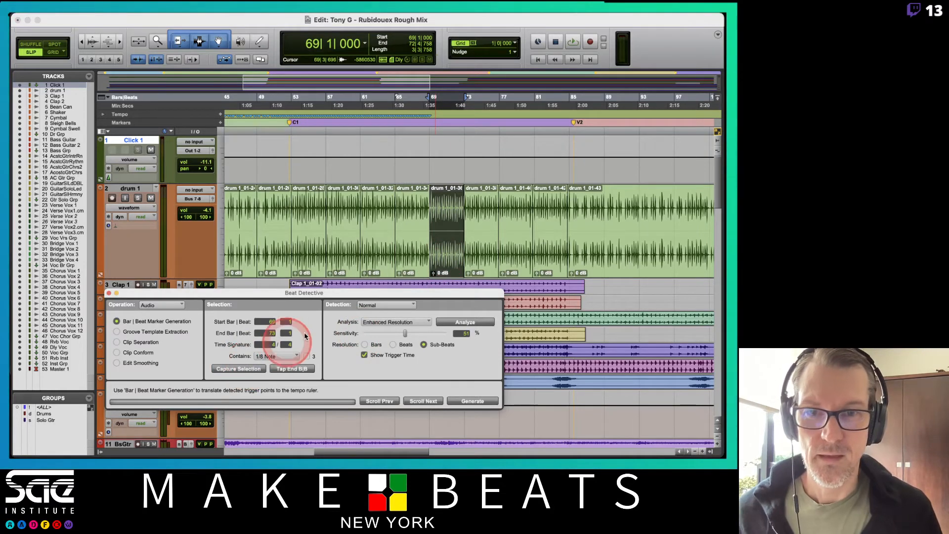
{"action": "left_click", "coordinate": [455, 322]}
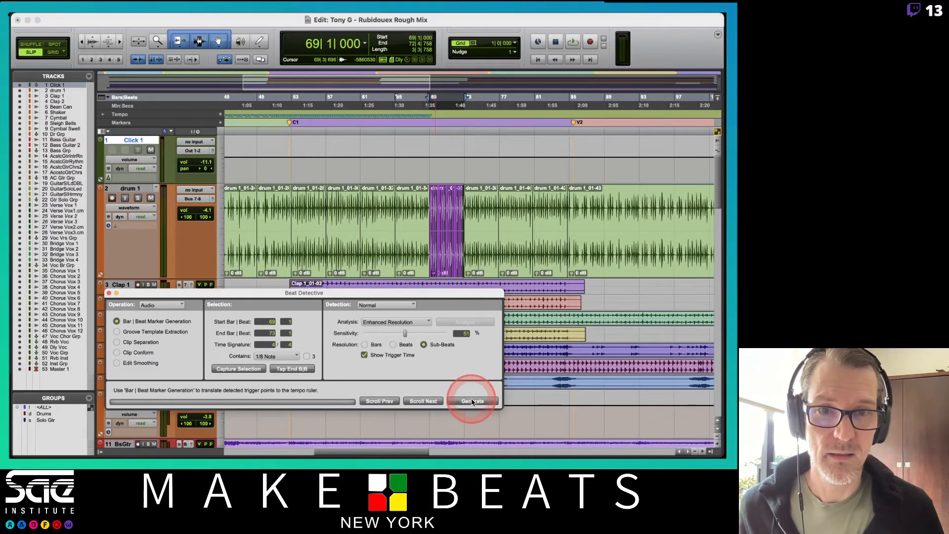
{"action": "left_click", "coordinate": [472, 402]}
{"action": "left_click", "coordinate": [451, 249]}
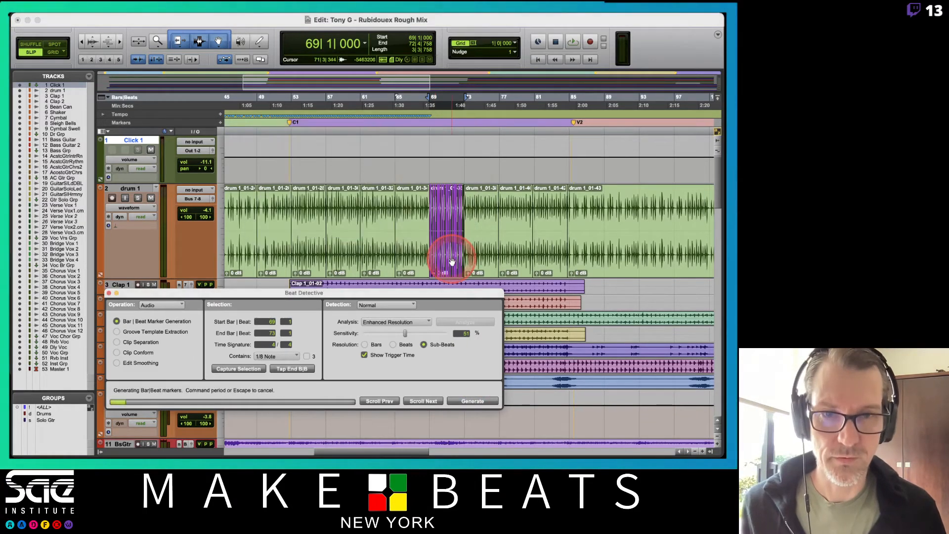
- Capture the drum 1 clip starting at bar 73, set its end to bar 77 beat 1, analyze it and generate its markers
{"action": "scroll", "coordinate": [484, 248], "scroll_direction": "right", "scroll_amount": 3}
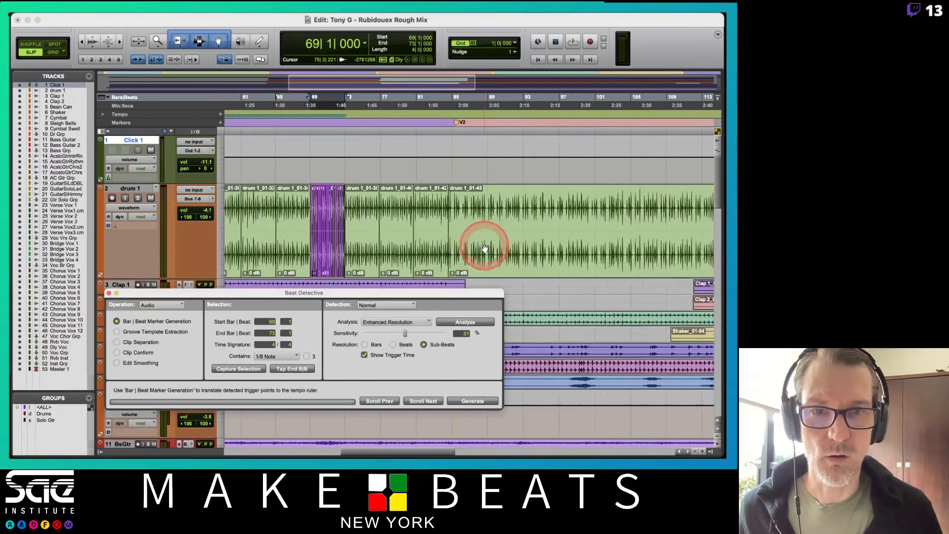
{"action": "left_click", "coordinate": [364, 247]}
{"action": "left_click", "coordinate": [251, 369]}
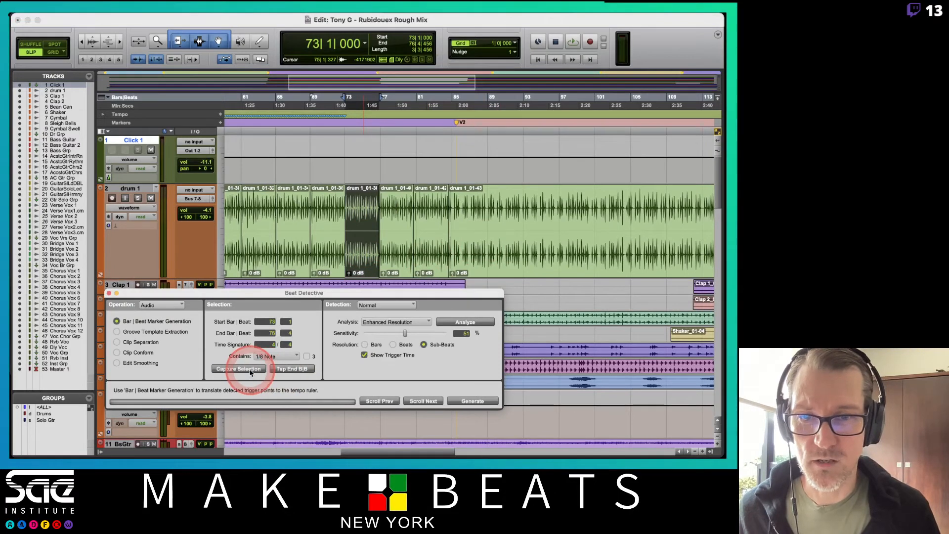
{"action": "left_click", "coordinate": [271, 333]}
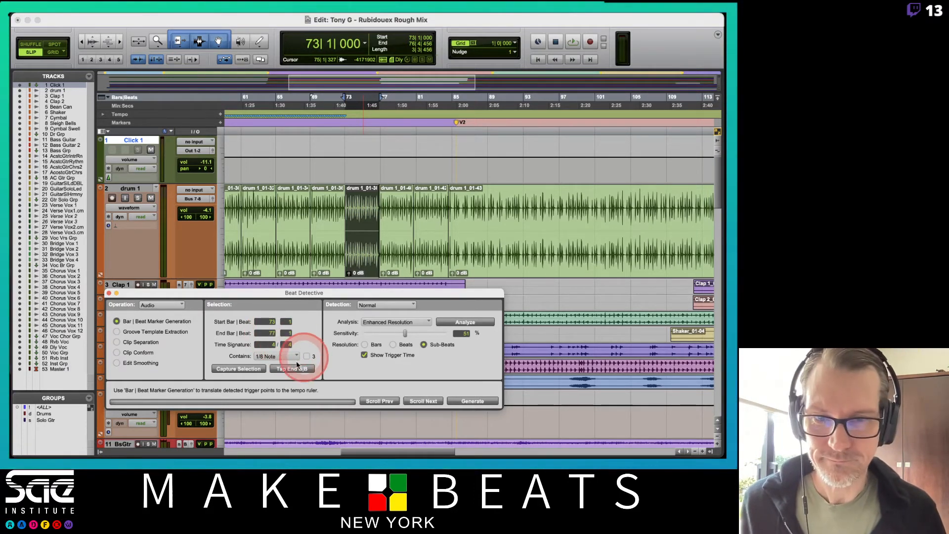
{"action": "left_click", "coordinate": [453, 323]}
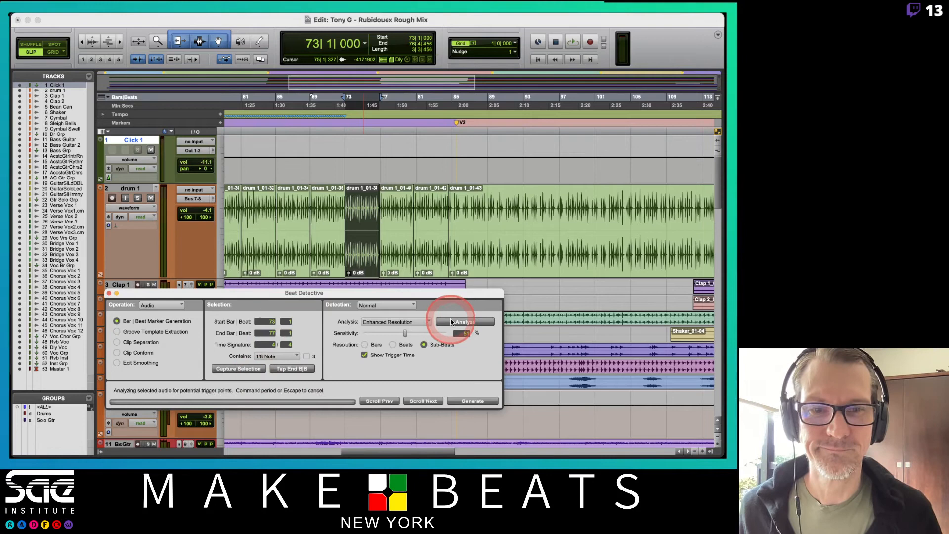
{"action": "left_click", "coordinate": [457, 402]}
{"action": "key", "text": "Return"}
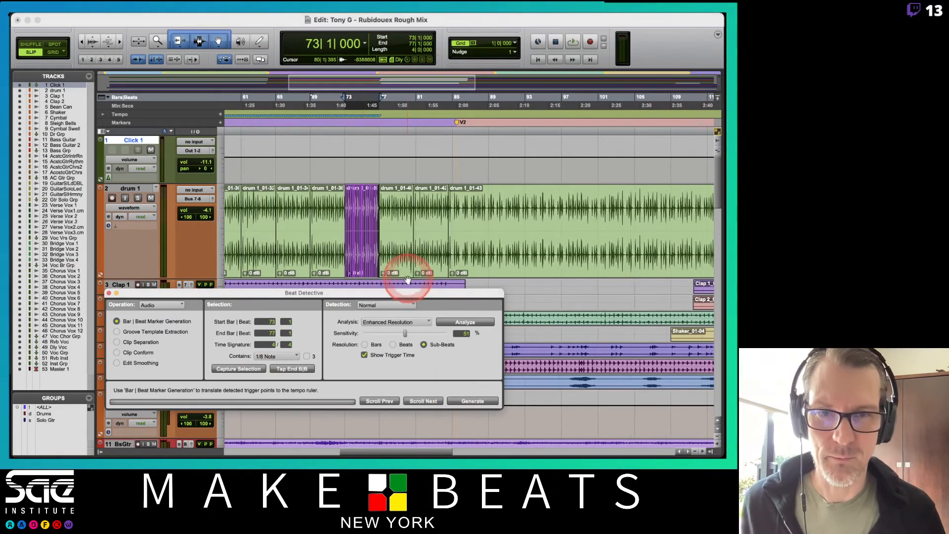
- Capture the drum 1 clip starting at bar 77, set its end to bar 81 beat 1, analyze it and generate its markers
{"action": "left_click", "coordinate": [397, 267]}
{"action": "left_click", "coordinate": [255, 368]}
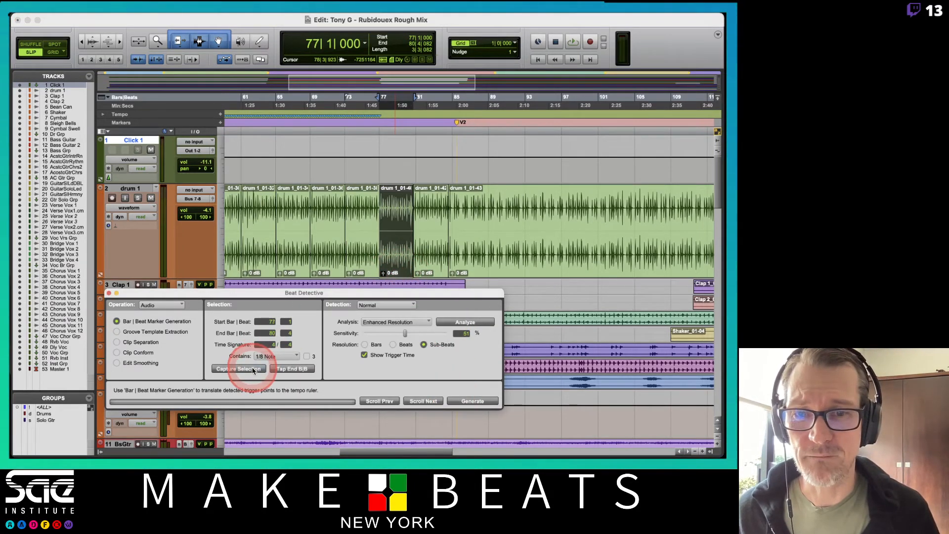
{"action": "left_click", "coordinate": [271, 333]}
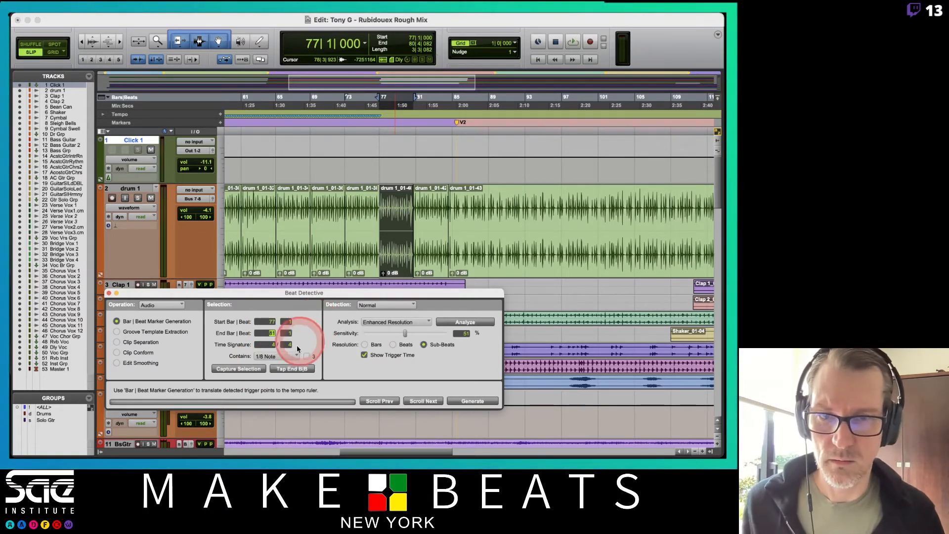
{"action": "left_click", "coordinate": [465, 322]}
{"action": "left_click", "coordinate": [470, 402]}
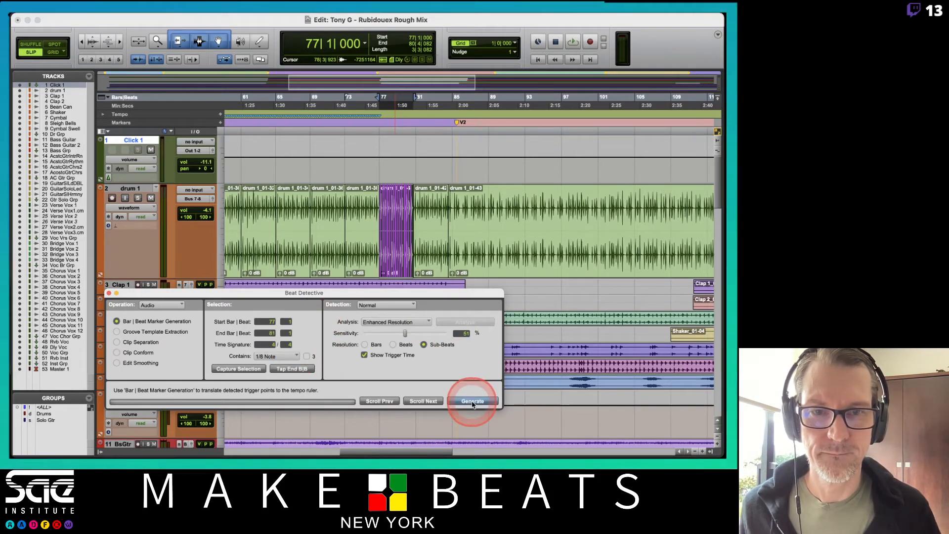
{"action": "left_click", "coordinate": [444, 245]}
- Capture the drum 1 clip starting at bar 81 as bars 81 to 85, analyze it and generate its markers, preserving sample position
{"action": "left_click", "coordinate": [443, 245]}
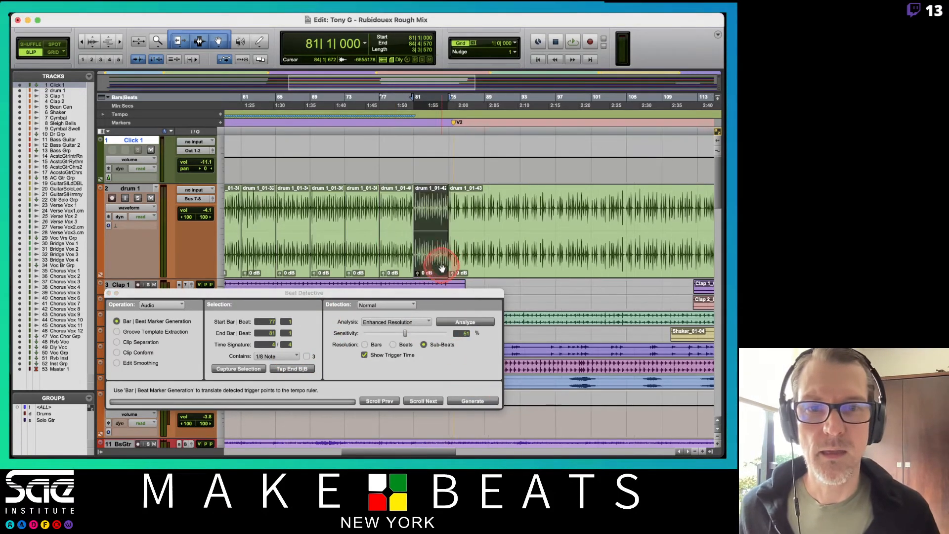
{"action": "left_click", "coordinate": [239, 368]}
{"action": "left_click", "coordinate": [442, 322]}
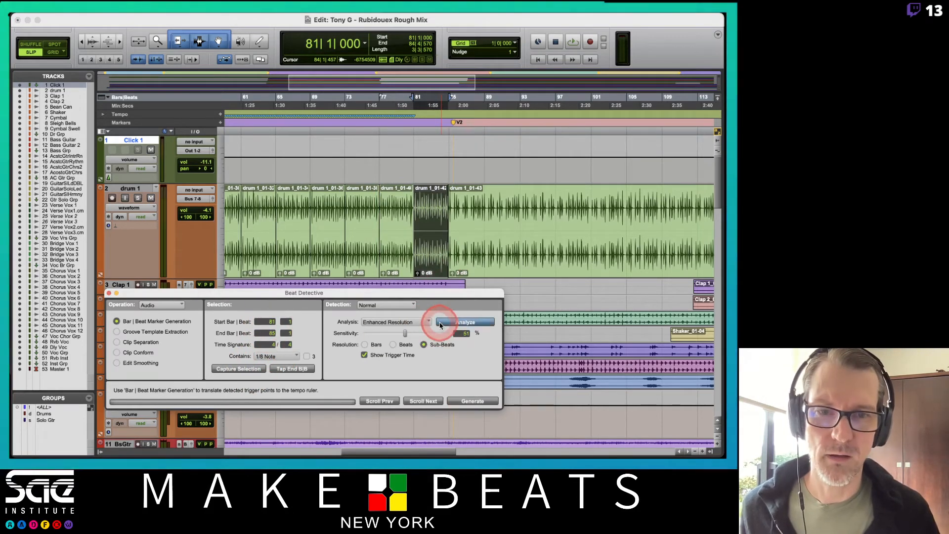
{"action": "left_click", "coordinate": [461, 400]}
{"action": "left_click", "coordinate": [460, 268]}
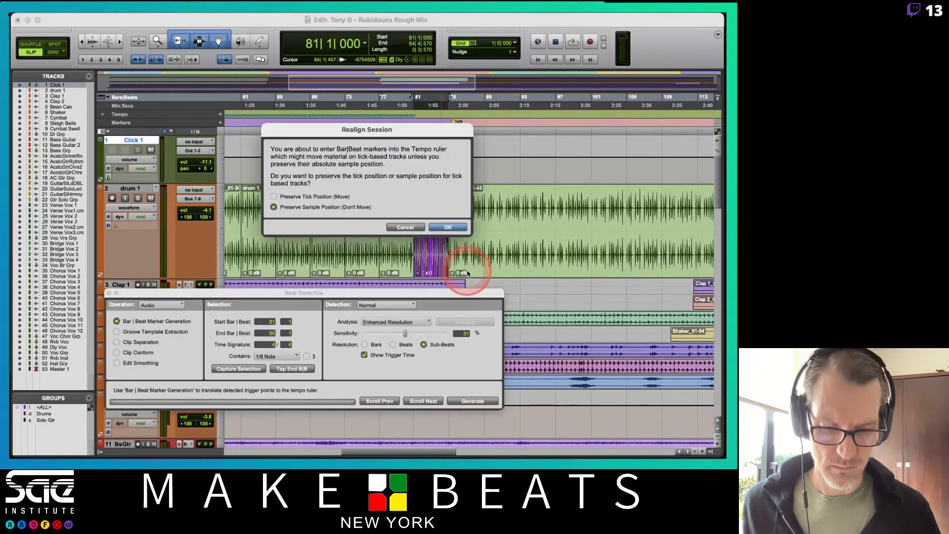
- Look over the song's section markers and play back from the C1 marker to check the drums against the click
{"action": "scroll", "coordinate": [467, 272], "scroll_direction": "left", "scroll_amount": 3}
{"action": "scroll", "coordinate": [467, 288], "scroll_direction": "right", "scroll_amount": 10}
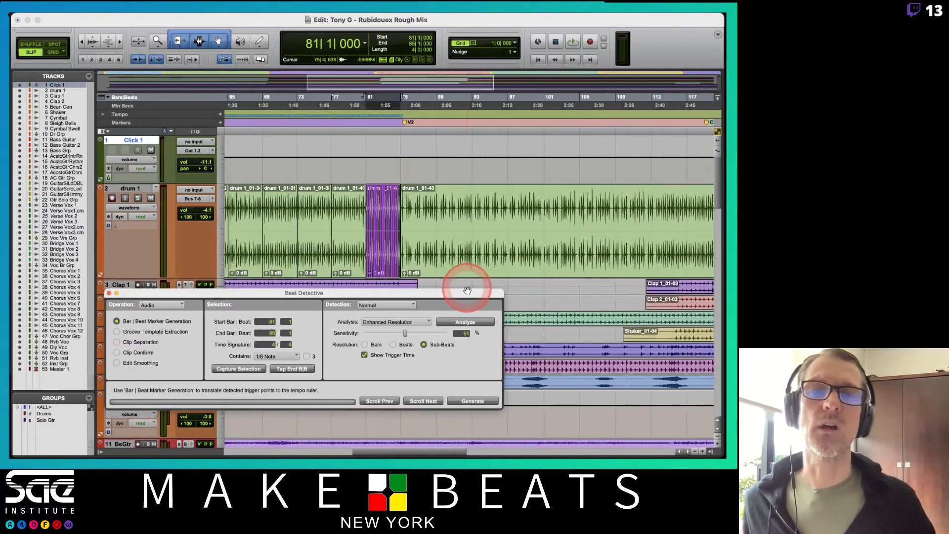
{"action": "scroll", "coordinate": [467, 291], "scroll_direction": "right", "scroll_amount": 10}
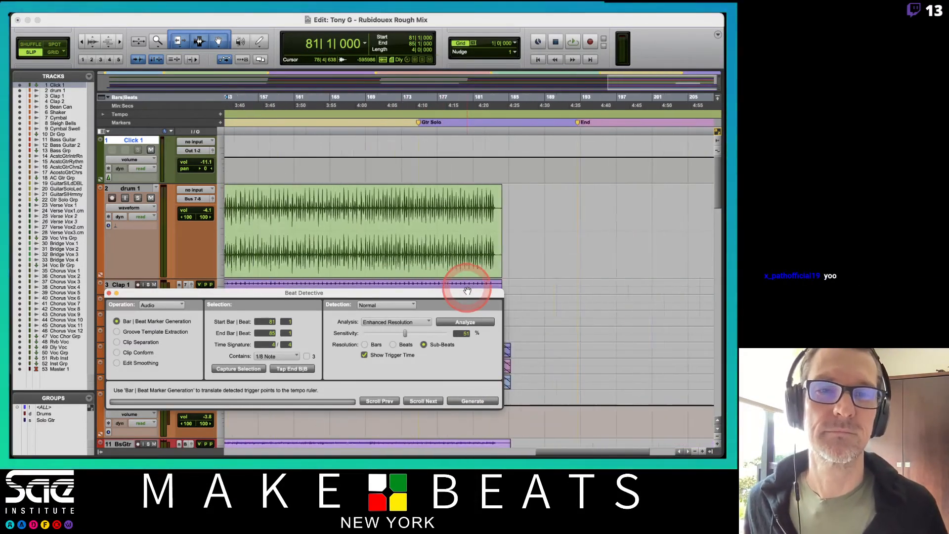
{"action": "scroll", "coordinate": [467, 291], "scroll_direction": "left", "scroll_amount": 20}
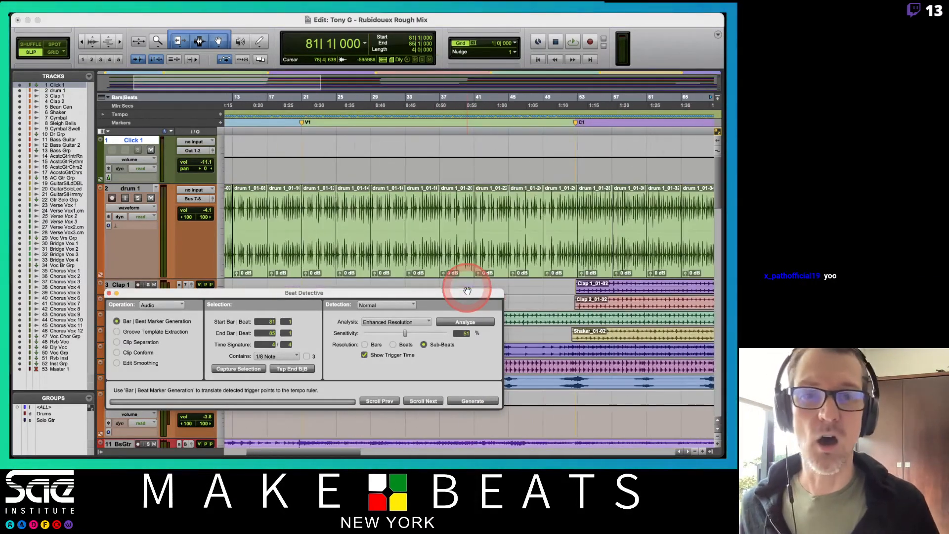
{"action": "scroll", "coordinate": [467, 290], "scroll_direction": "right", "scroll_amount": 6}
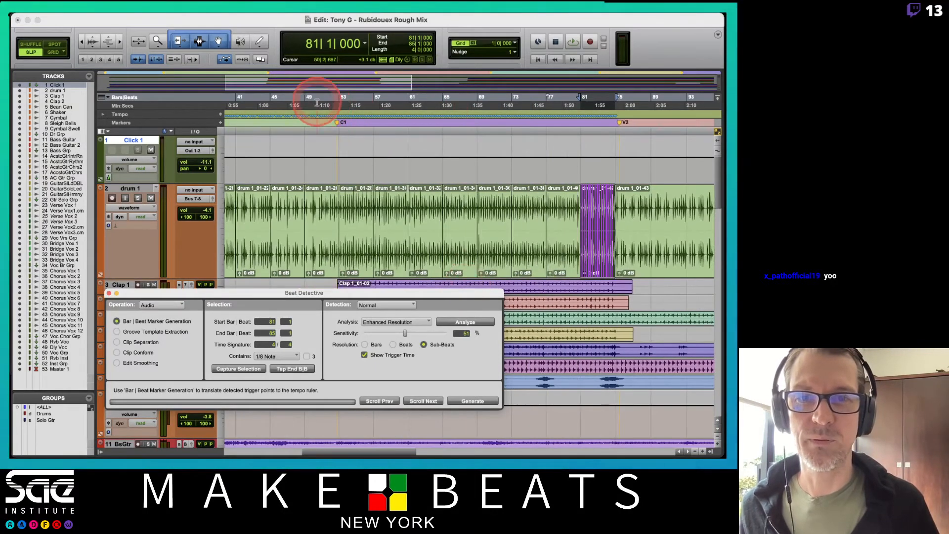
{"action": "left_click", "coordinate": [336, 98]}
{"action": "key", "text": "space"}
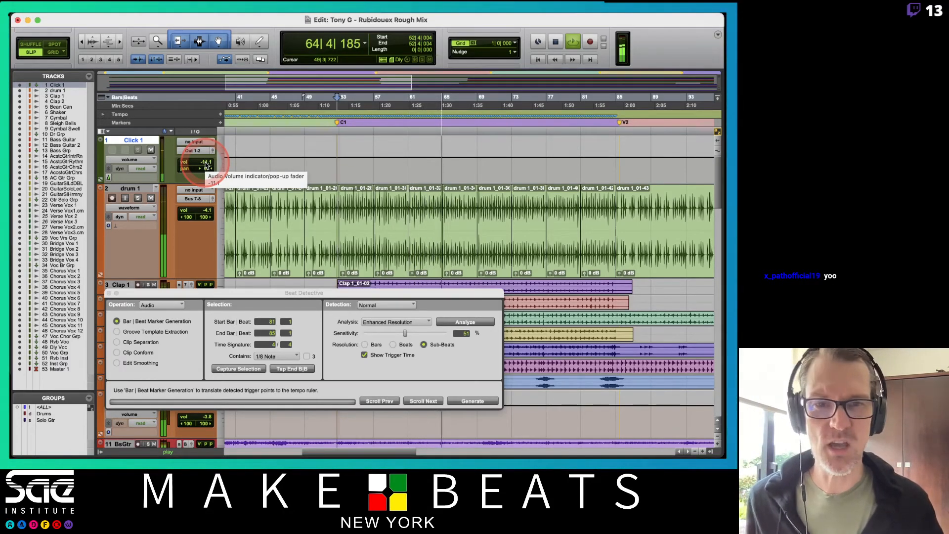
- Move the Beat Detective window slightly aside and set the height of all tracks to medium
{"action": "left_click_drag", "start_coordinate": [235, 293], "coordinate": [261, 290]}
{"action": "left_click", "coordinate": [222, 244]}
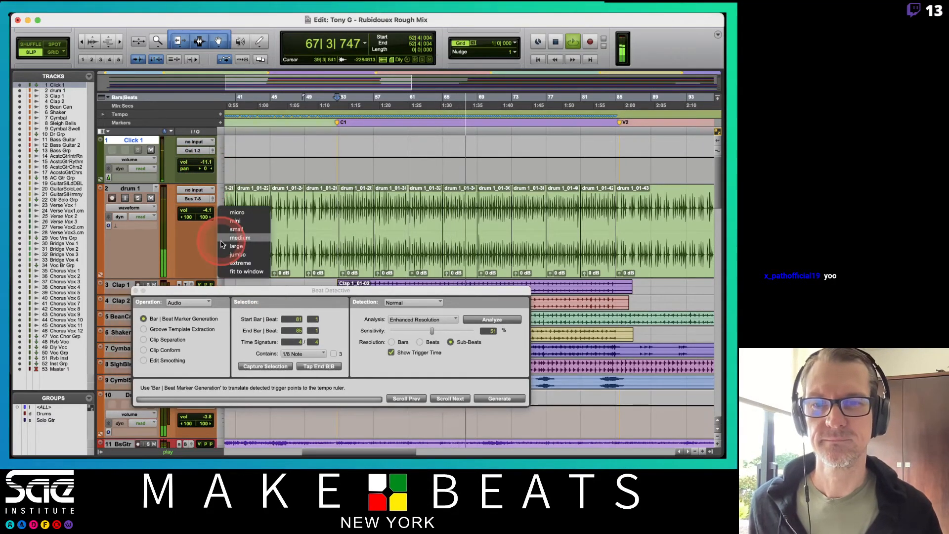
{"action": "left_click", "coordinate": [225, 239]}
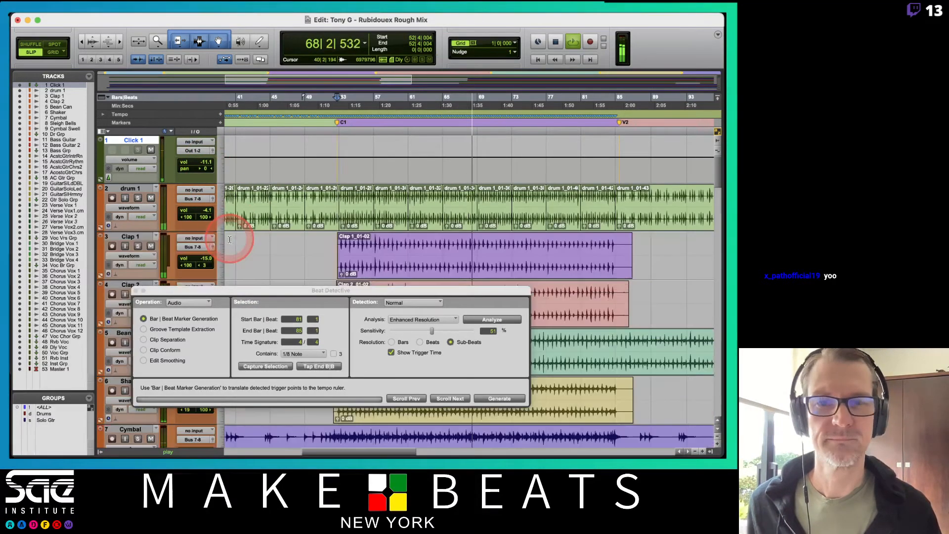
- Set the height of all tracks to small and stop playback
{"action": "left_click", "coordinate": [217, 262]}
{"action": "left_click", "coordinate": [225, 261], "text": "alt"}
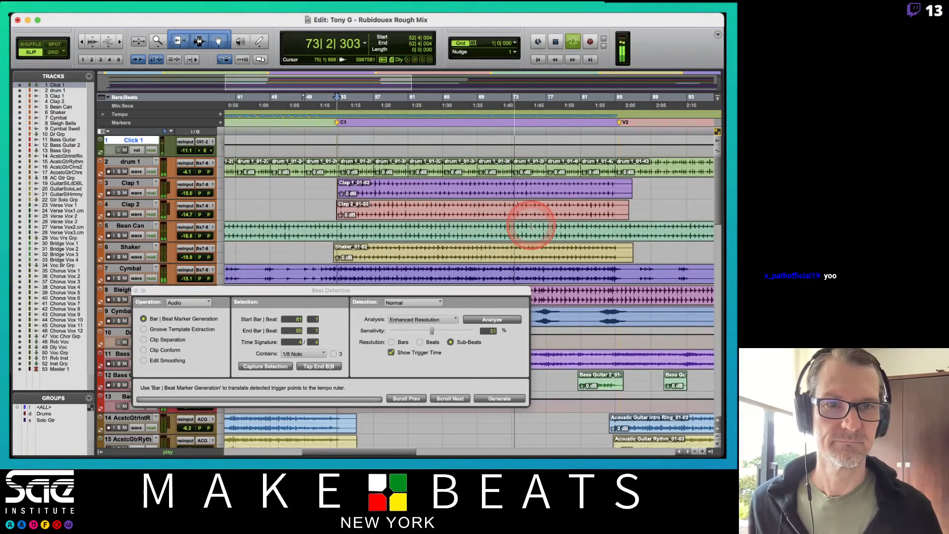
{"action": "key", "text": "space"}
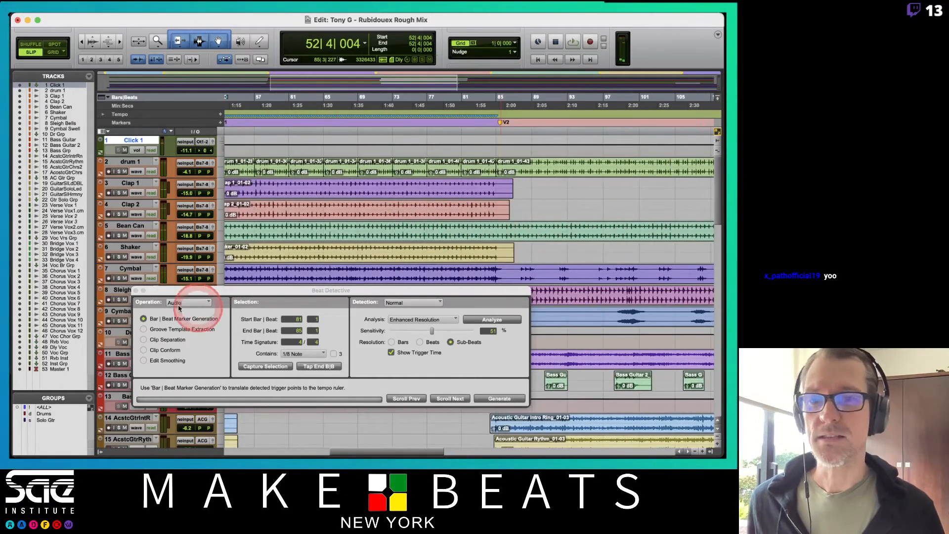
- Close the Beat Detective window
{"action": "left_click", "coordinate": [136, 291]}
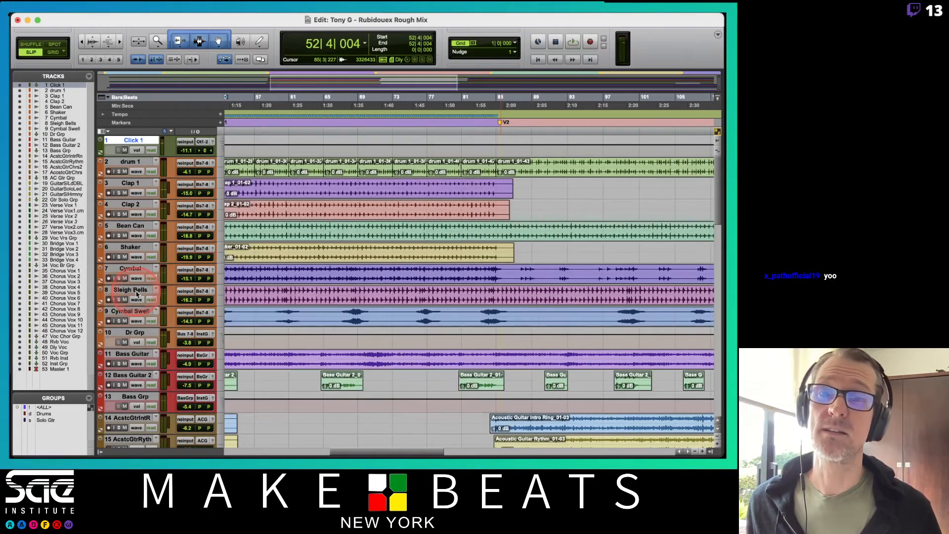
{"action": "left_click", "coordinate": [402, 240]}
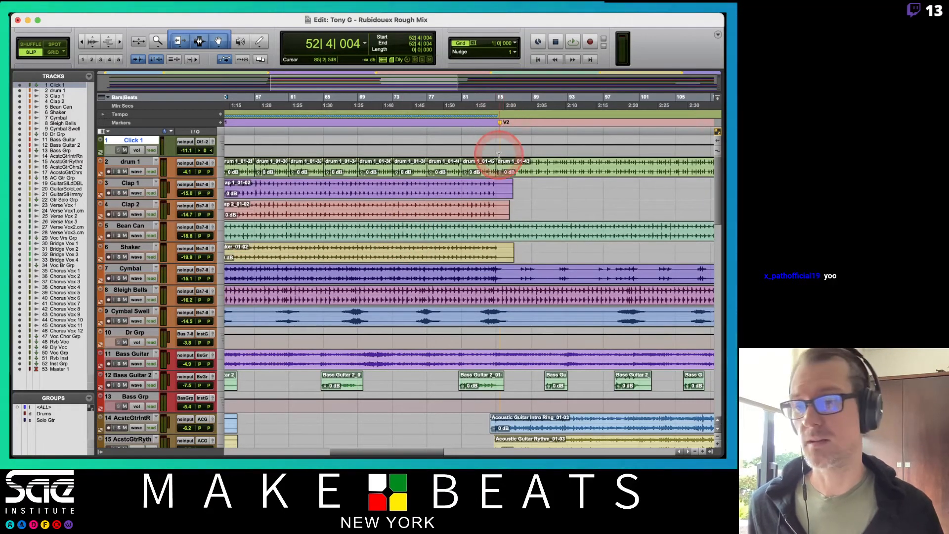
- Look over the song from V2 onward, including the verse, bridge and chorus vocal tracks, against the section markers
{"action": "scroll", "coordinate": [492, 193], "scroll_direction": "right", "scroll_amount": 5}
{"action": "scroll", "coordinate": [493, 199], "scroll_direction": "right", "scroll_amount": 2}
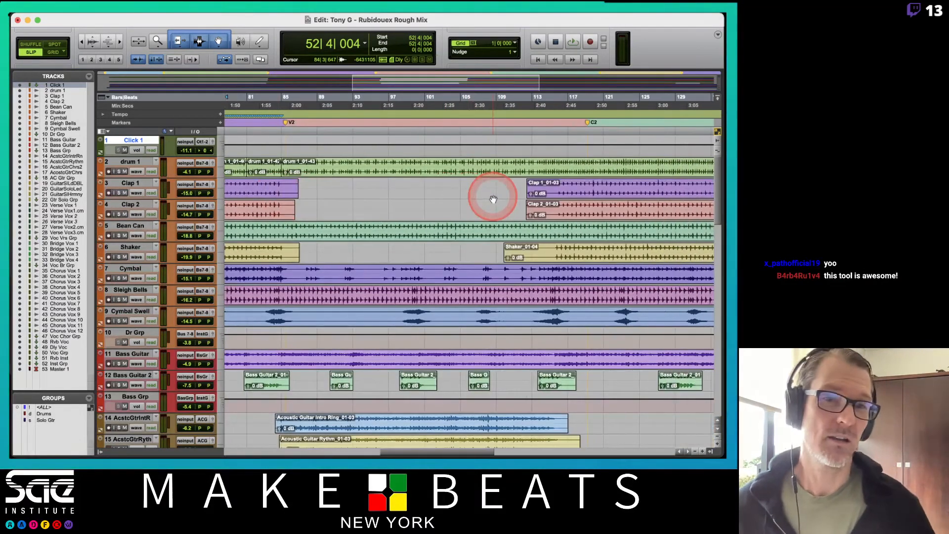
{"action": "scroll", "coordinate": [513, 201], "scroll_direction": "right", "scroll_amount": 7}
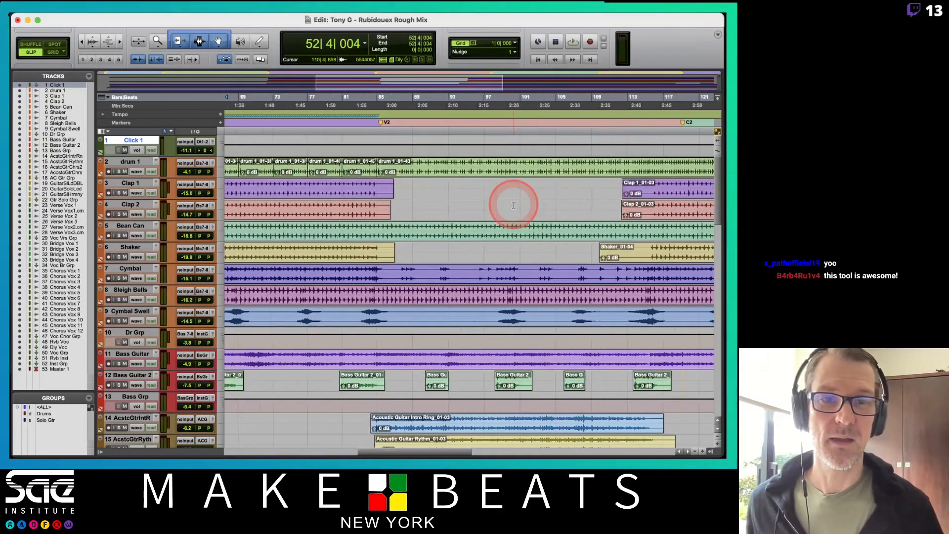
{"action": "scroll", "coordinate": [514, 205], "scroll_direction": "right", "scroll_amount": 2}
{"action": "scroll", "coordinate": [514, 205], "scroll_direction": "left", "scroll_amount": 5}
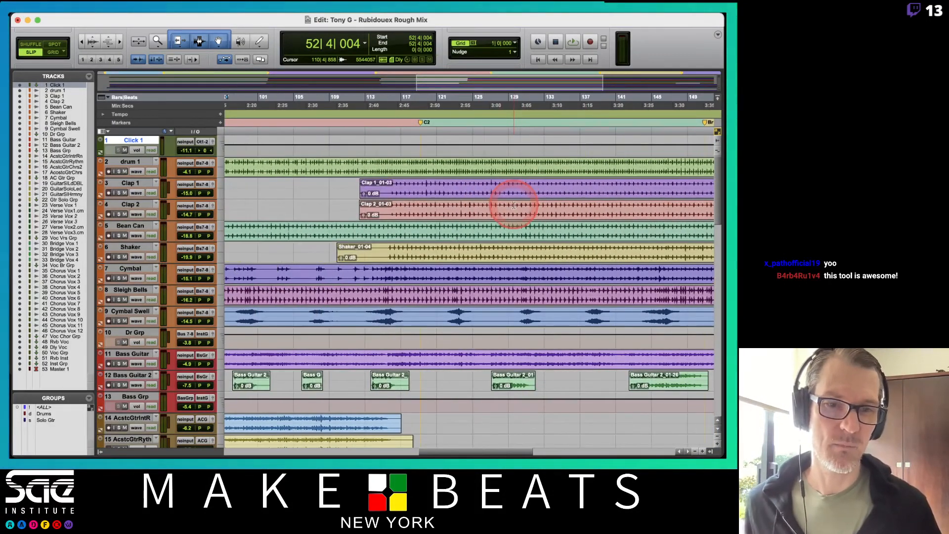
{"action": "scroll", "coordinate": [514, 205], "scroll_direction": "down", "scroll_amount": 3}
{"action": "scroll", "coordinate": [514, 205], "scroll_direction": "down", "scroll_amount": 19}
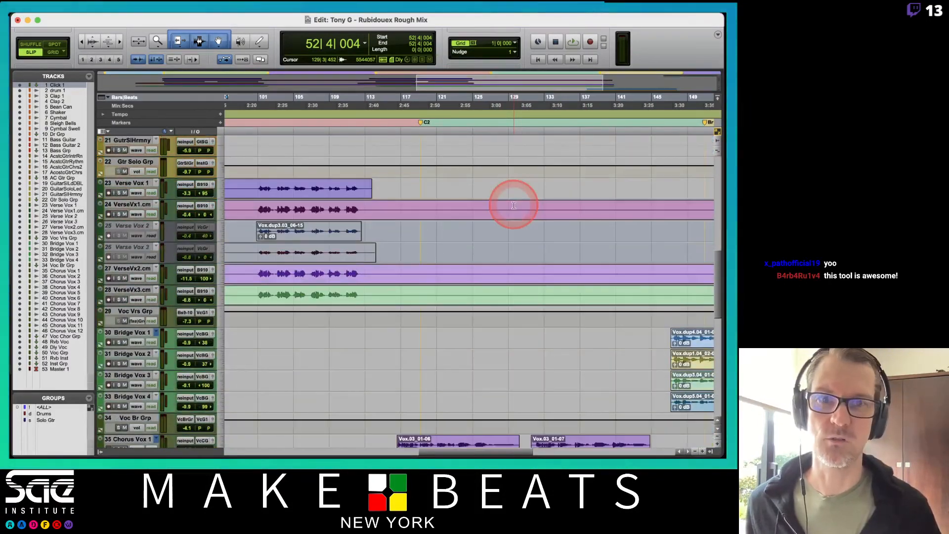
{"action": "scroll", "coordinate": [513, 205], "scroll_direction": "down", "scroll_amount": 3}
{"action": "scroll", "coordinate": [513, 205], "scroll_direction": "up", "scroll_amount": 11}
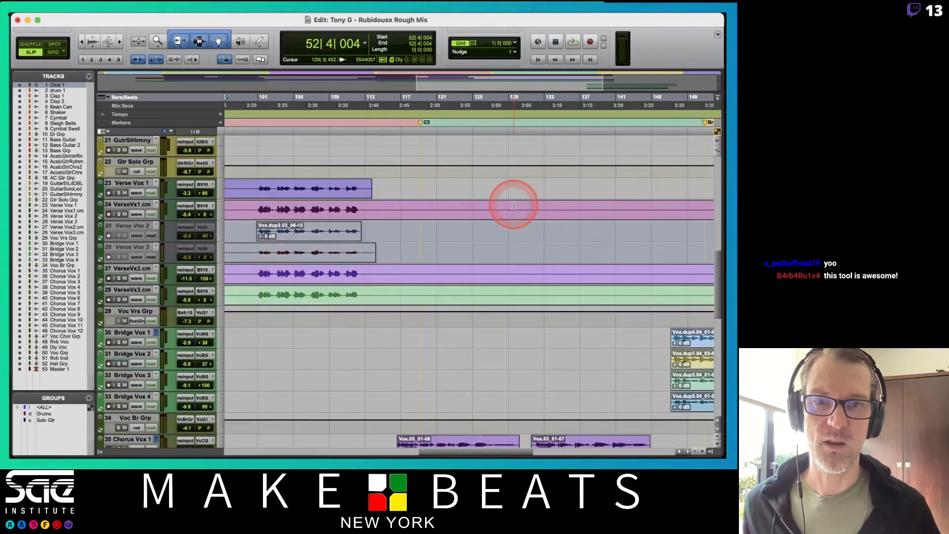
{"action": "scroll", "coordinate": [514, 205], "scroll_direction": "up", "scroll_amount": 14}
{"action": "scroll", "coordinate": [513, 205], "scroll_direction": "left", "scroll_amount": 6}
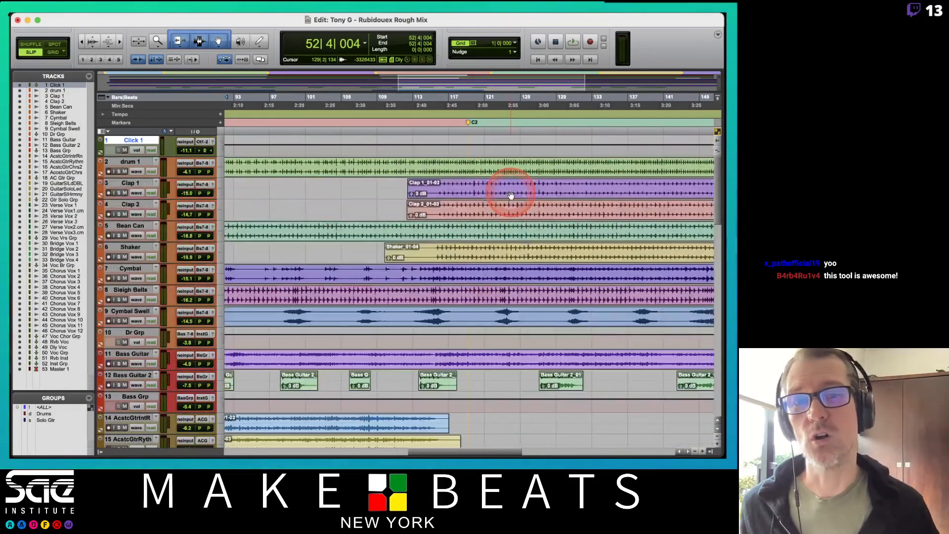
{"action": "scroll", "coordinate": [511, 194], "scroll_direction": "down", "scroll_amount": 4}
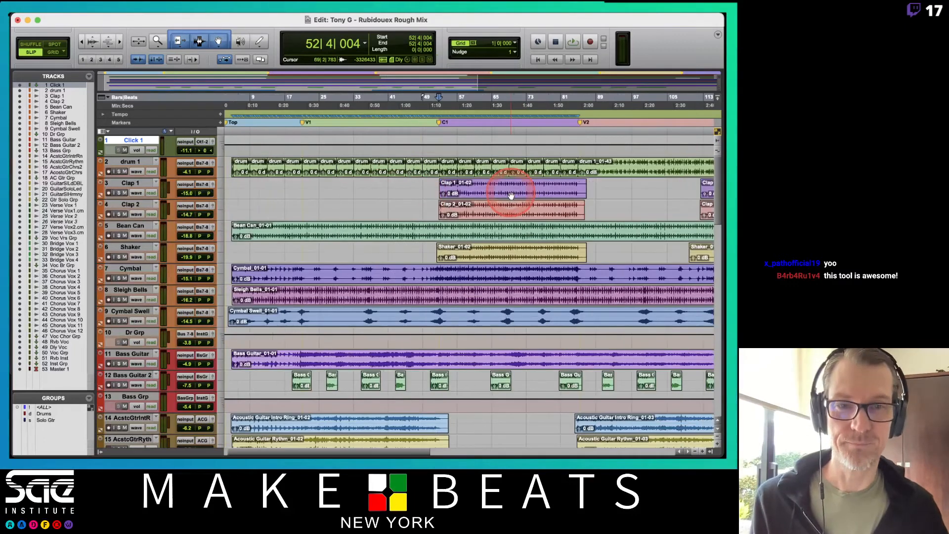
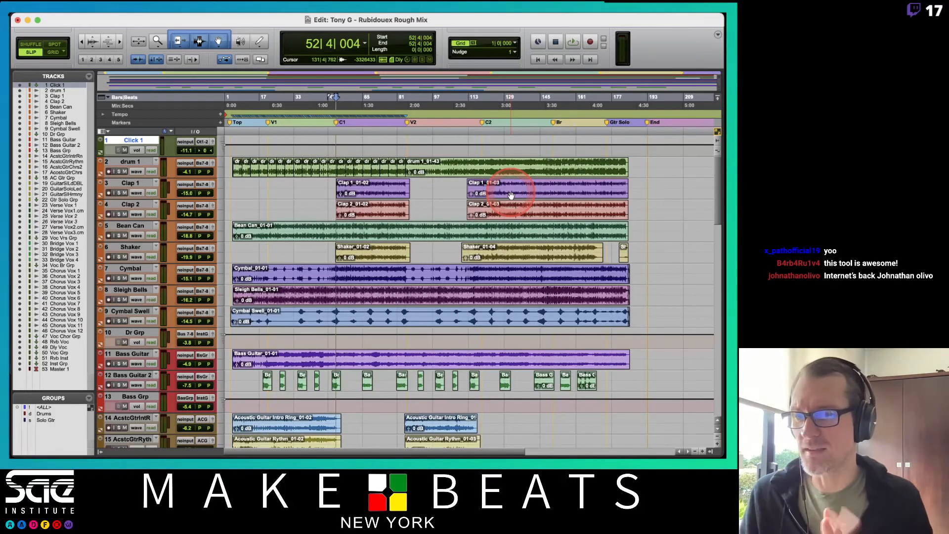
- Switch to Numbers and open the Attendance 2105W12-A1 spreadsheet
{"action": "key", "text": "super+Tab"}
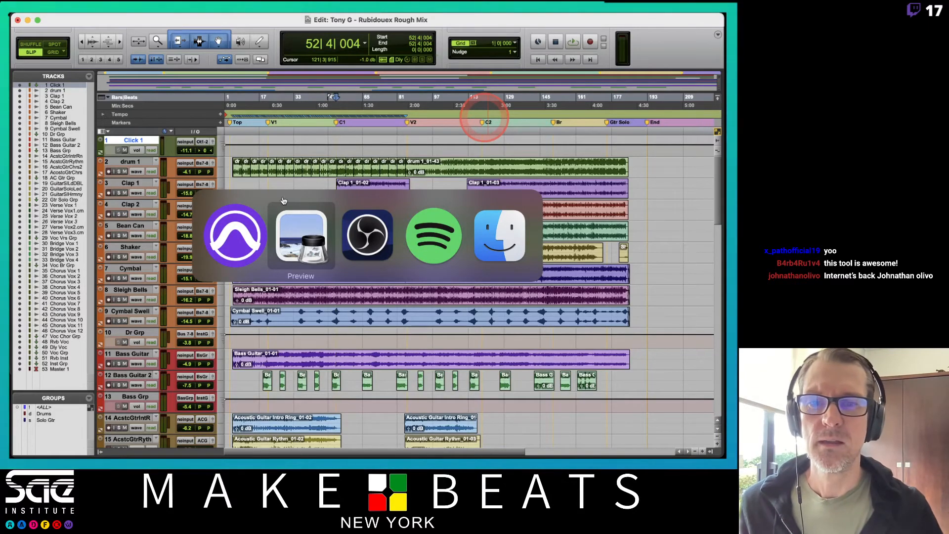
{"action": "mouse_move", "coordinate": [16, 211]}
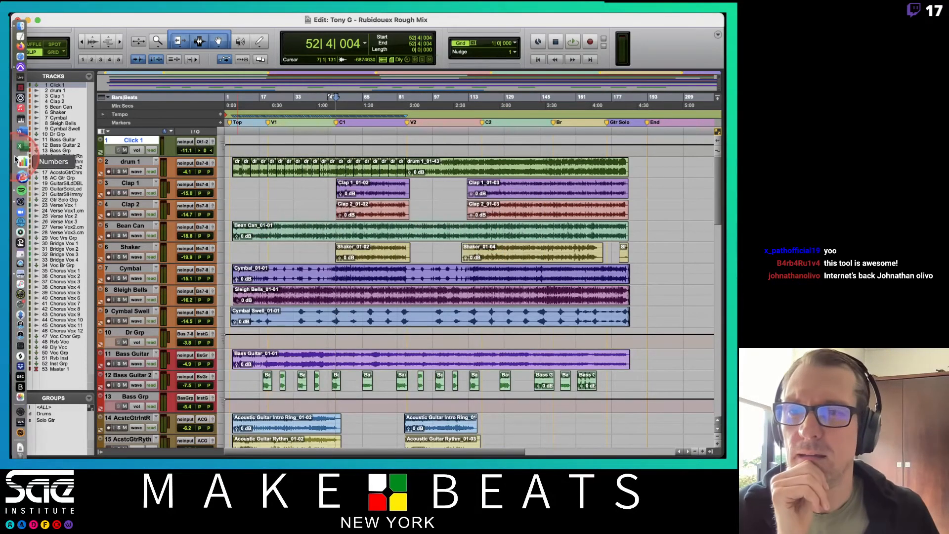
{"action": "left_click", "coordinate": [16, 160]}
{"action": "left_click", "coordinate": [280, 185]}
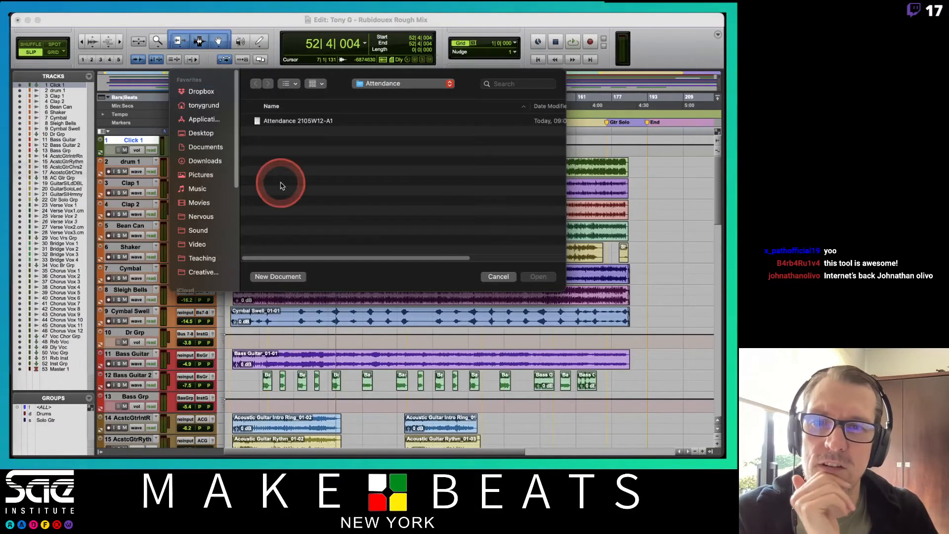
{"action": "double_click", "coordinate": [296, 121]}
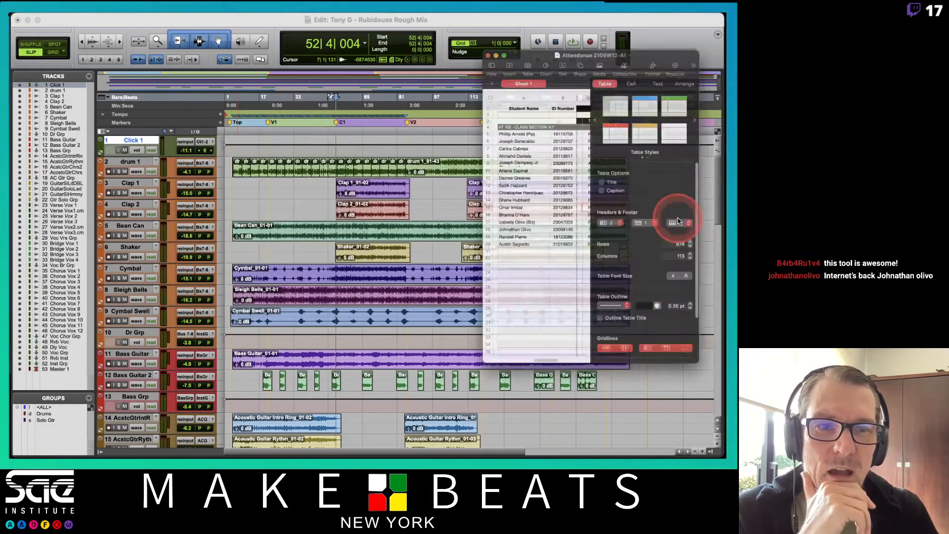
- Mark the student in row 18 as P for 5/20/21, and return to the Pro Tools session
{"action": "left_click", "coordinate": [592, 236]}
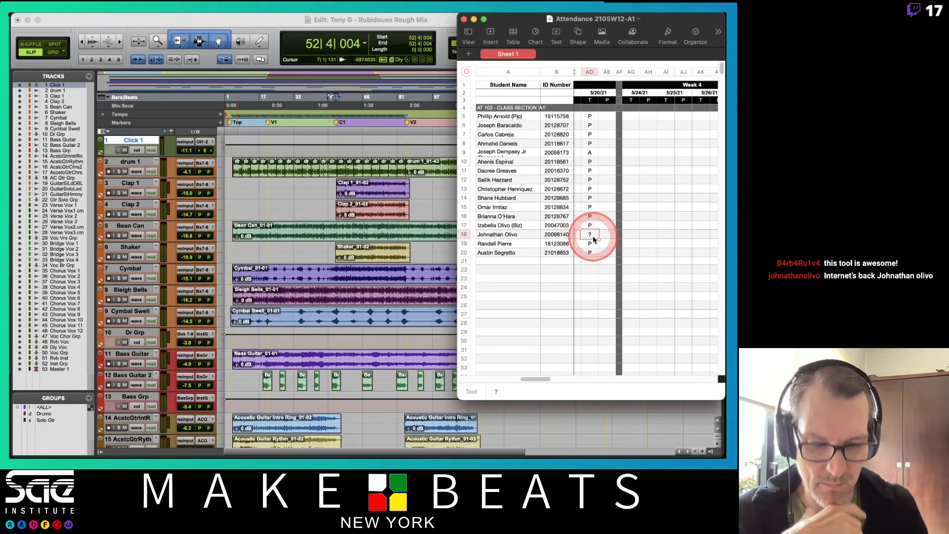
{"action": "type", "text": "P"}
{"action": "key", "text": "Return"}
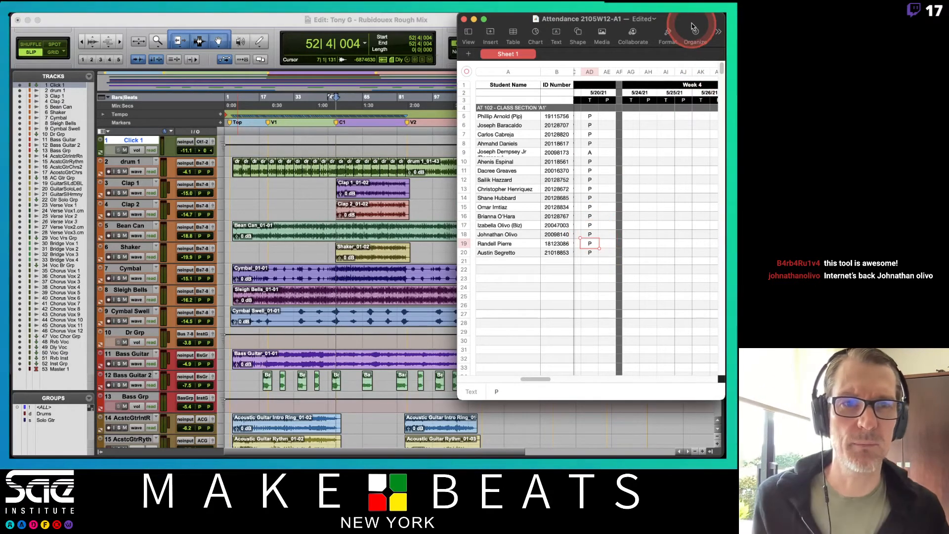
{"action": "left_click_drag", "start_coordinate": [692, 24], "coordinate": [683, 26]}
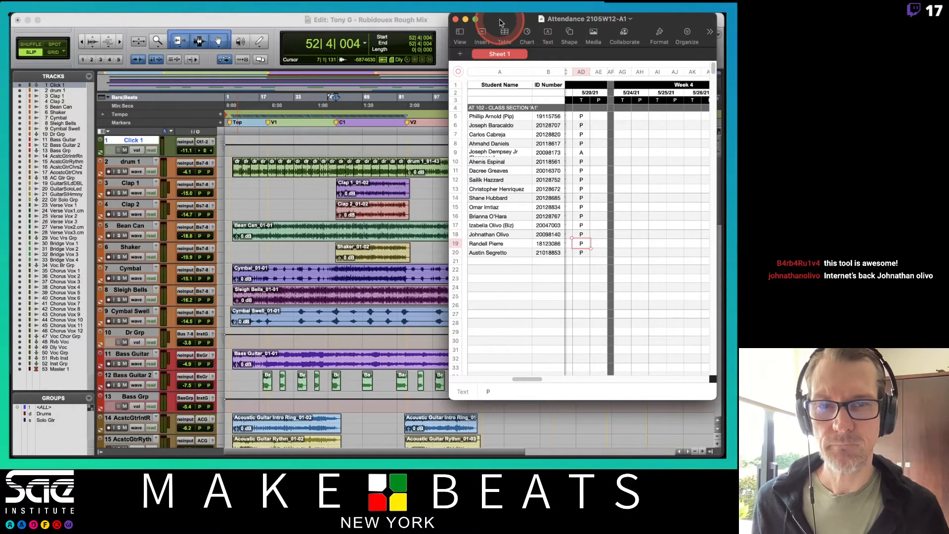
{"action": "key", "text": "super+Tab"}
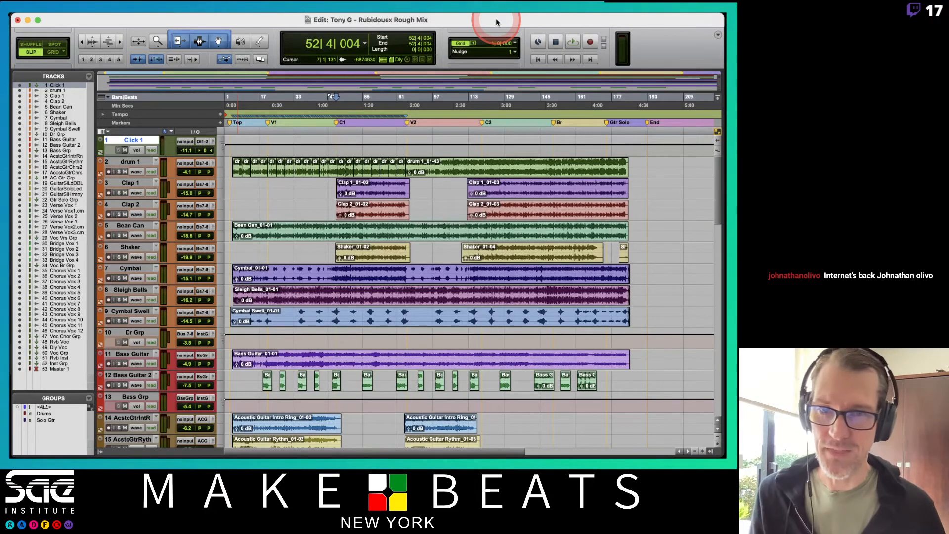
- Select the drum 1 clip starting at bar 85 and fit the whole song in the timeline
{"action": "left_click", "coordinate": [422, 176]}
{"action": "key", "text": "t"}
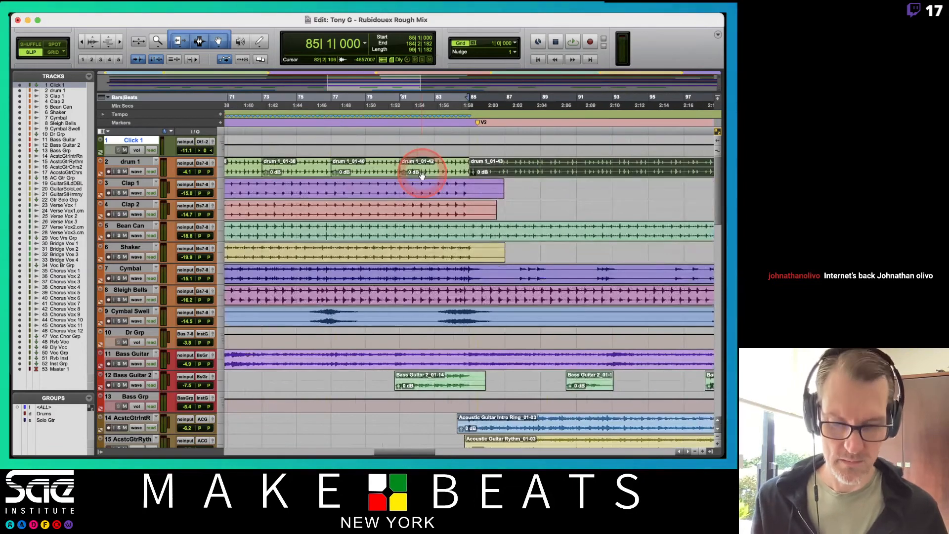
{"action": "key", "text": "r"}
{"action": "key", "text": "r"}
{"action": "key", "text": "r"}
{"action": "key", "text": "r"}
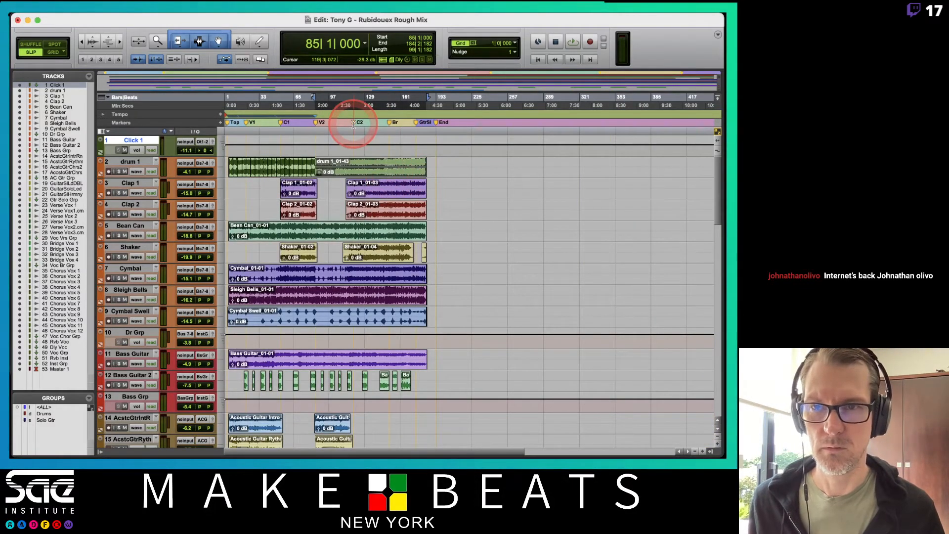
- Save the session under a new name, replacing "Rough Mix" with "Beat Detective 2105AM", in the same session folder
{"action": "left_click", "coordinate": [84, 17]}
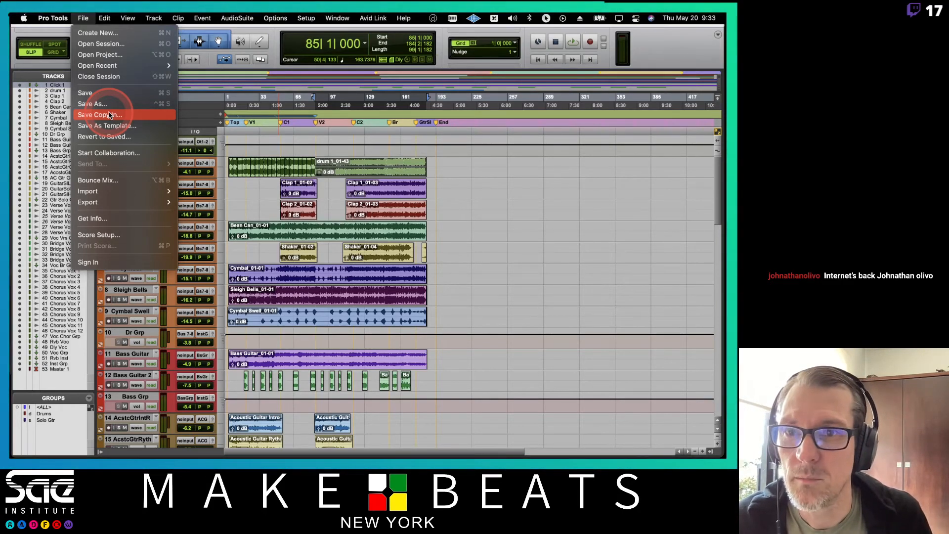
{"action": "left_click", "coordinate": [106, 92]}
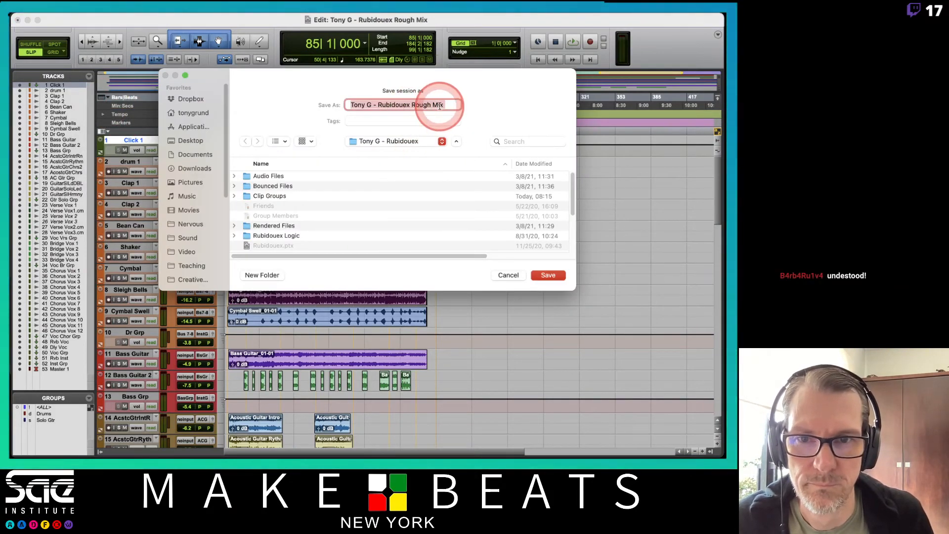
{"action": "left_click", "coordinate": [451, 105]}
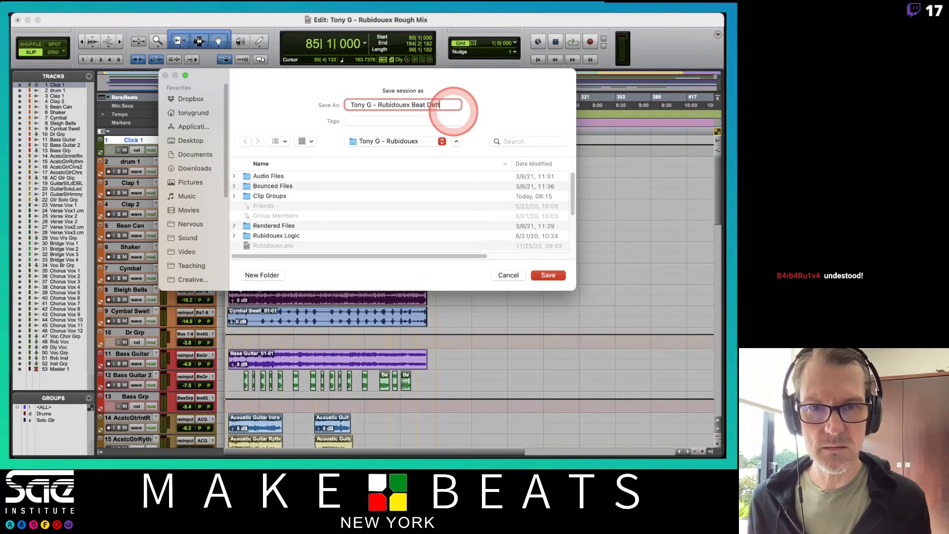
{"action": "type", "text": "ctive "}
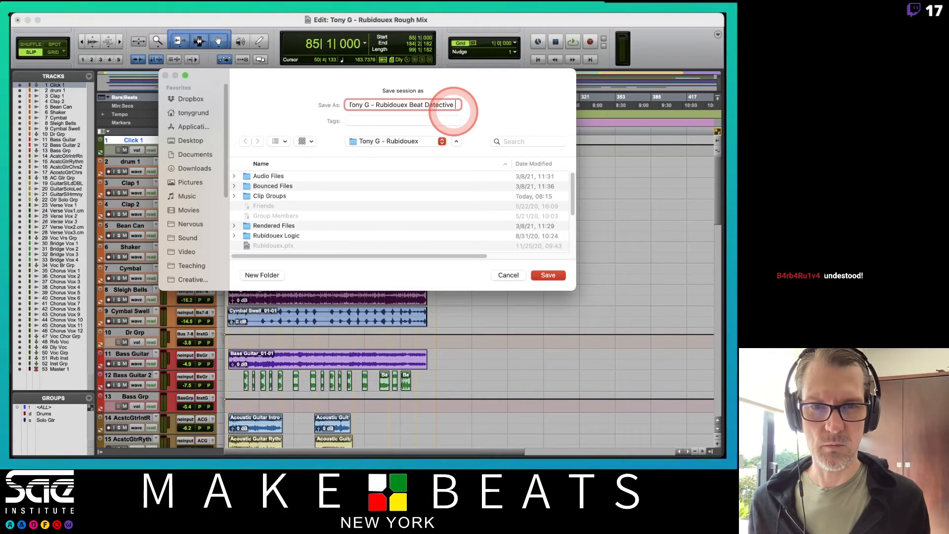
{"action": "type", "text": "2105"}
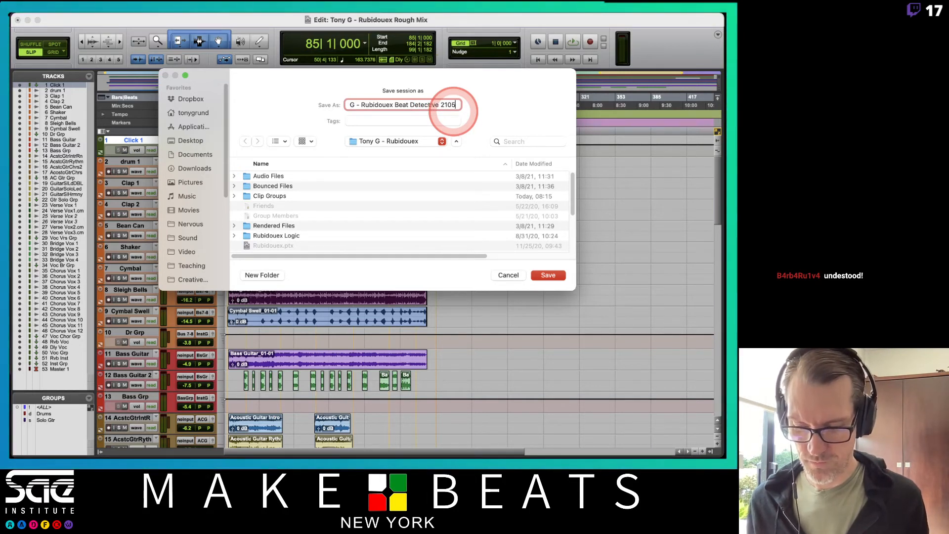
{"action": "type", "text": "A"}
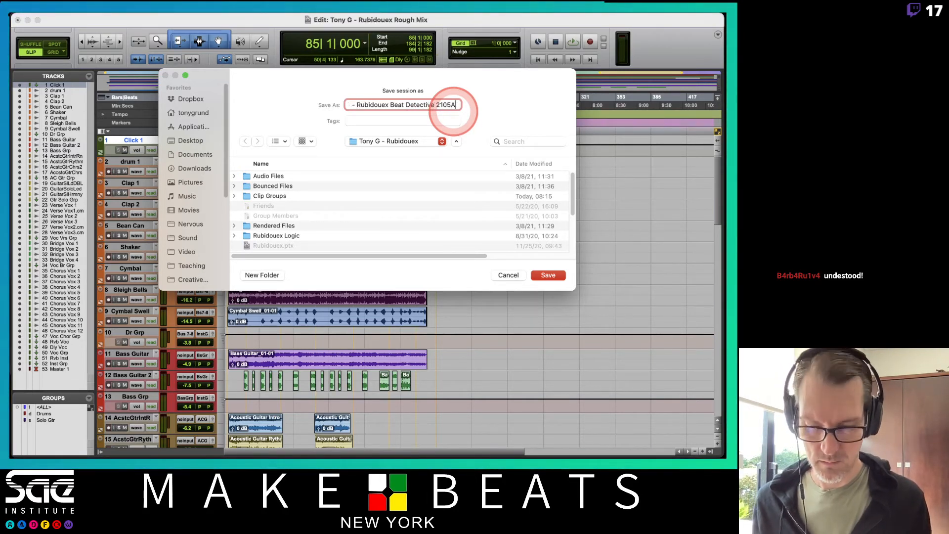
{"action": "type", "text": "M"}
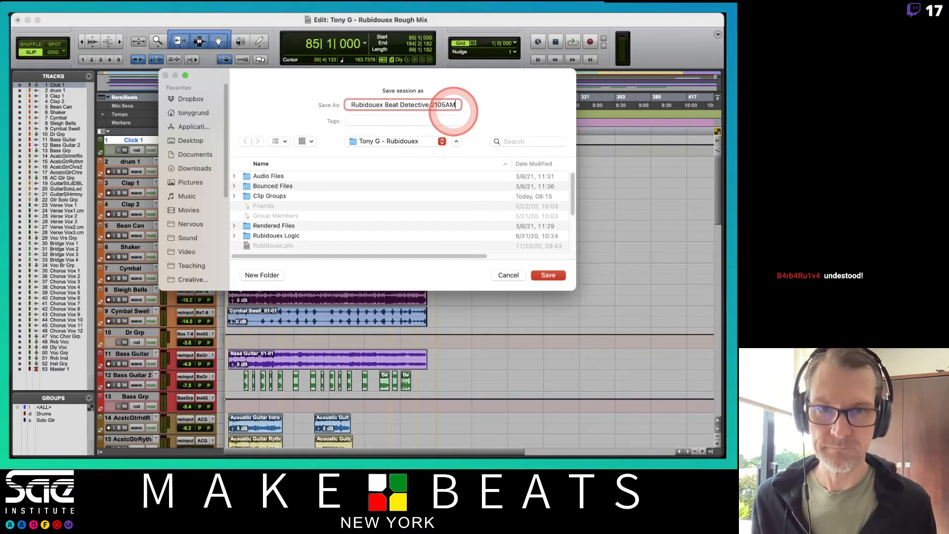
{"action": "key", "text": "Return"}
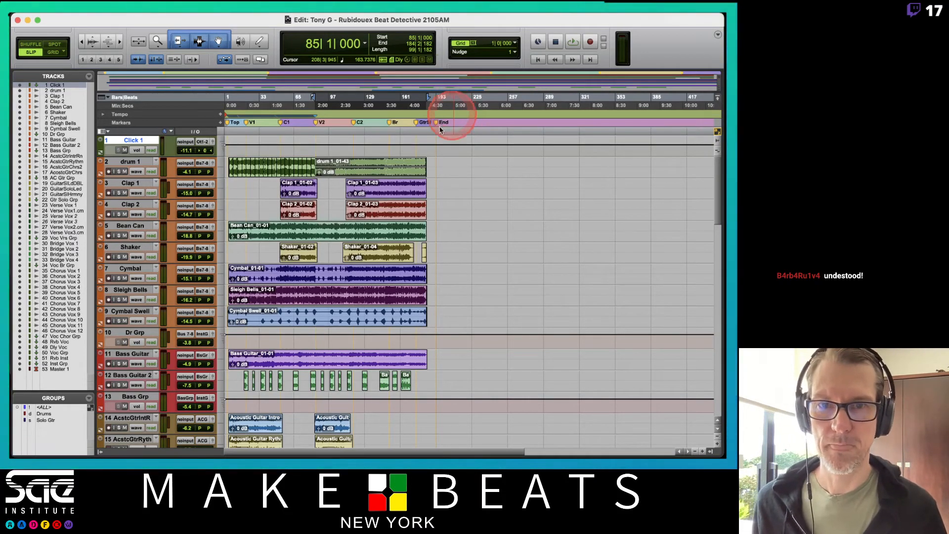
- Switch to Finder and open the Teaching folder in a new window
{"action": "key", "text": "super+Tab"}
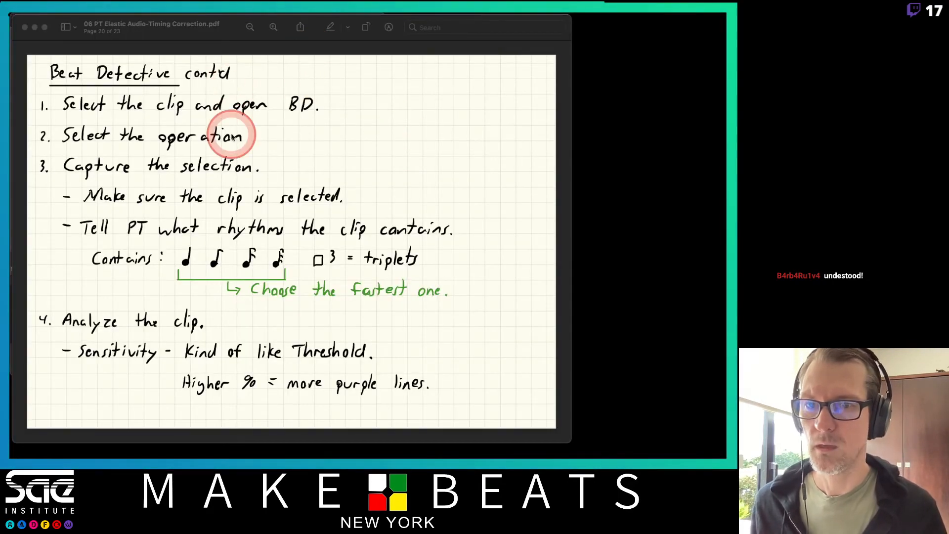
{"action": "mouse_move", "coordinate": [10, 14]}
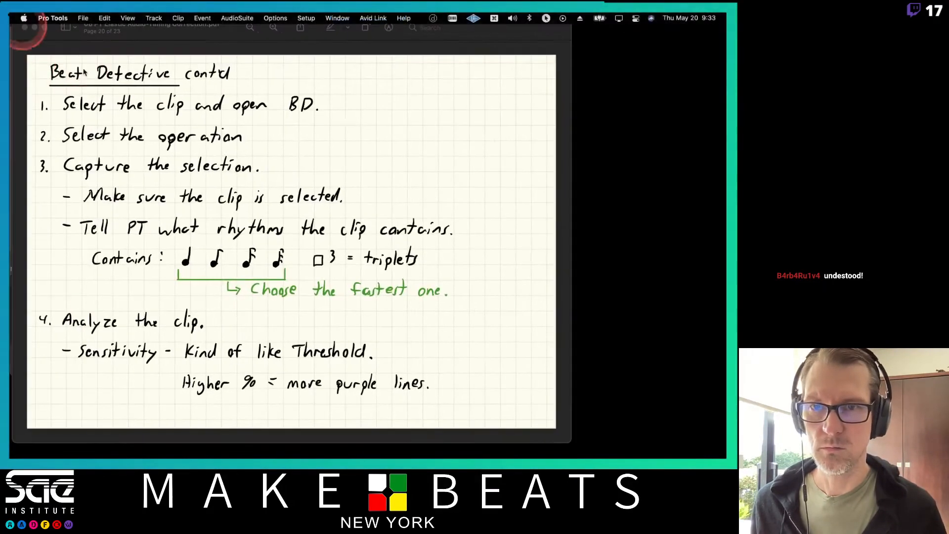
{"action": "key", "text": "super+Tab"}
{"action": "key", "text": "super+Tab"}
{"action": "key", "text": "super+Tab"}
{"action": "key", "text": "super+Tab"}
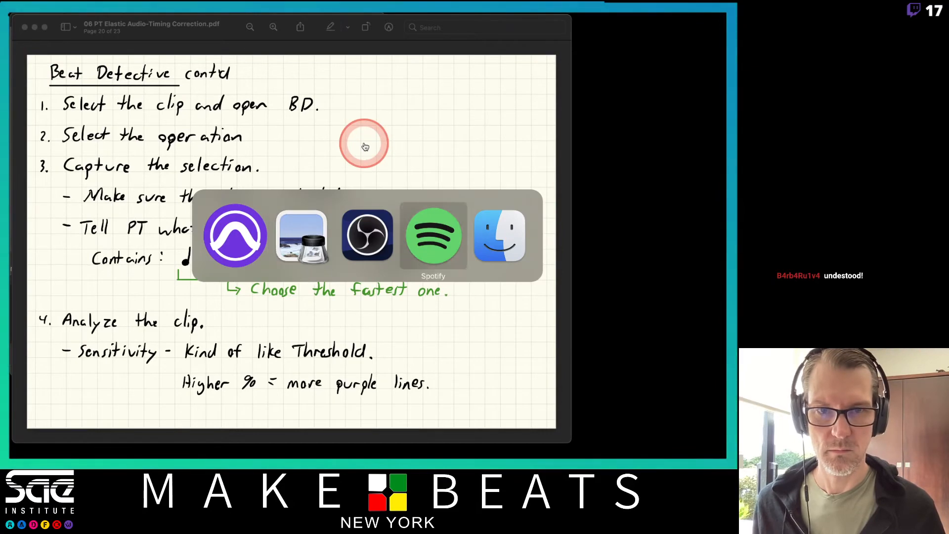
{"action": "key", "text": "super+n"}
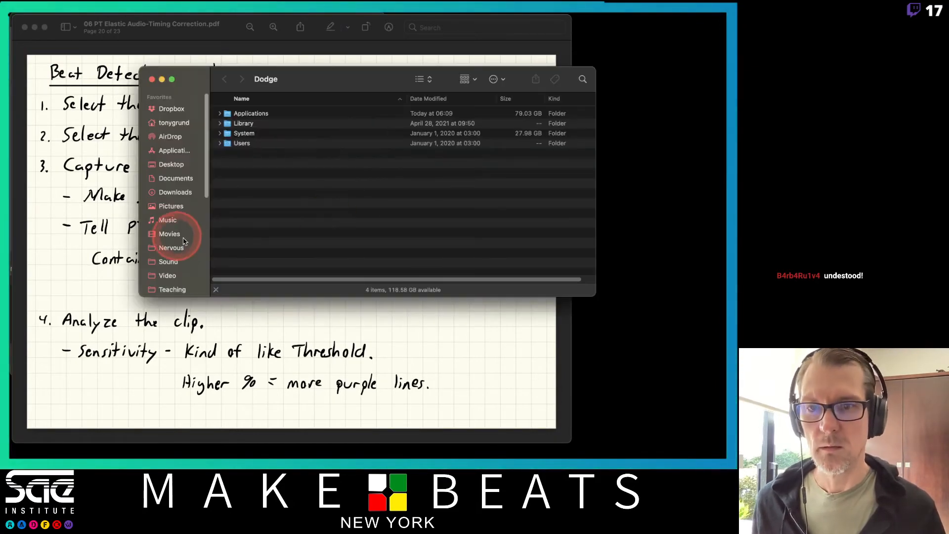
{"action": "left_click", "coordinate": [174, 290]}
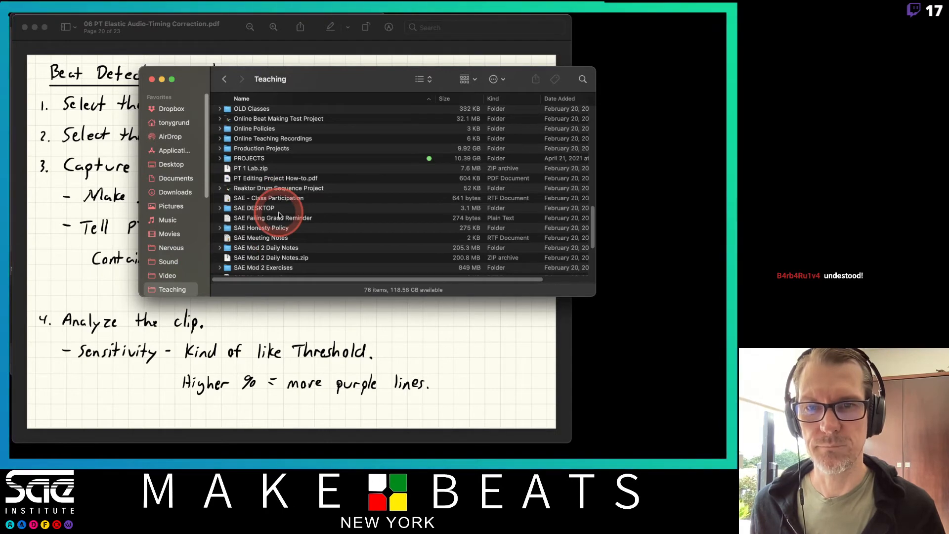
- Look through the Teaching folder and the Pro Tools Projects folder inside Sound for the exercise session, checking the newest additions
{"action": "scroll", "coordinate": [279, 215], "scroll_direction": "down", "scroll_amount": 5}
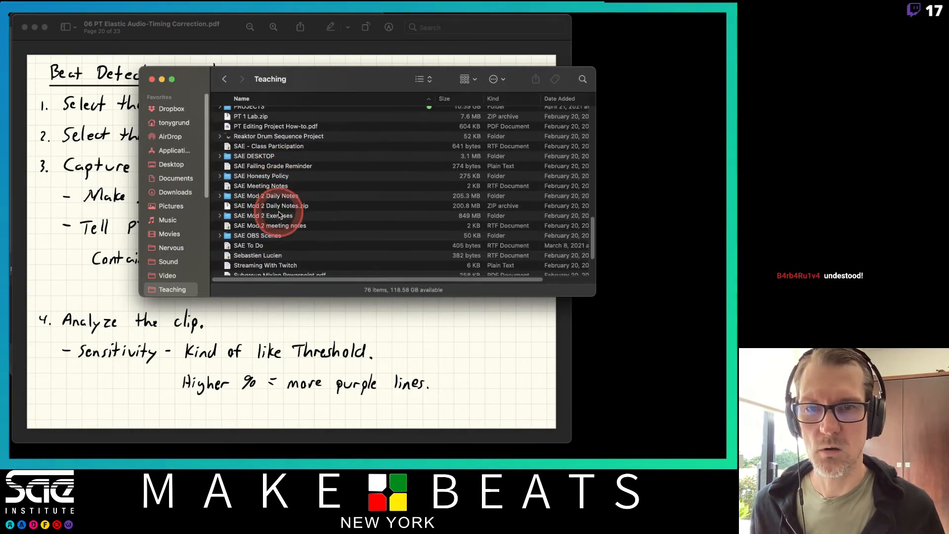
{"action": "scroll", "coordinate": [279, 215], "scroll_direction": "down", "scroll_amount": 3}
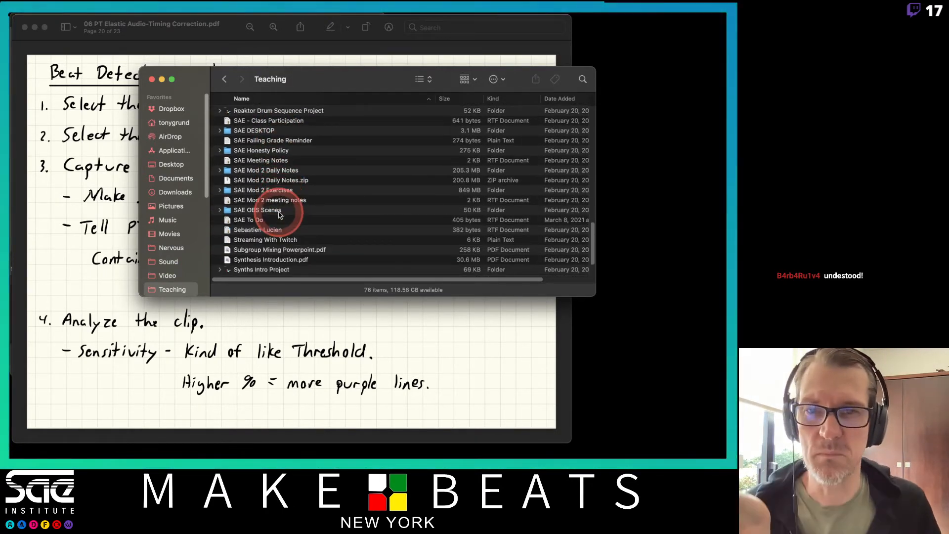
{"action": "scroll", "coordinate": [279, 215], "scroll_direction": "up", "scroll_amount": 10}
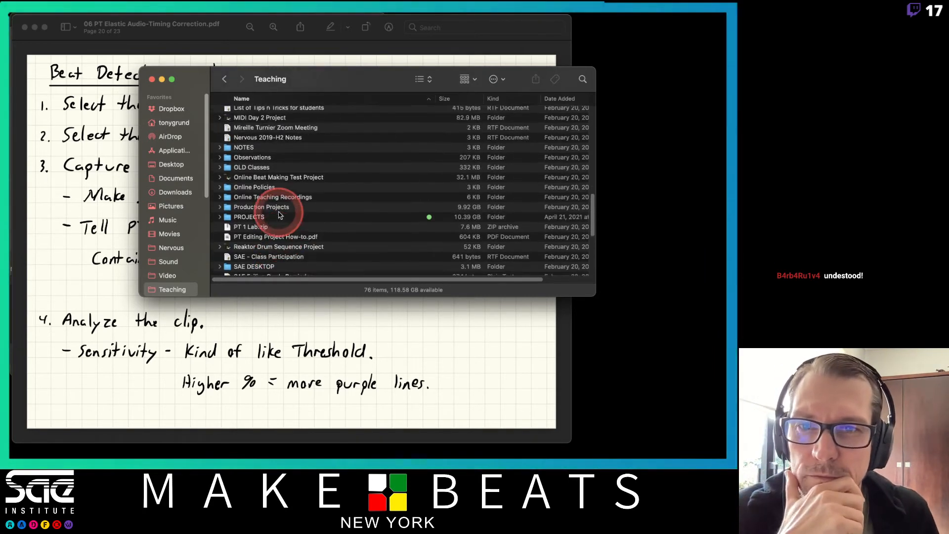
{"action": "scroll", "coordinate": [279, 215], "scroll_direction": "up", "scroll_amount": 2}
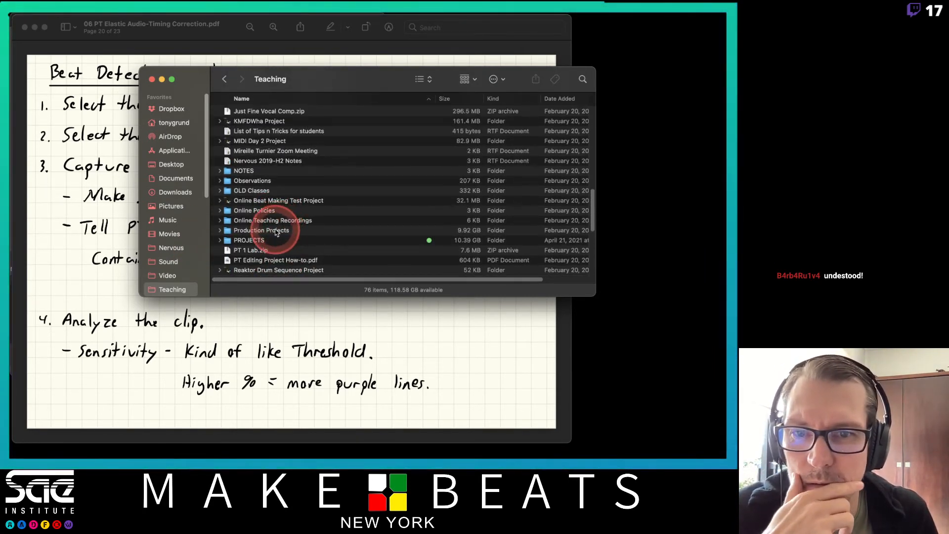
{"action": "left_click", "coordinate": [168, 261]}
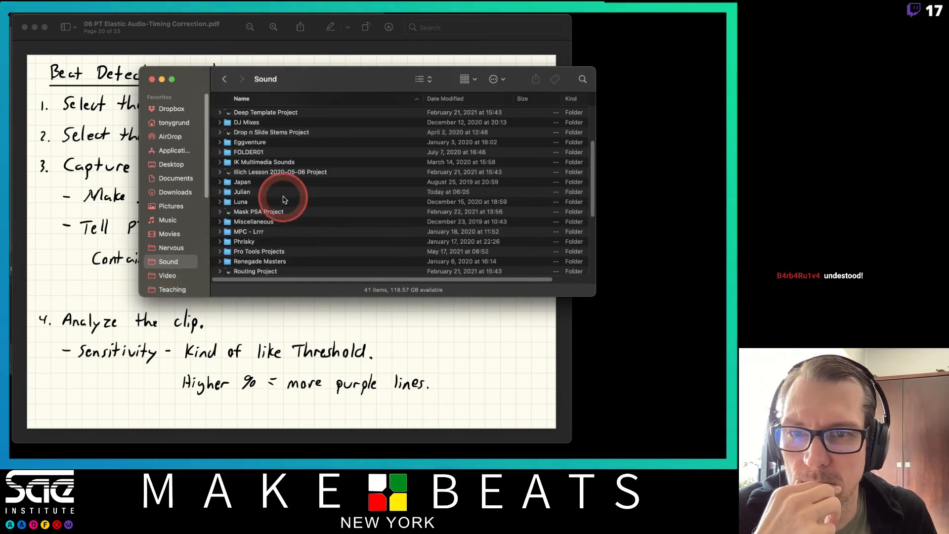
{"action": "scroll", "coordinate": [284, 202], "scroll_direction": "down", "scroll_amount": 1}
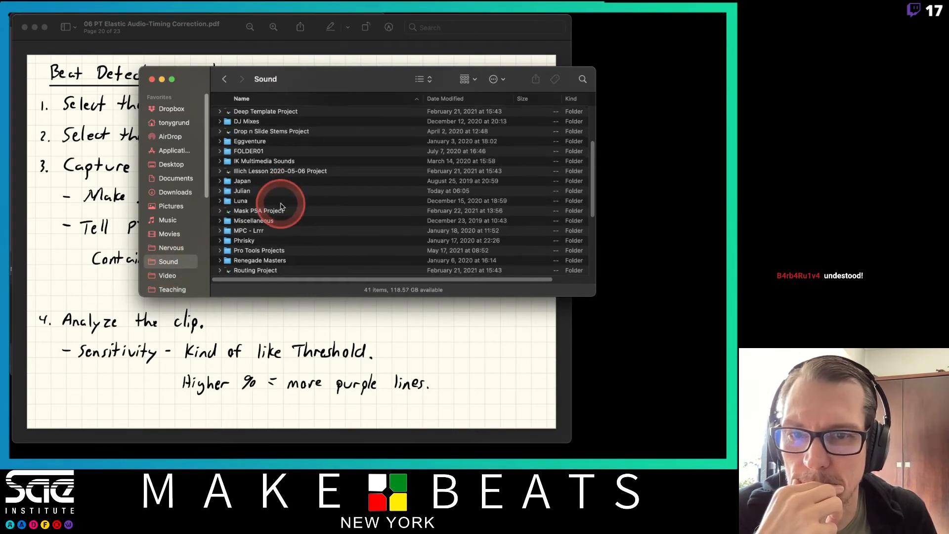
{"action": "double_click", "coordinate": [263, 248]}
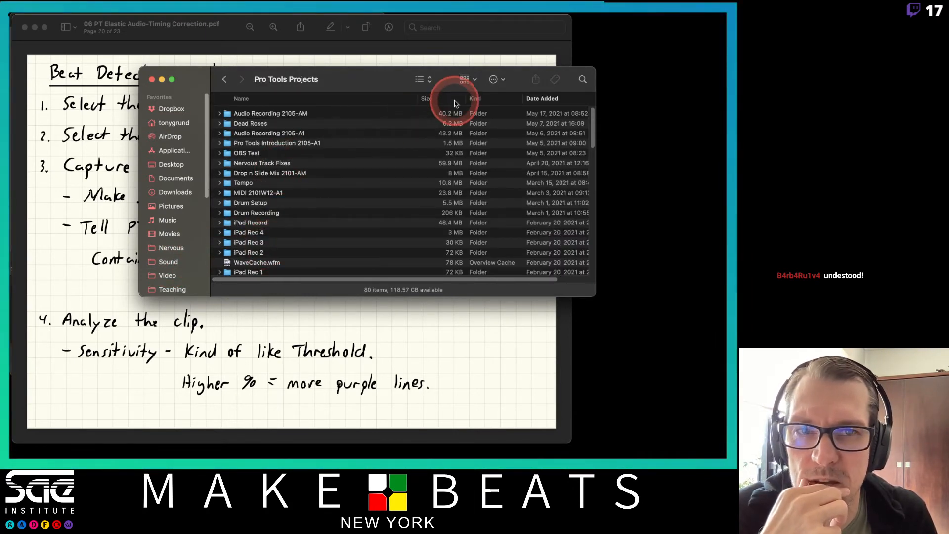
{"action": "left_click", "coordinate": [456, 101]}
{"action": "left_click", "coordinate": [555, 98]}
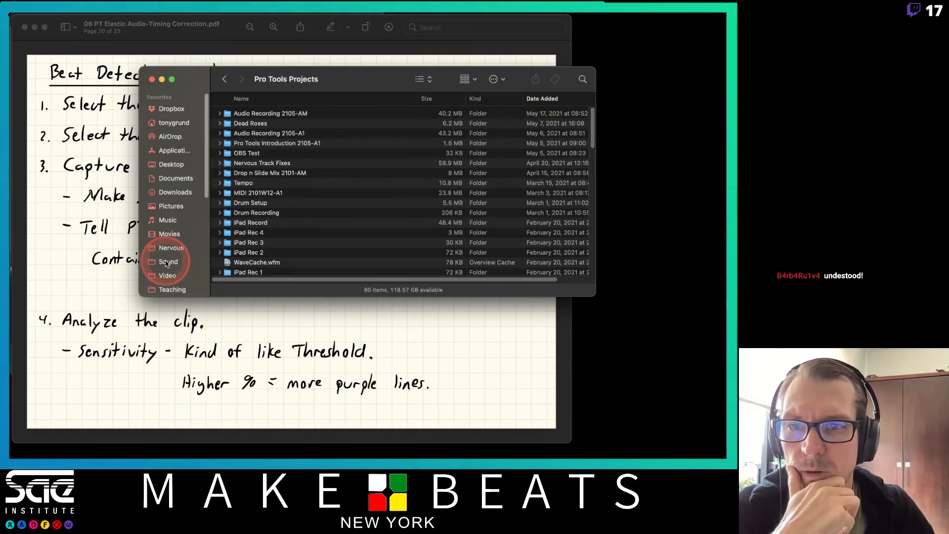
- Return to the Teaching folder and look in its SAE Mod 2 Exercises subfolder
{"action": "left_click", "coordinate": [172, 289]}
{"action": "scroll", "coordinate": [262, 225], "scroll_direction": "down", "scroll_amount": 1}
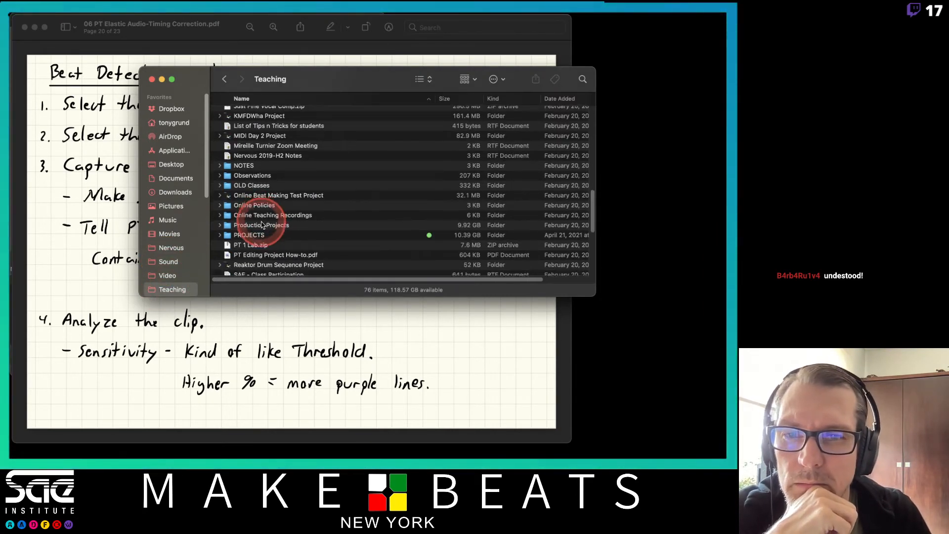
{"action": "scroll", "coordinate": [262, 225], "scroll_direction": "down", "scroll_amount": 5}
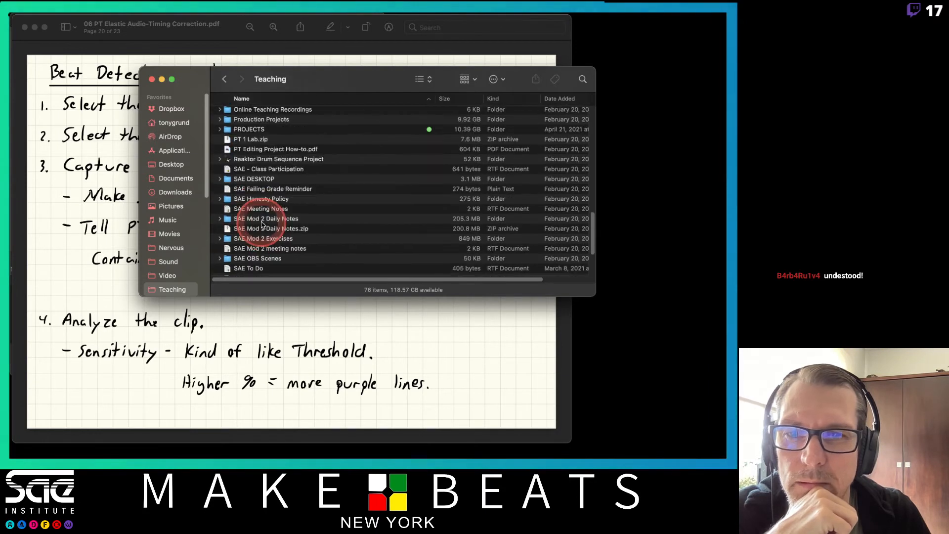
{"action": "double_click", "coordinate": [262, 238]}
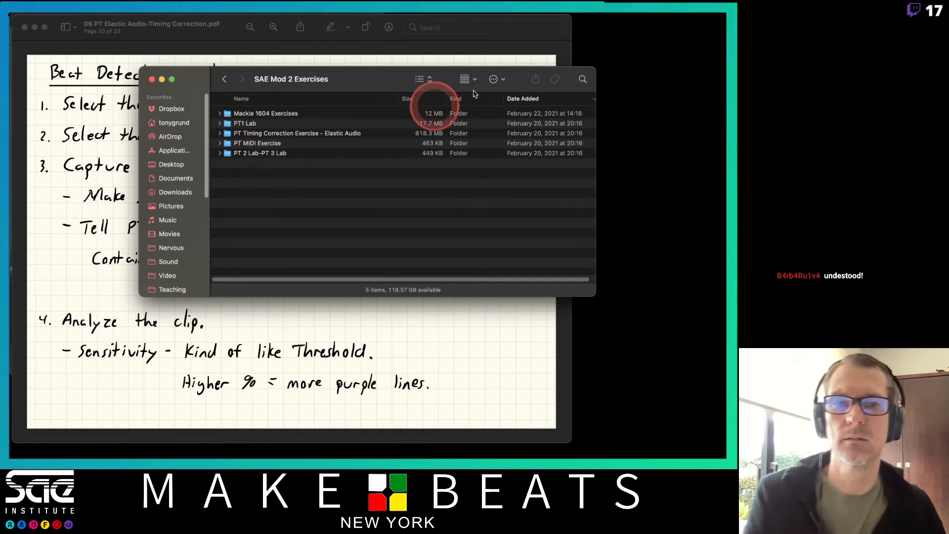
- Search the whole Mac for file names matching "sharp hand joe" and sort the matches by date modified, oldest first
{"action": "left_click", "coordinate": [582, 80]}
{"action": "type", "text": "sharp hand joe"}
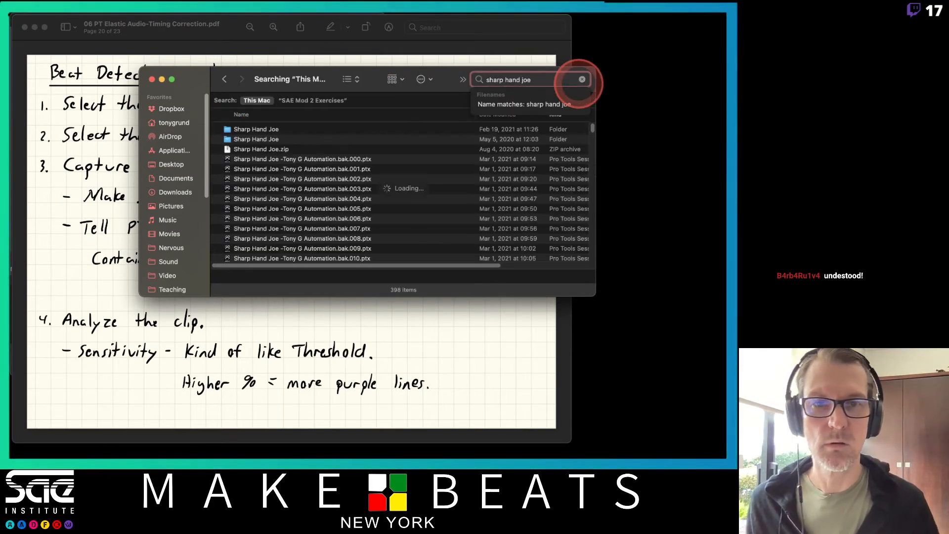
{"action": "key", "text": "Down"}
{"action": "key", "text": "Return"}
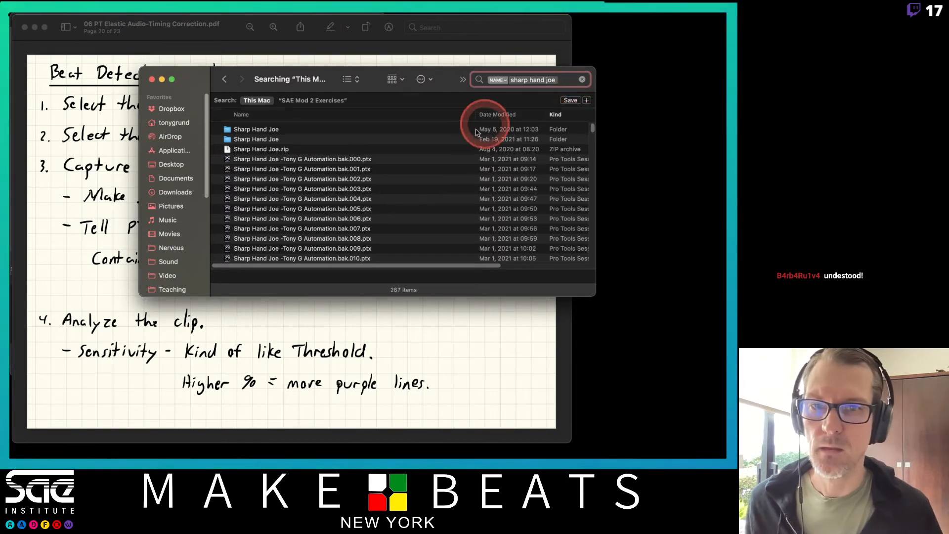
{"action": "left_click", "coordinate": [518, 118]}
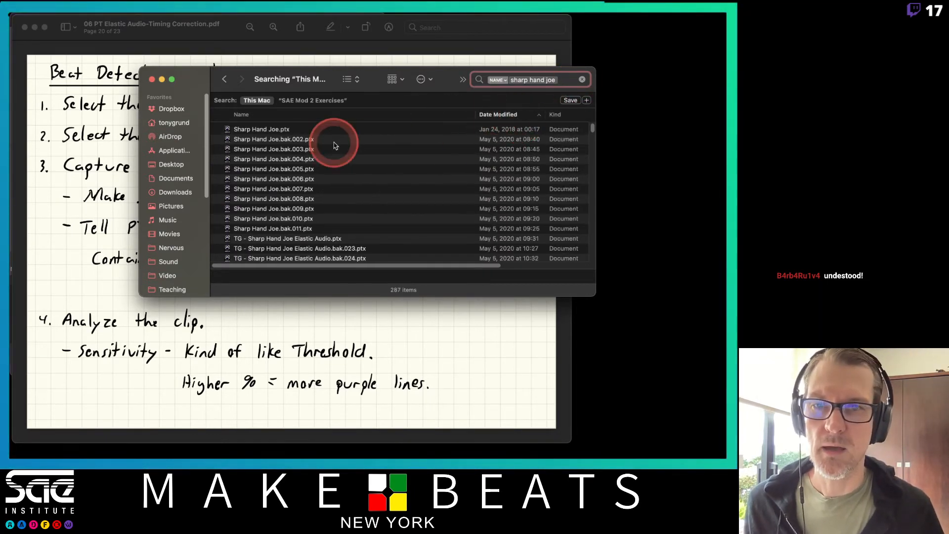
- Check where Sharp Hand Joe.ptx is stored, and open the session "TG - Sharp Hand Joe Elastic Audio.ptx" in Pro Tools
{"action": "left_click", "coordinate": [249, 131]}
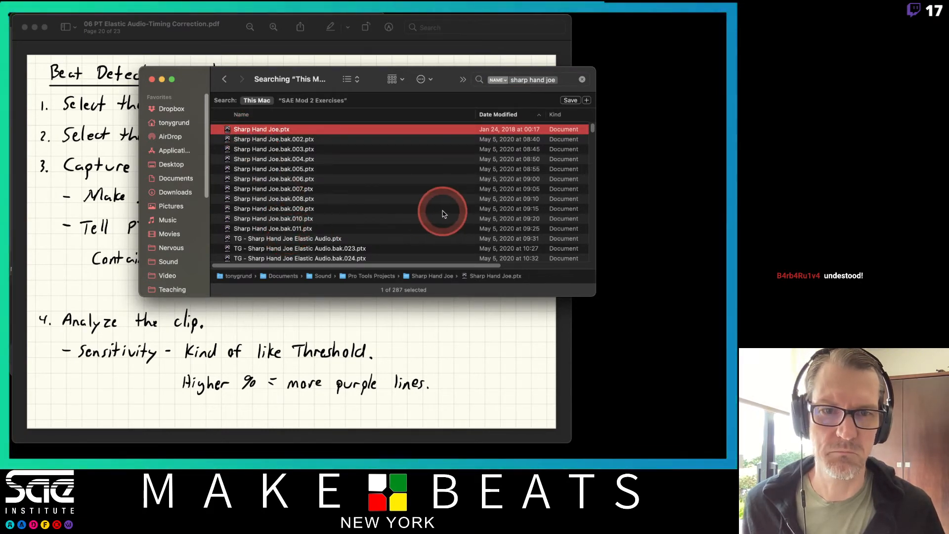
{"action": "scroll", "coordinate": [440, 212], "scroll_direction": "down", "scroll_amount": 5}
{"action": "scroll", "coordinate": [443, 213], "scroll_direction": "up", "scroll_amount": 5}
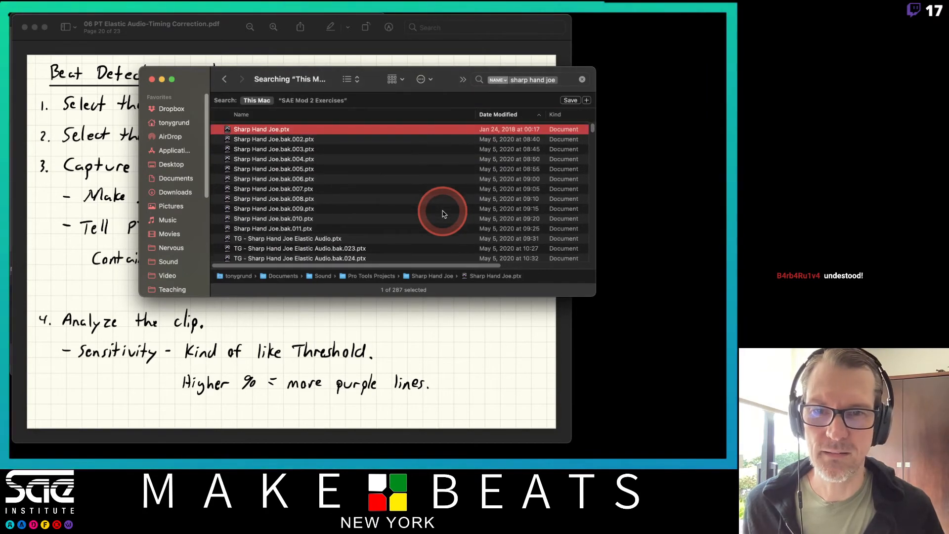
{"action": "scroll", "coordinate": [444, 214], "scroll_direction": "down", "scroll_amount": 1}
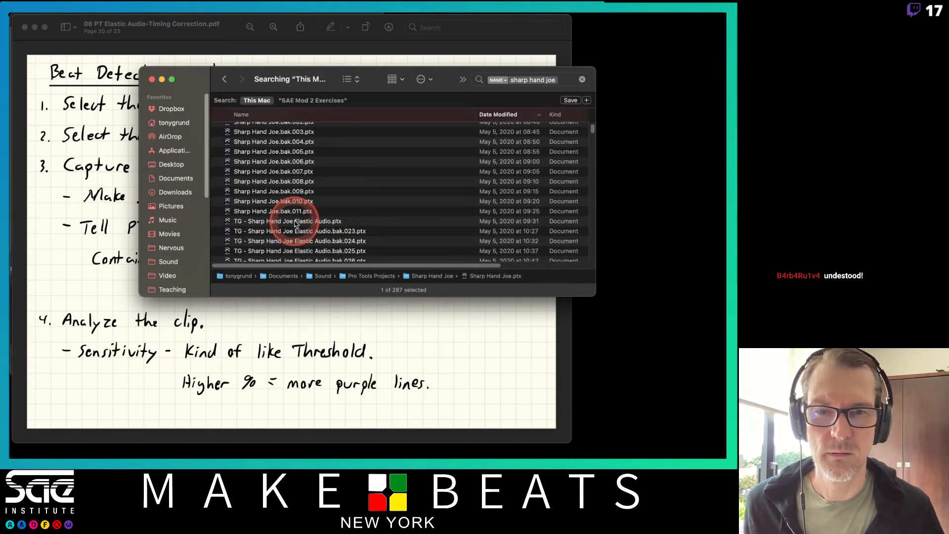
{"action": "double_click", "coordinate": [295, 222]}
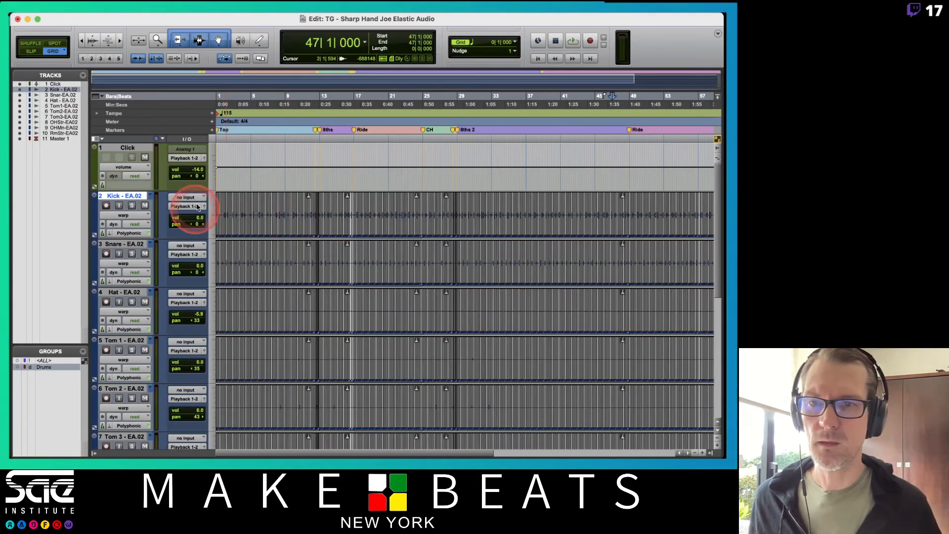
- Switch the grouped drum tracks from the Elastic Audio playlist back to the original Kick (1) playlist
{"action": "left_click", "coordinate": [150, 195]}
{"action": "left_click", "coordinate": [173, 171]}
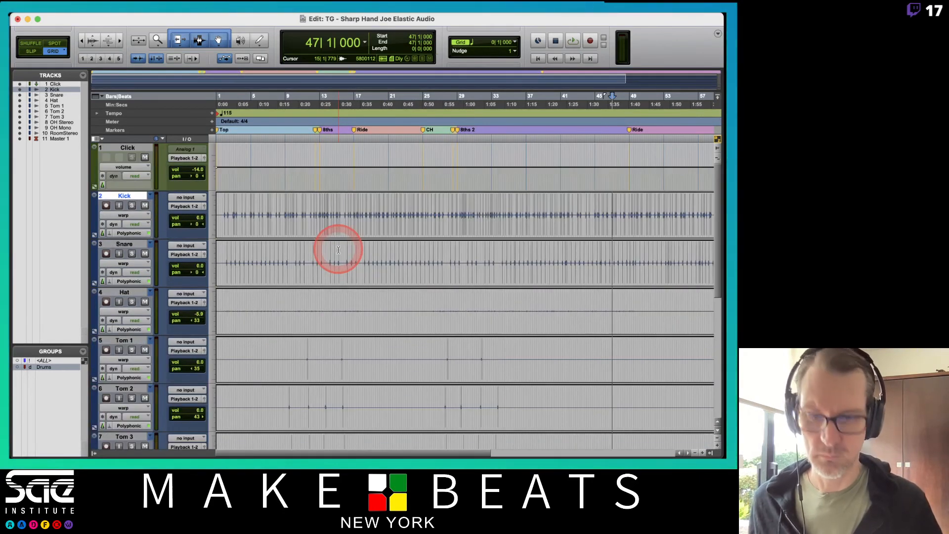
- Play the original drums against the click from bar 1 beat 4, check the levels in the Mix window, and return to the Edit window
{"action": "key", "text": "t"}
{"action": "key", "text": "t"}
{"action": "key", "text": "t"}
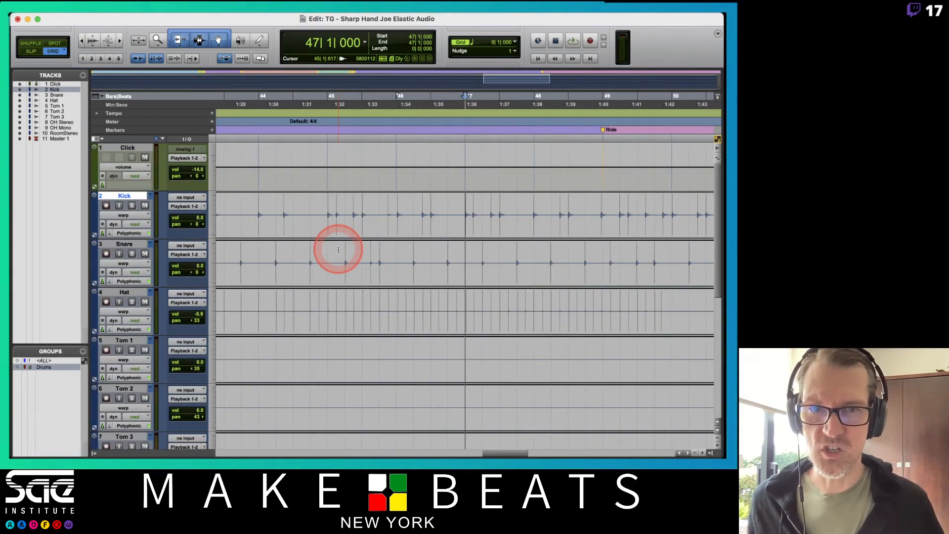
{"action": "key", "text": "Return"}
{"action": "left_click", "coordinate": [268, 100]}
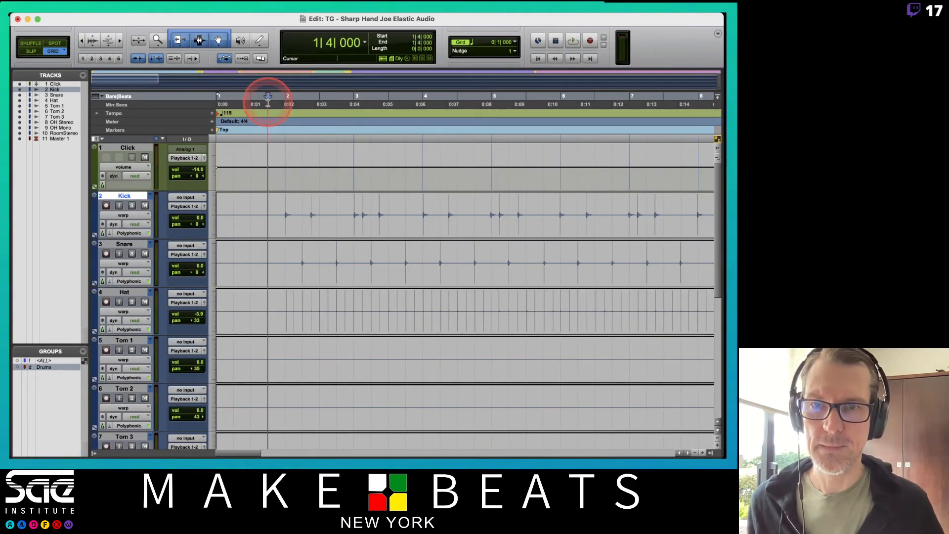
{"action": "key", "text": "space"}
{"action": "left_click", "coordinate": [147, 157]}
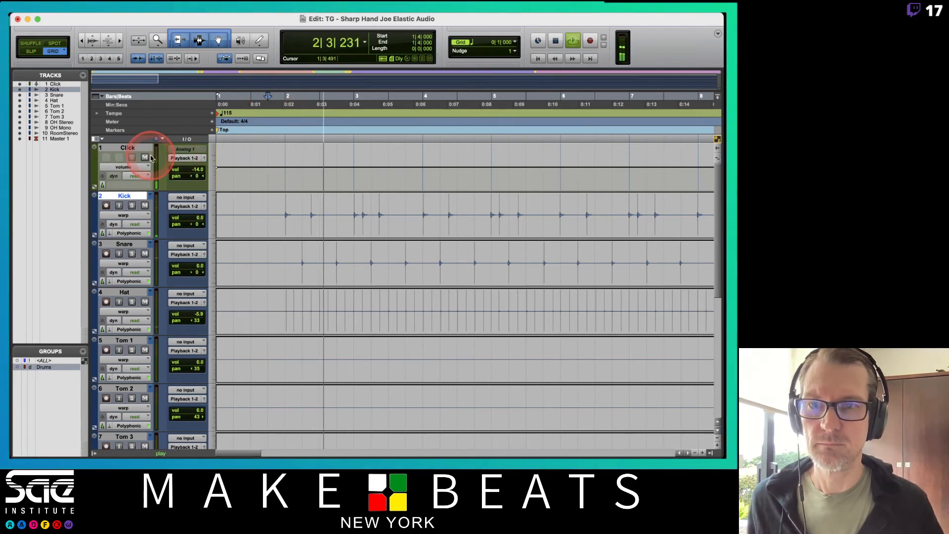
{"action": "left_click", "coordinate": [243, 214]}
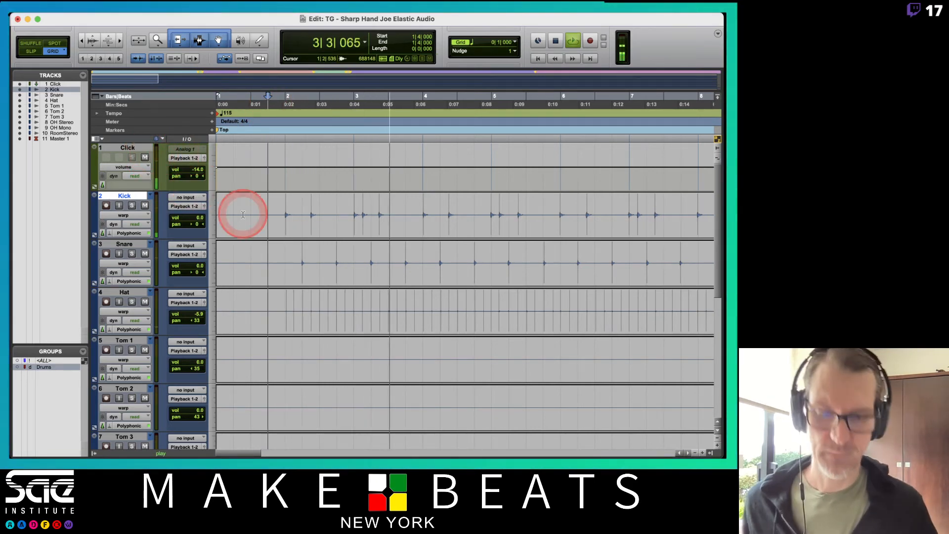
{"action": "key", "text": "super+equal"}
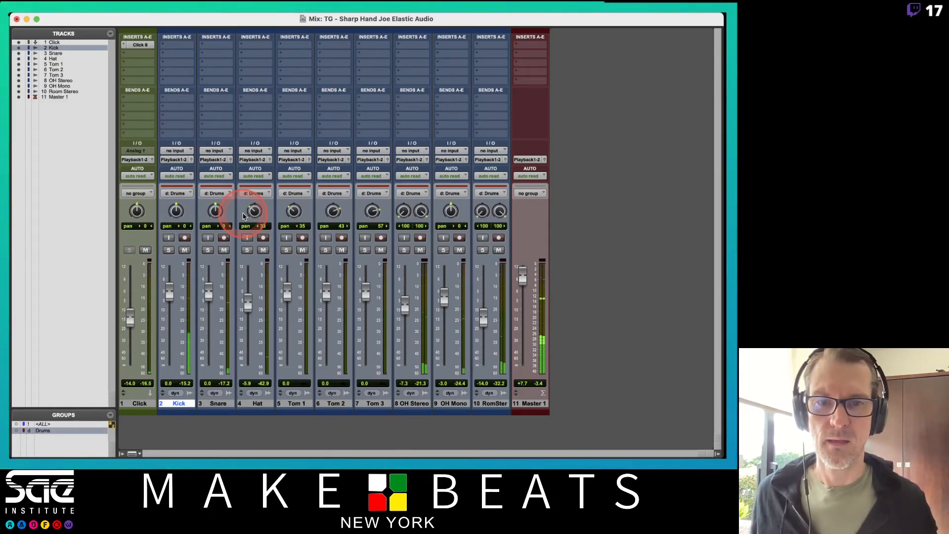
{"action": "key", "text": "space"}
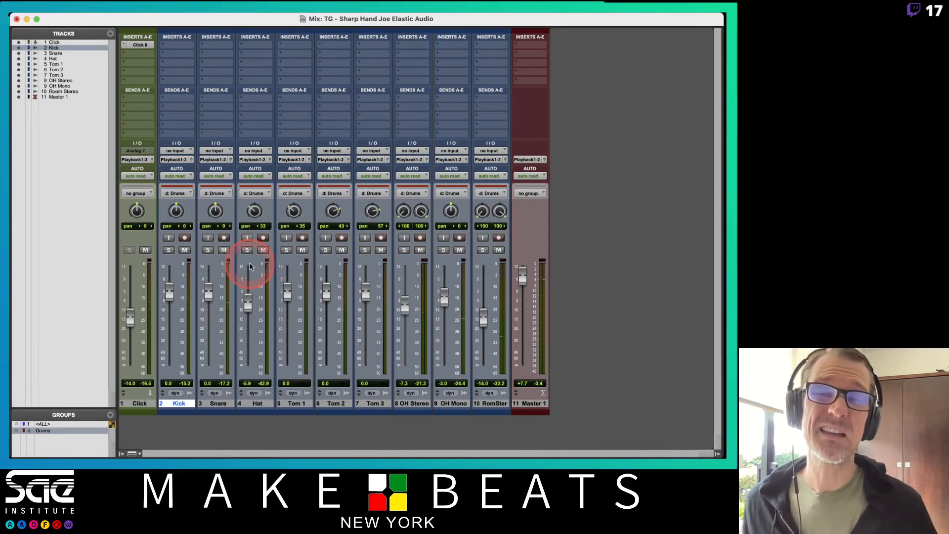
{"action": "key", "text": "super+equal"}
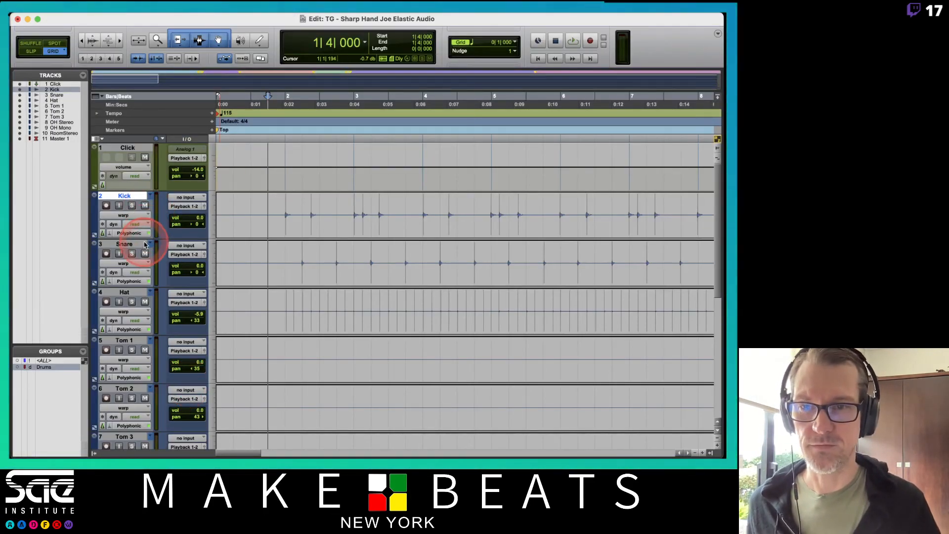
- Disable Elastic Audio on the grouped drum tracks and select their full-length clips starting at bar 1
{"action": "left_click", "coordinate": [110, 234]}
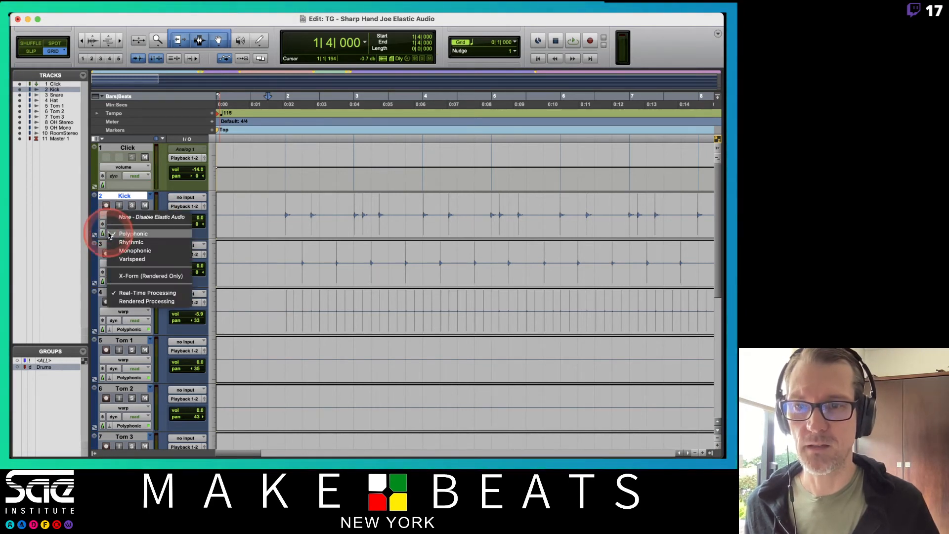
{"action": "left_click", "coordinate": [132, 217]}
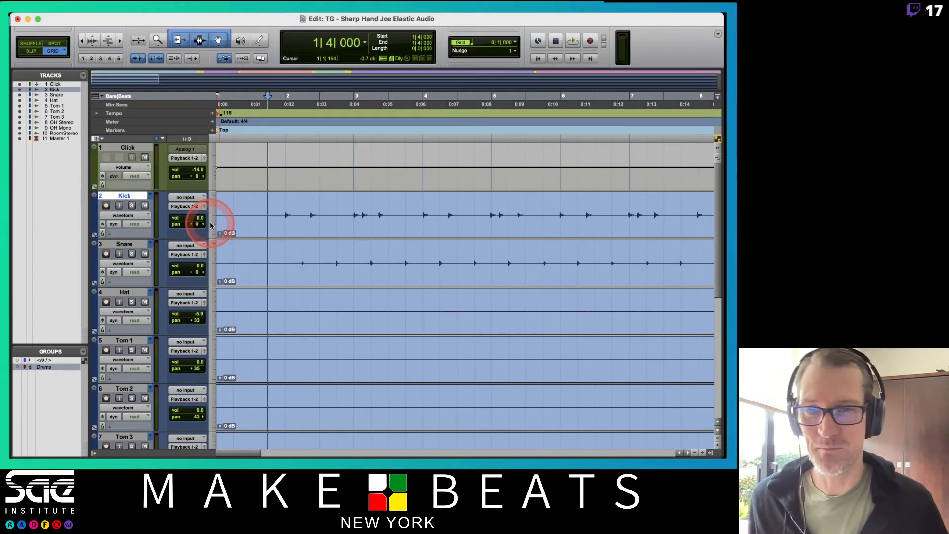
{"action": "left_click", "coordinate": [263, 223]}
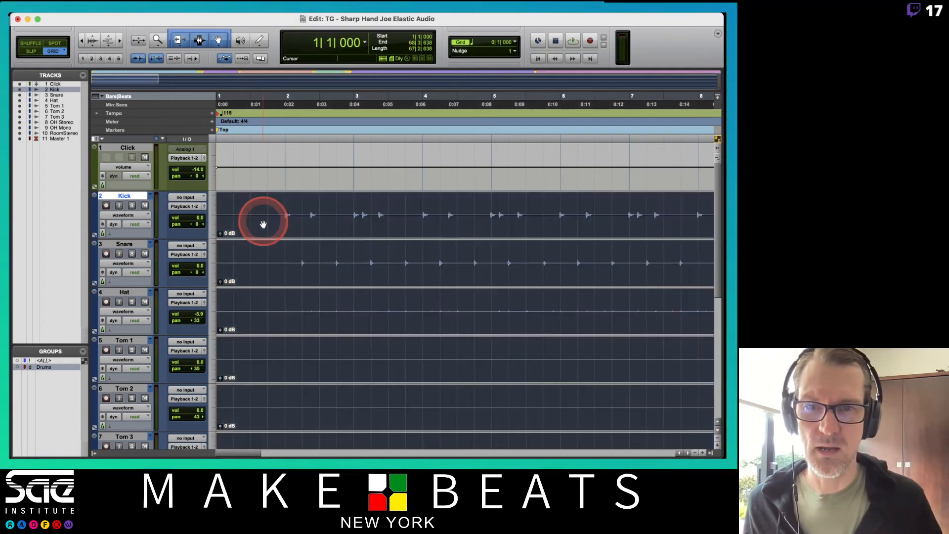
{"action": "key", "text": "r"}
{"action": "key", "text": "r"}
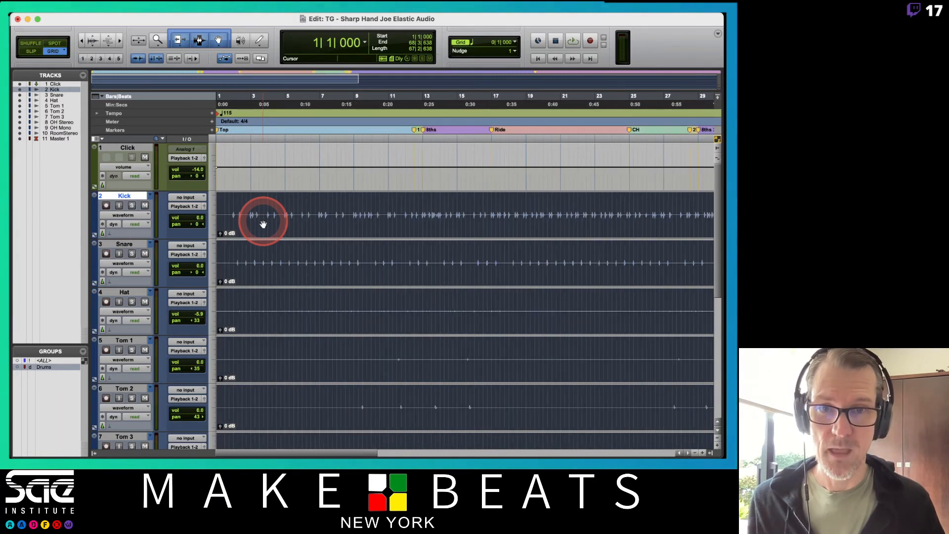
{"action": "key", "text": "super+8"}
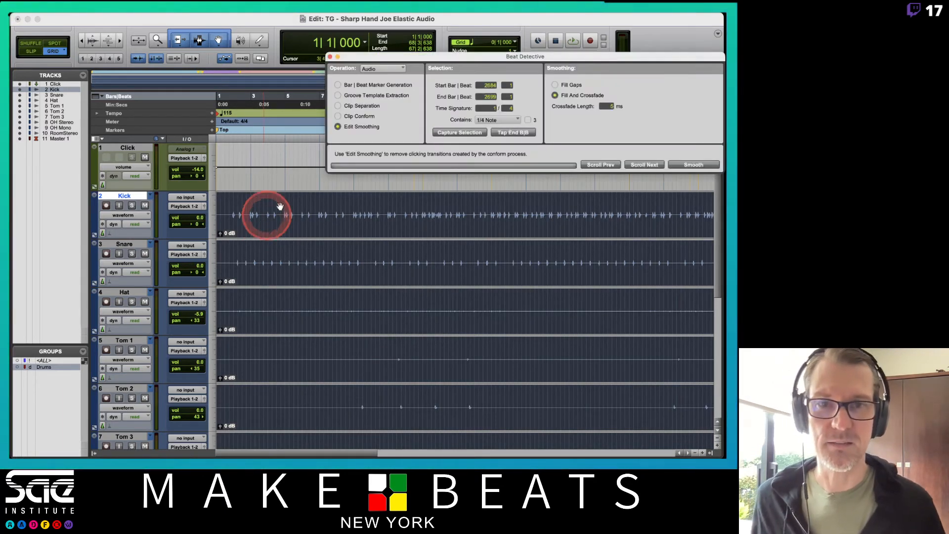
{"action": "left_click_drag", "start_coordinate": [413, 62], "coordinate": [310, 75]}
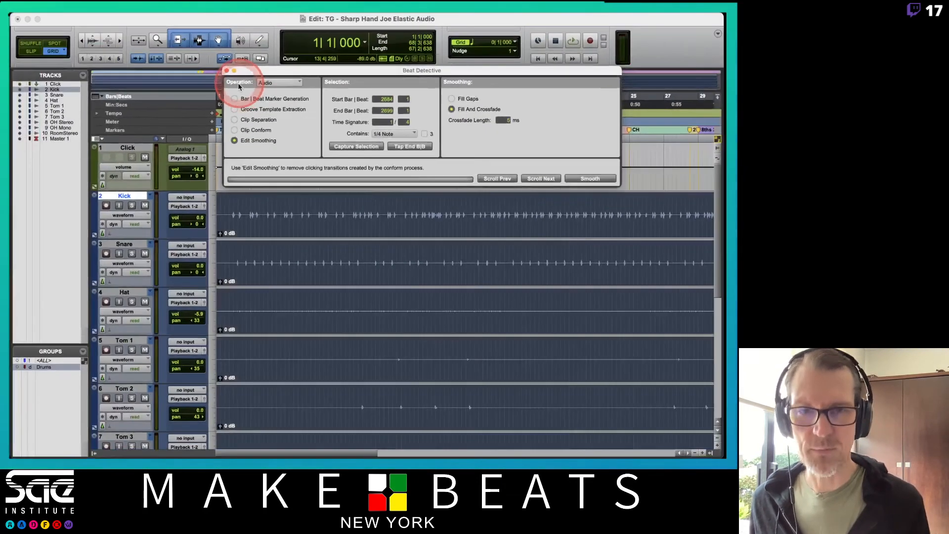
{"action": "left_click", "coordinate": [226, 70]}
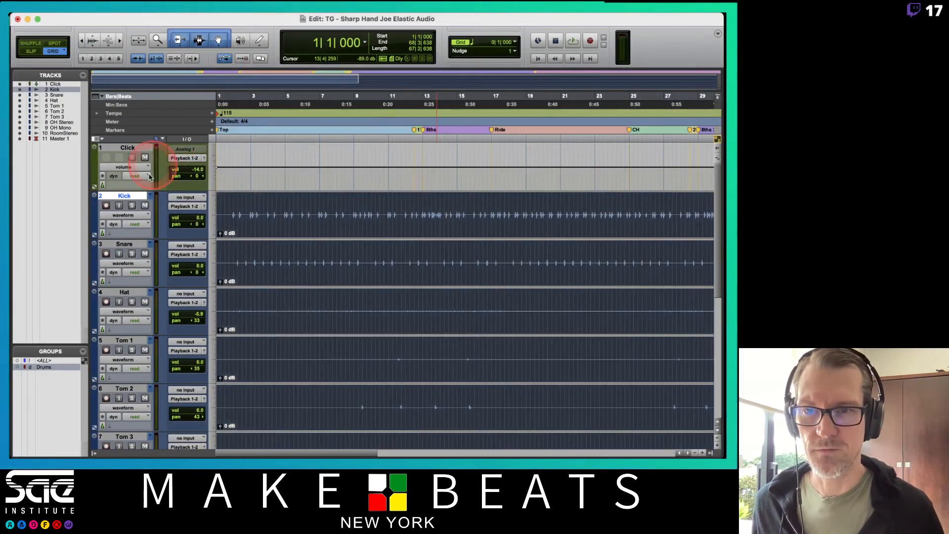
- Create a new playlist for the grouped drum tracks
{"action": "left_click", "coordinate": [151, 196]}
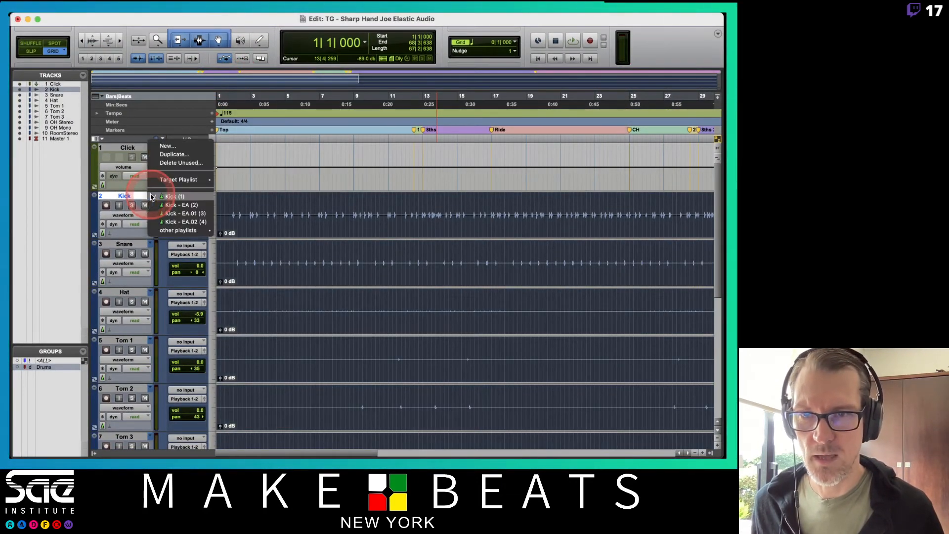
{"action": "left_click", "coordinate": [172, 147]}
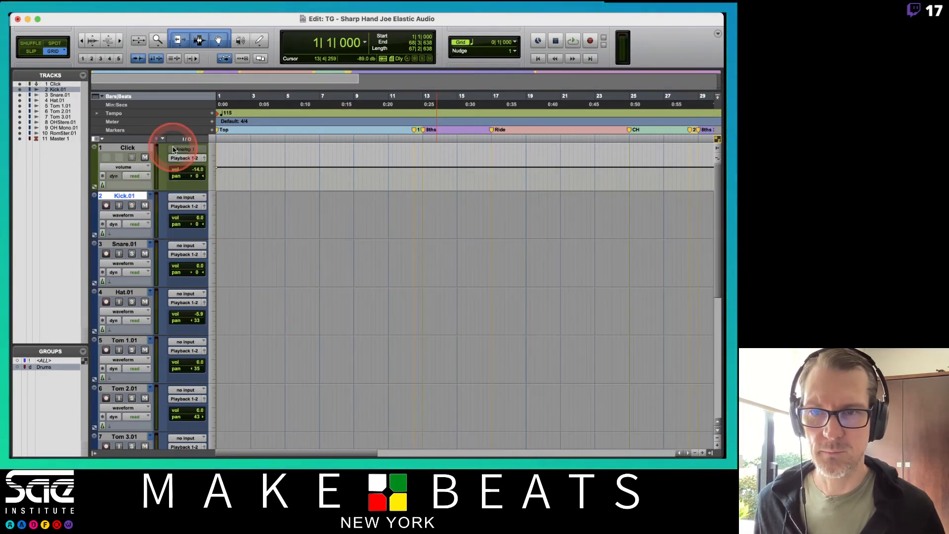
- Undo the new empty playlist and duplicate the original Kick (1) playlist across the grouped drum tracks
{"action": "key", "text": "super+z"}
{"action": "left_click", "coordinate": [151, 197]}
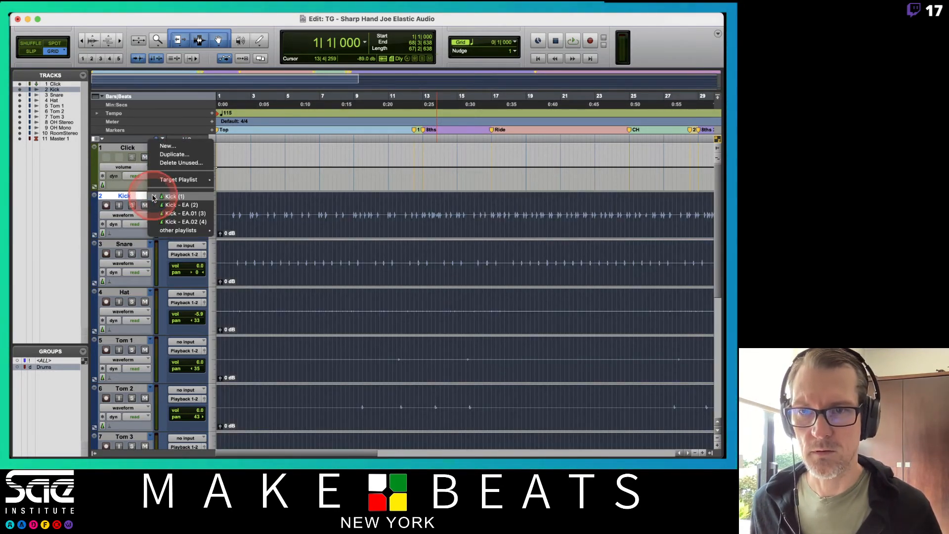
{"action": "left_click", "coordinate": [172, 154]}
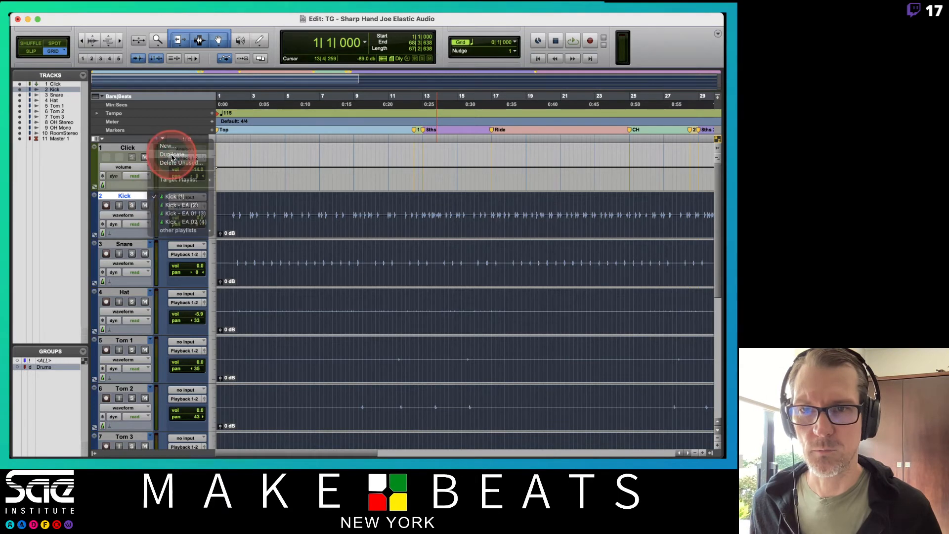
- Rename the duplicated kick, snare, hat and first tom playlists as Kick - BD, Snare- BD, Hat- BD and Tom 1- BD
{"action": "double_click", "coordinate": [138, 196]}
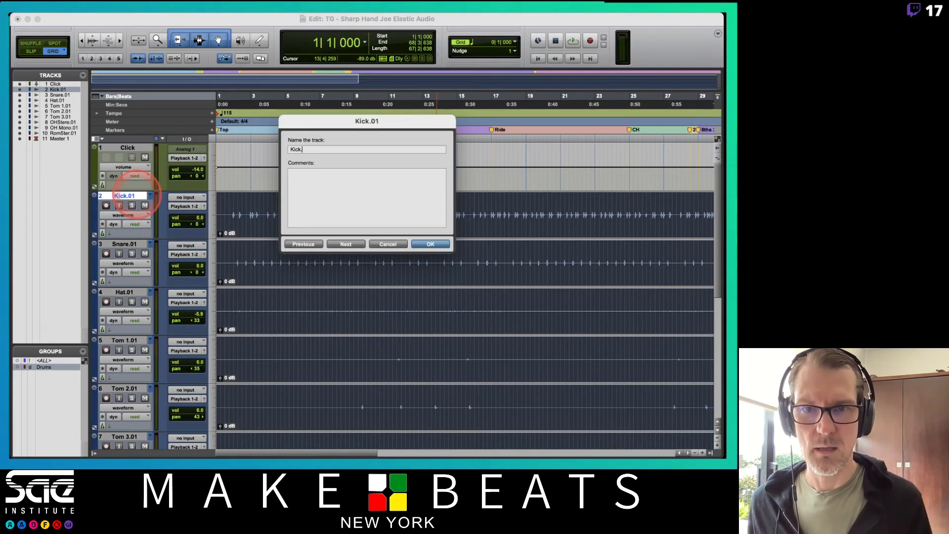
{"action": "type", "text": "Kick - BD"}
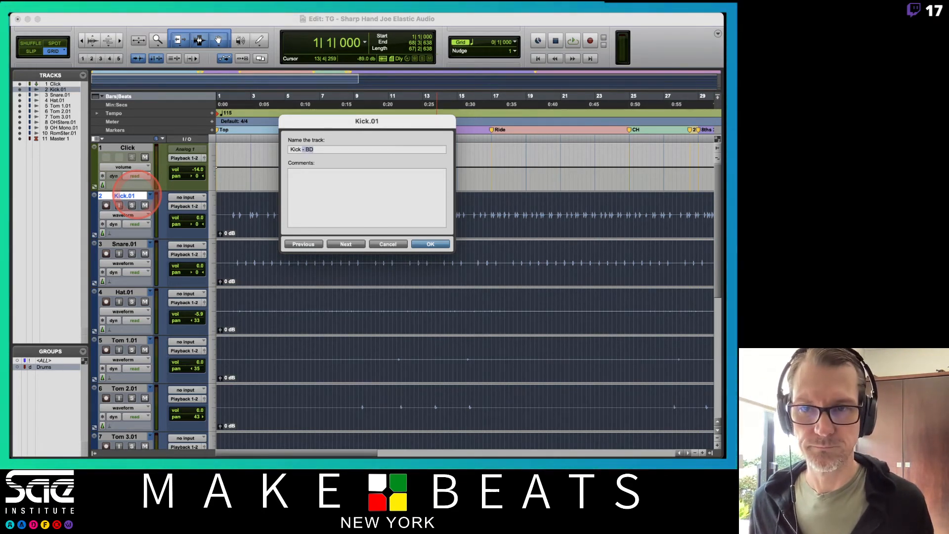
{"action": "key", "text": "super+Right"}
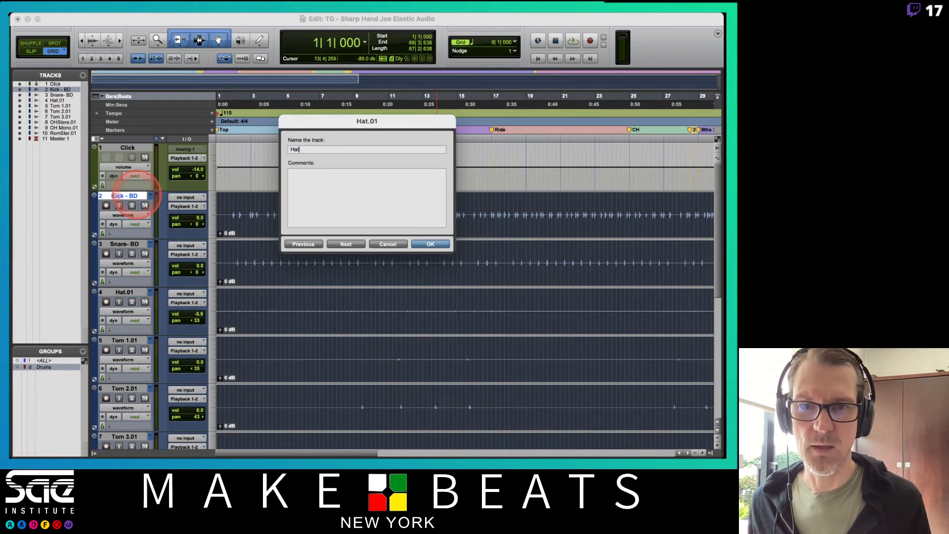
{"action": "key", "text": "super+Right"}
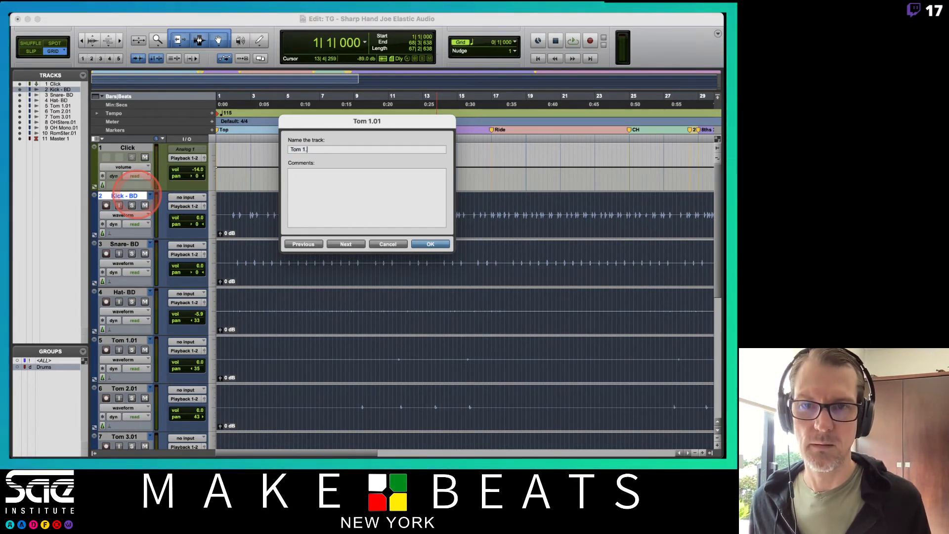
{"action": "key", "text": "super+Right"}
- Rename the remaining drum playlists as Tom 2- BD, Tom 3- BD, OH- BD, OH Mono- BD and RomSter-BD
{"action": "type", "text": "Tom 2"}
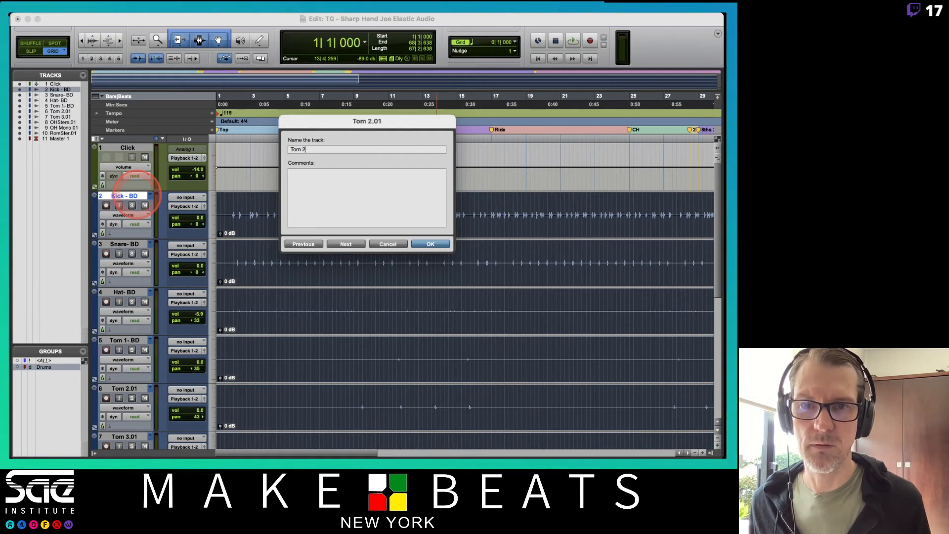
{"action": "type", "text": "- BD"}
{"action": "key", "text": "super+Right"}
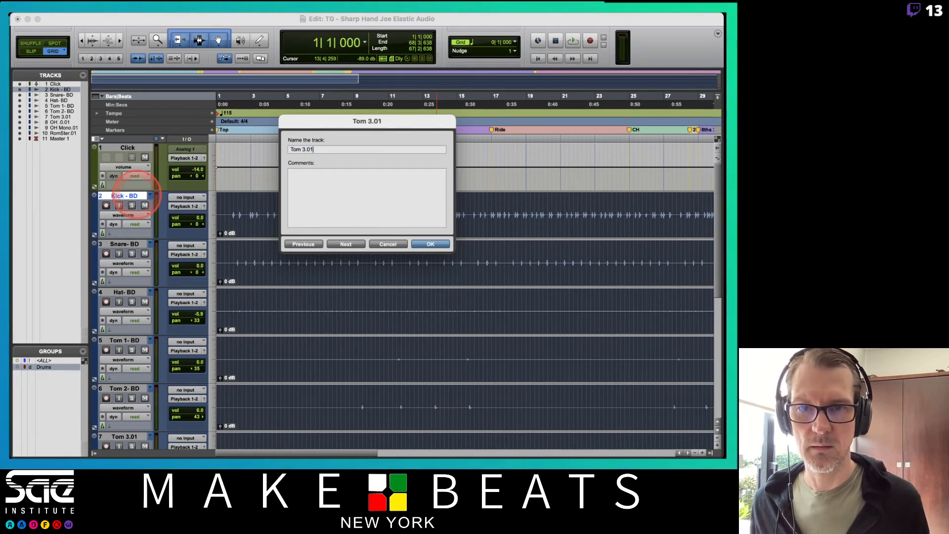
{"action": "key", "text": "super+Right"}
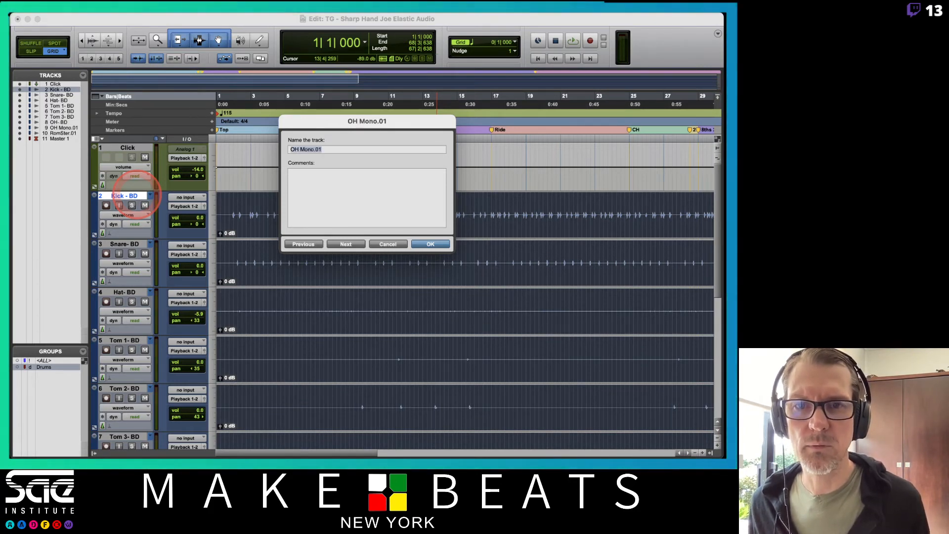
{"action": "key", "text": "super+Left"}
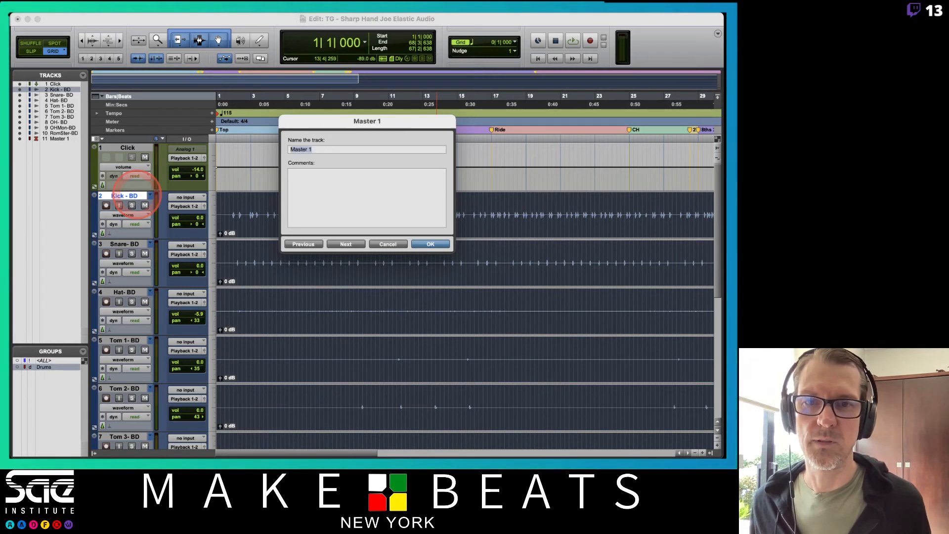
{"action": "key", "text": "Return"}
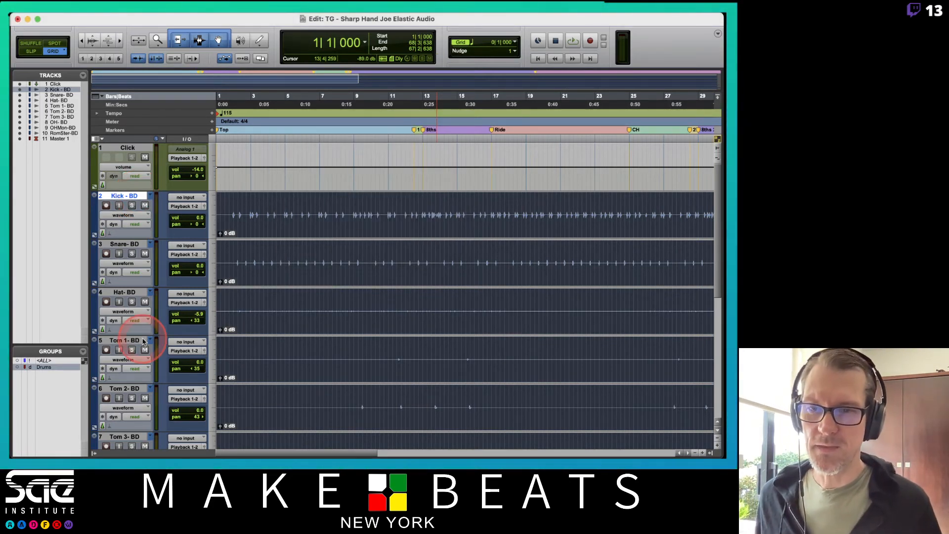
- Hide and make inactive the OH Mono- BD and RomSter-BD tracks, and play the remaining drums from bar 1
{"action": "scroll", "coordinate": [230, 360], "scroll_direction": "down", "scroll_amount": 5}
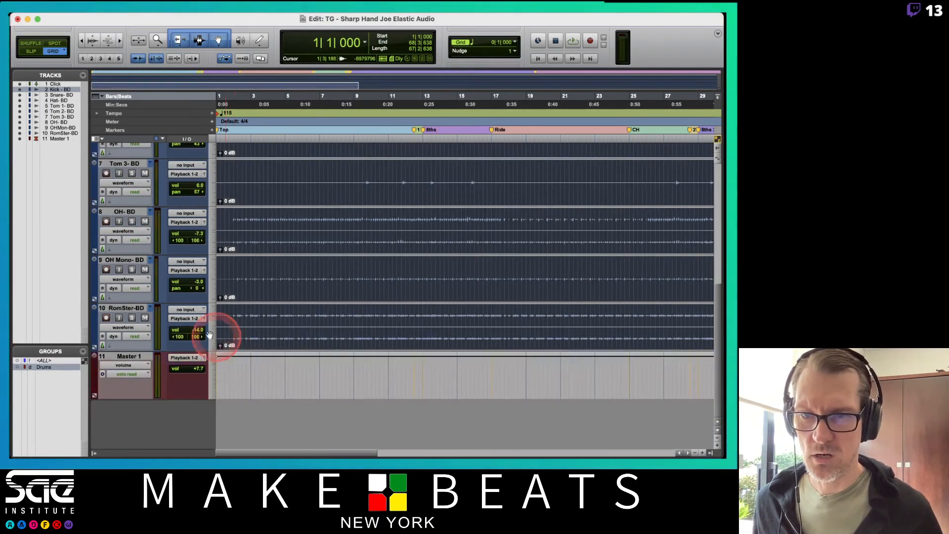
{"action": "left_click", "coordinate": [133, 308]}
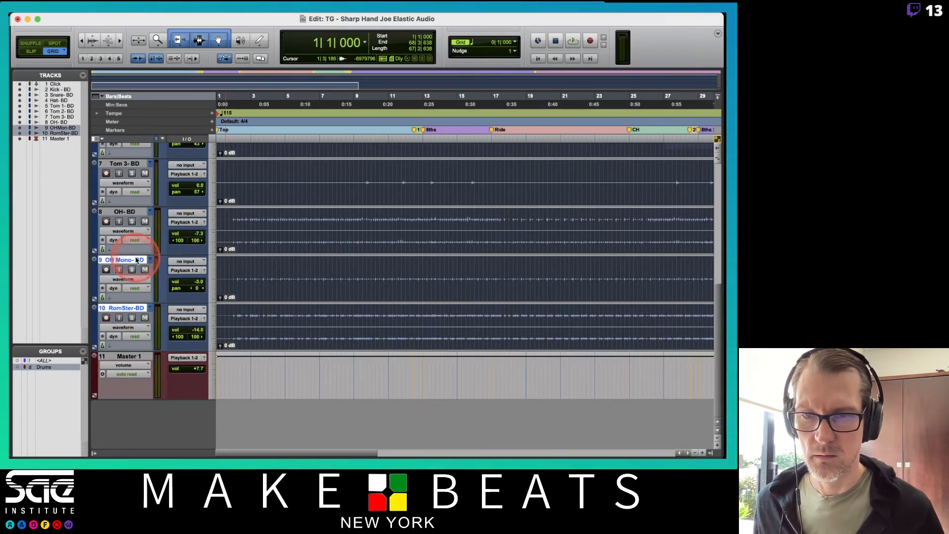
{"action": "right_click", "coordinate": [136, 260]}
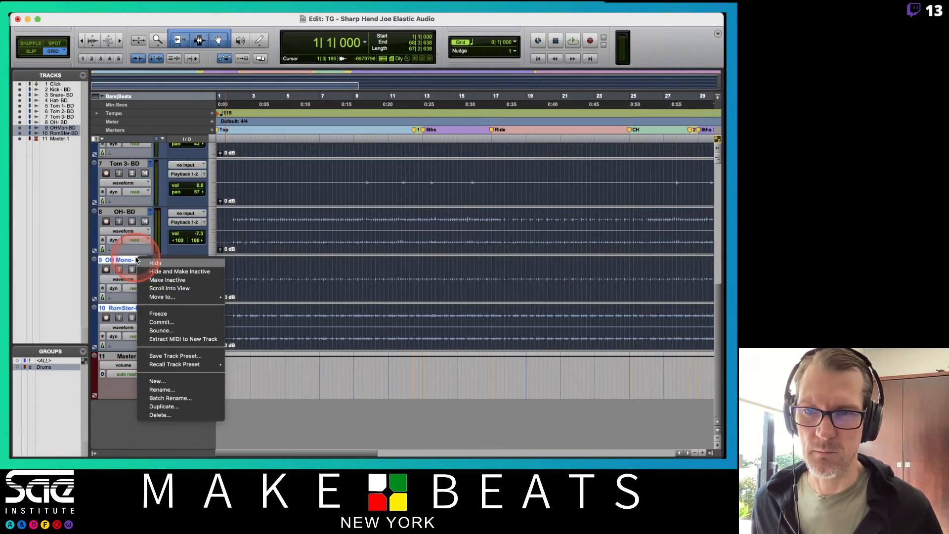
{"action": "left_click", "coordinate": [181, 271]}
{"action": "key", "text": "space"}
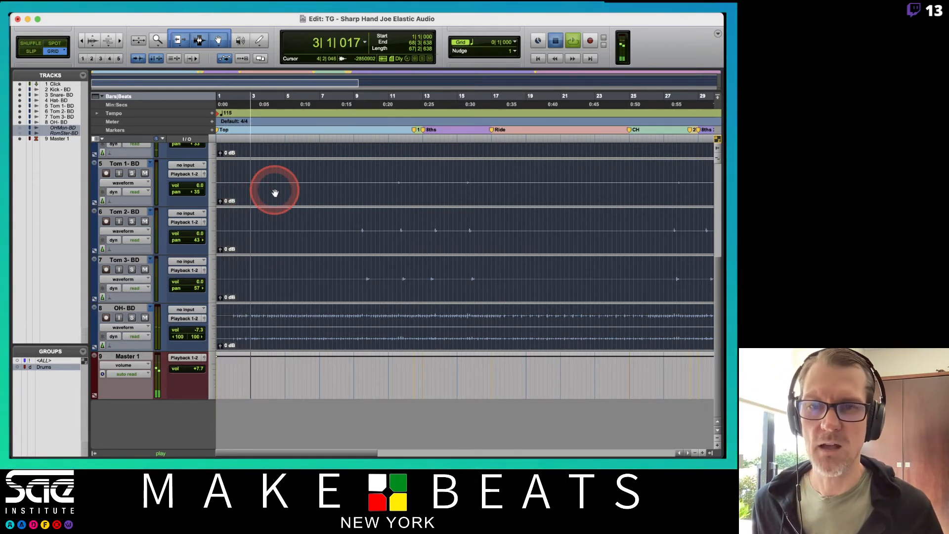
{"action": "key", "text": "space"}
- Place the edit cursor at bar 12 beat 3 in the drum tracks and set the grid to 1/2 note
{"action": "scroll", "coordinate": [273, 191], "scroll_direction": "up", "scroll_amount": 5}
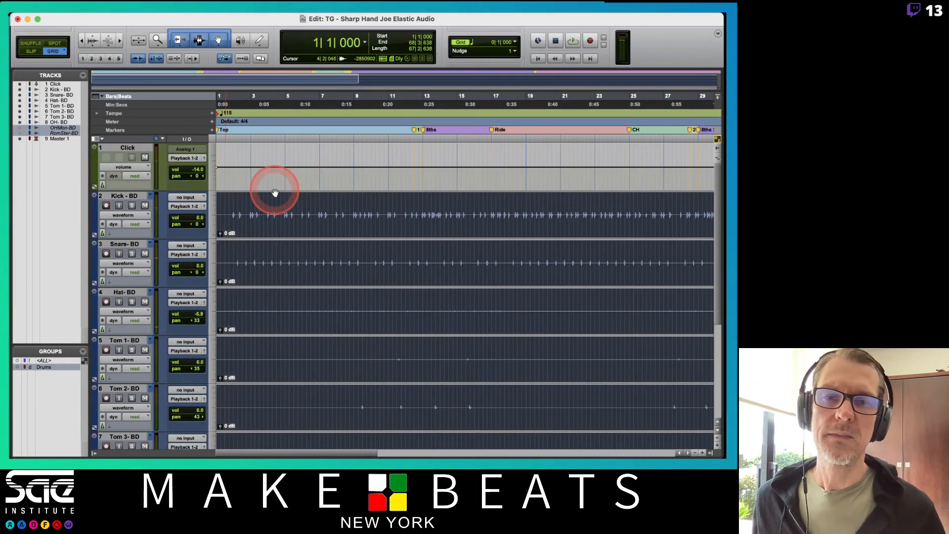
{"action": "left_click", "coordinate": [415, 209]}
{"action": "key", "text": "super+bracketright"}
{"action": "key", "text": "super+bracketright"}
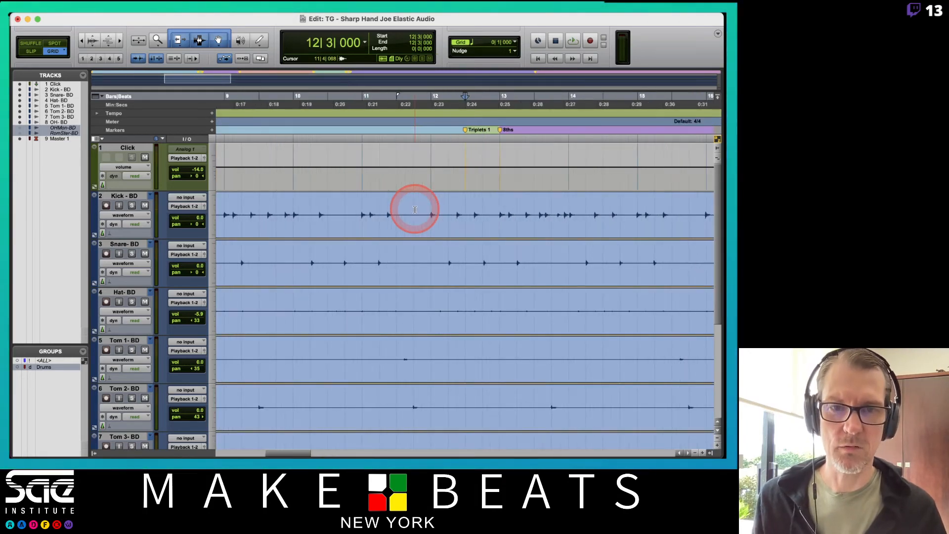
{"action": "left_click", "coordinate": [514, 44]}
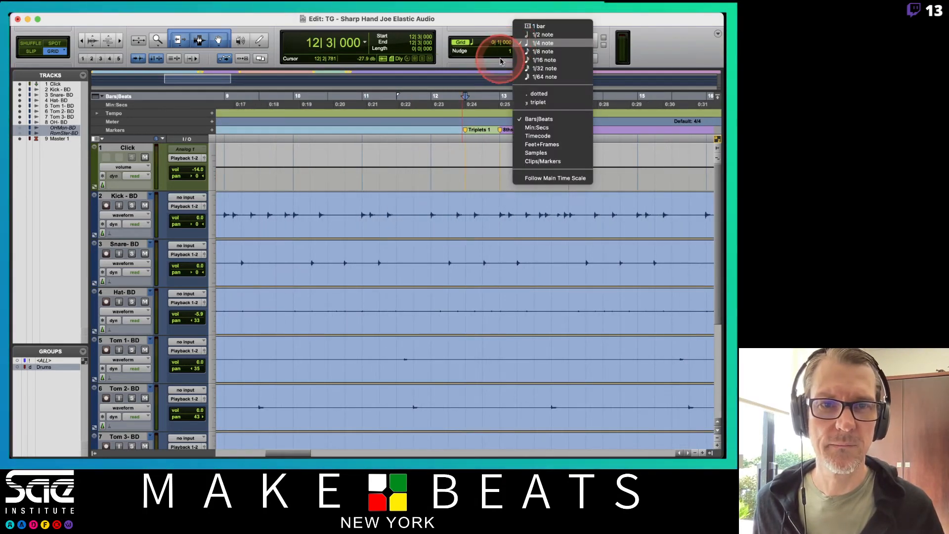
{"action": "left_click", "coordinate": [538, 35]}
- Try separating the grouped drum clips at the Triplets 1 and 8ths markers, at bar 12 beat 3 and bar 13 beat 1
{"action": "left_click", "coordinate": [483, 174]}
{"action": "left_click", "coordinate": [471, 208]}
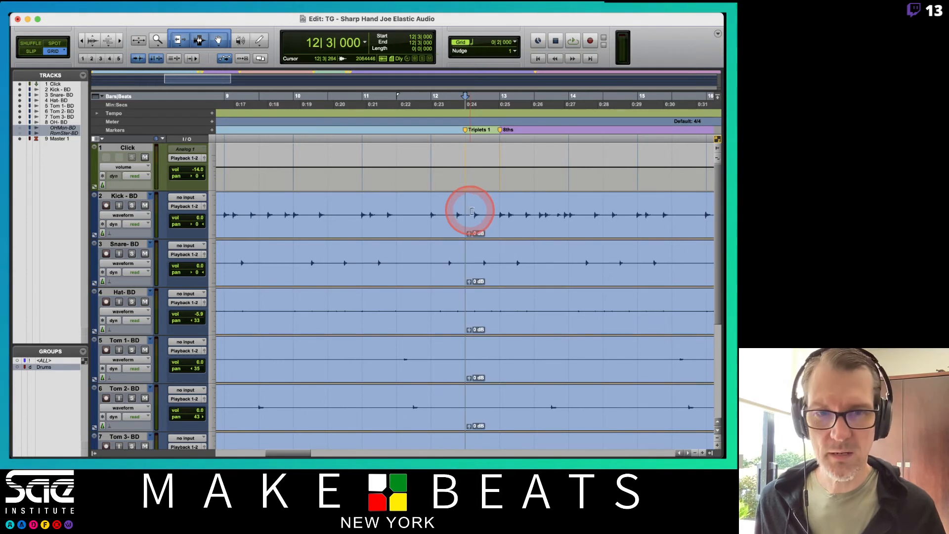
{"action": "left_click", "coordinate": [492, 212]}
{"action": "left_click", "coordinate": [496, 212]}
{"action": "key", "text": "super+e"}
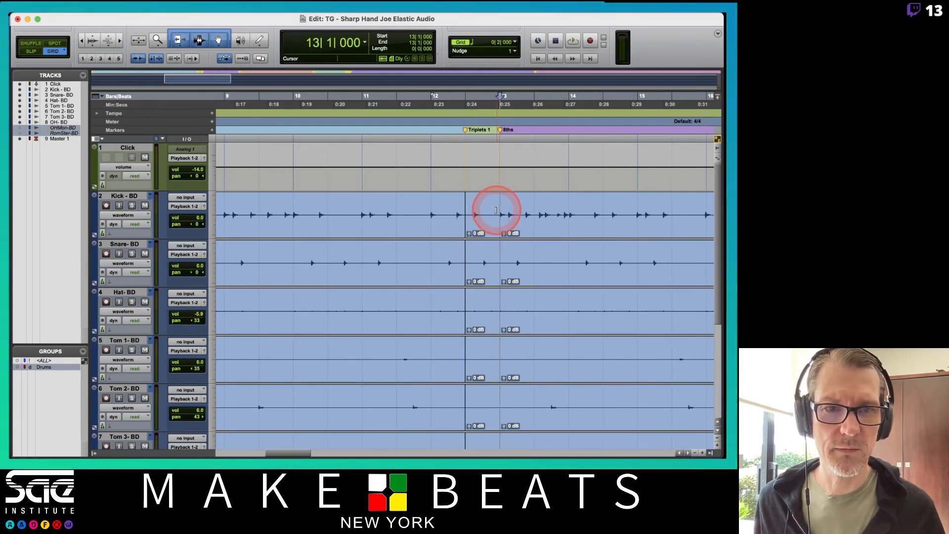
- Play the drums from bar 13 to check the section change, and undo the clip separations
{"action": "scroll", "coordinate": [495, 210], "scroll_direction": "right", "scroll_amount": 3}
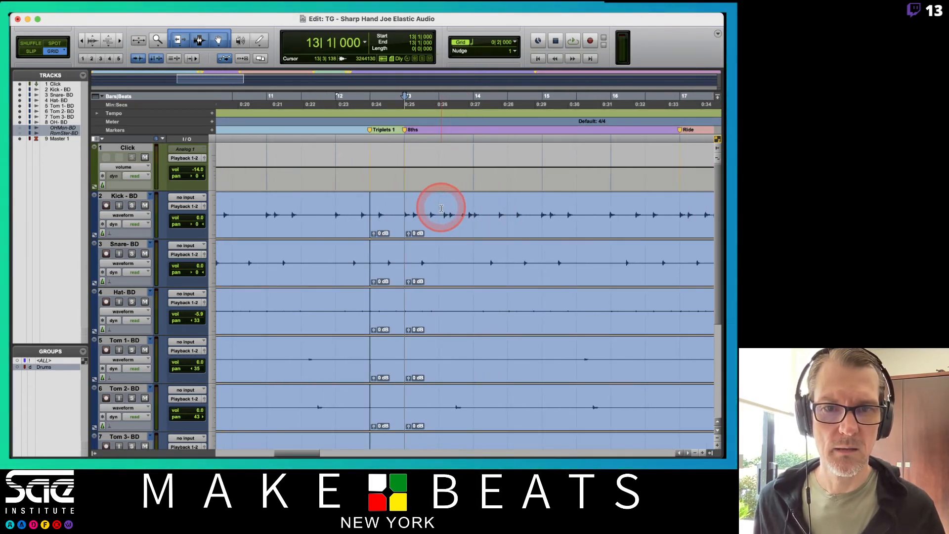
{"action": "key", "text": "space"}
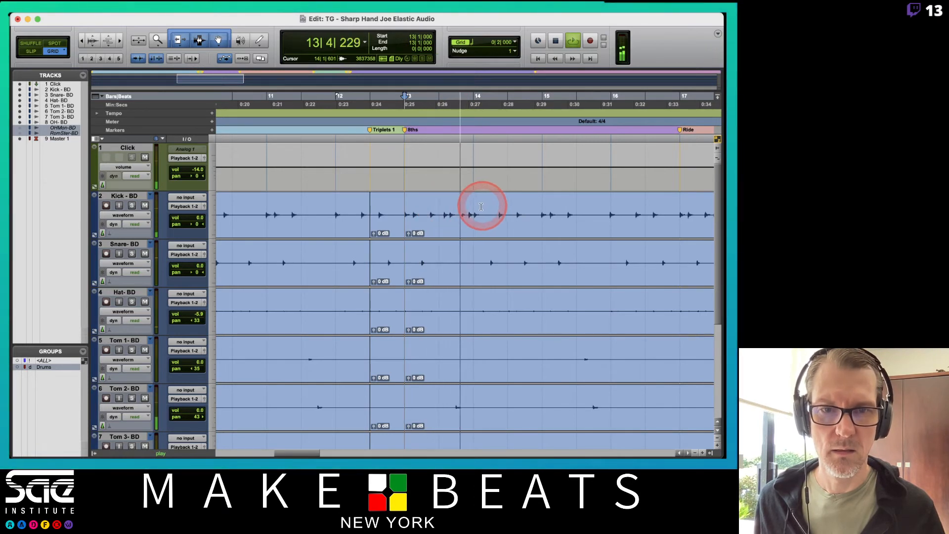
{"action": "key", "text": "space"}
{"action": "key", "text": "super+z"}
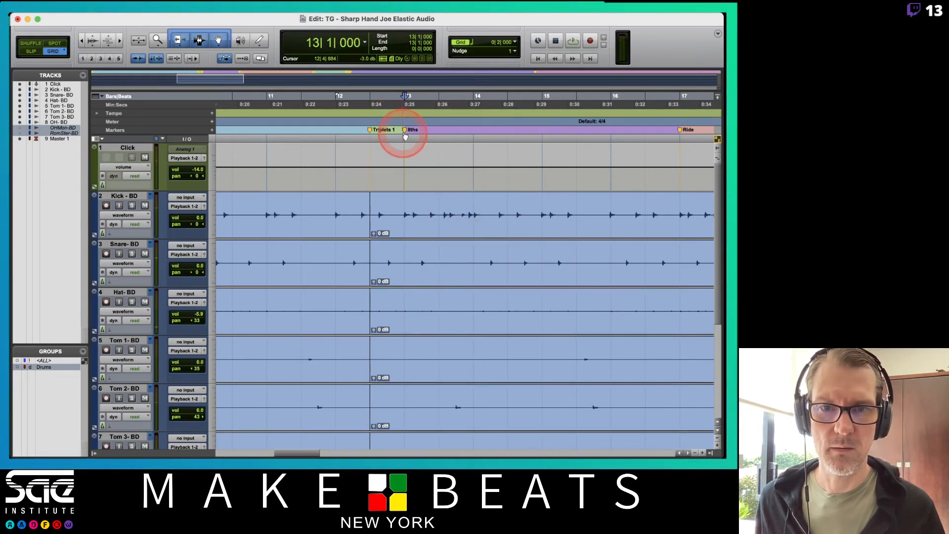
- Move the 8ths marker to bar 13 beat 3 and the Triplets 1 marker to bar 13 beat 1
{"action": "left_click_drag", "start_coordinate": [405, 132], "coordinate": [431, 131]}
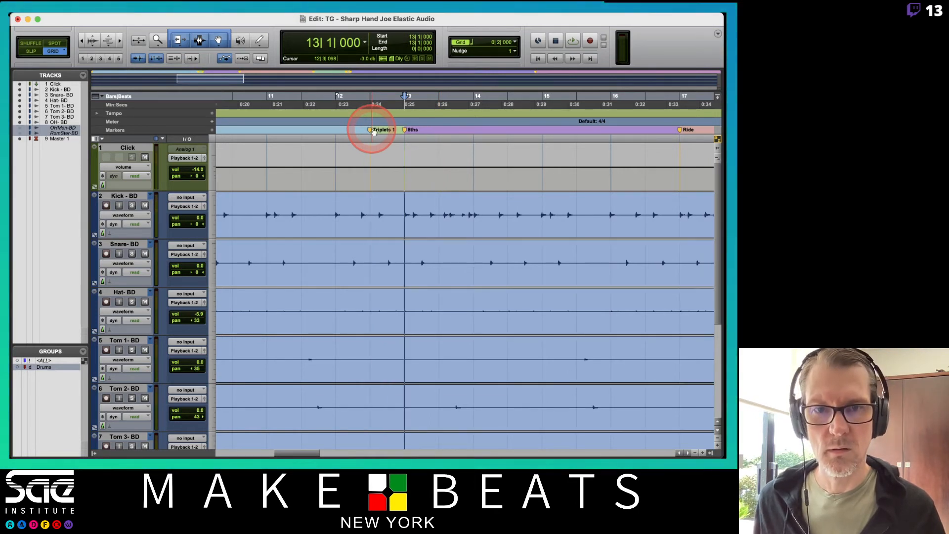
{"action": "left_click_drag", "start_coordinate": [404, 130], "coordinate": [439, 136]}
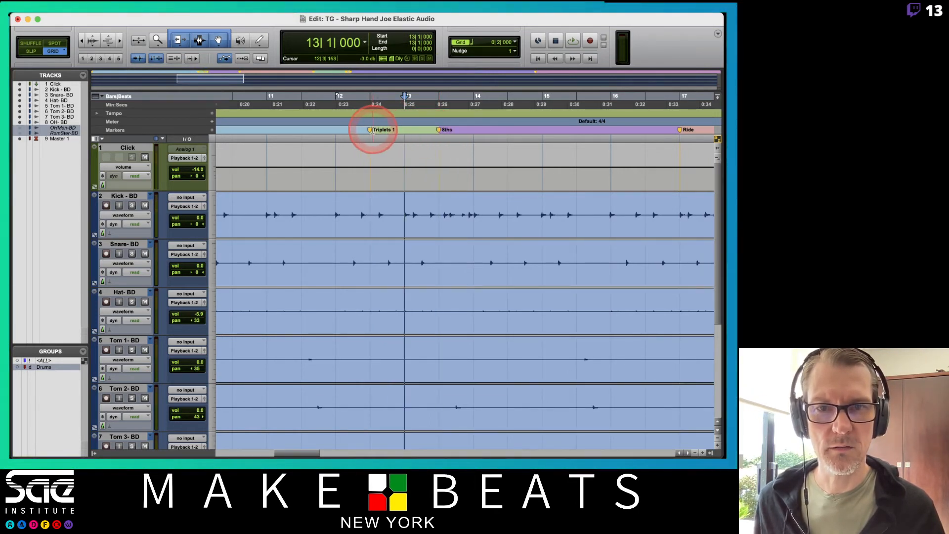
{"action": "left_click_drag", "start_coordinate": [372, 130], "coordinate": [404, 130]}
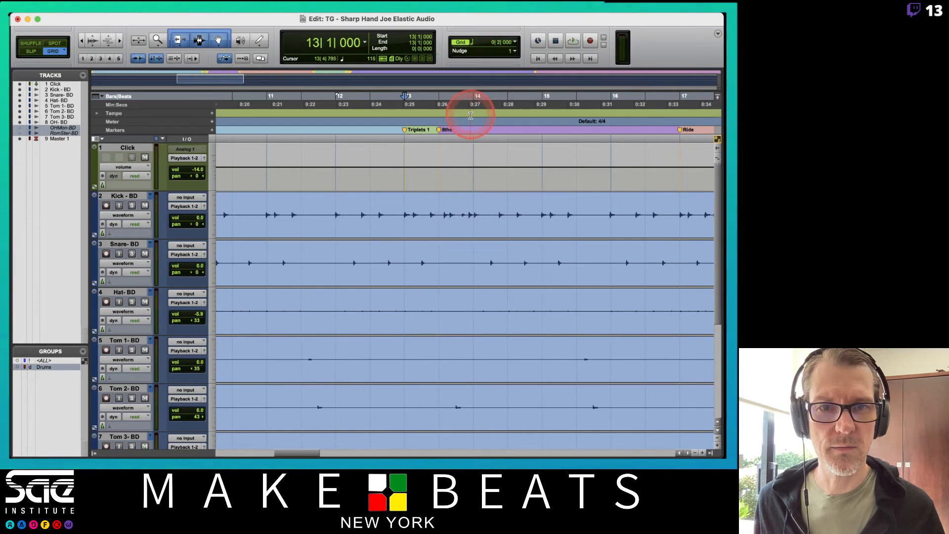
- Place a single 8ths marker at bar 14 beat 1 and move the Triplets 1 marker to bar 13 beat 3
{"action": "key", "text": "KP_Enter"}
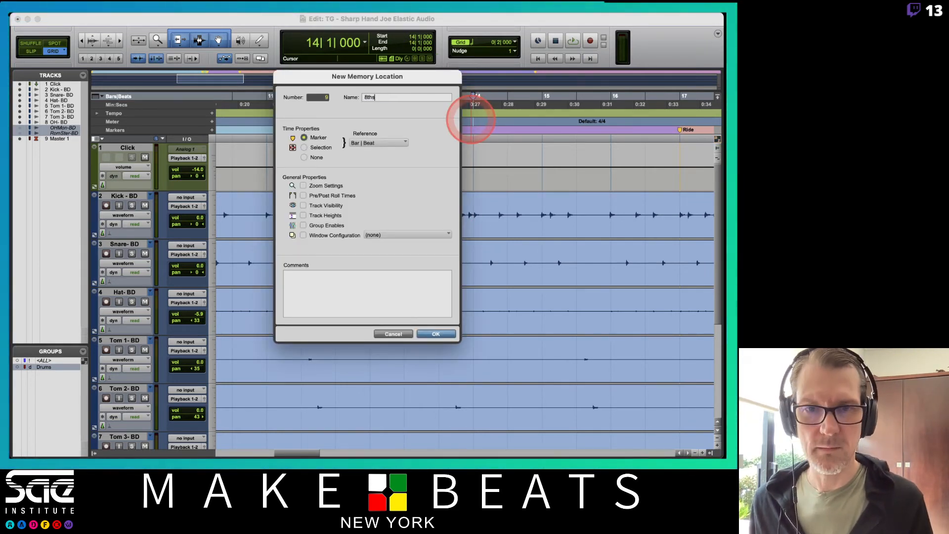
{"action": "key", "text": "Return"}
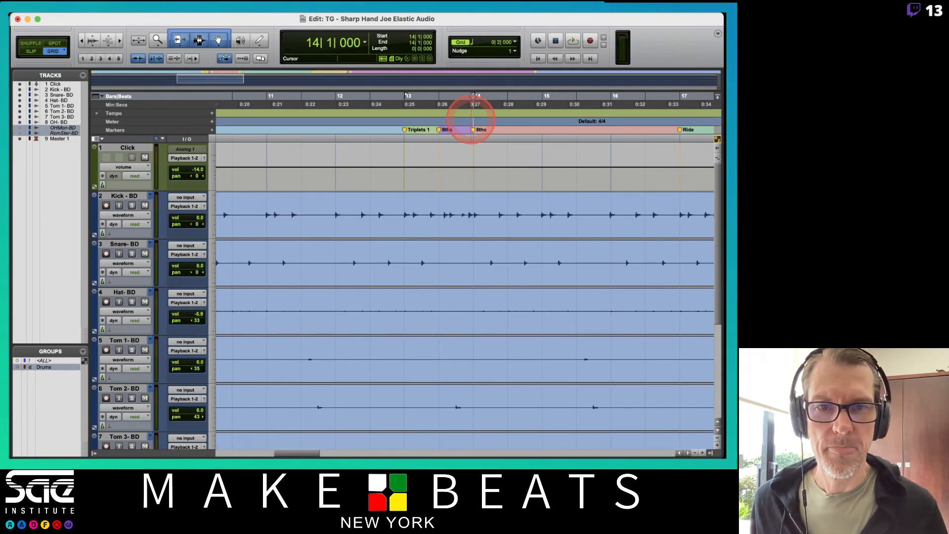
{"action": "mouse_move", "coordinate": [473, 130]}
{"action": "left_mouse_down"}
{"action": "mouse_move", "coordinate": [407, 154]}
{"action": "mouse_move", "coordinate": [440, 131]}
{"action": "mouse_move", "coordinate": [461, 137]}
{"action": "left_mouse_up"}
- Play the drums from bar 13 beat 1 through the Triplets 1 marker to check its placement
{"action": "left_click", "coordinate": [403, 131]}
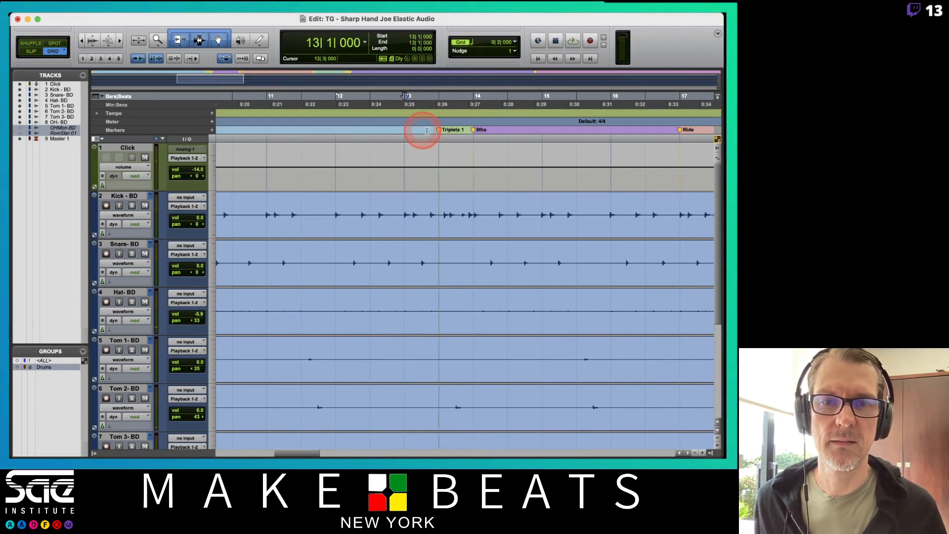
{"action": "key", "text": "space"}
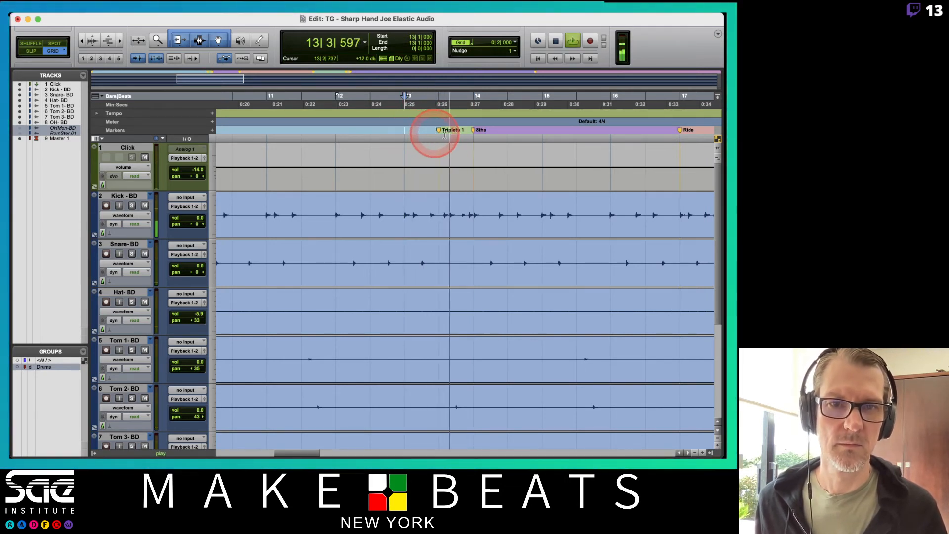
{"action": "key", "text": "space"}
- Play the drums from the Triplets 2 marker at bar 28 beat 3 and move the 8ths 2 marker to bar 30 beat 1
{"action": "scroll", "coordinate": [565, 206], "scroll_direction": "right", "scroll_amount": 5}
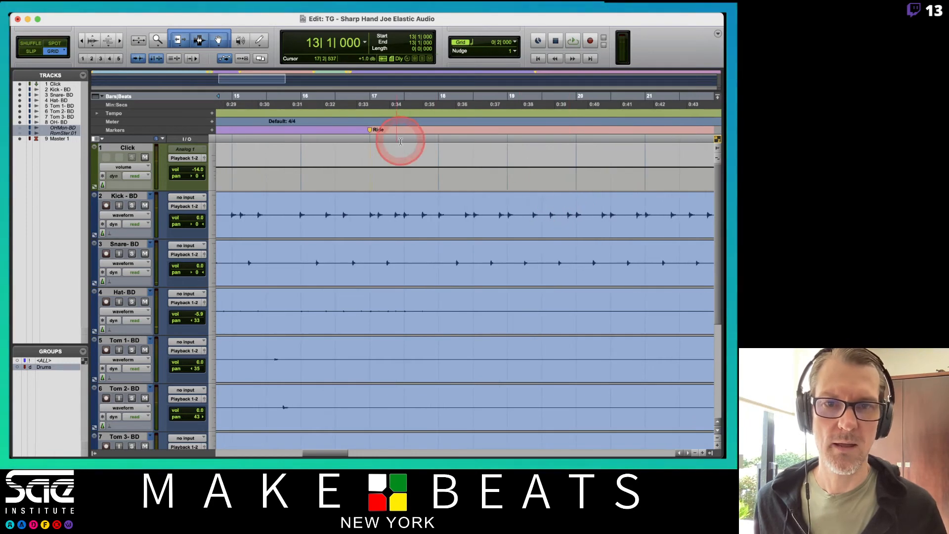
{"action": "scroll", "coordinate": [504, 263], "scroll_direction": "right", "scroll_amount": 5}
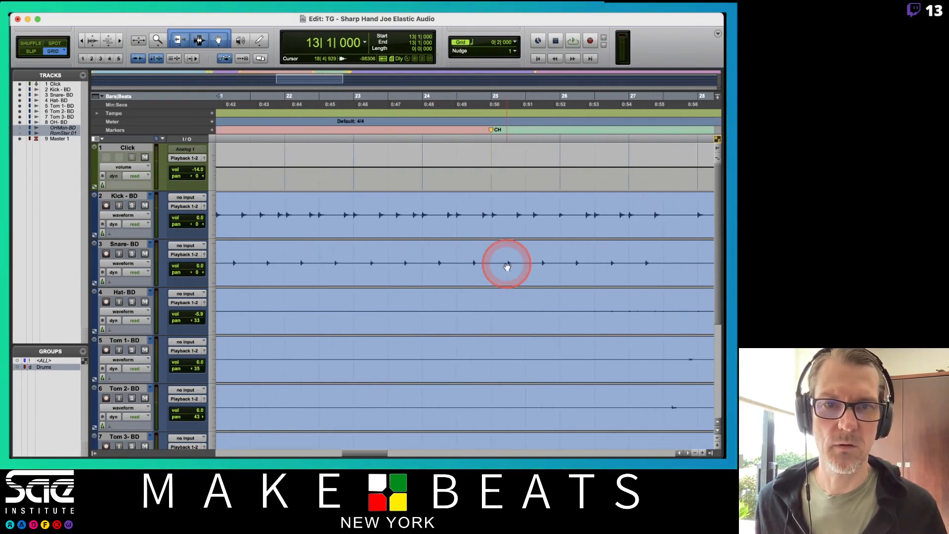
{"action": "scroll", "coordinate": [507, 267], "scroll_direction": "right", "scroll_amount": 3}
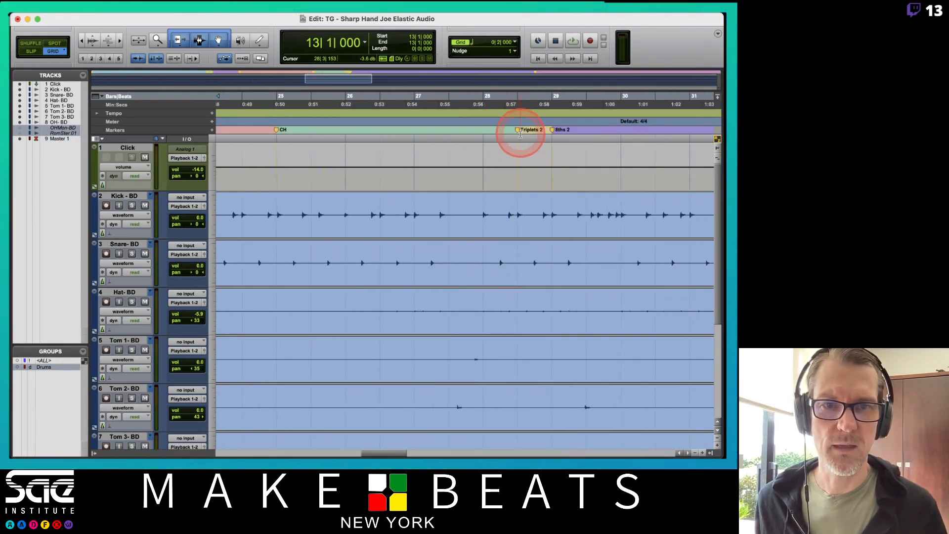
{"action": "key", "text": "space"}
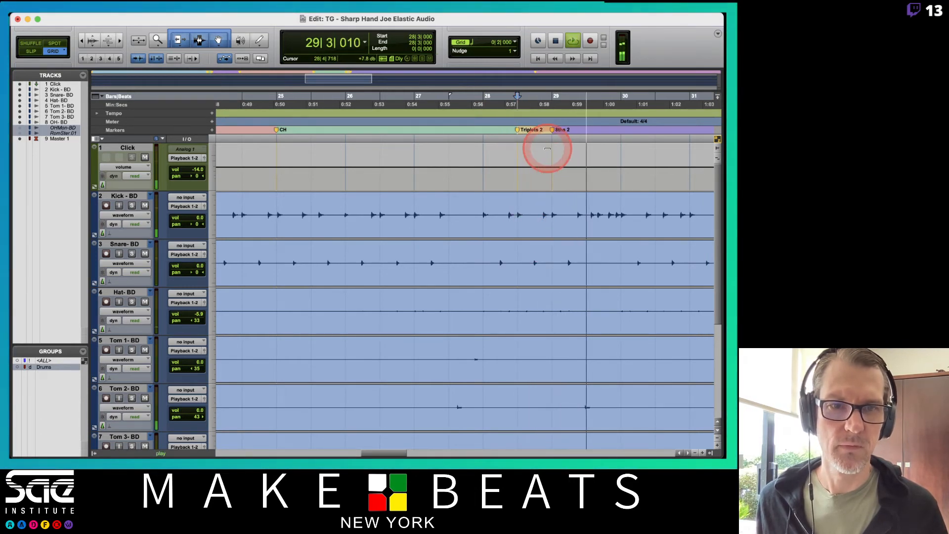
{"action": "key", "text": "space"}
{"action": "left_click_drag", "start_coordinate": [554, 130], "coordinate": [609, 132]}
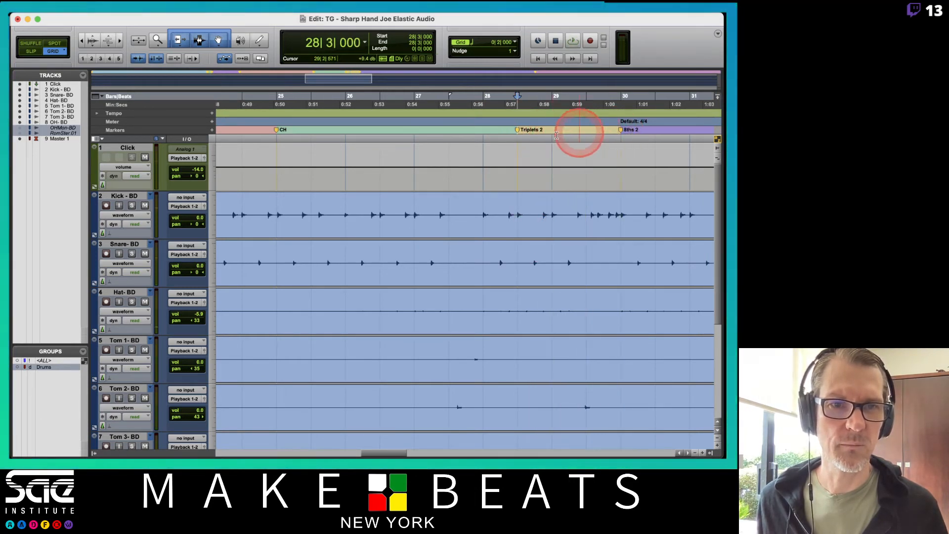
- Move the Triplets 2 marker to bar 29 beat 3 and play the drums from it
{"action": "left_click_drag", "start_coordinate": [517, 130], "coordinate": [583, 129]}
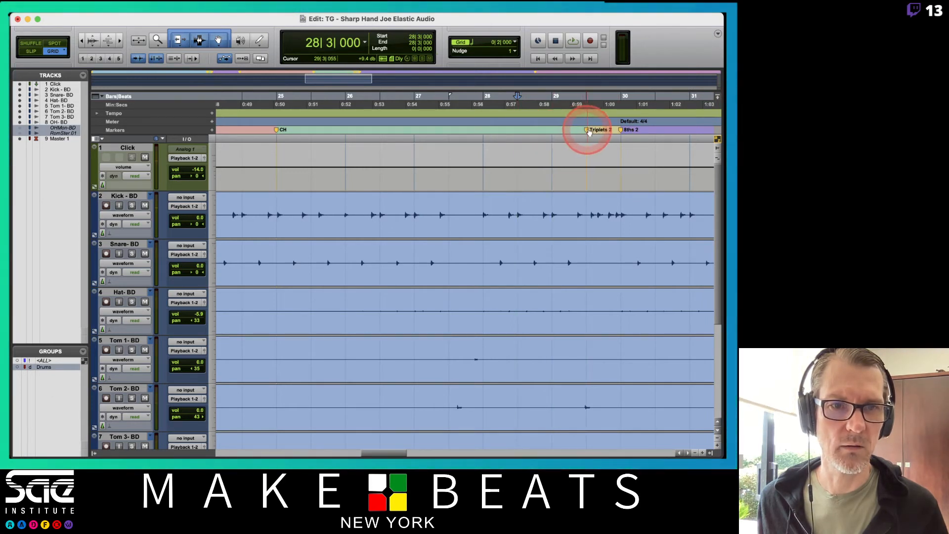
{"action": "left_click", "coordinate": [588, 131]}
{"action": "key", "text": "space"}
{"action": "key", "text": "space"}
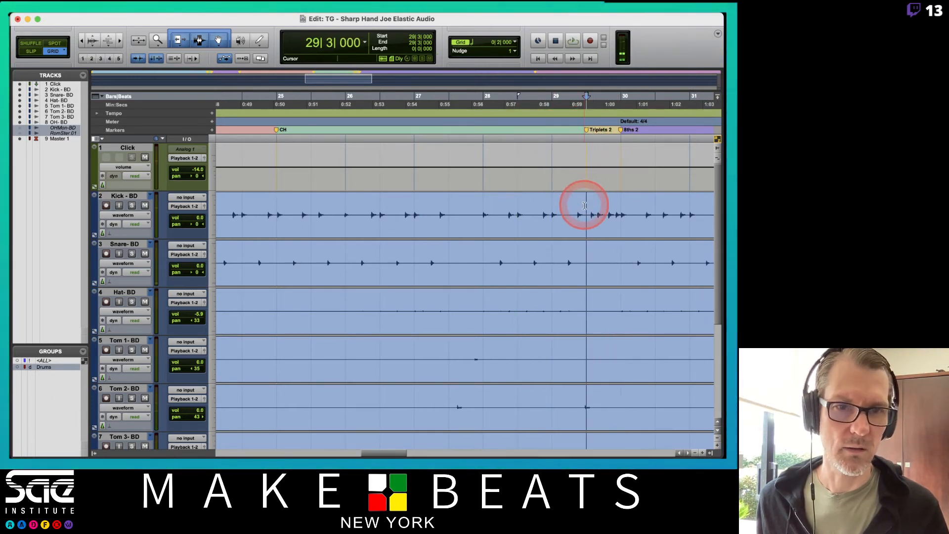
- Separate the drum clips around both triplet sections, bar 29 beat 3 to bar 30 beat 1 and bar 13 beat 3 to bar 14 beat 1
{"action": "double_click", "coordinate": [584, 206]}
{"action": "left_click_drag", "start_coordinate": [587, 218], "coordinate": [610, 214]}
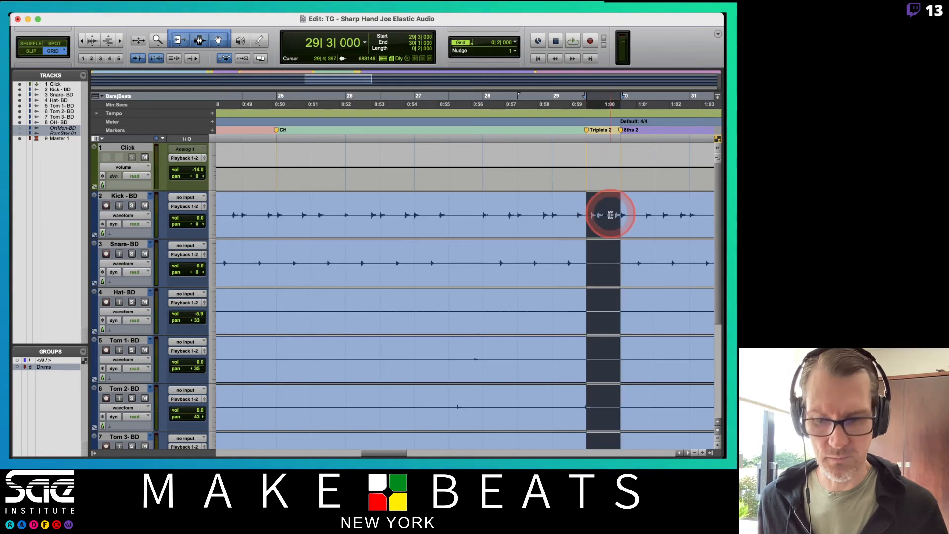
{"action": "scroll", "coordinate": [610, 214], "scroll_direction": "left", "scroll_amount": 15}
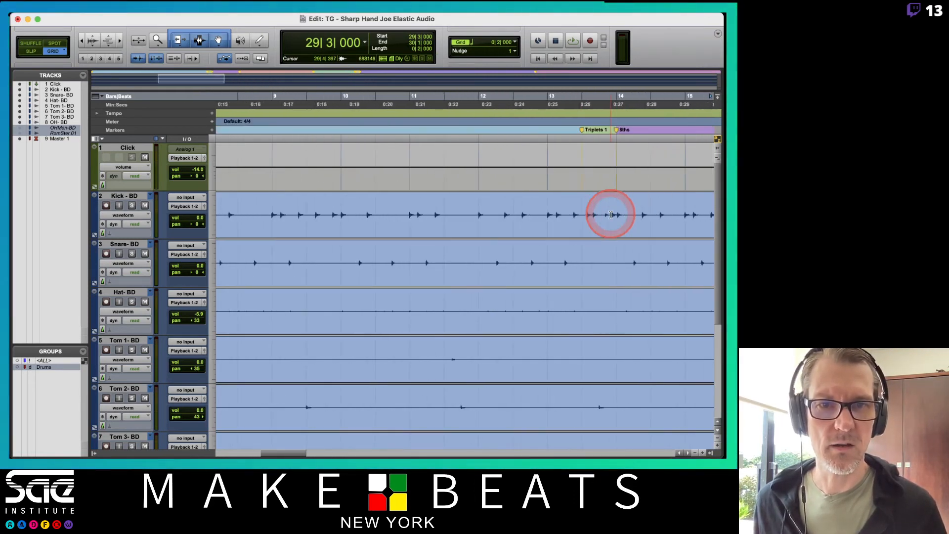
{"action": "left_click_drag", "start_coordinate": [491, 218], "coordinate": [516, 212]}
{"action": "key", "text": "super+bracketleft"}
{"action": "key", "text": "super+bracketleft"}
{"action": "key", "text": "super+bracketleft"}
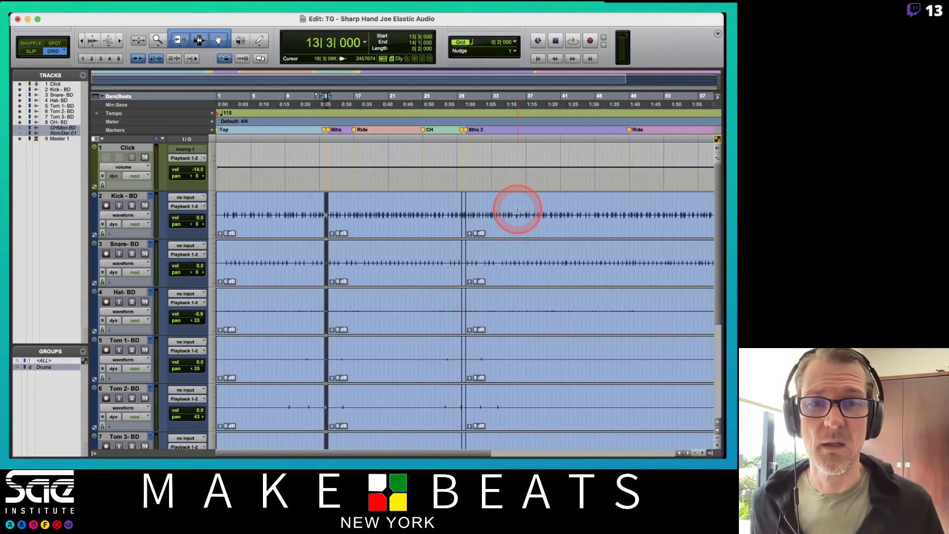
- Select the first drum section from bar 1 to bar 13 beat 3 and open Beat Detective in Clip Separation mode
{"action": "left_click", "coordinate": [251, 232]}
{"action": "key", "text": "super+8"}
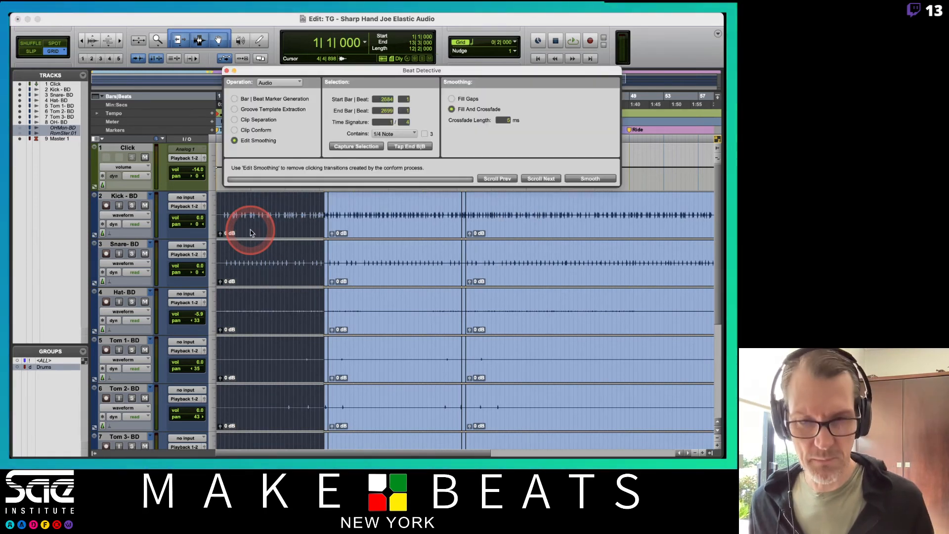
{"action": "left_click", "coordinate": [235, 120]}
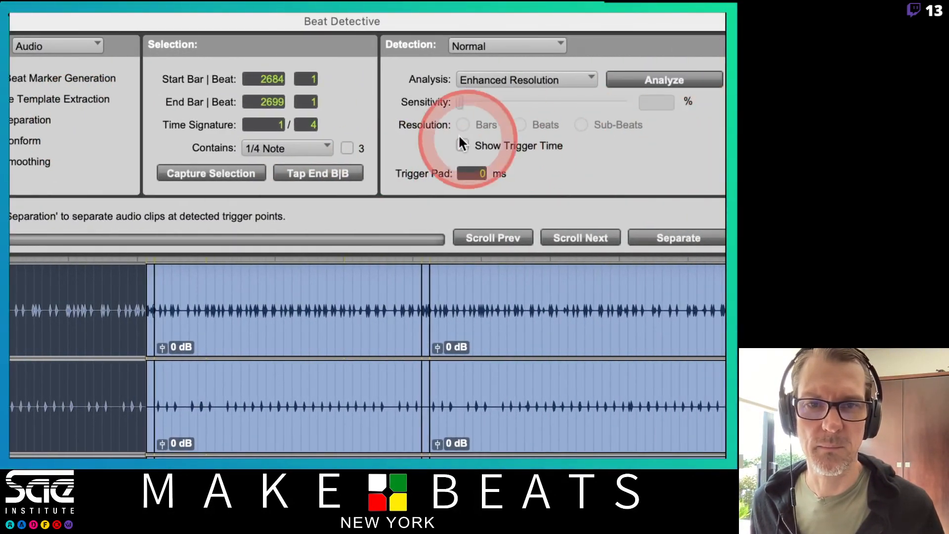
- Check the Collection detection options in Beat Detective and return detection to Normal
{"action": "left_click", "coordinate": [544, 45]}
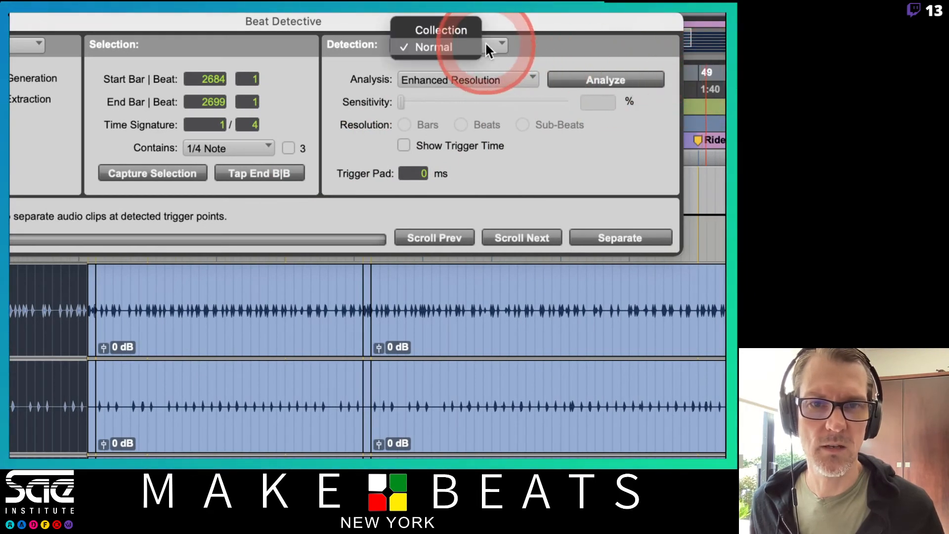
{"action": "left_click", "coordinate": [477, 30]}
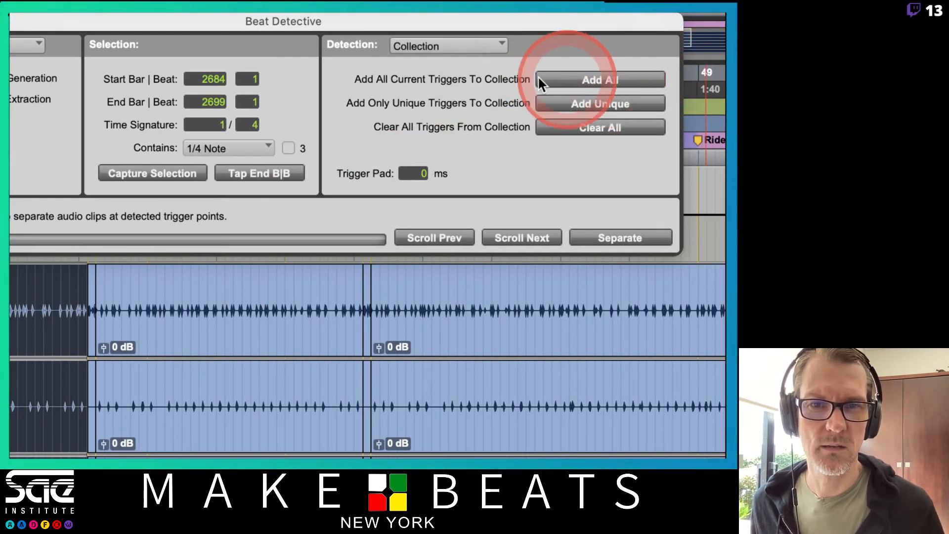
{"action": "left_click", "coordinate": [453, 46]}
{"action": "left_click", "coordinate": [444, 68]}
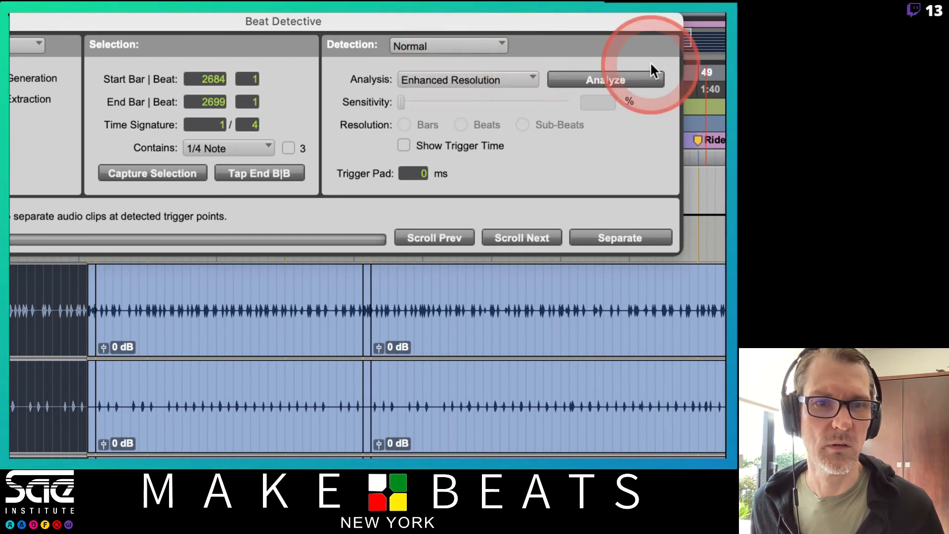
- Analyze the selected drums with Enhanced Resolution and set the trigger sensitivity to 57%
{"action": "left_click", "coordinate": [612, 78]}
{"action": "left_click_drag", "start_coordinate": [408, 102], "coordinate": [497, 103]}
{"action": "left_click", "coordinate": [287, 340]}
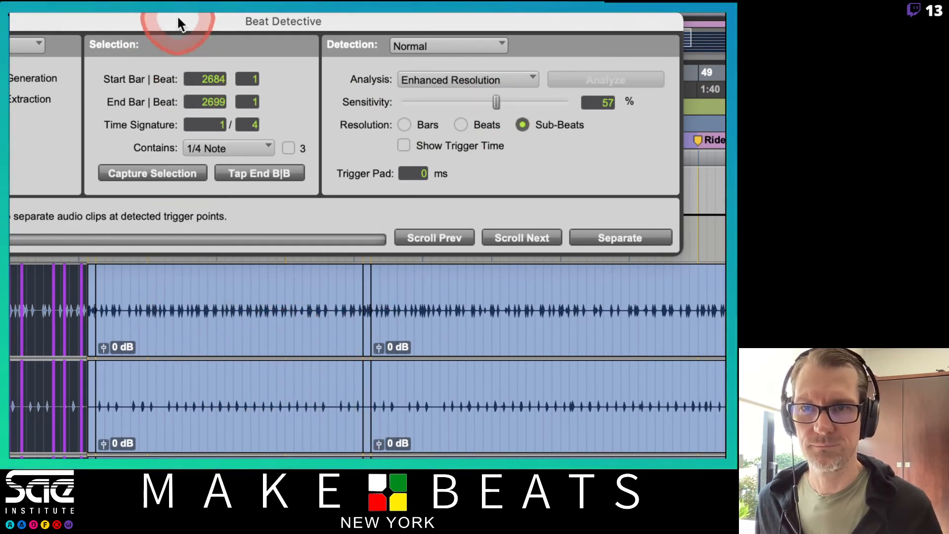
- Examine the trigger lines against the drum hits up close and raise the detection sensitivity to 97%
{"action": "left_click_drag", "start_coordinate": [180, 21], "coordinate": [394, 37]}
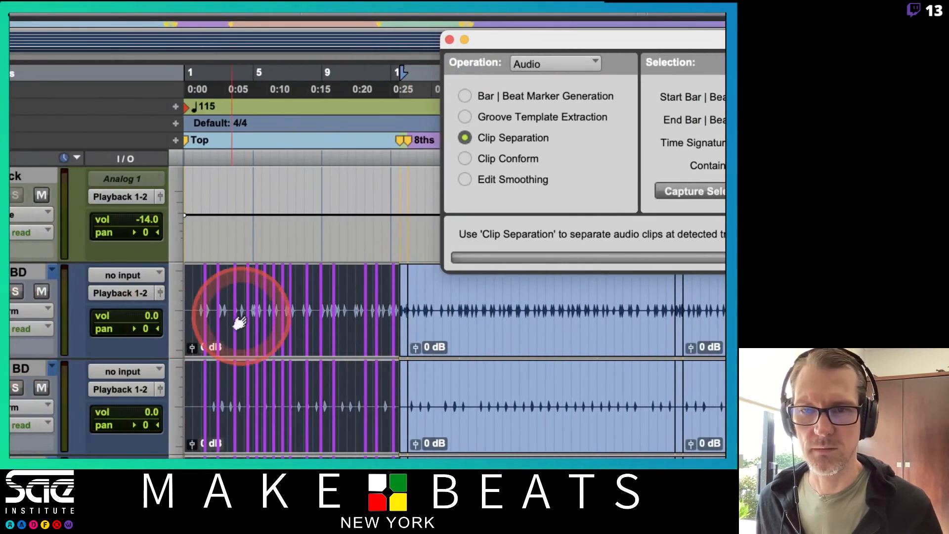
{"action": "left_click", "coordinate": [359, 408]}
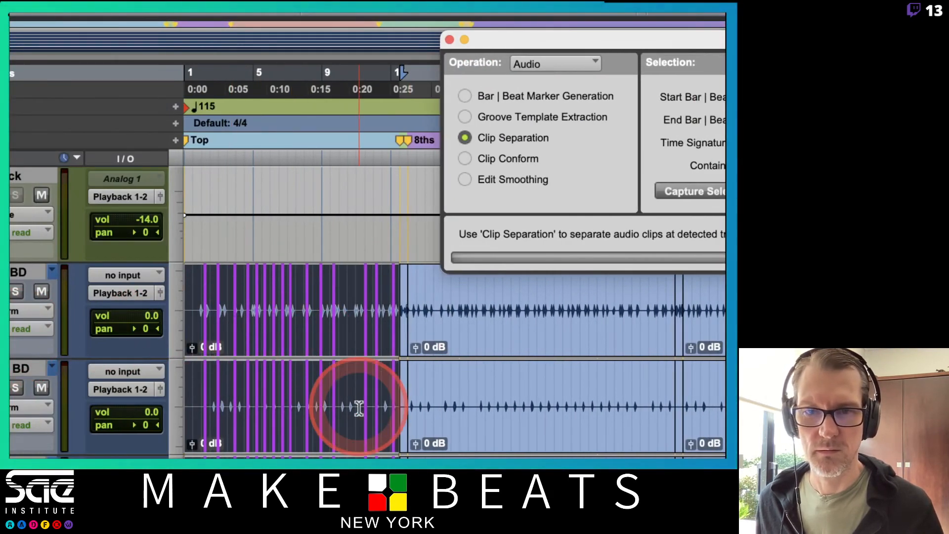
{"action": "scroll", "coordinate": [358, 397], "scroll_direction": "down", "scroll_amount": 1}
{"action": "scroll", "coordinate": [358, 396], "scroll_direction": "up", "scroll_amount": 1}
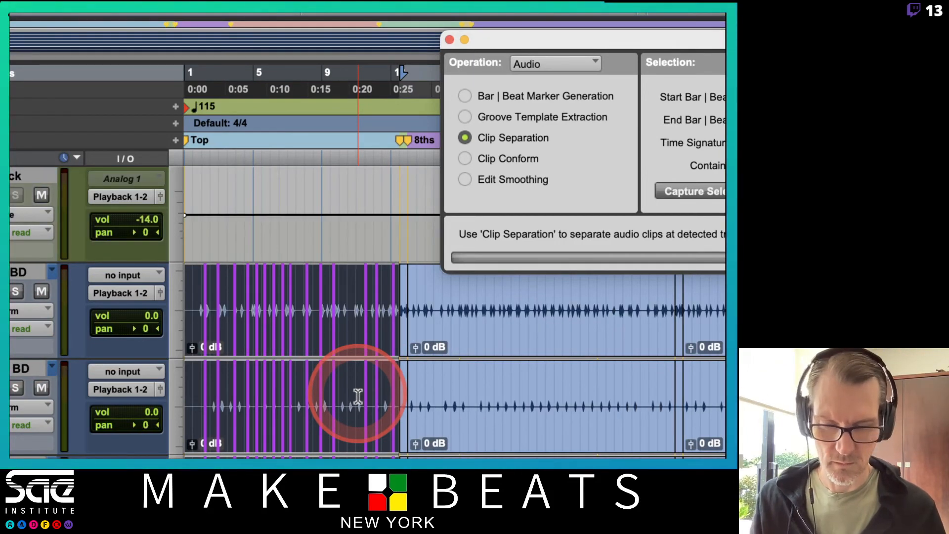
{"action": "key", "text": "t"}
{"action": "key", "text": "t"}
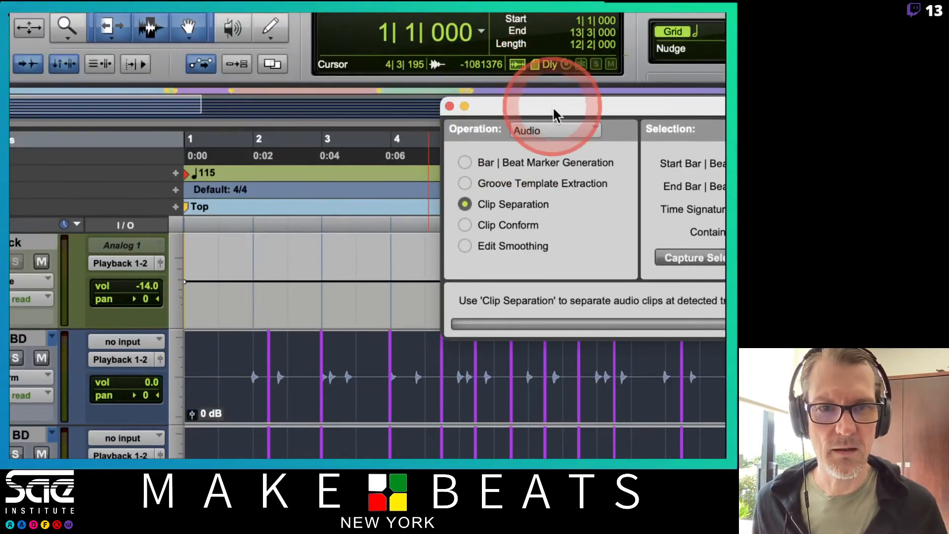
{"action": "left_click_drag", "start_coordinate": [555, 45], "coordinate": [277, 25]}
{"action": "left_click_drag", "start_coordinate": [277, 92], "coordinate": [207, 69]}
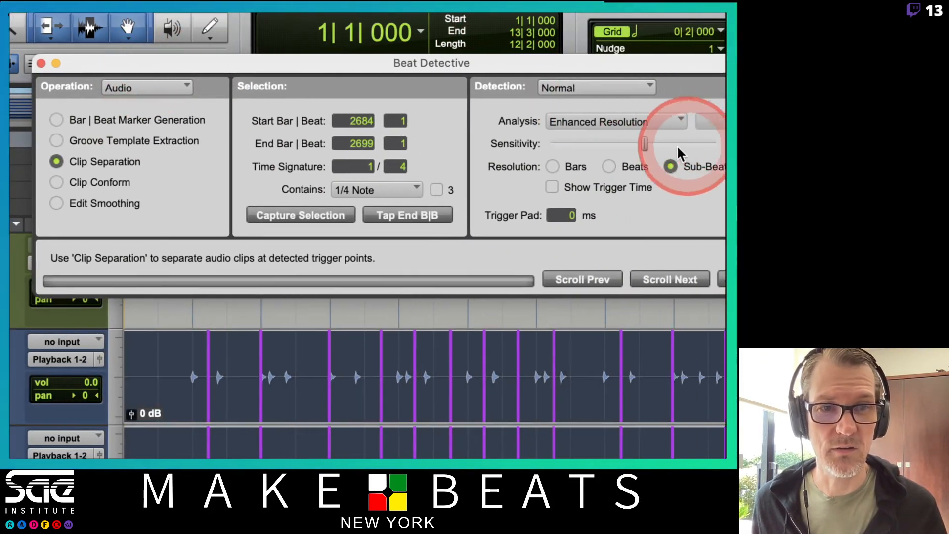
{"action": "left_click_drag", "start_coordinate": [643, 144], "coordinate": [710, 148]}
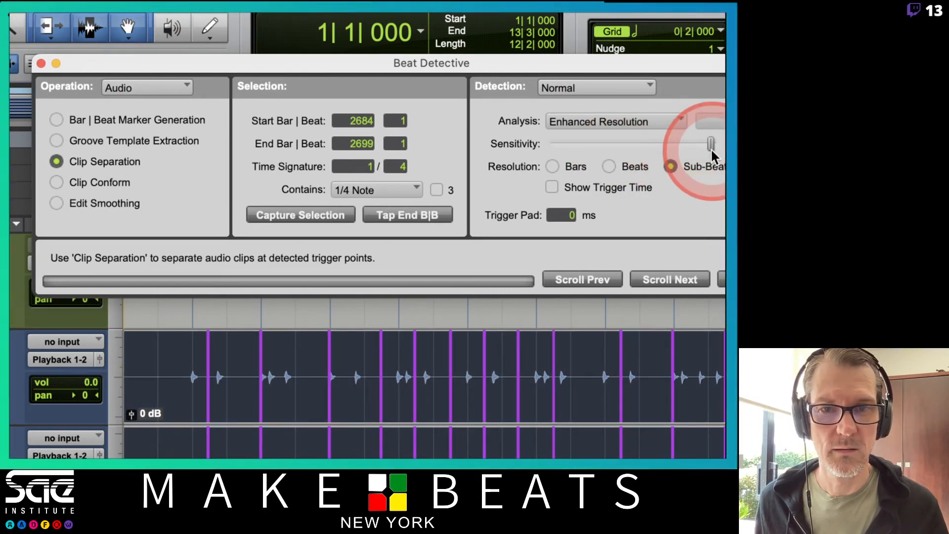
- Set the Beat Detective selection's start bar to 1 and end bar to 13
{"action": "left_click", "coordinate": [366, 123]}
{"action": "left_click_drag", "start_coordinate": [350, 65], "coordinate": [536, 311]}
{"action": "left_click", "coordinate": [525, 286]}
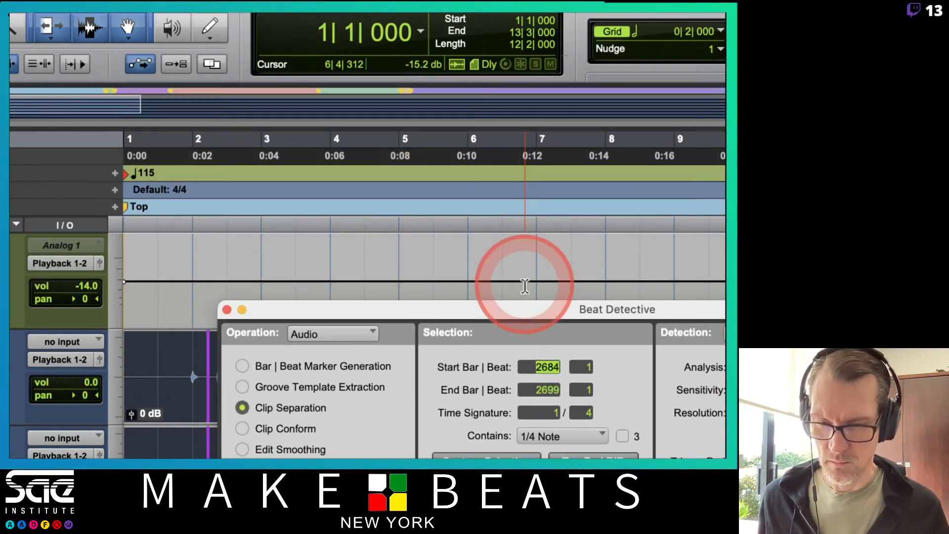
{"action": "left_click", "coordinate": [539, 387]}
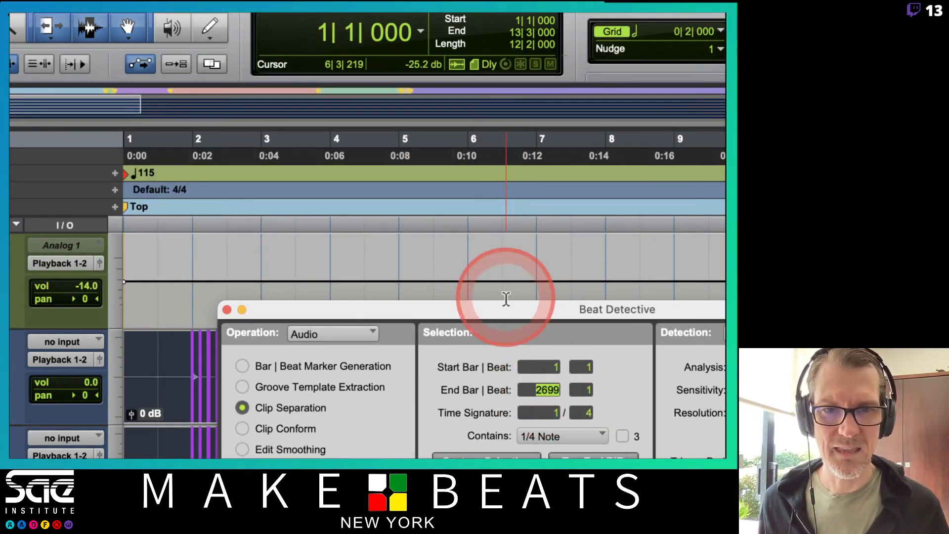
{"action": "scroll", "coordinate": [466, 219], "scroll_direction": "right", "scroll_amount": 8}
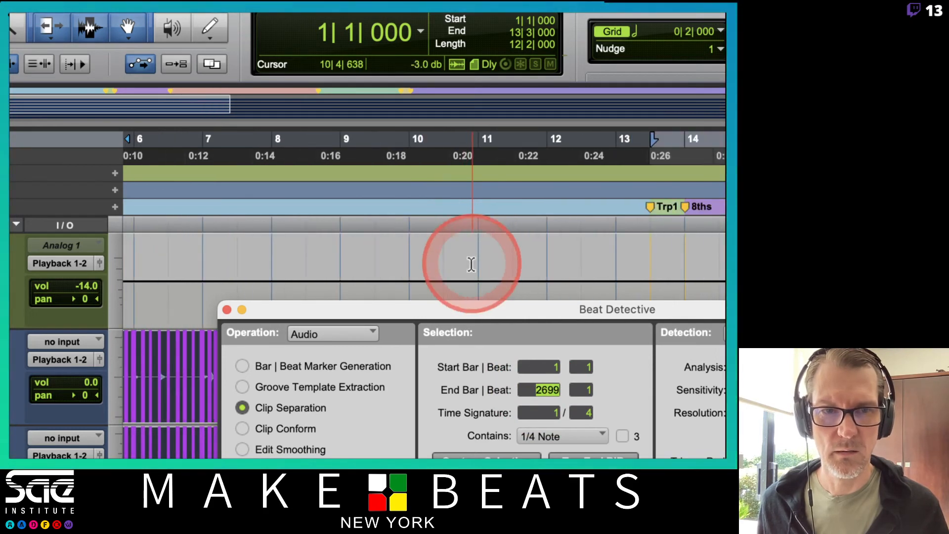
{"action": "scroll", "coordinate": [474, 257], "scroll_direction": "right", "scroll_amount": 3}
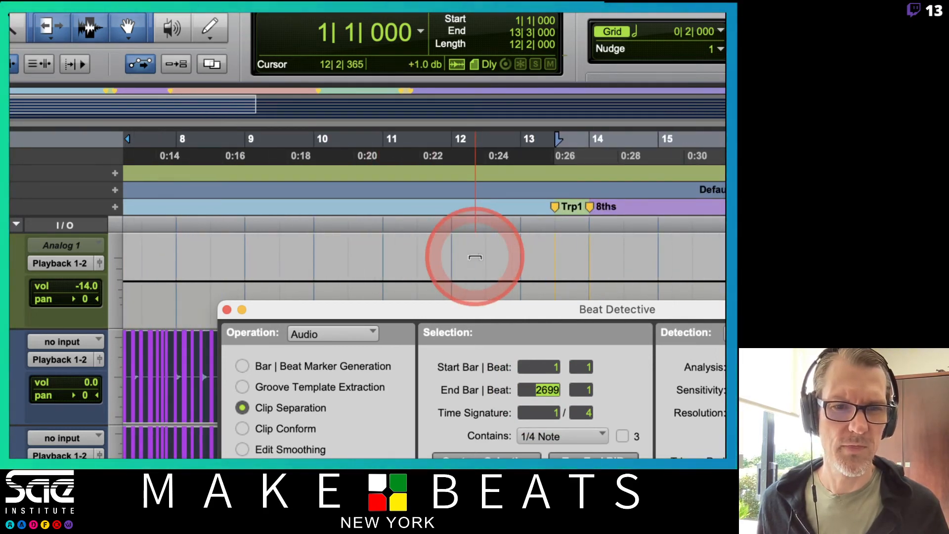
{"action": "left_click", "coordinate": [528, 388]}
{"action": "type", "text": "13"}
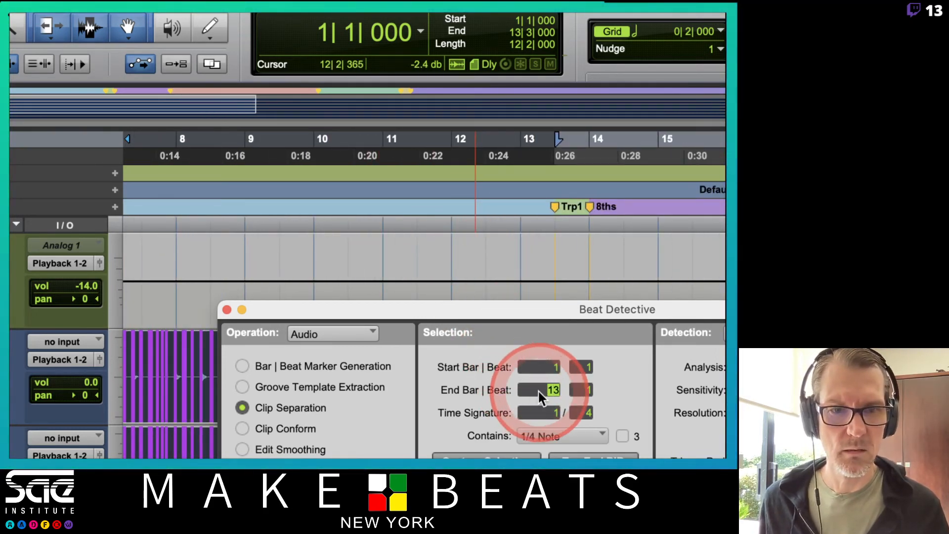
- Try to set the Beat Detective selection's end beat to 3
{"action": "left_click", "coordinate": [574, 389]}
{"action": "type", "text": "3"}
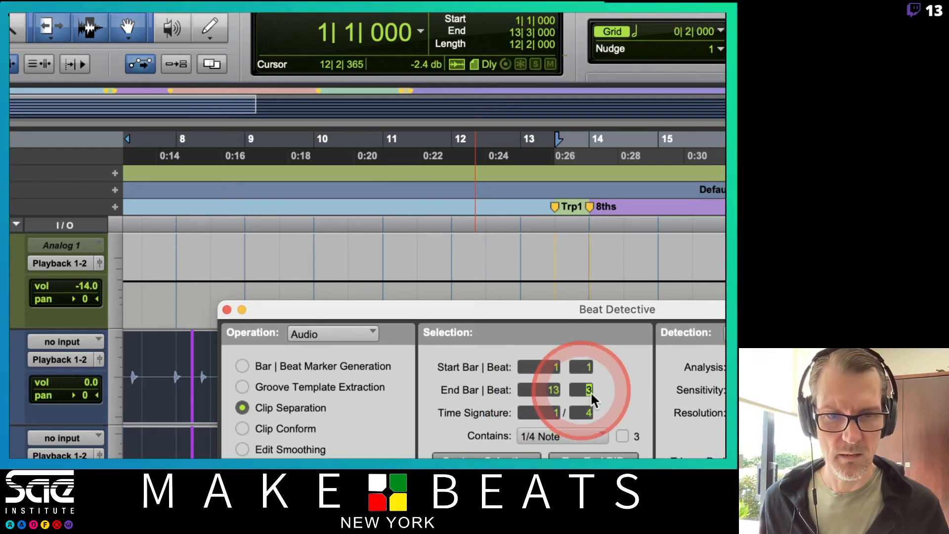
{"action": "left_click", "coordinate": [543, 387]}
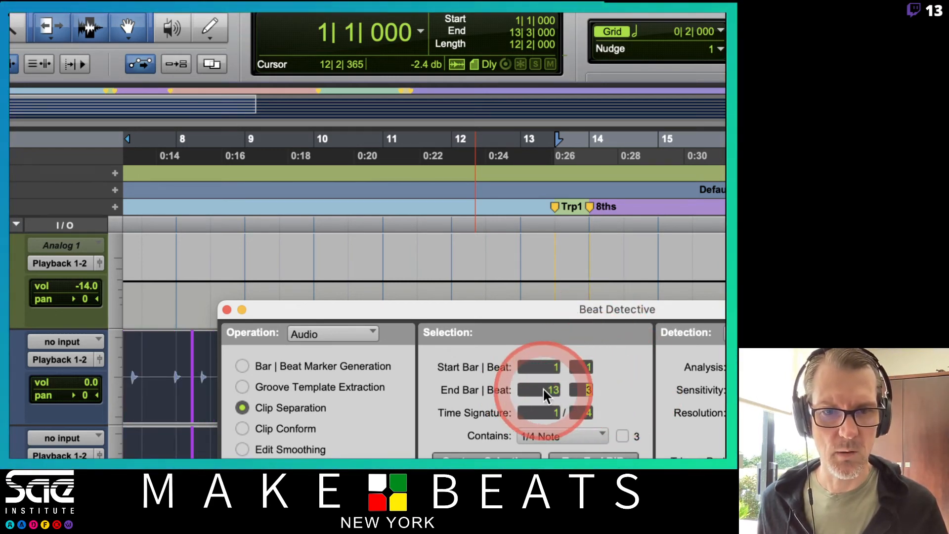
{"action": "left_click", "coordinate": [584, 388]}
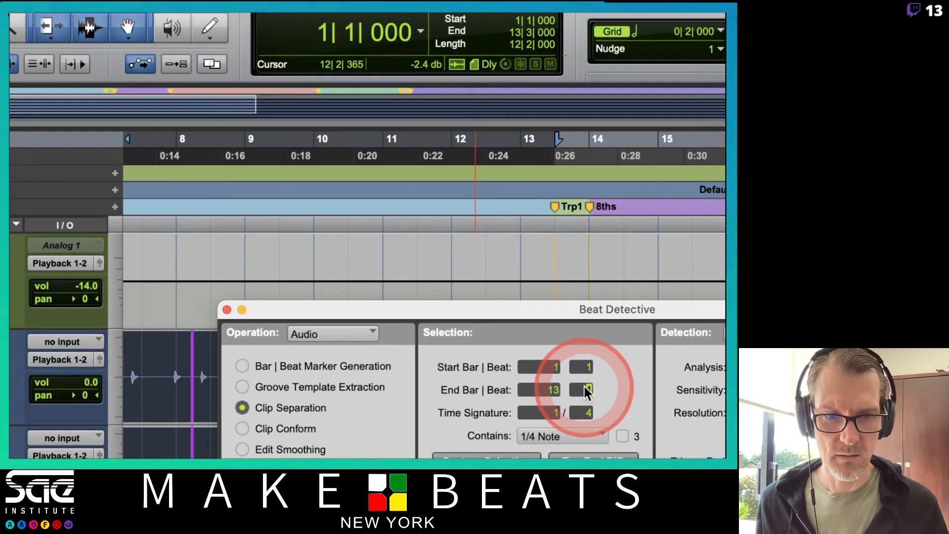
{"action": "type", "text": "3"}
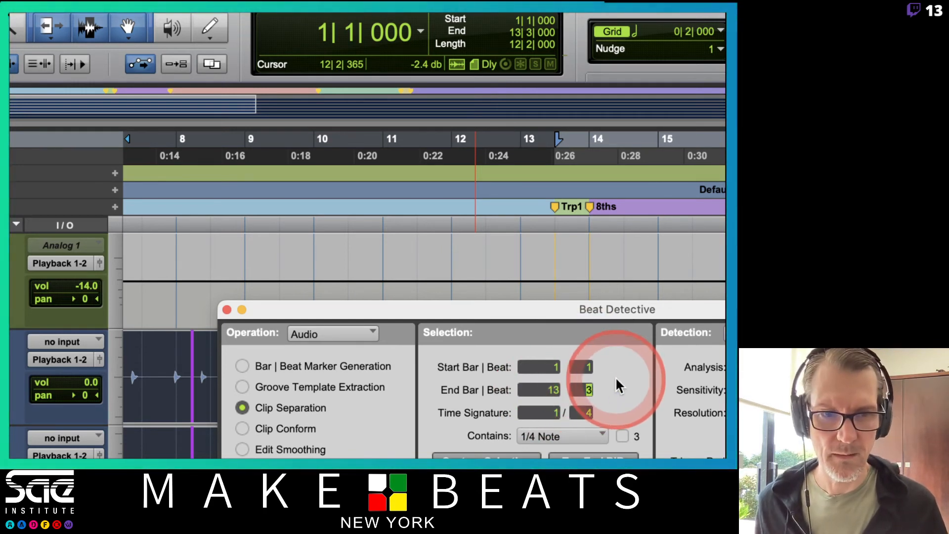
{"action": "key", "text": "Return"}
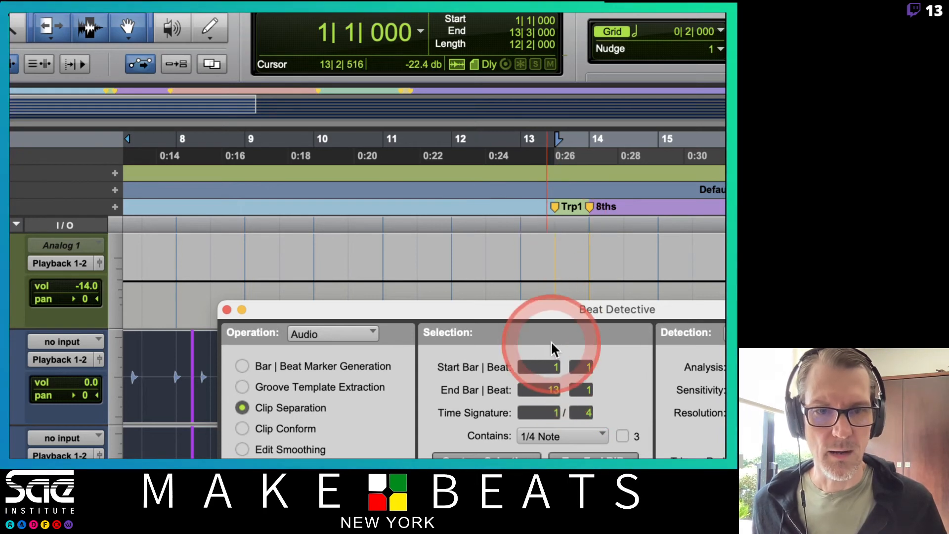
- Trim the drum clip boundary before the first triplet section back to bar 13 beat 1 across the drum tracks
{"action": "left_click_drag", "start_coordinate": [536, 314], "coordinate": [569, 457]}
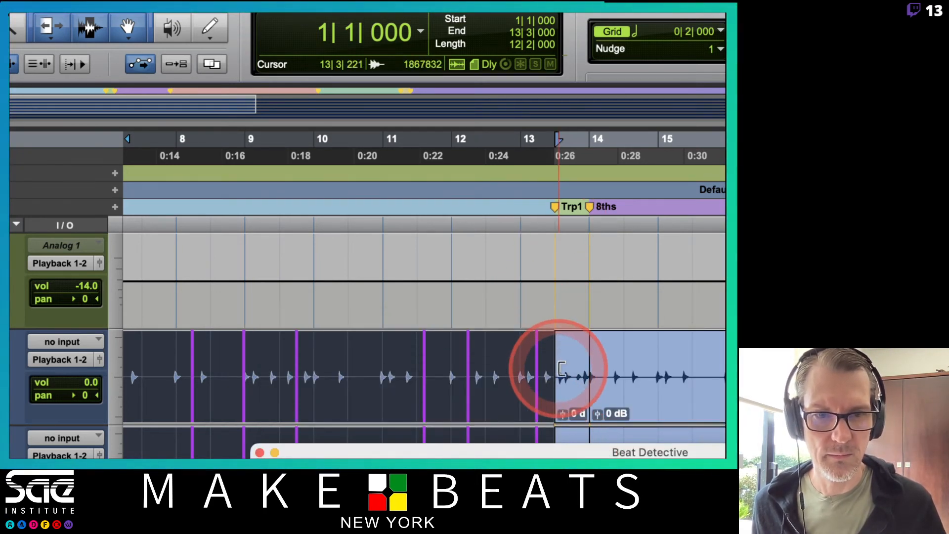
{"action": "left_click_drag", "start_coordinate": [556, 364], "coordinate": [532, 371]}
{"action": "left_click", "coordinate": [447, 404]}
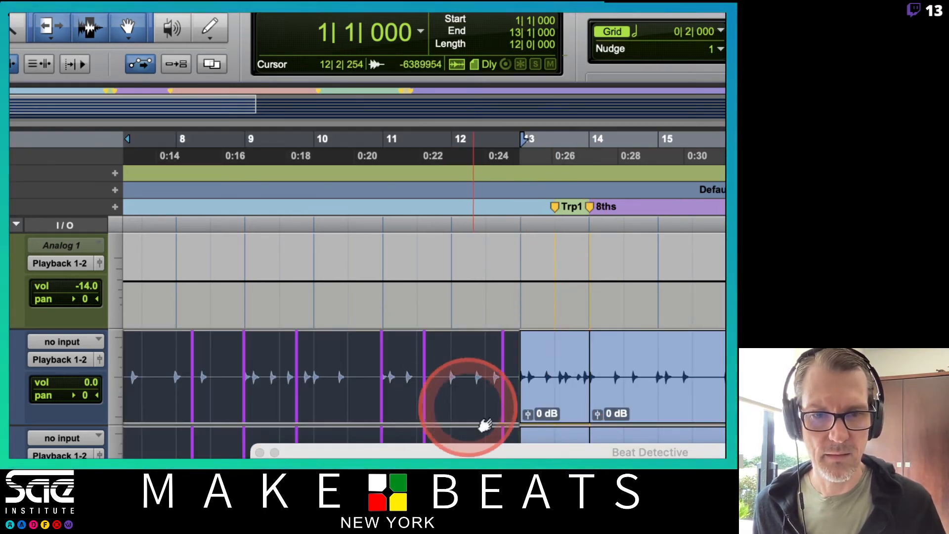
{"action": "scroll", "coordinate": [506, 391], "scroll_direction": "down", "scroll_amount": 10}
{"action": "scroll", "coordinate": [506, 392], "scroll_direction": "up", "scroll_amount": 5}
{"action": "left_click", "coordinate": [525, 449]}
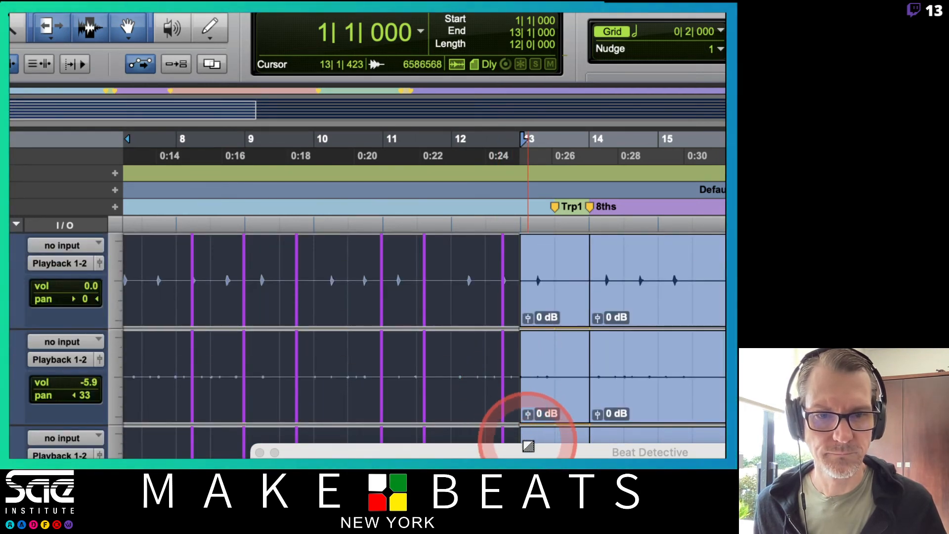
- Reanalyze the drums from bar 1 to bar 13 beat 1 and set the trigger sensitivity to 59%
{"action": "left_click_drag", "start_coordinate": [525, 448], "coordinate": [298, 147]}
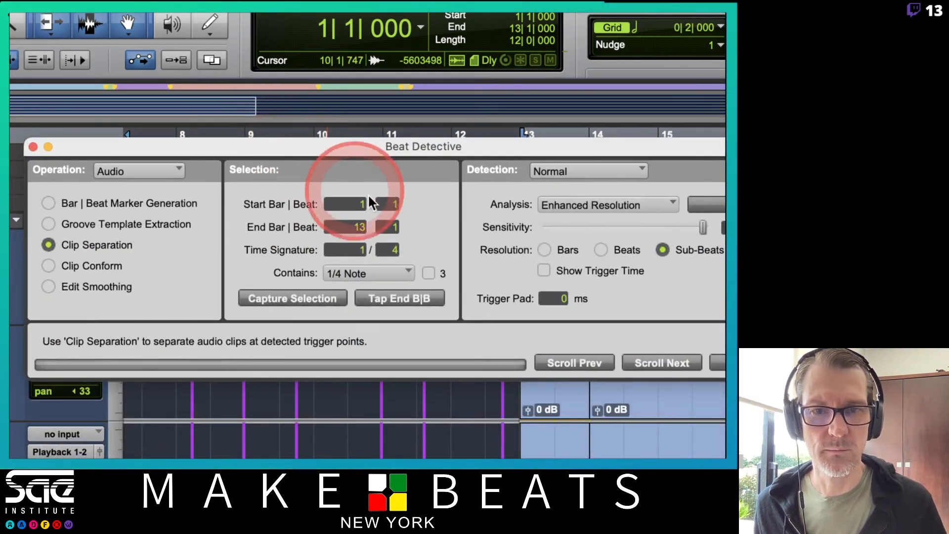
{"action": "left_click", "coordinate": [391, 227]}
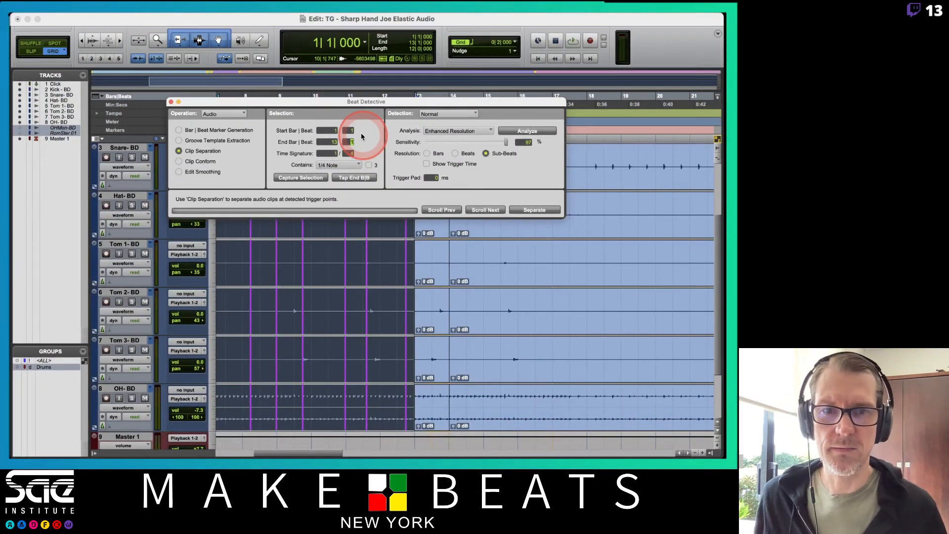
{"action": "left_click", "coordinate": [511, 131]}
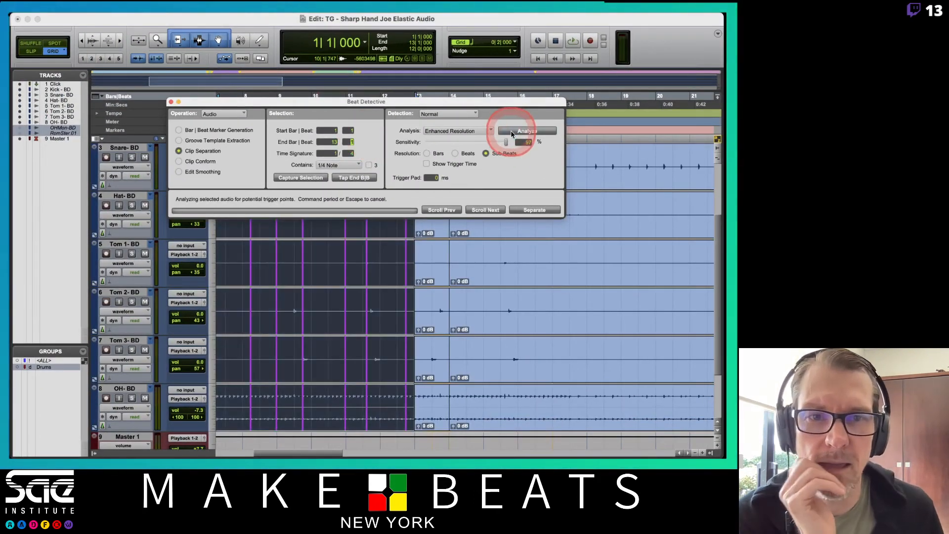
{"action": "left_click_drag", "start_coordinate": [505, 142], "coordinate": [476, 142]}
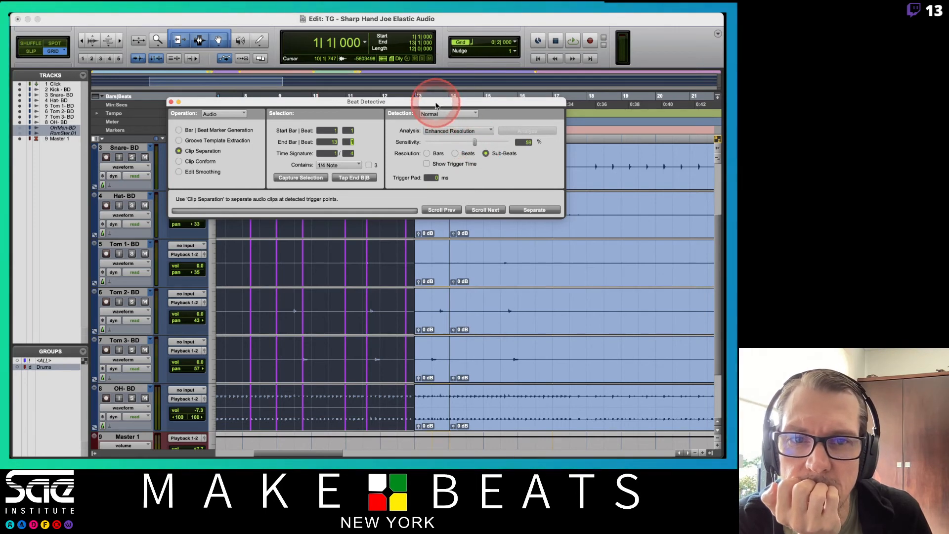
{"action": "left_click_drag", "start_coordinate": [428, 103], "coordinate": [584, 45]}
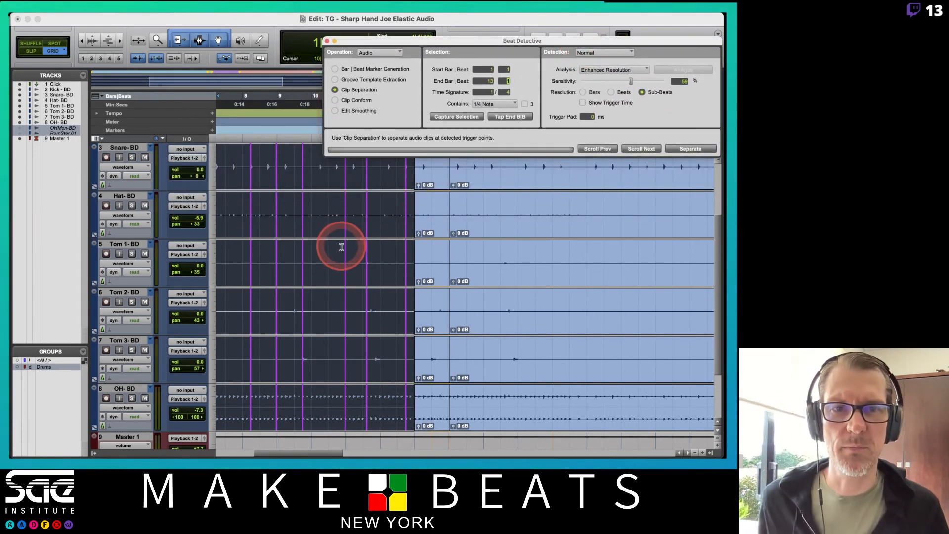
- Set the Beat Detective selection to contain 1/8 notes, recapture it and reanalyze the drums from bar 1 to bar 13
{"action": "scroll", "coordinate": [341, 247], "scroll_direction": "left", "scroll_amount": 2}
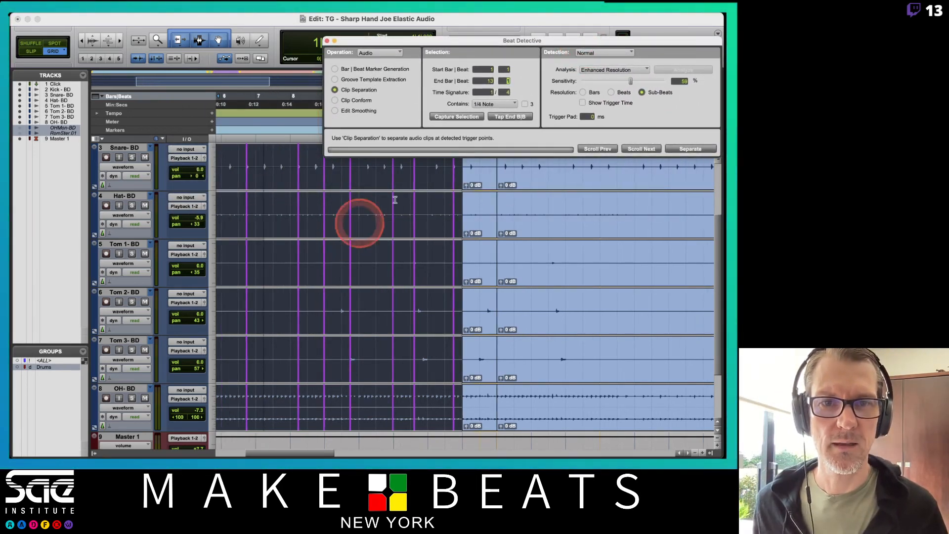
{"action": "left_click", "coordinate": [505, 103]}
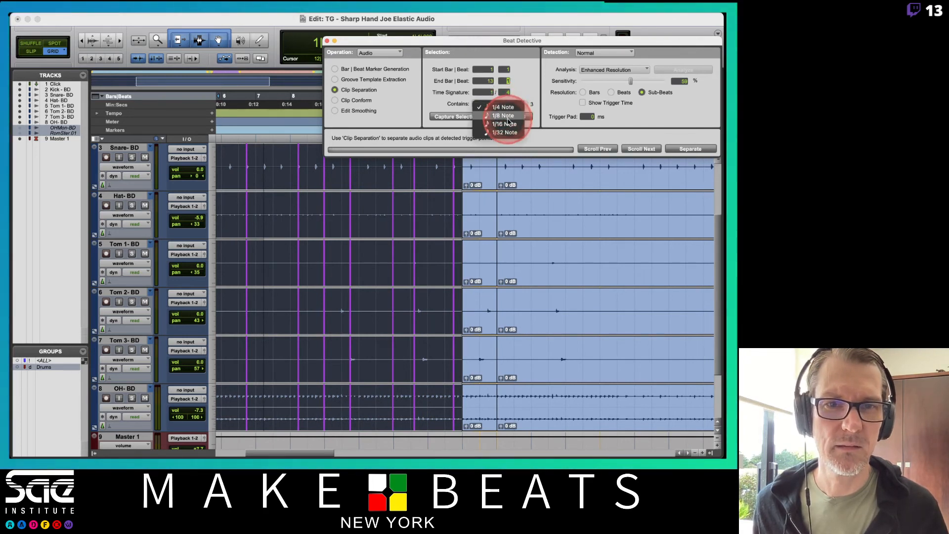
{"action": "left_click", "coordinate": [500, 115]}
{"action": "left_click", "coordinate": [471, 118]}
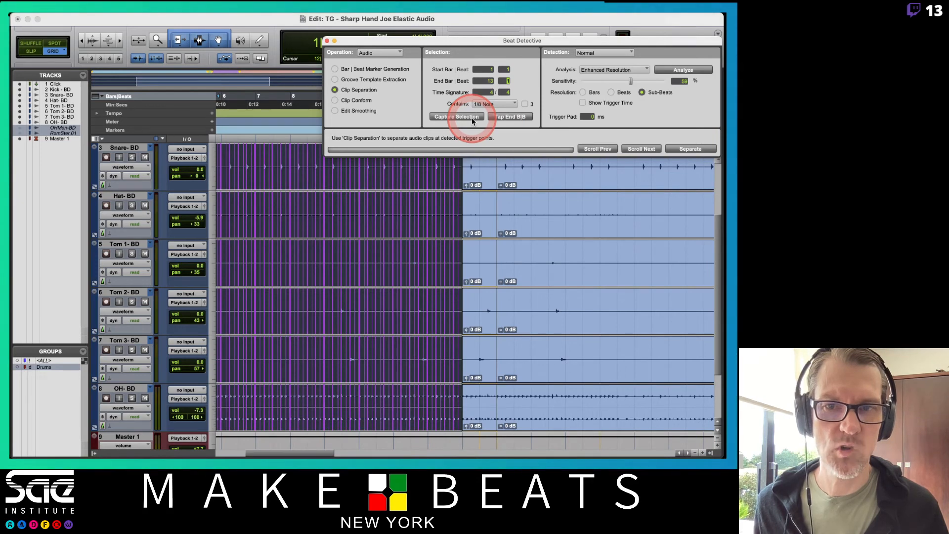
{"action": "left_click", "coordinate": [277, 230]}
{"action": "scroll", "coordinate": [277, 230], "scroll_direction": "up", "scroll_amount": 3}
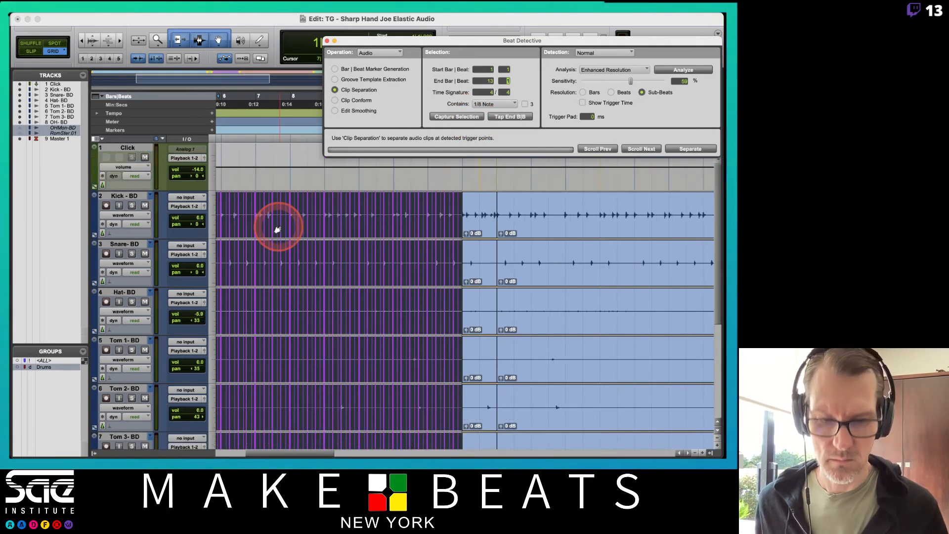
{"action": "left_click", "coordinate": [667, 70]}
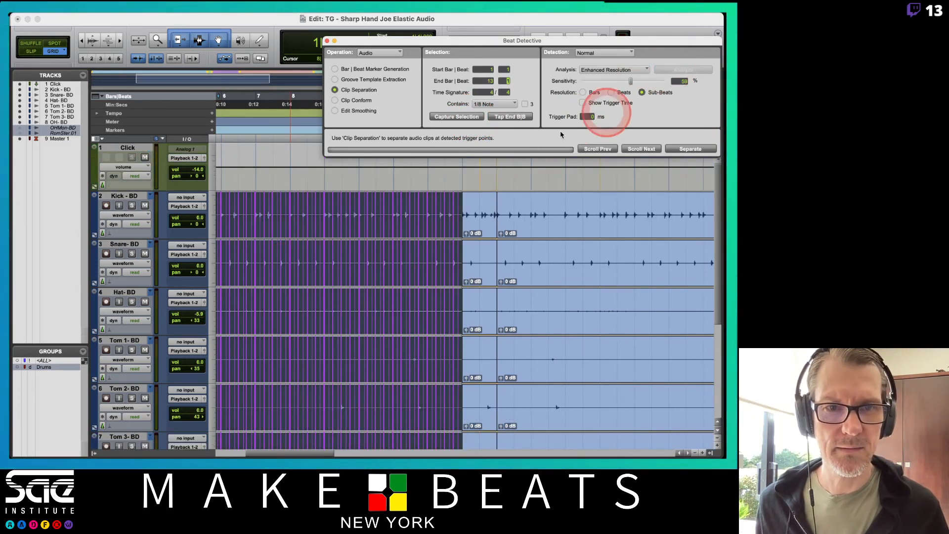
- Check the trigger points against the hits and separate the drum clips at them from bar 1 to bar 13
{"action": "key", "text": "t"}
{"action": "key", "text": "t"}
{"action": "key", "text": "t"}
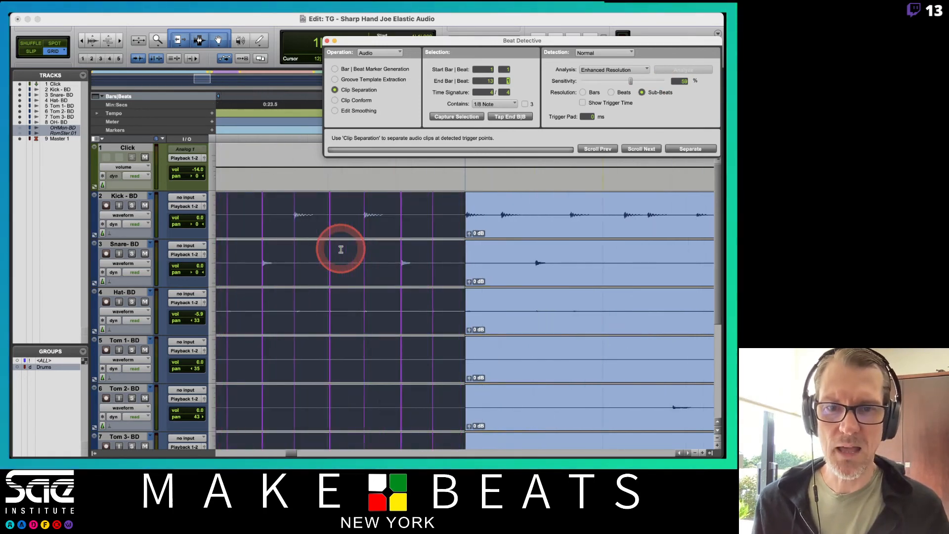
{"action": "scroll", "coordinate": [340, 249], "scroll_direction": "down", "scroll_amount": 5}
{"action": "scroll", "coordinate": [344, 259], "scroll_direction": "up", "scroll_amount": 5}
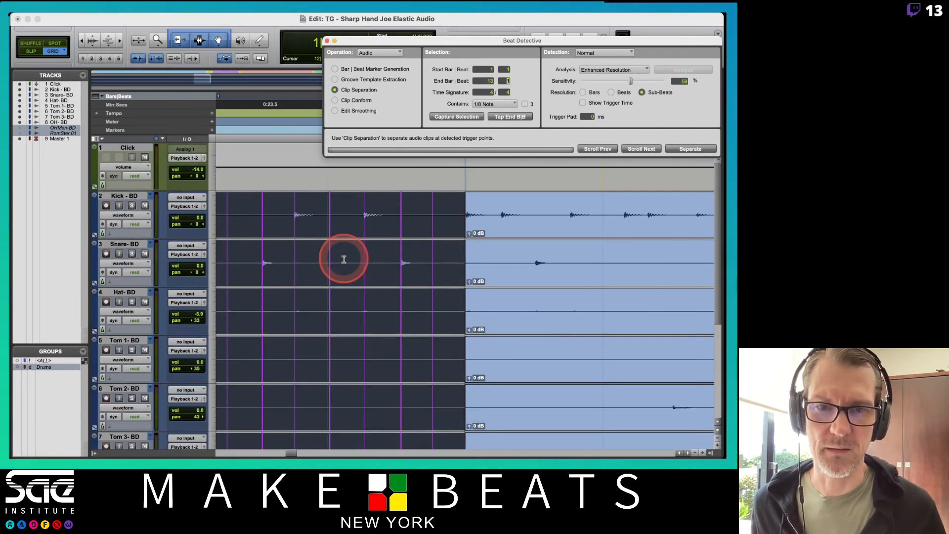
{"action": "scroll", "coordinate": [344, 259], "scroll_direction": "left", "scroll_amount": 10}
{"action": "scroll", "coordinate": [343, 259], "scroll_direction": "left", "scroll_amount": 3}
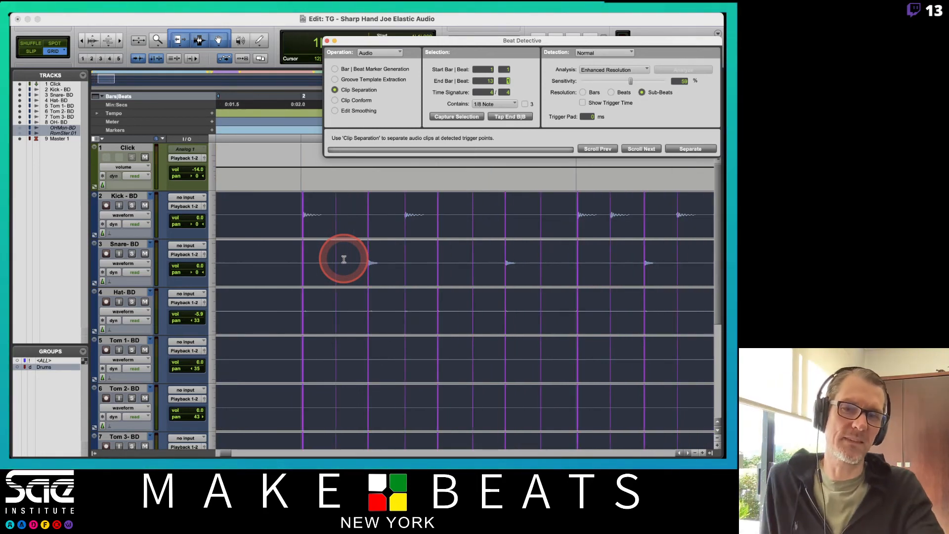
{"action": "scroll", "coordinate": [343, 259], "scroll_direction": "right", "scroll_amount": 1}
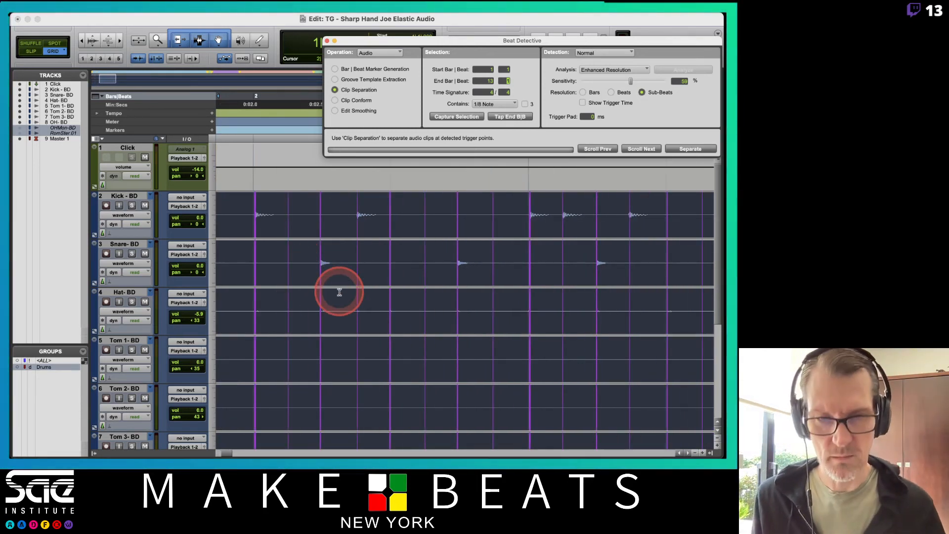
{"action": "key", "text": "r"}
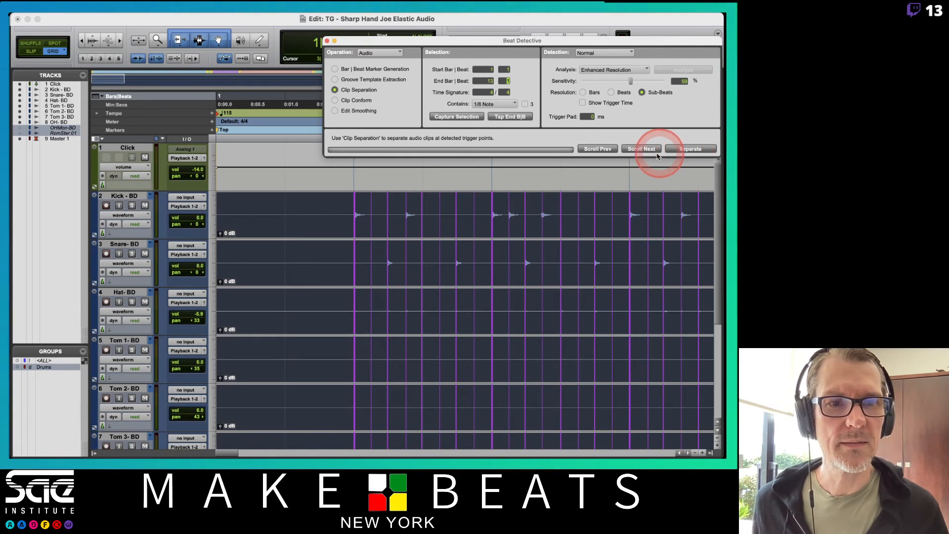
{"action": "left_click", "coordinate": [690, 149]}
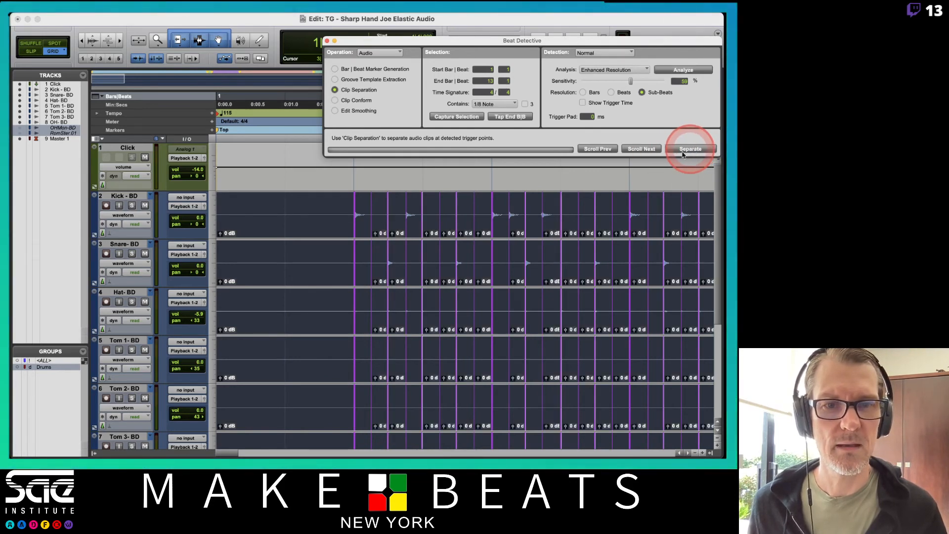
{"action": "scroll", "coordinate": [490, 226], "scroll_direction": "right", "scroll_amount": 5}
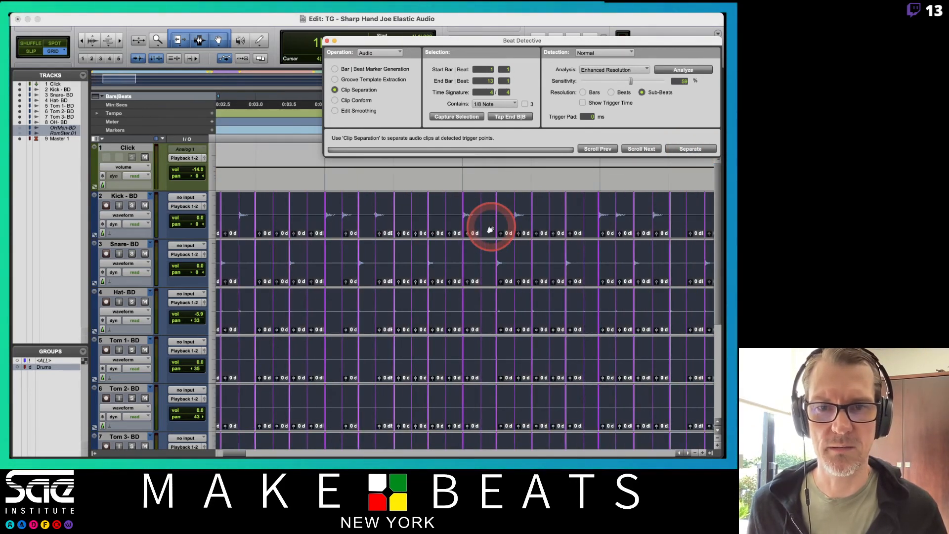
- Conform the separated drum clips at 100% strength and smooth the edits with Fill And Crossfade
{"action": "left_click", "coordinate": [335, 101]}
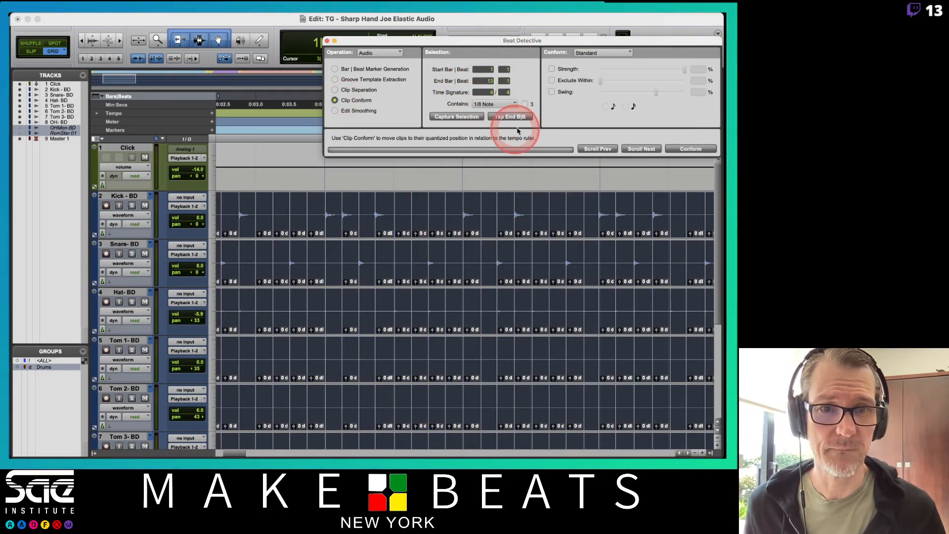
{"action": "left_click", "coordinate": [552, 69]}
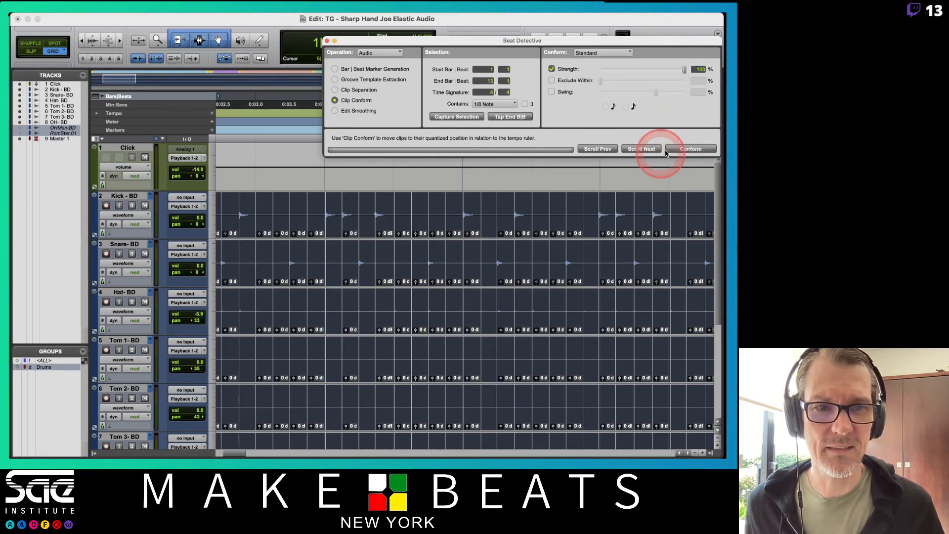
{"action": "left_click", "coordinate": [691, 151]}
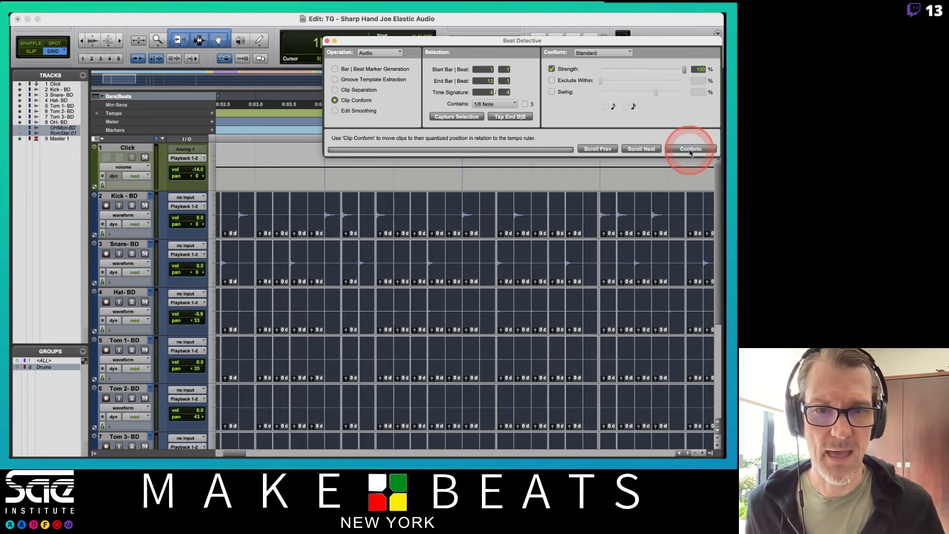
{"action": "left_click", "coordinate": [335, 111]}
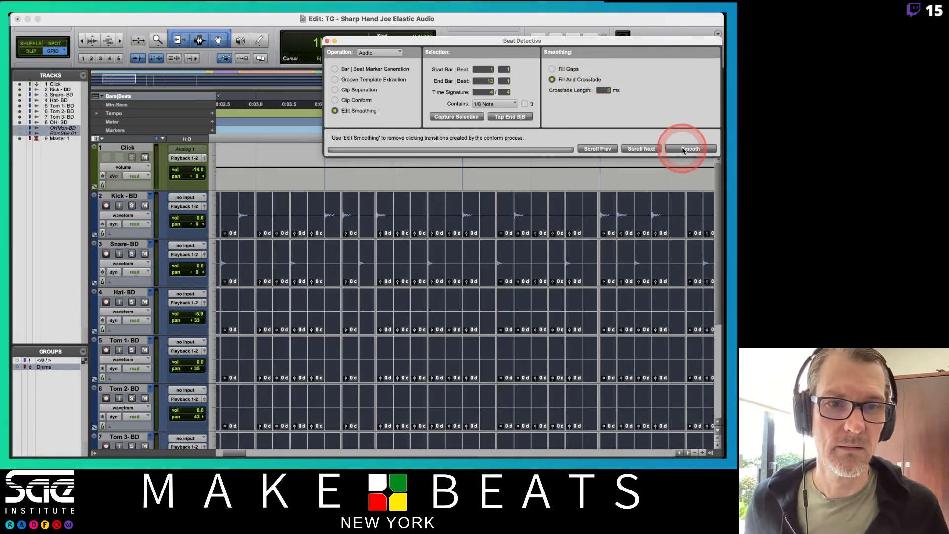
{"action": "left_click", "coordinate": [683, 149]}
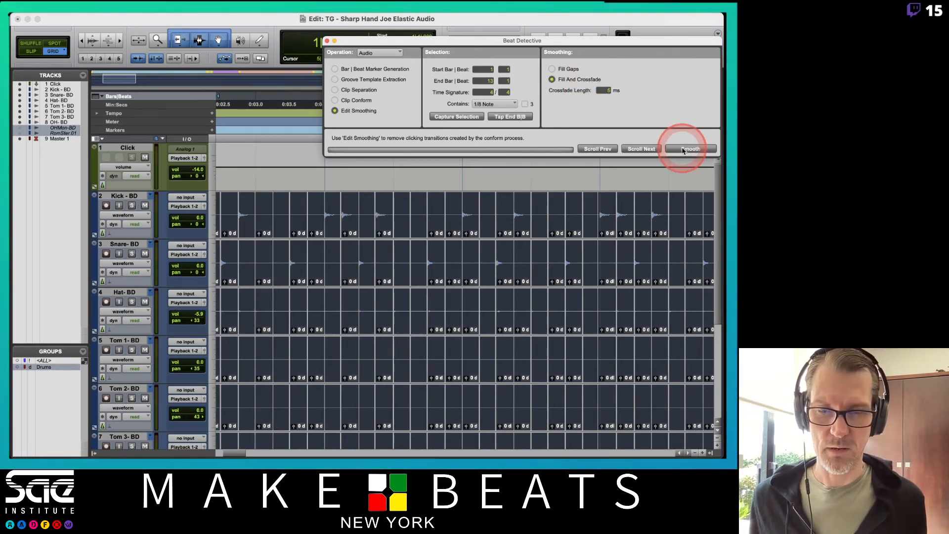
- Play back the conformed drums from bar 1 to bar 13 and follow the edits along the timeline
{"action": "key", "text": "r"}
{"action": "key", "text": "r"}
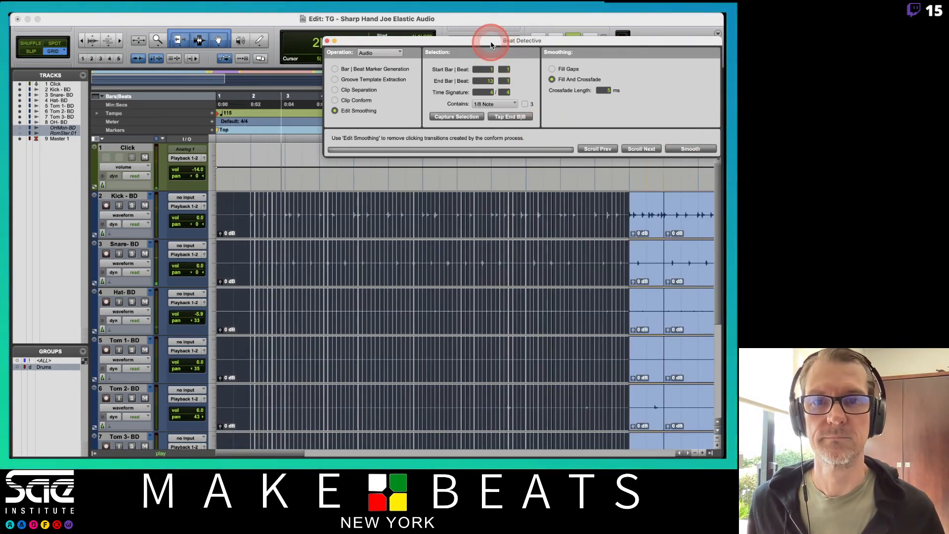
{"action": "left_click_drag", "start_coordinate": [491, 45], "coordinate": [404, 403]}
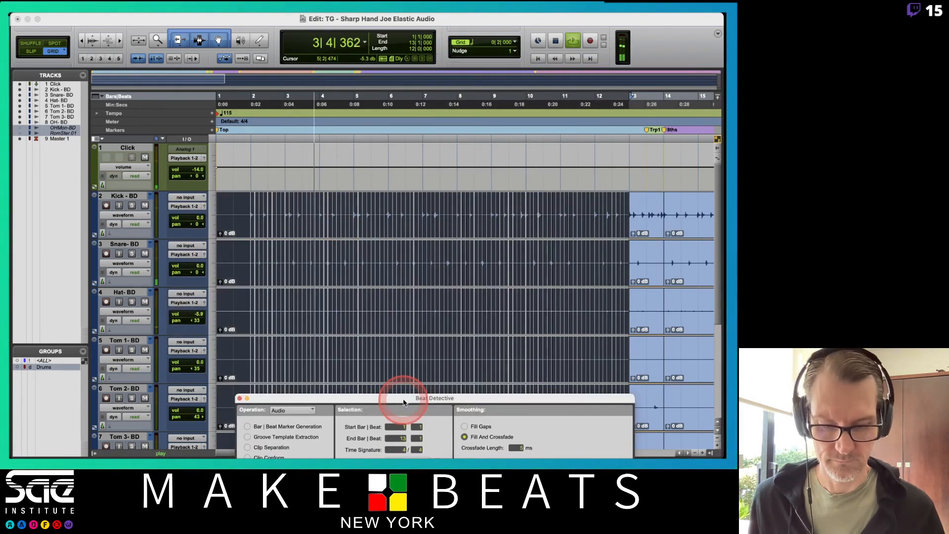
{"action": "key", "text": "t"}
{"action": "key", "text": "t"}
{"action": "scroll", "coordinate": [477, 313], "scroll_direction": "right", "scroll_amount": 6}
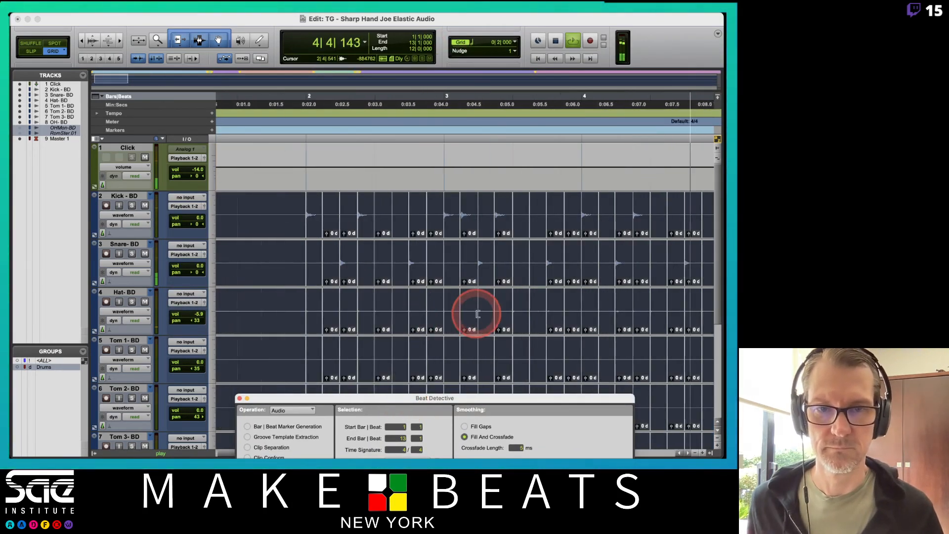
{"action": "scroll", "coordinate": [477, 314], "scroll_direction": "right", "scroll_amount": 3}
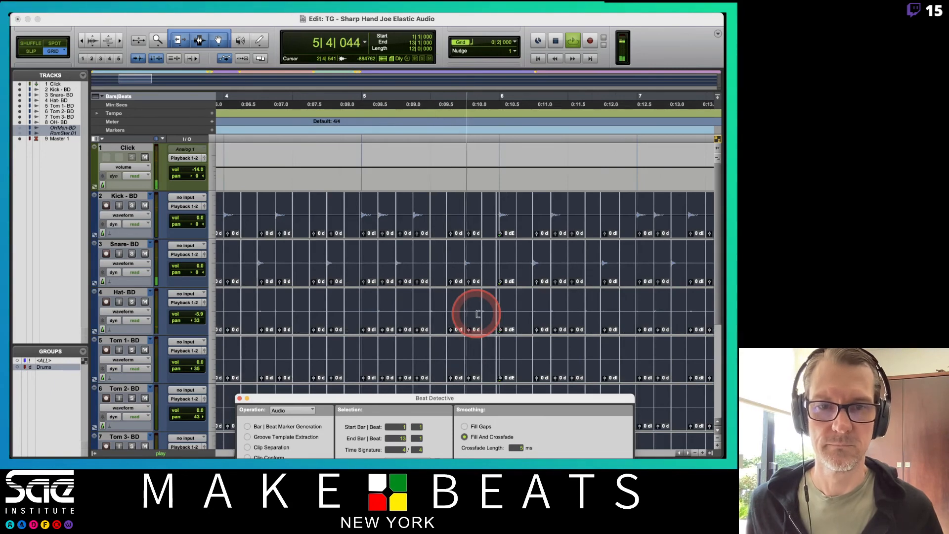
{"action": "scroll", "coordinate": [477, 314], "scroll_direction": "right", "scroll_amount": 2}
{"action": "scroll", "coordinate": [477, 314], "scroll_direction": "right", "scroll_amount": 5}
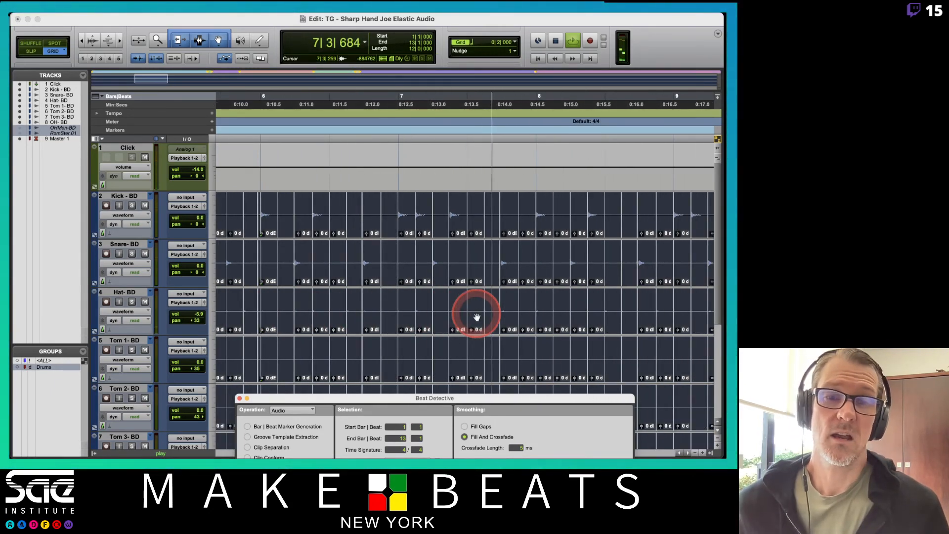
{"action": "scroll", "coordinate": [476, 321], "scroll_direction": "right", "scroll_amount": 5}
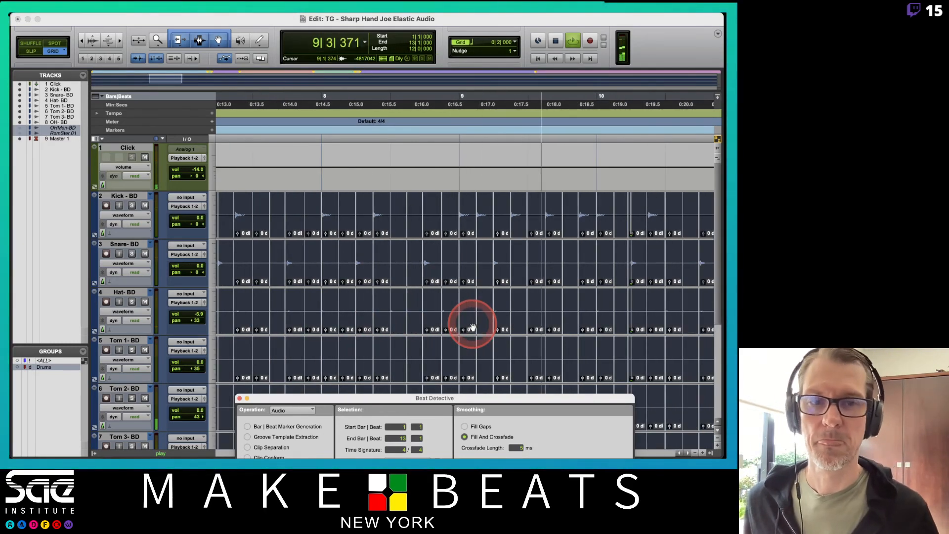
{"action": "scroll", "coordinate": [472, 324], "scroll_direction": "right", "scroll_amount": 4}
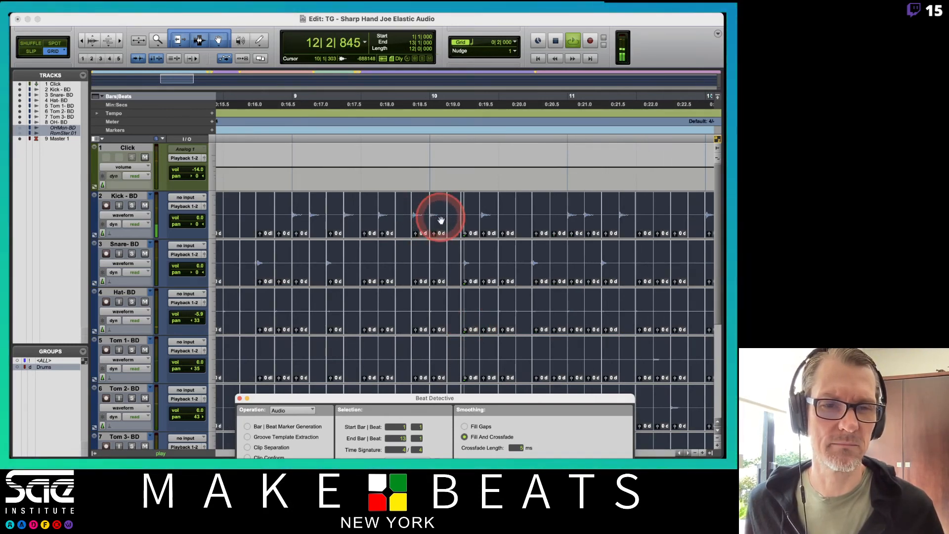
{"action": "scroll", "coordinate": [440, 220], "scroll_direction": "right", "scroll_amount": 5}
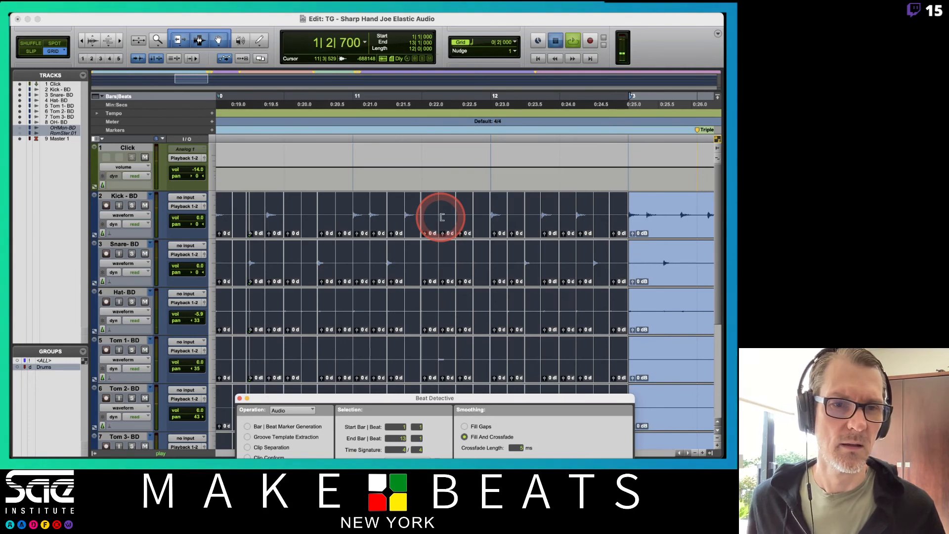
{"action": "key", "text": "space"}
{"action": "scroll", "coordinate": [699, 218], "scroll_direction": "right", "scroll_amount": 5}
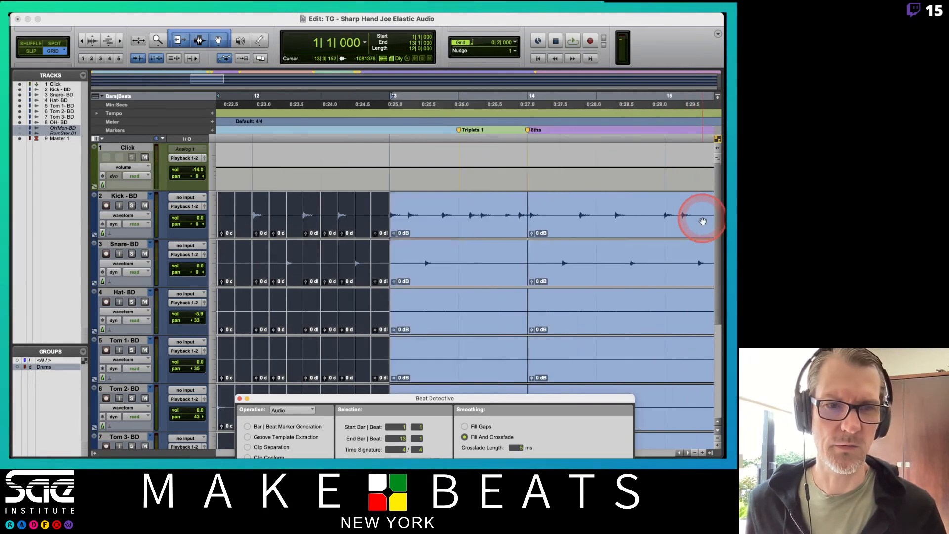
- Split the bar 13 drum clips at beat 3, at the Triplets 1 marker
{"action": "left_click", "coordinate": [477, 223]}
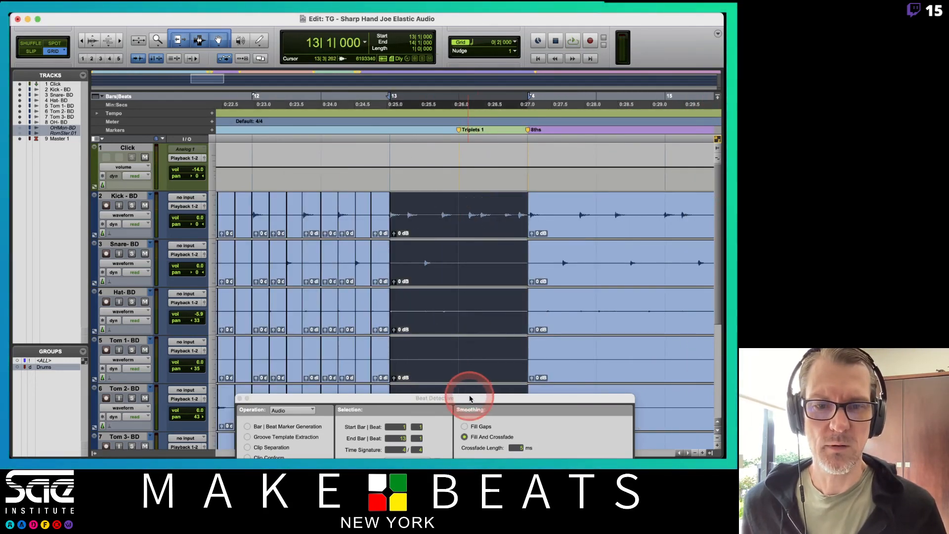
{"action": "left_click_drag", "start_coordinate": [470, 400], "coordinate": [453, 281]}
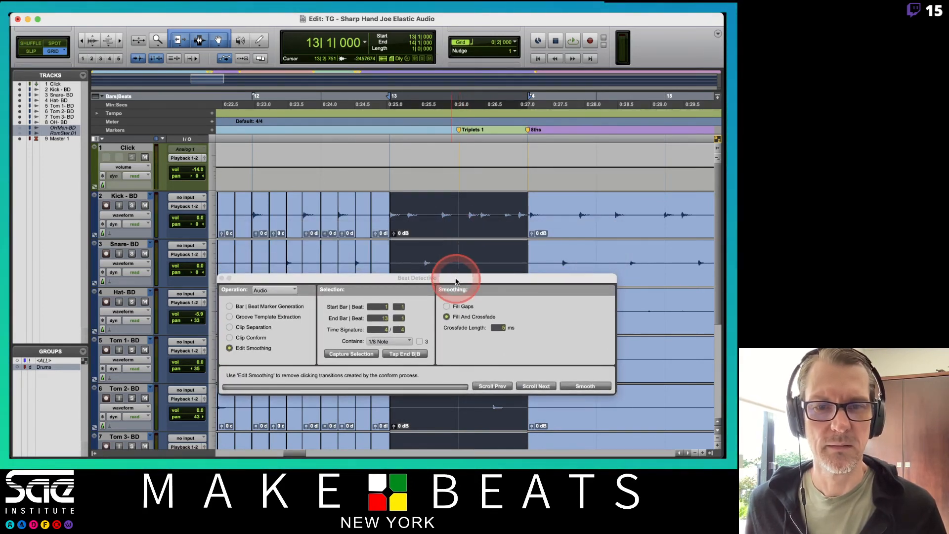
{"action": "left_click_drag", "start_coordinate": [455, 281], "coordinate": [456, 279]}
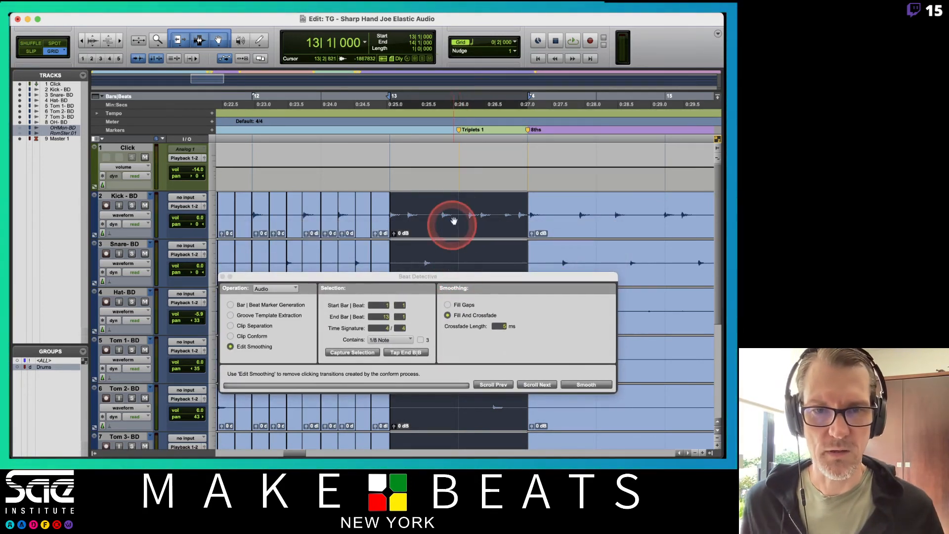
{"action": "left_click", "coordinate": [459, 202]}
{"action": "key", "text": "b"}
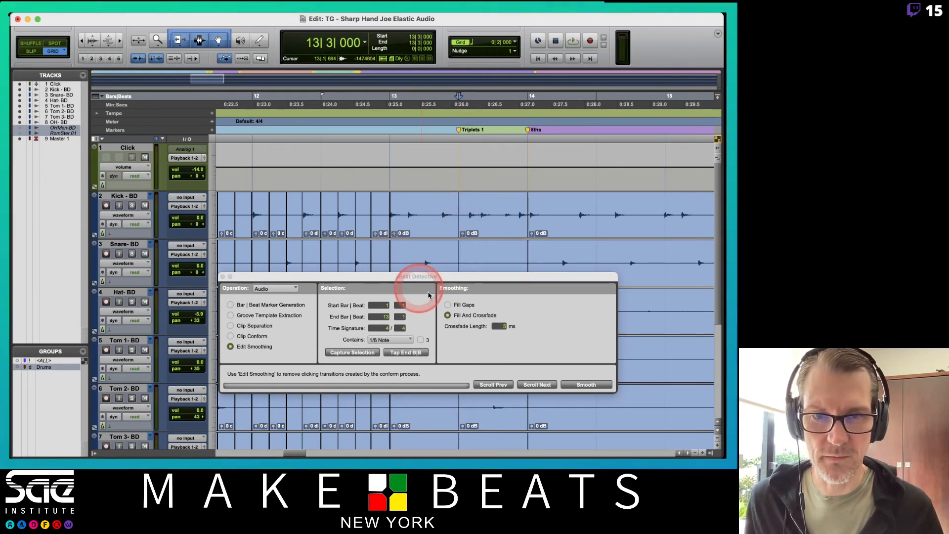
- Analyze the drum clips from bar 13 beat 1 to beat 3 and separate them at the detected triggers
{"action": "left_click", "coordinate": [440, 224]}
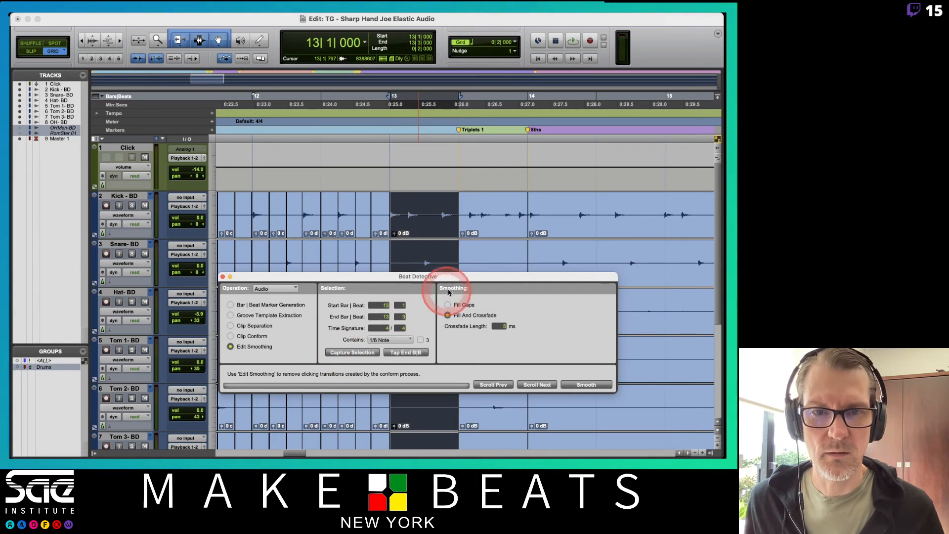
{"action": "left_click_drag", "start_coordinate": [450, 279], "coordinate": [451, 238]}
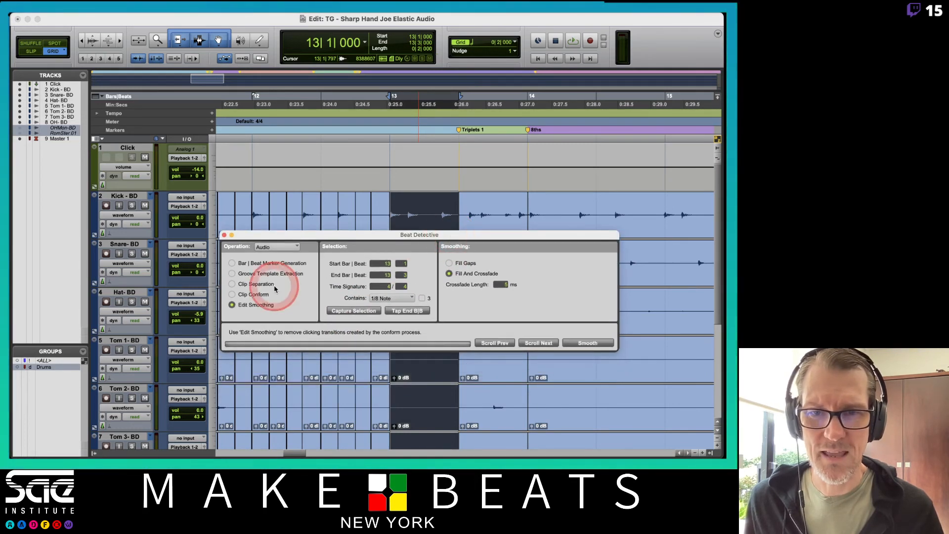
{"action": "left_click", "coordinate": [235, 283]}
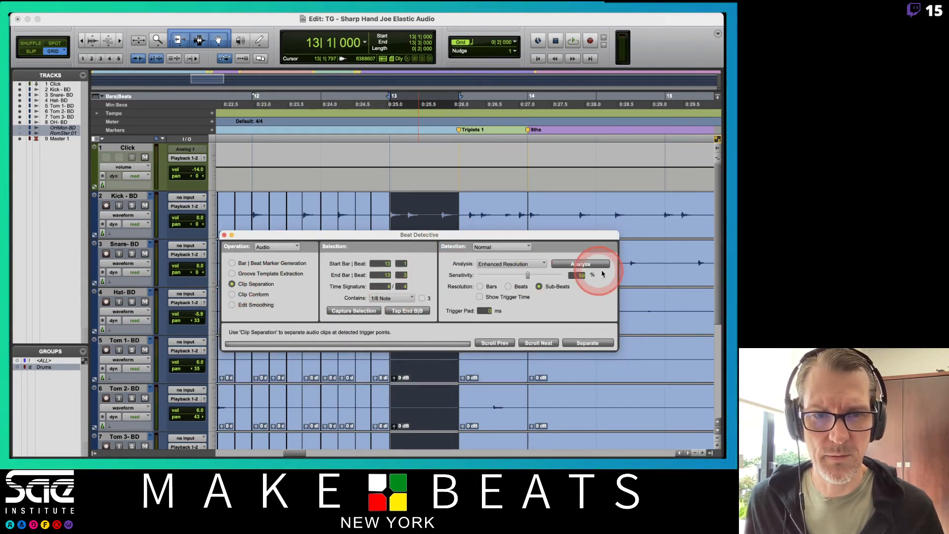
{"action": "left_click", "coordinate": [581, 264]}
{"action": "left_click", "coordinate": [595, 346]}
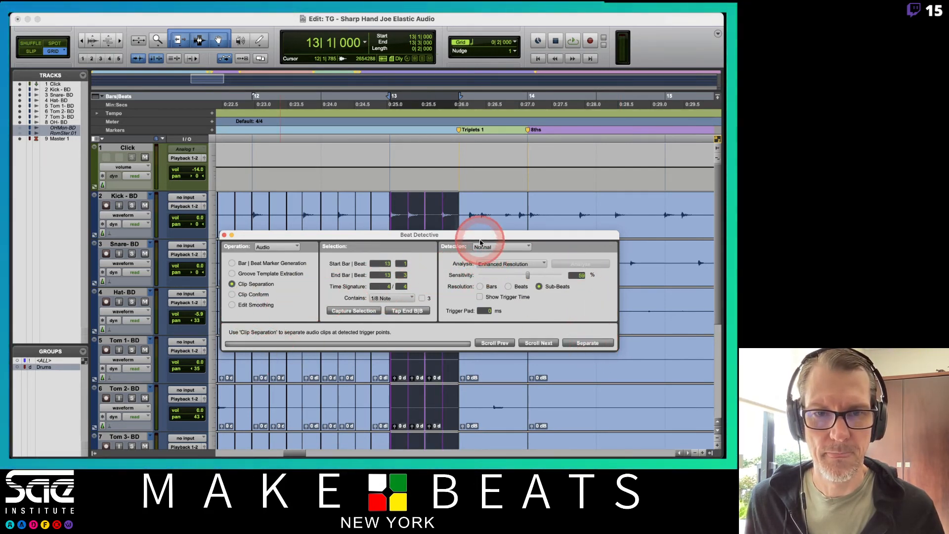
{"action": "key", "text": "super+bracketright"}
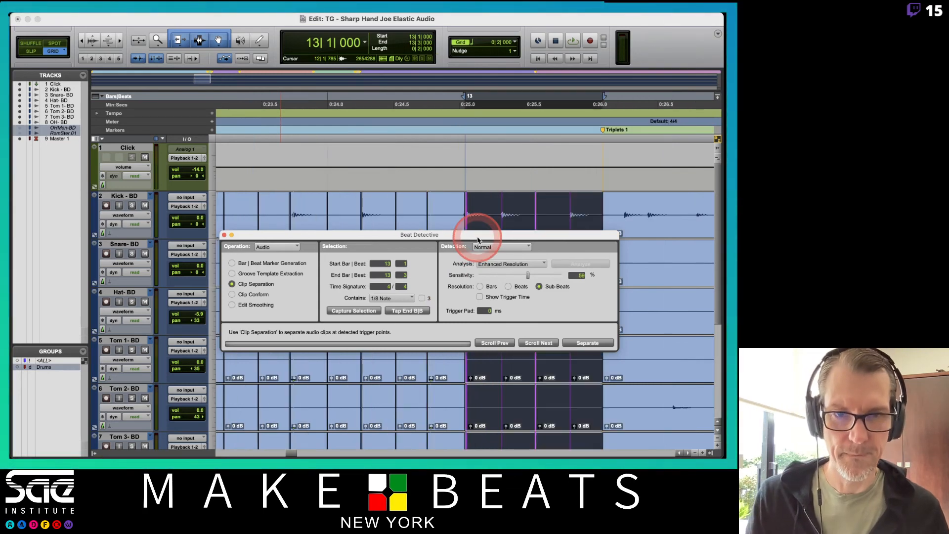
- Conform the drum clips from bar 13 beat 1 to beat 3 at 100% strength and smooth them with Fill And Crossfade
{"action": "left_click_drag", "start_coordinate": [500, 240], "coordinate": [397, 182]}
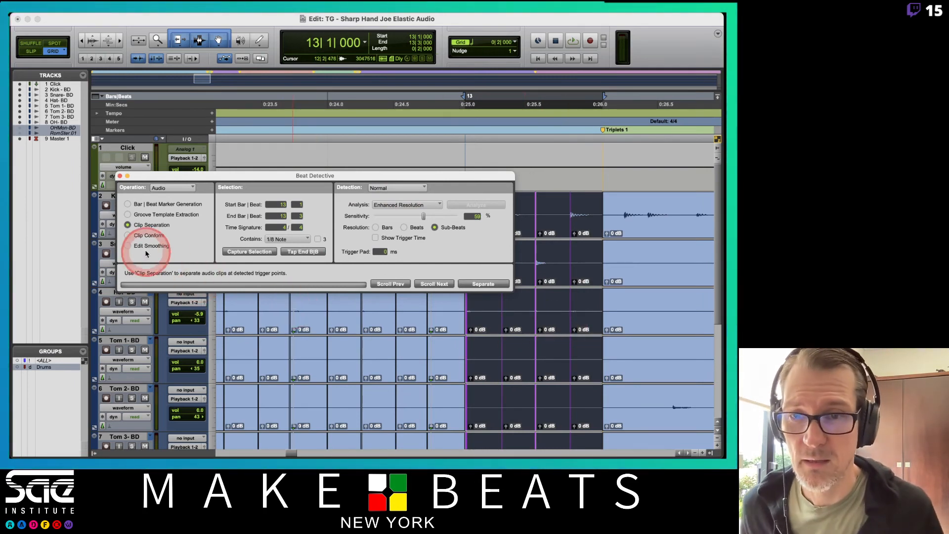
{"action": "left_click", "coordinate": [129, 236]}
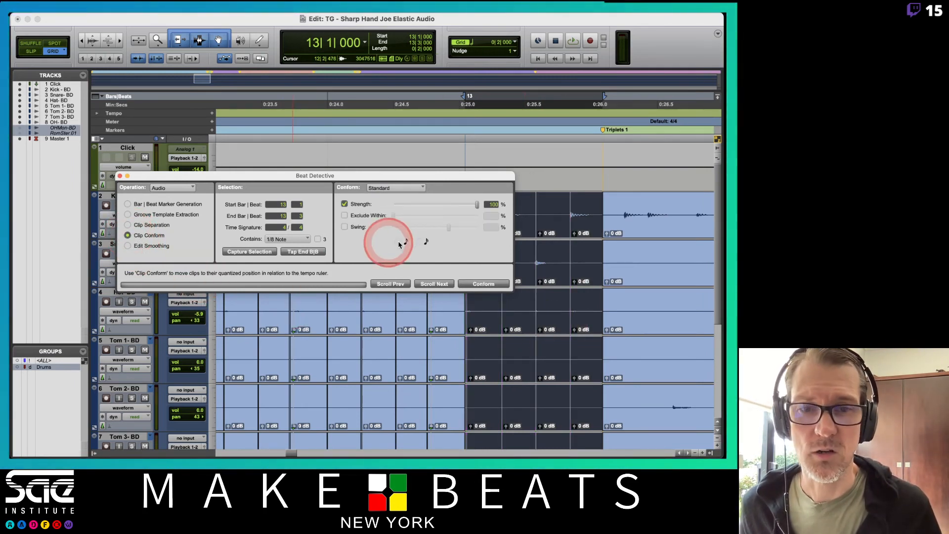
{"action": "left_click", "coordinate": [475, 285]}
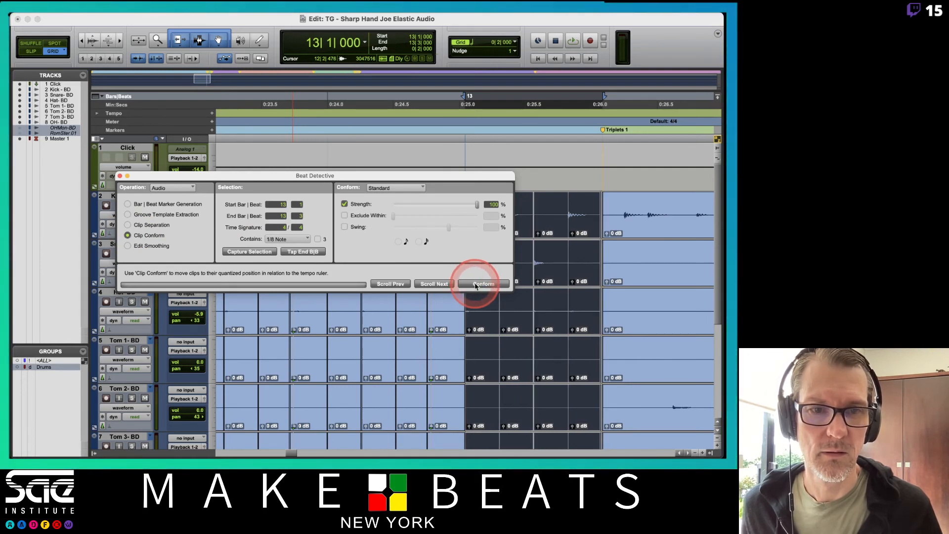
{"action": "left_click", "coordinate": [128, 246]}
{"action": "left_click", "coordinate": [473, 284]}
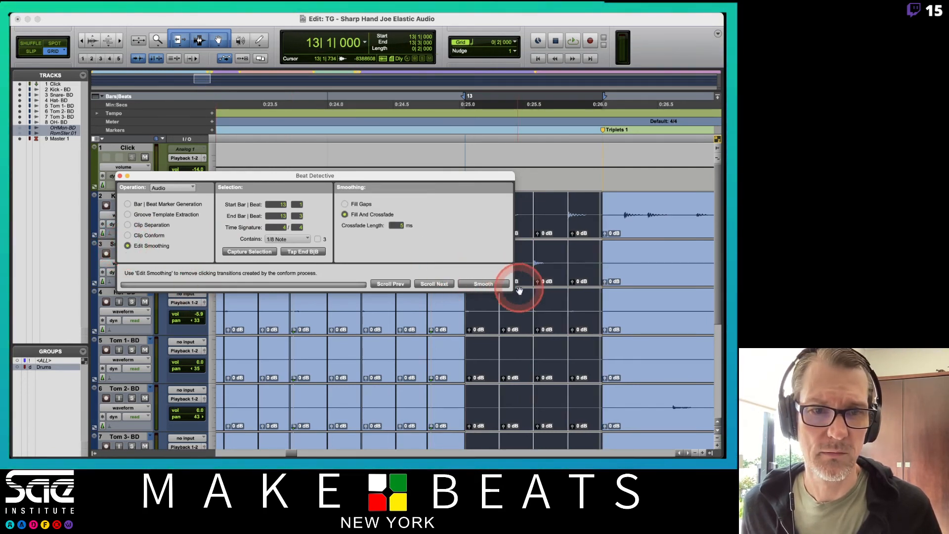
- Capture the Triplets 1 section from 13|3 to 14|1 as 1/8 note triplets, analyze it and separate the clips at the triggers
{"action": "left_click", "coordinate": [566, 226]}
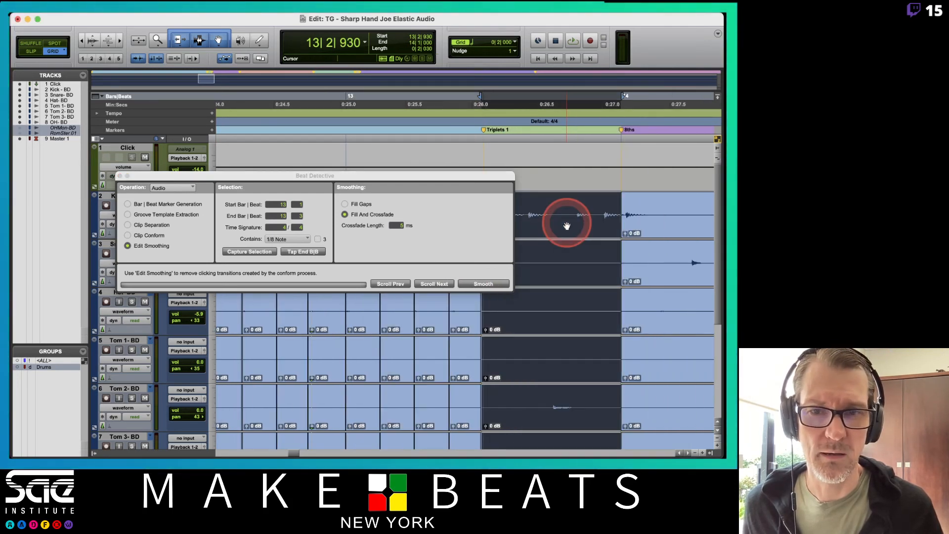
{"action": "left_click", "coordinate": [242, 253]}
{"action": "left_click", "coordinate": [241, 254]}
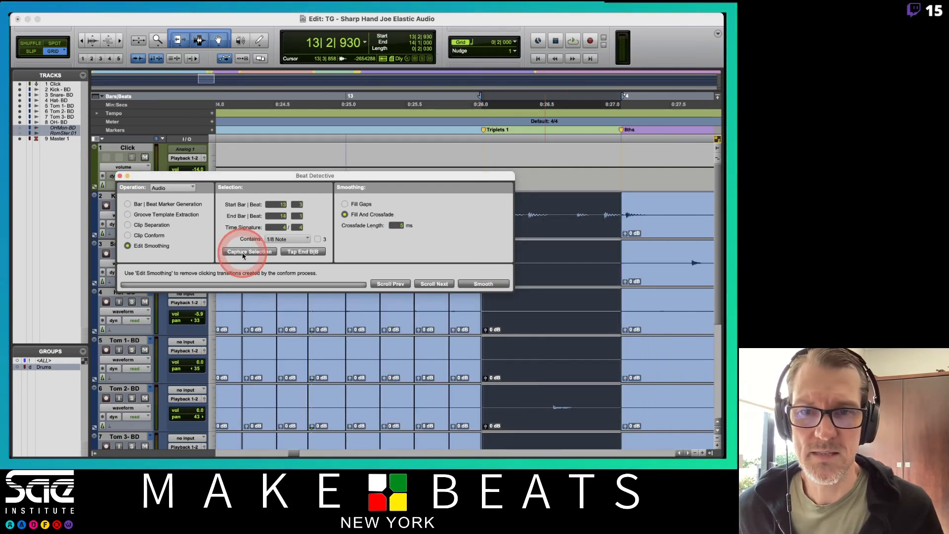
{"action": "left_click", "coordinate": [285, 240]}
{"action": "left_click", "coordinate": [322, 225]}
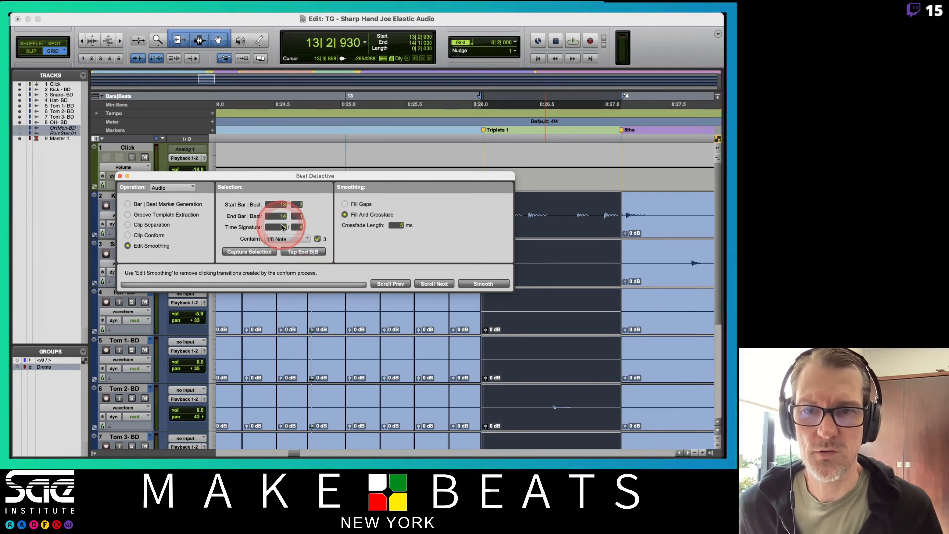
{"action": "left_click", "coordinate": [128, 224]}
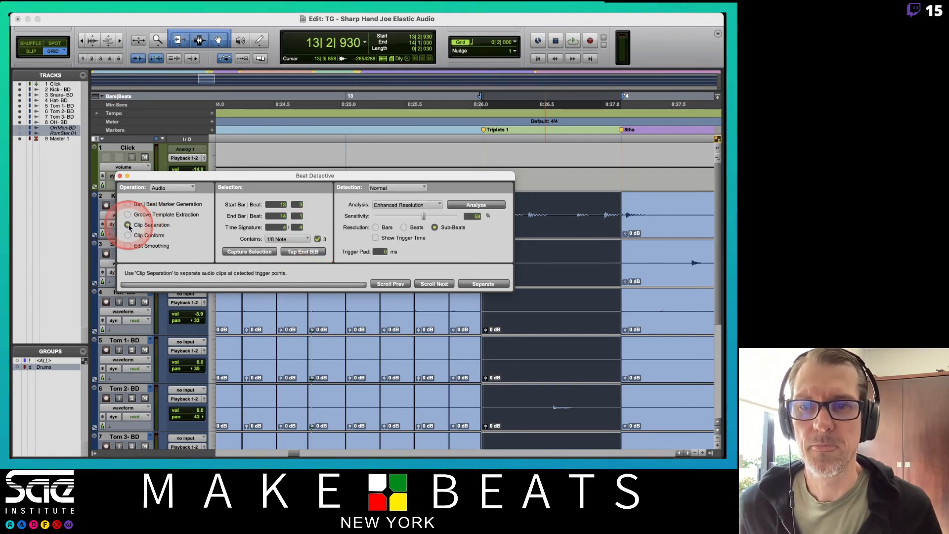
{"action": "left_click", "coordinate": [461, 206]}
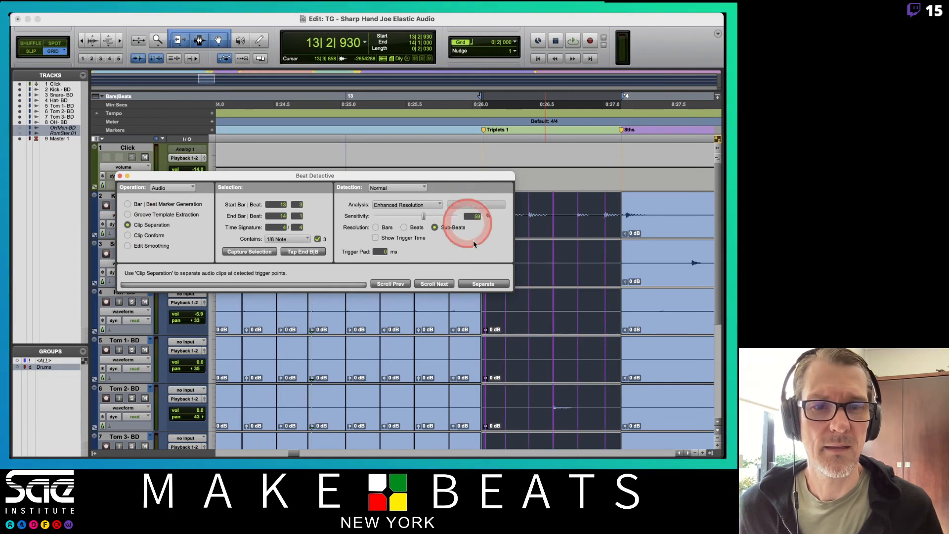
{"action": "left_click", "coordinate": [483, 283]}
- Conform the Triplets 1 clips at 100% strength and smooth their edits with Fill And Crossfade
{"action": "left_click", "coordinate": [147, 235]}
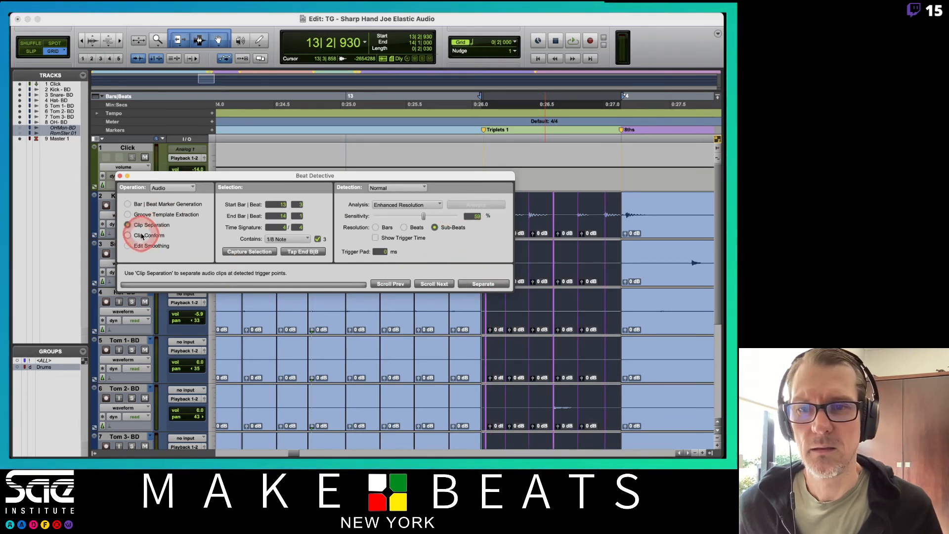
{"action": "left_click", "coordinate": [477, 286]}
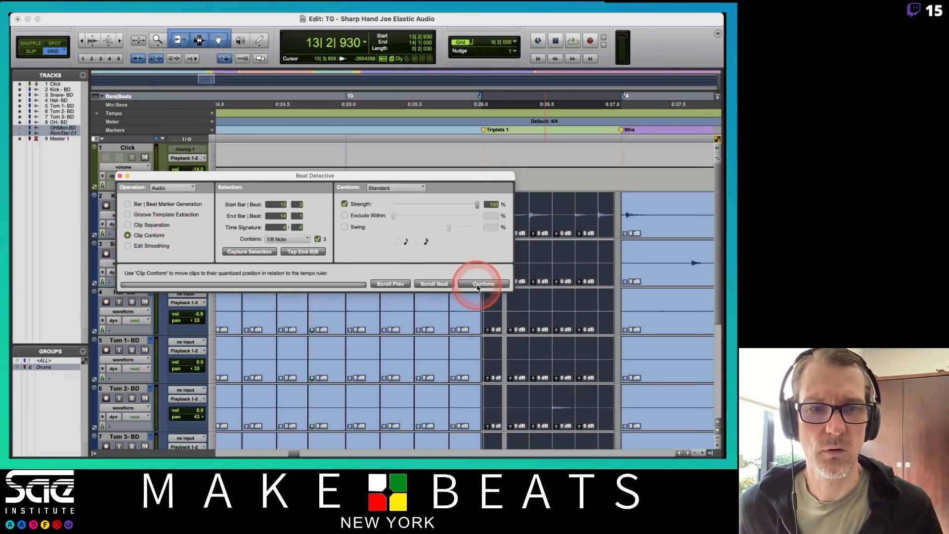
{"action": "left_click", "coordinate": [128, 246]}
{"action": "left_click", "coordinate": [359, 283]}
{"action": "left_click", "coordinate": [478, 289]}
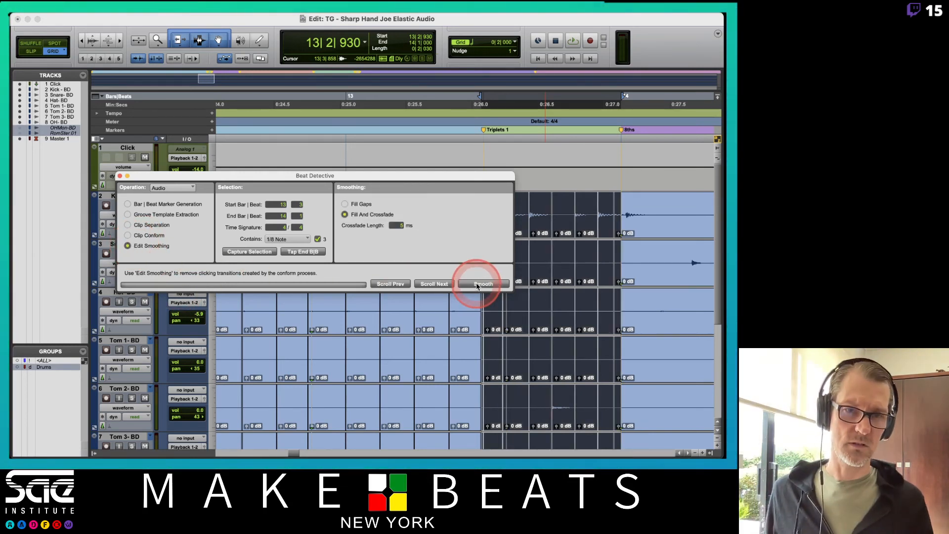
- Select the drum clips starting at bar 14 and trim their end boundary near the Triplets 2 marker back to bar 29 beat 1
{"action": "left_click", "coordinate": [484, 180]}
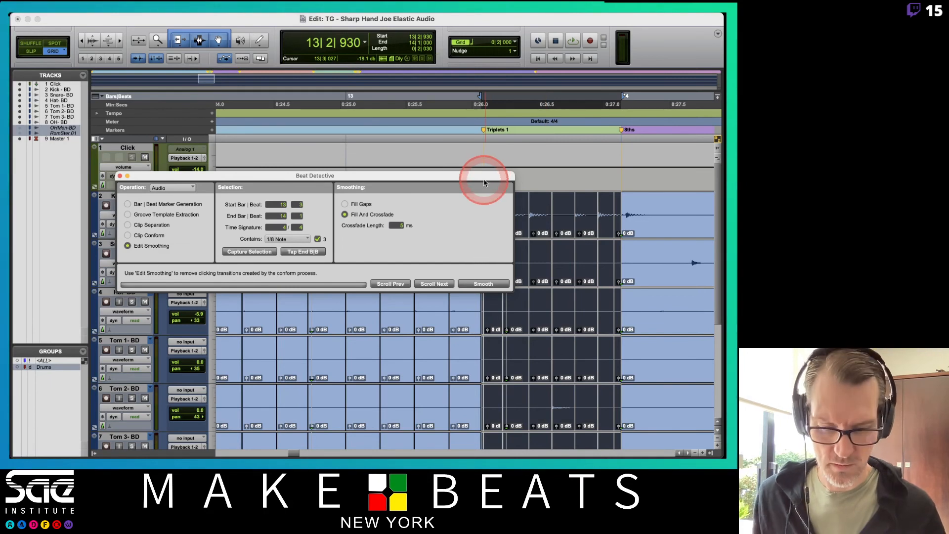
{"action": "key", "text": "r"}
{"action": "key", "text": "r"}
{"action": "left_click_drag", "start_coordinate": [483, 180], "coordinate": [405, 333]}
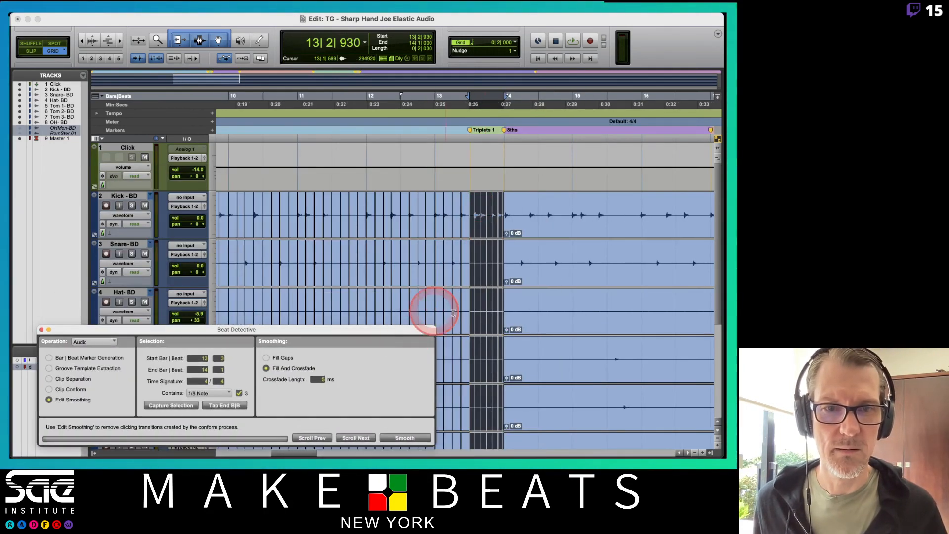
{"action": "left_click", "coordinate": [543, 228]}
{"action": "key", "text": "r"}
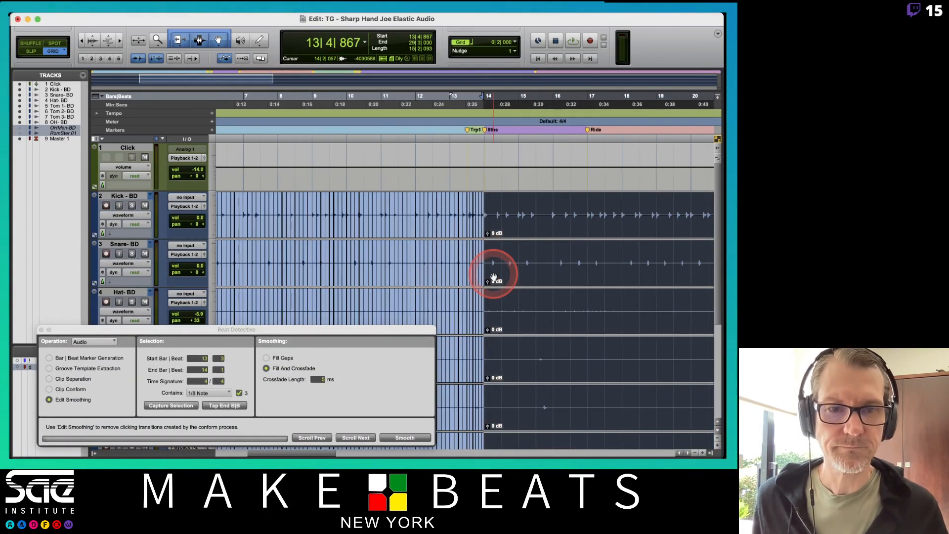
{"action": "scroll", "coordinate": [493, 277], "scroll_direction": "right", "scroll_amount": 10}
{"action": "scroll", "coordinate": [493, 277], "scroll_direction": "left", "scroll_amount": 2}
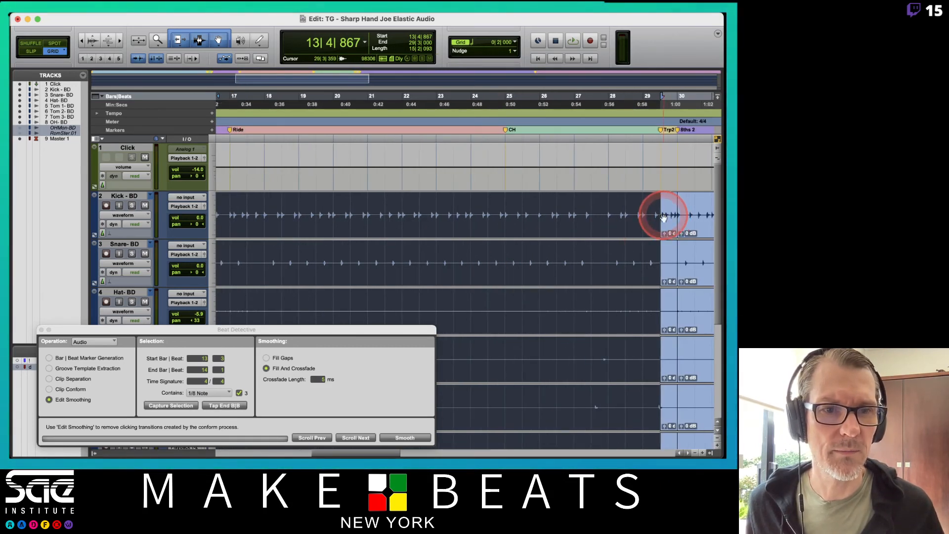
{"action": "left_click_drag", "start_coordinate": [662, 212], "coordinate": [602, 226]}
- Capture the selection from 14|1 to 29|1, analyze it with Enhanced Resolution and separate the drum clips at the sub-beats
{"action": "left_click", "coordinate": [169, 407]}
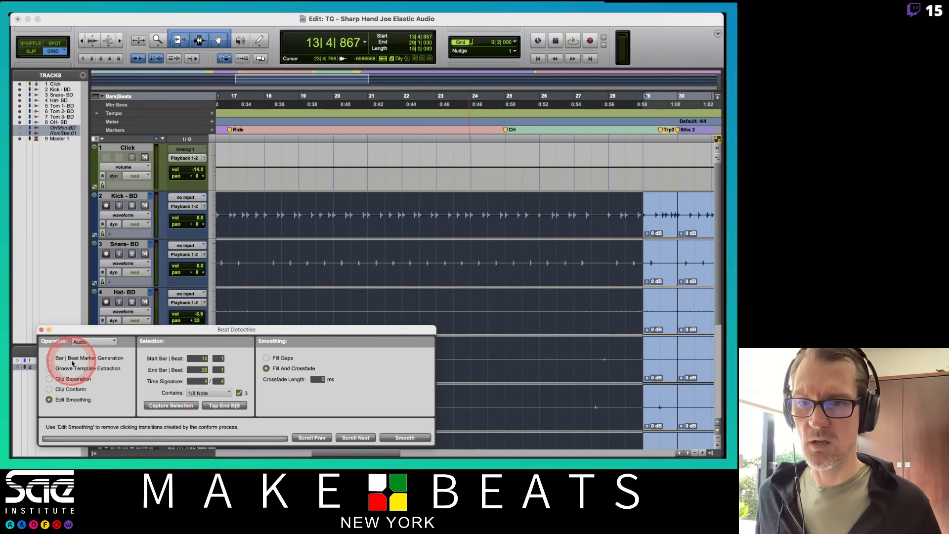
{"action": "left_click", "coordinate": [48, 379]}
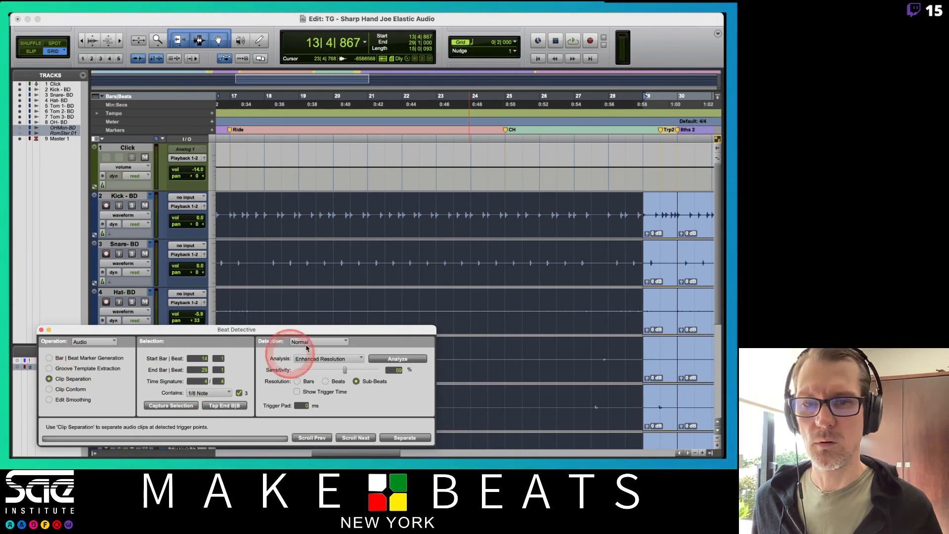
{"action": "left_click_drag", "start_coordinate": [328, 329], "coordinate": [335, 225]}
{"action": "left_click", "coordinate": [404, 255]}
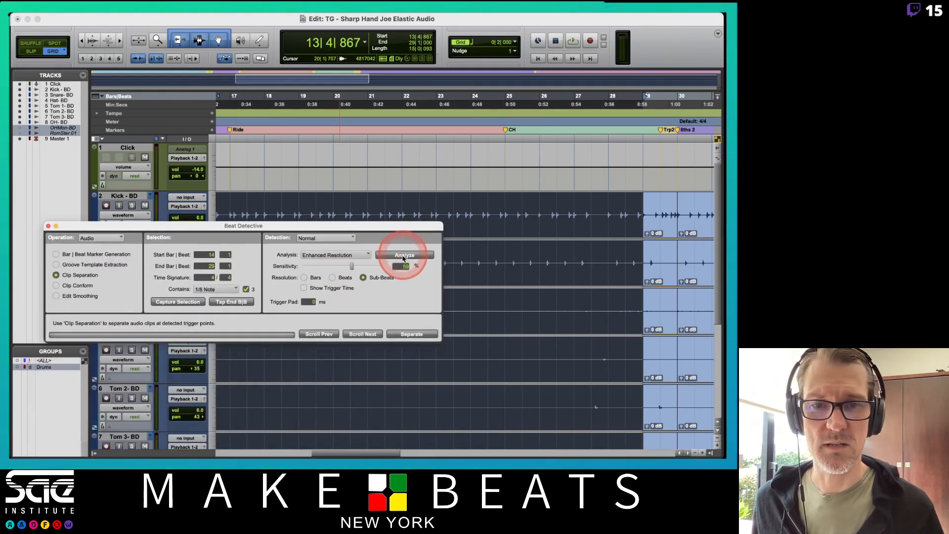
{"action": "left_click", "coordinate": [408, 335]}
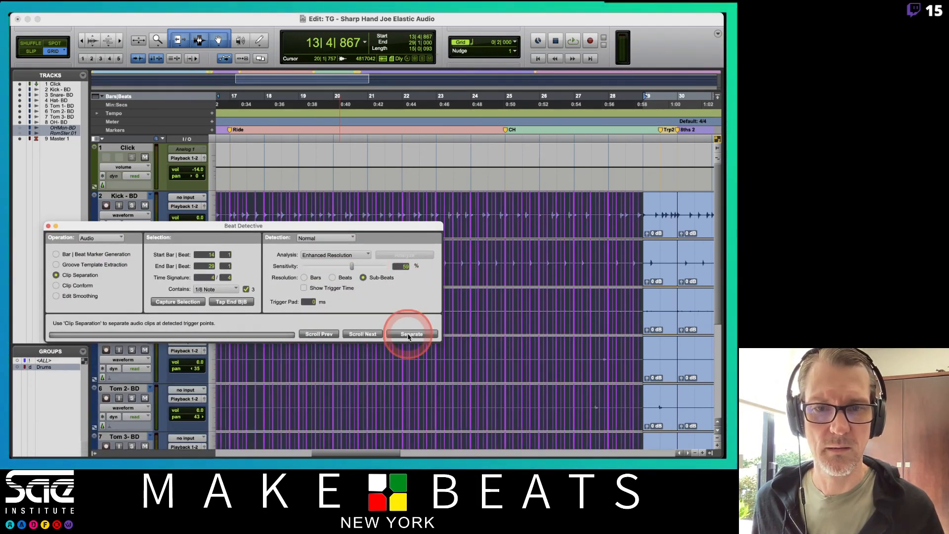
- Conform the drum clips from bar 14 to bar 29 at 100% strength and smooth them with Fill And Crossfade
{"action": "left_click", "coordinate": [56, 285]}
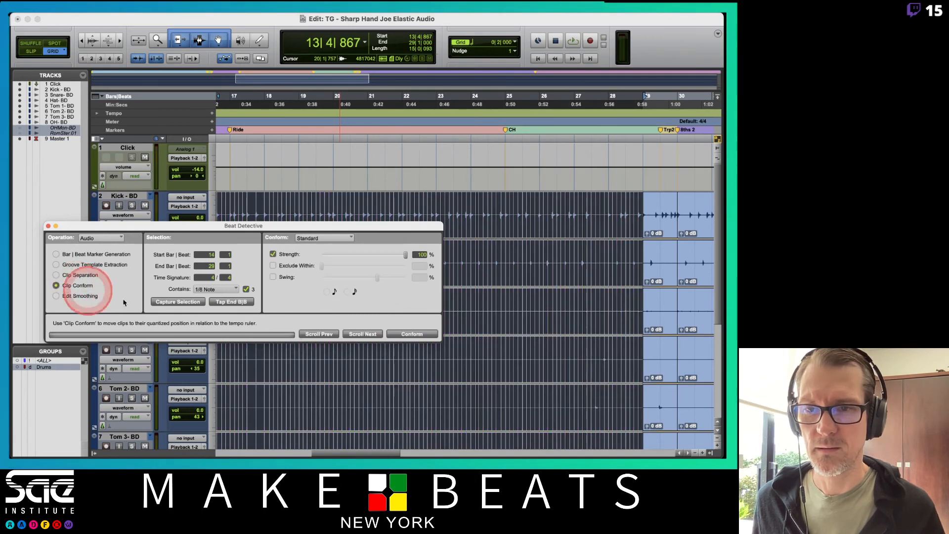
{"action": "left_click", "coordinate": [405, 333]}
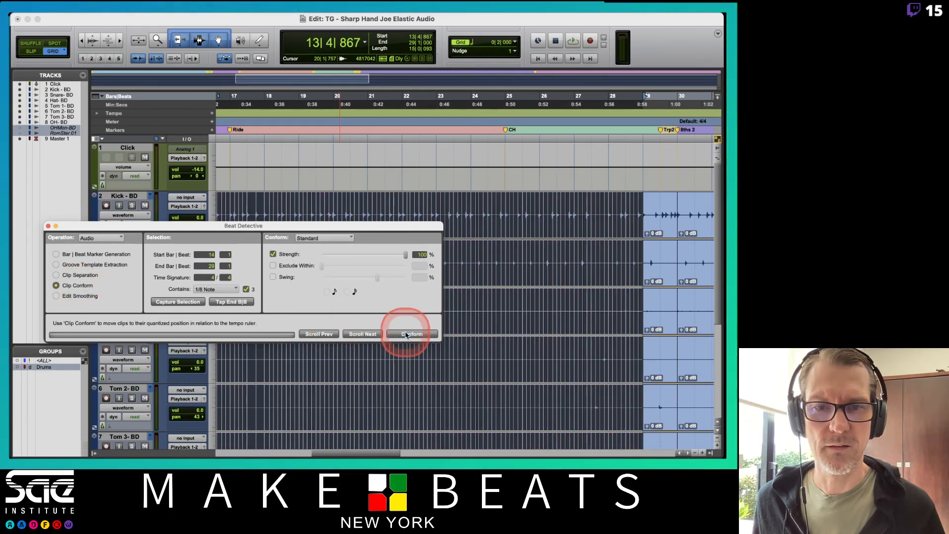
{"action": "left_click", "coordinate": [58, 297]}
{"action": "left_click", "coordinate": [400, 330]}
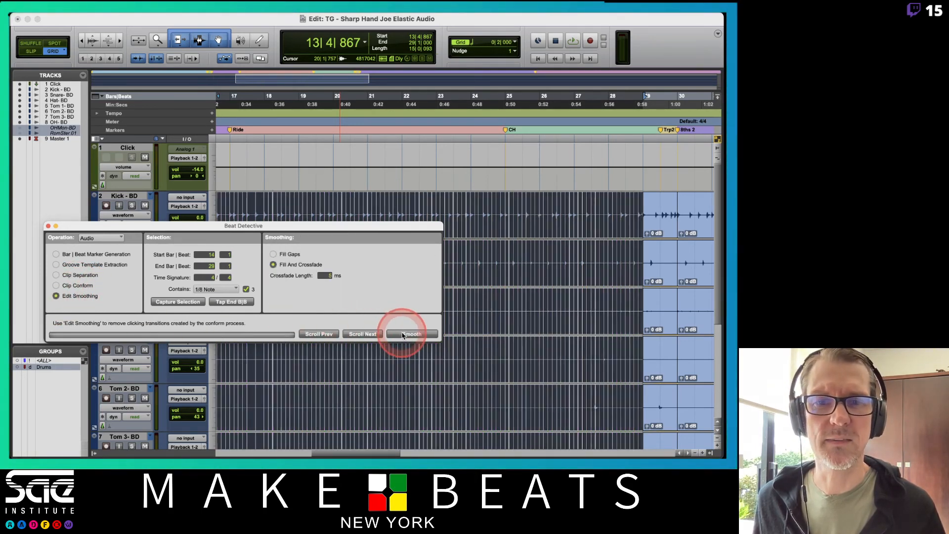
- Hide the track and group lists and play back bar 13 to check the conformed drums through the Triplets 1 section
{"action": "left_click_drag", "start_coordinate": [312, 226], "coordinate": [527, 236]}
{"action": "scroll", "coordinate": [504, 200], "scroll_direction": "left", "scroll_amount": 6}
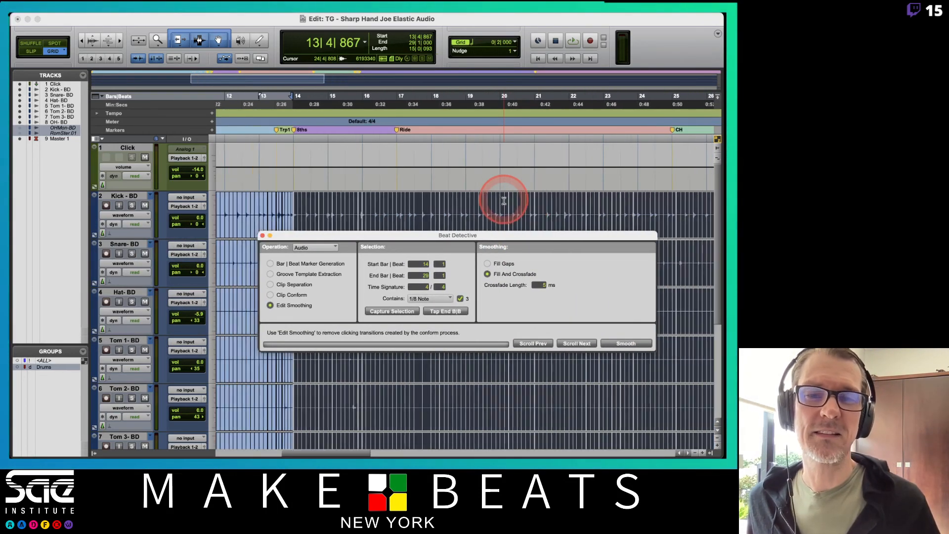
{"action": "scroll", "coordinate": [501, 197], "scroll_direction": "left", "scroll_amount": 8}
{"action": "scroll", "coordinate": [524, 179], "scroll_direction": "right", "scroll_amount": 4}
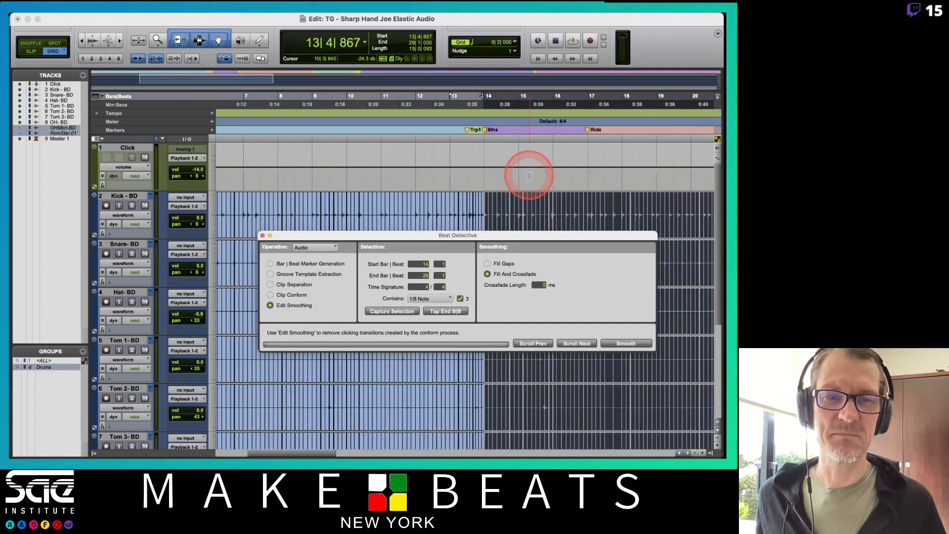
{"action": "left_click", "coordinate": [447, 105]}
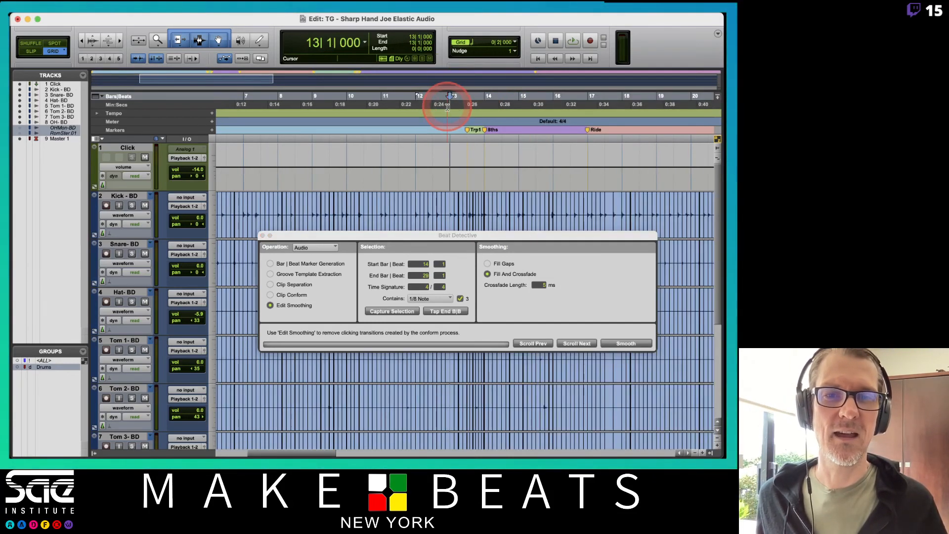
{"action": "key", "text": "t"}
{"action": "key", "text": "t"}
{"action": "key", "text": "t"}
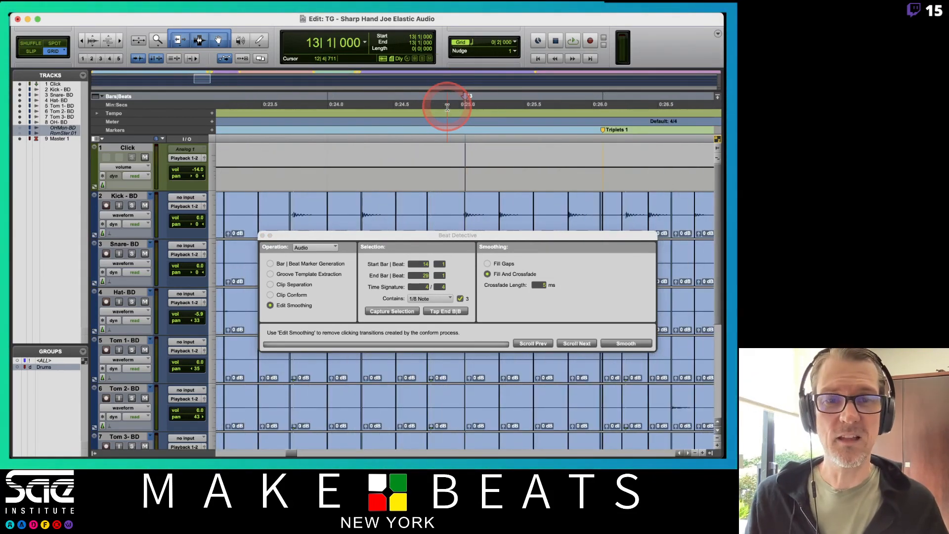
{"action": "scroll", "coordinate": [515, 147], "scroll_direction": "right", "scroll_amount": 4}
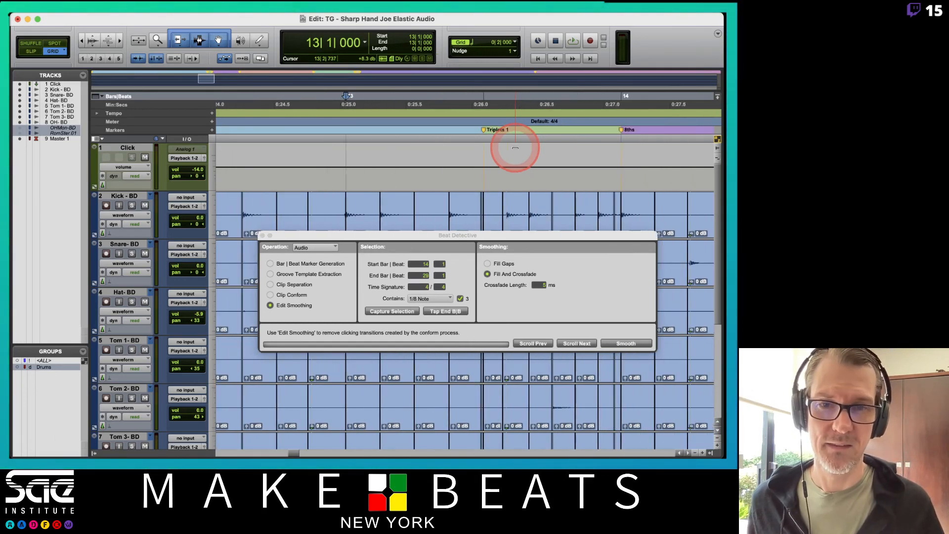
{"action": "left_click", "coordinate": [91, 454]}
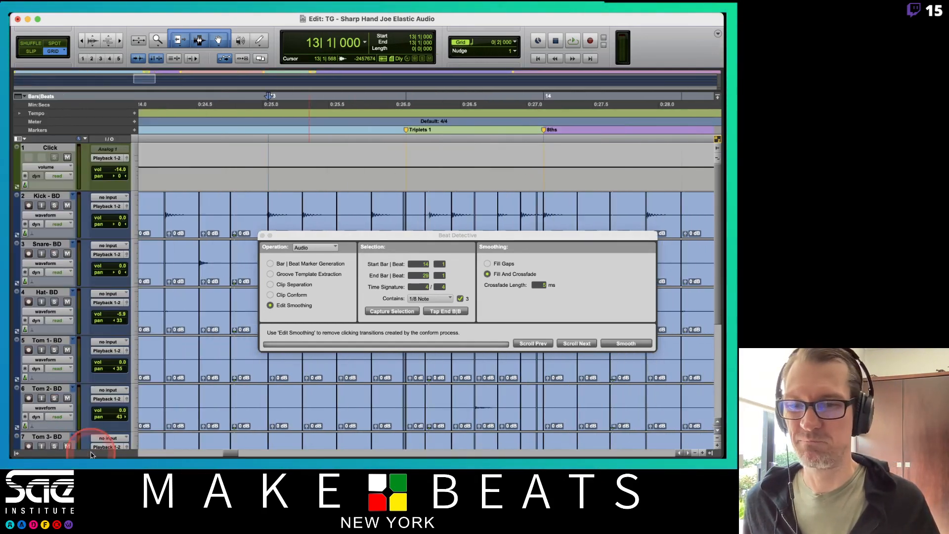
{"action": "left_click_drag", "start_coordinate": [354, 238], "coordinate": [358, 264]}
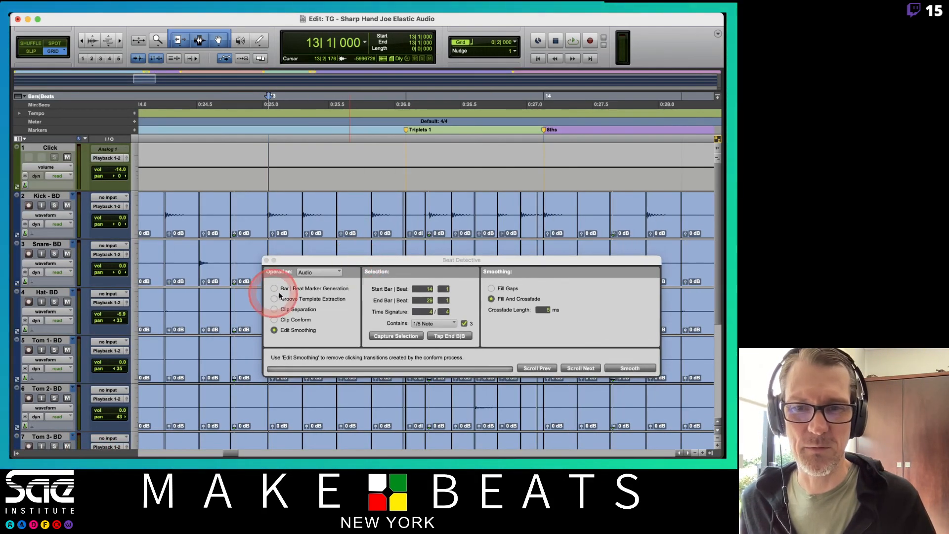
{"action": "left_click_drag", "start_coordinate": [268, 99], "coordinate": [546, 98]}
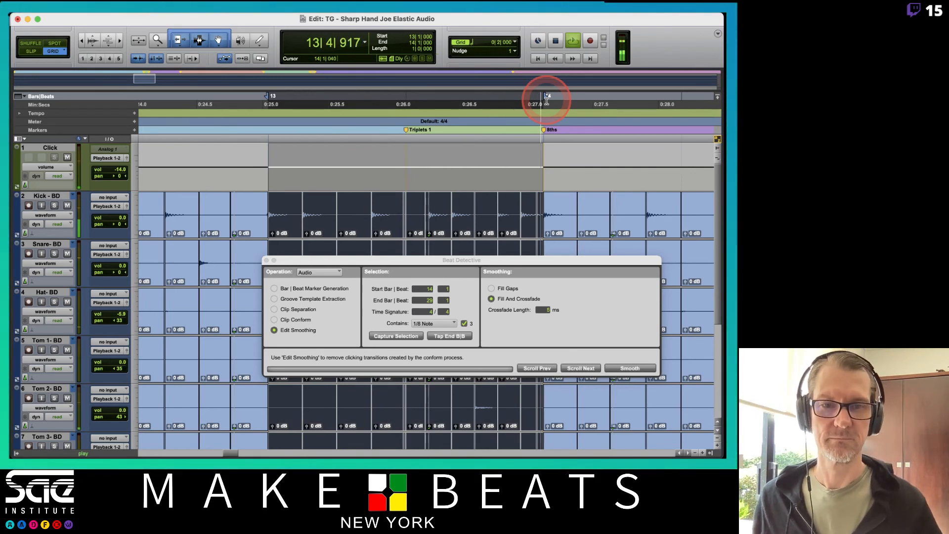
{"action": "key", "text": "space"}
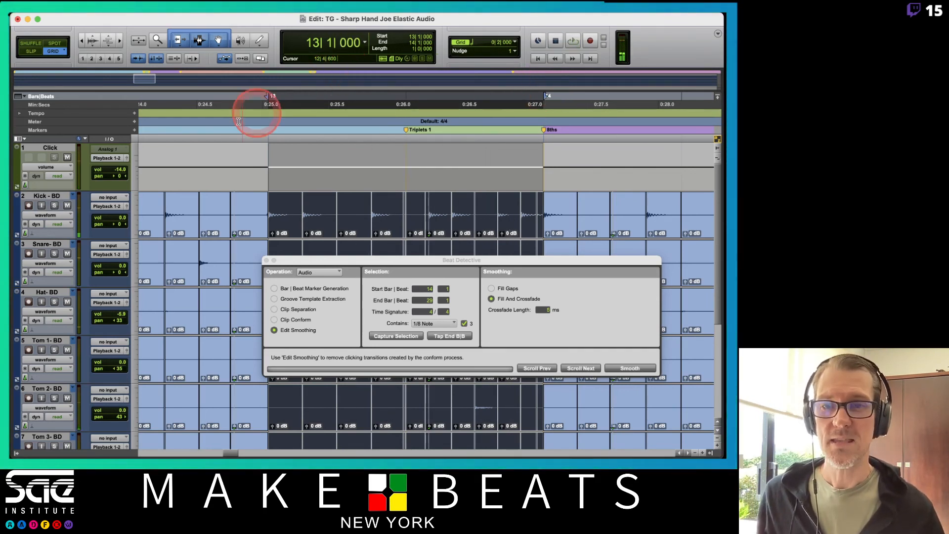
- Look over the edited drum clips from bar 1 up to the Ride marker
{"action": "key", "text": "r"}
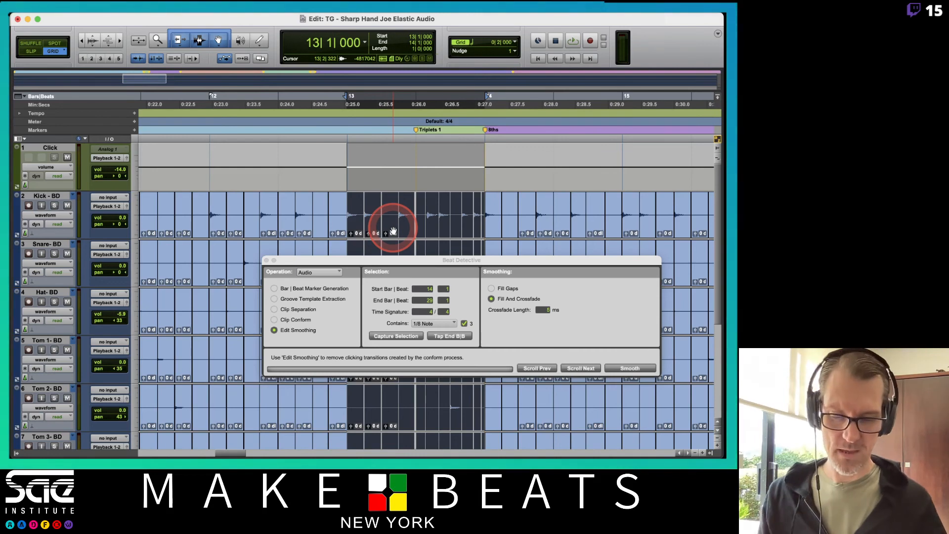
{"action": "key", "text": "r"}
{"action": "key", "text": "r"}
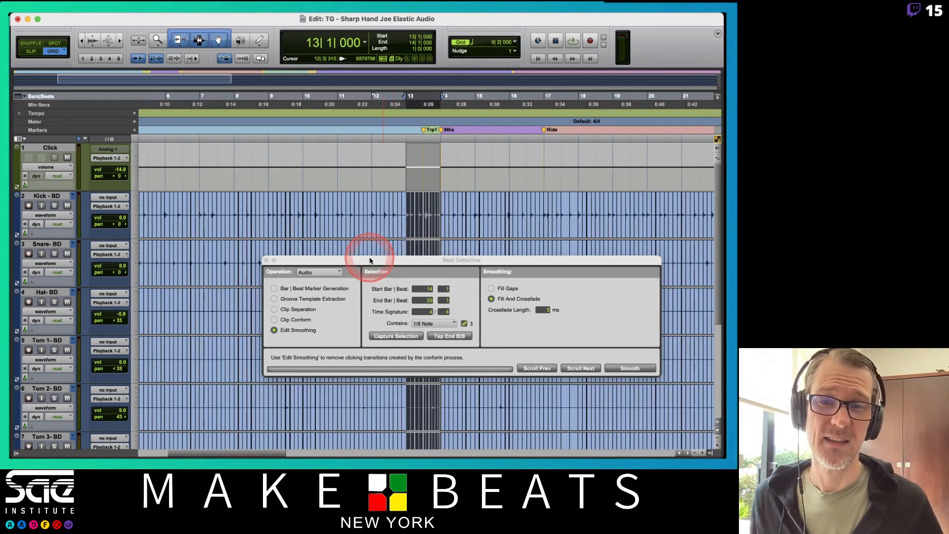
{"action": "left_click_drag", "start_coordinate": [369, 261], "coordinate": [382, 280]}
{"action": "scroll", "coordinate": [381, 226], "scroll_direction": "left", "scroll_amount": 5}
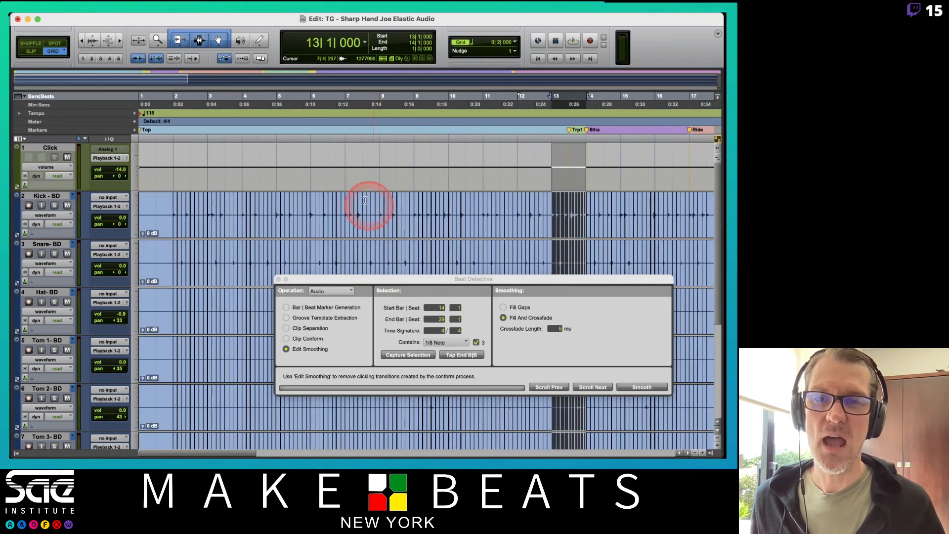
- Switch the drum tracks to the EA.02 playlist and play back briefly from bar 2 to compare it
{"action": "left_click", "coordinate": [176, 102]}
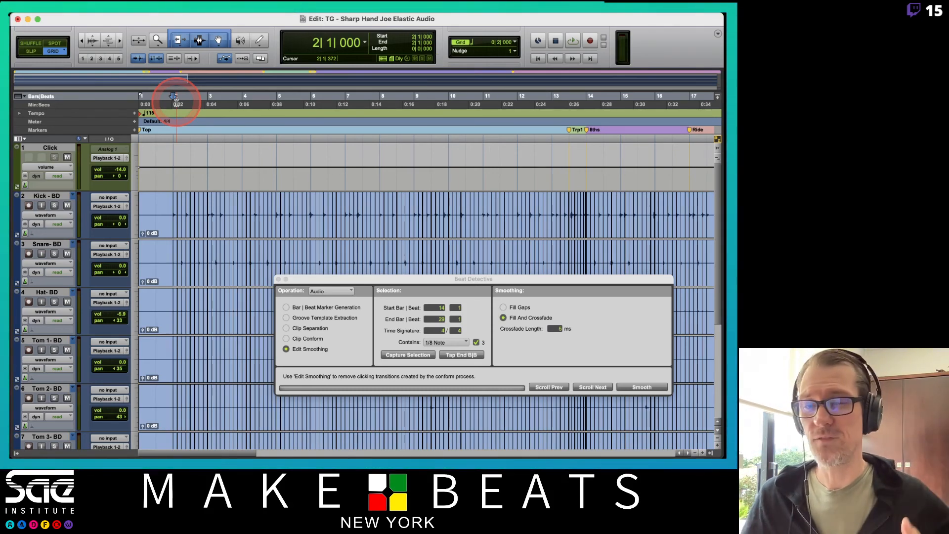
{"action": "left_click", "coordinate": [74, 196]}
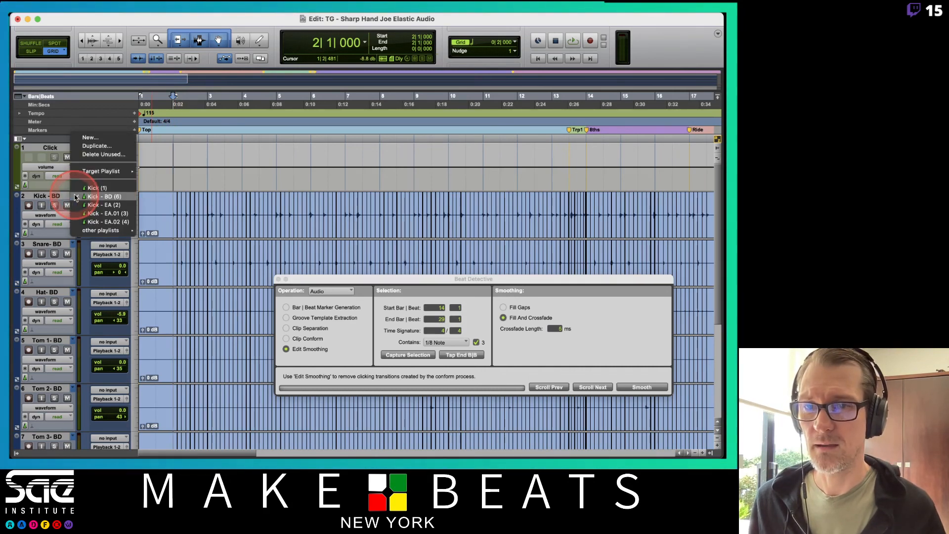
{"action": "left_click", "coordinate": [92, 221]}
{"action": "key", "text": "space"}
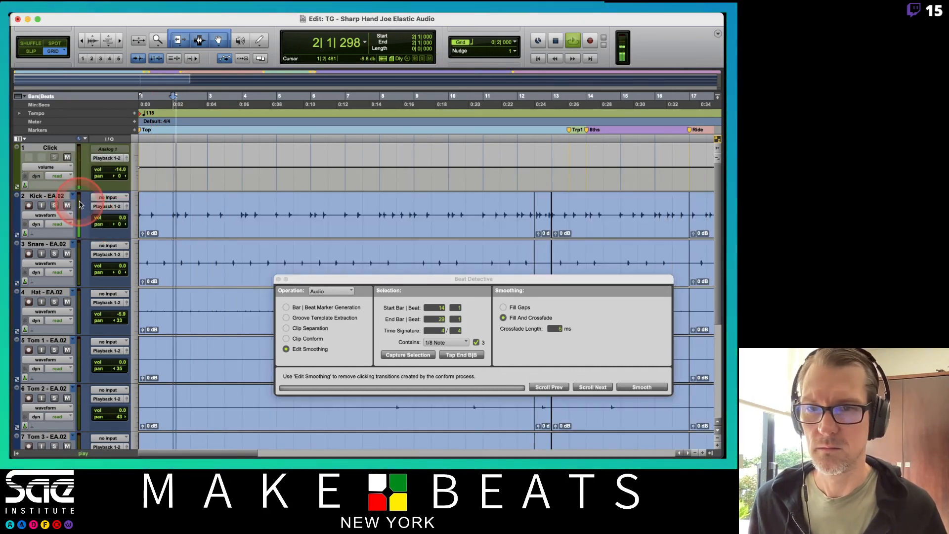
{"action": "left_click", "coordinate": [152, 193]}
{"action": "key", "text": "space"}
{"action": "left_click", "coordinate": [68, 203]}
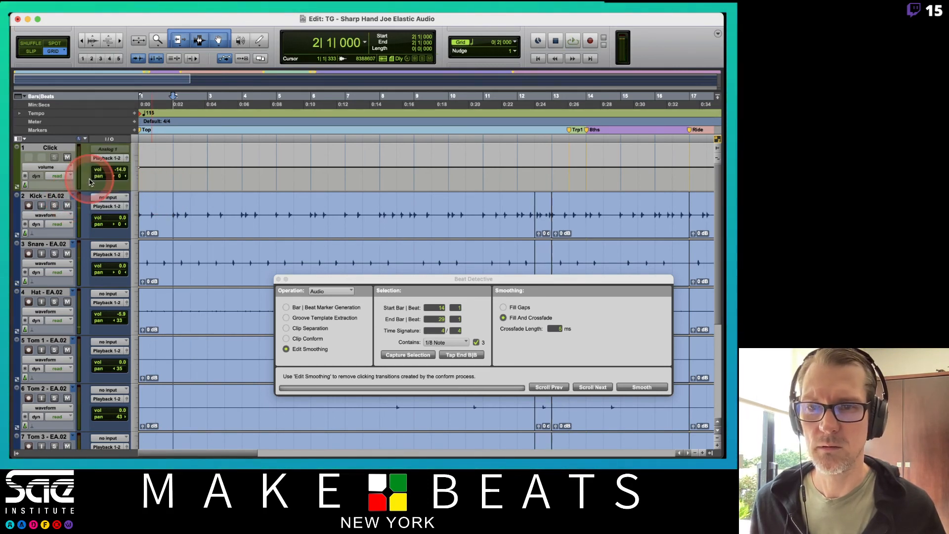
- Return the drum tracks to the BD playlist, delete their bar 1 clips in Shuffle mode and play from the start
{"action": "left_click", "coordinate": [74, 196]}
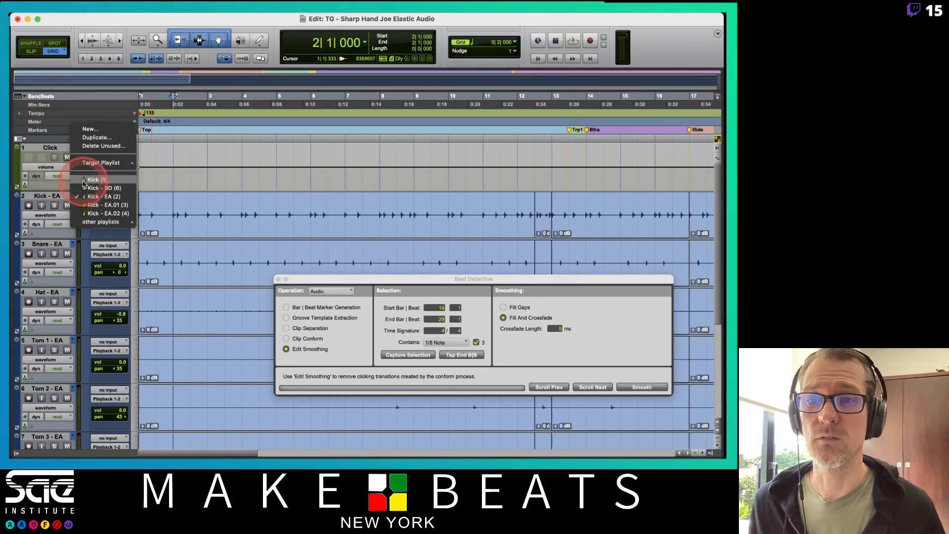
{"action": "left_click", "coordinate": [86, 188]}
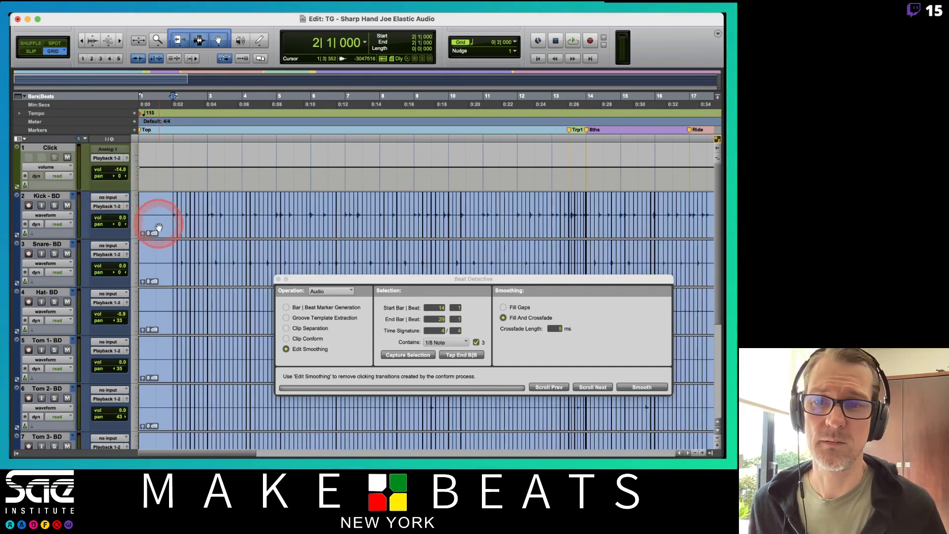
{"action": "left_click", "coordinate": [158, 227]}
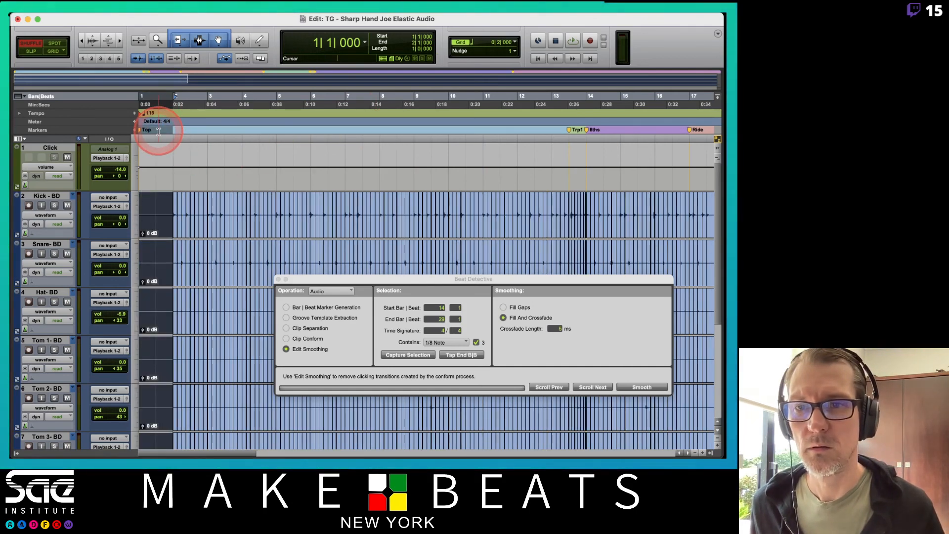
{"action": "key", "text": "BackSpace"}
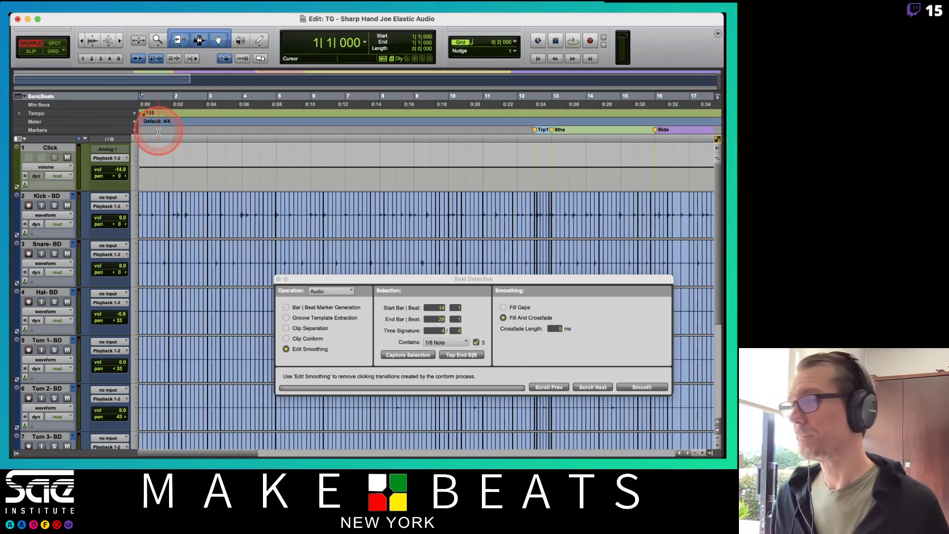
{"action": "key", "text": "space"}
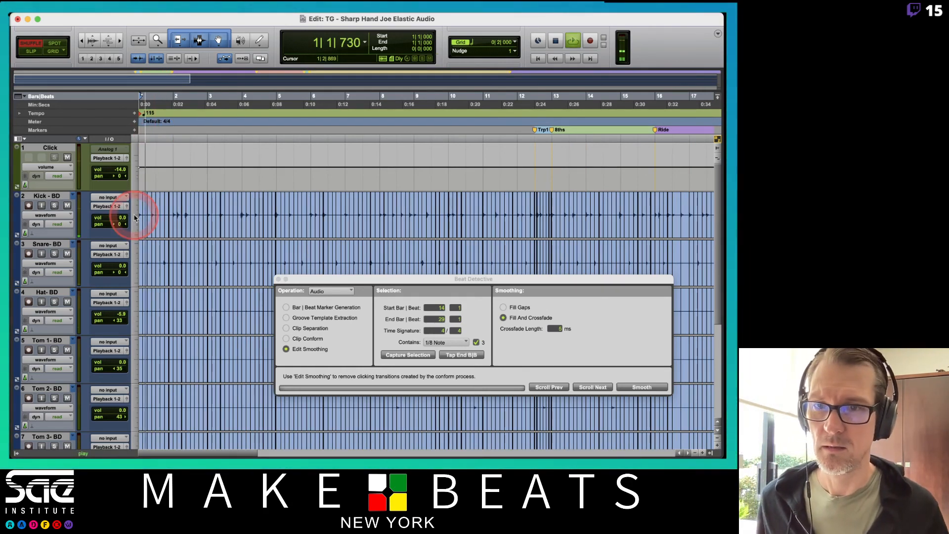
{"action": "key", "text": "space"}
- Play back from bar 1 while switching the drum tracks through the EA.01 and EA.02 playlists, ending on EA
{"action": "left_click", "coordinate": [73, 196]}
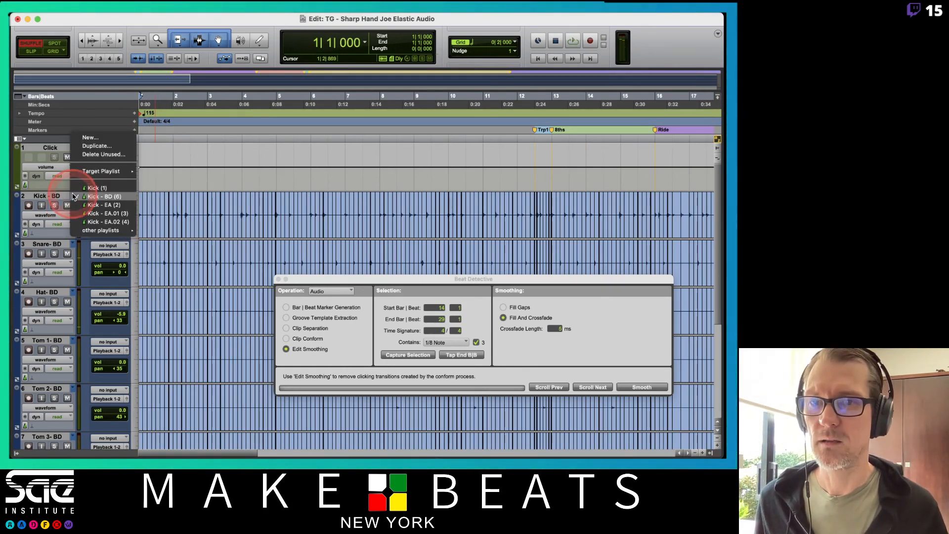
{"action": "left_click", "coordinate": [88, 214]}
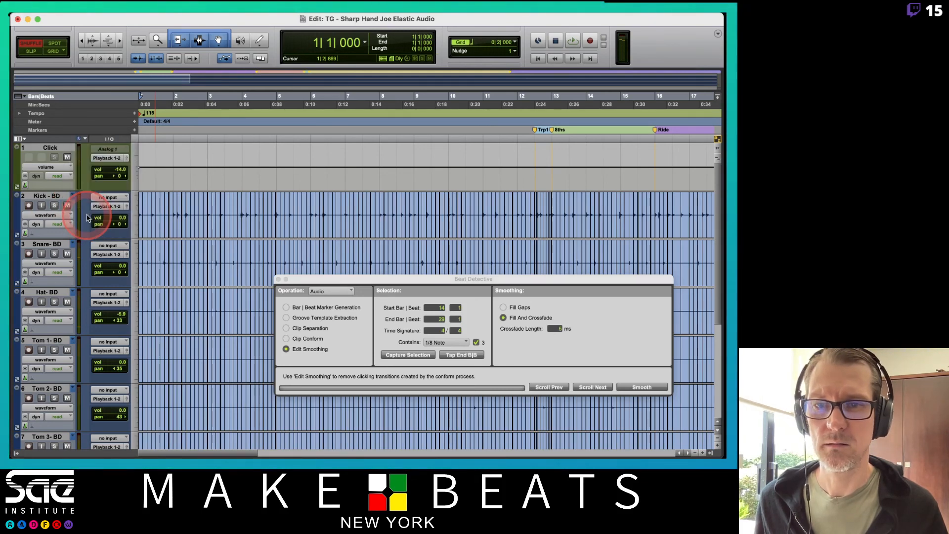
{"action": "key", "text": "space"}
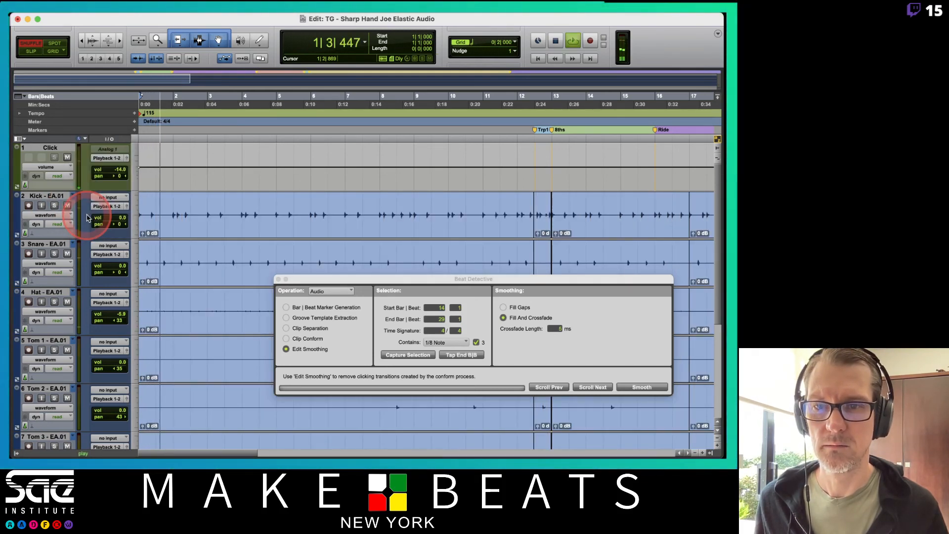
{"action": "left_click", "coordinate": [73, 196]}
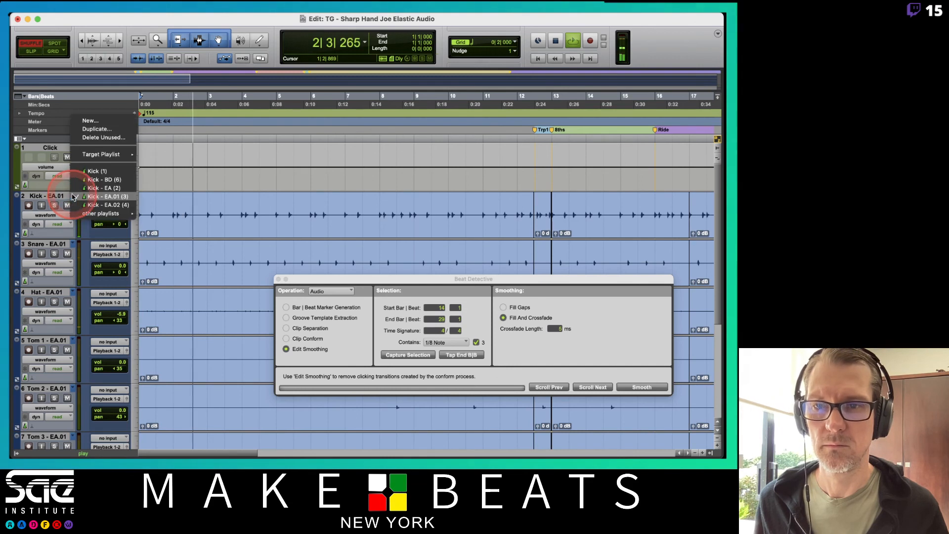
{"action": "left_click", "coordinate": [79, 205]}
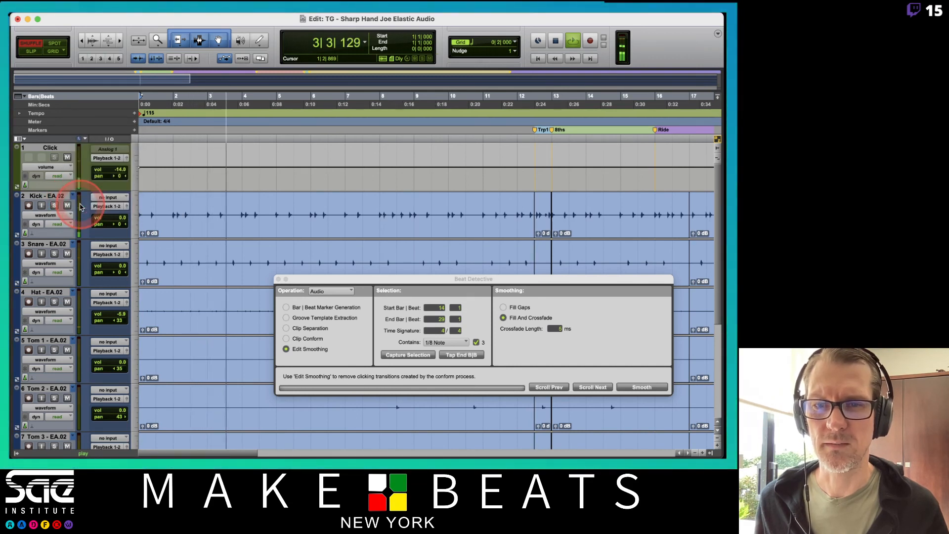
{"action": "left_click", "coordinate": [75, 196]}
{"action": "left_click", "coordinate": [94, 180]}
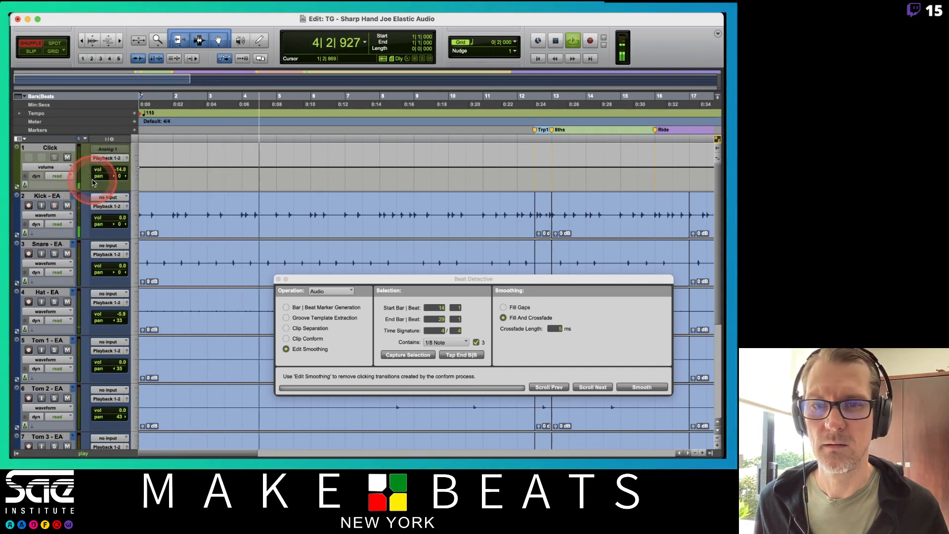
{"action": "key", "text": "space"}
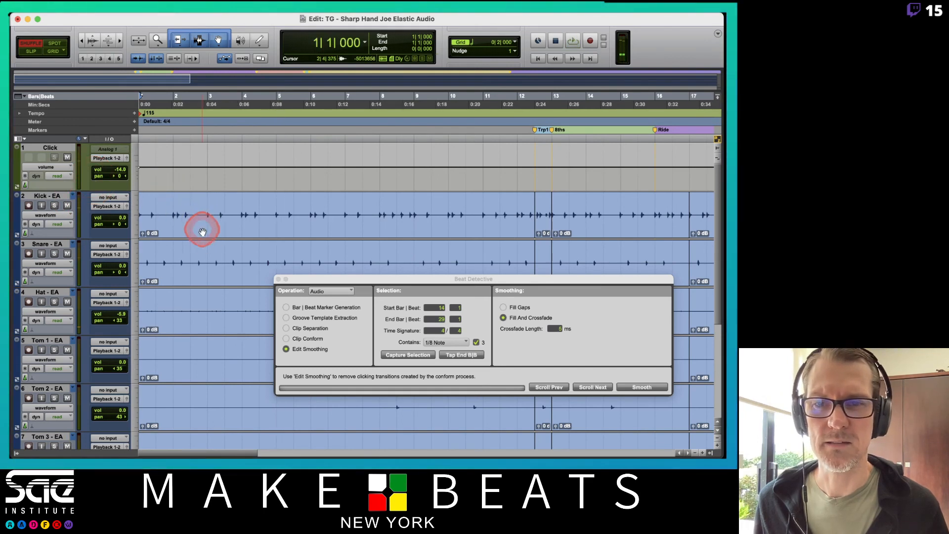
- Select the EA drum clips from bar 1 to 12|3, enable Rhythmic Elastic Audio on the drum tracks and play them back
{"action": "left_click", "coordinate": [203, 231]}
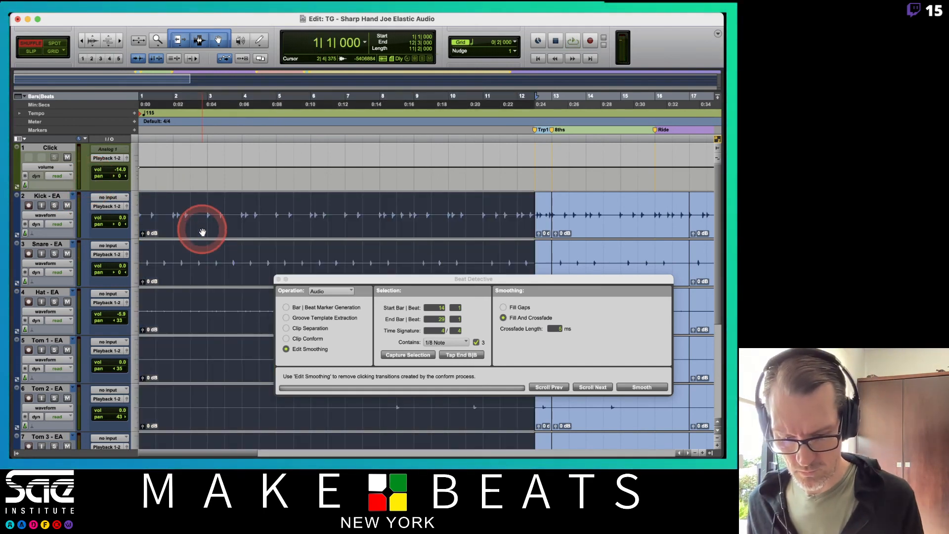
{"action": "left_click", "coordinate": [61, 233]}
{"action": "left_click", "coordinate": [60, 260]}
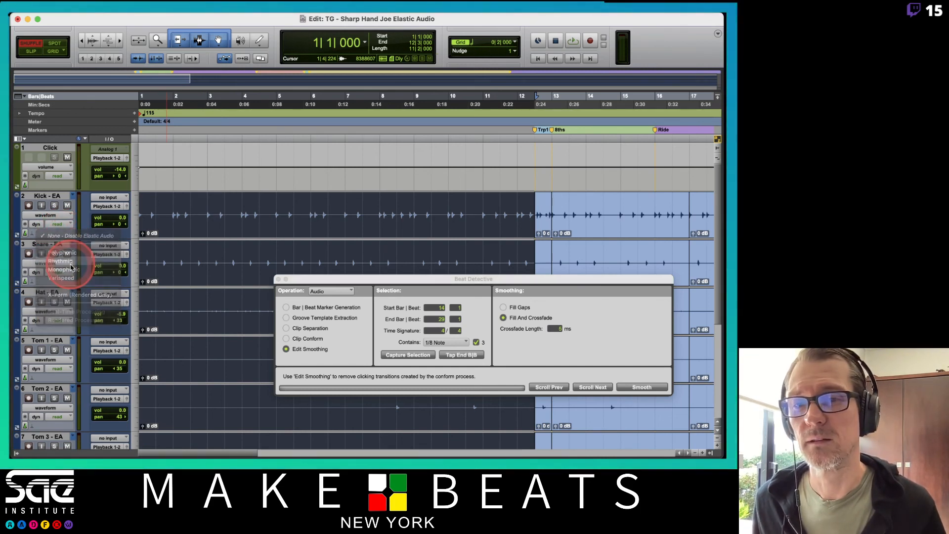
{"action": "key", "text": "space"}
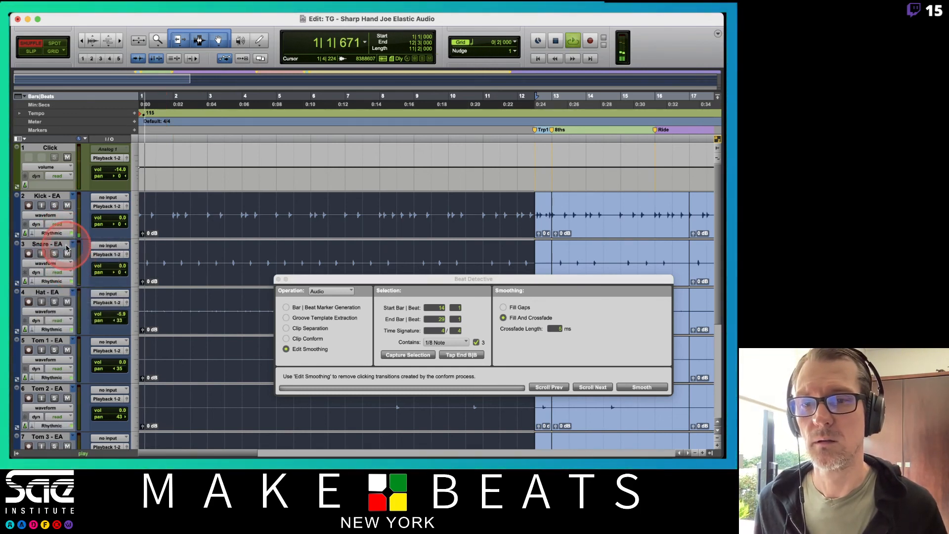
{"action": "left_click", "coordinate": [157, 229]}
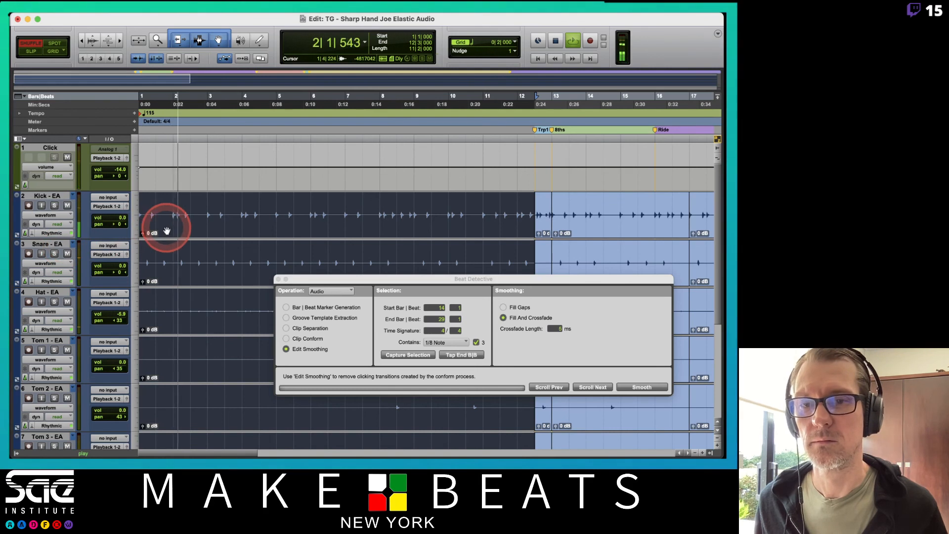
{"action": "key", "text": "space"}
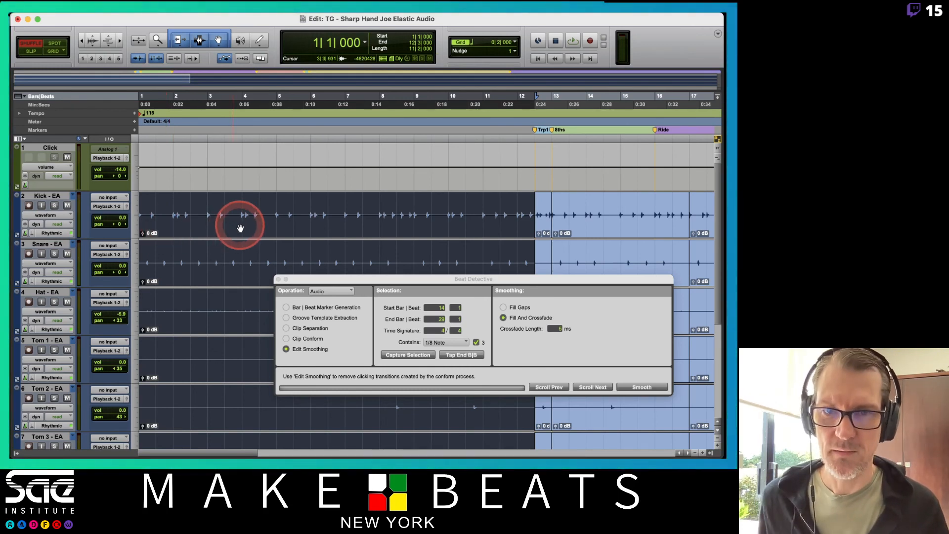
- Close Beat Detective and quantize the Elastic Audio events from bar 1 to 12|3 to a 1/8 note grid
{"action": "left_click", "coordinate": [278, 280]}
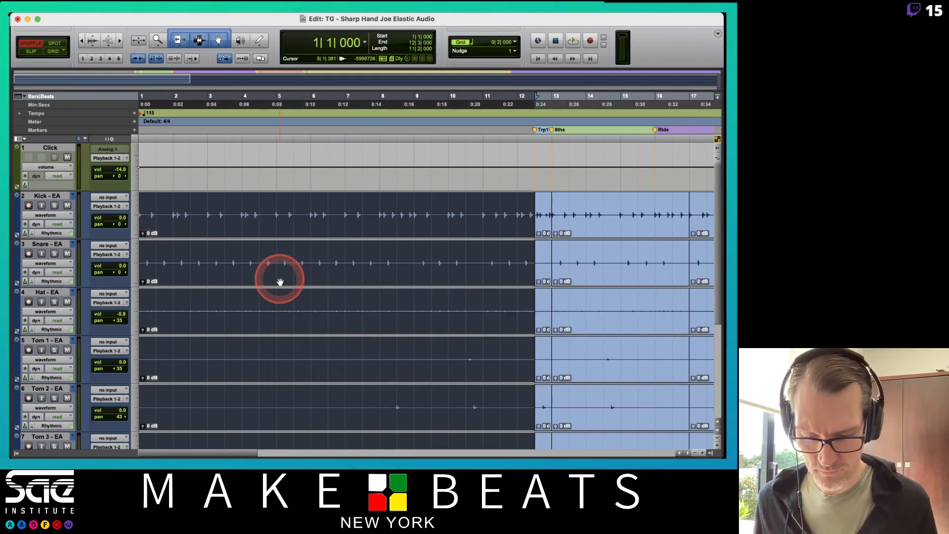
{"action": "key", "text": "alt+0"}
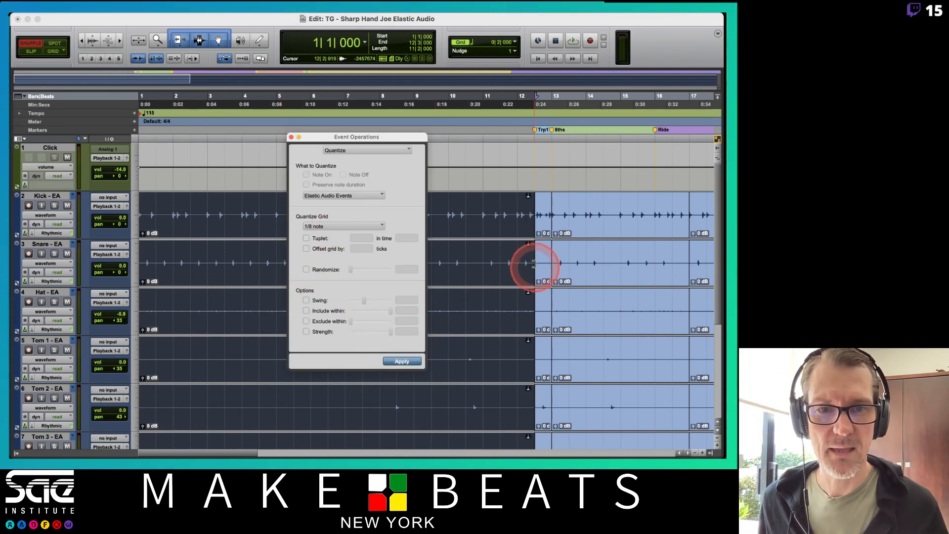
- Quantize the triplet clips from 12|3 to 13|1 to 1/8 notes with a tuplet of 3 in time 2
{"action": "left_click", "coordinate": [542, 224]}
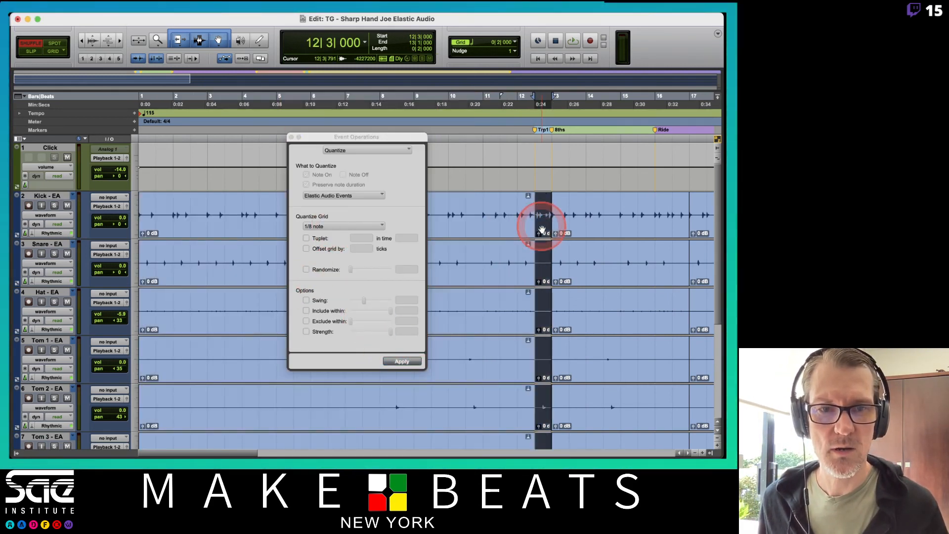
{"action": "left_click", "coordinate": [349, 227]}
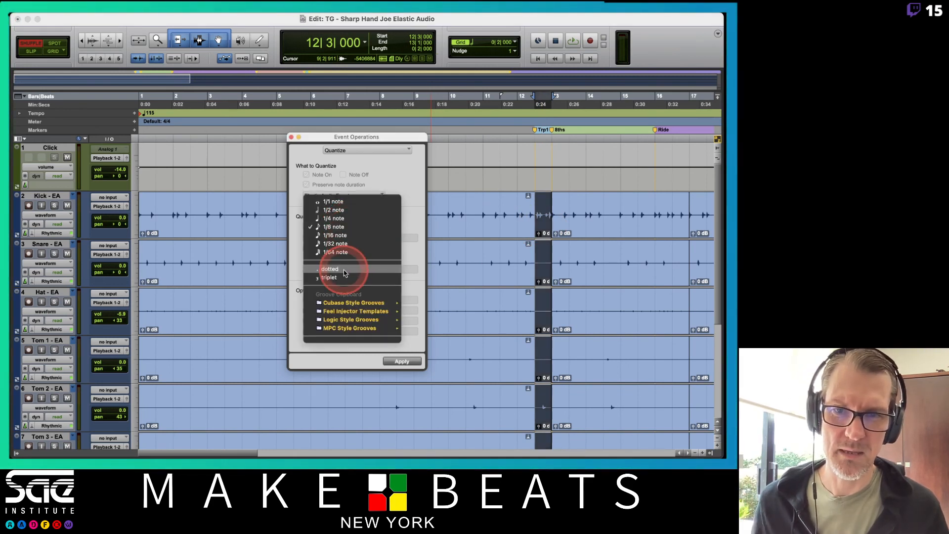
{"action": "left_click", "coordinate": [417, 222]}
{"action": "left_click", "coordinate": [306, 238]}
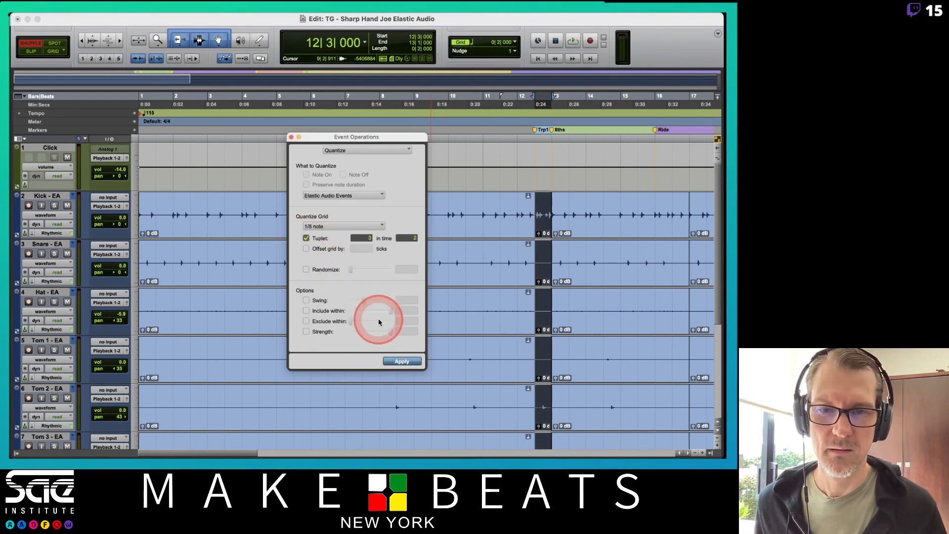
{"action": "left_click", "coordinate": [397, 361]}
- Select the drum clips from bar 13 up to the Trp2 marker and quantize them to straight 1/8 notes without the tuplet
{"action": "scroll", "coordinate": [497, 270], "scroll_direction": "right", "scroll_amount": 3}
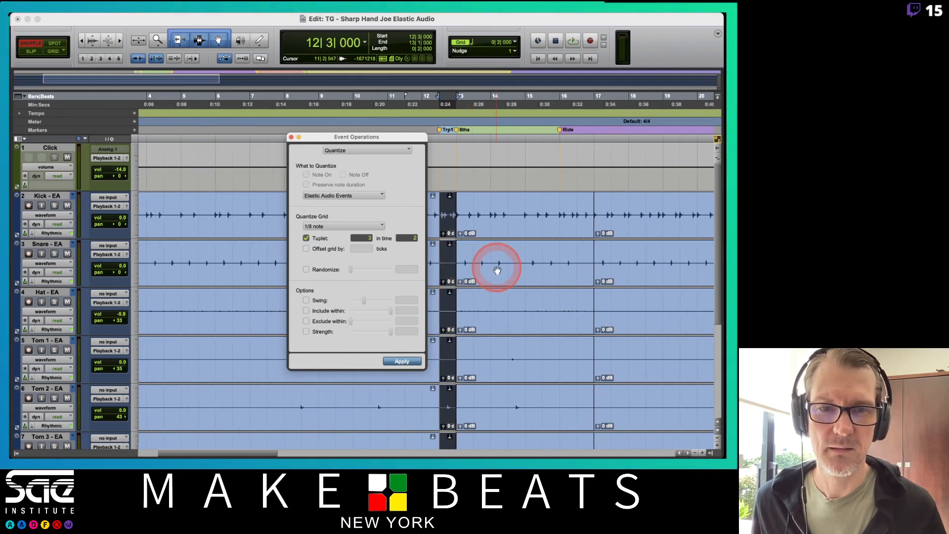
{"action": "left_click", "coordinate": [484, 225]}
{"action": "scroll", "coordinate": [539, 235], "scroll_direction": "right", "scroll_amount": 3}
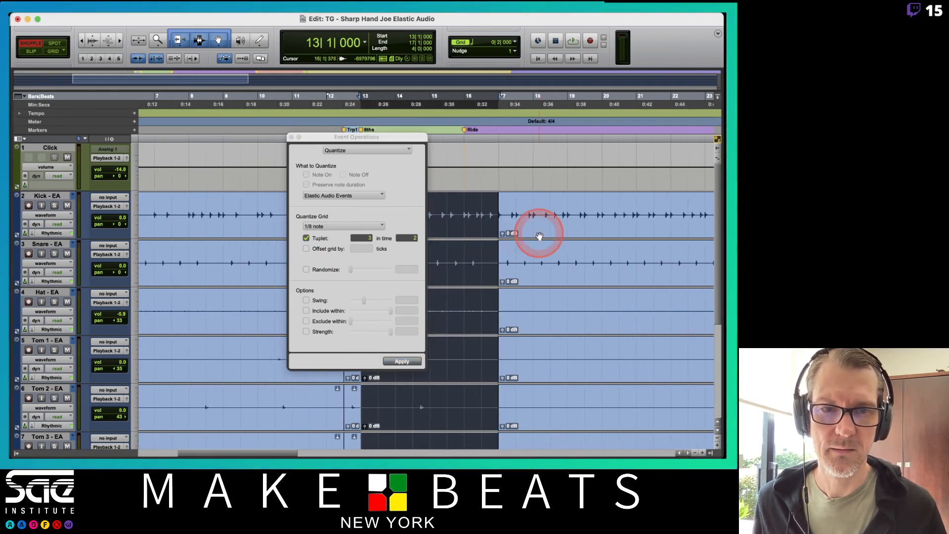
{"action": "scroll", "coordinate": [539, 236], "scroll_direction": "right", "scroll_amount": 10}
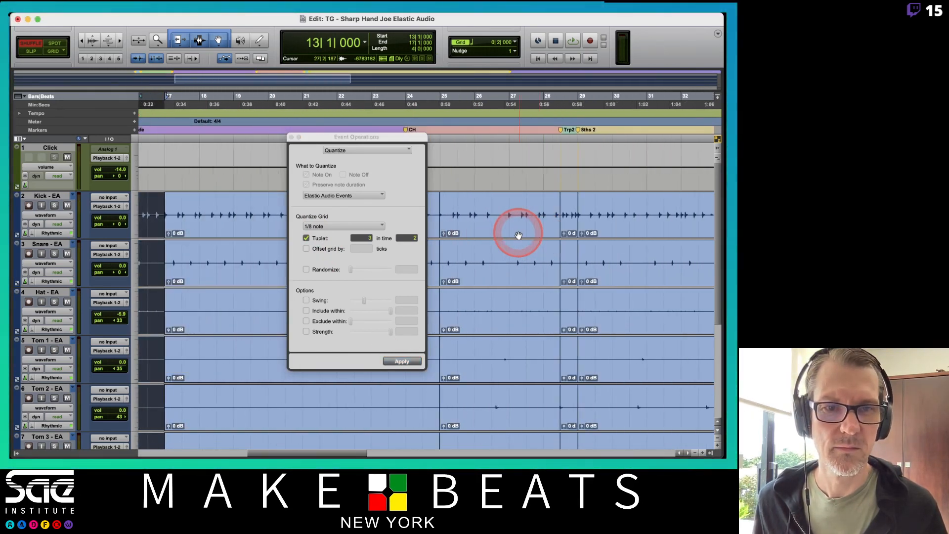
{"action": "left_click", "coordinate": [518, 235], "text": "shift"}
{"action": "left_click", "coordinate": [307, 237]}
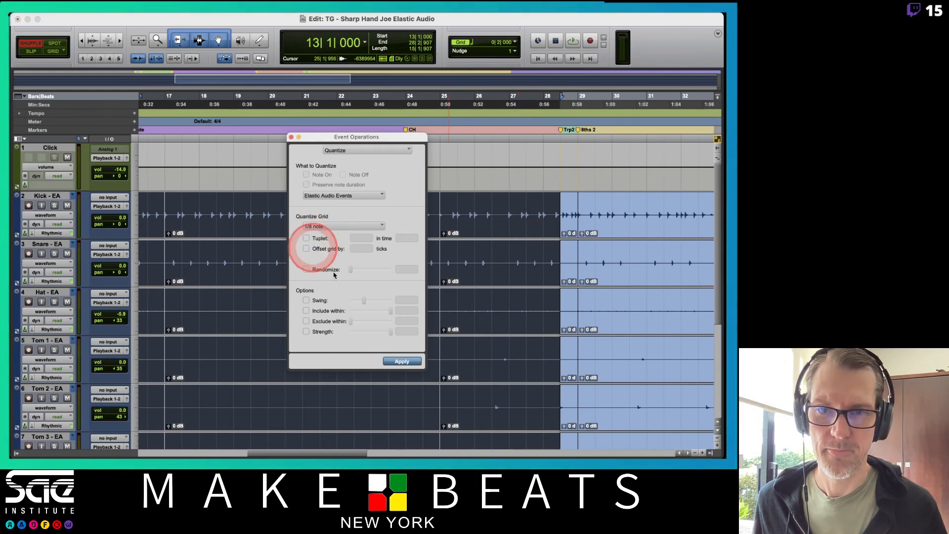
{"action": "left_click", "coordinate": [402, 361]}
{"action": "left_click", "coordinate": [406, 275]}
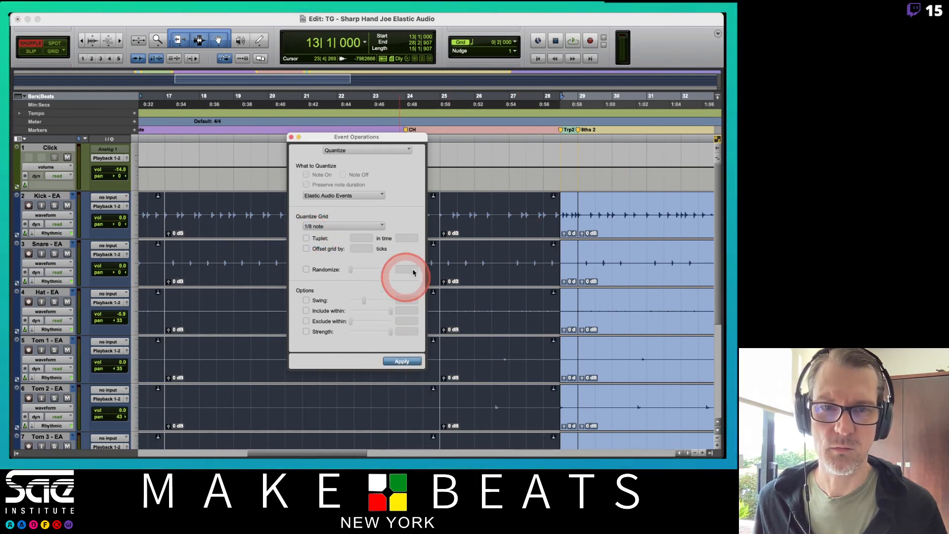
- Select the EA drum clips from bar 1 to 17, disable Elastic Audio while committing the warped clips, and close Event Operations
{"action": "scroll", "coordinate": [265, 250], "scroll_direction": "left", "scroll_amount": 15}
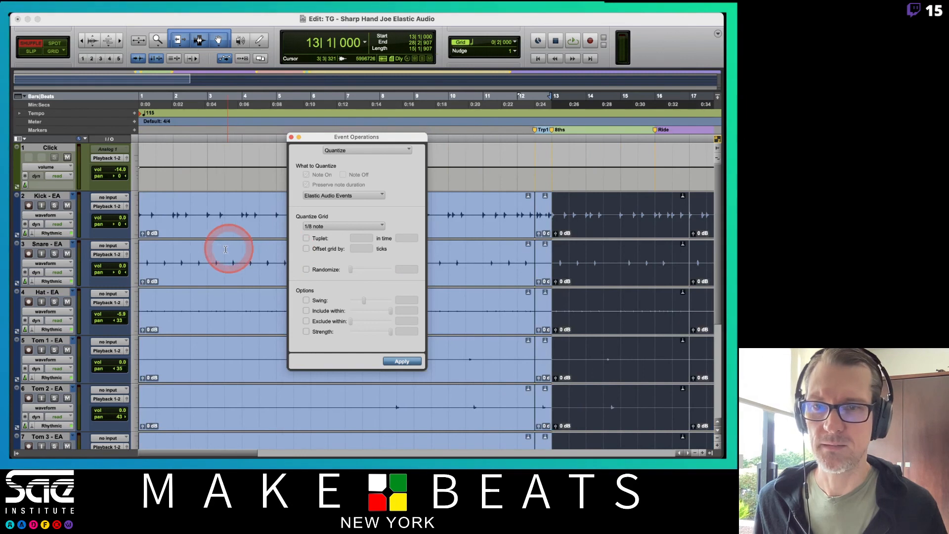
{"action": "left_click", "coordinate": [180, 236]}
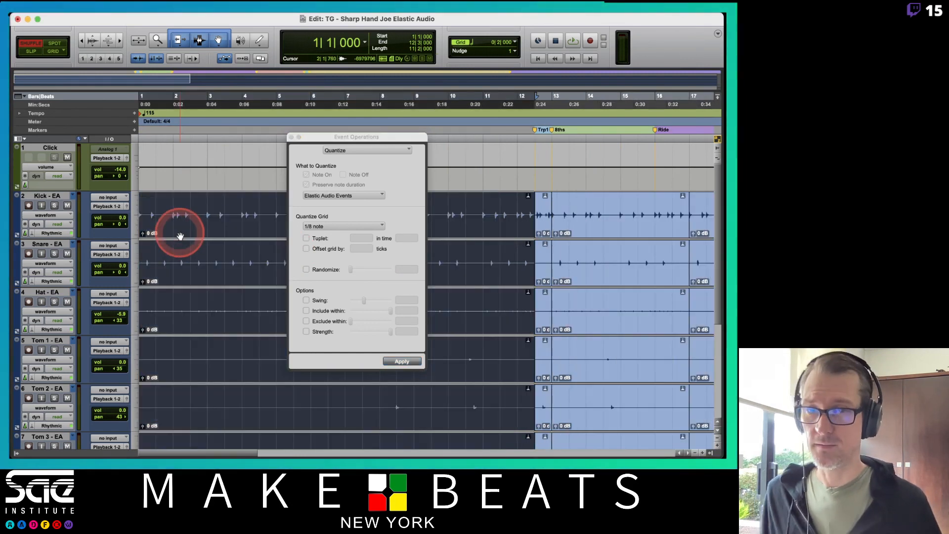
{"action": "left_click", "coordinate": [612, 241], "text": "shift"}
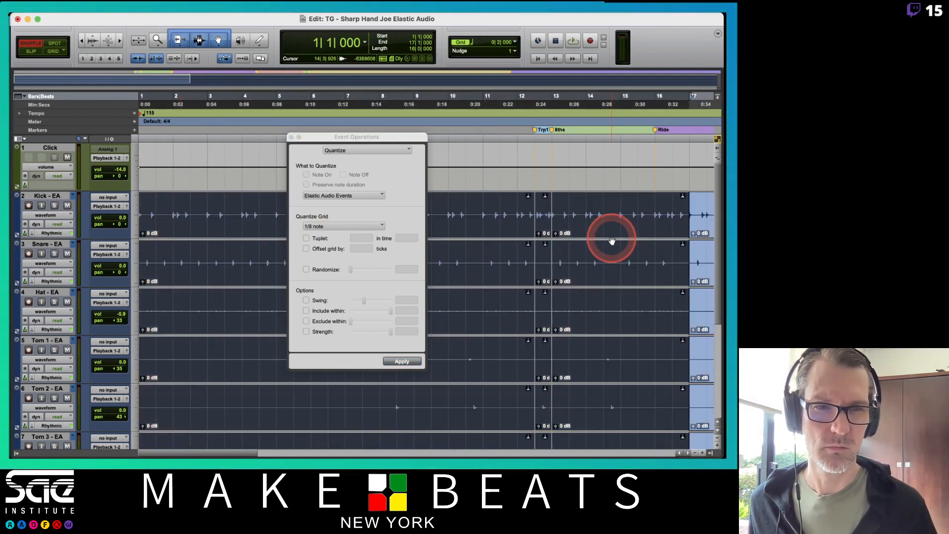
{"action": "left_click", "coordinate": [32, 234]}
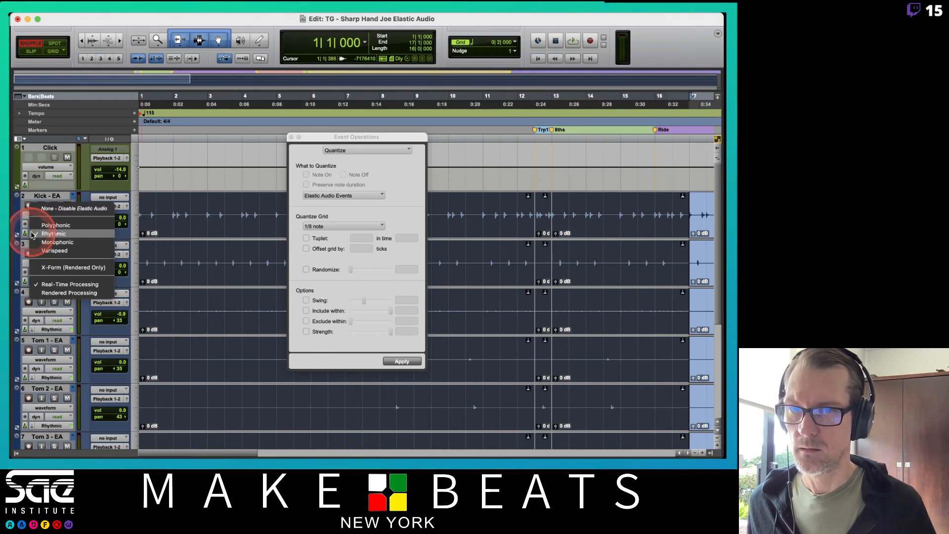
{"action": "left_click", "coordinate": [48, 213]}
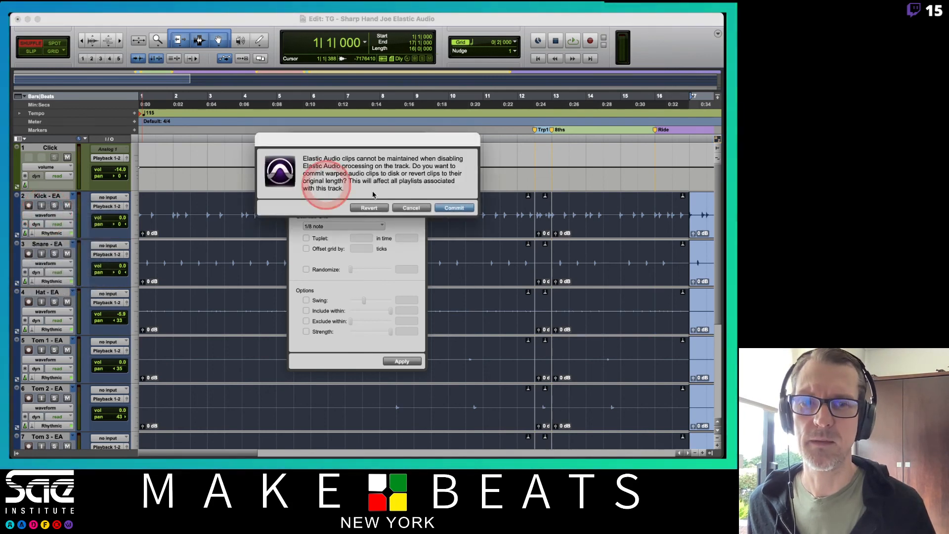
{"action": "left_click", "coordinate": [454, 208]}
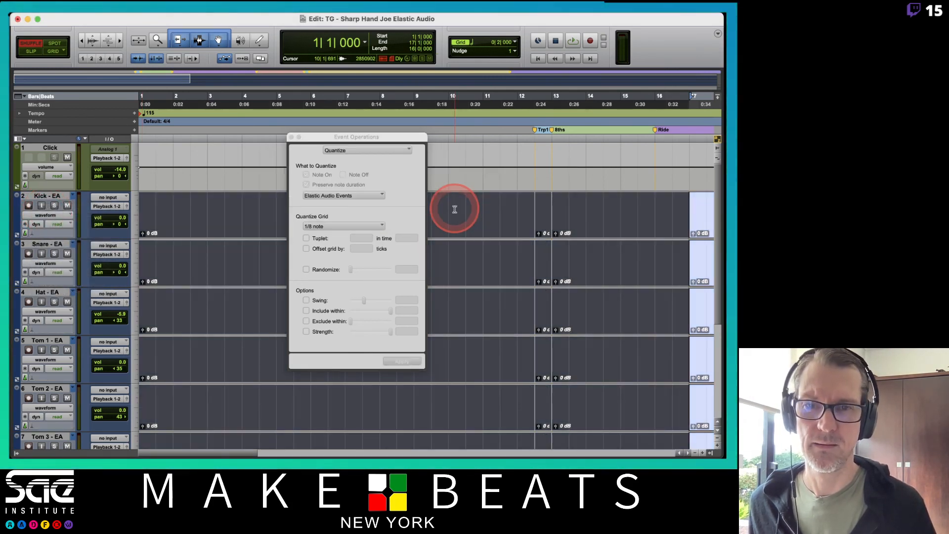
{"action": "left_click", "coordinate": [318, 140]}
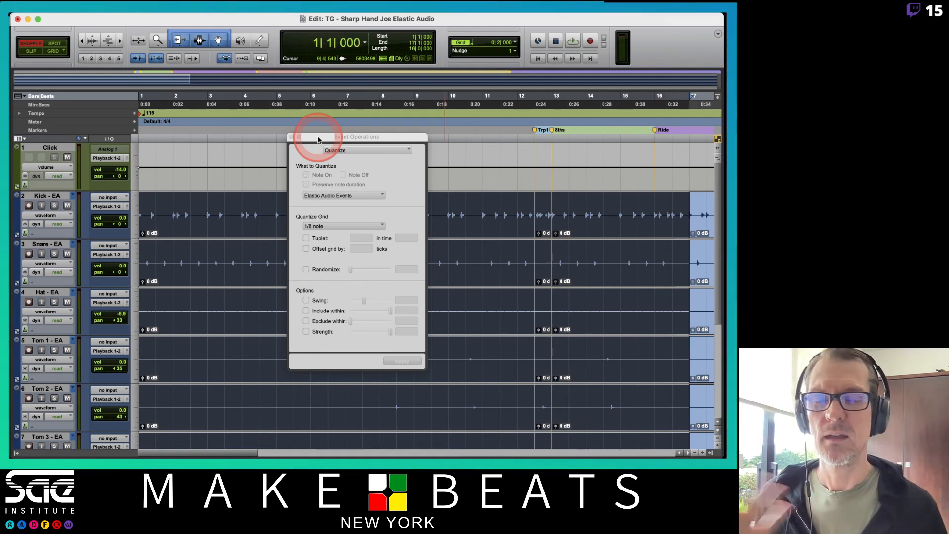
{"action": "left_click", "coordinate": [292, 138]}
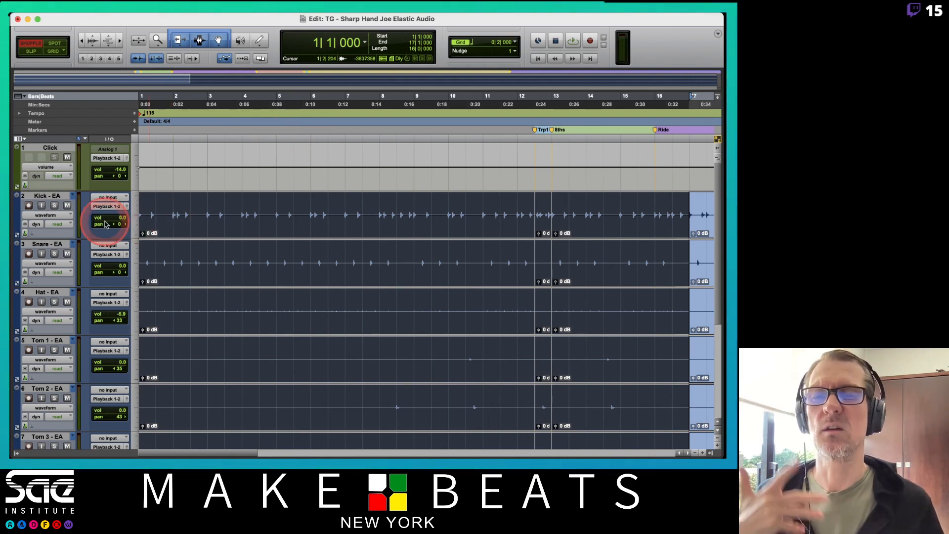
- Play the drums from bar 1, switching the drum tracks to the BD playlists and back to EA to compare them
{"action": "key", "text": "space"}
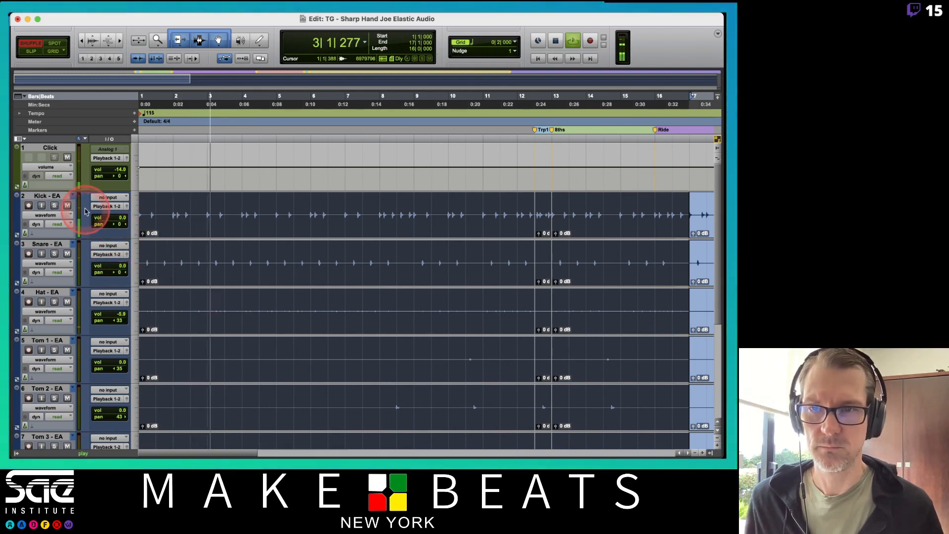
{"action": "left_click", "coordinate": [73, 196]}
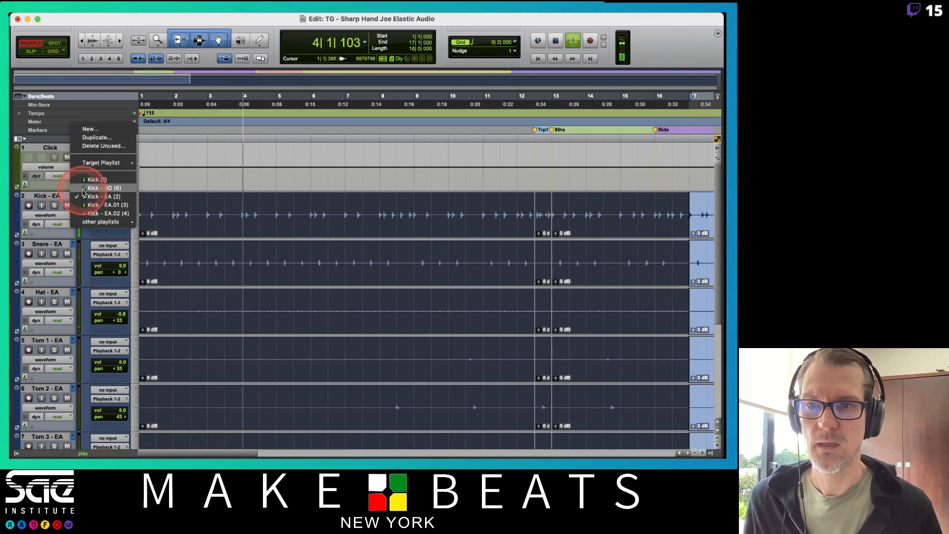
{"action": "left_click", "coordinate": [84, 188]}
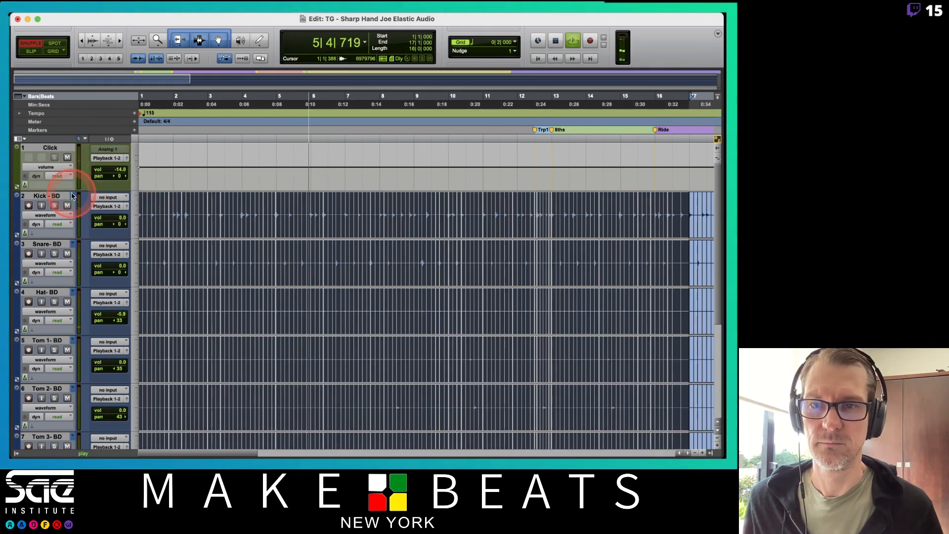
{"action": "left_click", "coordinate": [72, 195]}
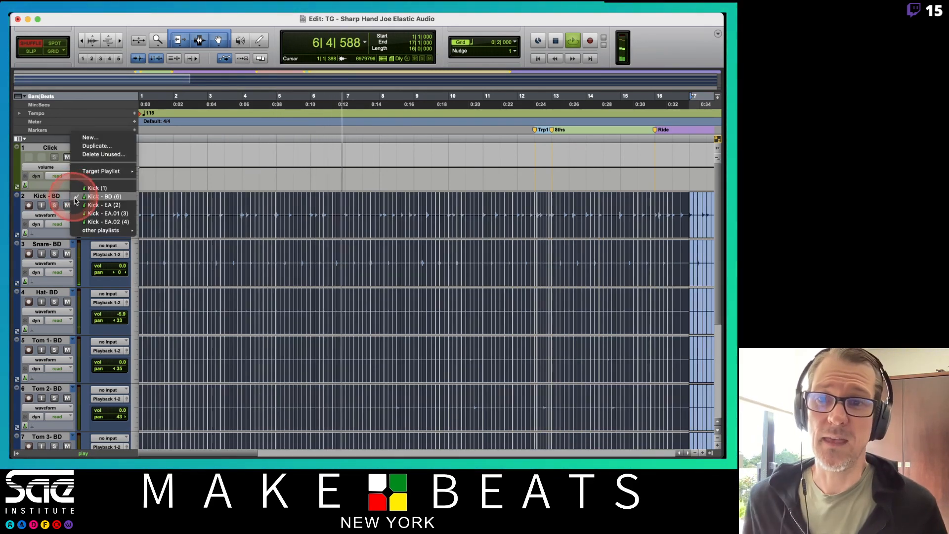
{"action": "left_click", "coordinate": [78, 205]}
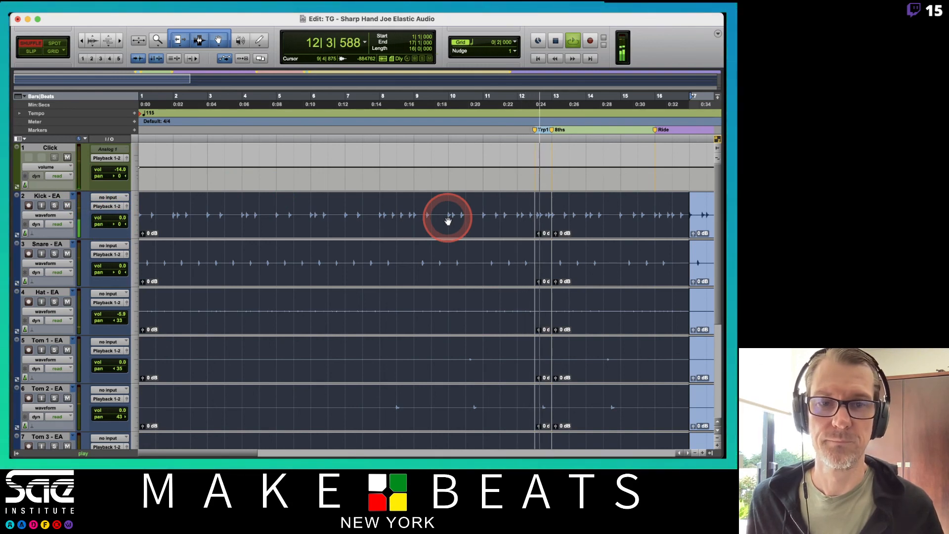
- Place the cursor at about bar 11, switch the drum tracks to the BD playlists and play through the triplet section
{"action": "left_click", "coordinate": [512, 207]}
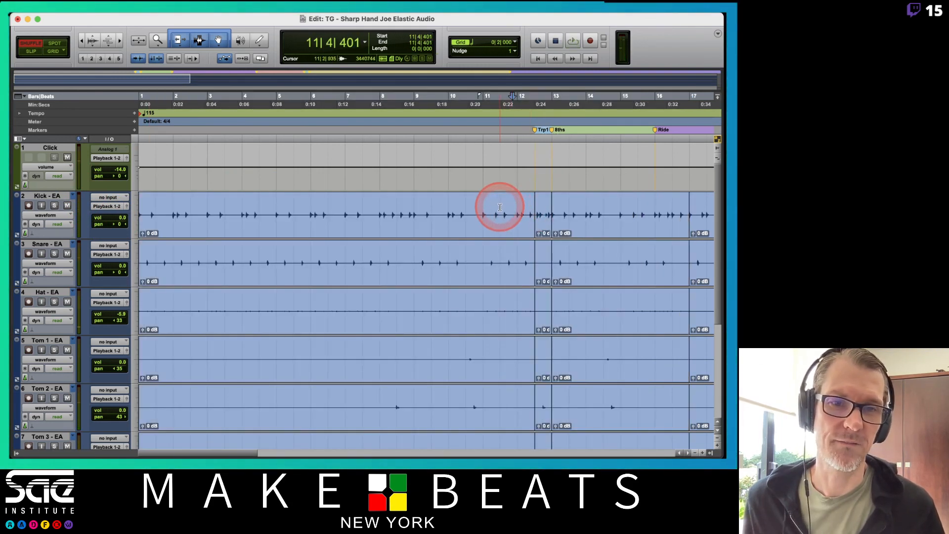
{"action": "left_click", "coordinate": [500, 207]}
{"action": "left_click", "coordinate": [484, 206]}
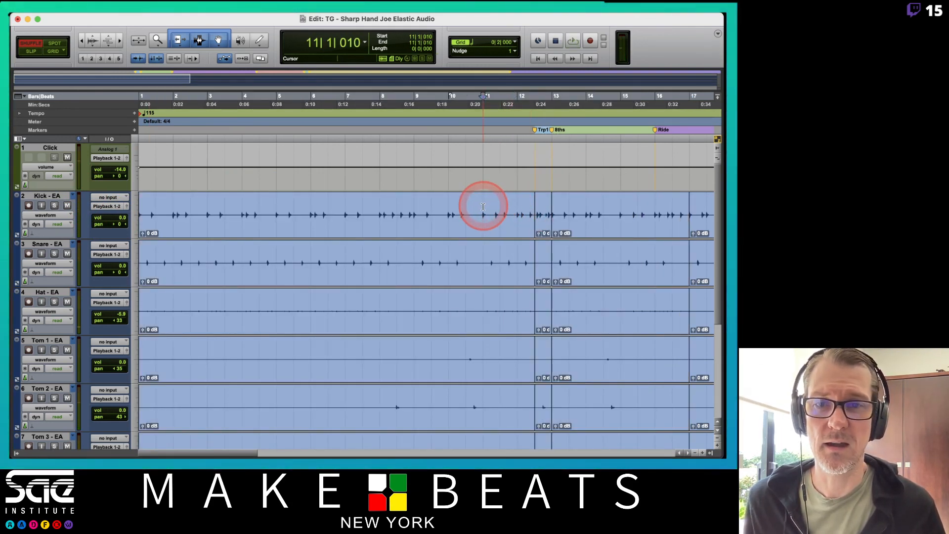
{"action": "left_click", "coordinate": [72, 196]}
{"action": "left_click", "coordinate": [104, 188]}
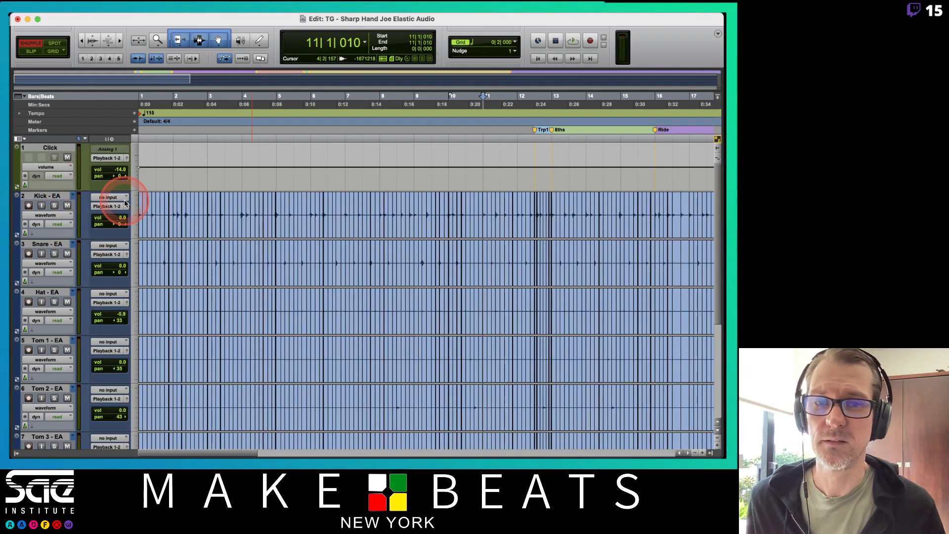
{"action": "key", "text": "space"}
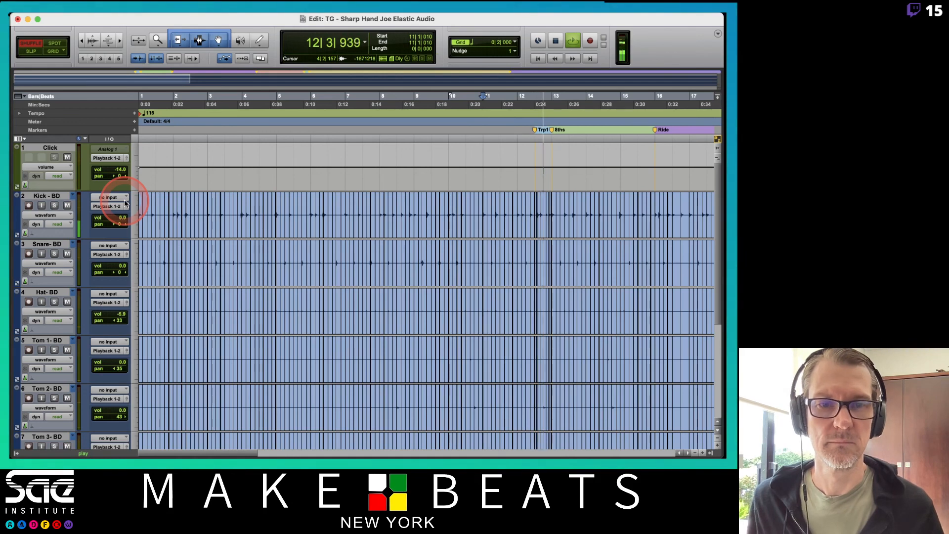
{"action": "key", "text": "space"}
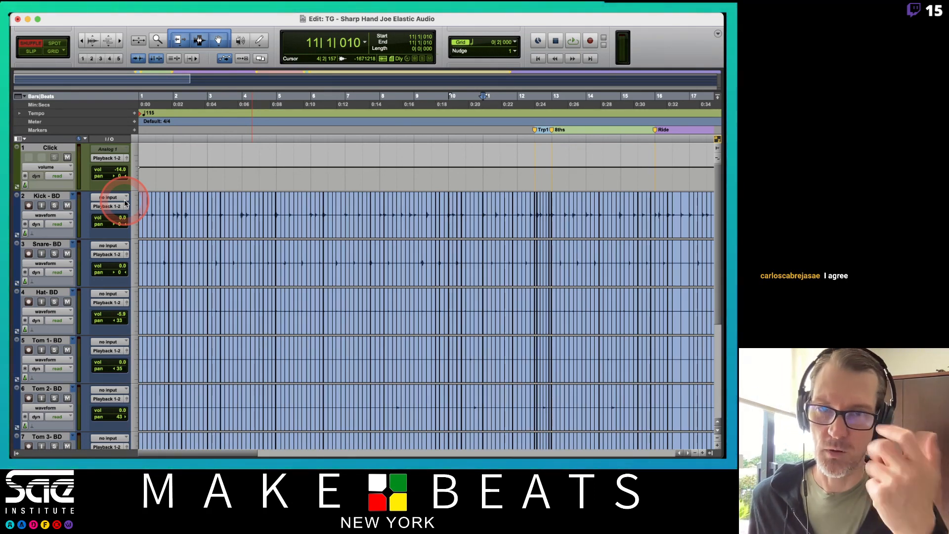
{"action": "key", "text": "super+Tab"}
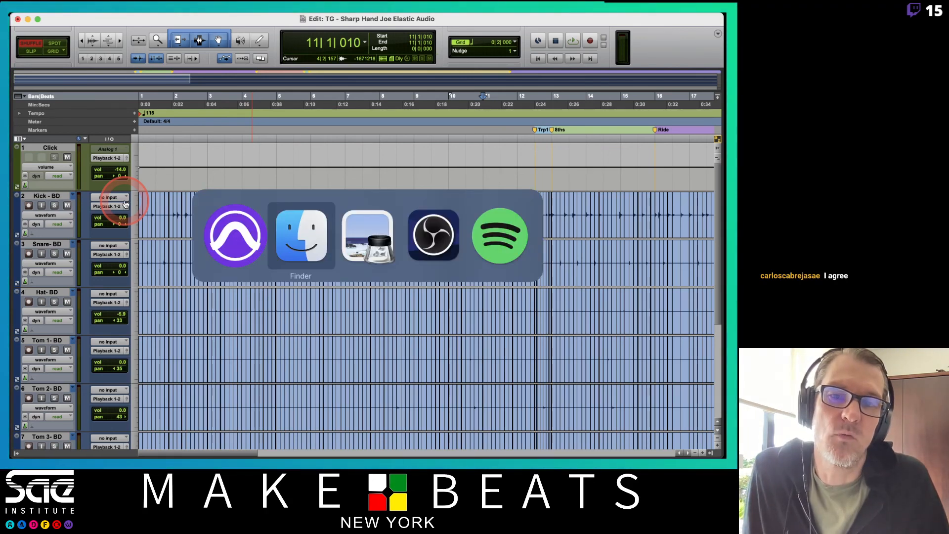
{"action": "key", "text": "super+Tab"}
{"action": "key", "text": "super+Tab"}
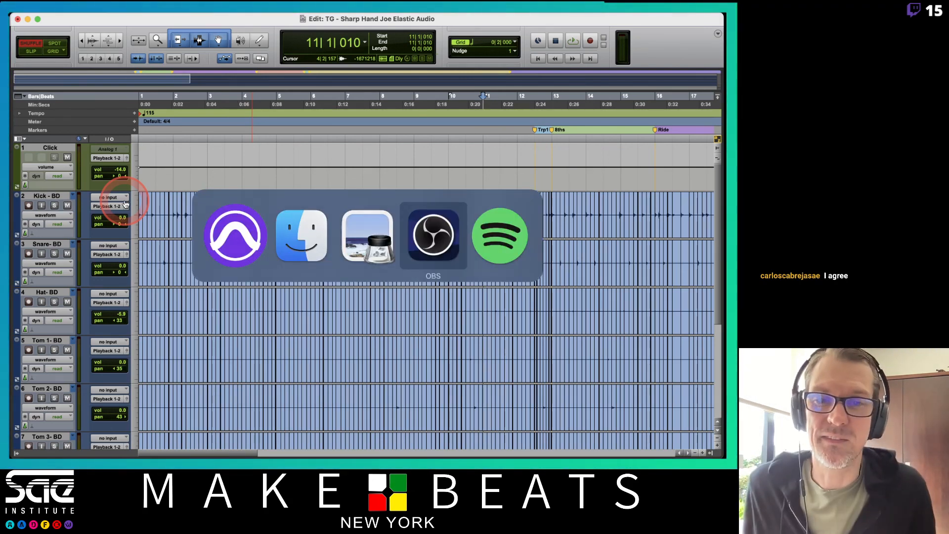